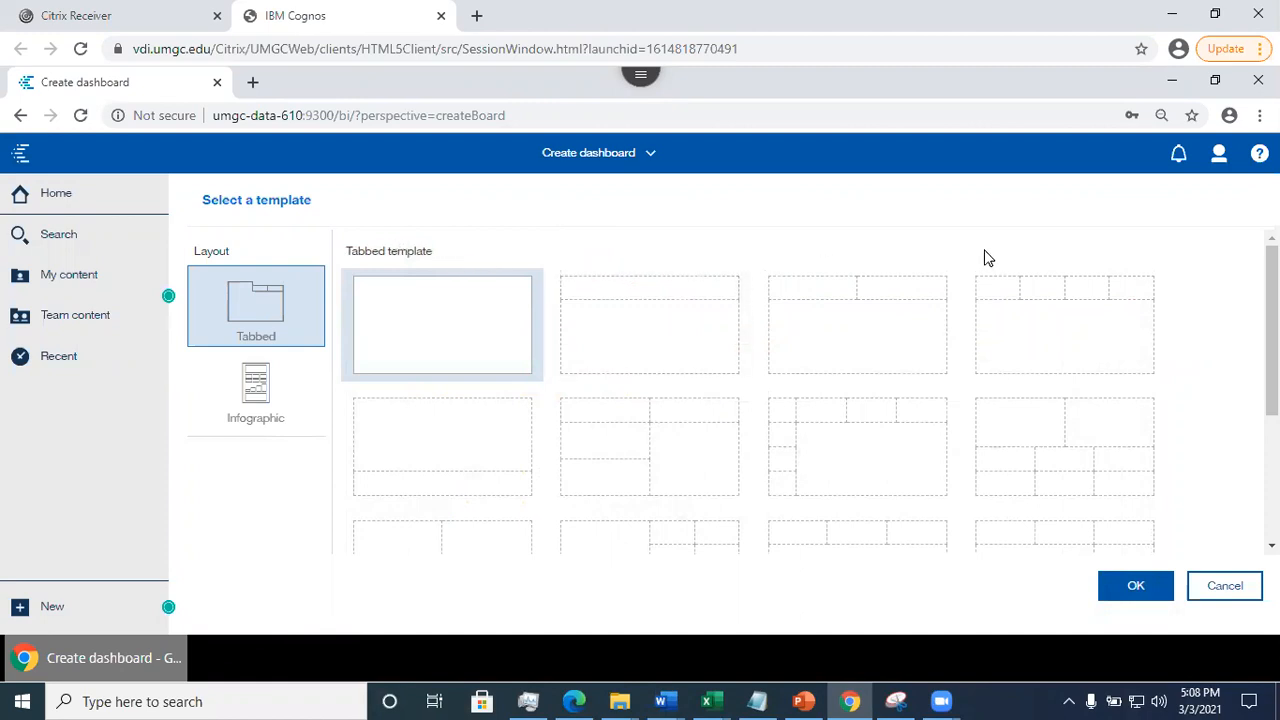
- Create a dashboard from the tabbed template that divides the canvas into four equal panels, two by two
scroll(732, 390, down, 2)
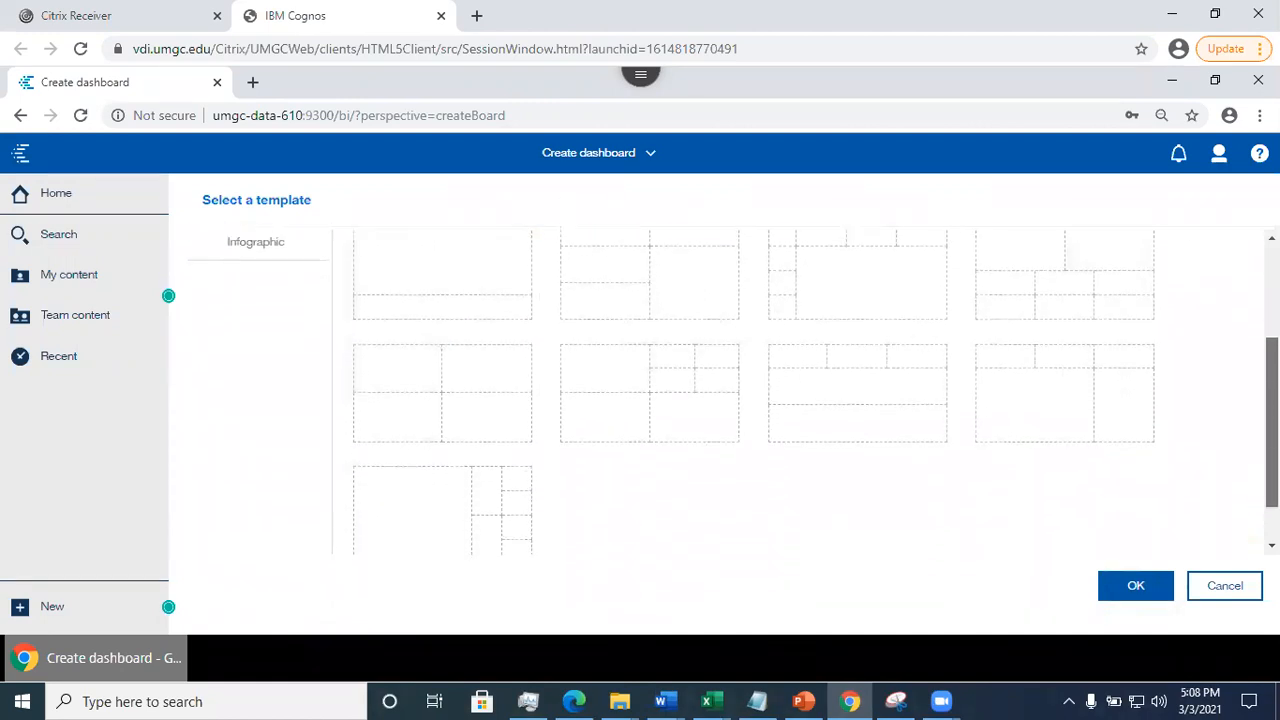
drag(1272, 440, 1272, 330)
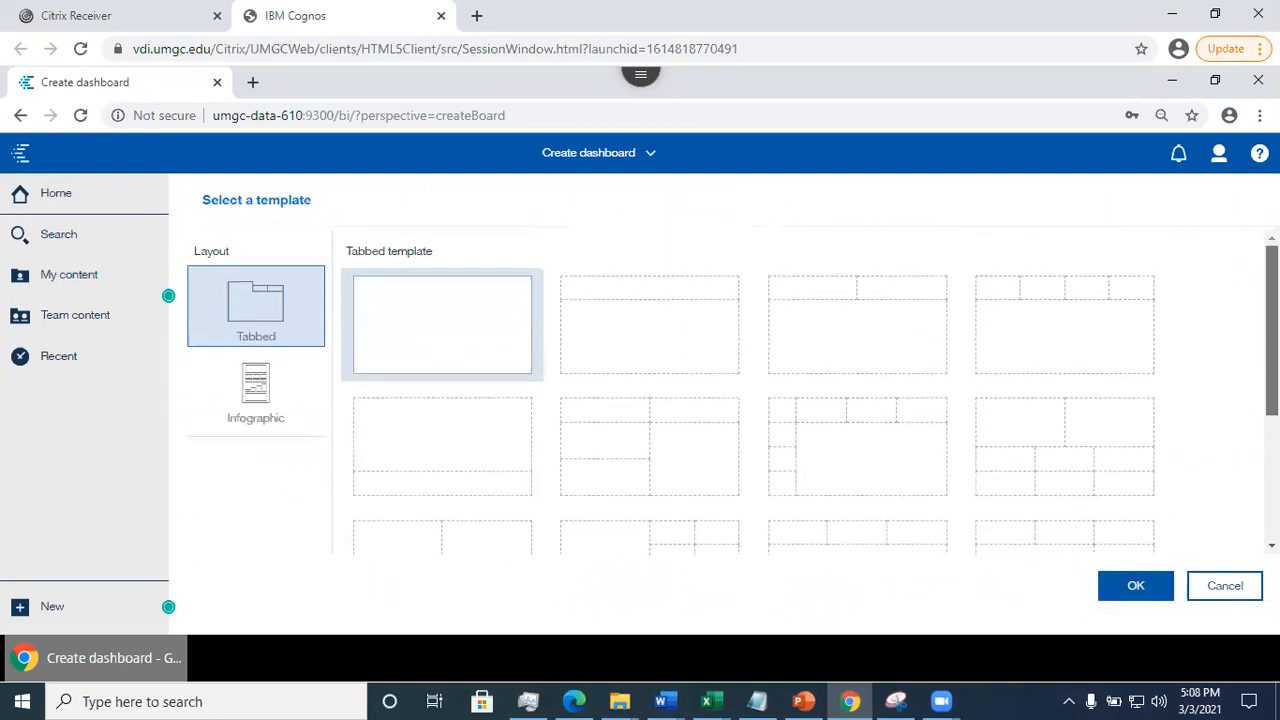
scroll(732, 390, down, 3)
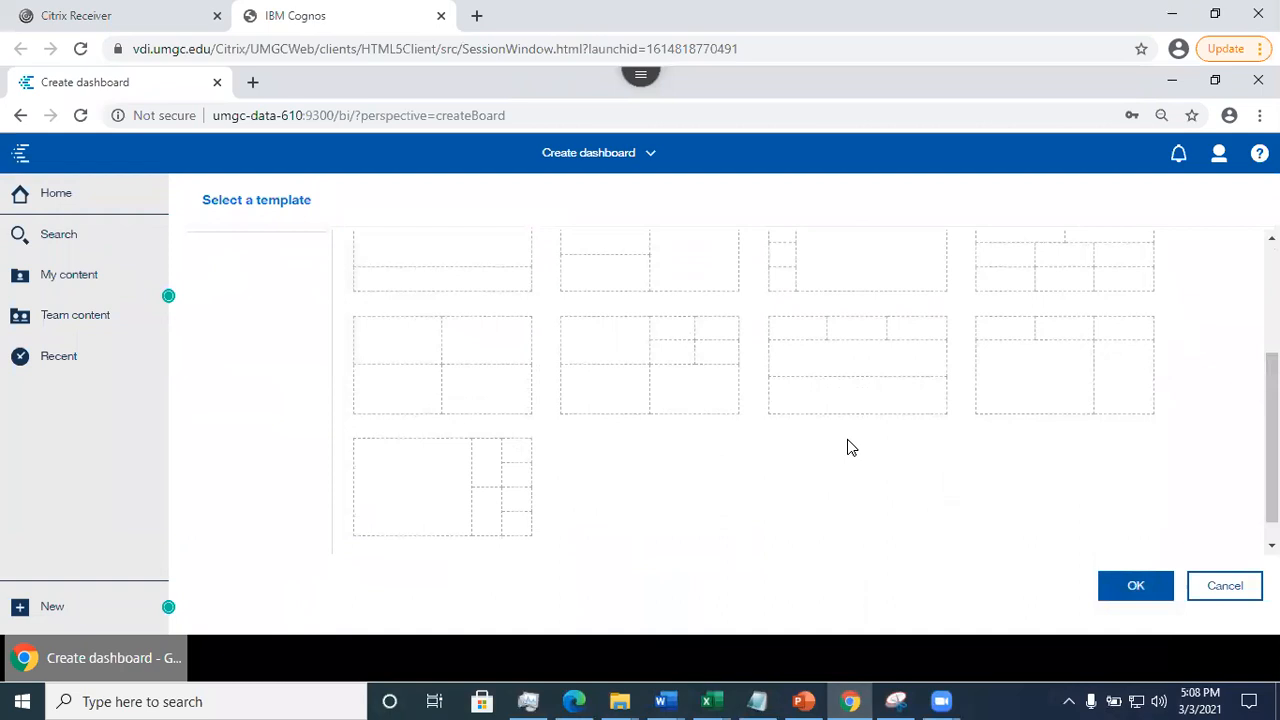
click(436, 379)
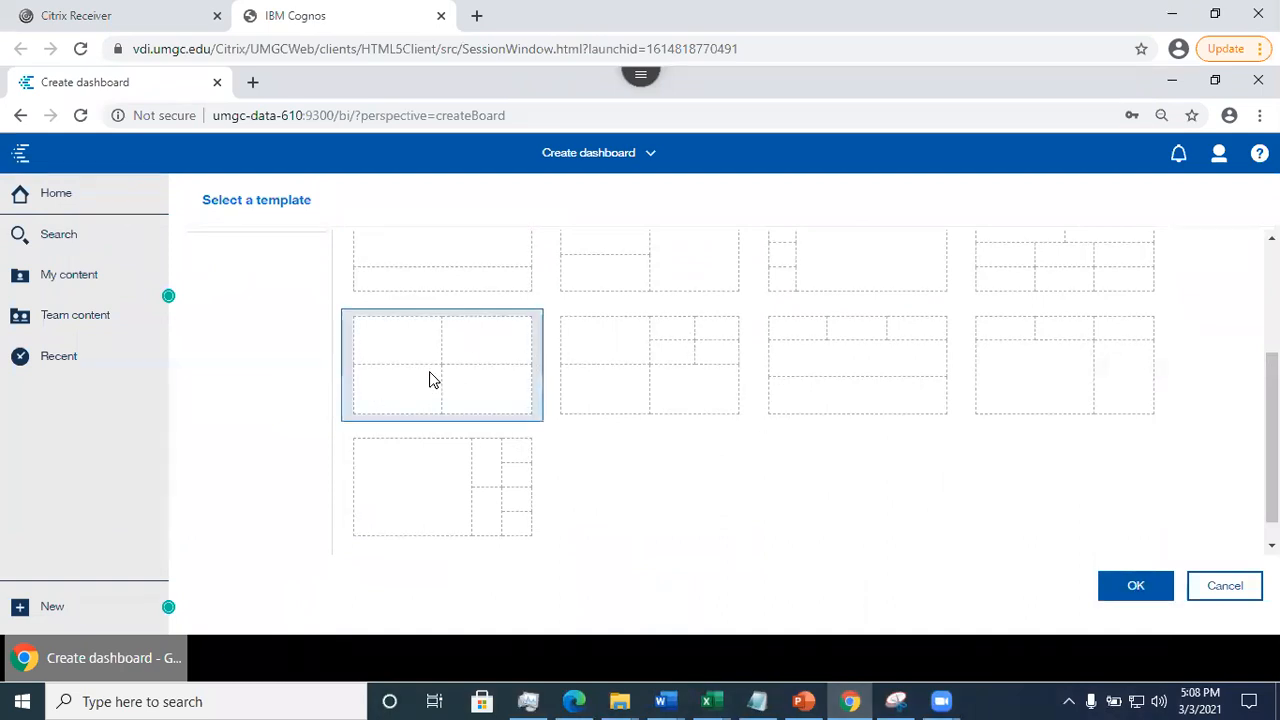
click(1134, 587)
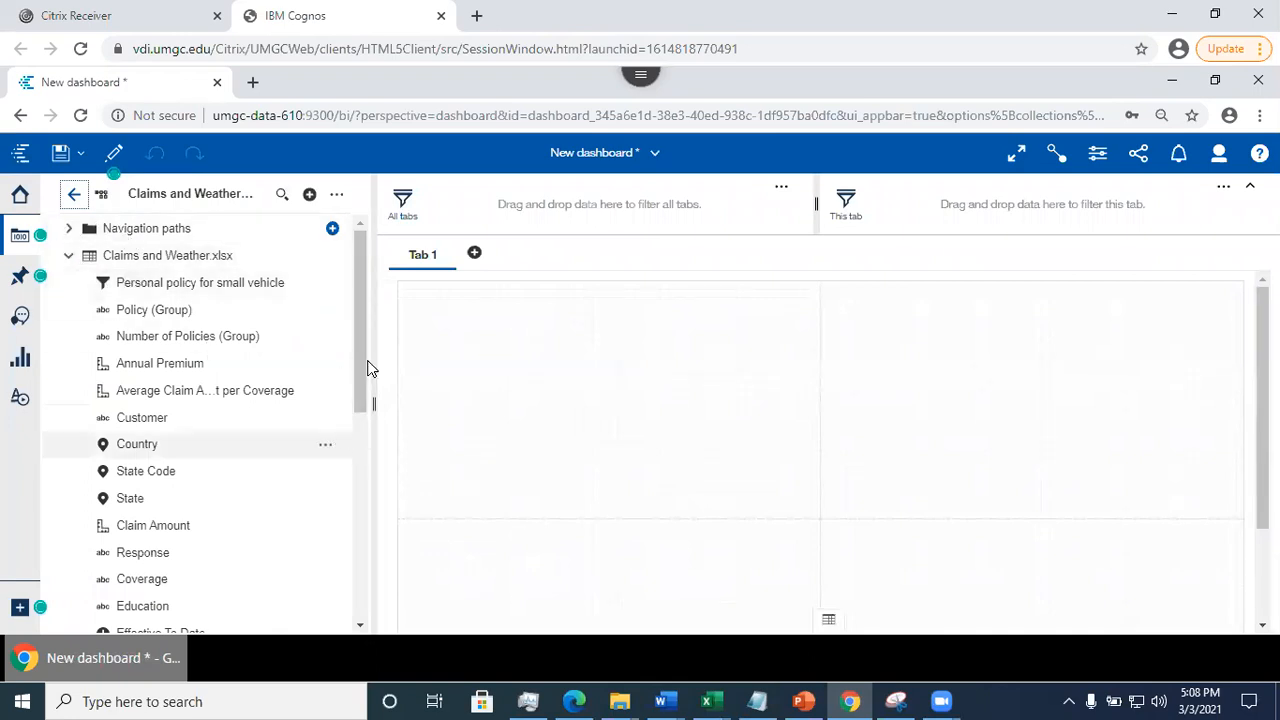
- Check the properties of the "Personal policy for small vehicle" filter in the data source, and open the Assistant
drag(362, 372, 366, 343)
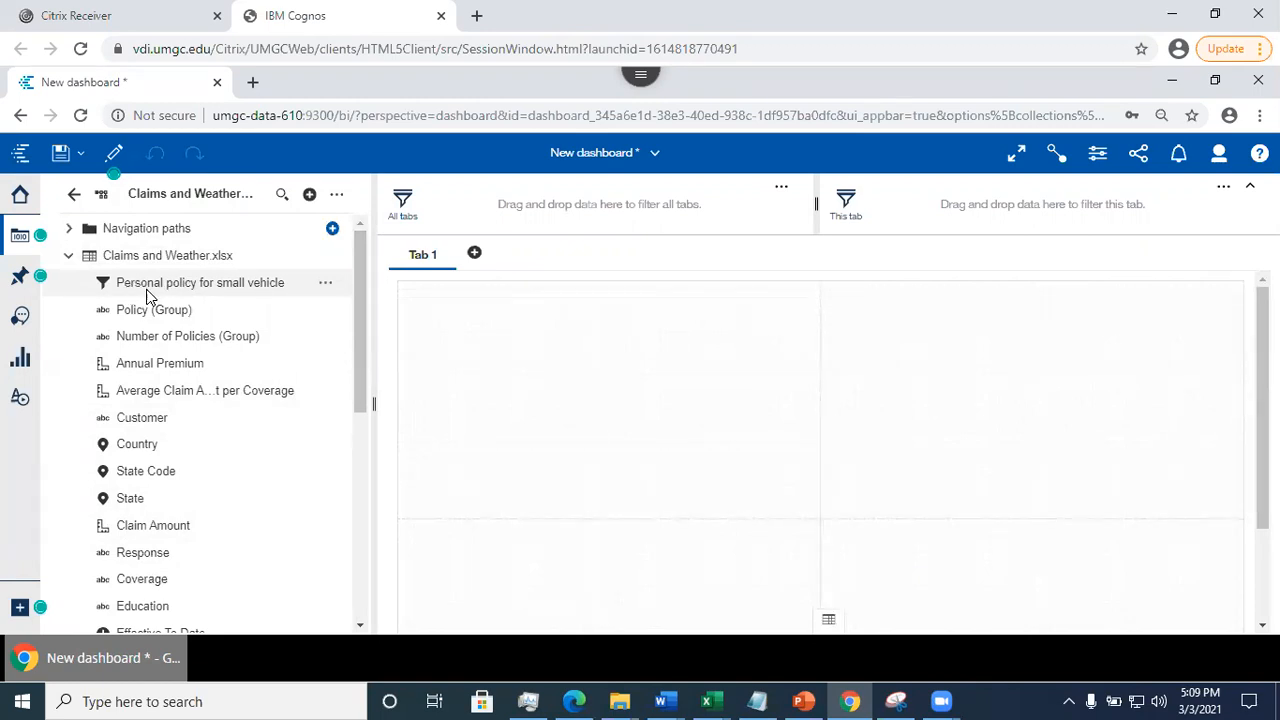
click(325, 288)
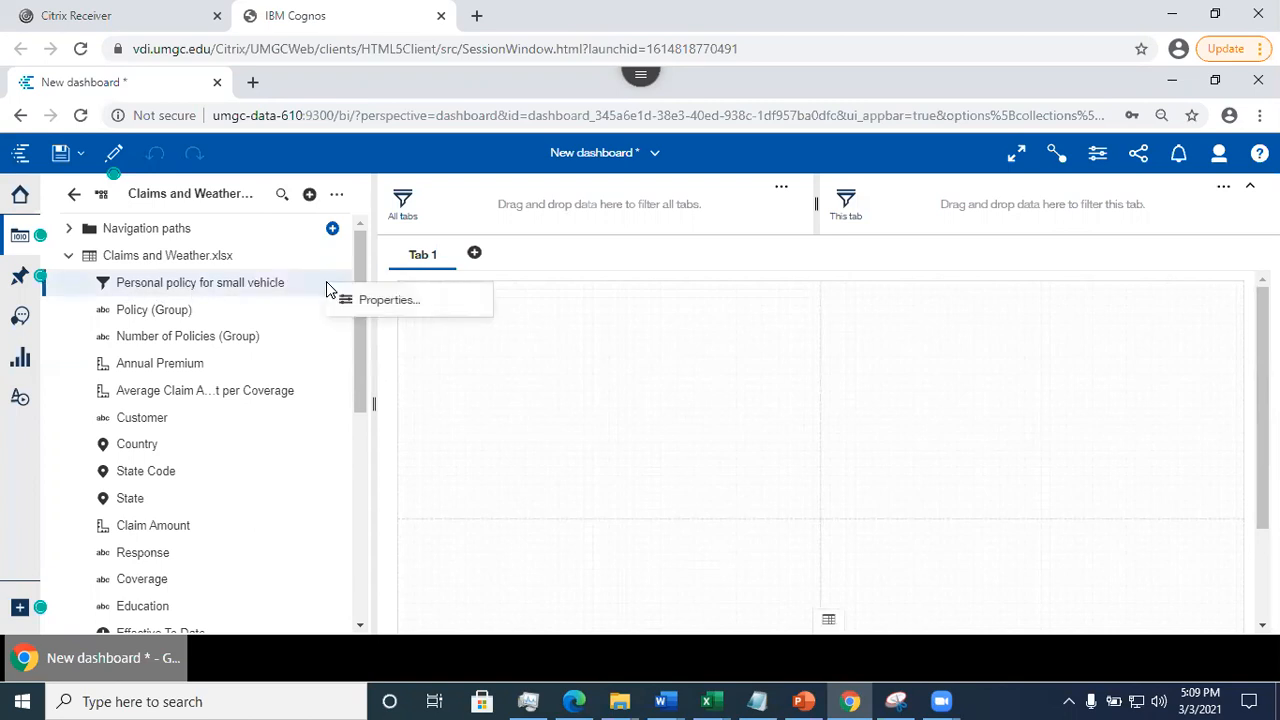
click(386, 305)
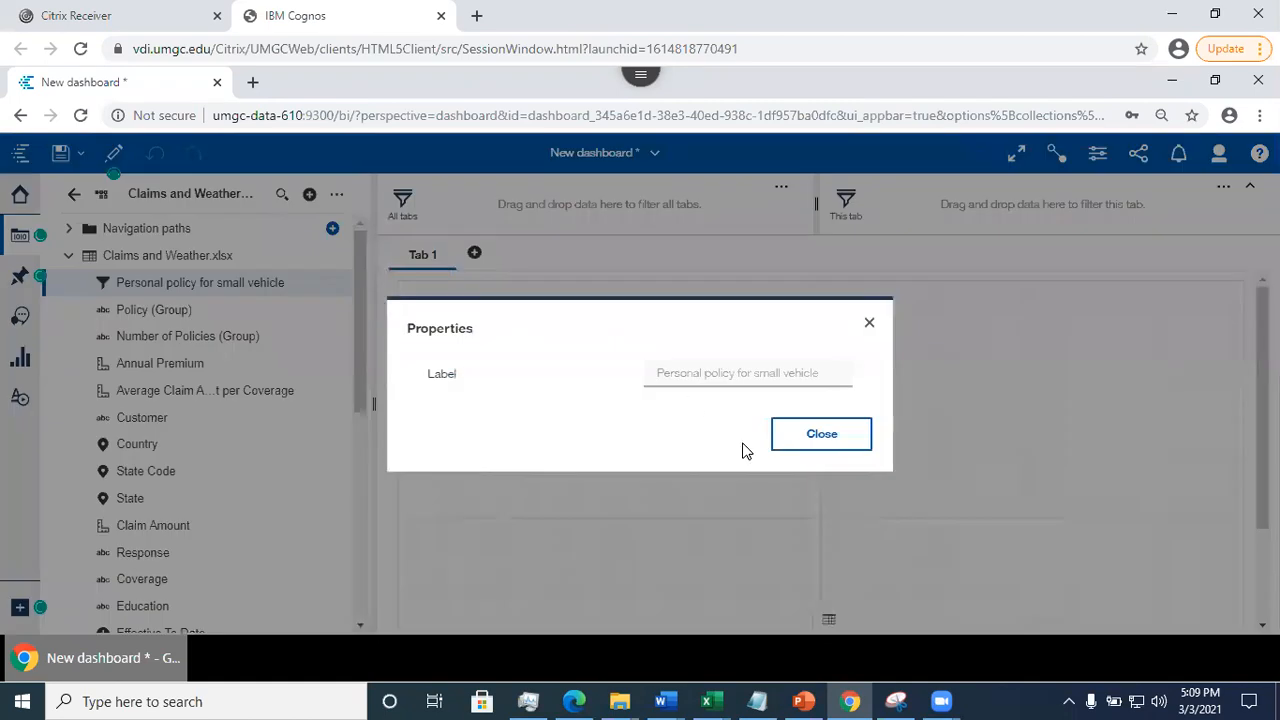
click(810, 437)
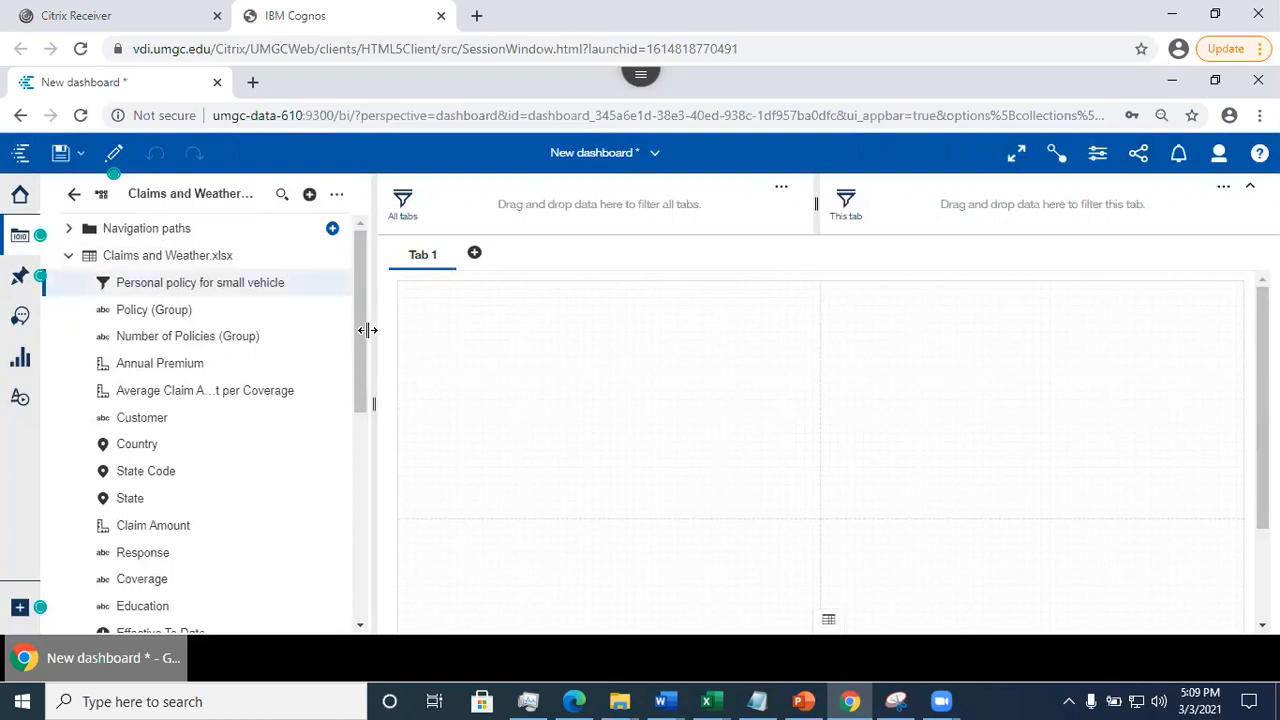
drag(358, 336, 369, 280)
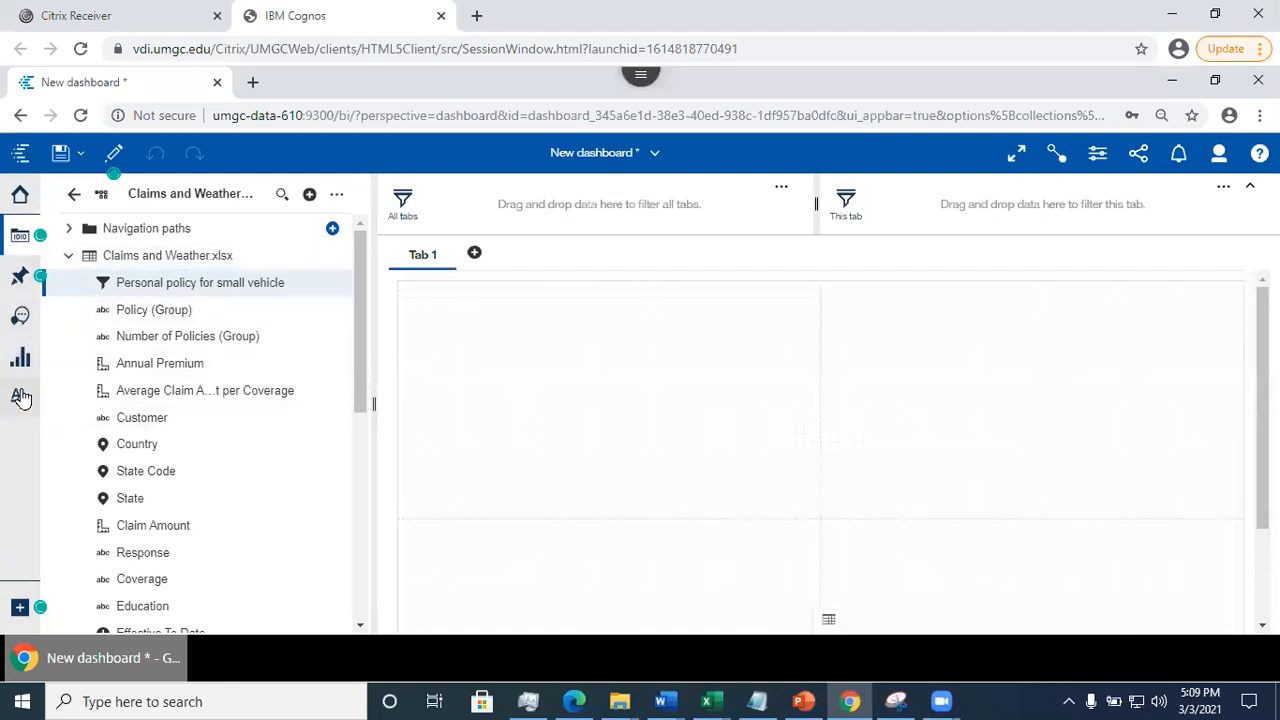
click(20, 318)
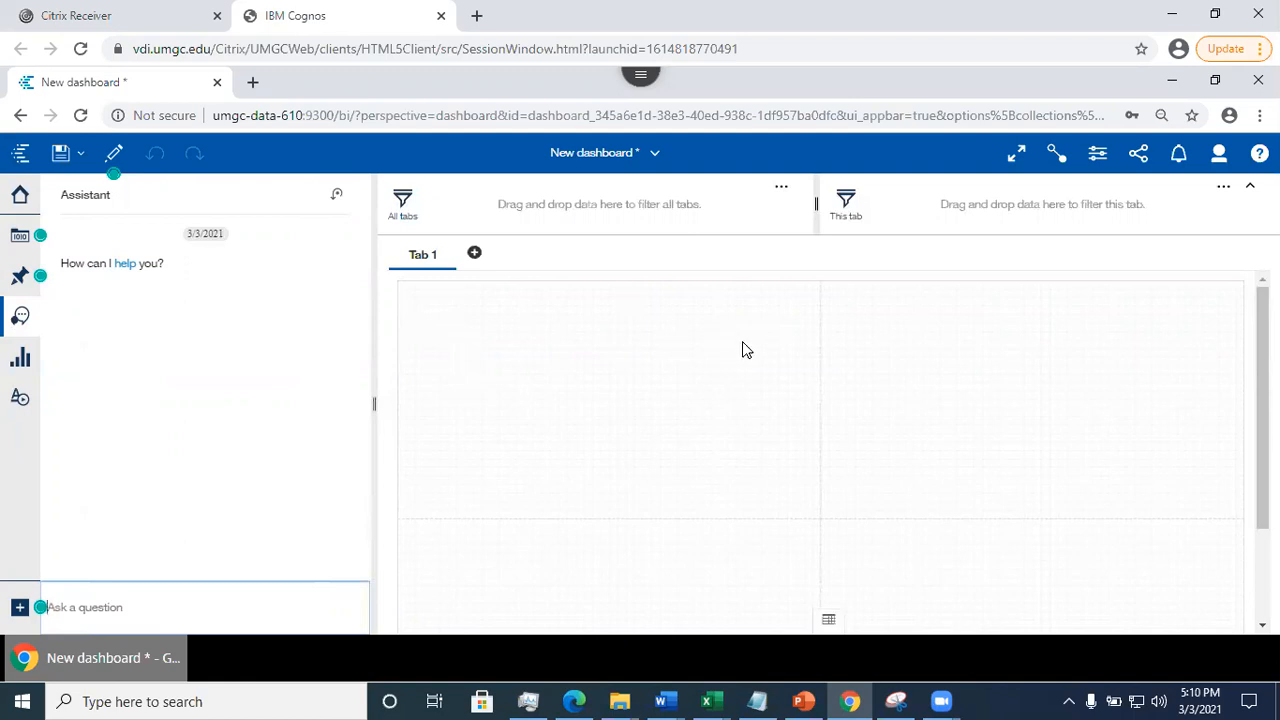
- Place a Pie visualization in the upper-left panel of Tab 1 and collapse it to its panel size
click(20, 357)
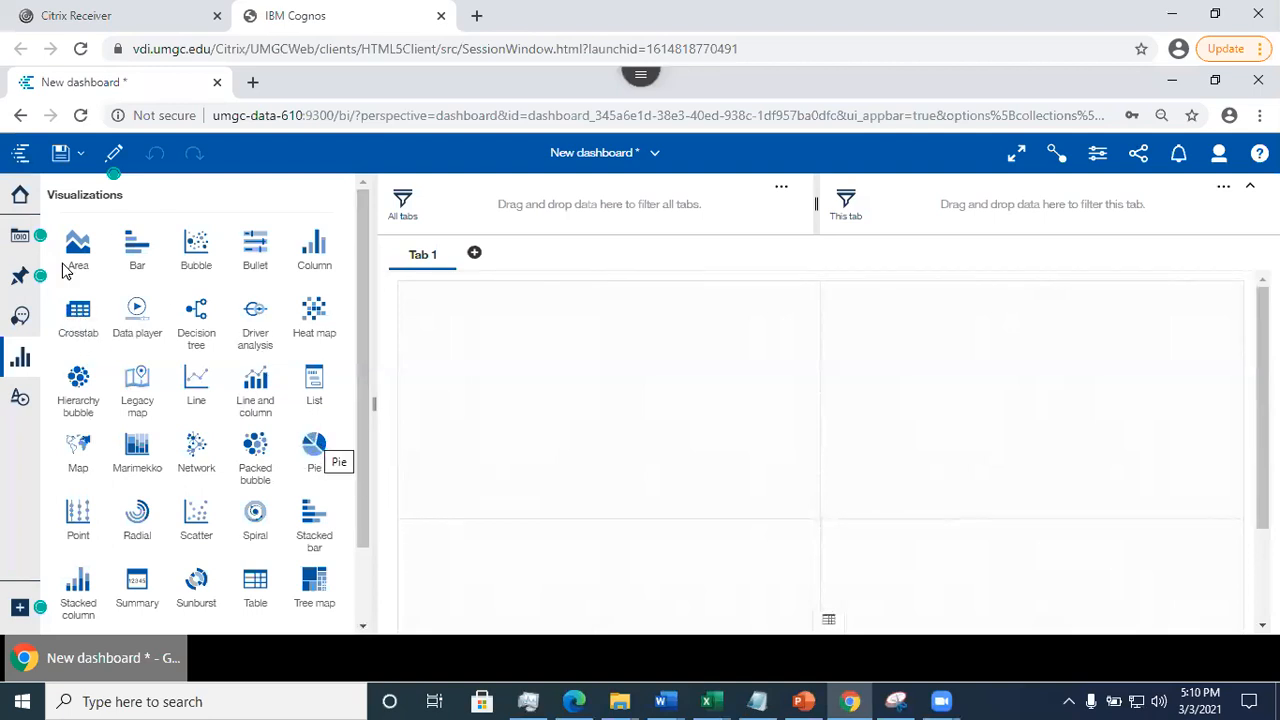
drag(313, 447, 603, 397)
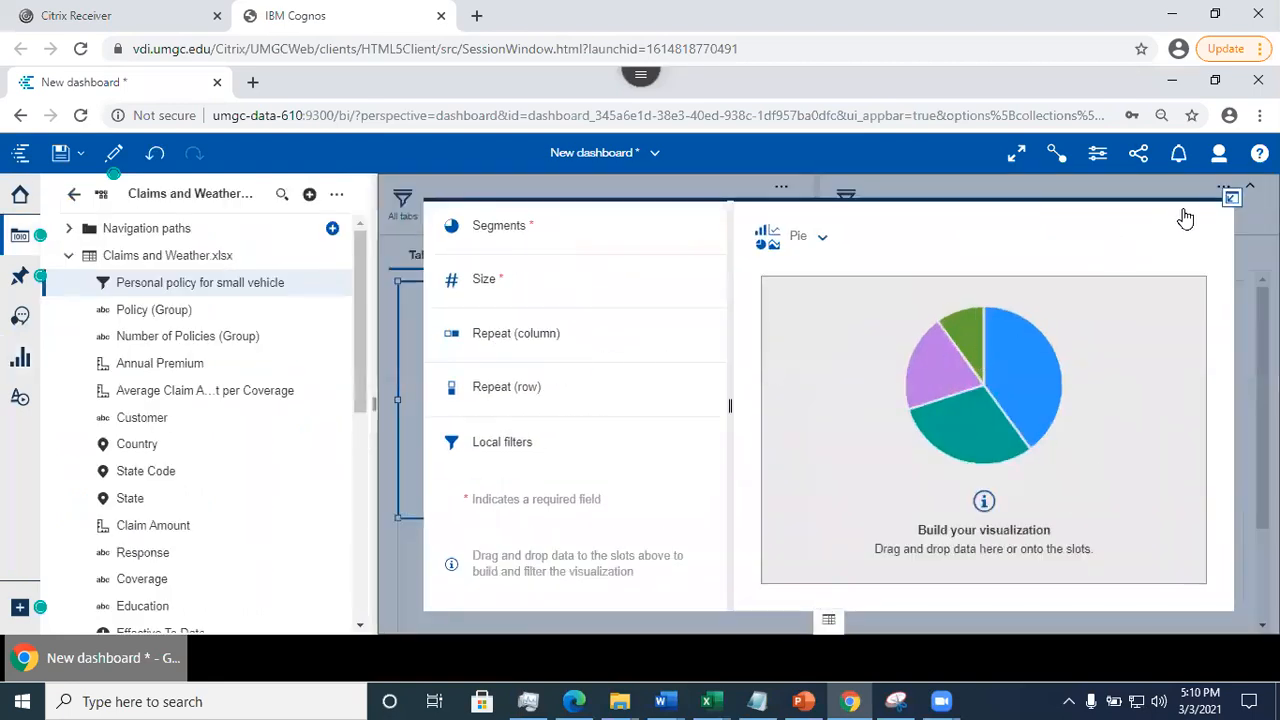
click(1232, 197)
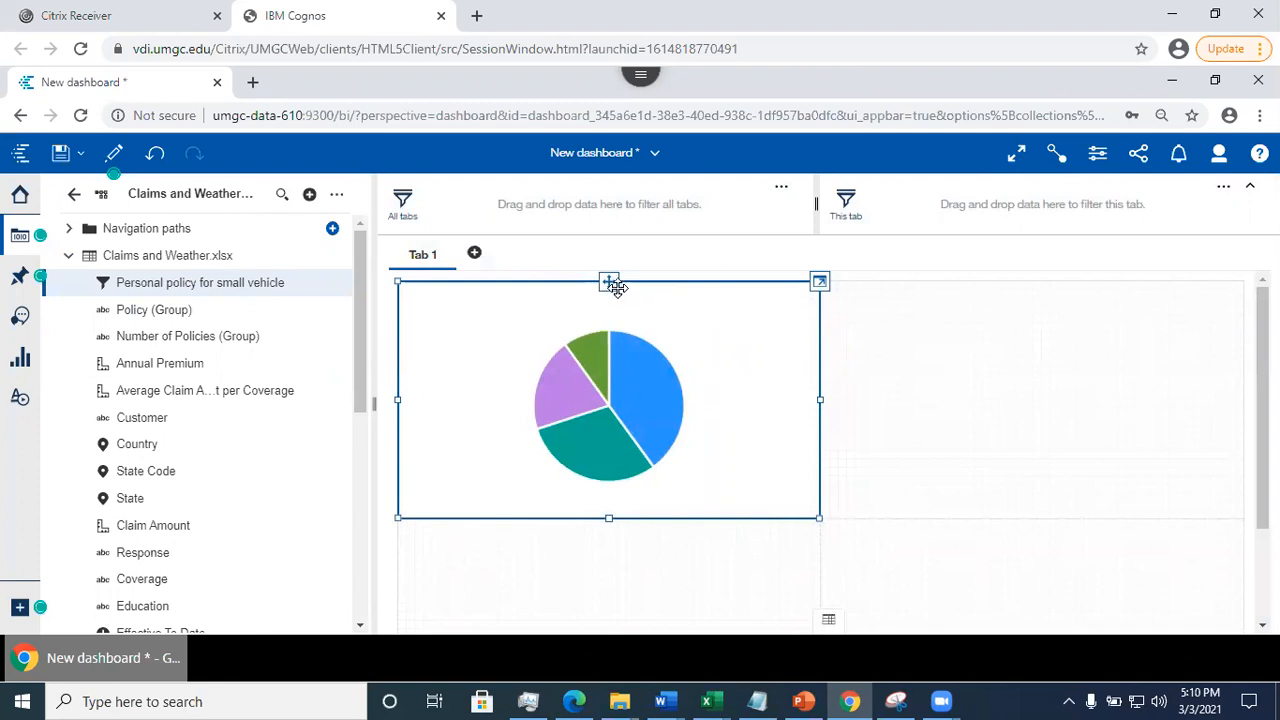
drag(612, 284, 617, 346)
- Assign Vehicle Class to the pie chart's Segments and Customer to its Size, and return to the dashboard view
click(819, 286)
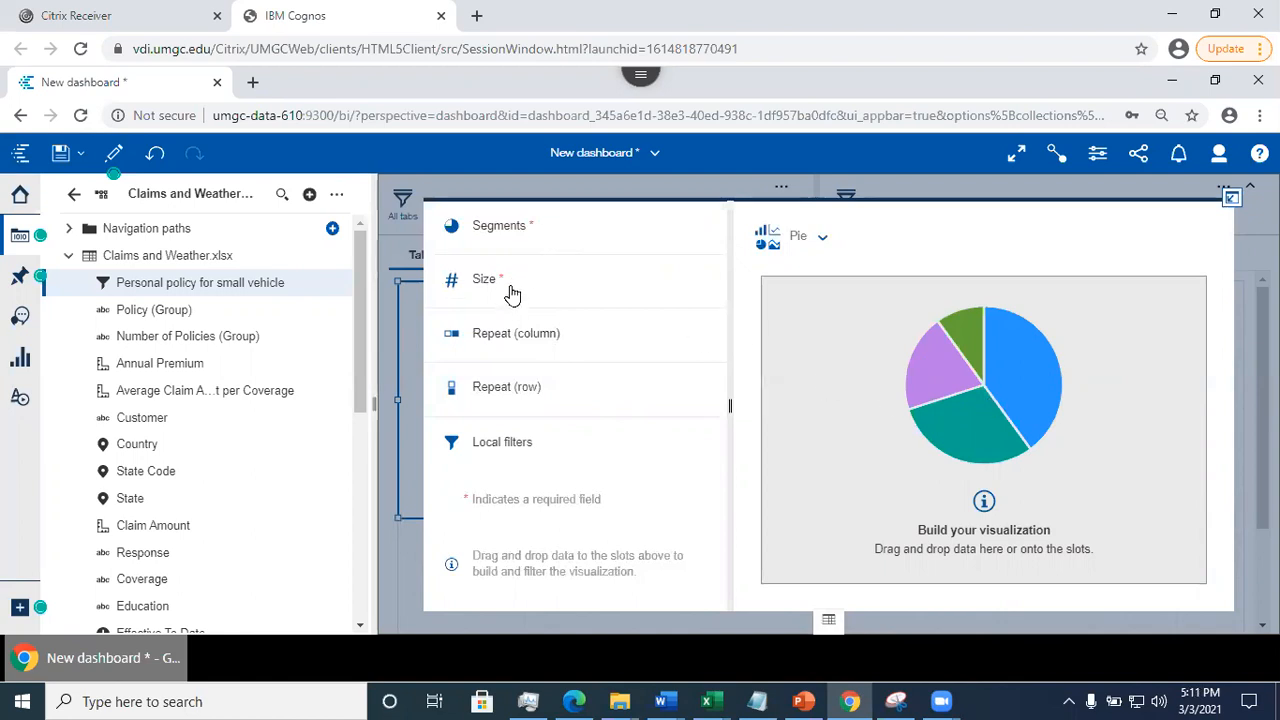
drag(362, 351, 379, 589)
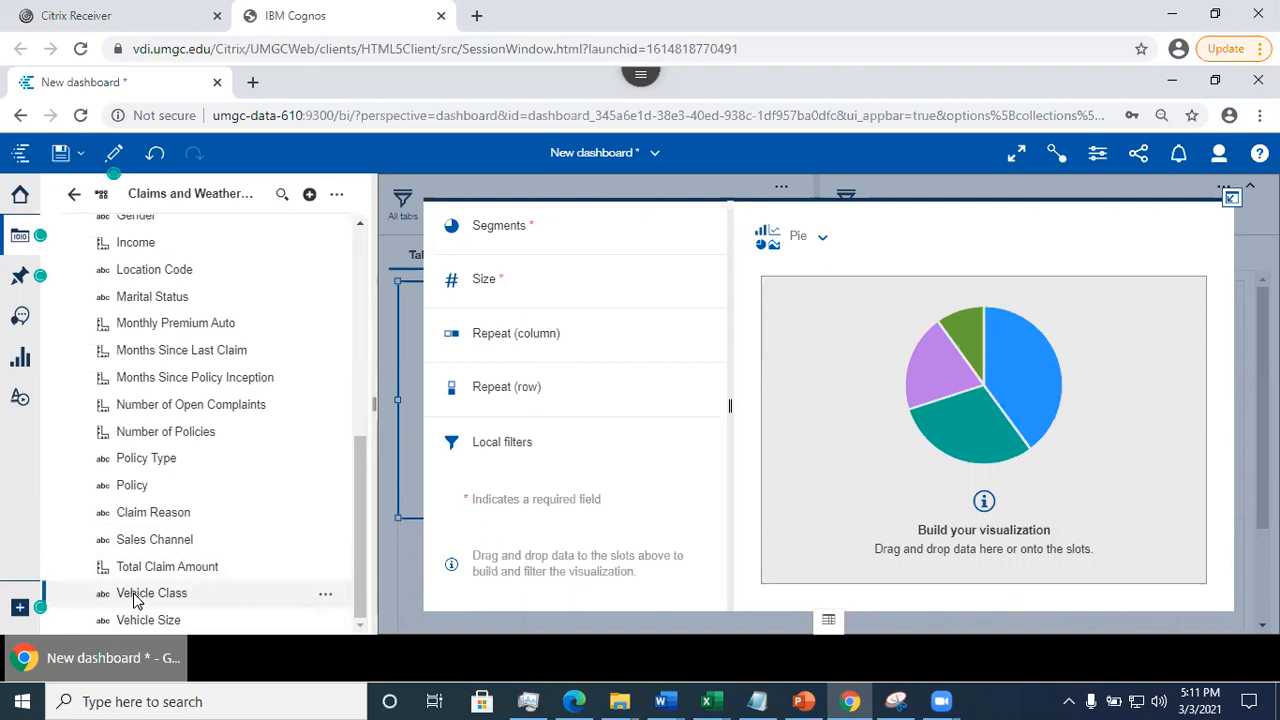
drag(138, 598, 575, 222)
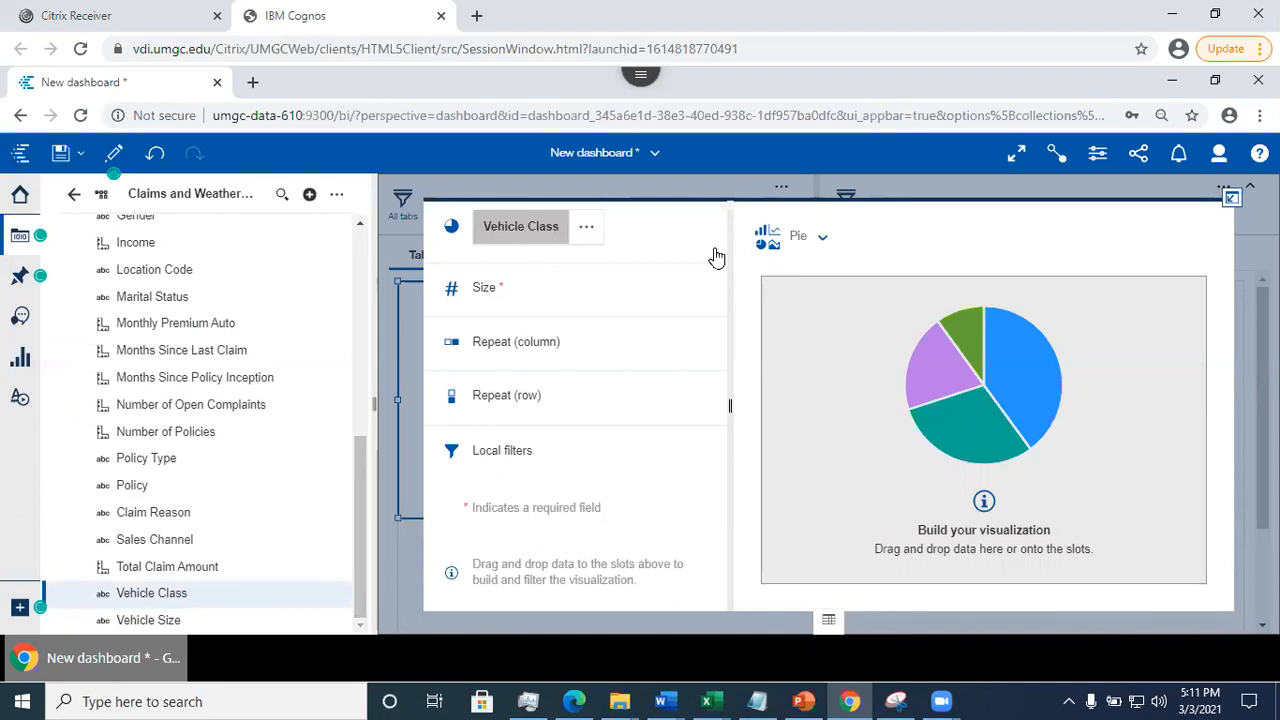
drag(363, 500, 366, 290)
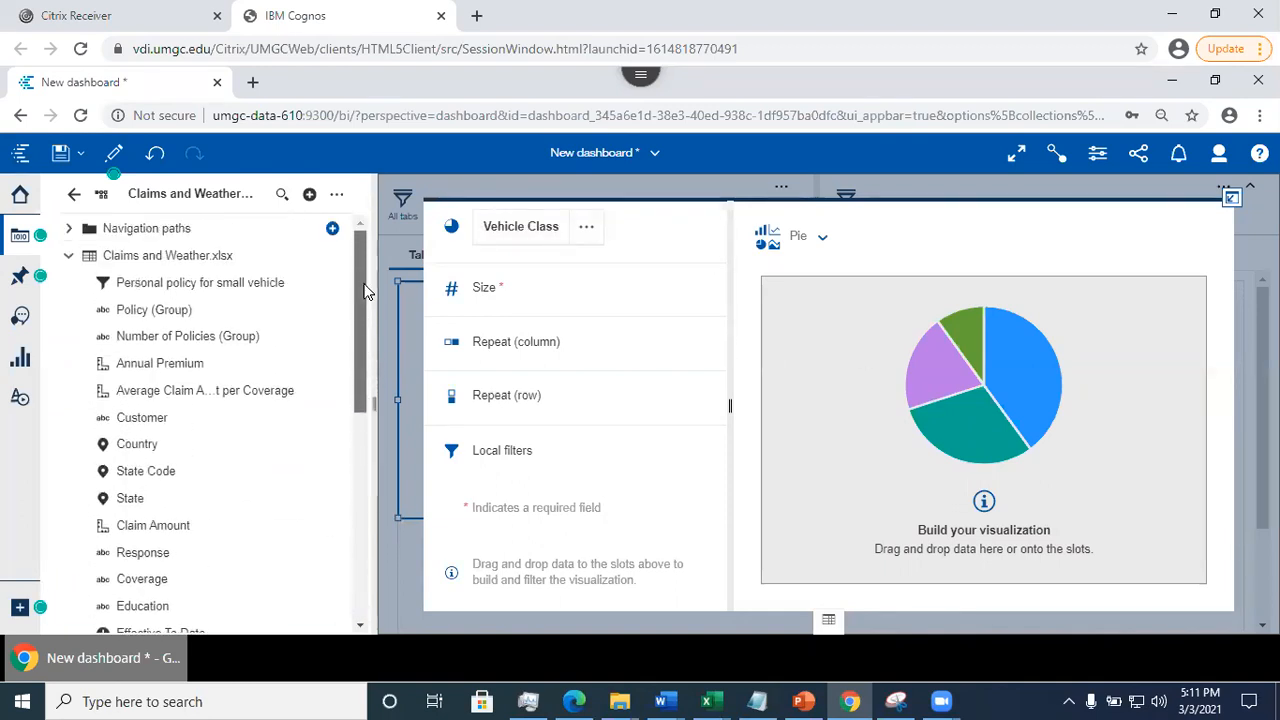
scroll(365, 290, down, 1)
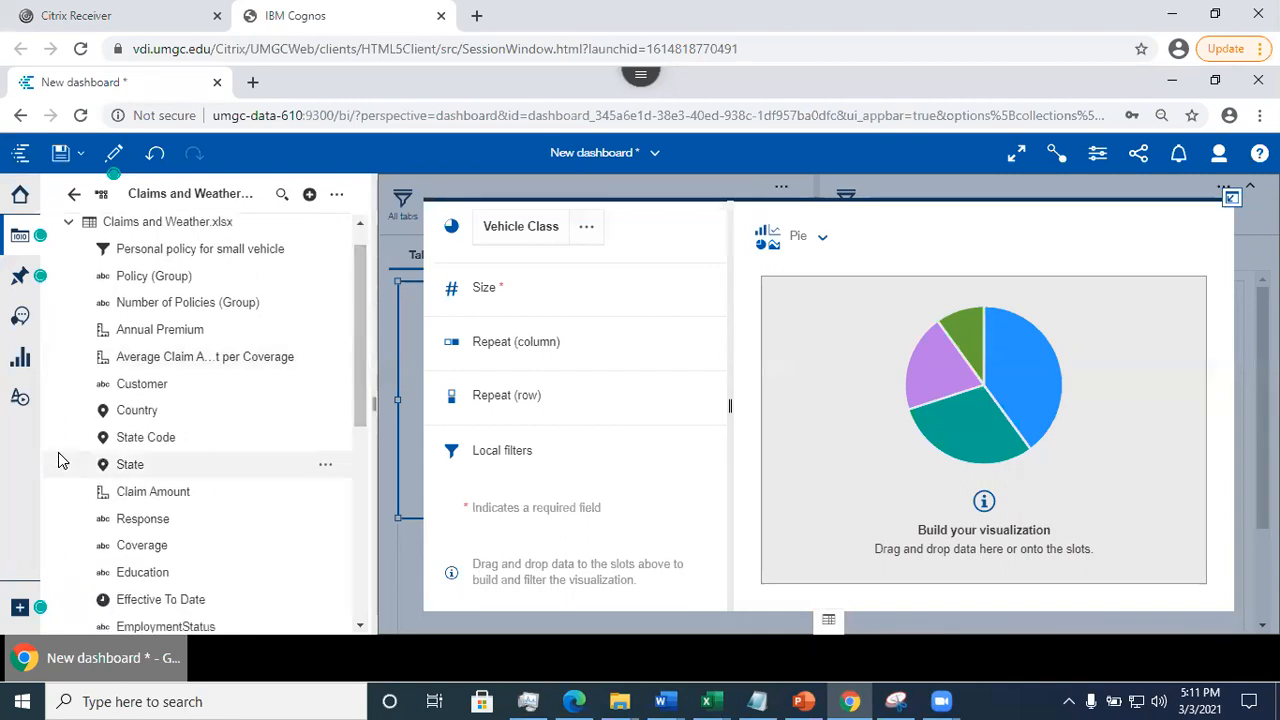
drag(298, 392, 524, 298)
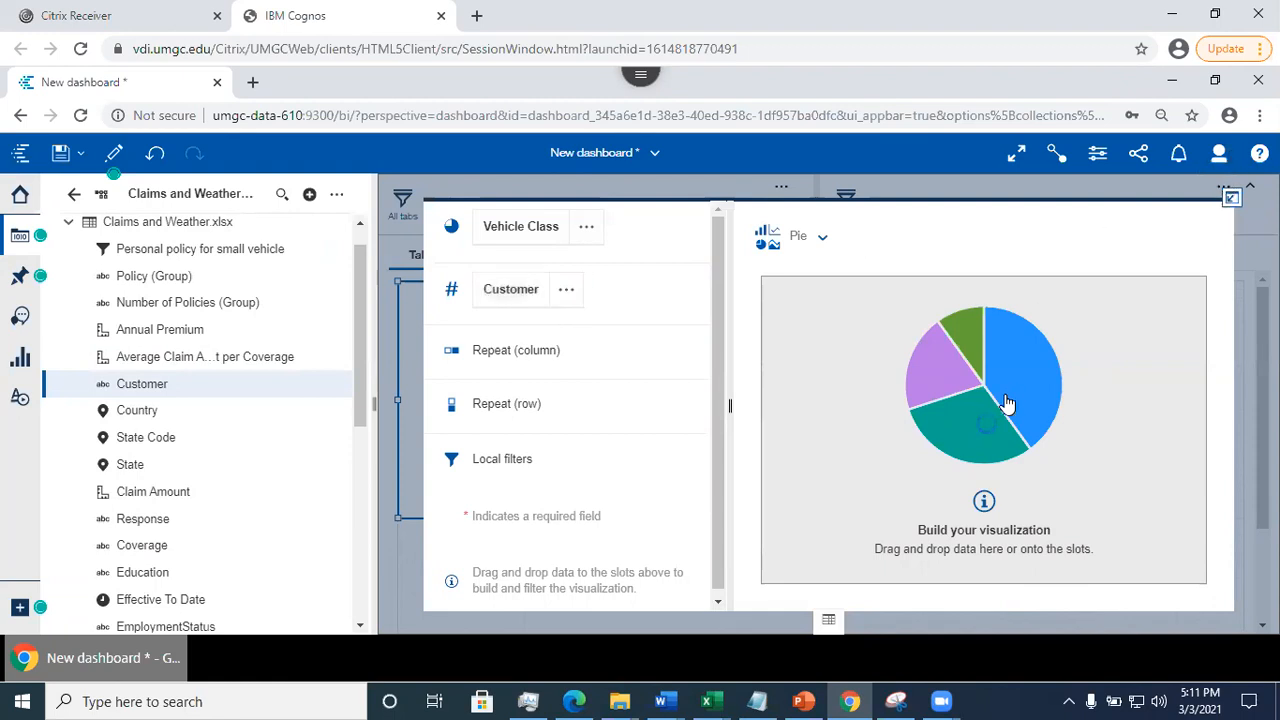
click(1231, 200)
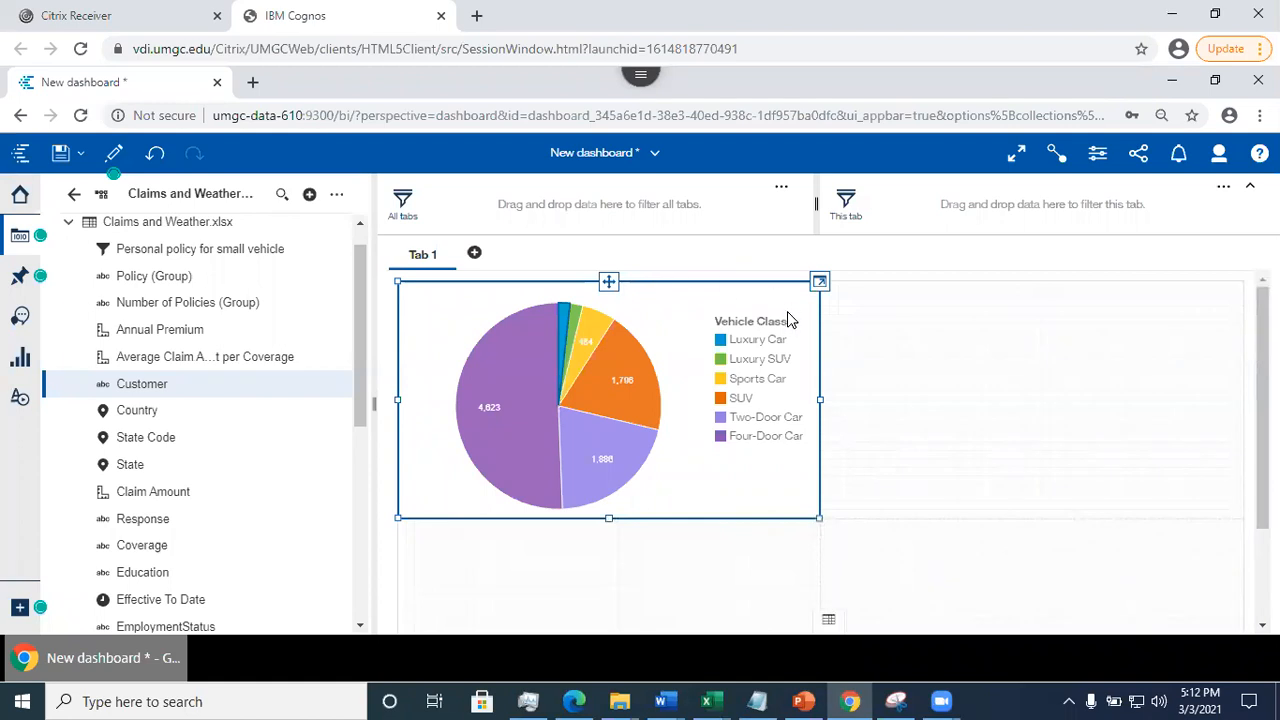
- In the pie chart's visualization properties, turn on percentage display for the value labels
click(688, 286)
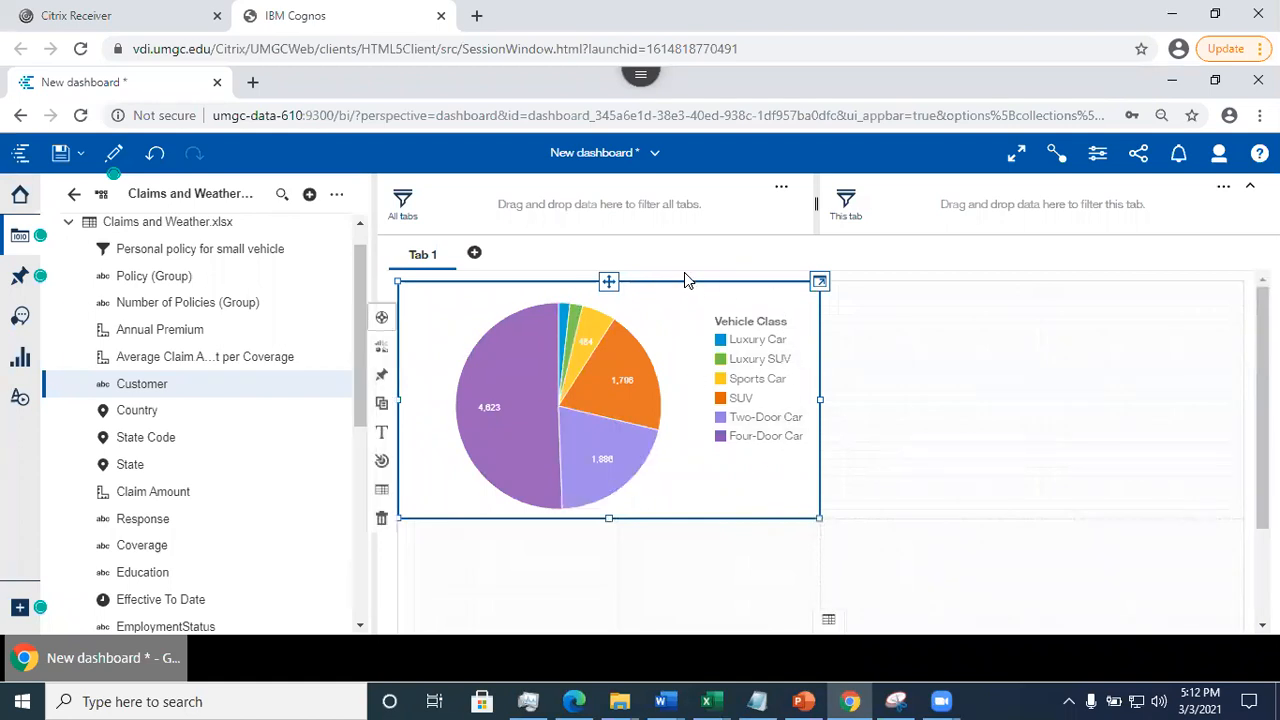
click(1097, 156)
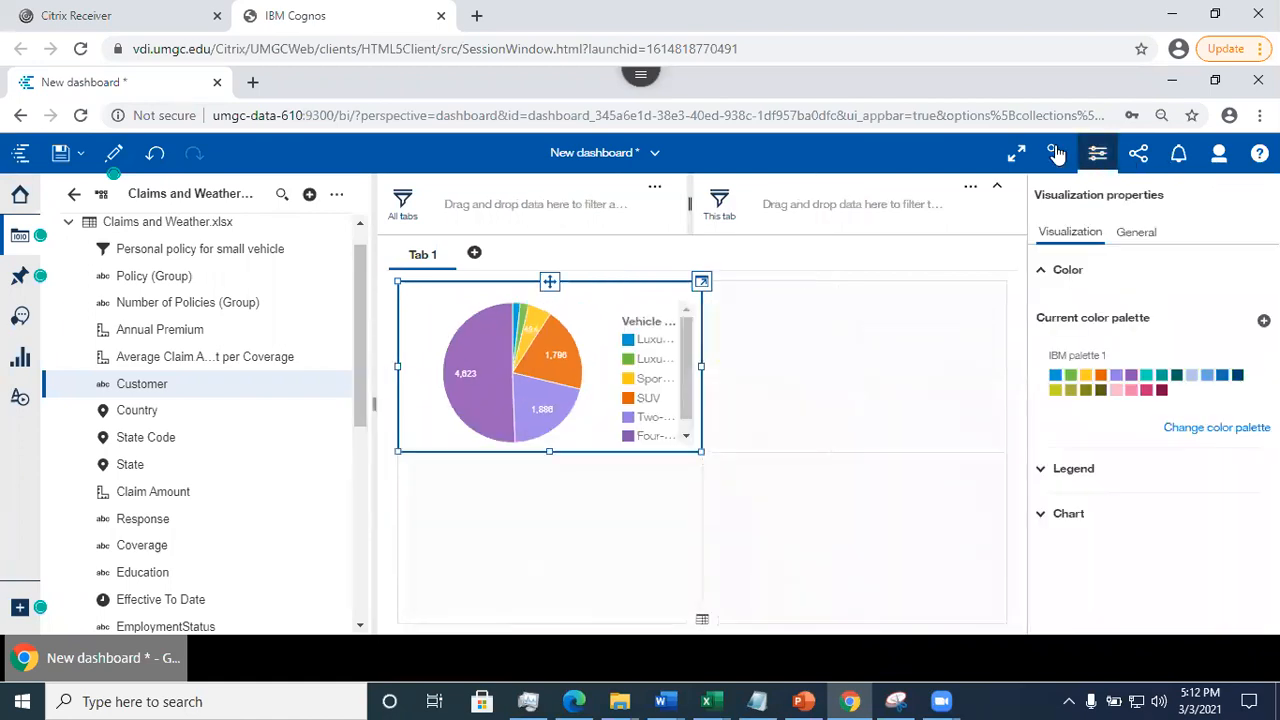
click(1041, 472)
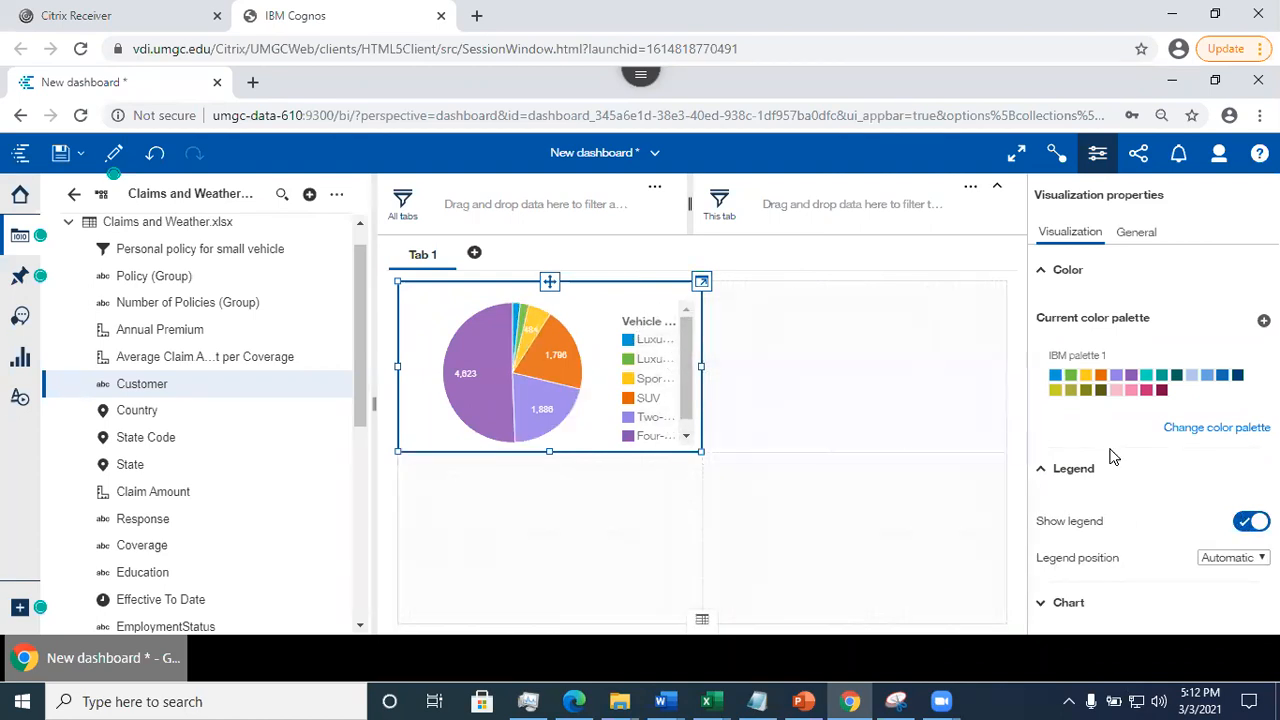
click(1058, 604)
scroll(1058, 612, down, 3)
scroll(1057, 294, down, 1)
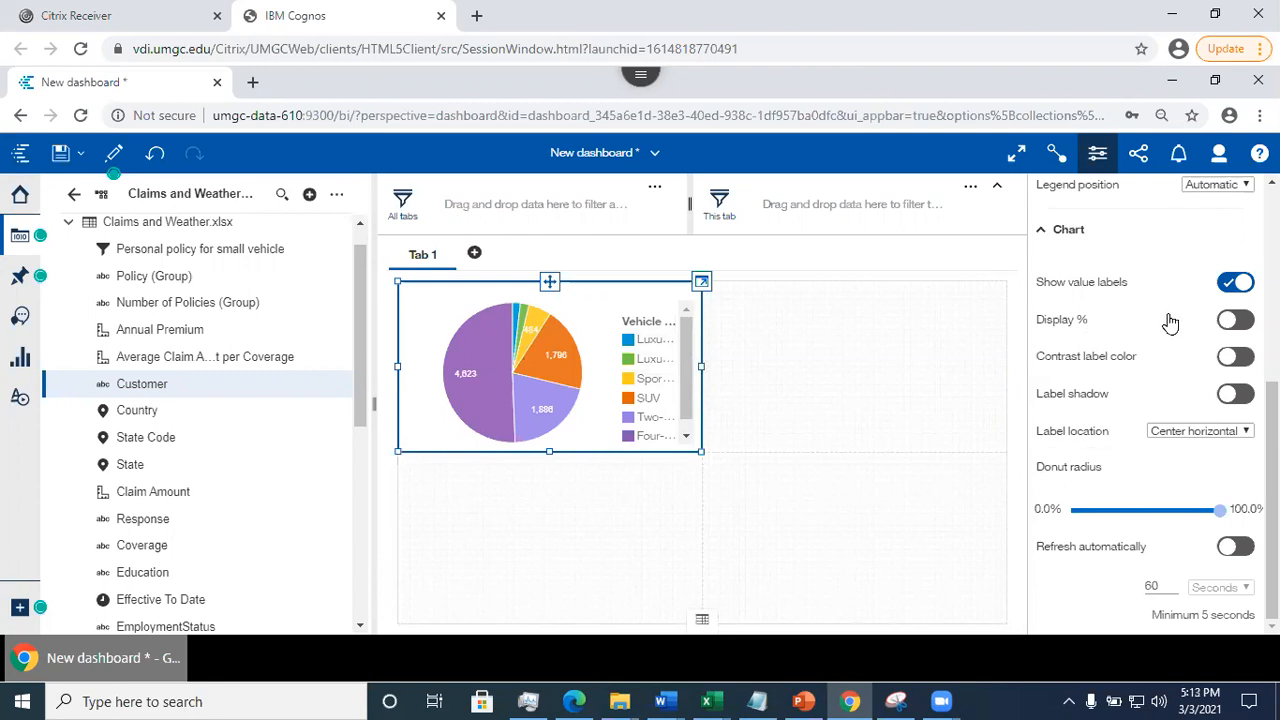
click(1233, 320)
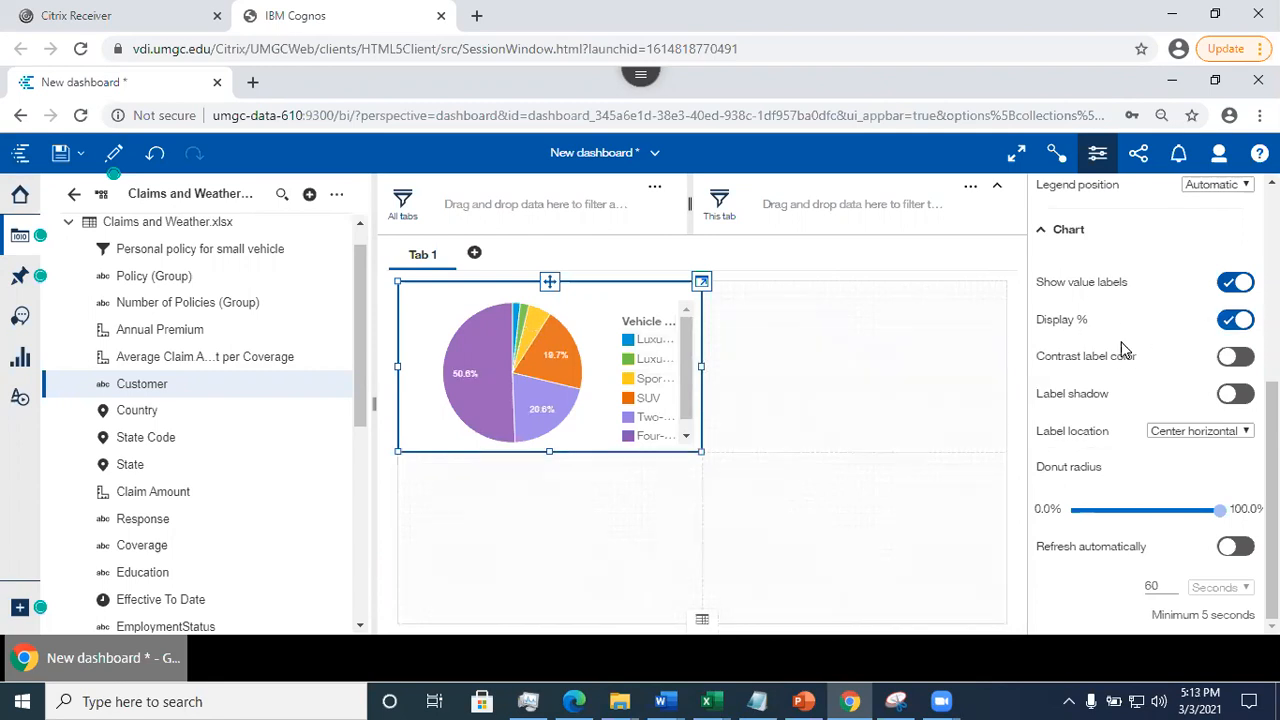
- Turn the pie chart into a donut by lowering its donut radius to about two thirds
scroll(1125, 350, up, 3)
scroll(1060, 368, down, 3)
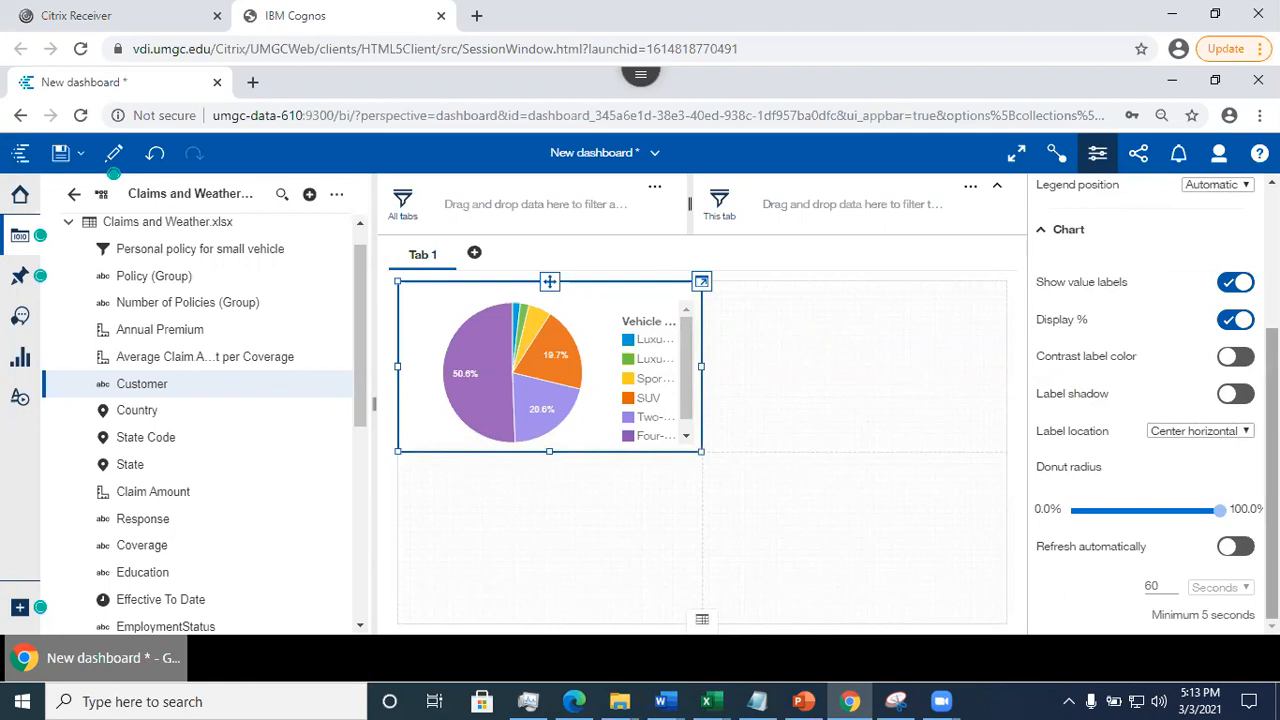
drag(1219, 512, 1135, 515)
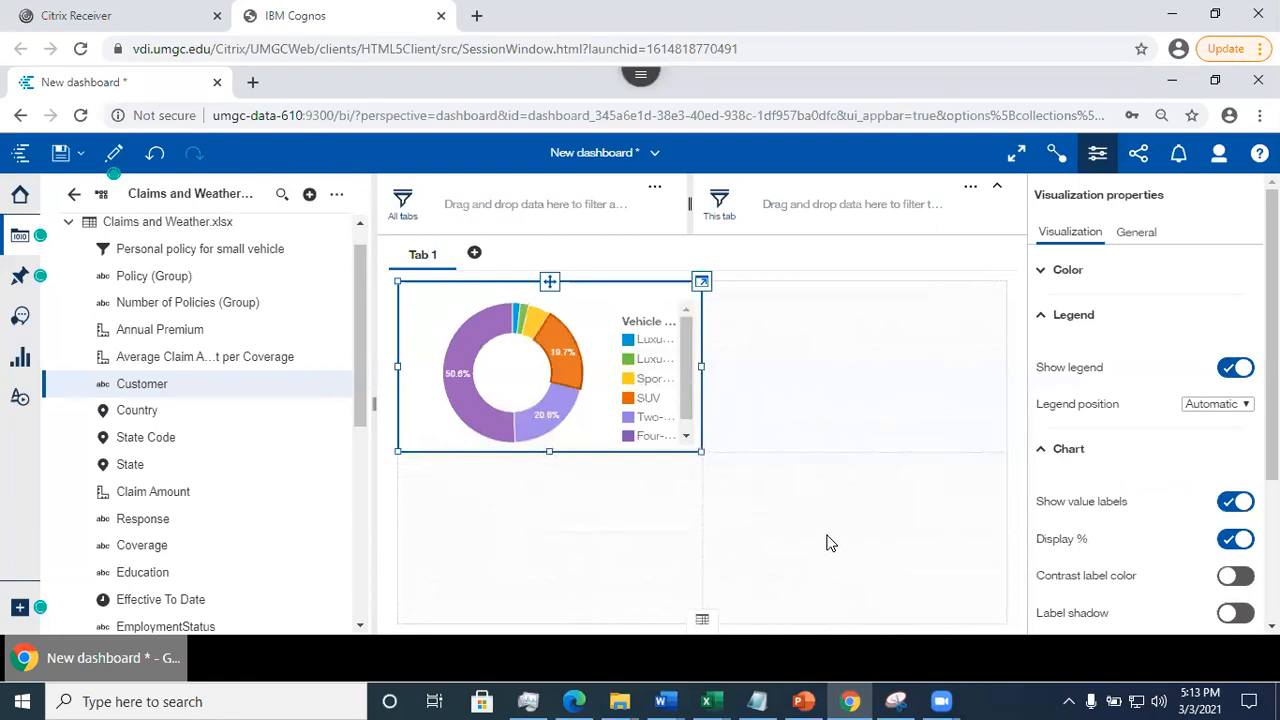
scroll(1160, 500, down, 2)
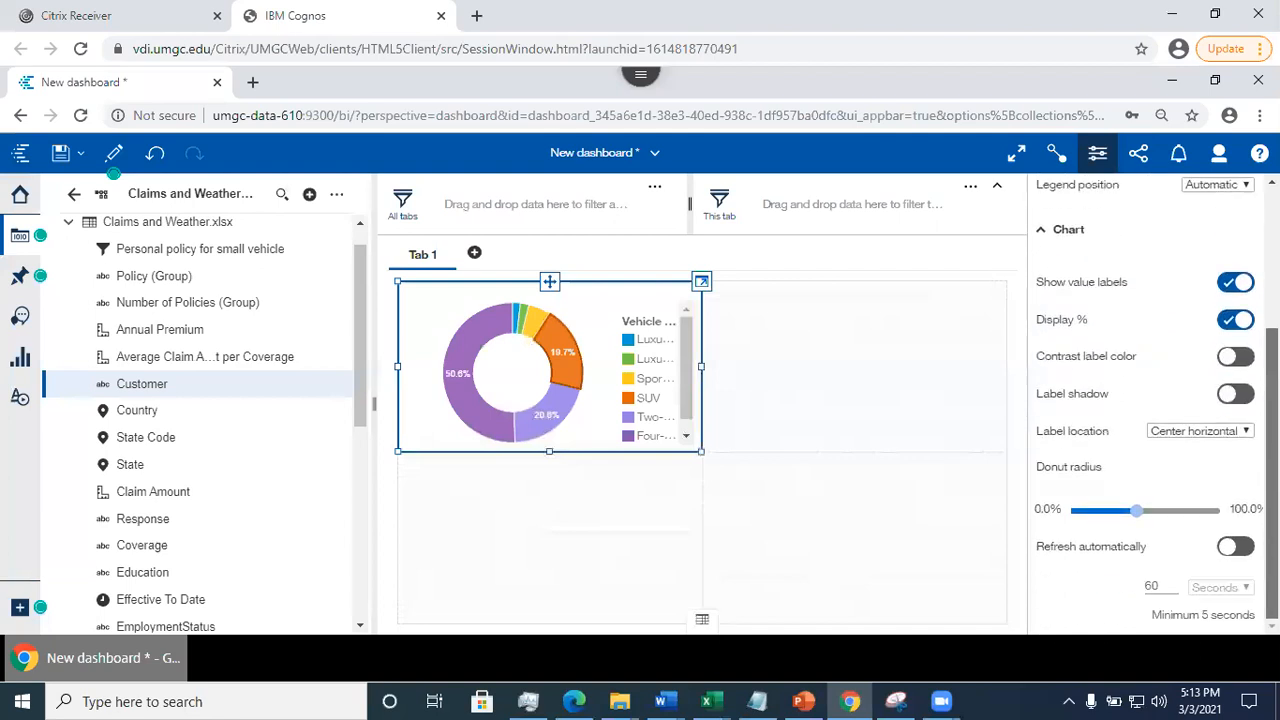
drag(1136, 512, 1167, 512)
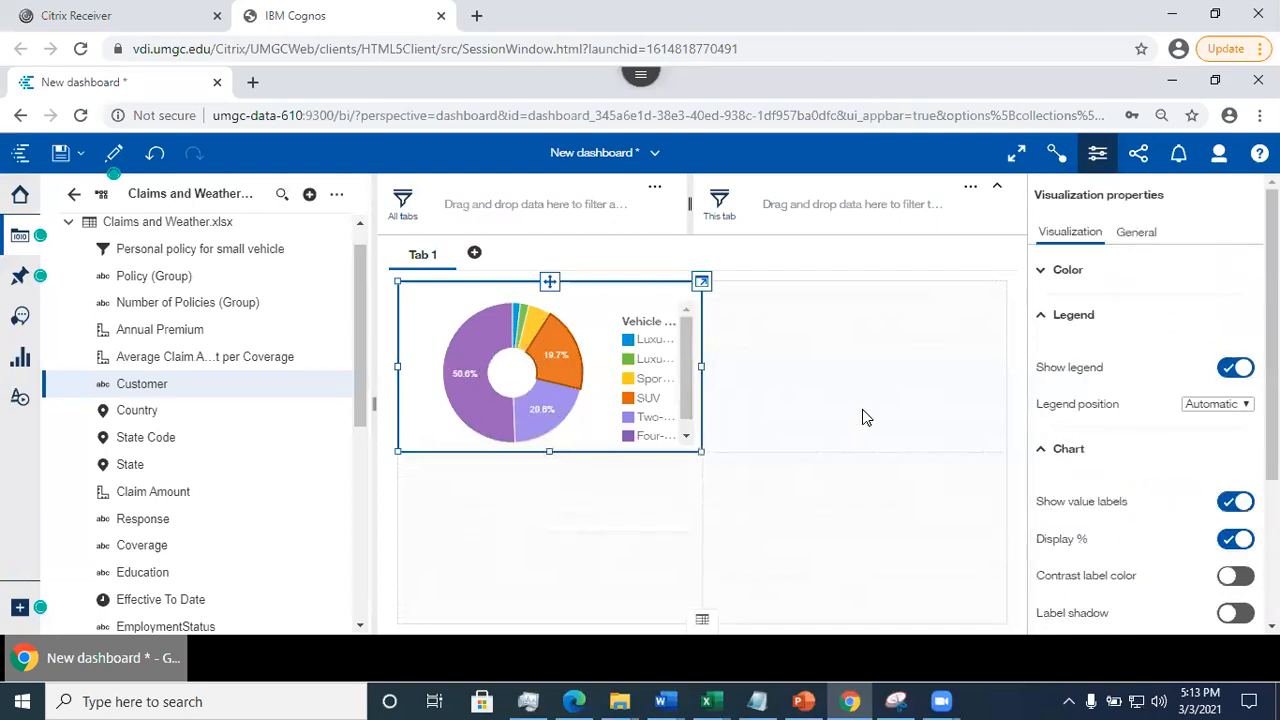
- Show a title on the donut chart and set its text to "Vehicle Class"
click(1136, 240)
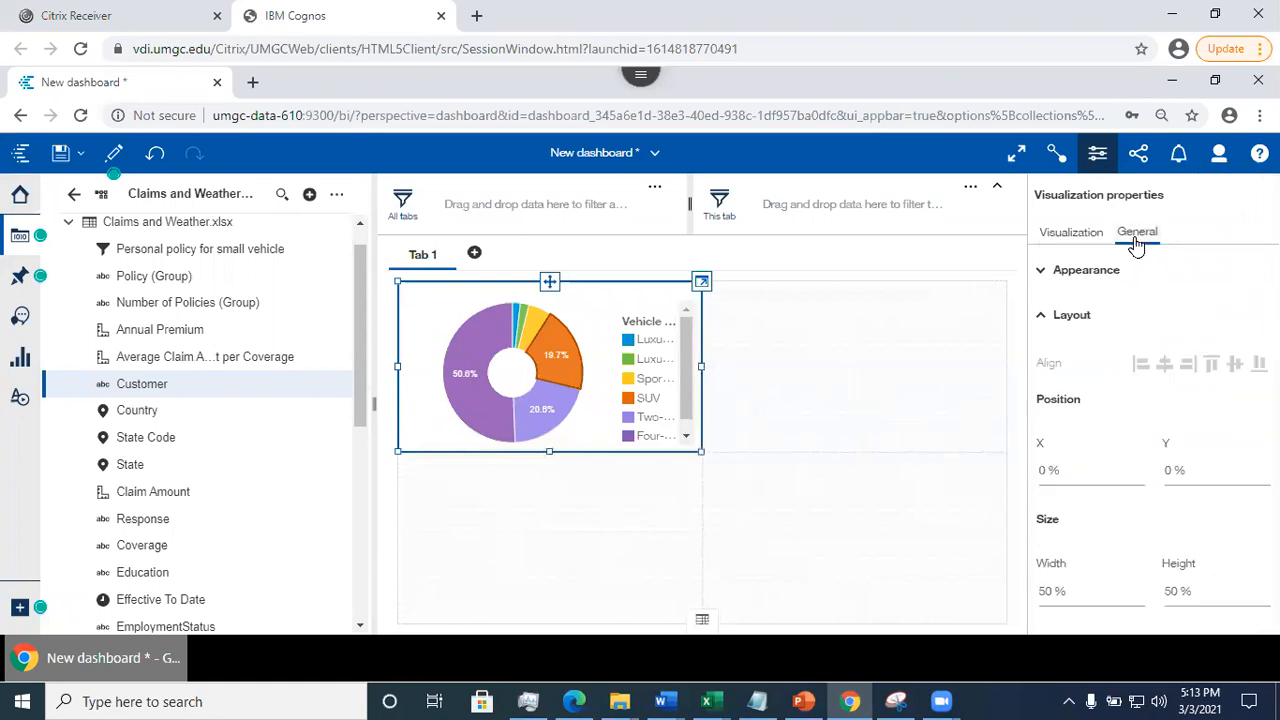
click(1045, 280)
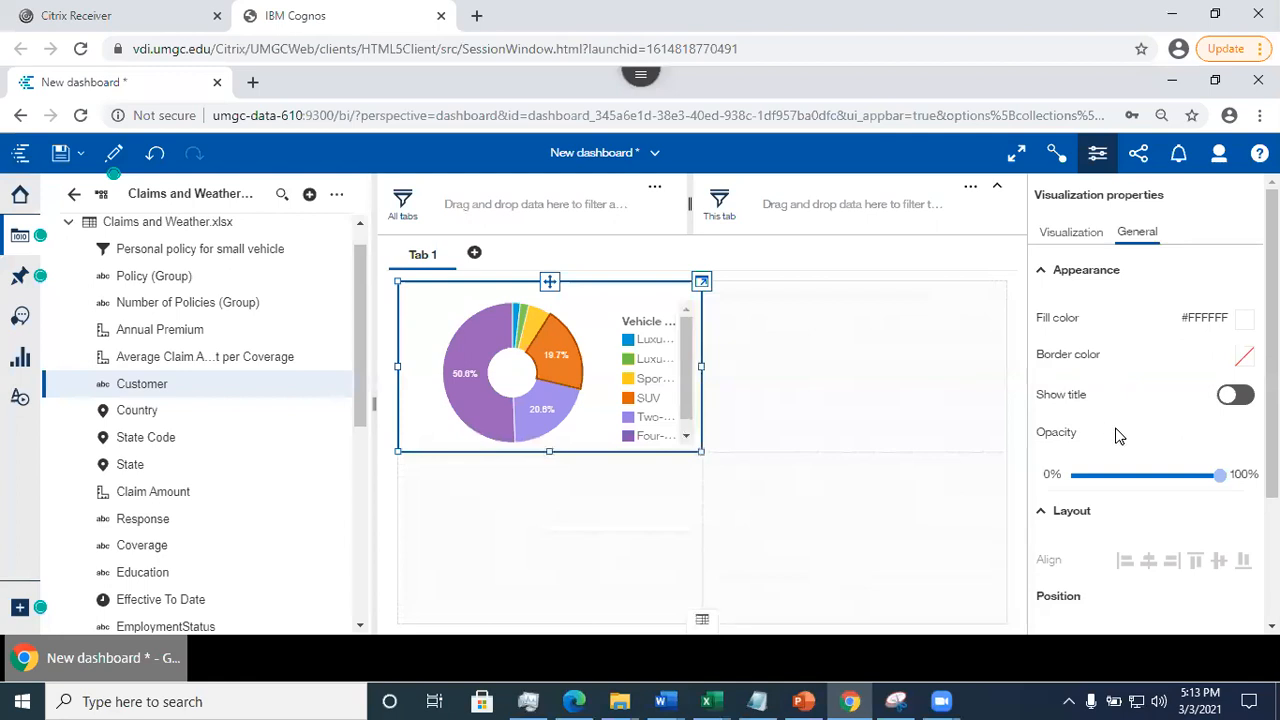
click(1234, 410)
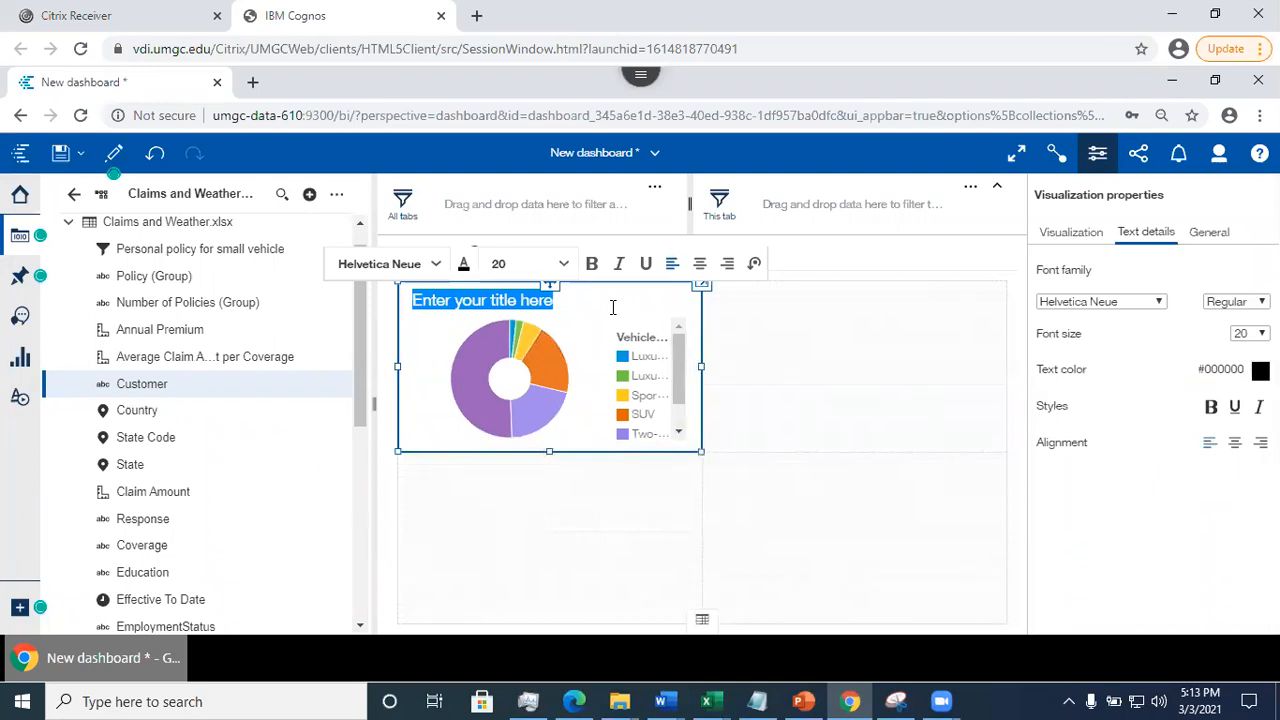
text(Vehicle)
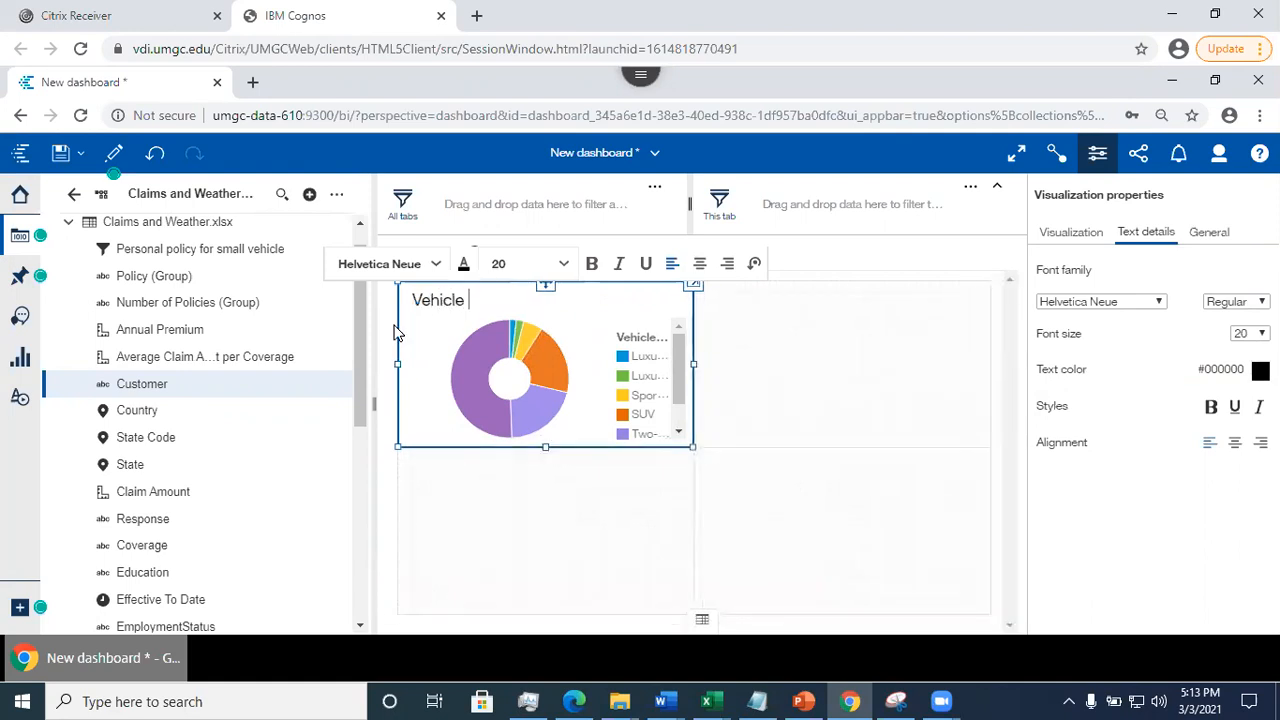
drag(361, 413, 380, 620)
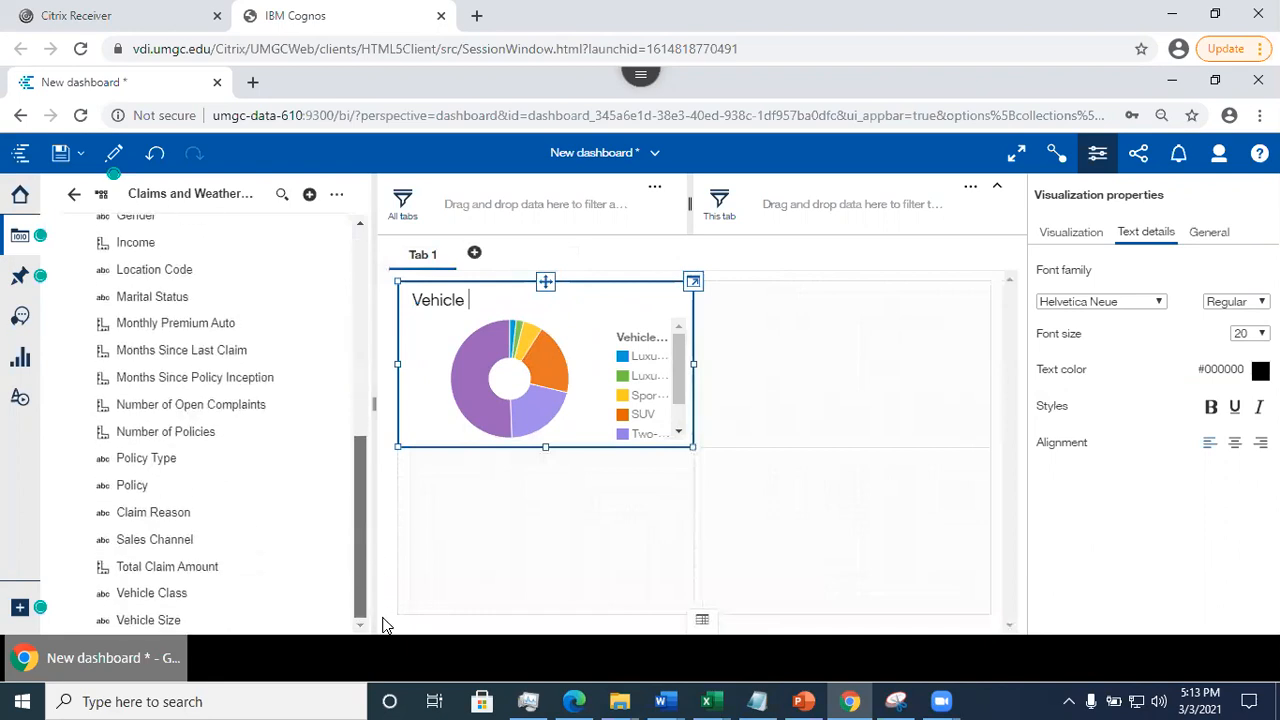
click(496, 298)
text(Class)
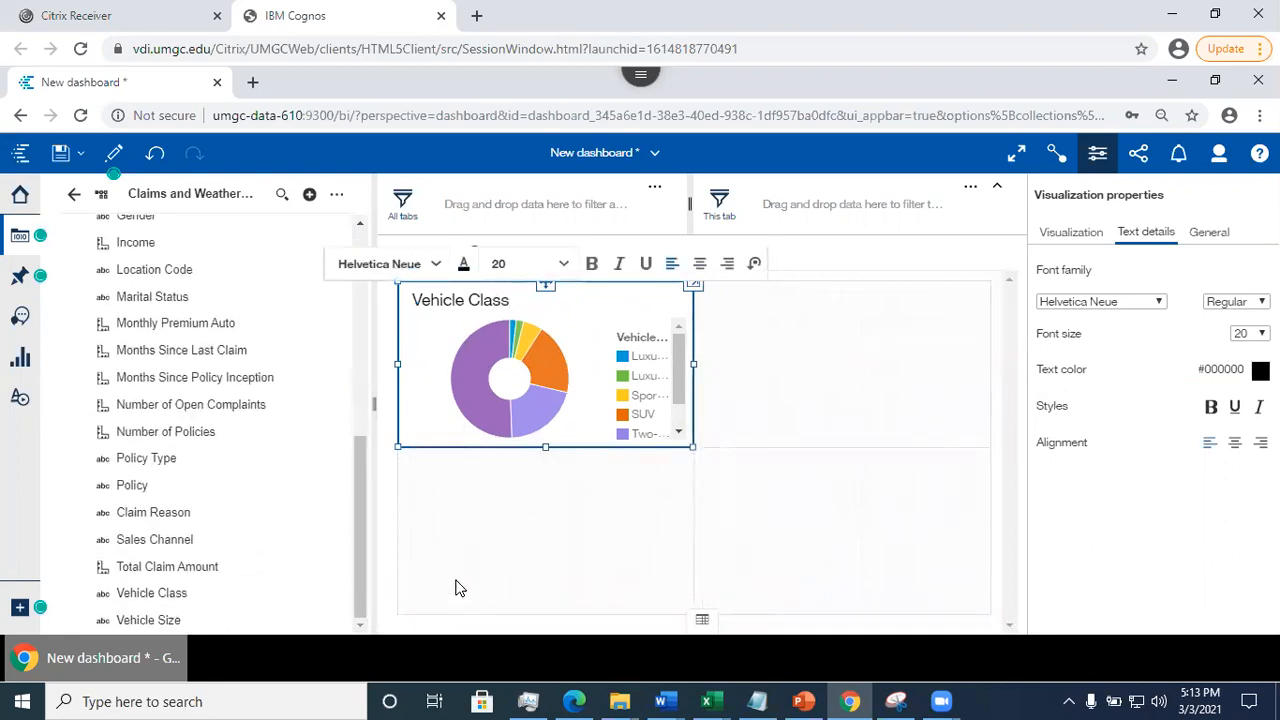
click(501, 558)
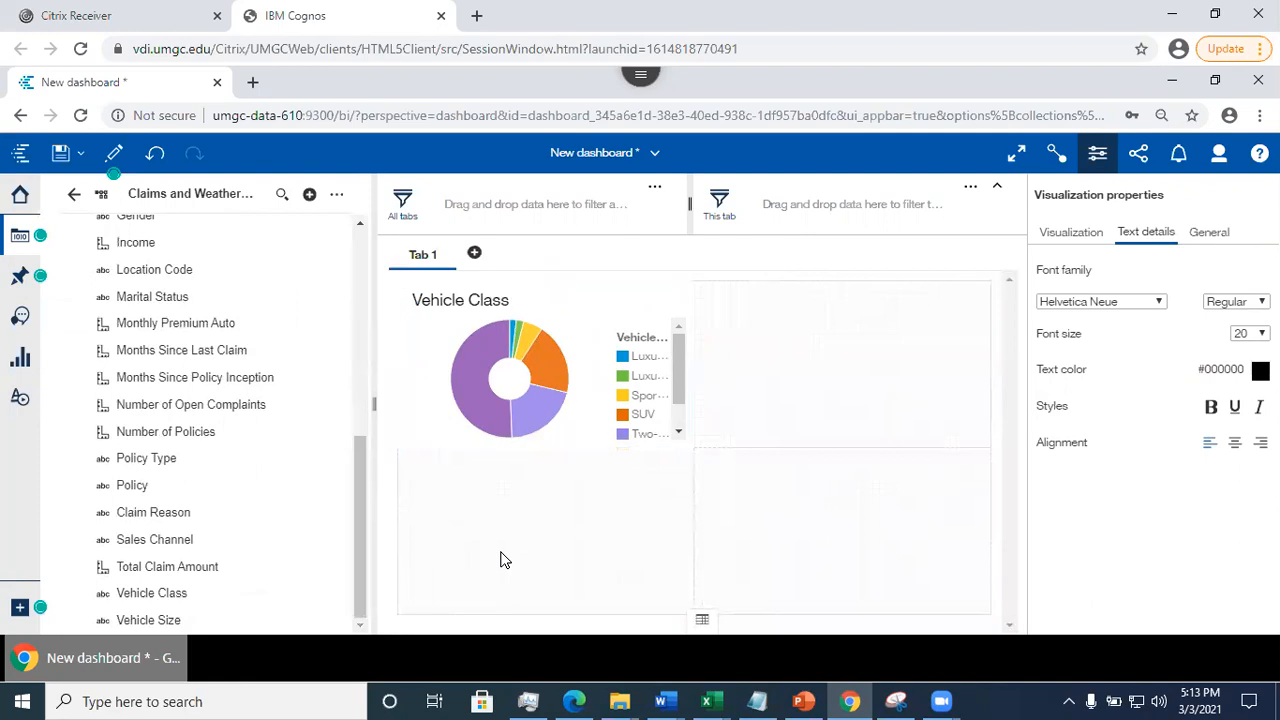
- Review the visualization, text details and general properties available for the chart titled Vehicle Class
triple_click(507, 300)
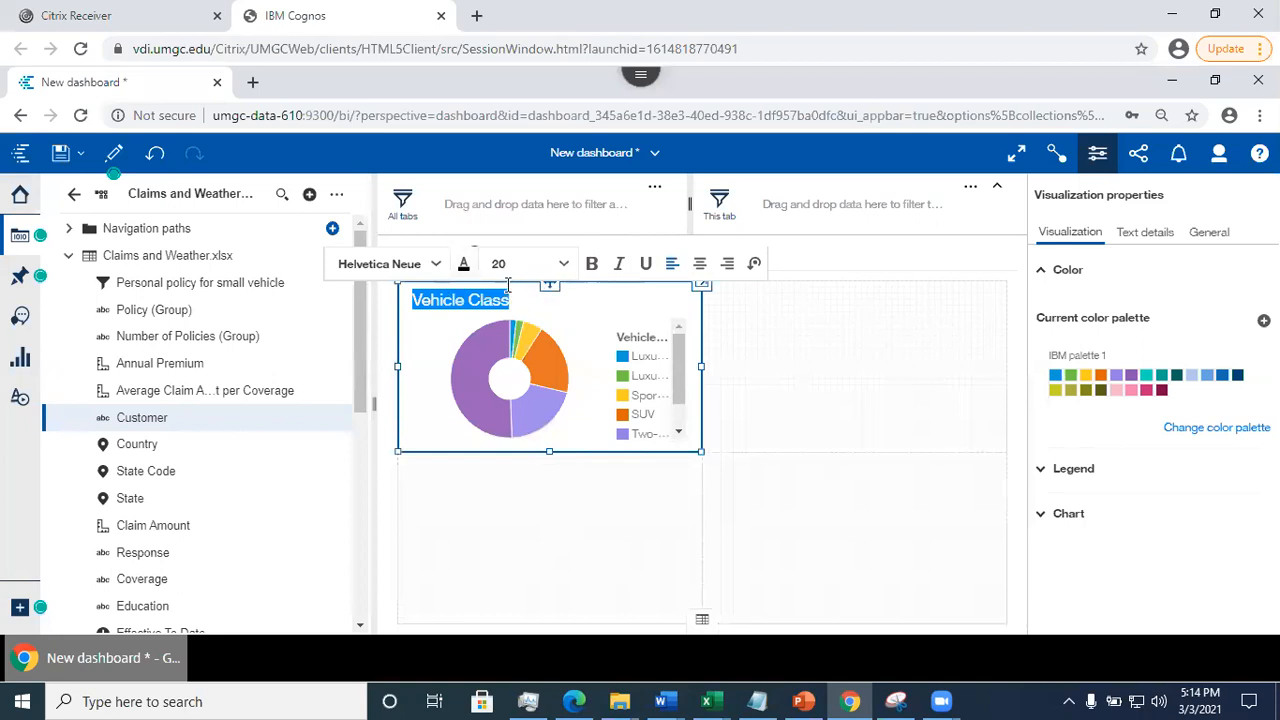
click(1043, 472)
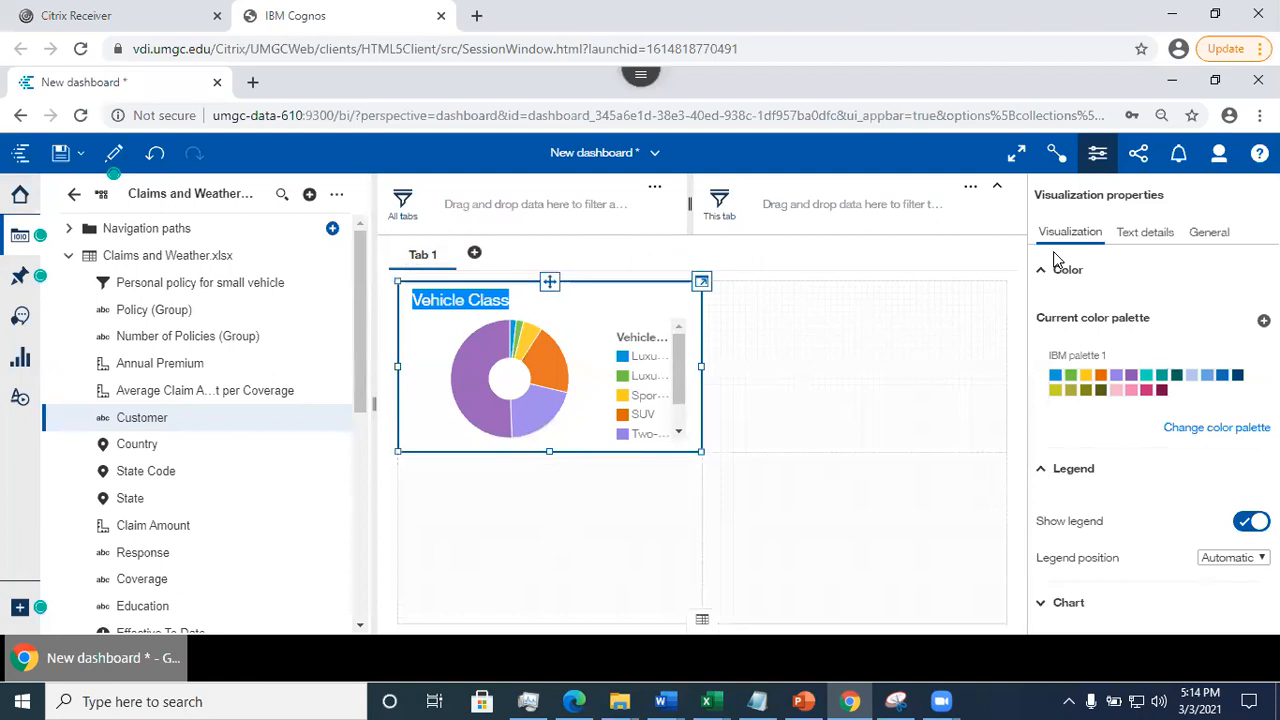
click(1145, 232)
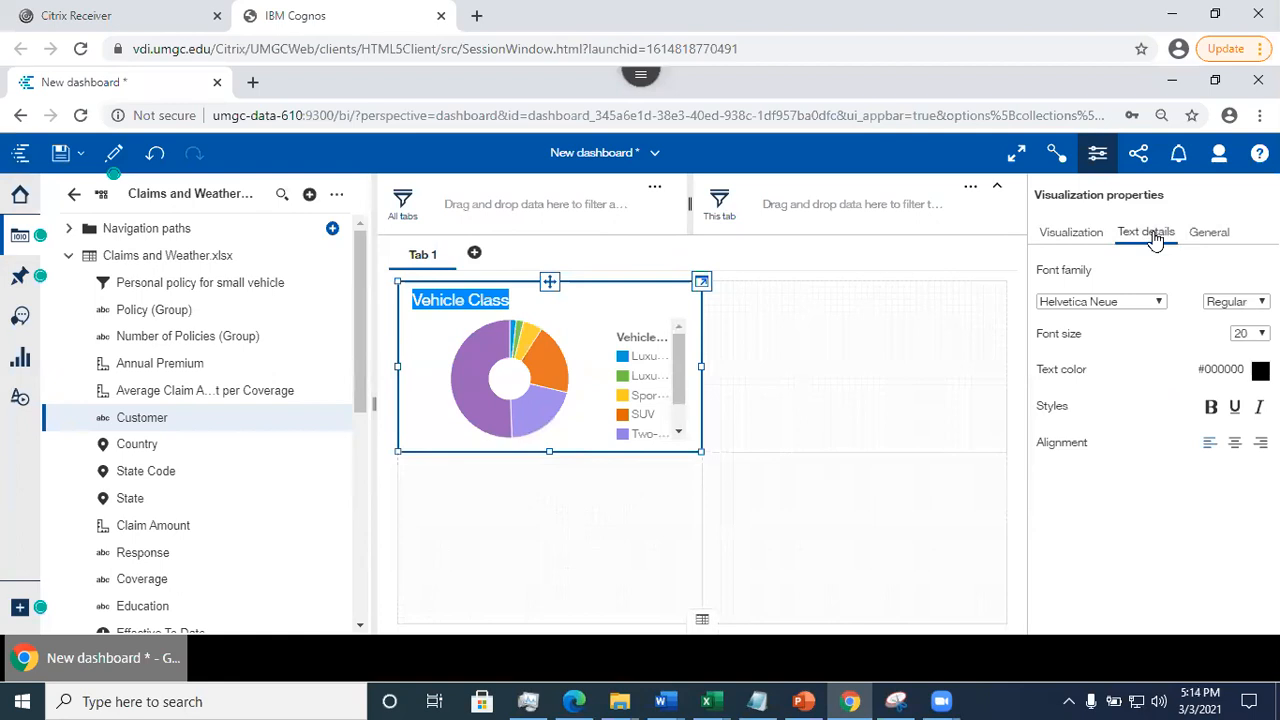
click(1205, 233)
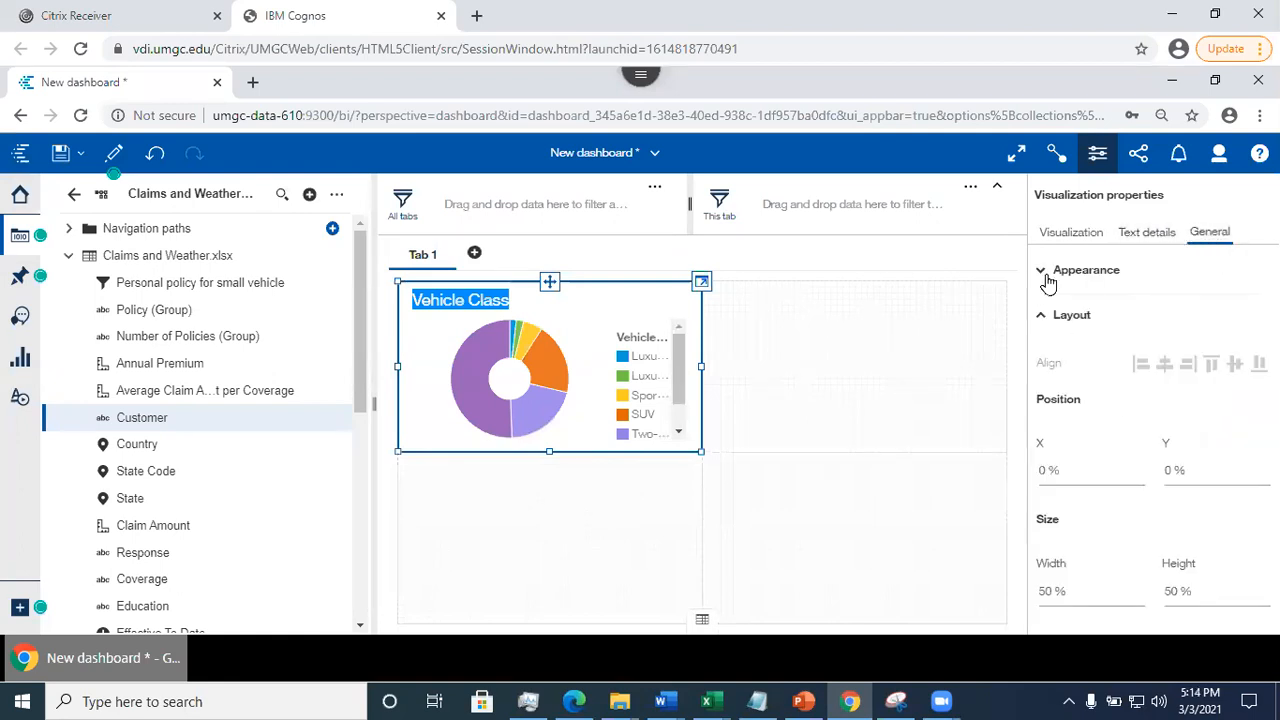
click(1148, 236)
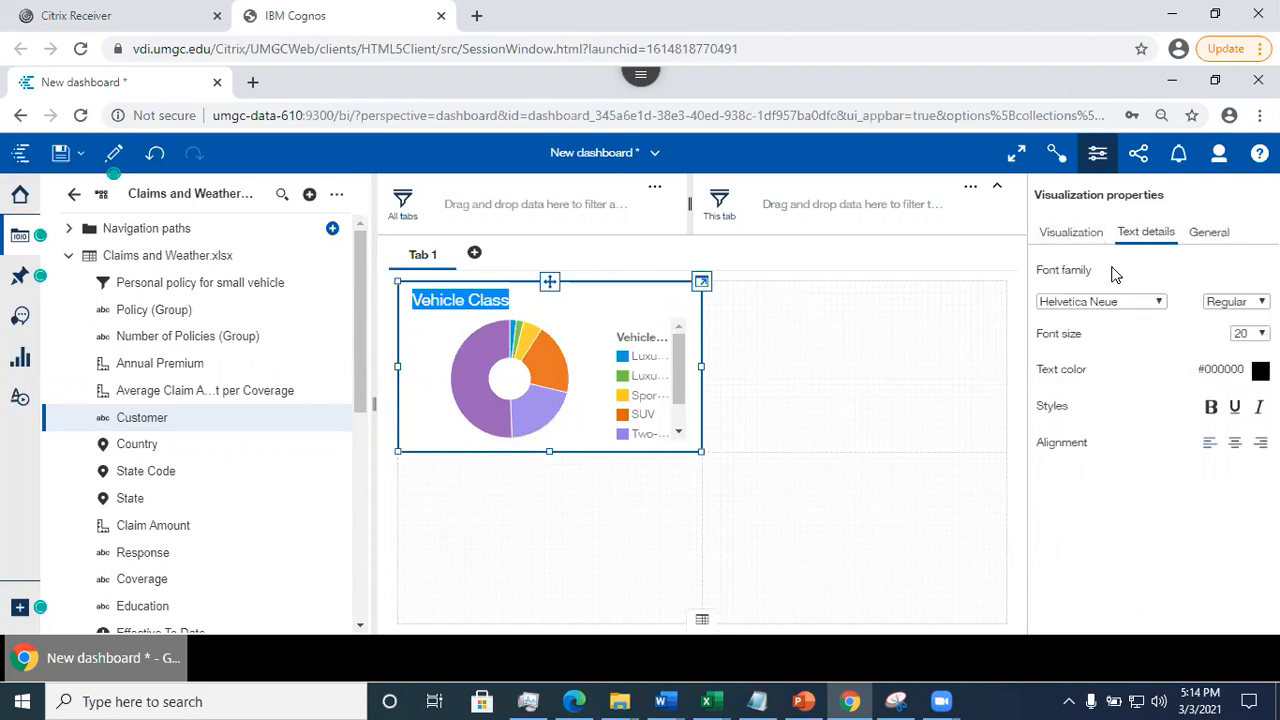
click(1066, 236)
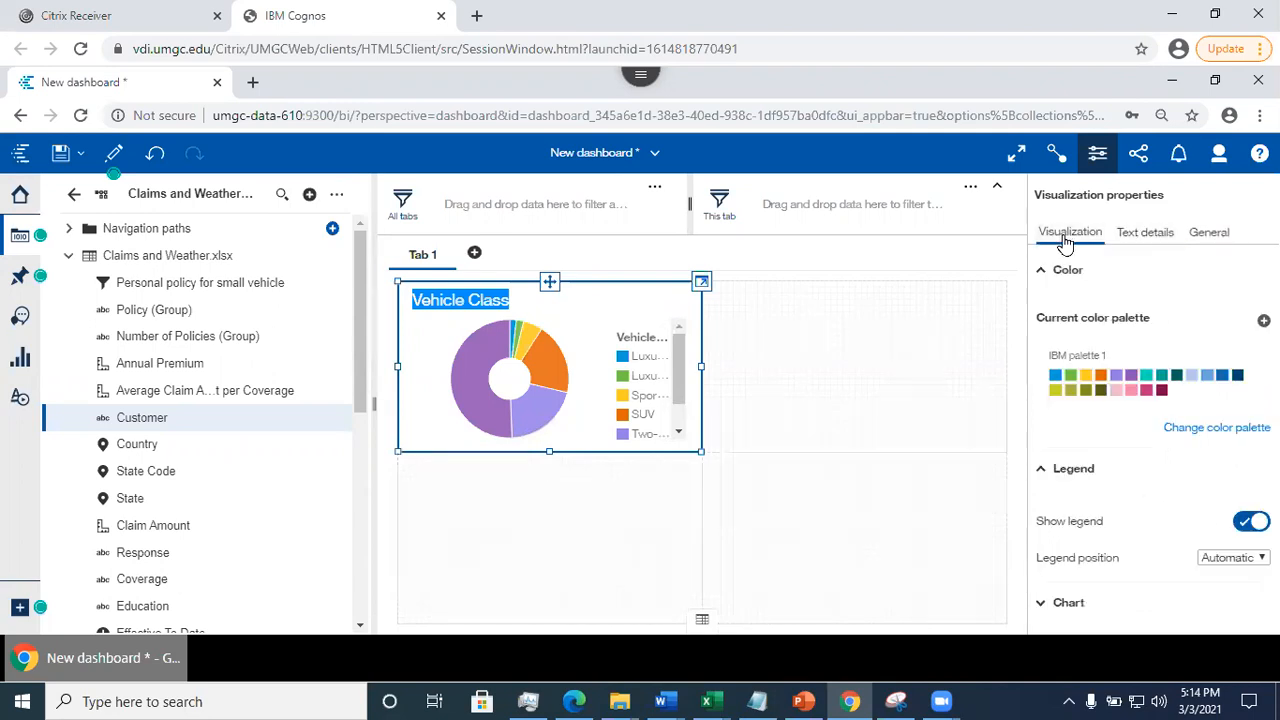
click(1160, 244)
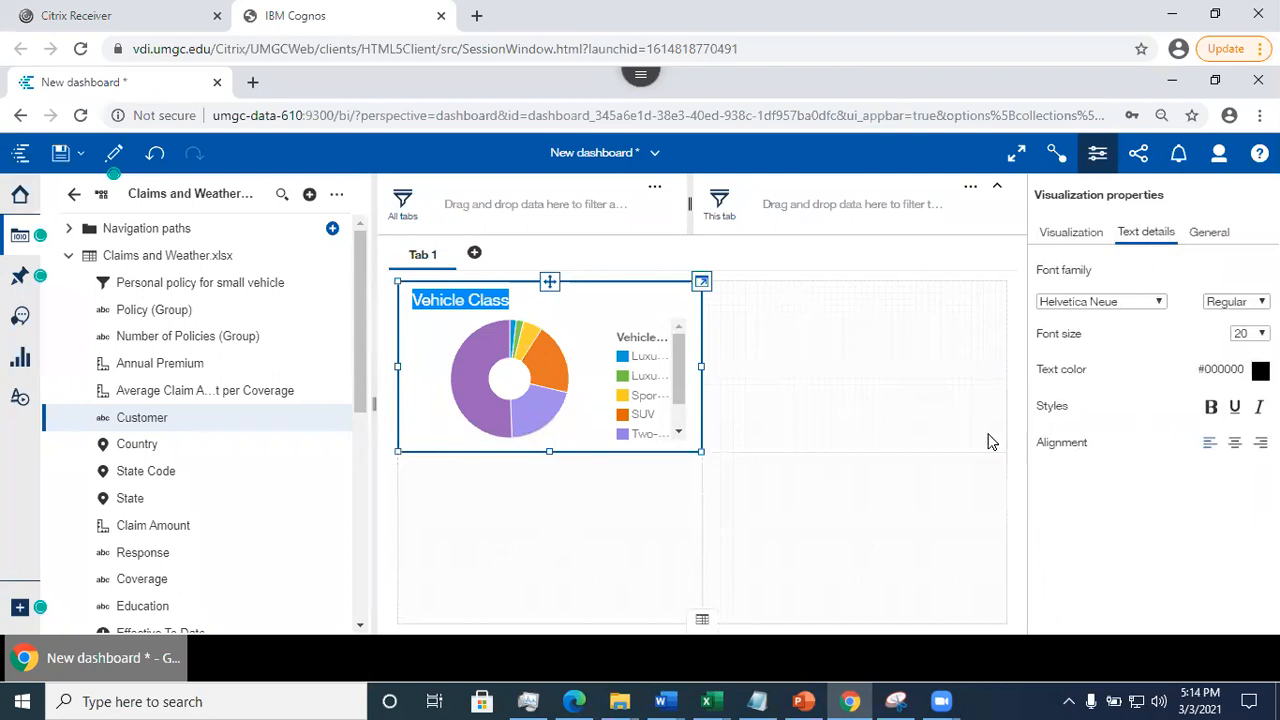
click(746, 516)
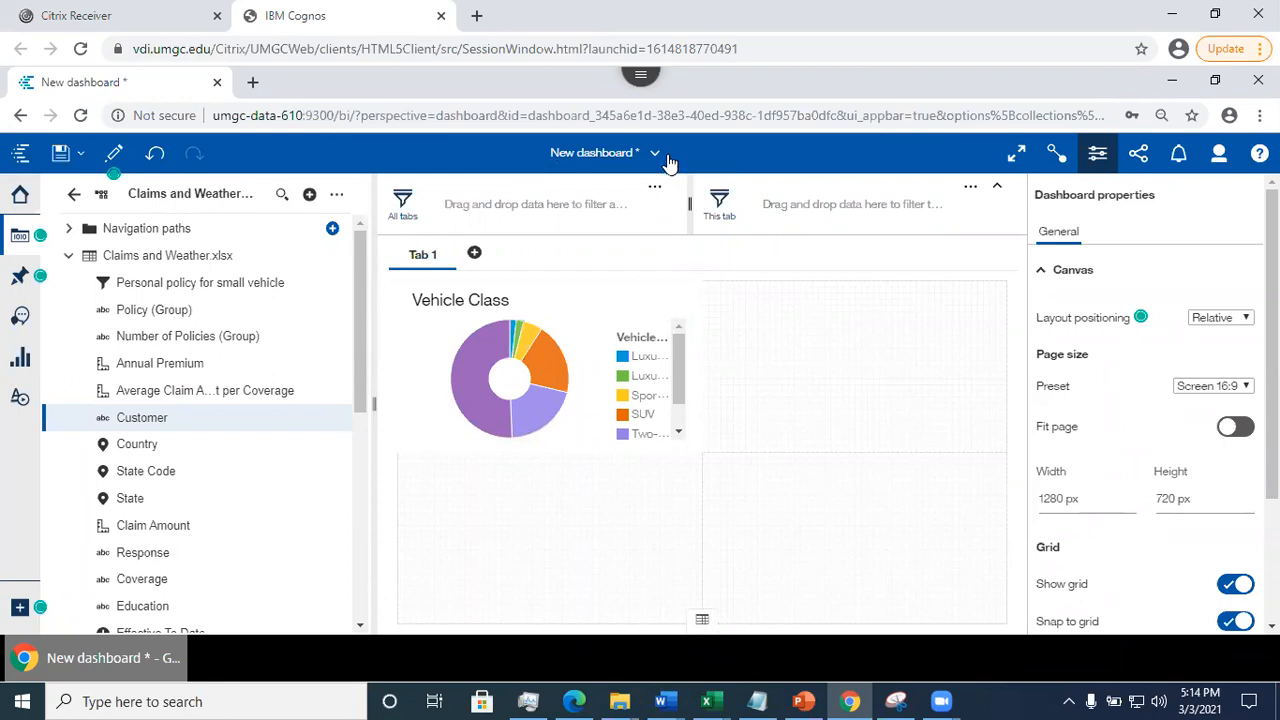
- Save the dashboard in My content as "Claims and Weather dash"
click(60, 156)
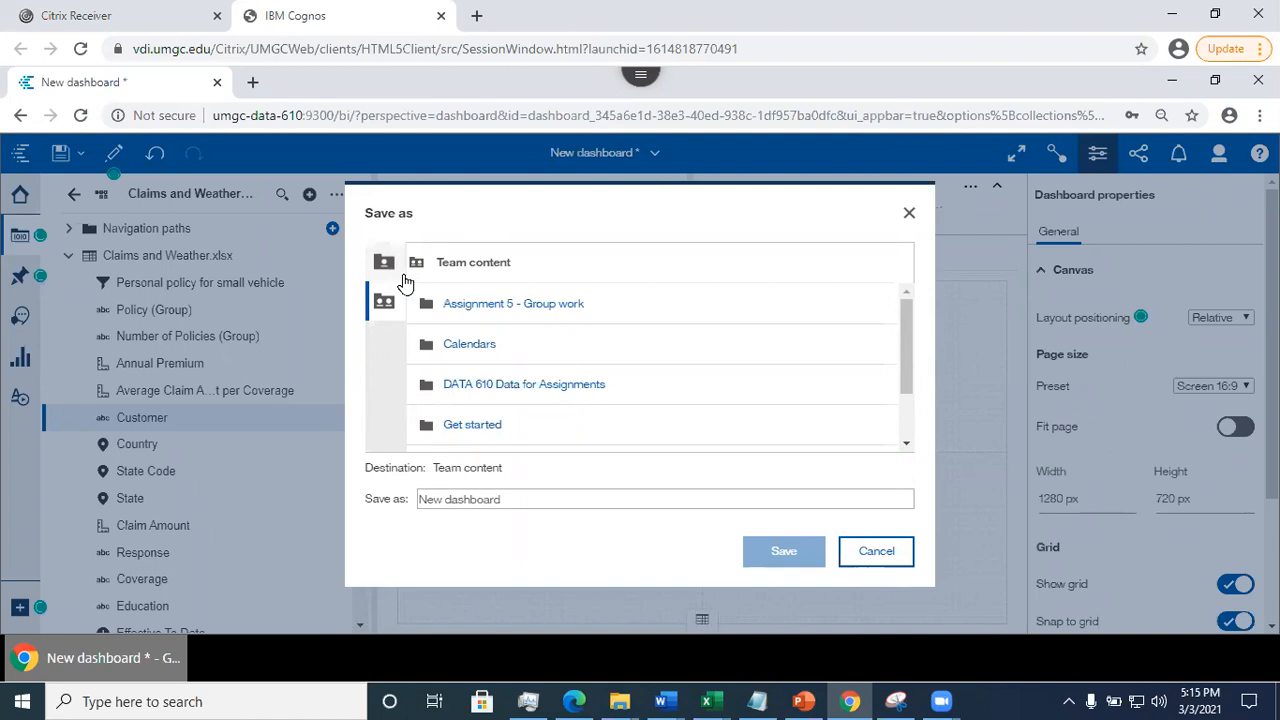
click(386, 262)
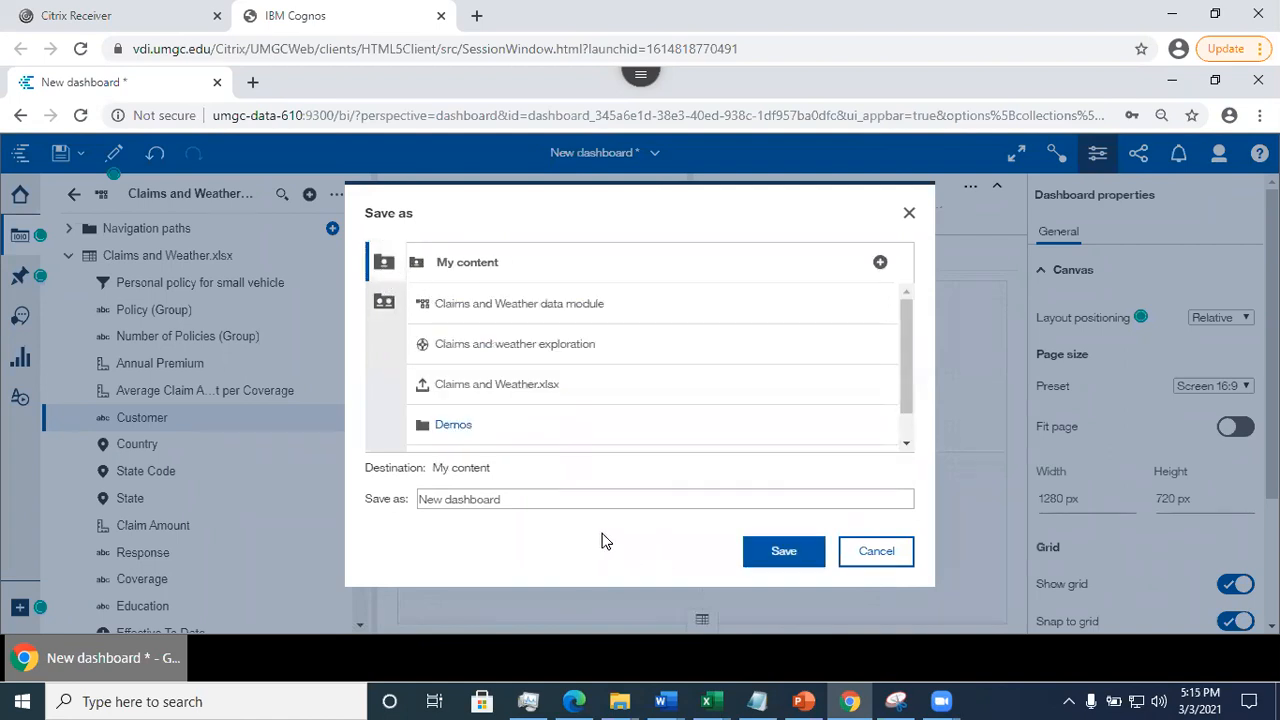
drag(515, 498, 416, 507)
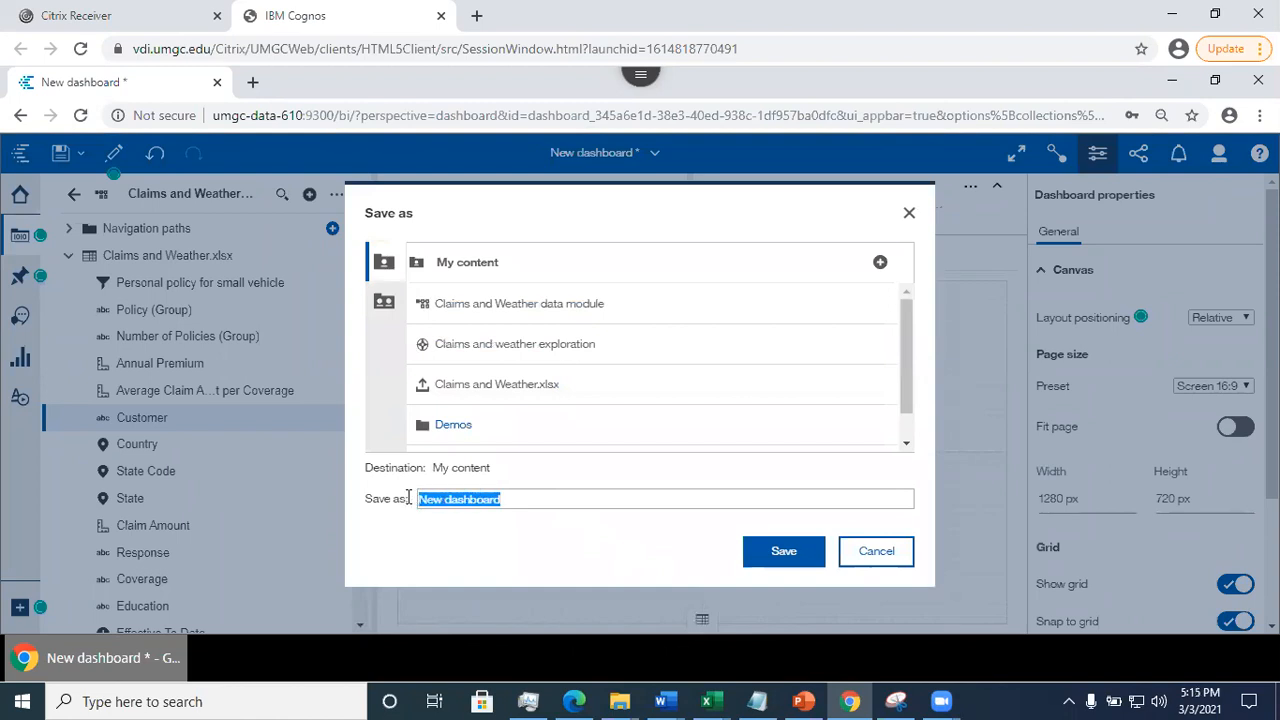
text(Claims and Weather dash)
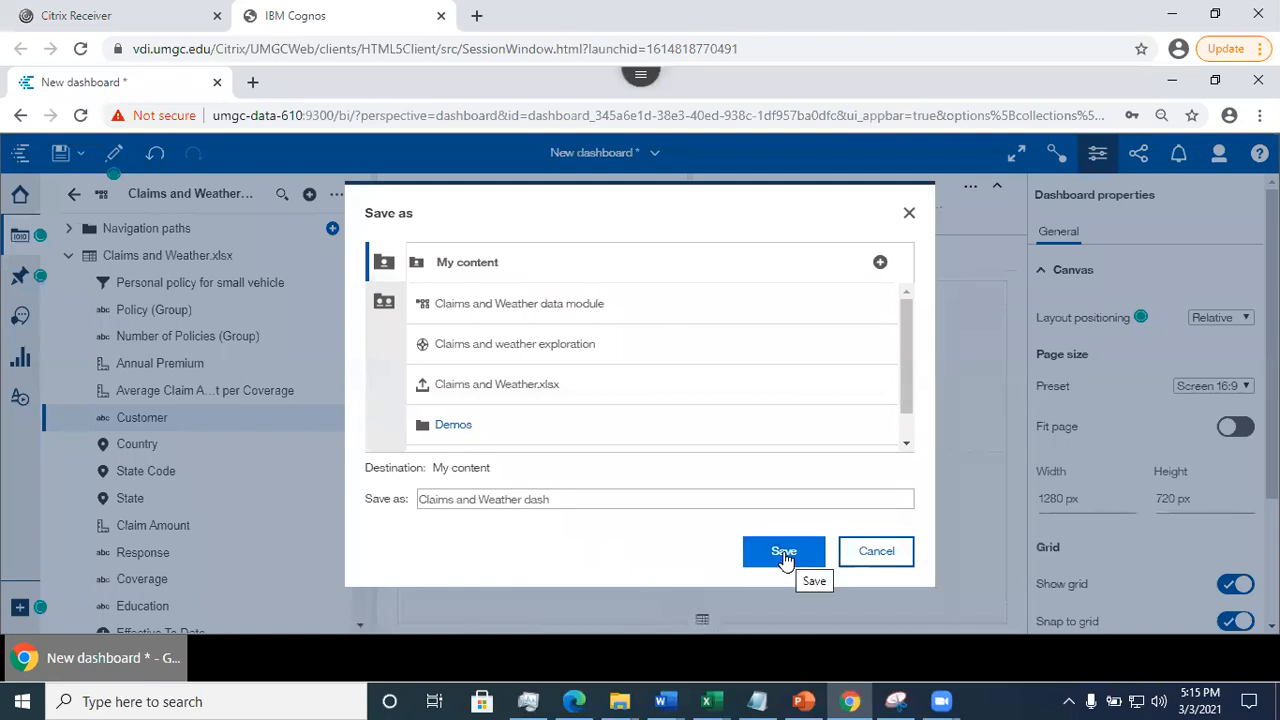
click(784, 553)
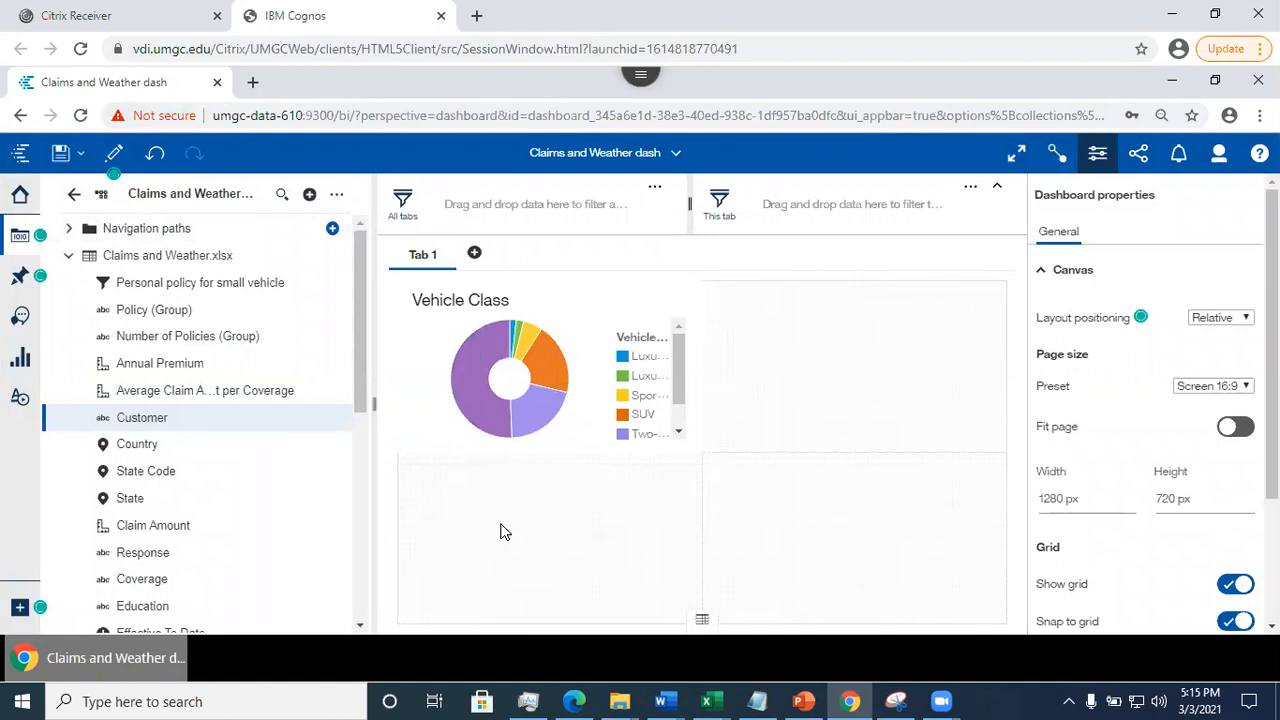
- Return to the Welcome page and open the recent Claims and weather exploration
click(670, 155)
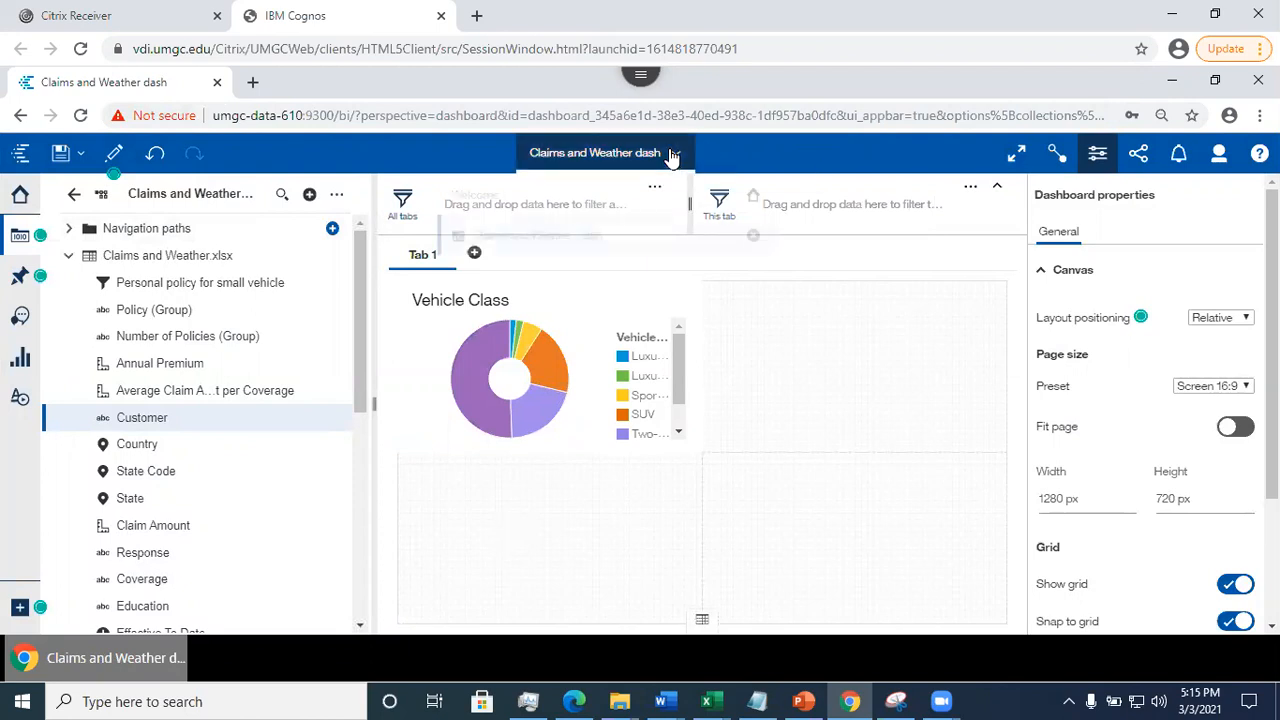
click(586, 194)
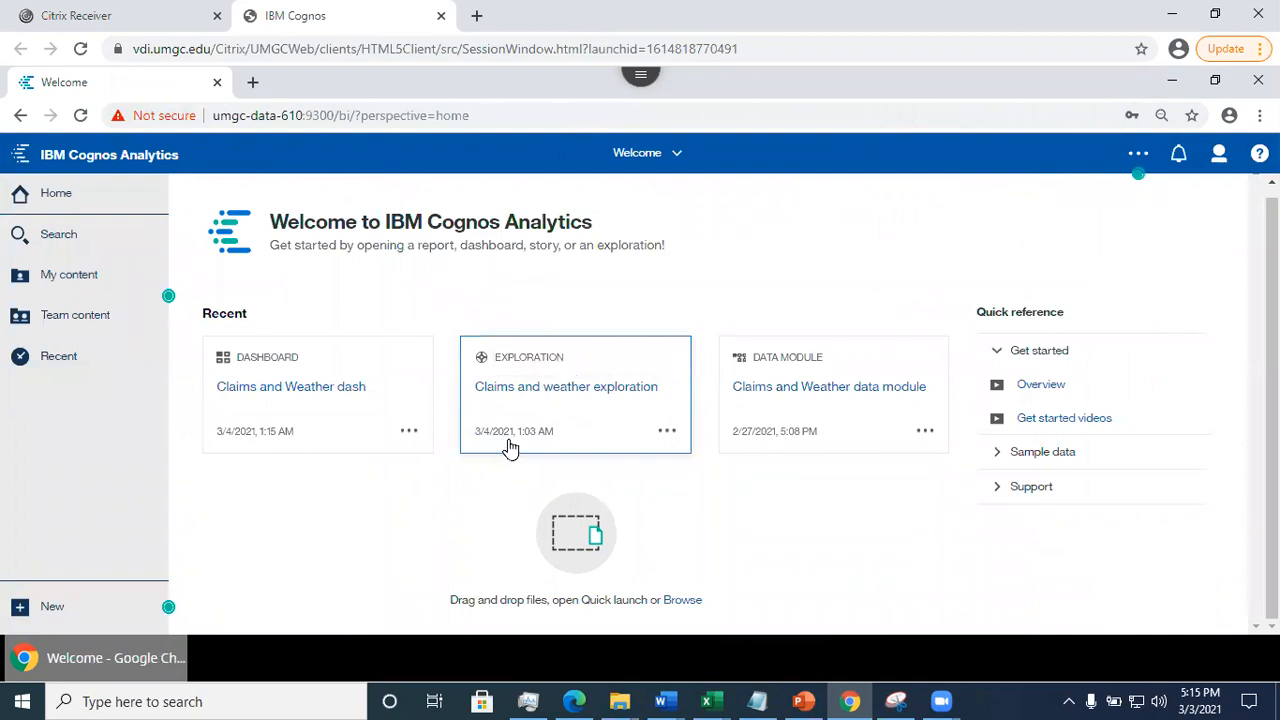
click(566, 389)
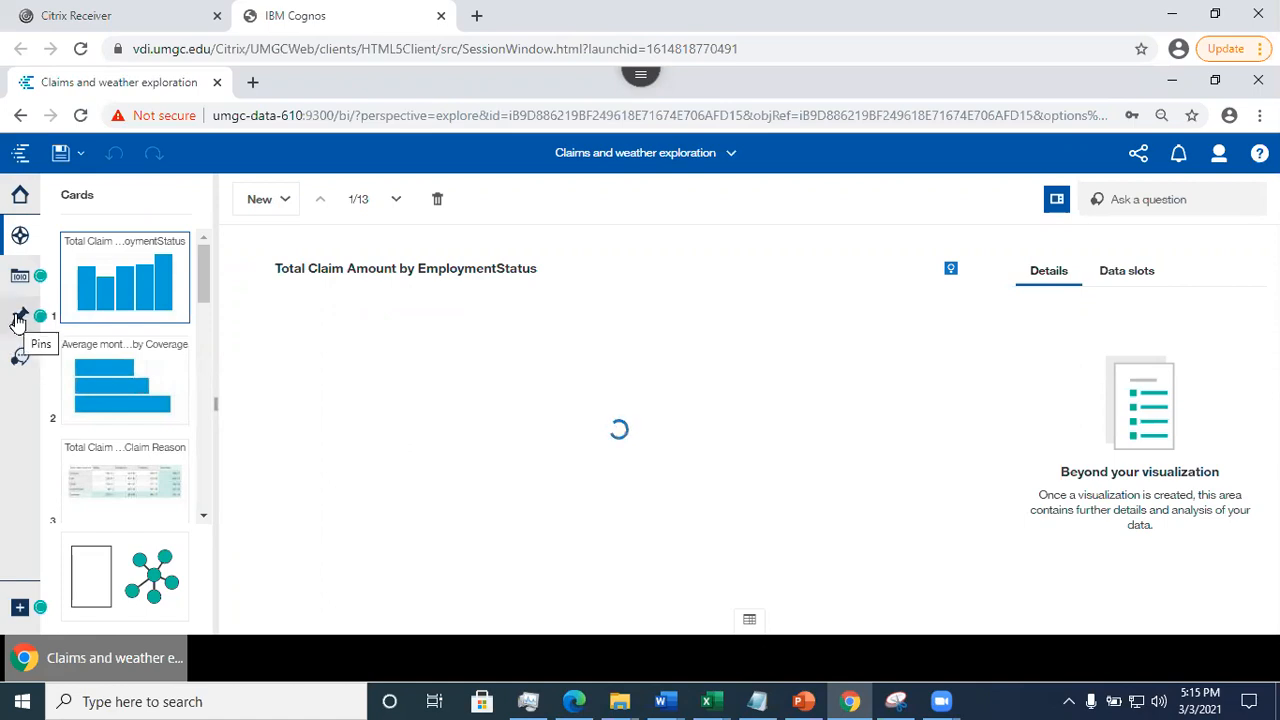
- Pin the Total Claim Amount decision tree from card 9 of the exploration and check it in My pins
click(18, 318)
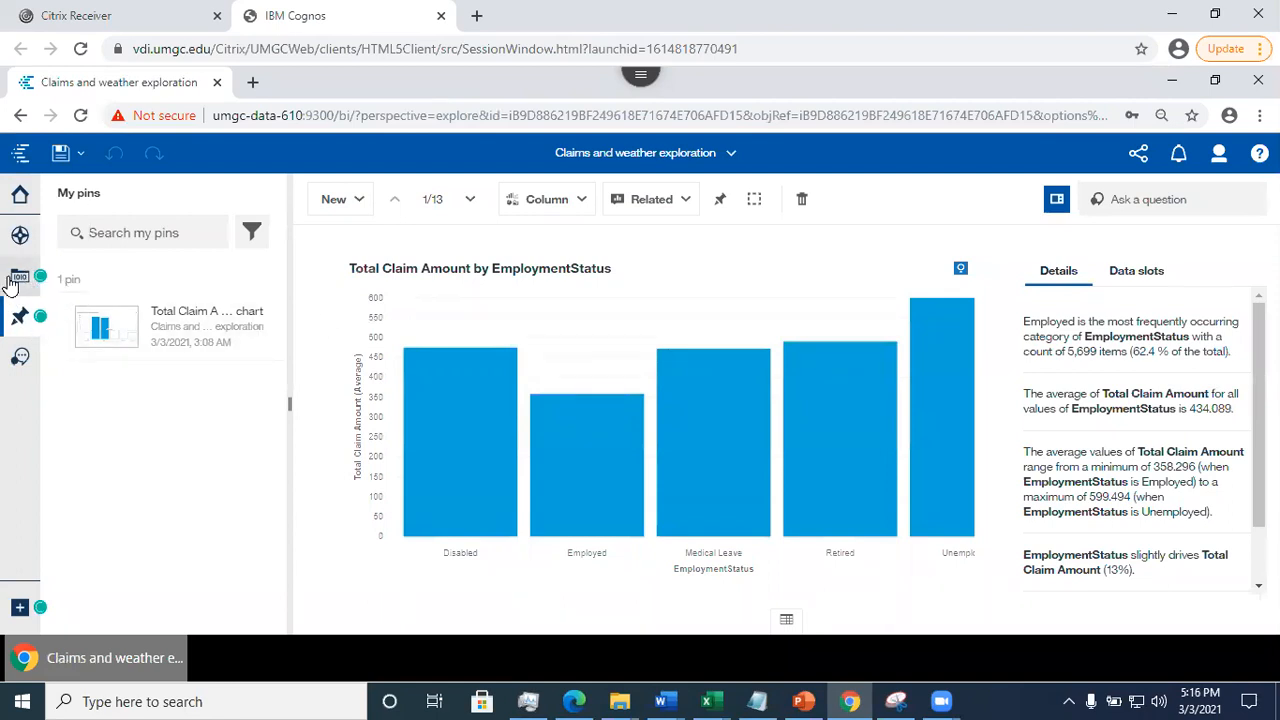
click(20, 236)
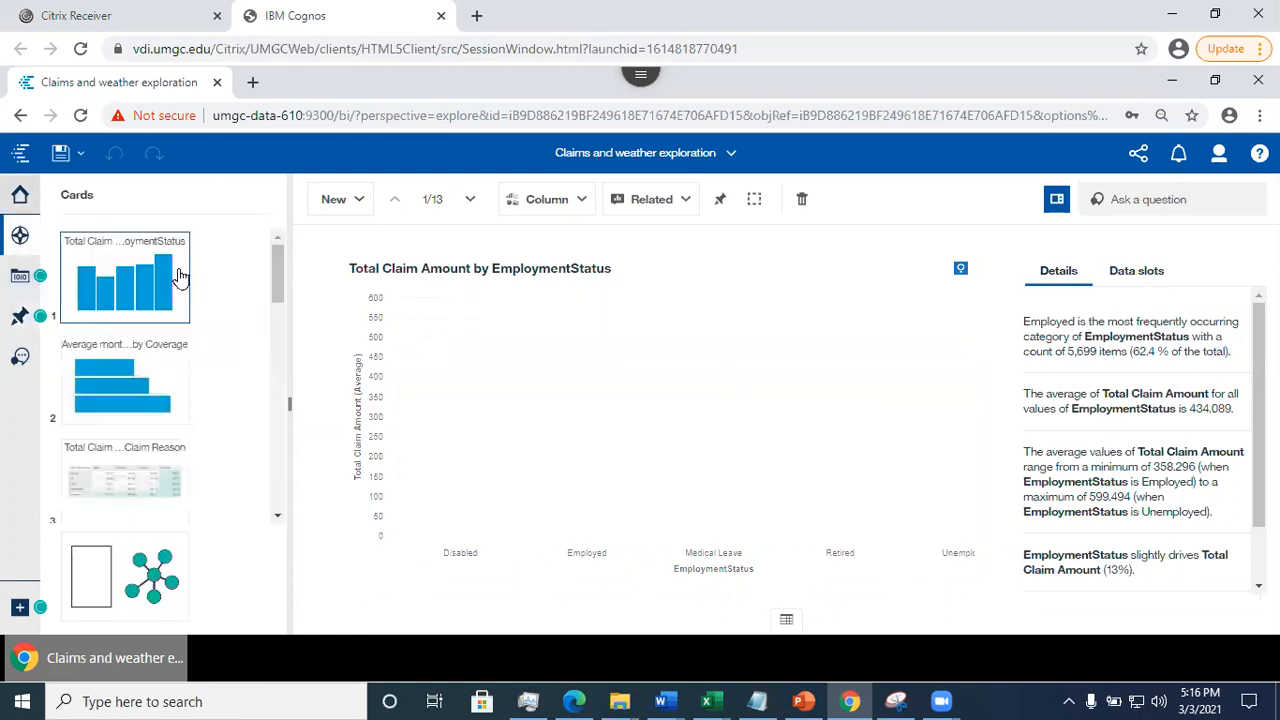
drag(277, 280, 300, 408)
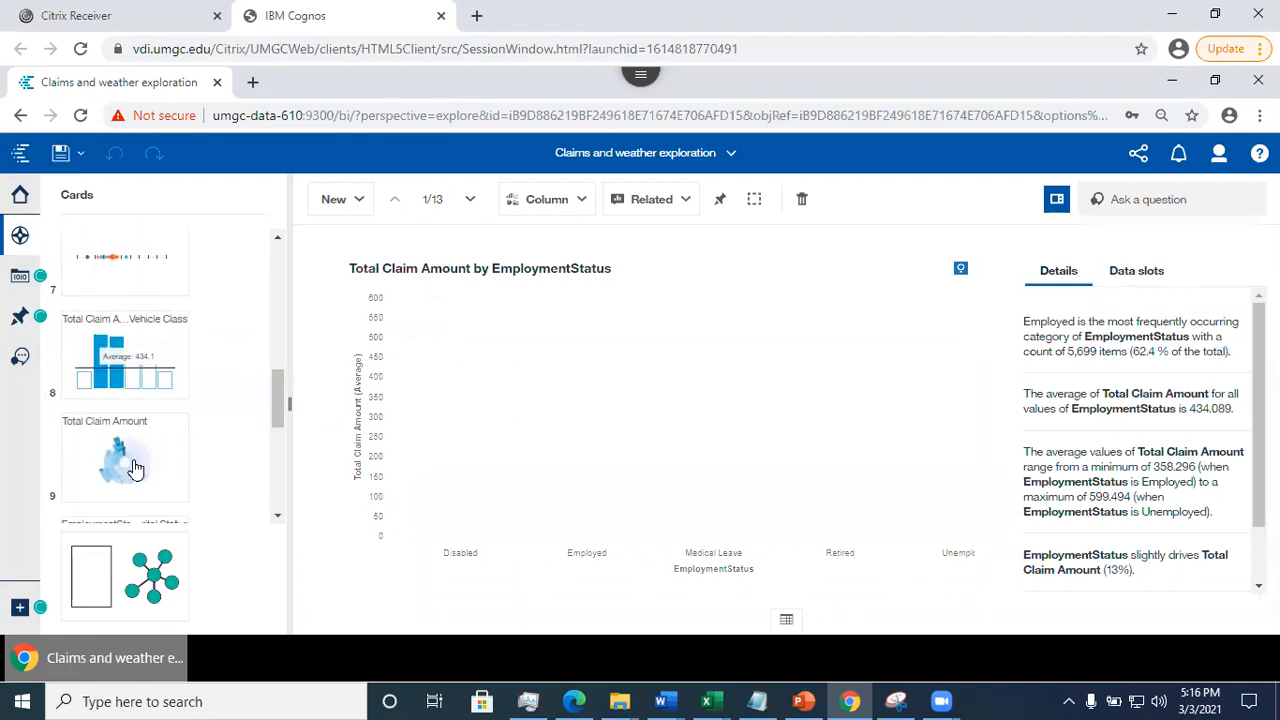
click(88, 450)
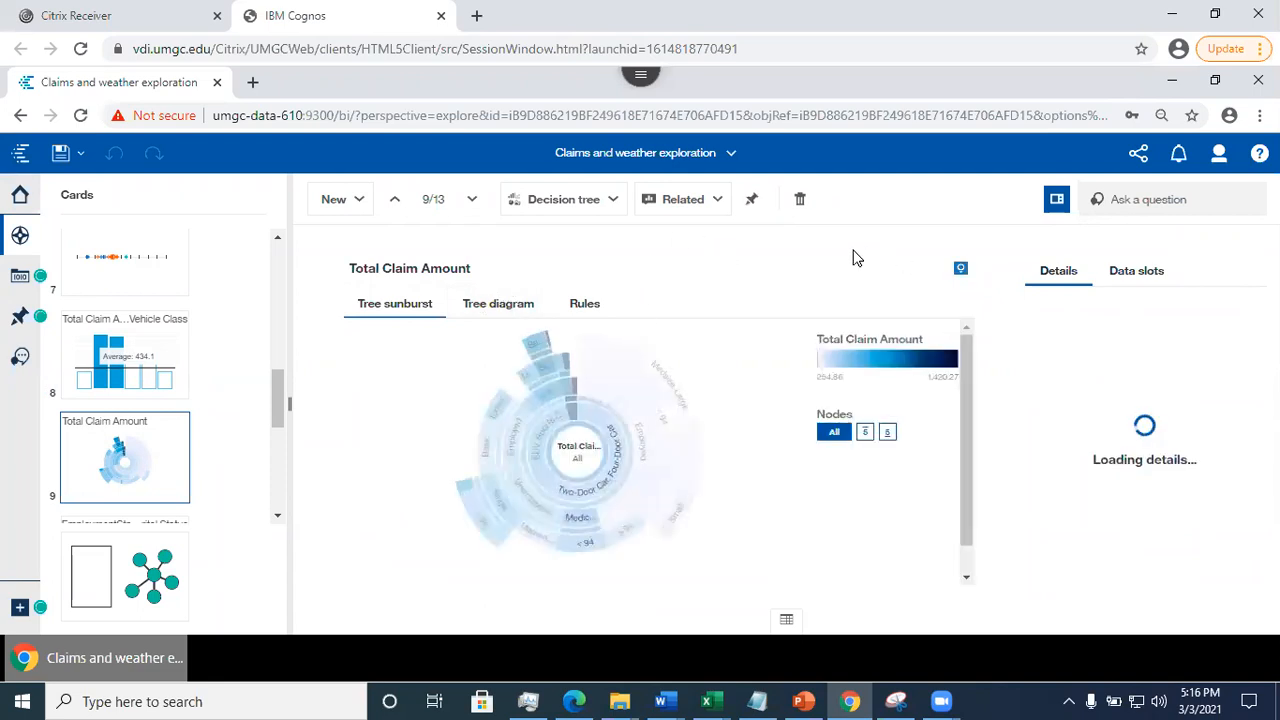
click(753, 204)
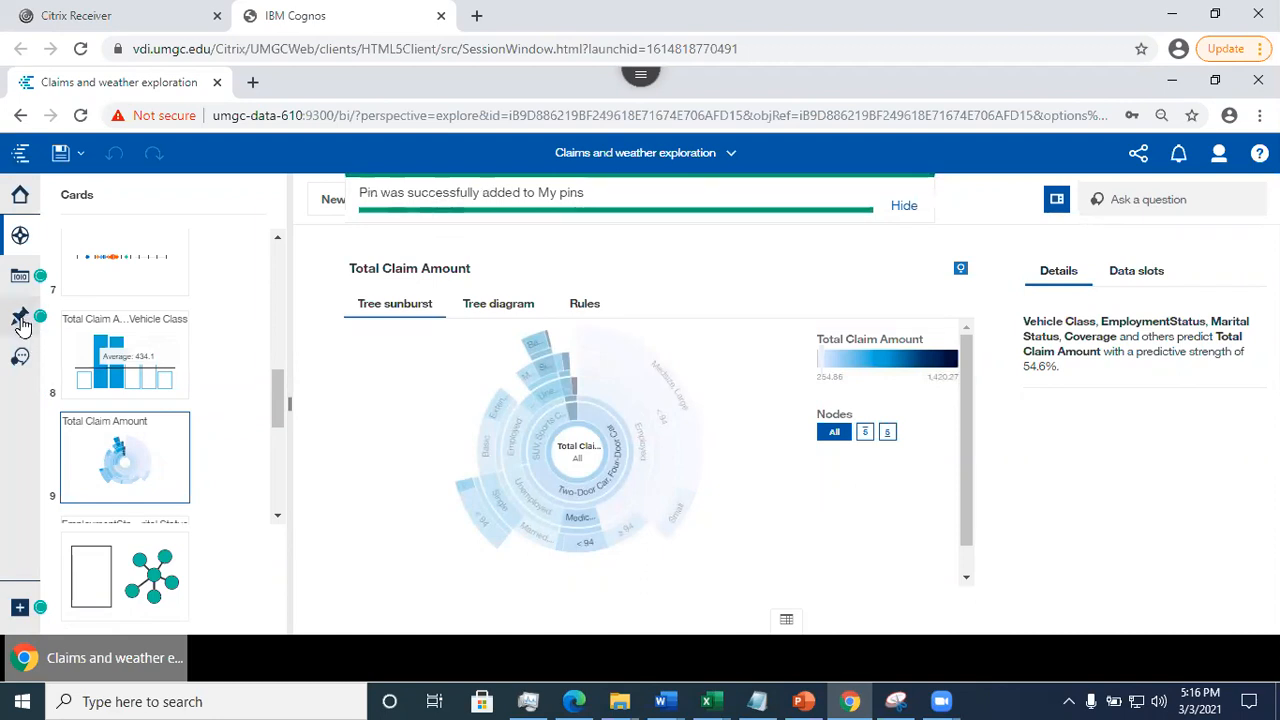
click(21, 320)
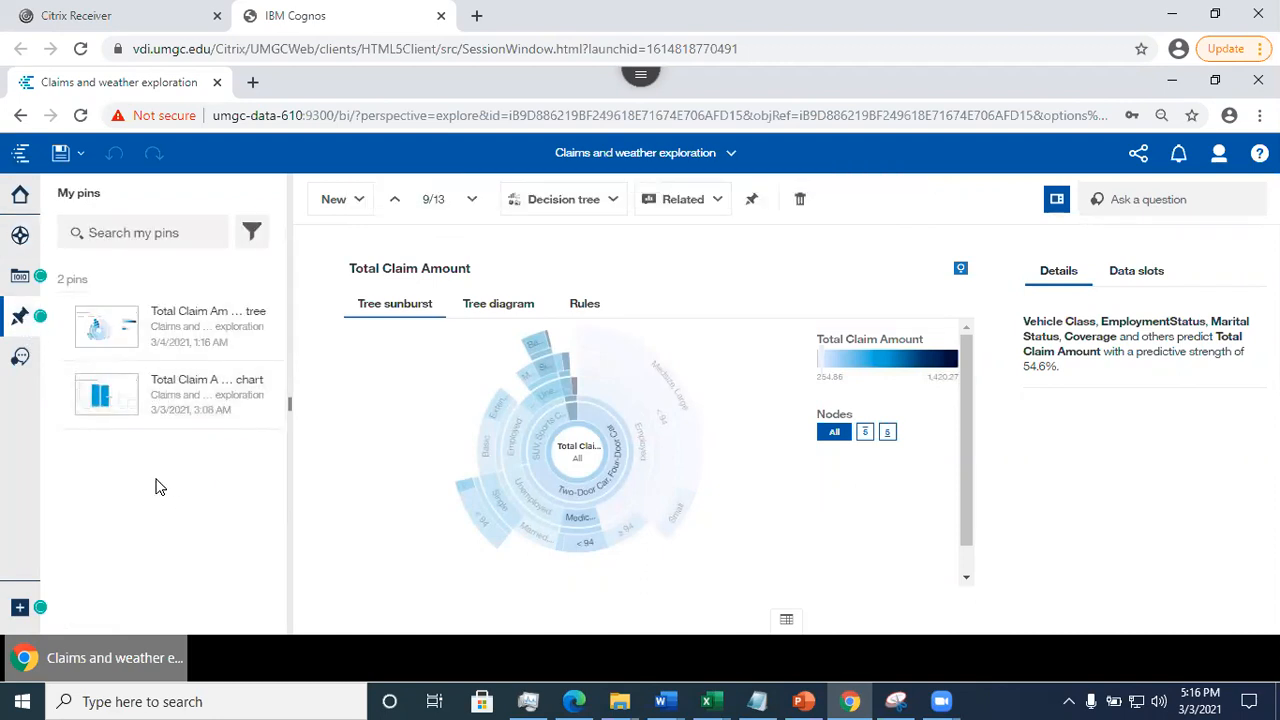
- Switch back to Claims and Weather dash and place the pinned Total Claim Amount decision tree in the upper-right panel
click(729, 155)
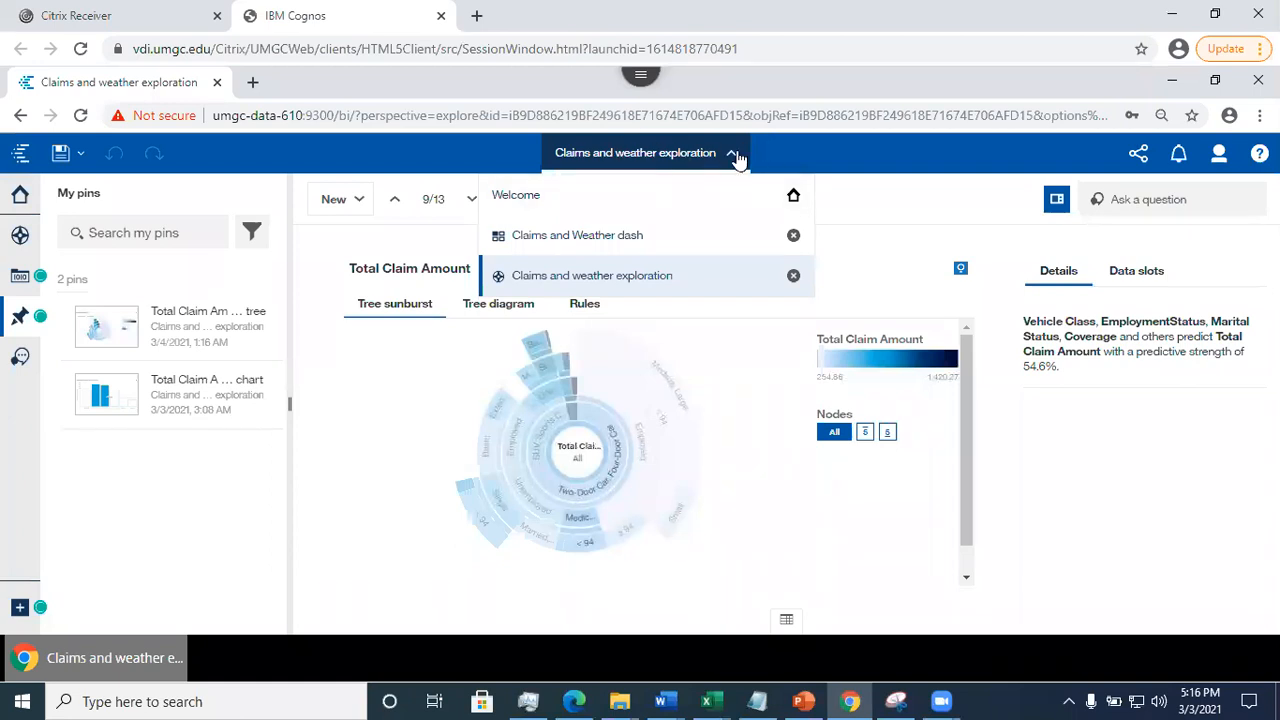
click(732, 158)
click(731, 158)
click(594, 238)
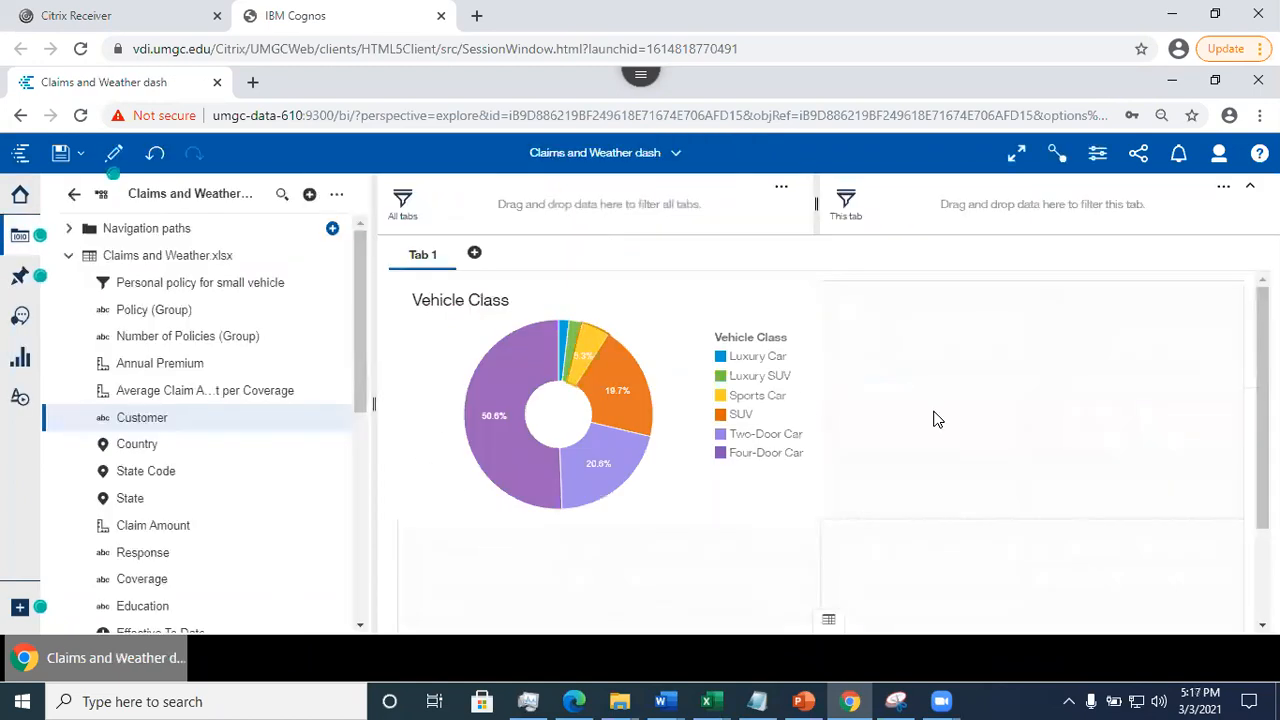
click(18, 283)
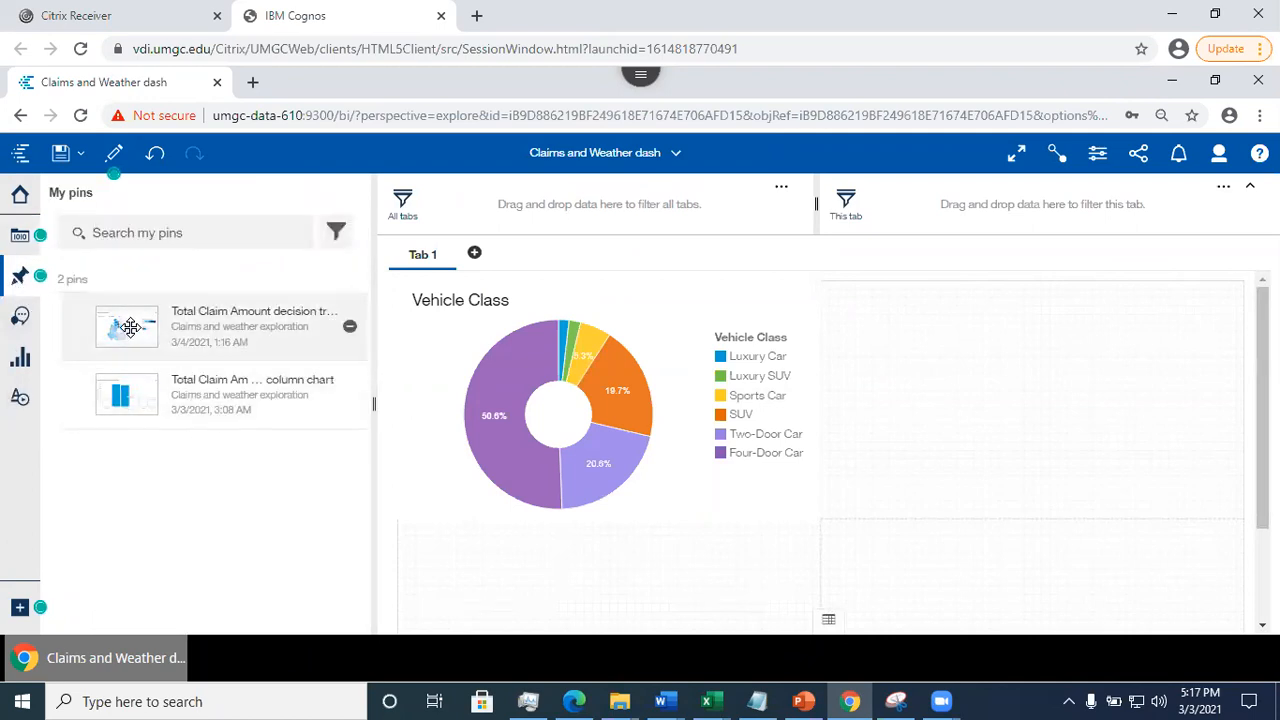
drag(126, 325, 1034, 402)
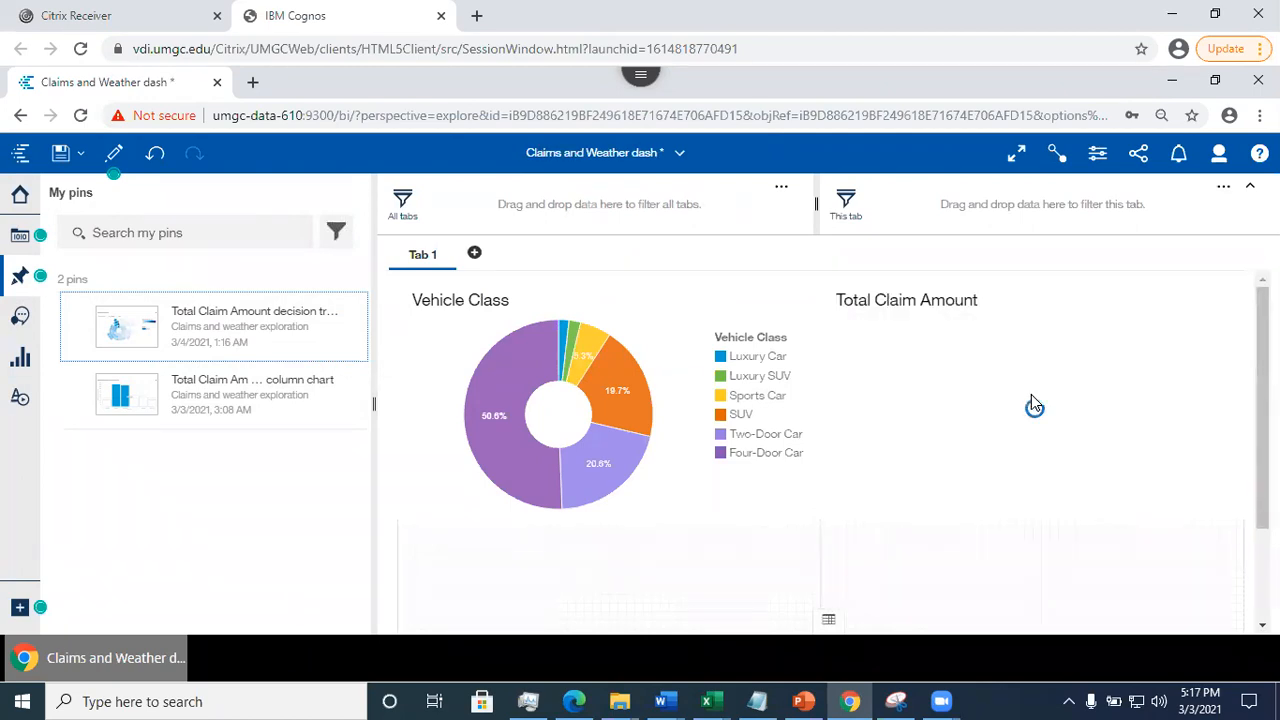
drag(1262, 412, 1262, 459)
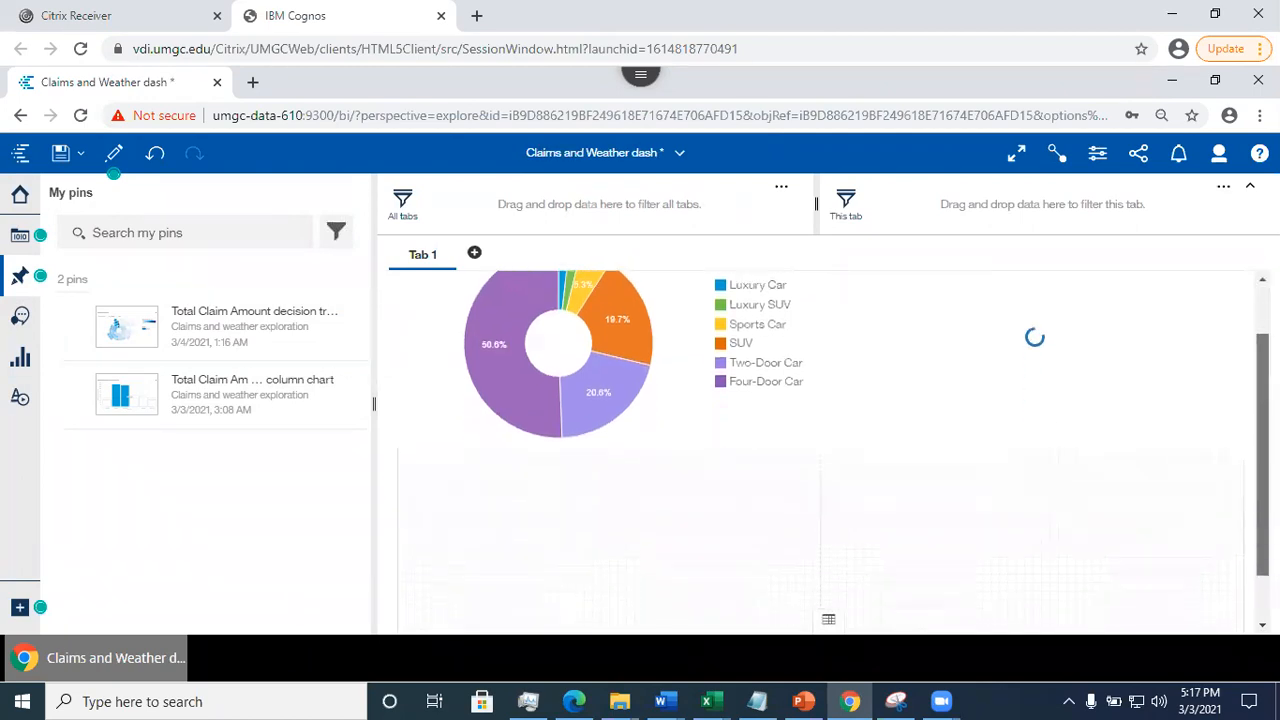
- Save the changes to Claims and Weather dash
scroll(1042, 338, down, 1)
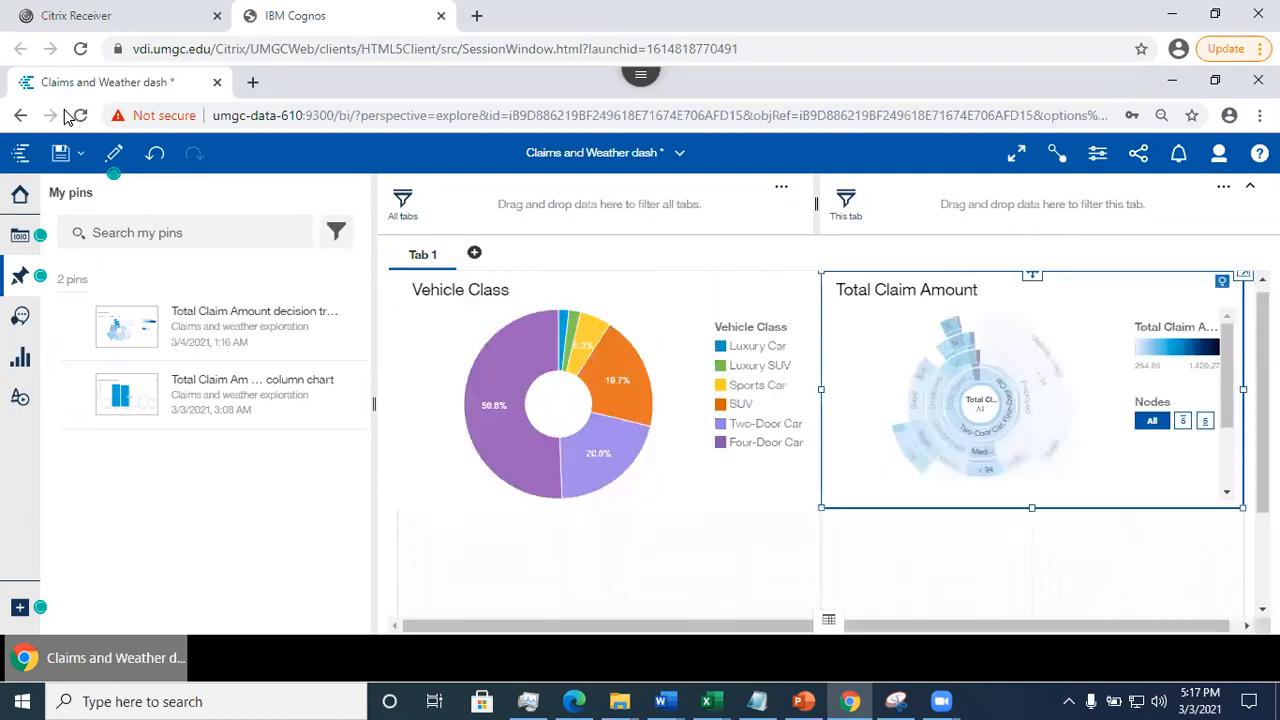
click(60, 153)
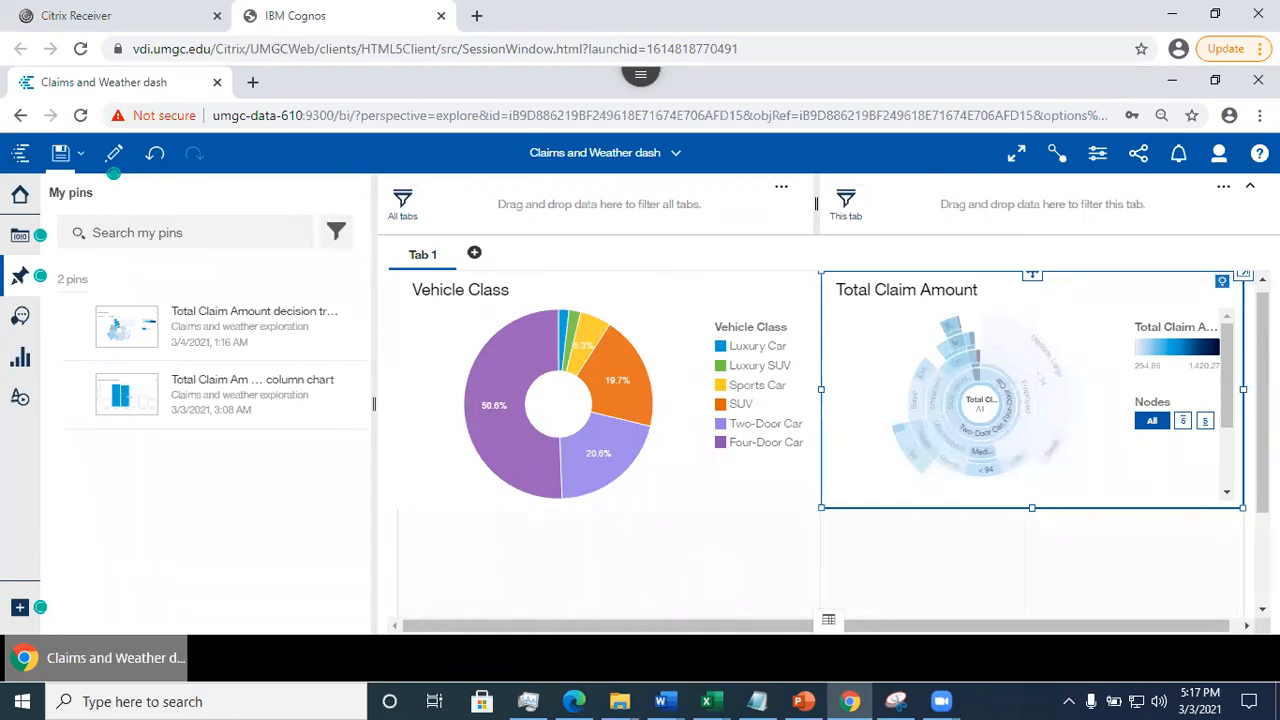
scroll(785, 300, down, 2)
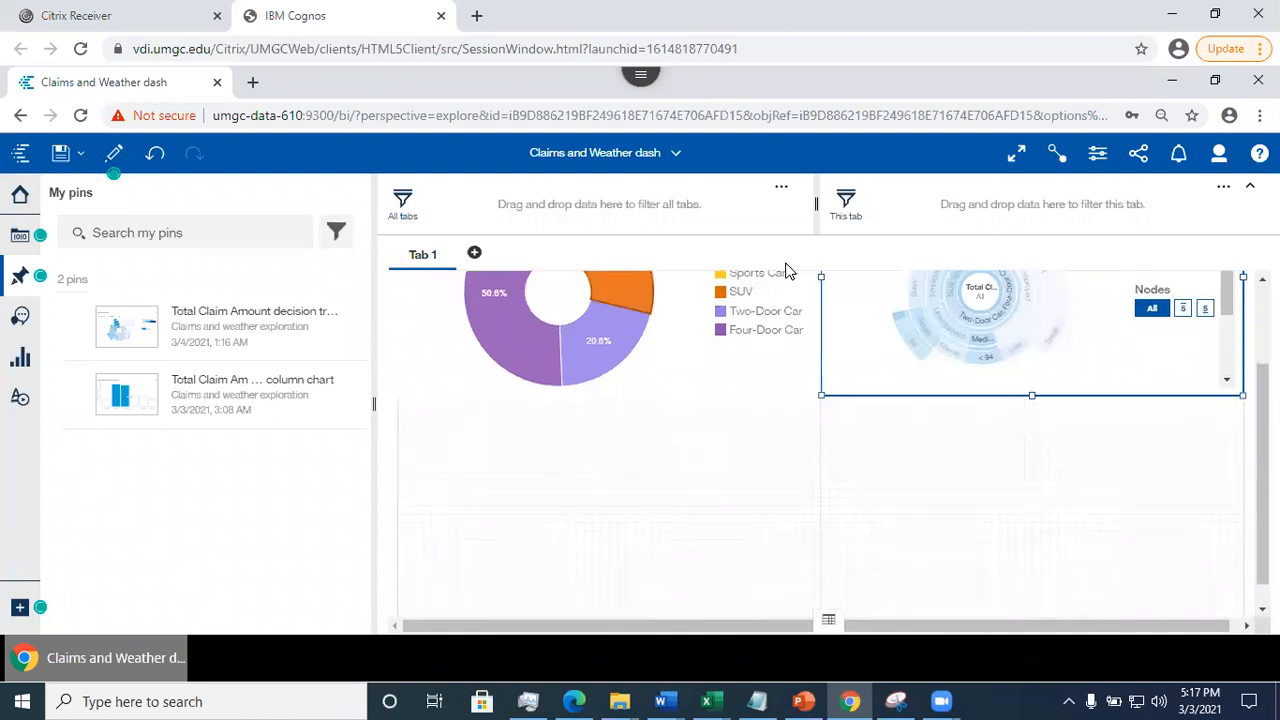
- Switch to Claims and weather exploration and copy card 3, the Total Claim Amount for Coverage and Claim Reason crosstab
click(650, 153)
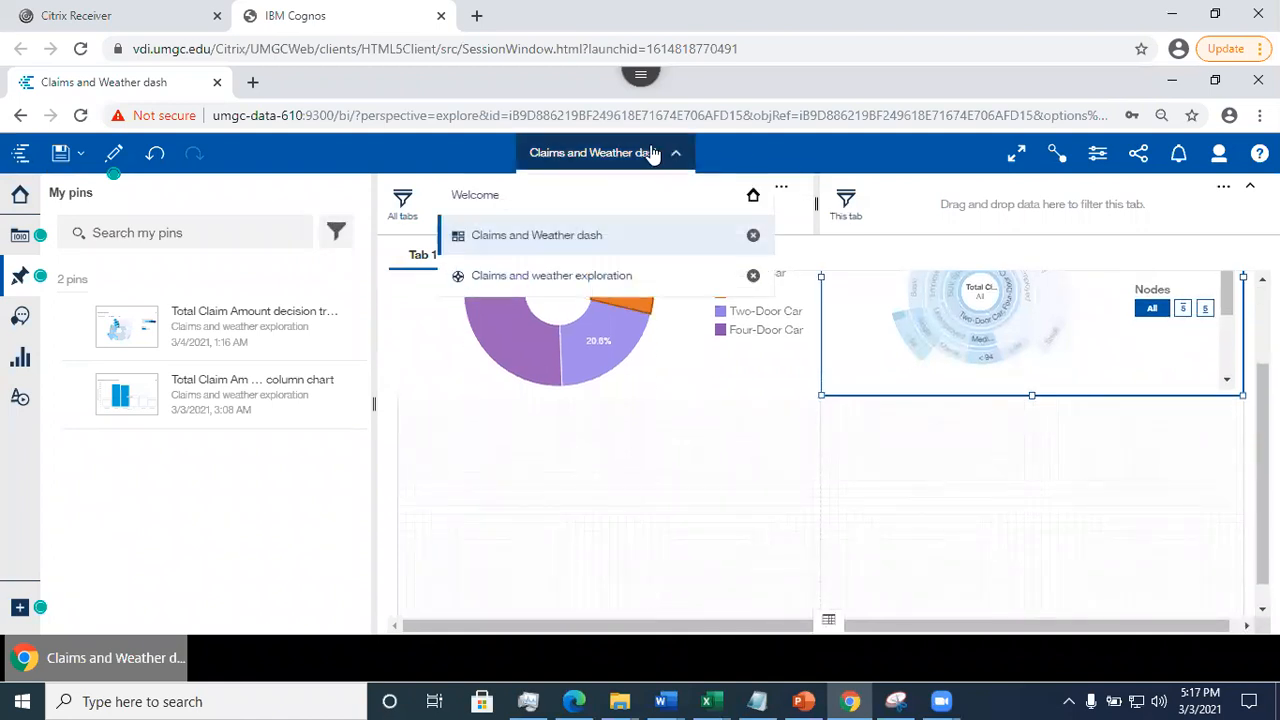
click(566, 280)
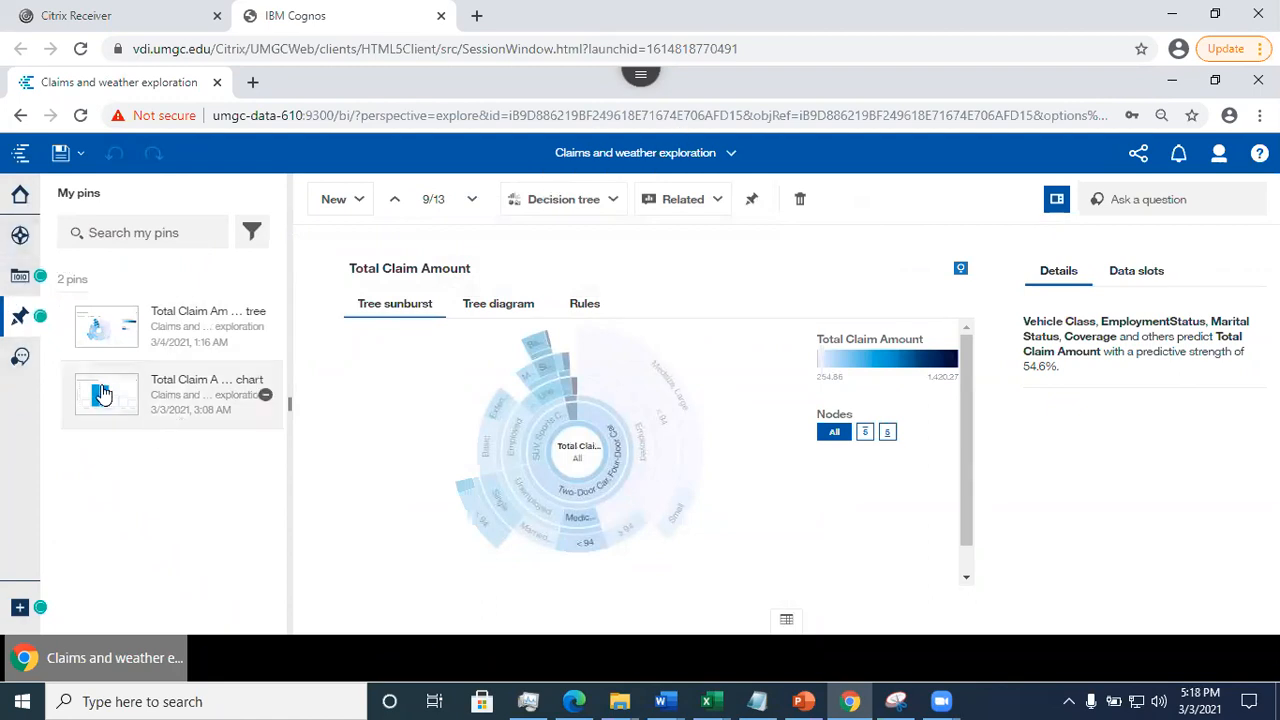
click(22, 235)
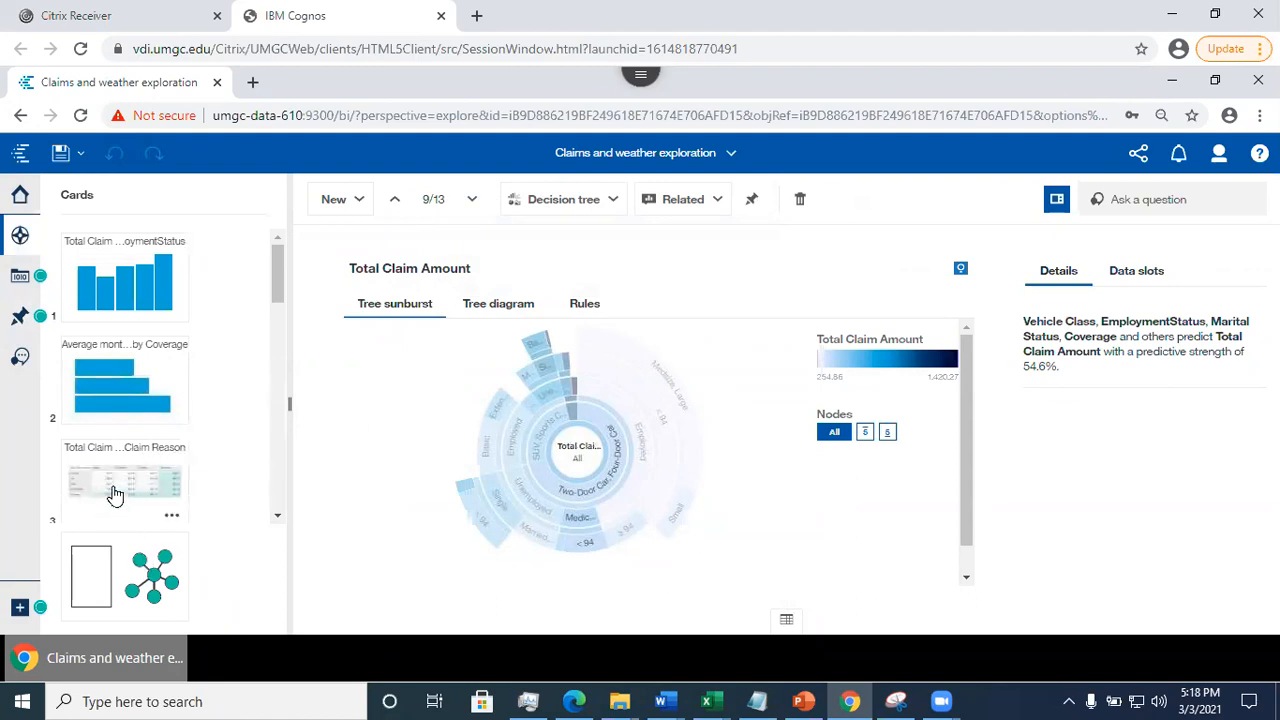
click(112, 478)
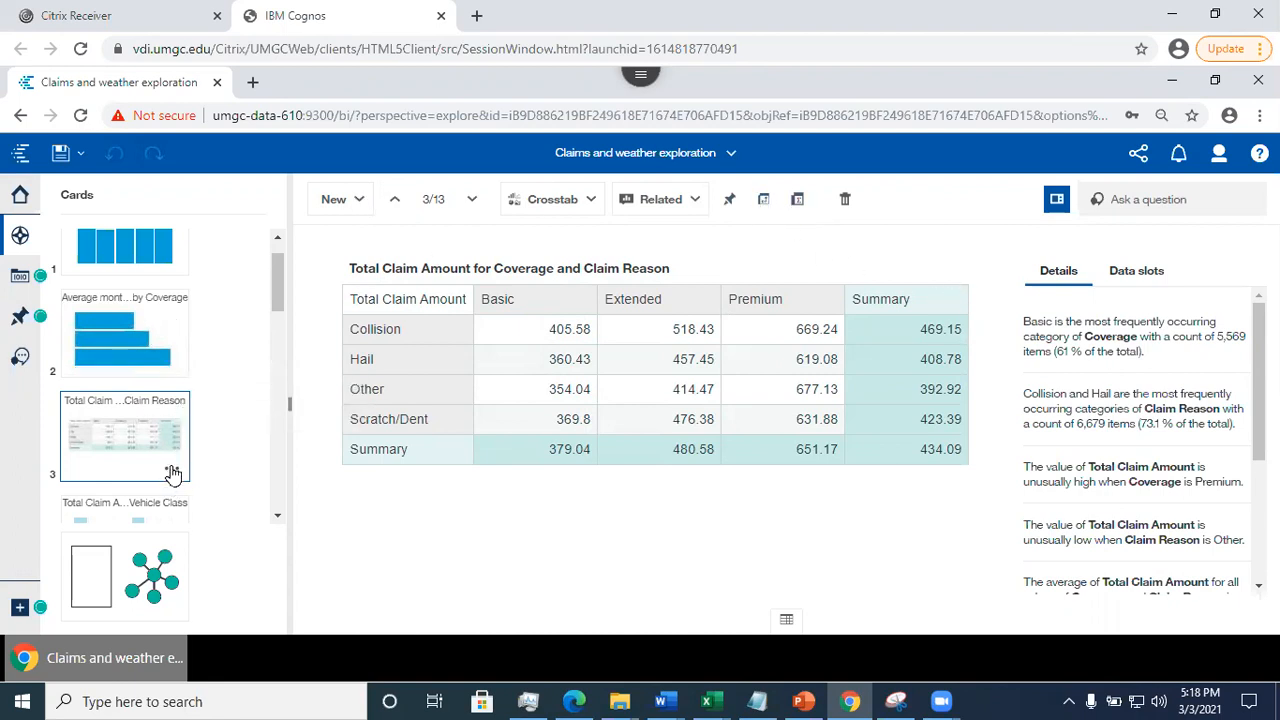
click(172, 473)
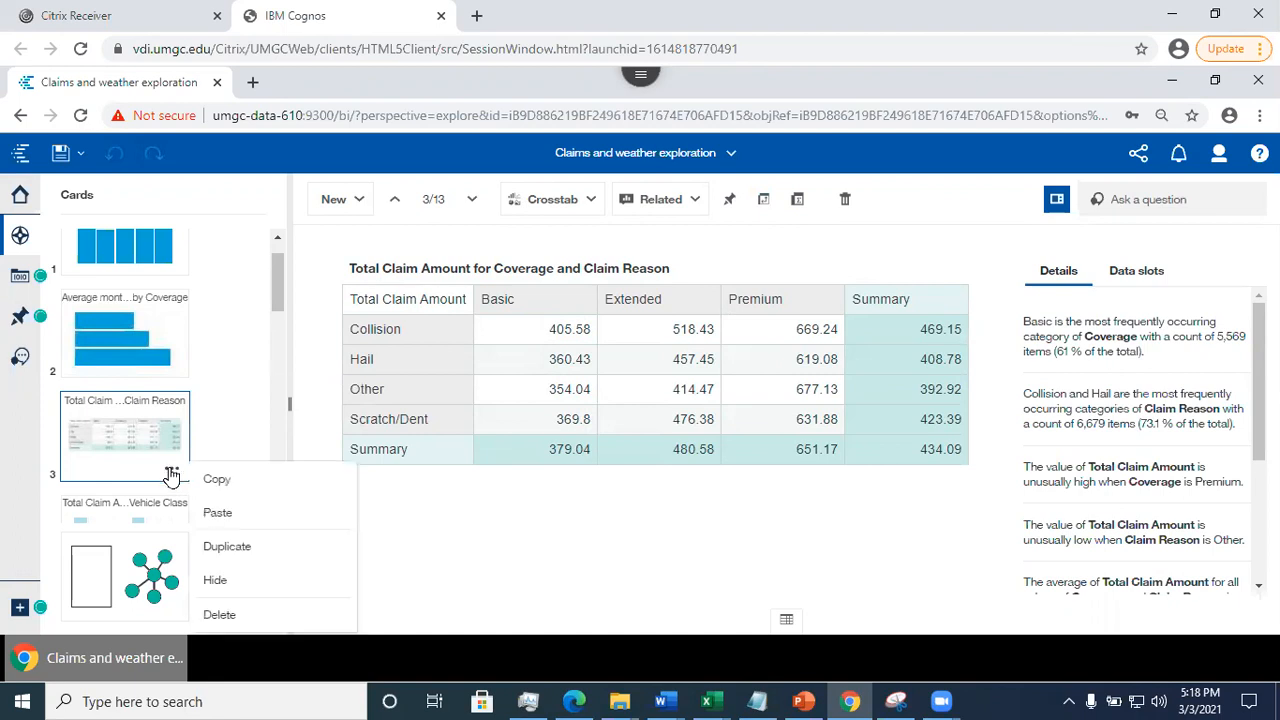
click(227, 489)
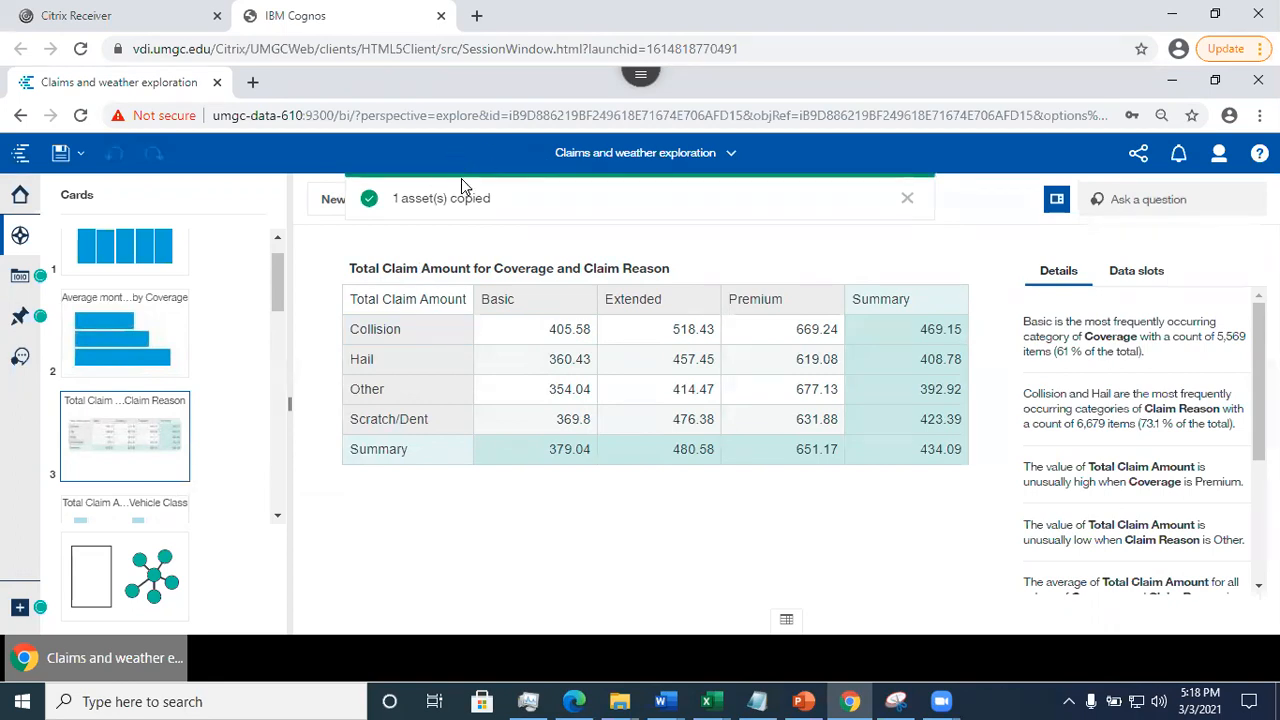
- Switch back to Claims and Weather dash, paste the copied crosstab and move it into the empty panel below the Vehicle Class donut
click(731, 154)
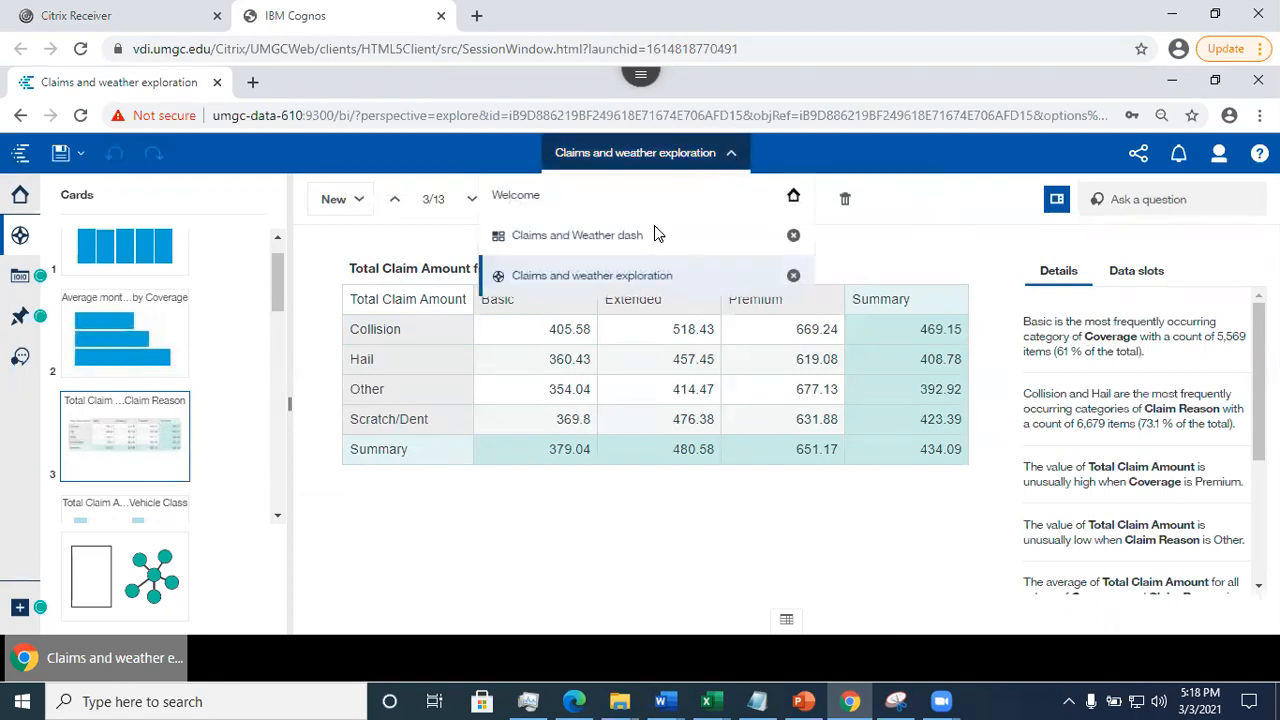
click(606, 248)
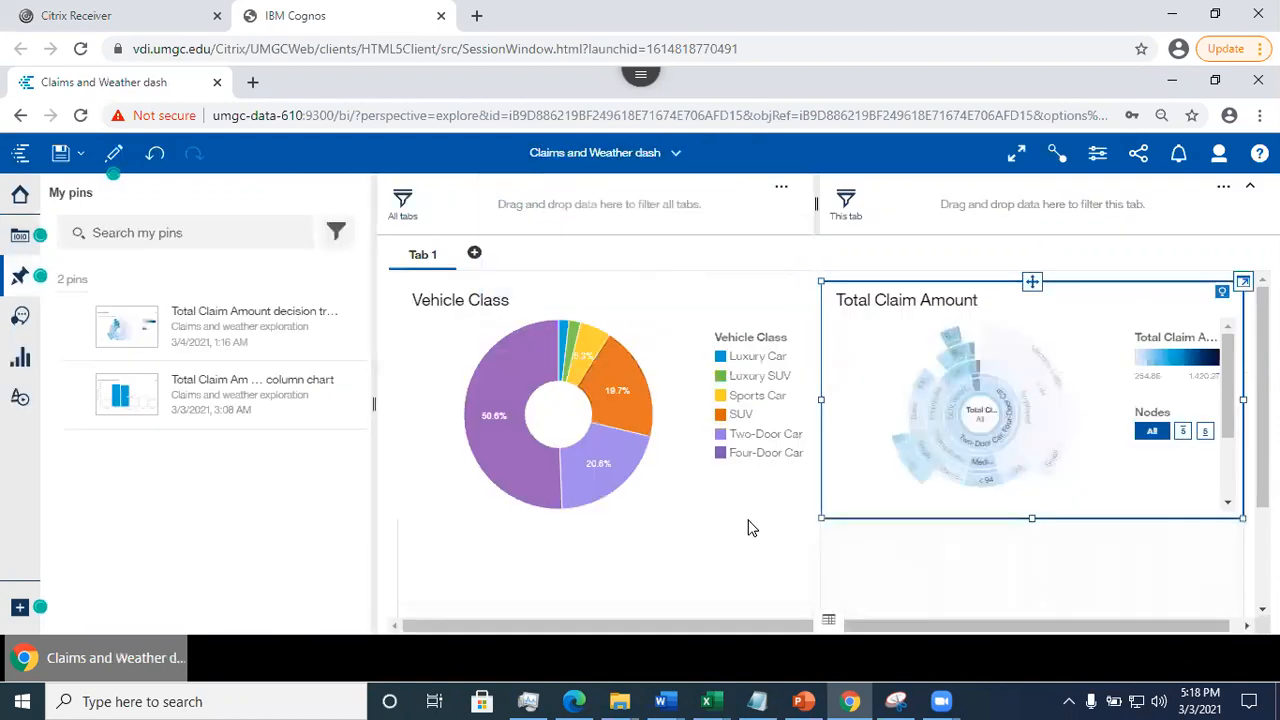
scroll(615, 510, down, 3)
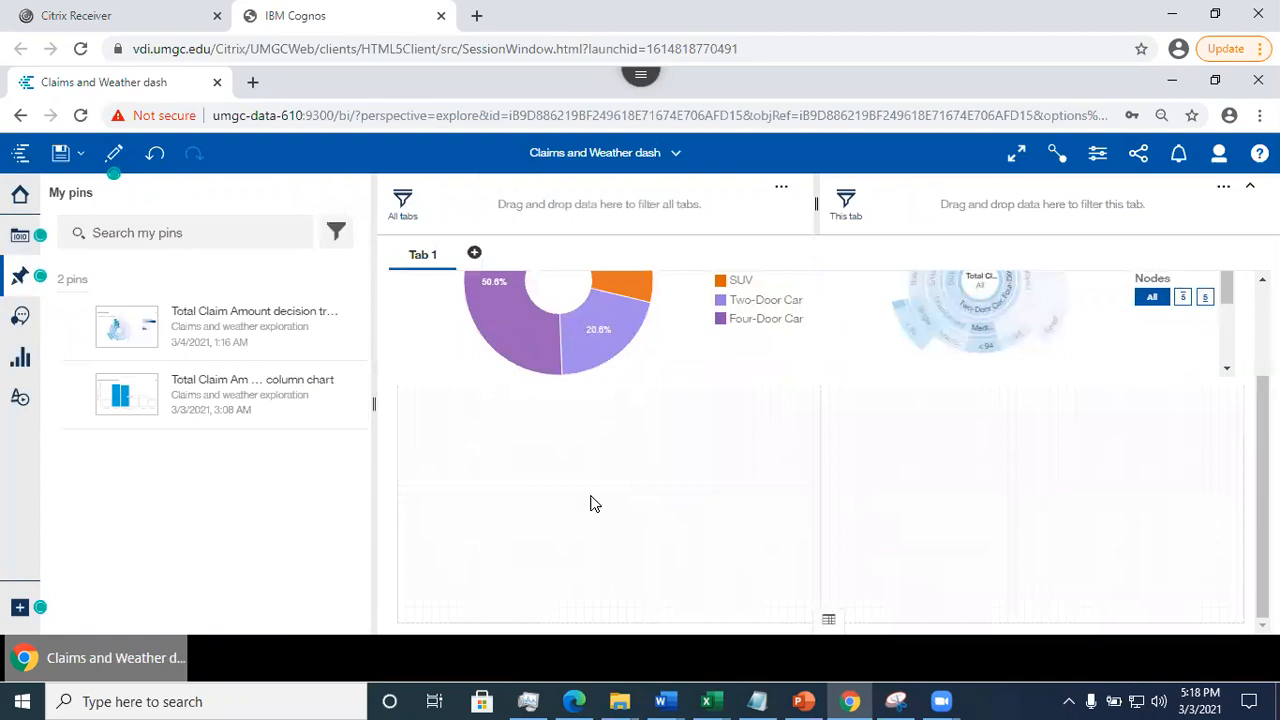
key(ctrl+v)
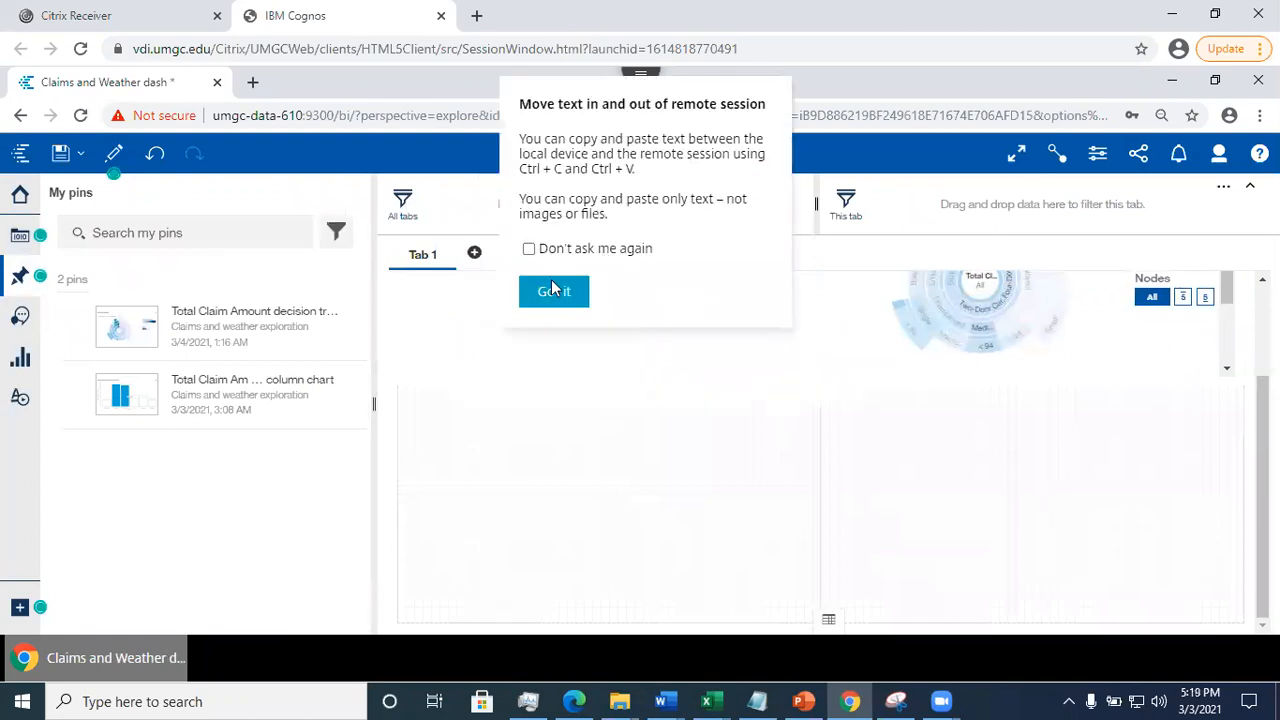
click(554, 291)
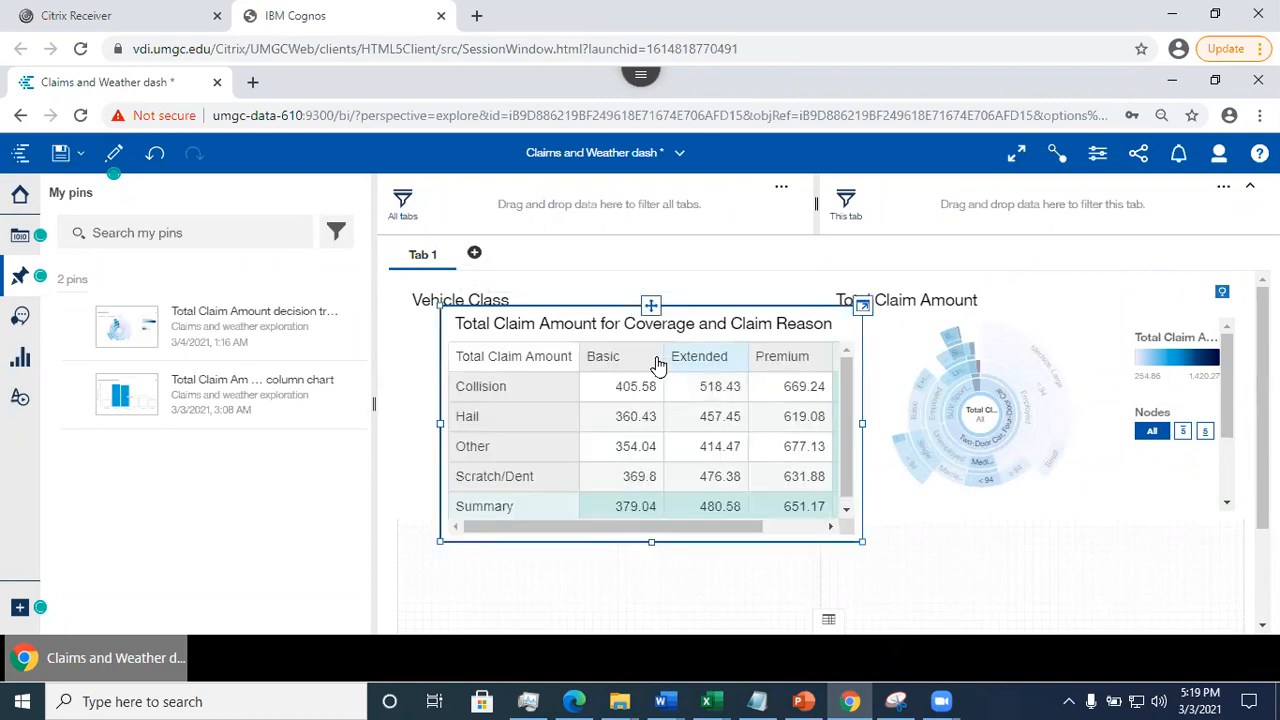
drag(651, 304, 611, 503)
click(1010, 516)
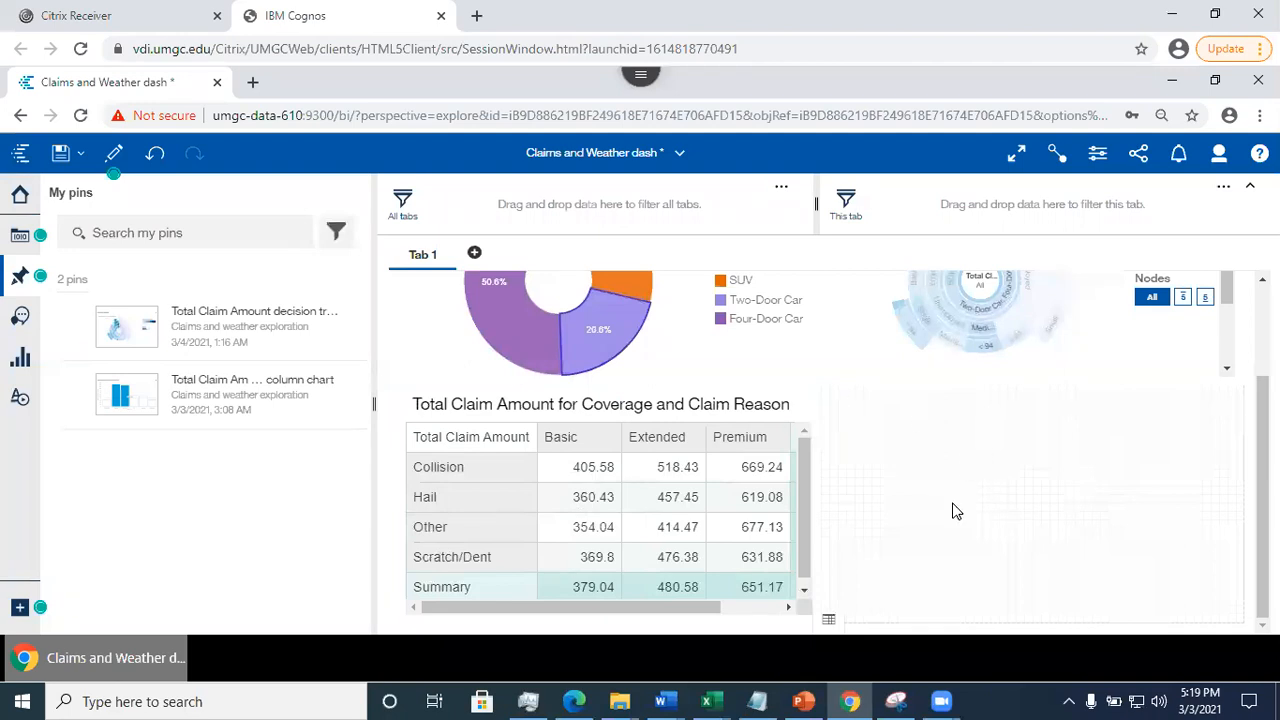
mouse_move(1262, 490)
mouse_down()
mouse_move(1262, 401)
mouse_move(1262, 490)
mouse_up()
click(20, 356)
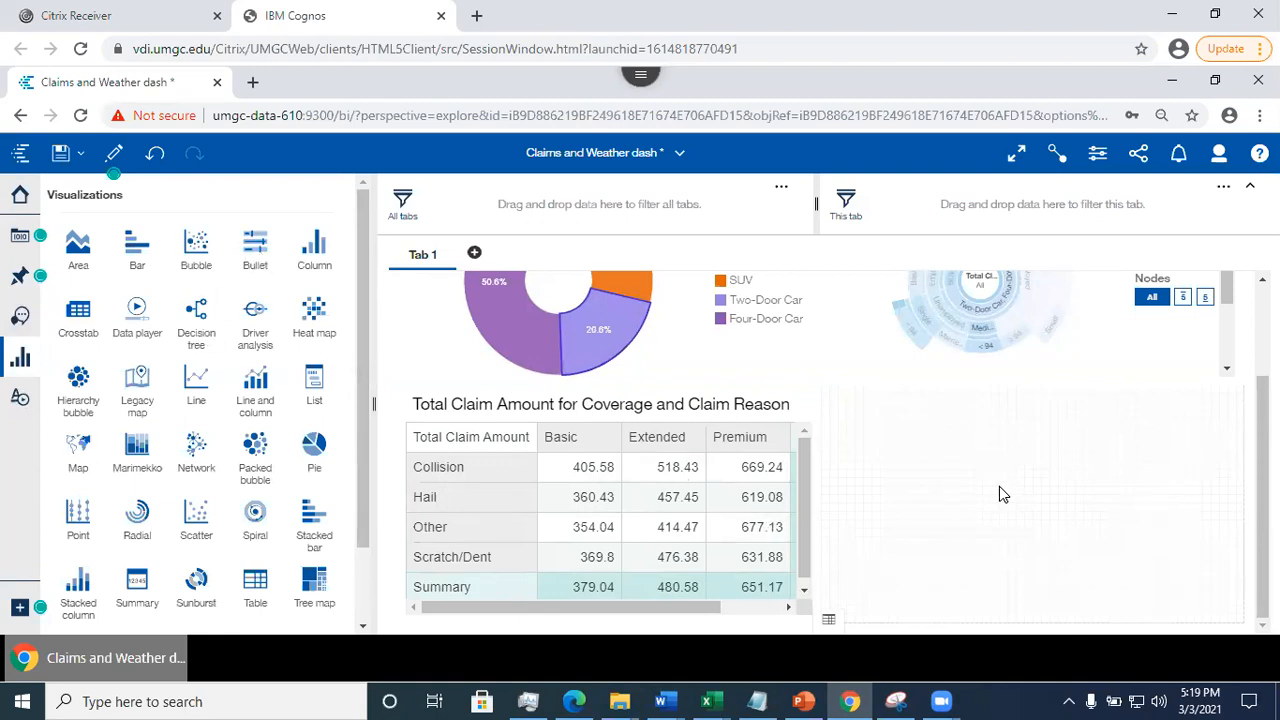
click(20, 357)
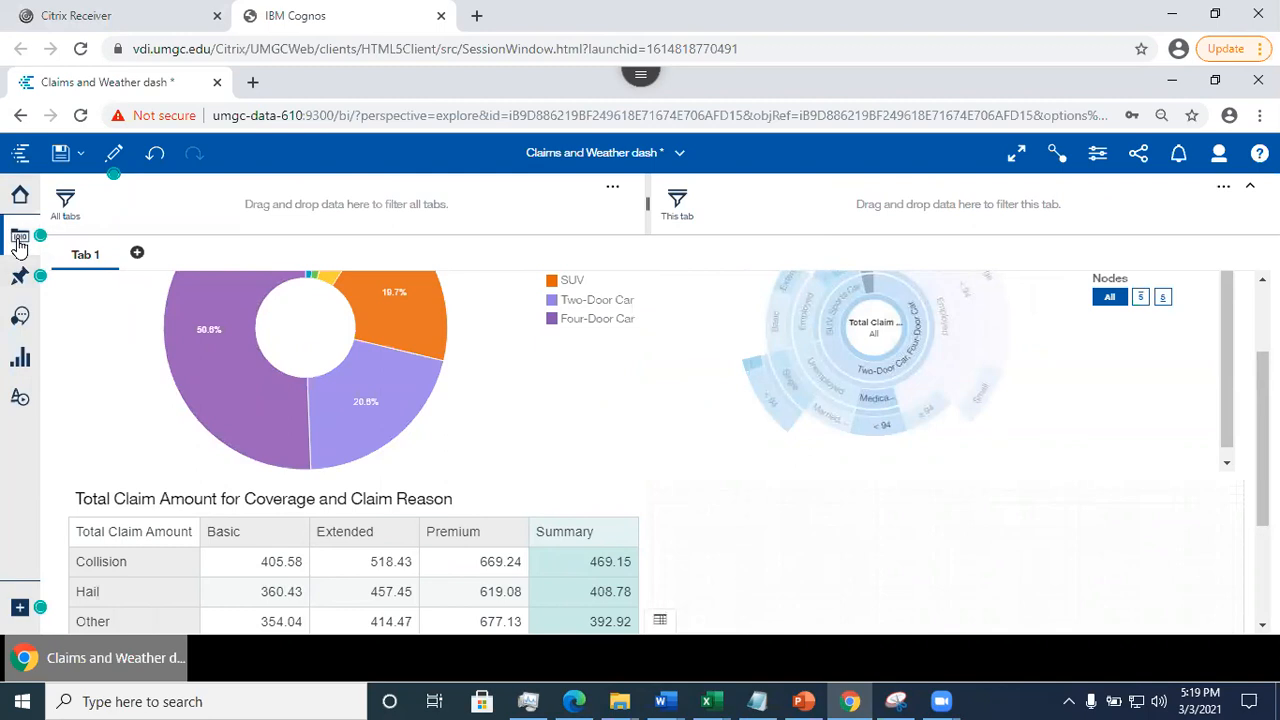
- Add Claim Reason from the Claims and Weather data source to the empty panel beside the crosstab
click(19, 238)
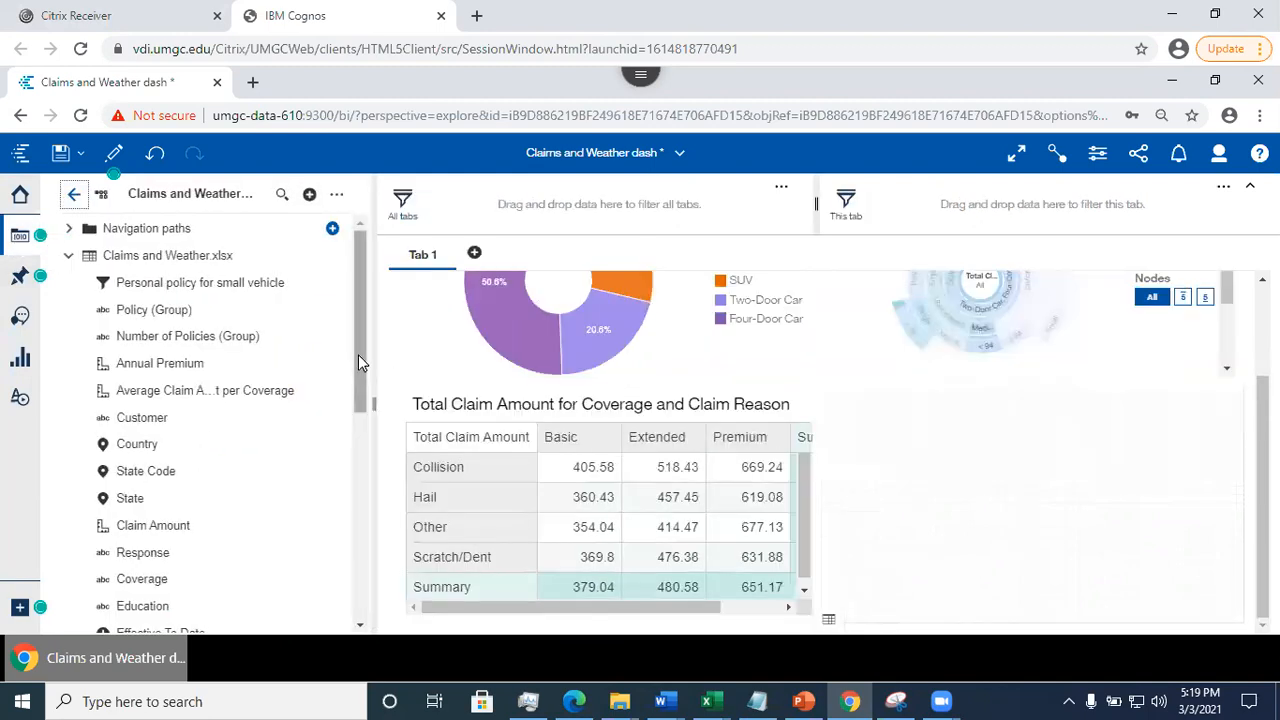
drag(358, 383, 377, 574)
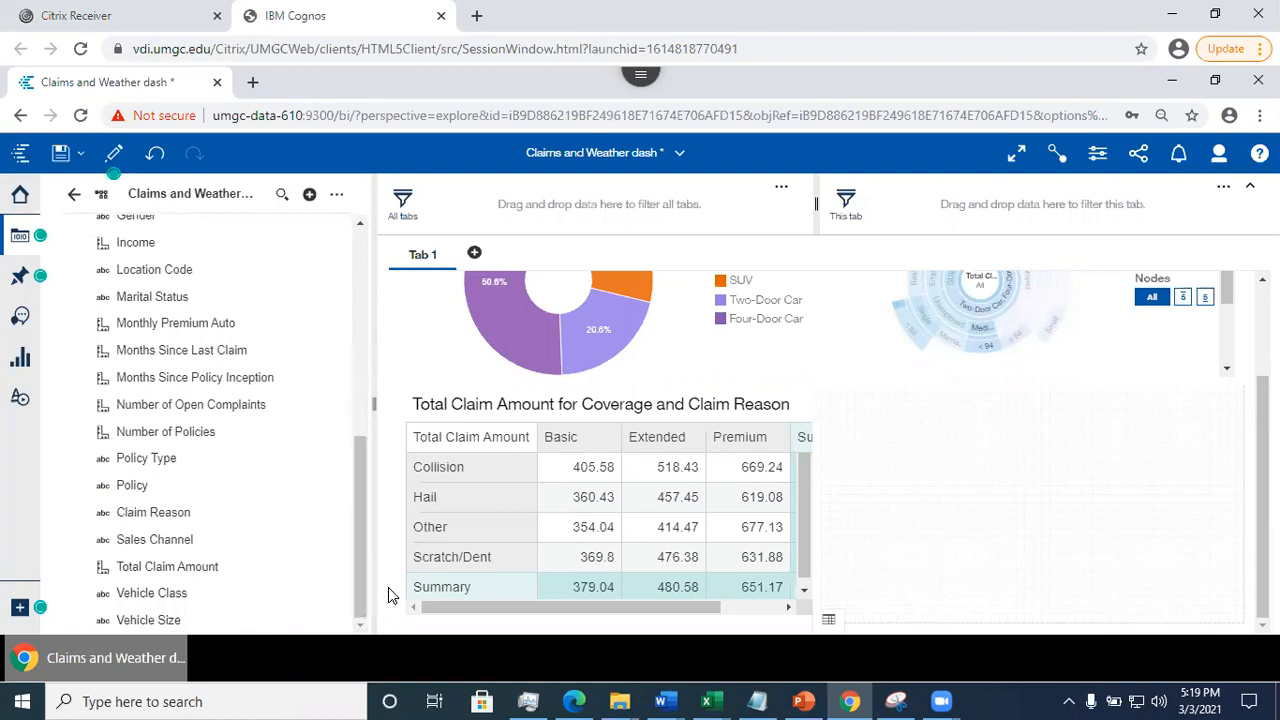
click(165, 512)
drag(578, 505, 1034, 522)
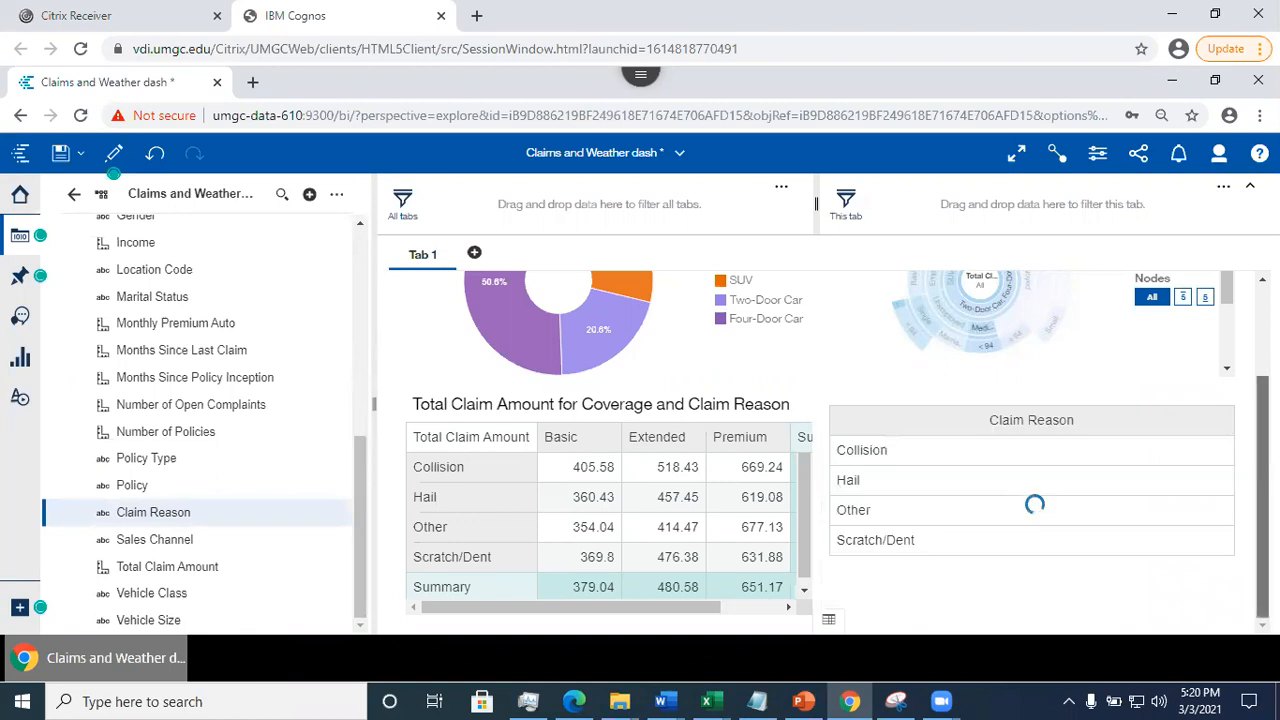
- Filter the dashboard to Collision using the Claim Reason list, and collapse the filter area and the data source list
drag(1262, 450, 1262, 409)
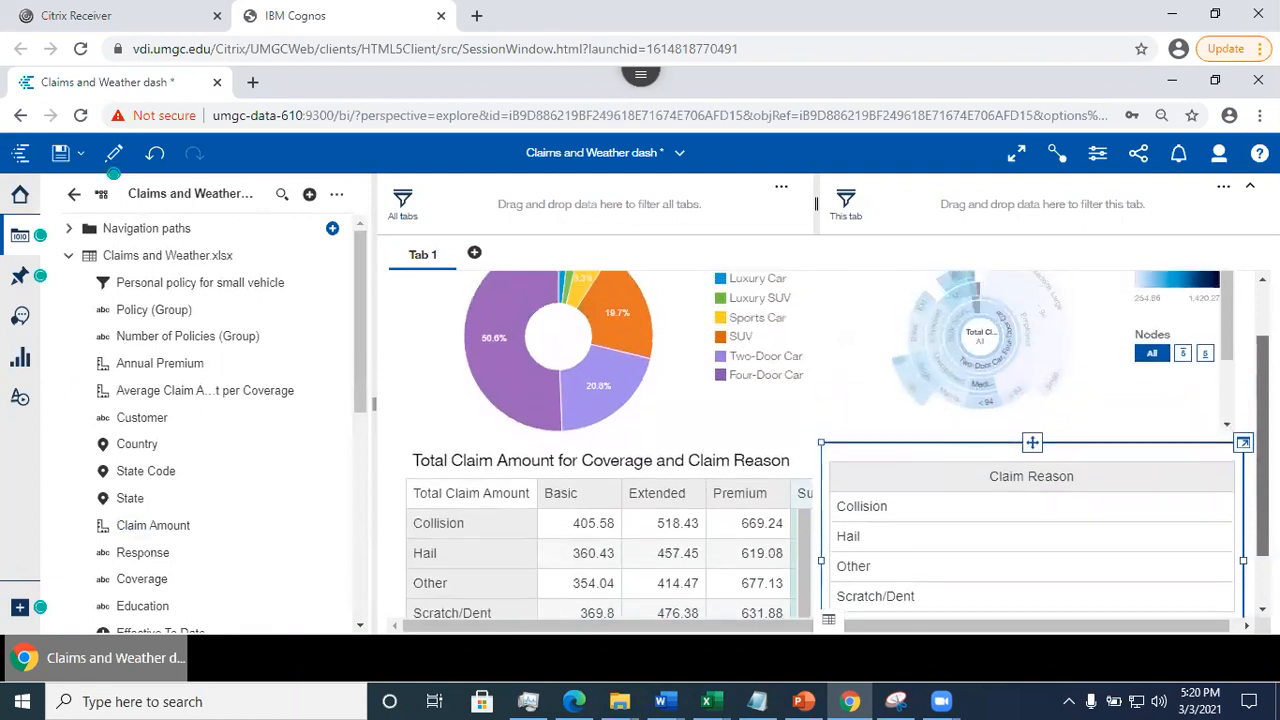
click(870, 513)
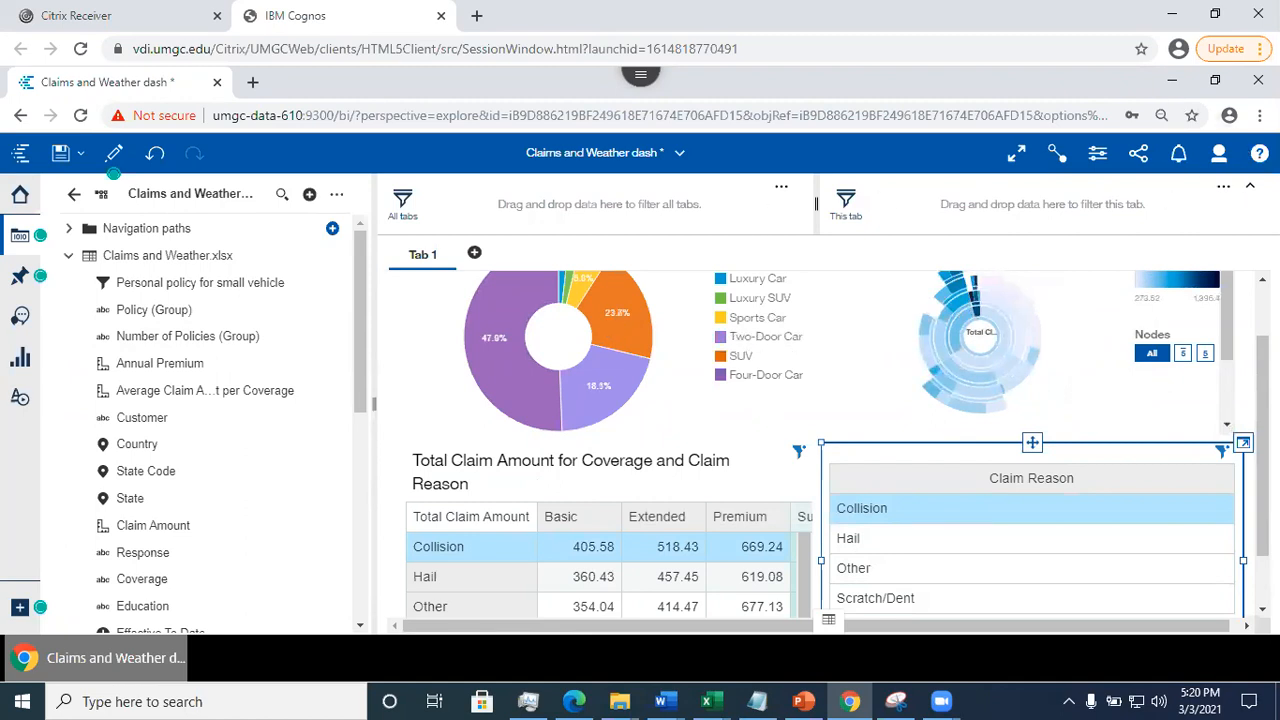
click(1250, 186)
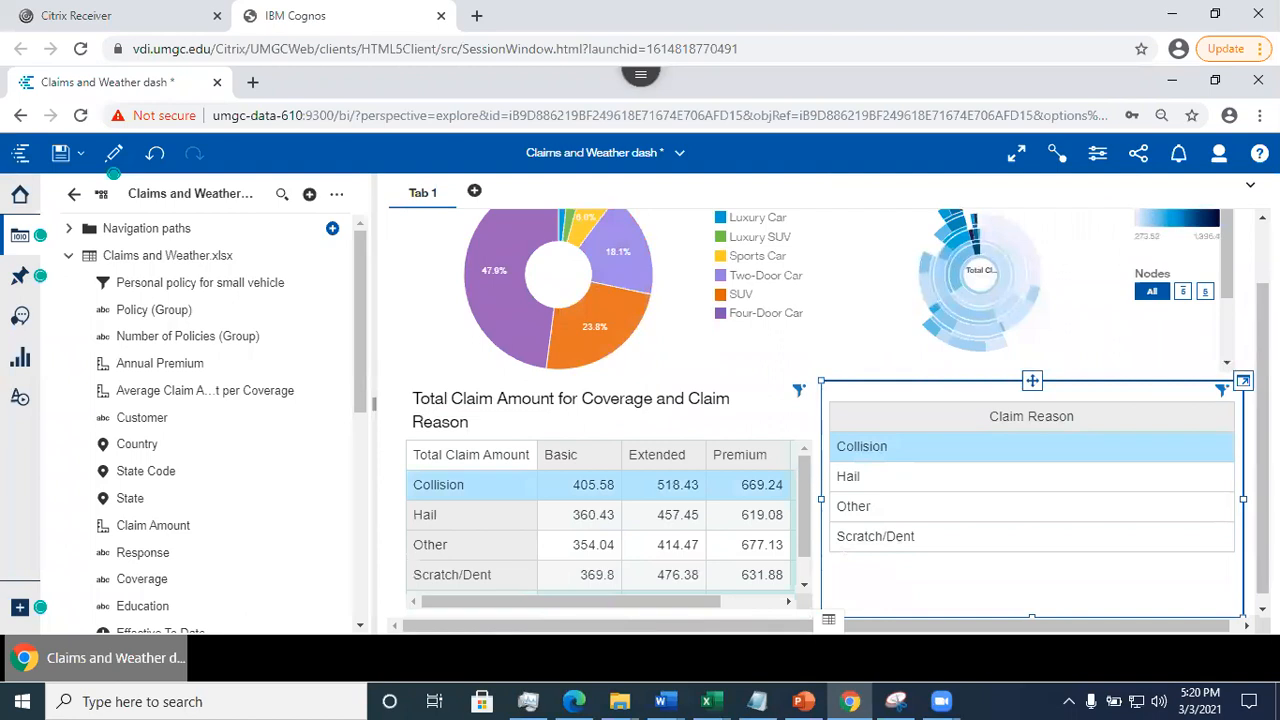
click(22, 238)
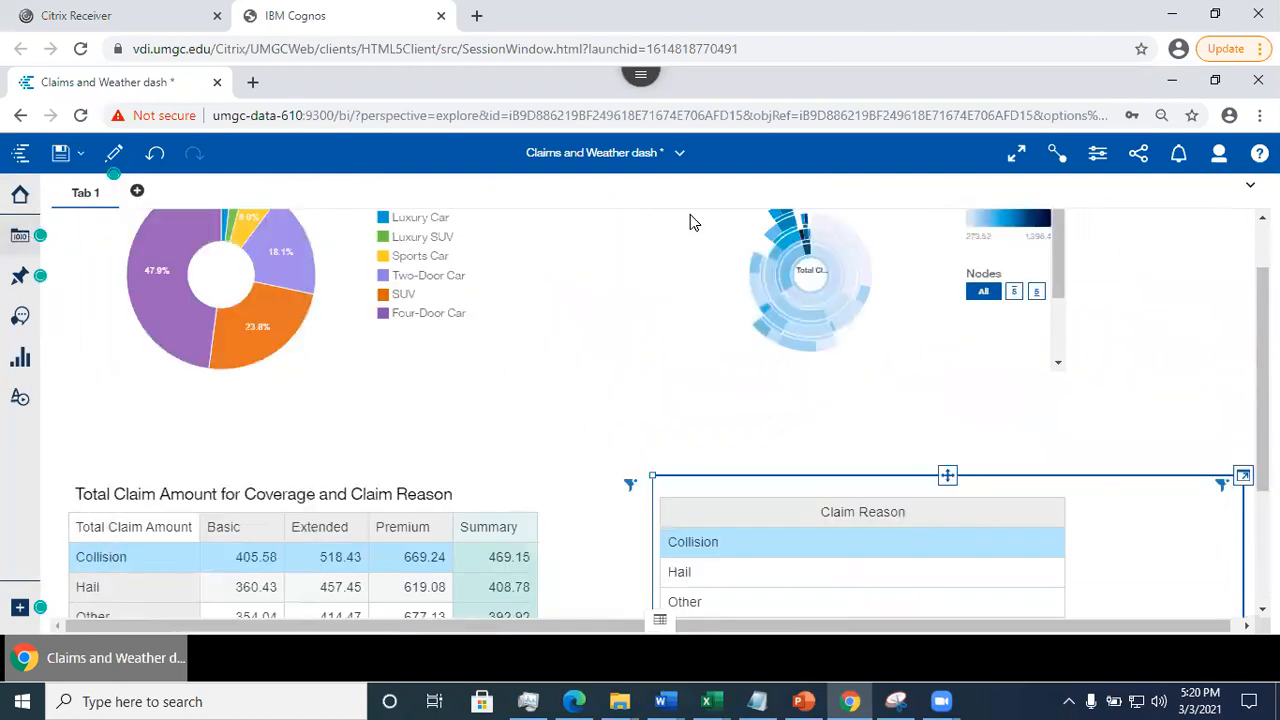
drag(1262, 380, 1262, 439)
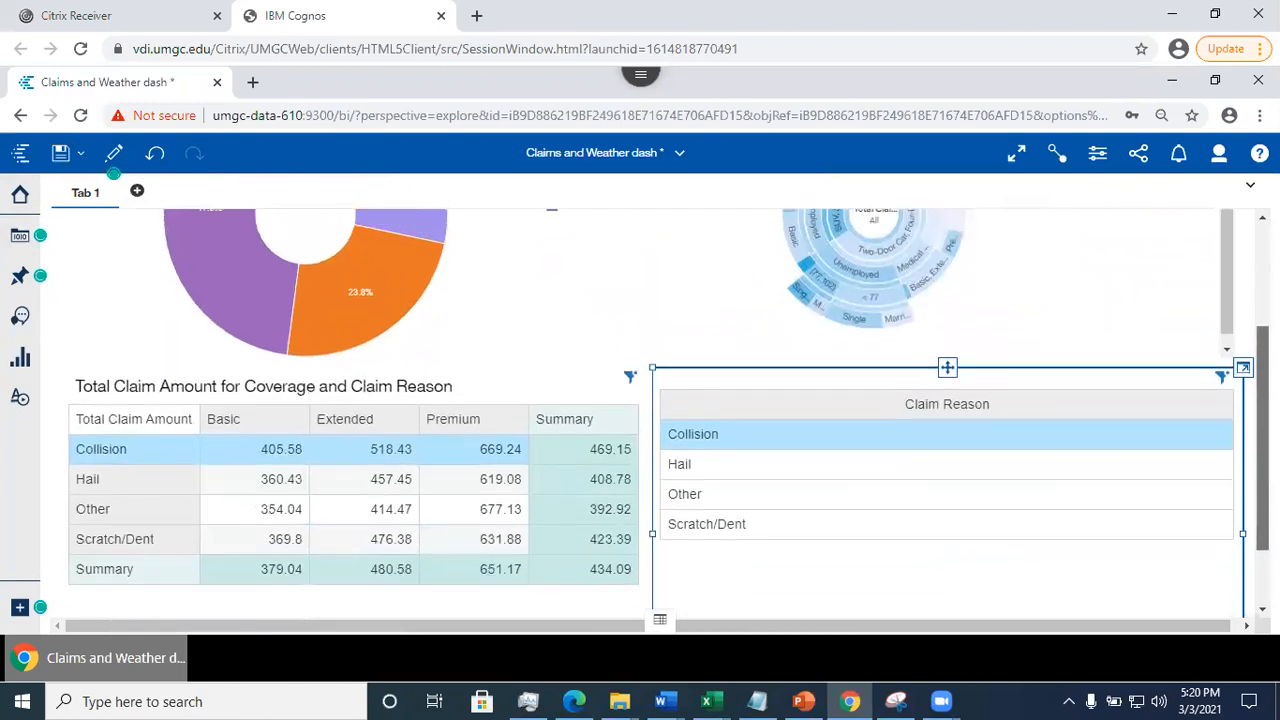
- Clear and reselect Collision in the Claim Reason list and examine its effect on the donut, decision tree and crosstab
click(707, 444)
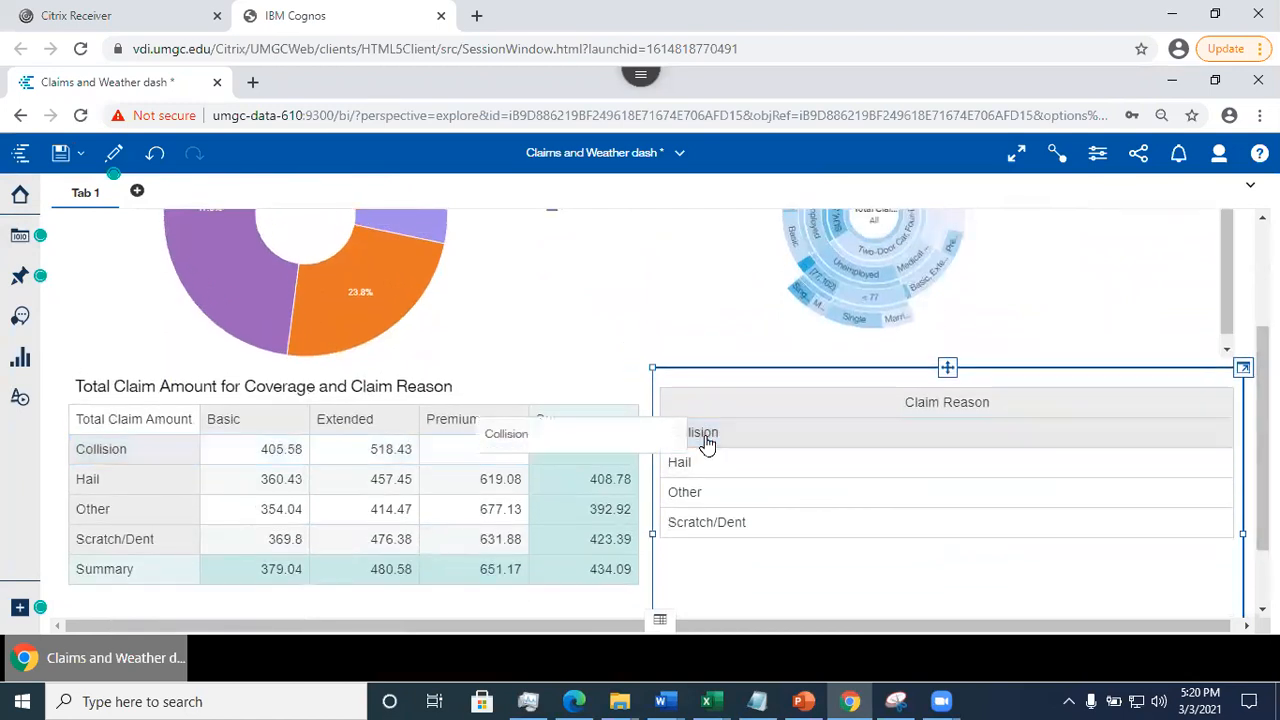
click(757, 444)
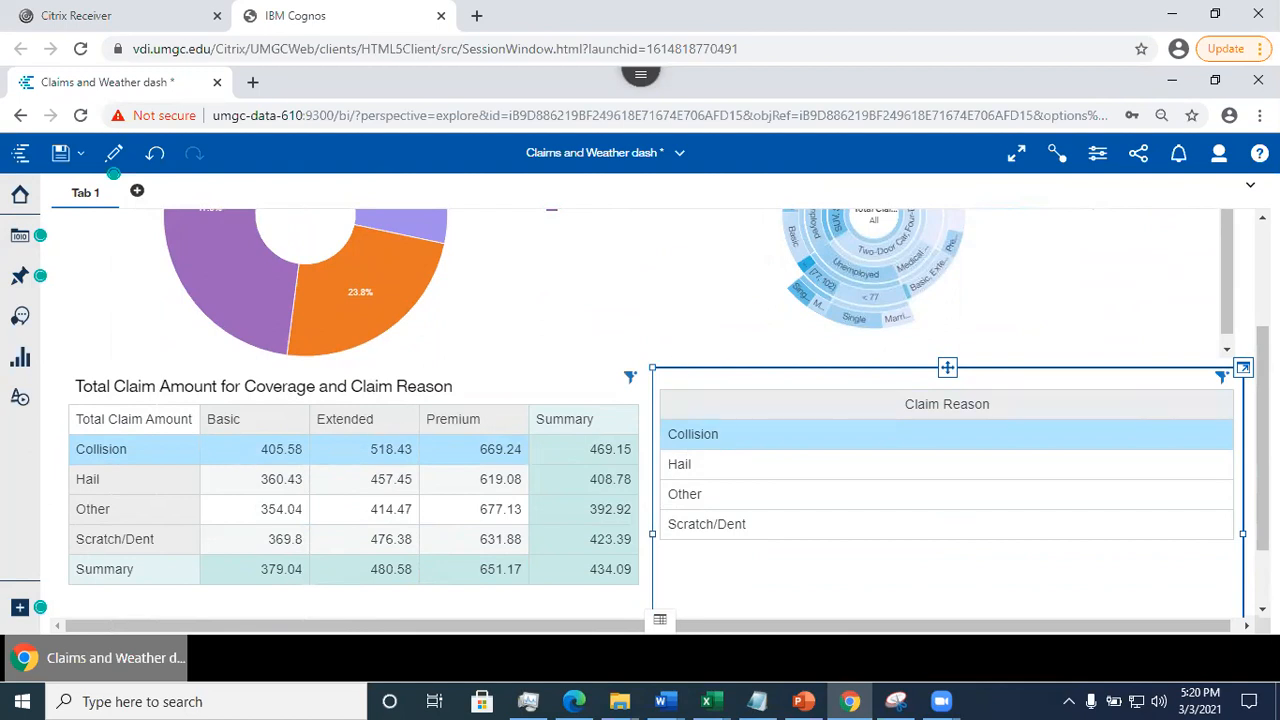
scroll(655, 408, up, 3)
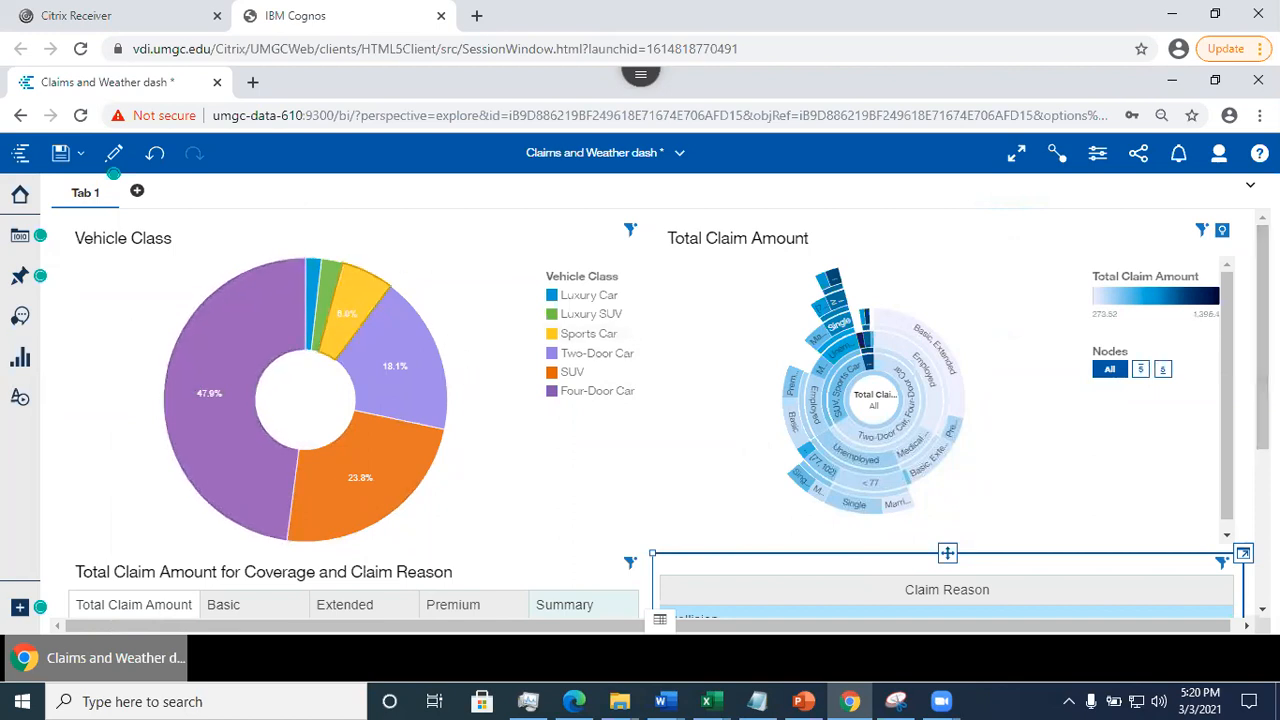
scroll(669, 413, down, 5)
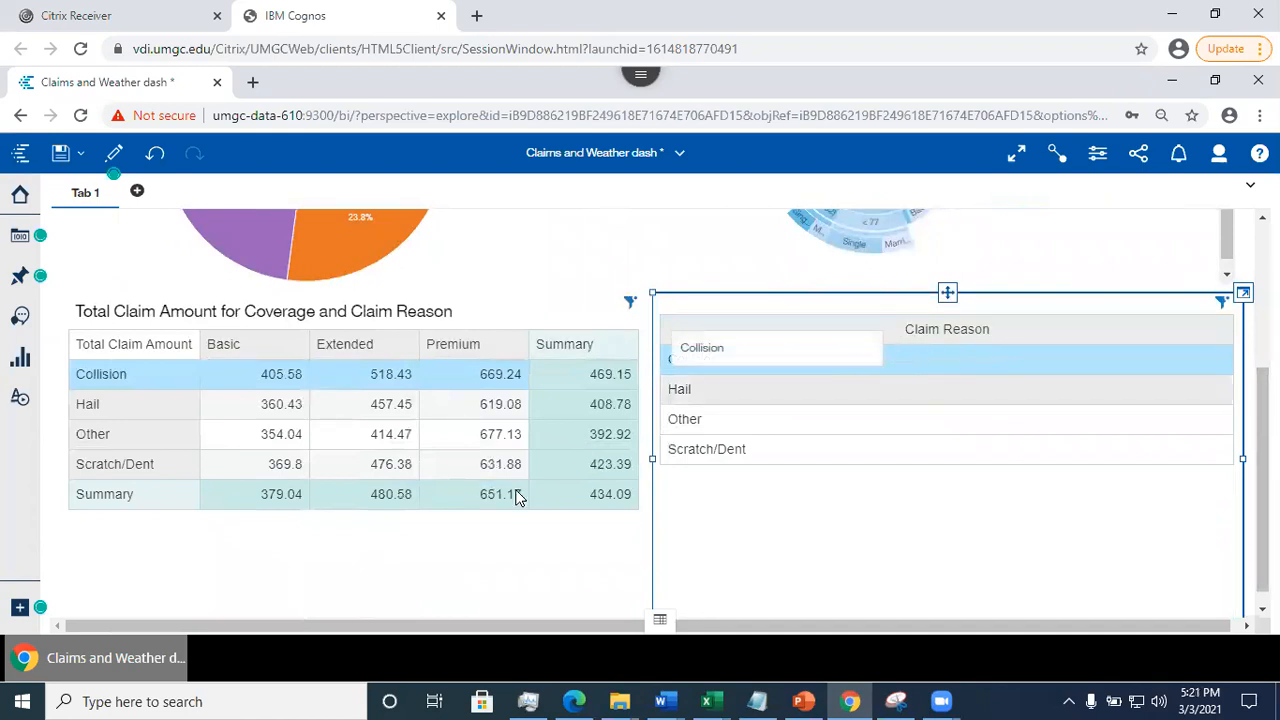
scroll(660, 400, up, 3)
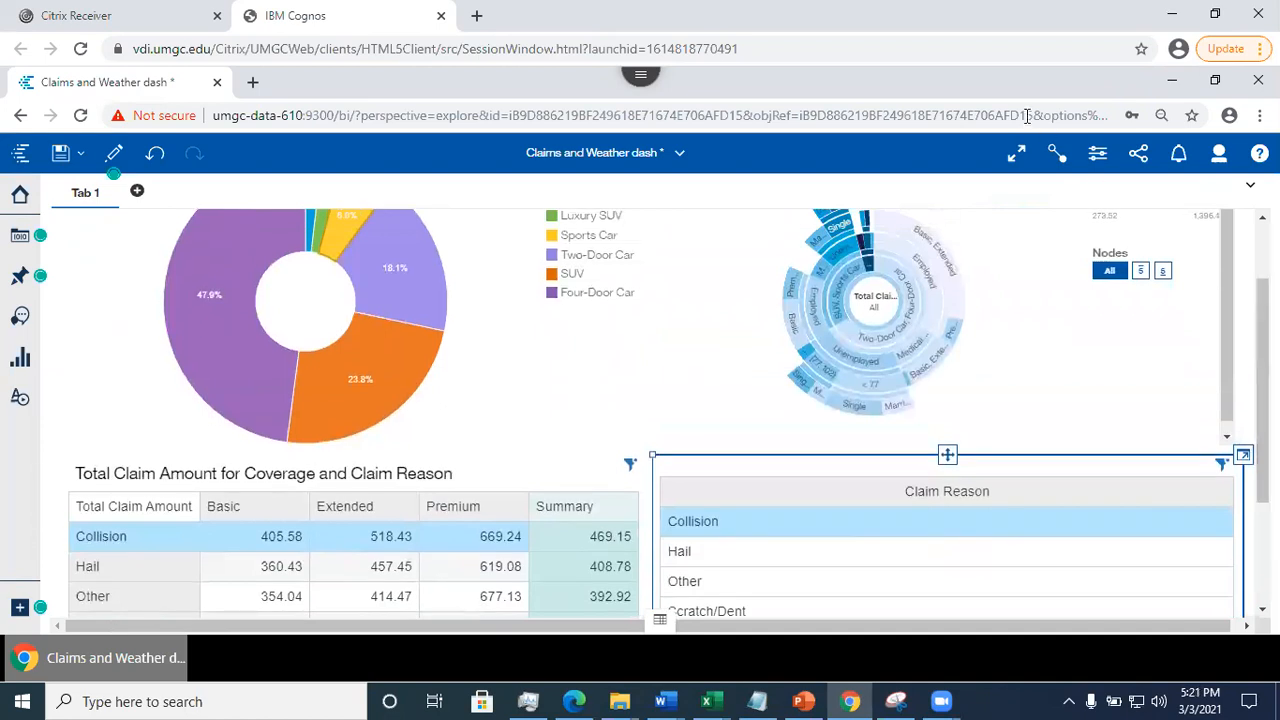
- Display the connections between the visualizations and check the group number on each of the four panels
click(1056, 155)
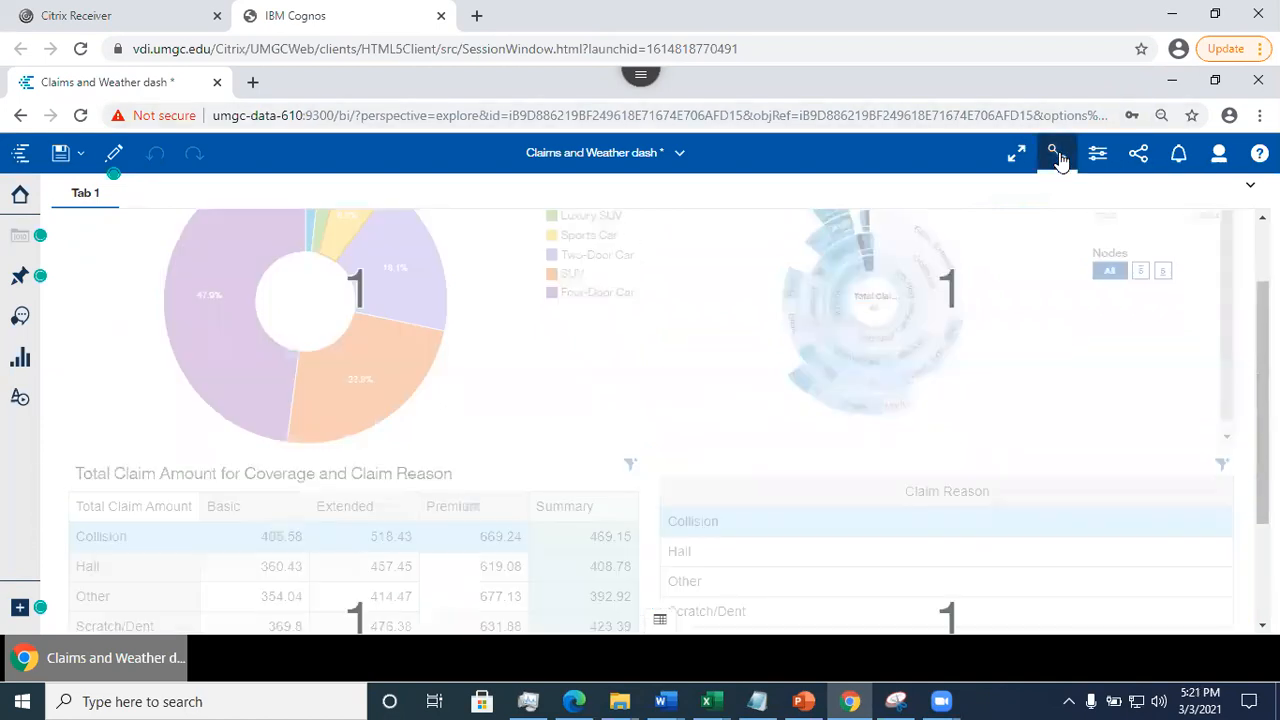
scroll(660, 400, down, 3)
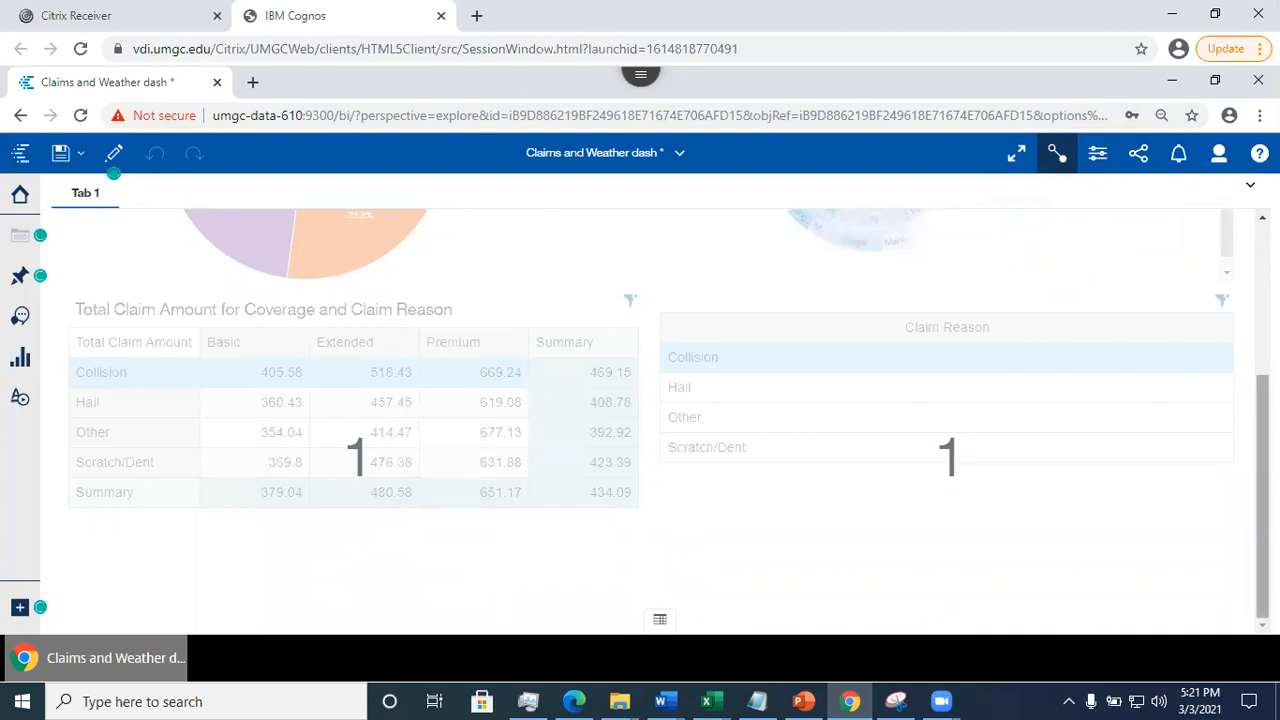
scroll(660, 412, up, 1)
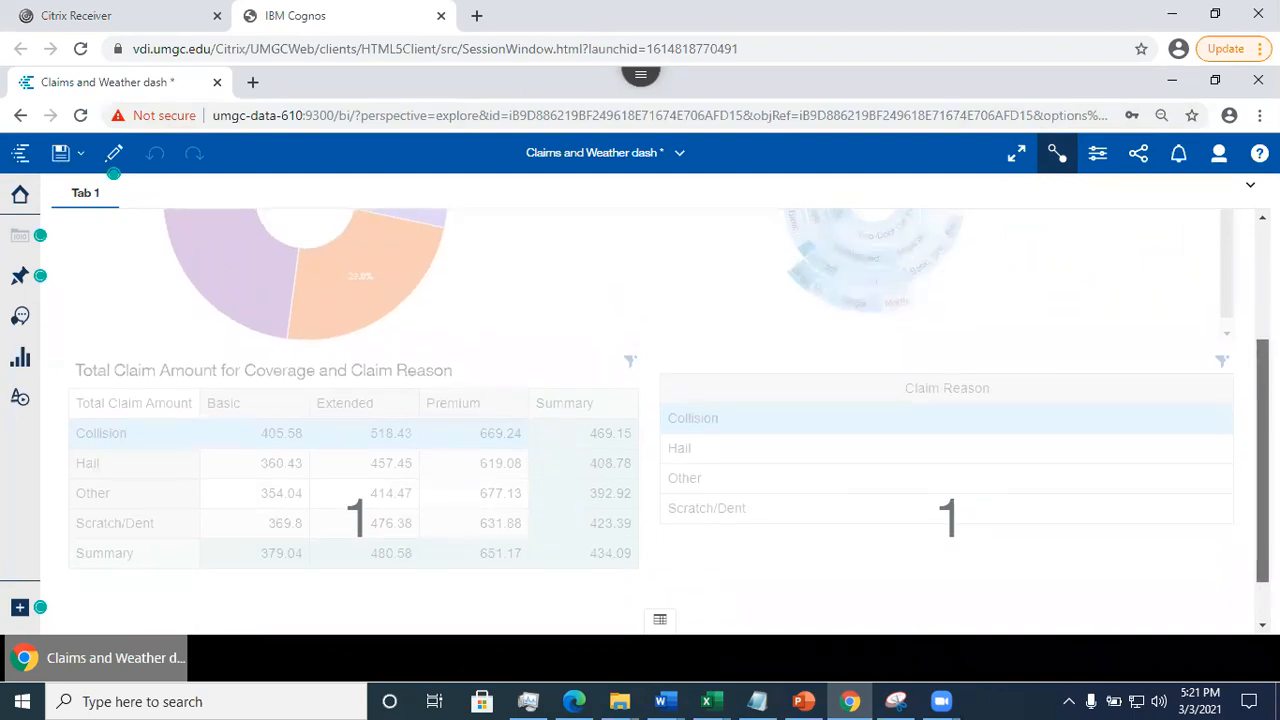
scroll(660, 412, up, 3)
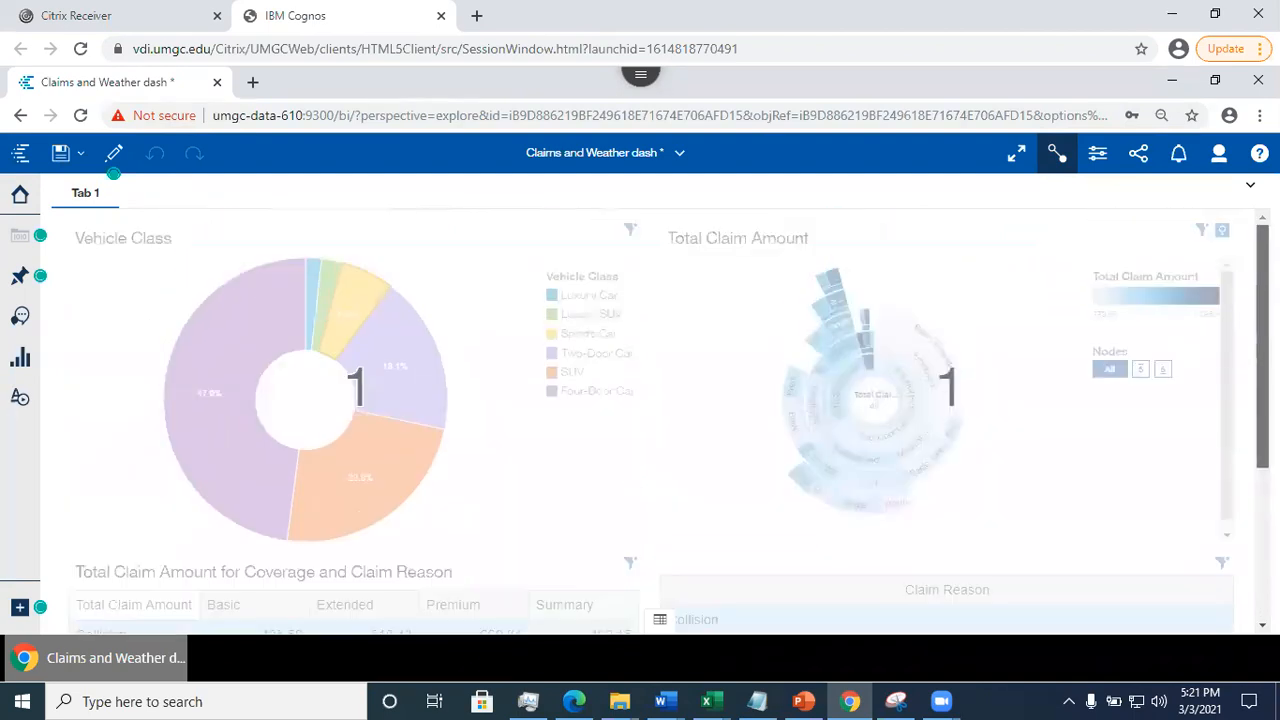
- Break all links of the Vehicle Class donut and check the connection numbers of the four panels
scroll(660, 412, down, 4)
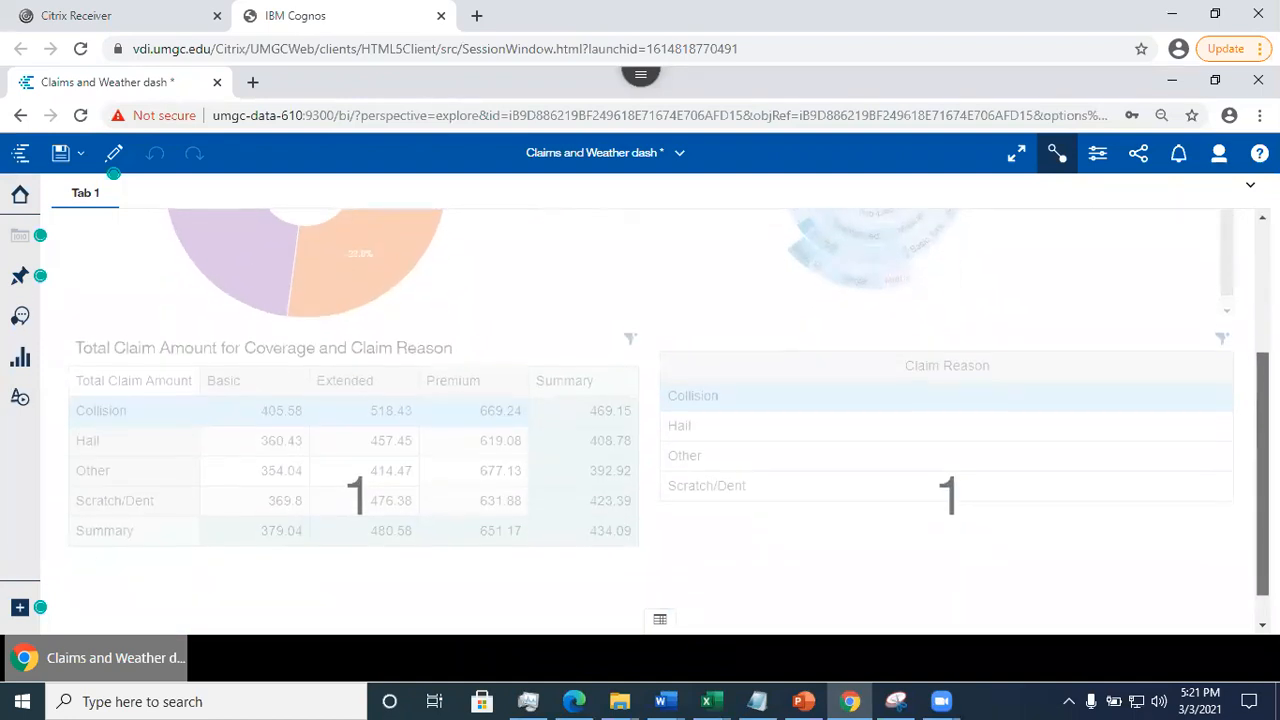
scroll(660, 412, up, 2)
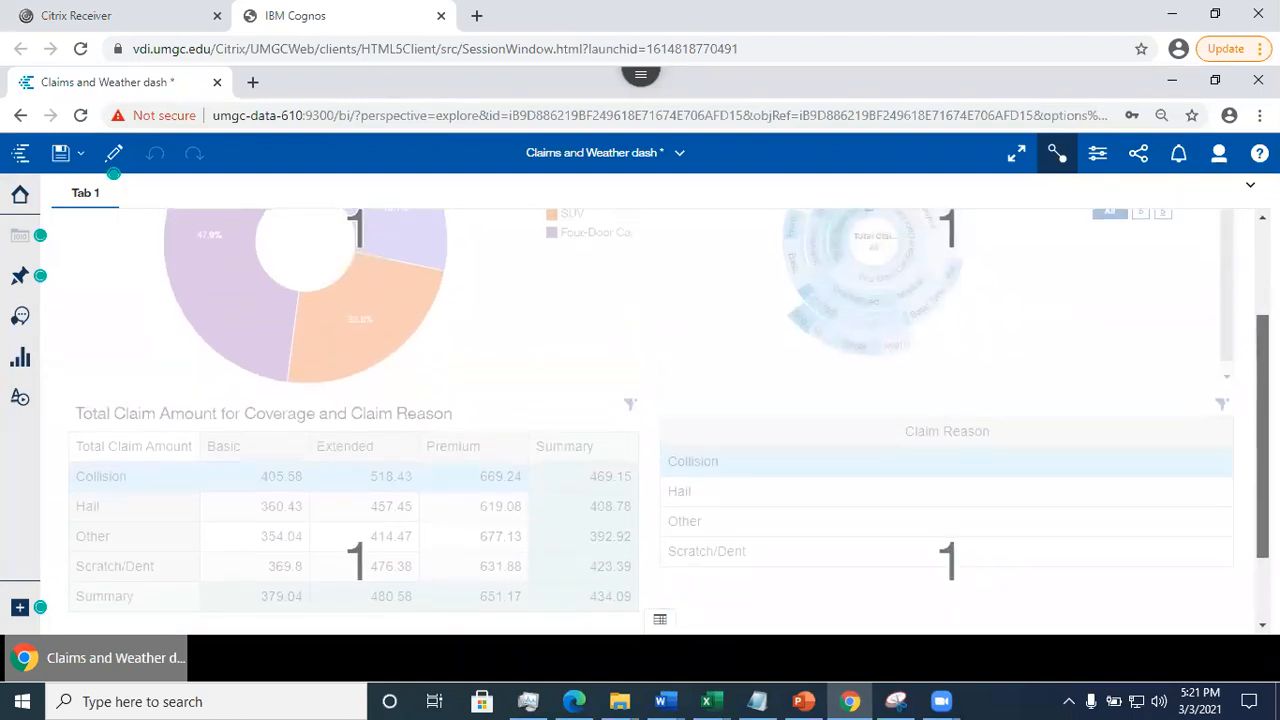
scroll(660, 412, up, 1)
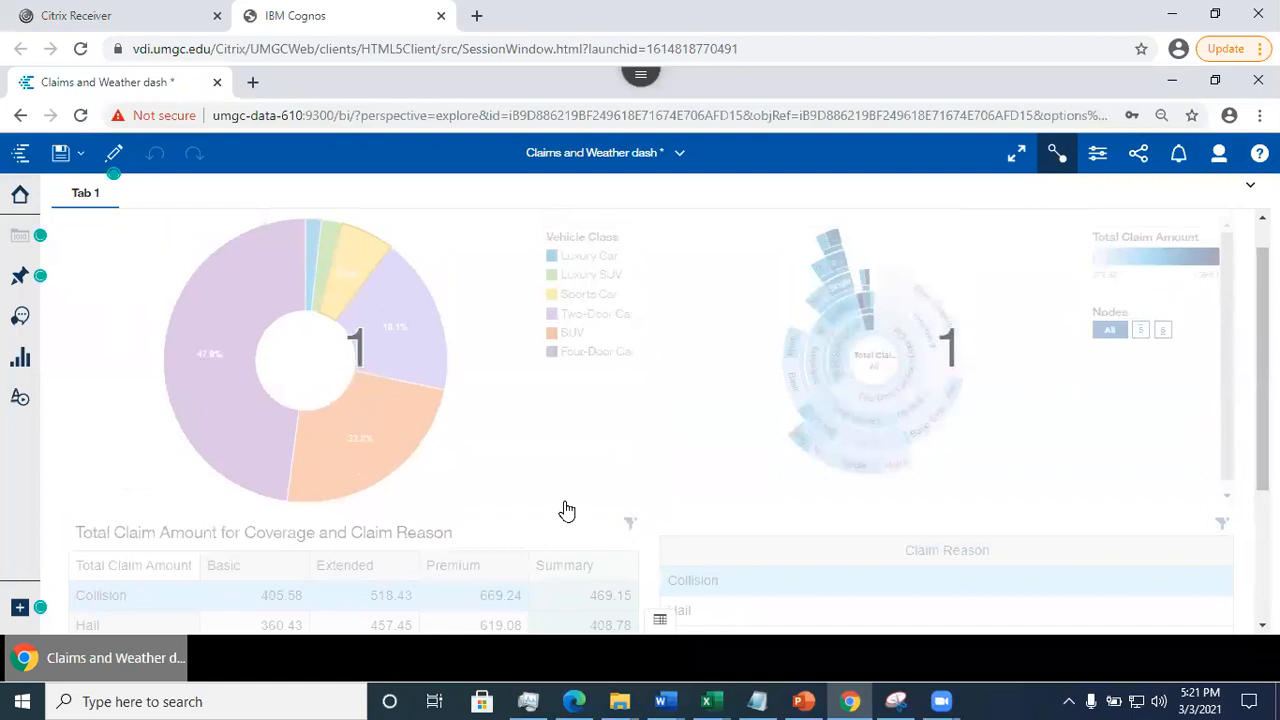
click(287, 447)
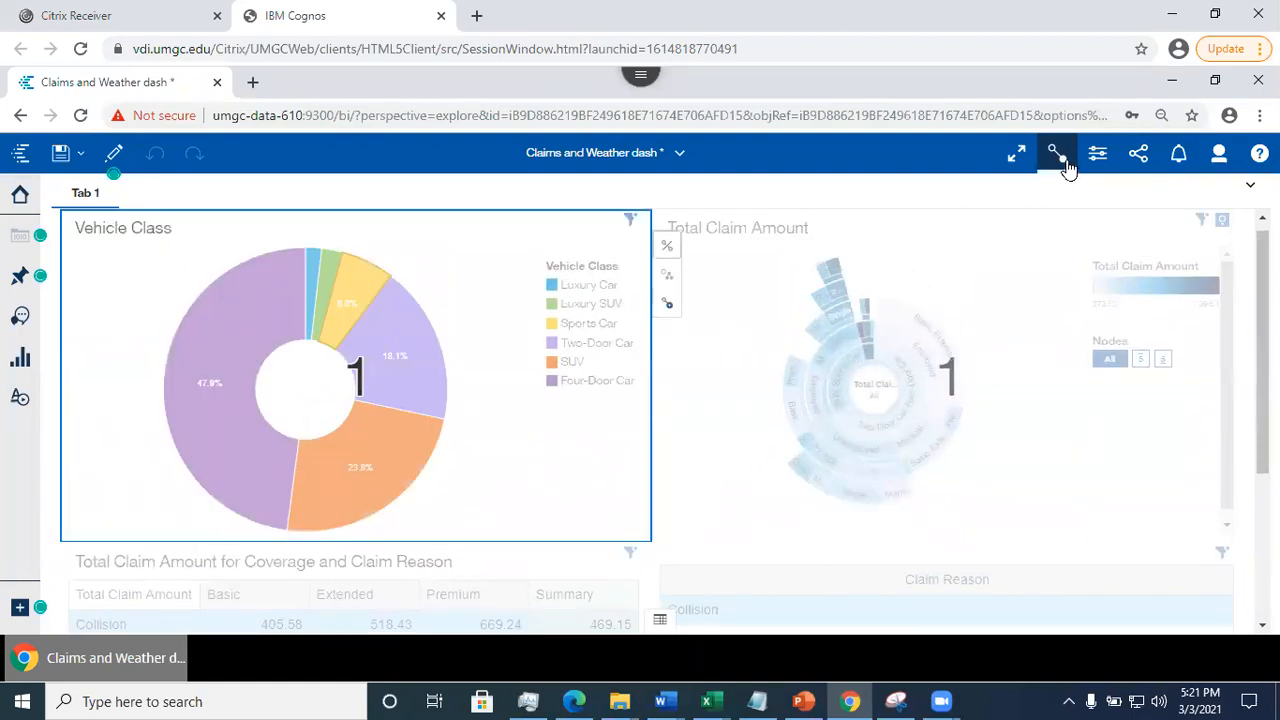
click(668, 250)
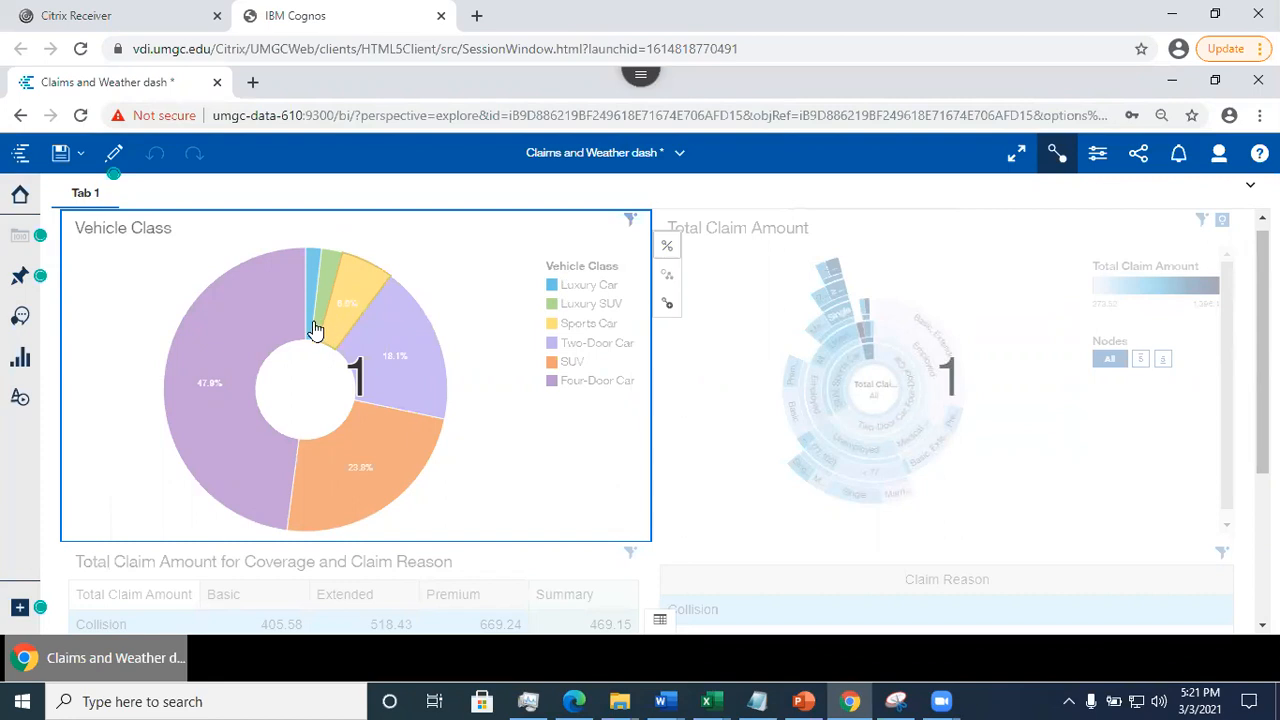
click(668, 250)
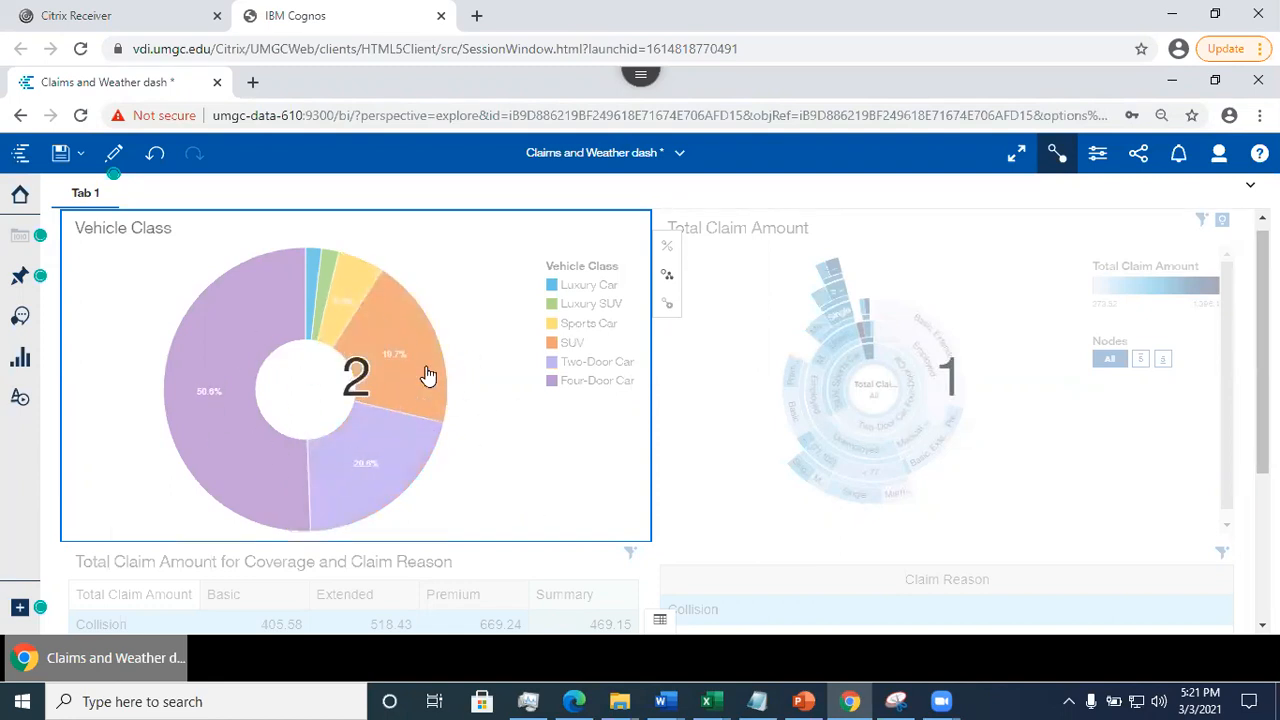
scroll(1130, 360, down, 3)
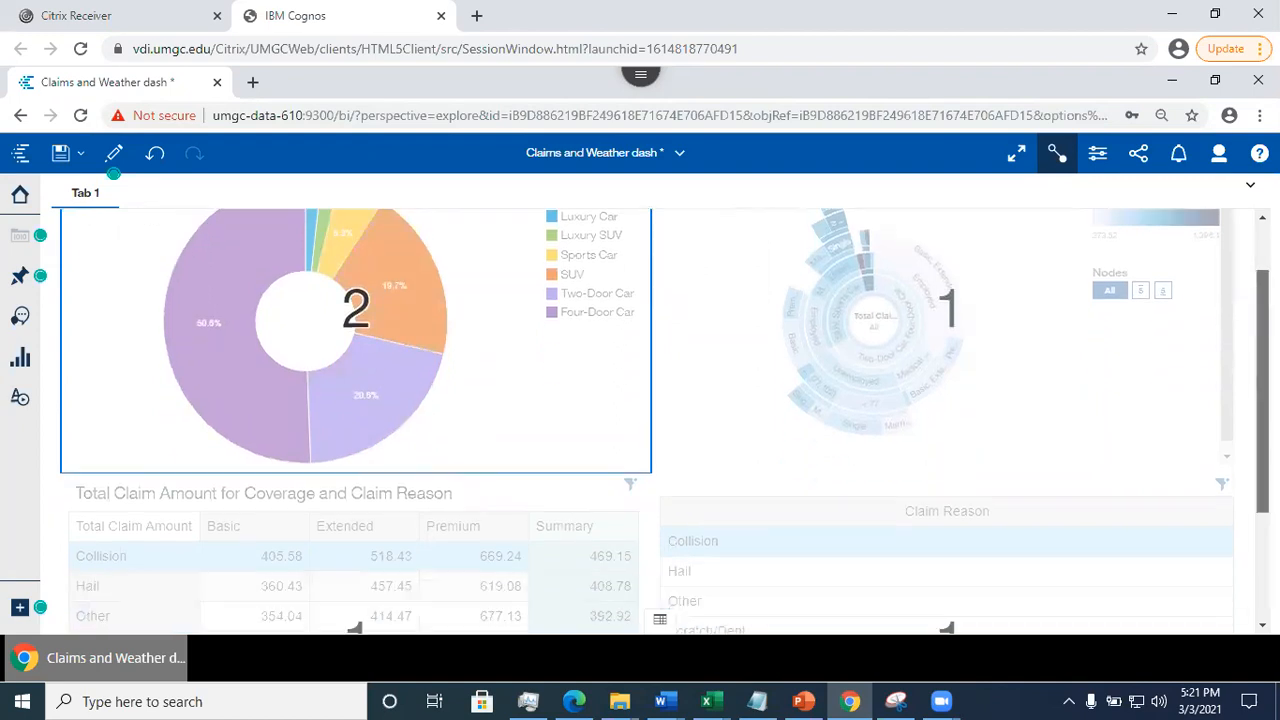
scroll(640, 420, up, 3)
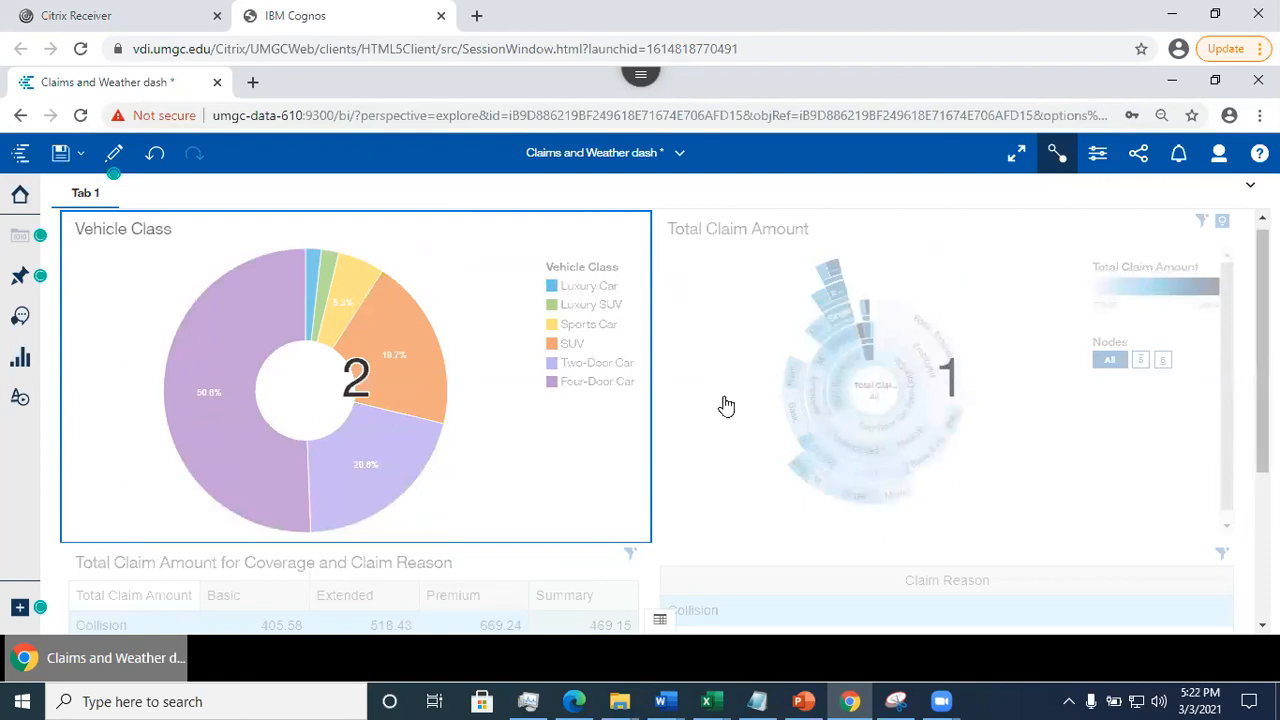
- Add the Total Claim Amount for Coverage and Claim Reason crosstab to existing connection 2 and compare its group with the donut's
click(921, 426)
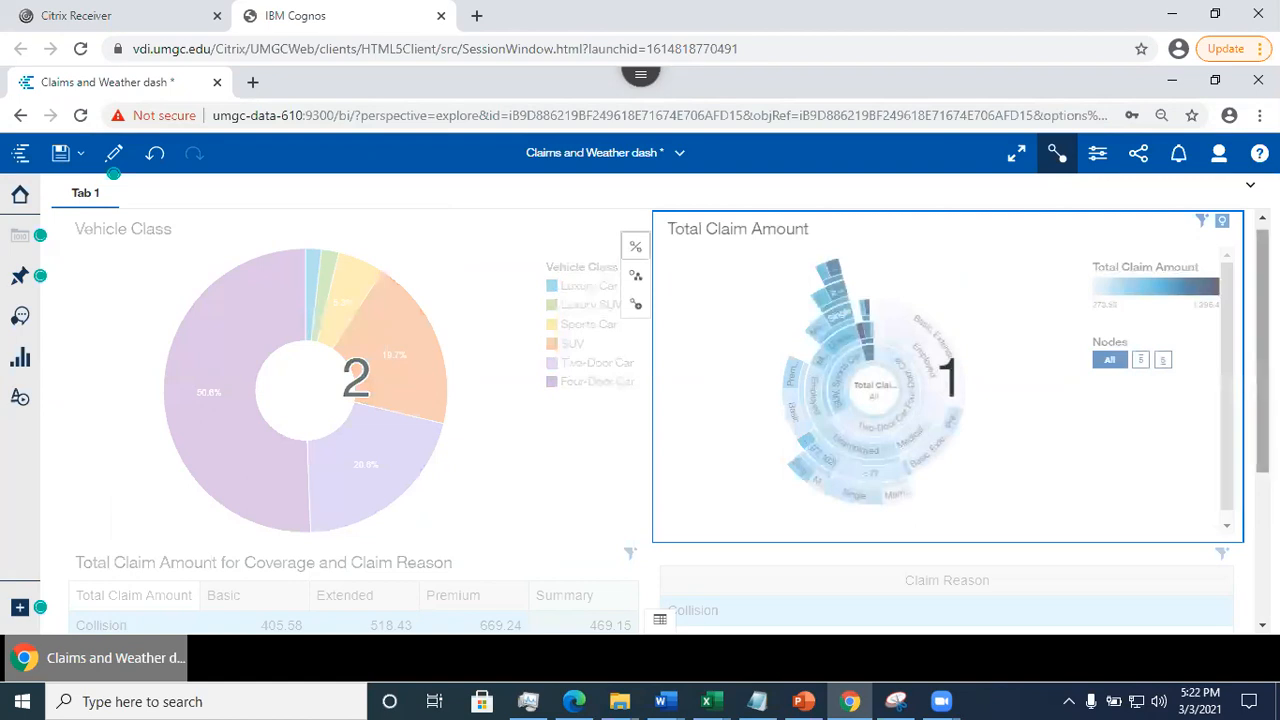
scroll(697, 406, down, 3)
click(216, 482)
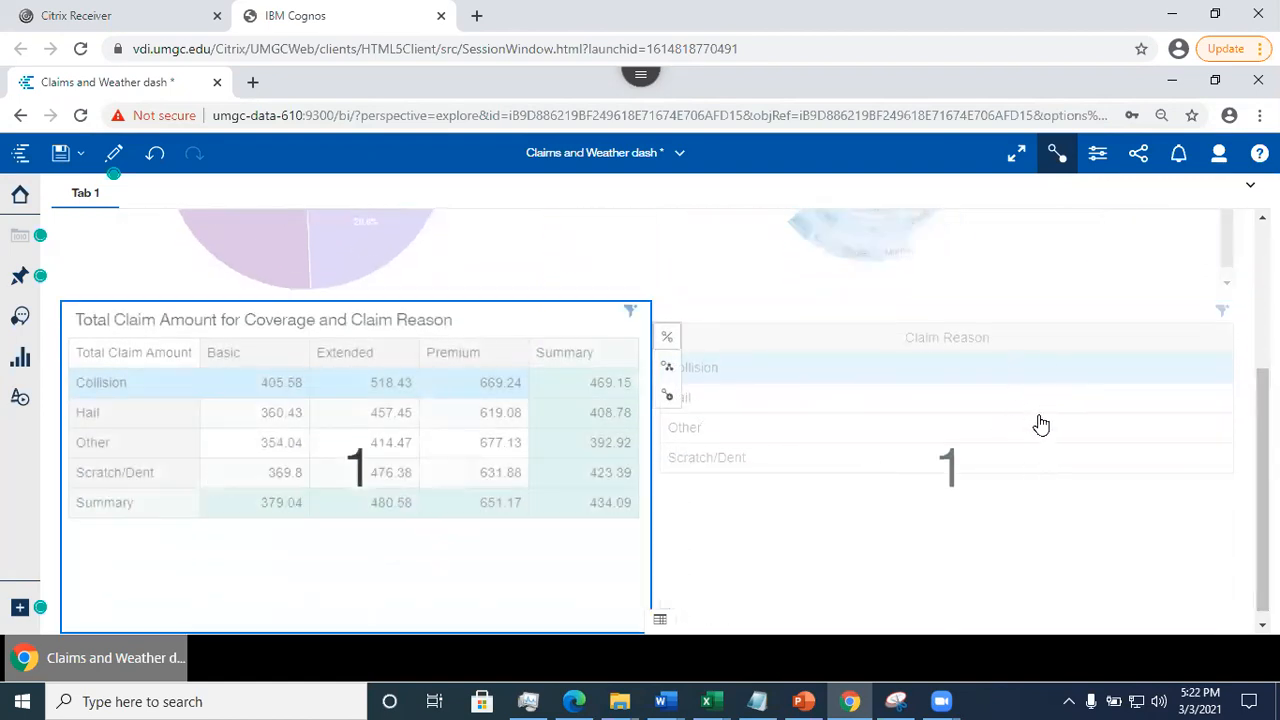
click(669, 373)
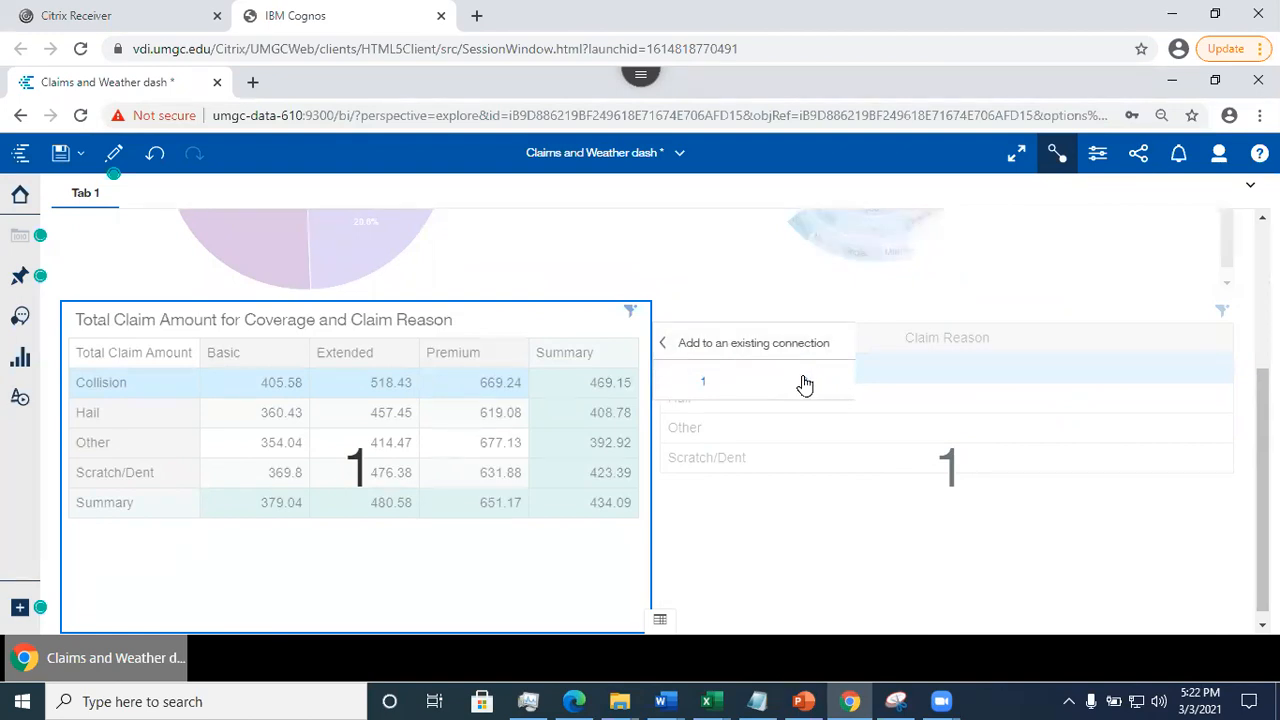
click(804, 383)
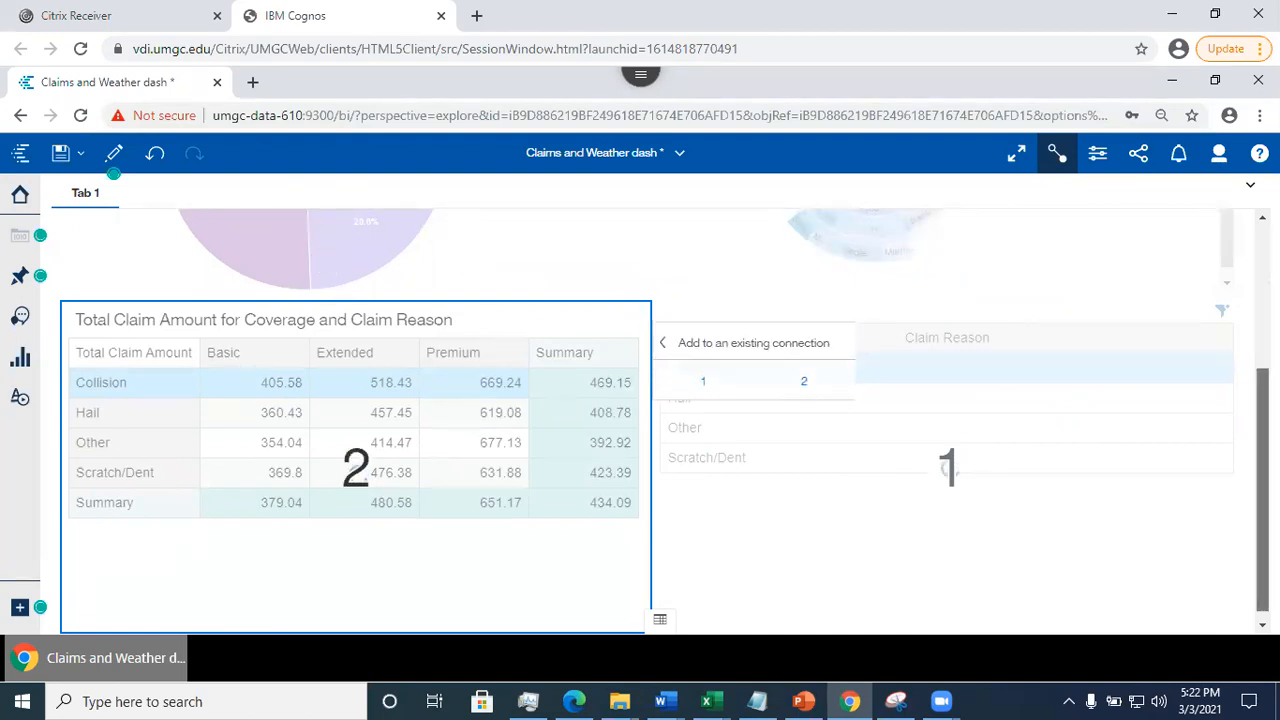
scroll(500, 330, up, 2)
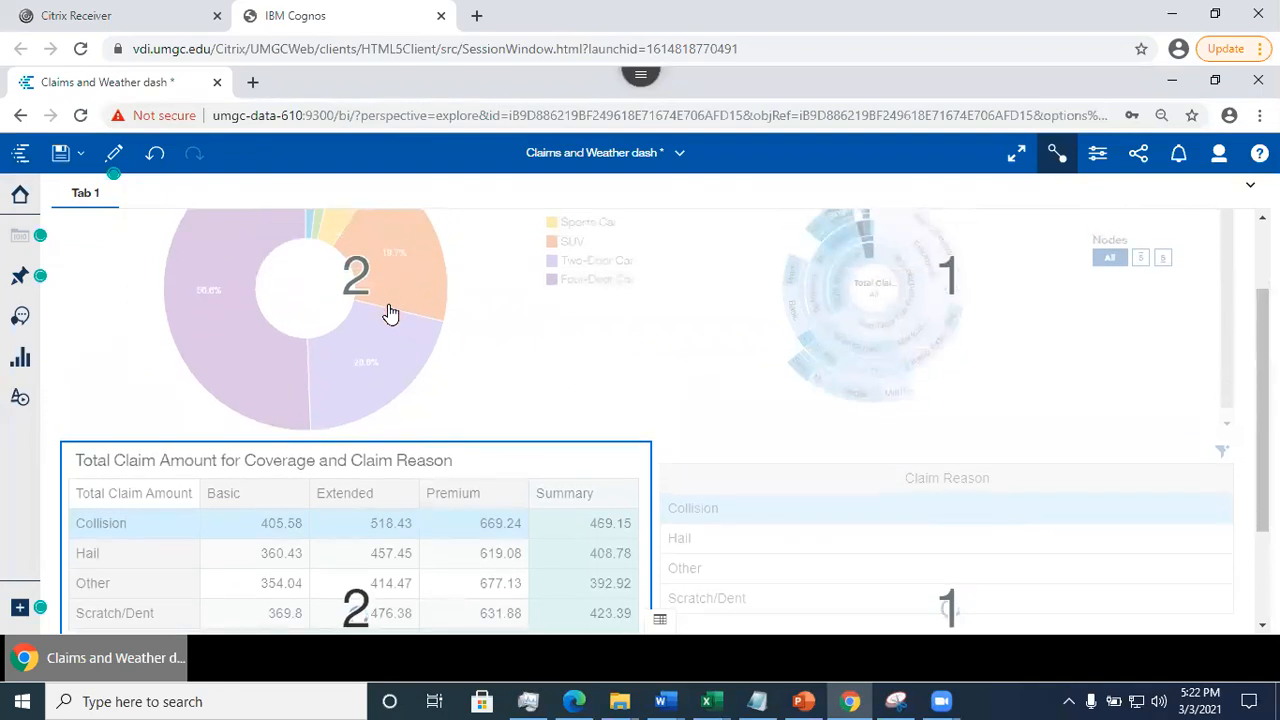
scroll(1262, 410, down, 2)
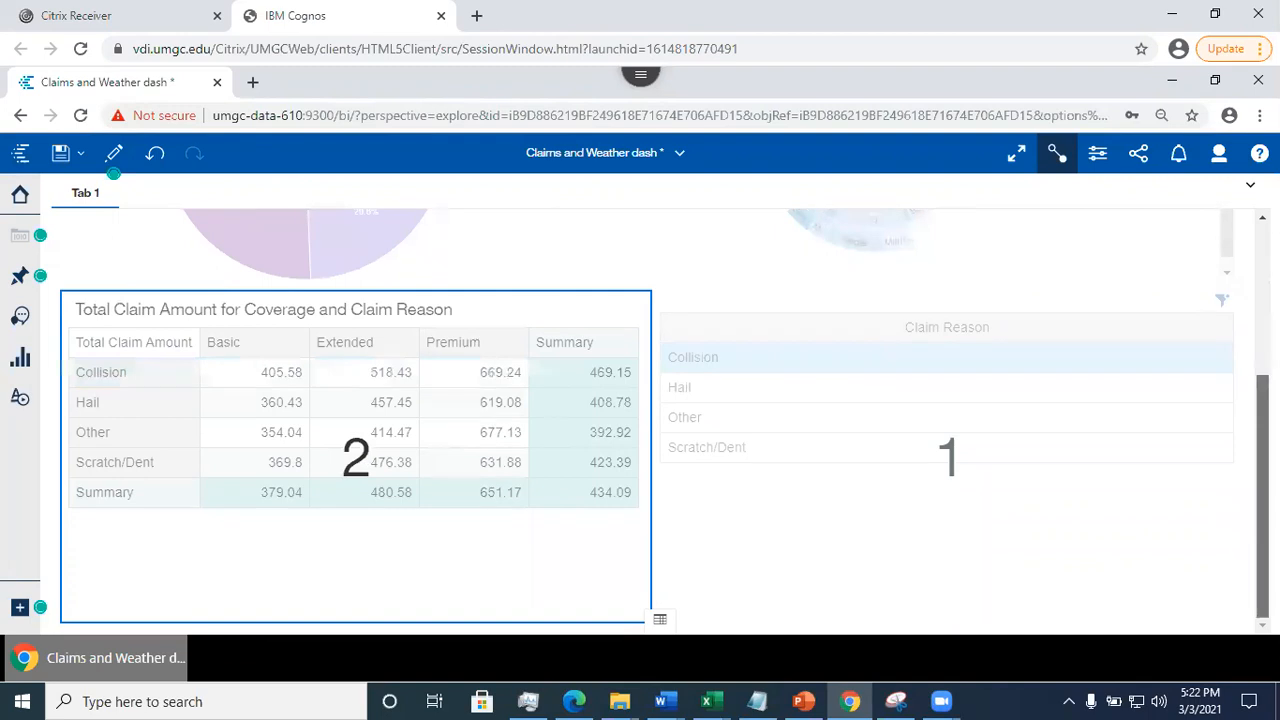
scroll(1262, 410, up, 2)
scroll(1262, 410, down, 2)
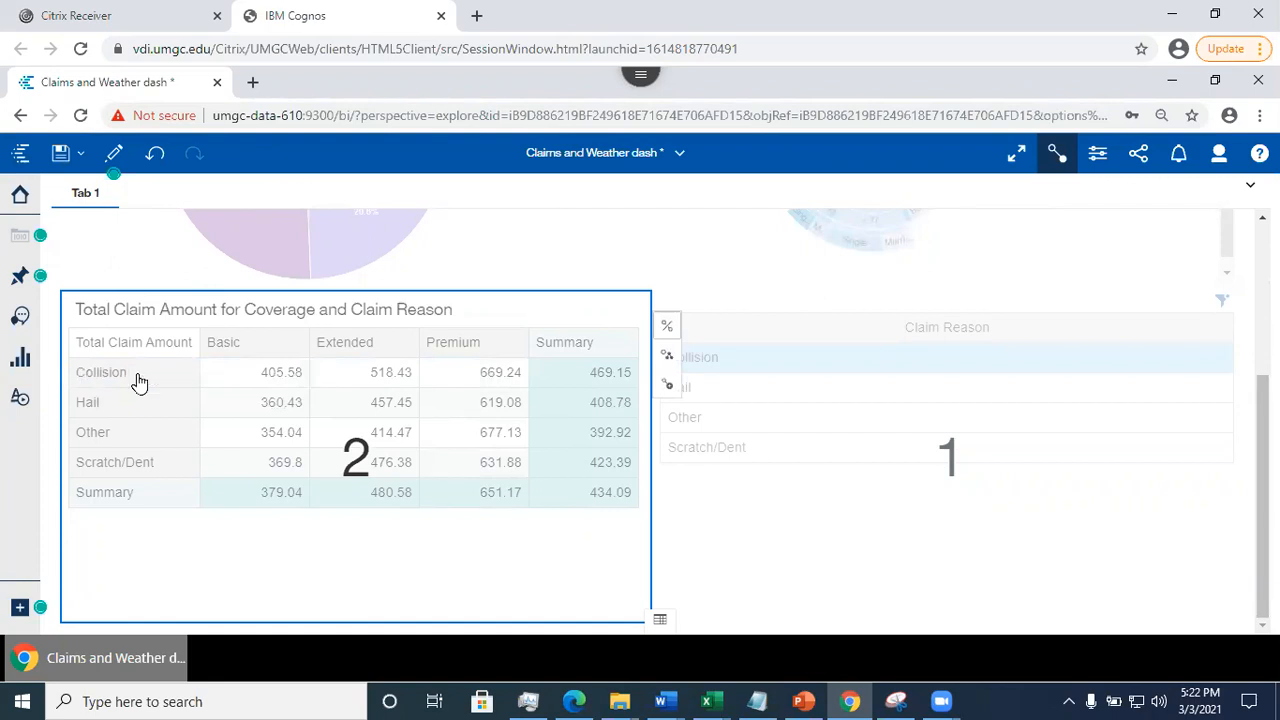
- Leave the connections view, filter on Collision from the crosstab, and examine the effect on the donut
click(1065, 157)
click(1065, 156)
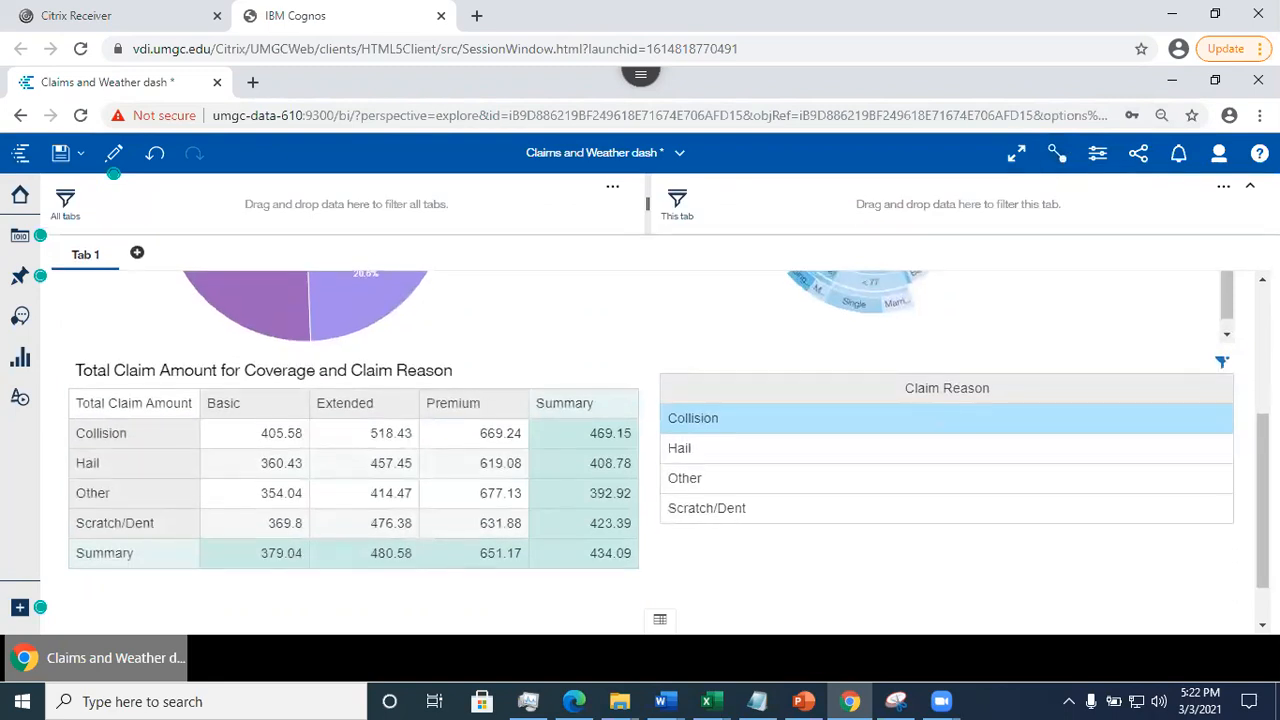
click(143, 440)
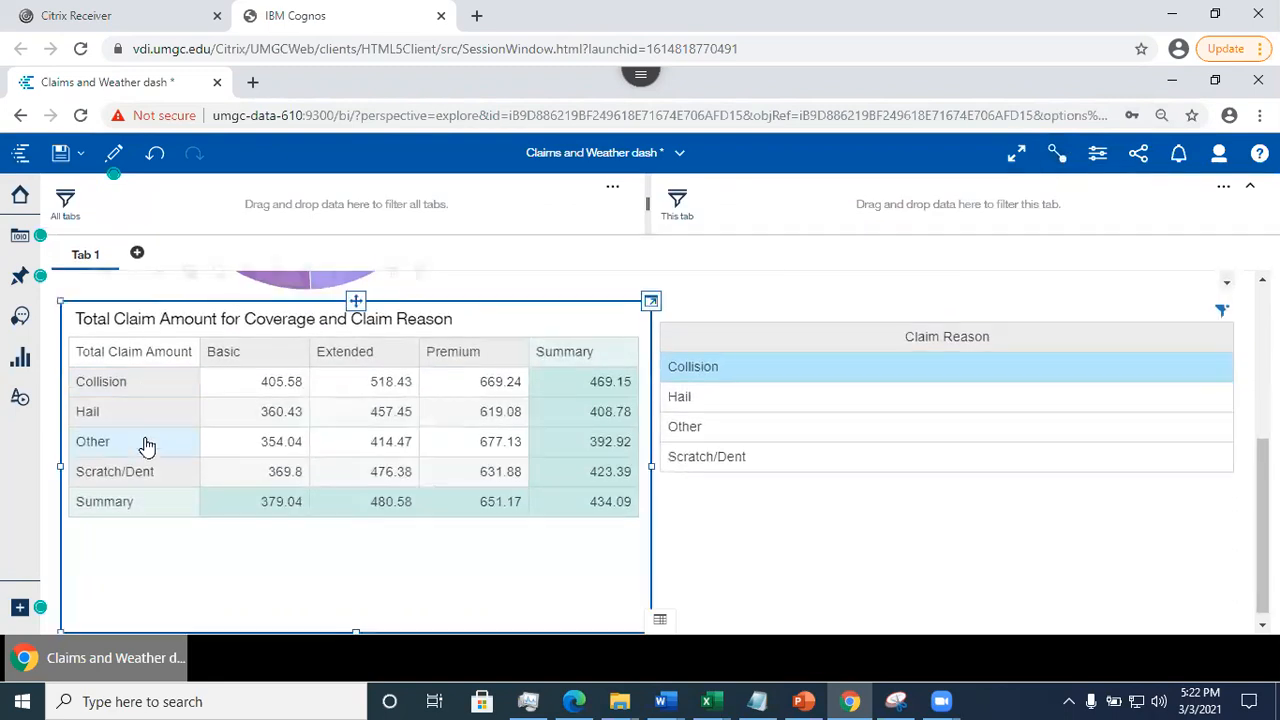
click(120, 387)
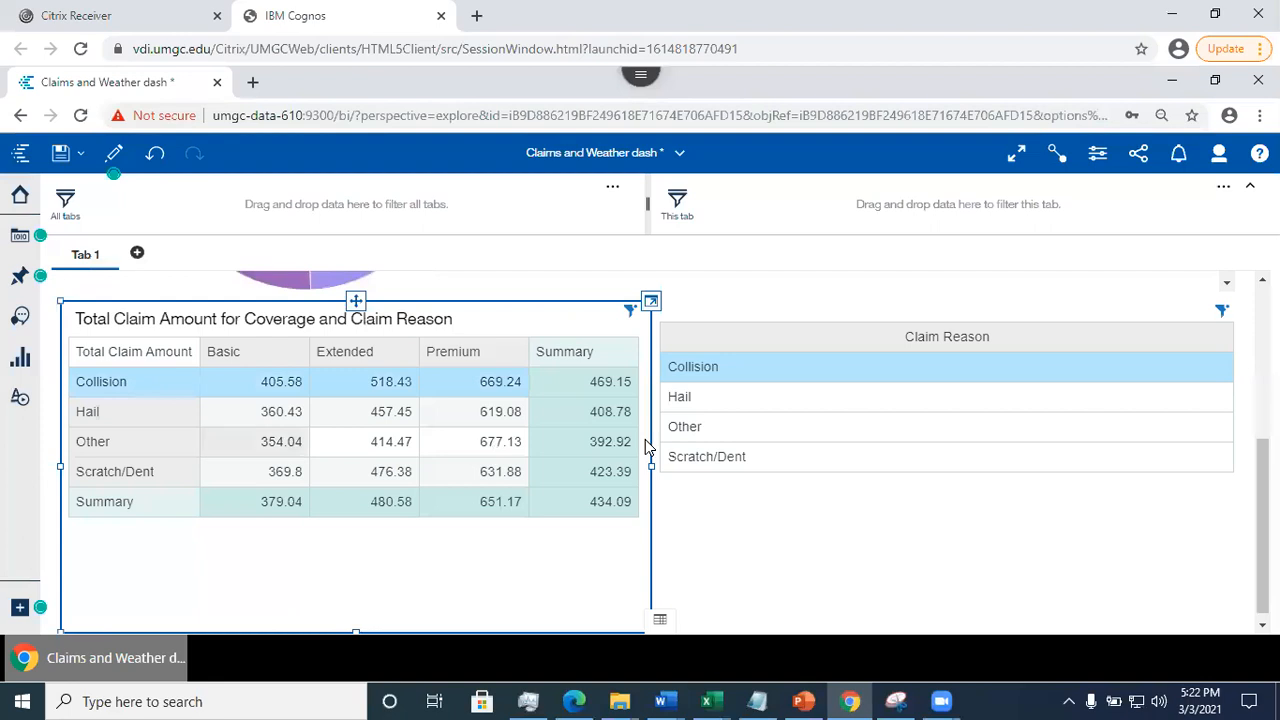
scroll(570, 300, up, 5)
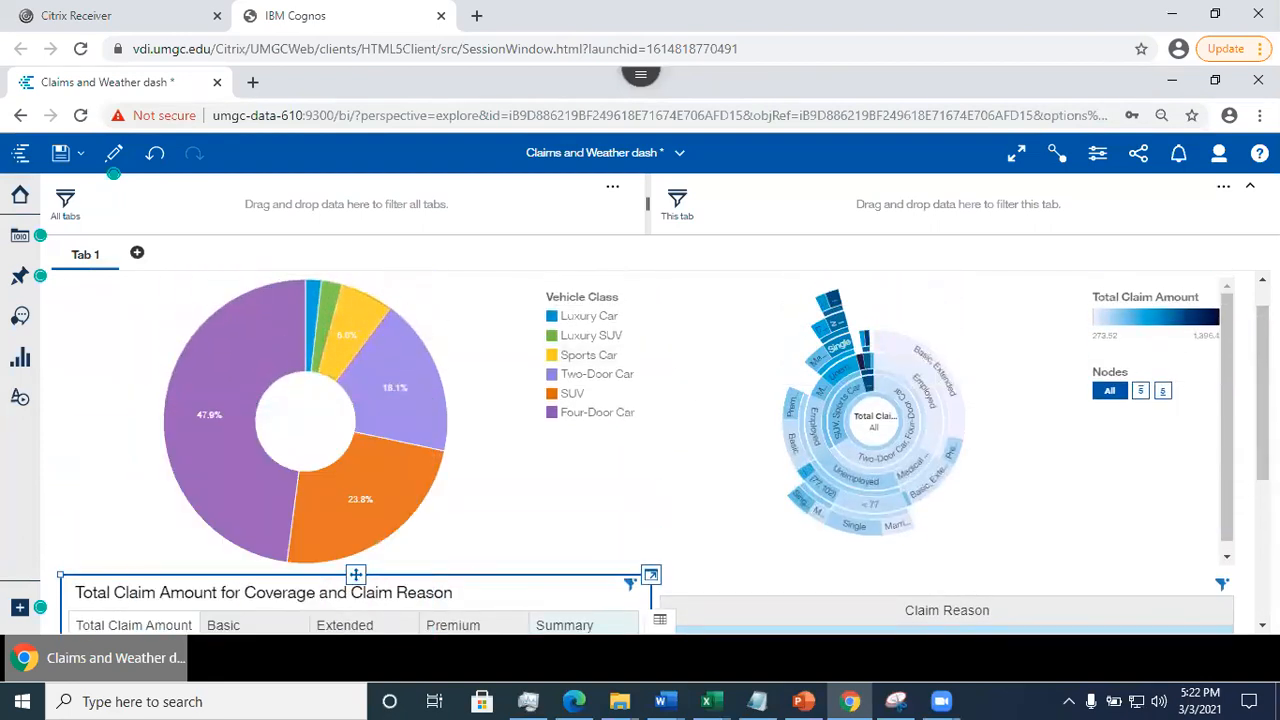
scroll(1043, 380, down, 5)
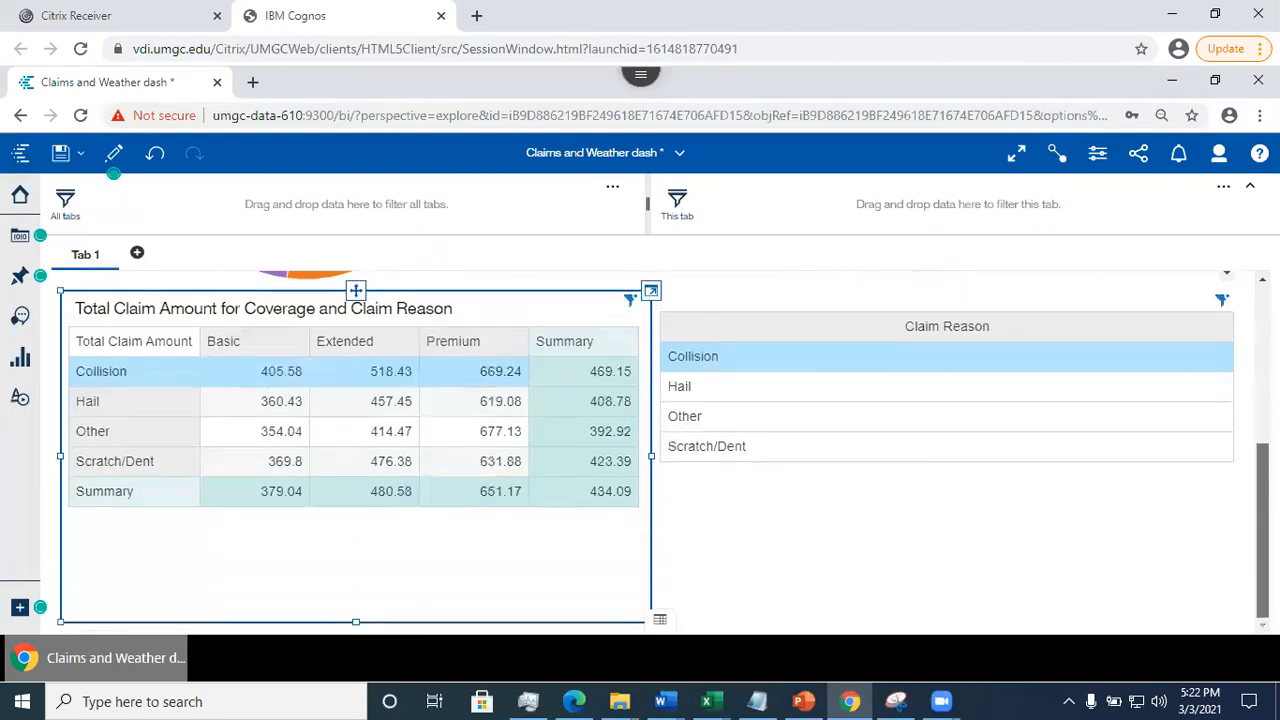
- Remove the Collision filter from the Claim Reason list and examine its effect on the donut, decision tree and crosstab
click(1222, 301)
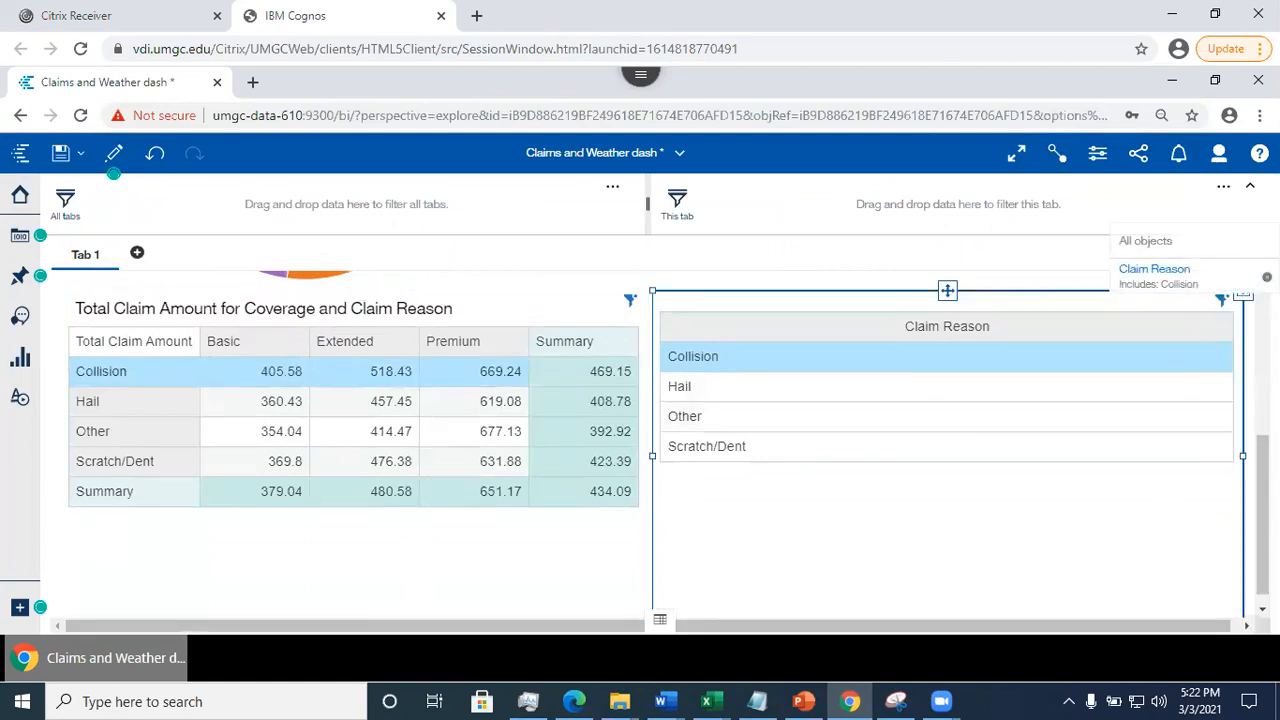
click(1267, 277)
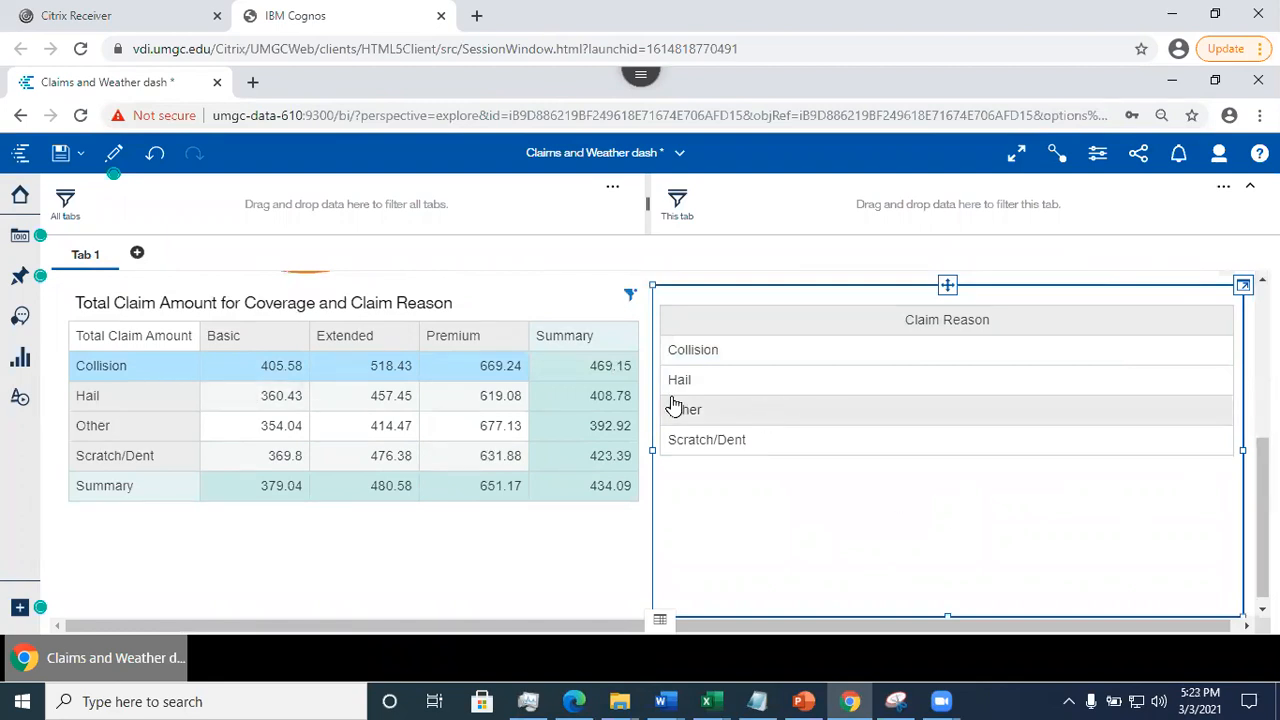
scroll(263, 343, up, 5)
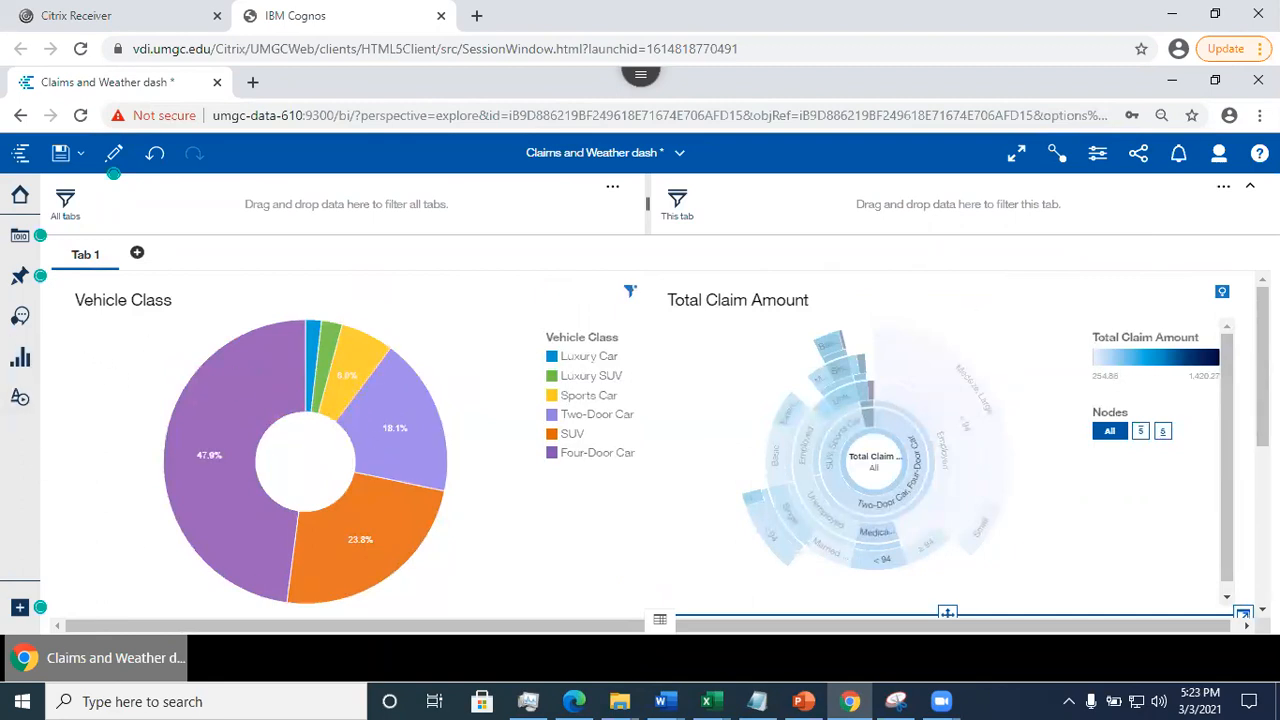
scroll(318, 414, down, 3)
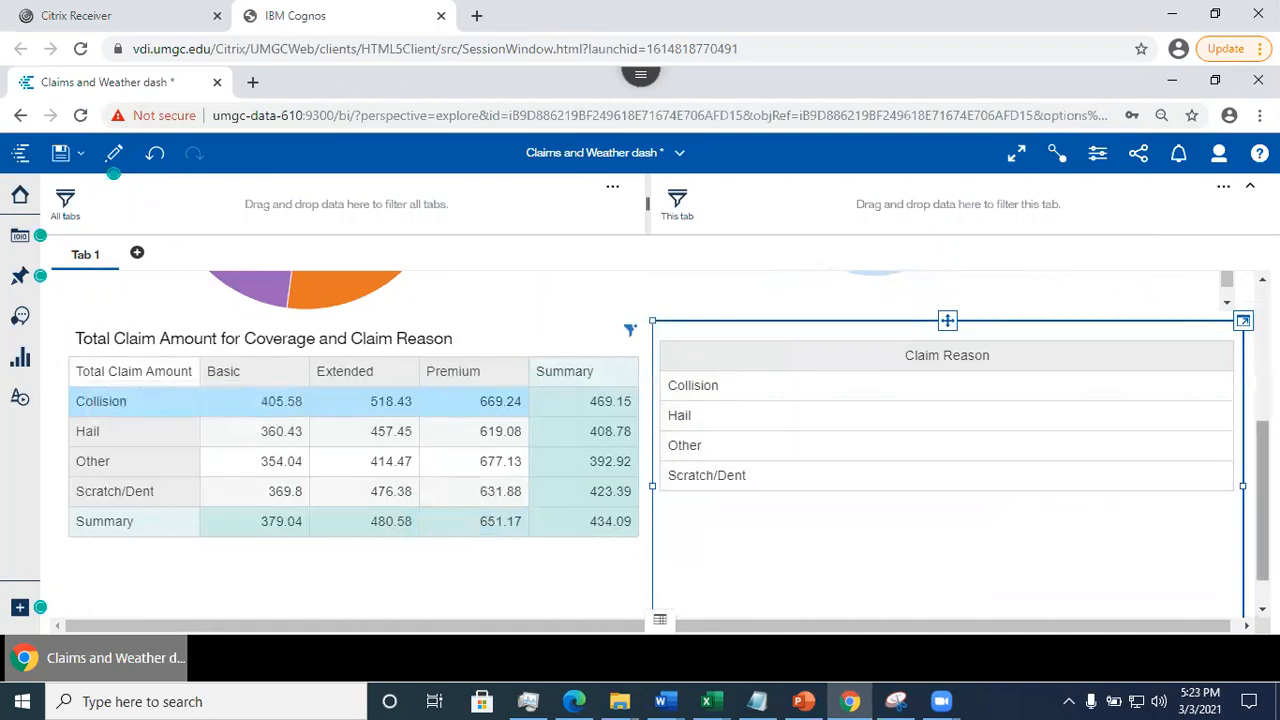
scroll(660, 440, up, 3)
scroll(660, 440, down, 3)
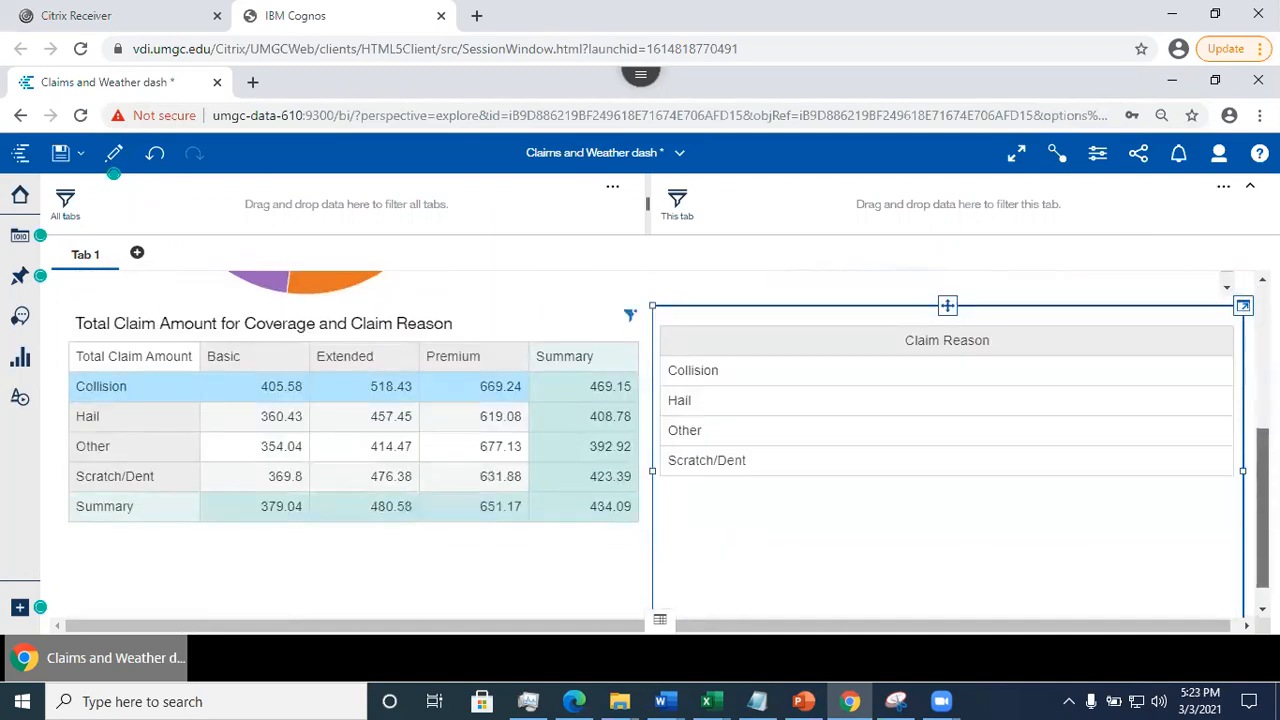
scroll(880, 340, up, 2)
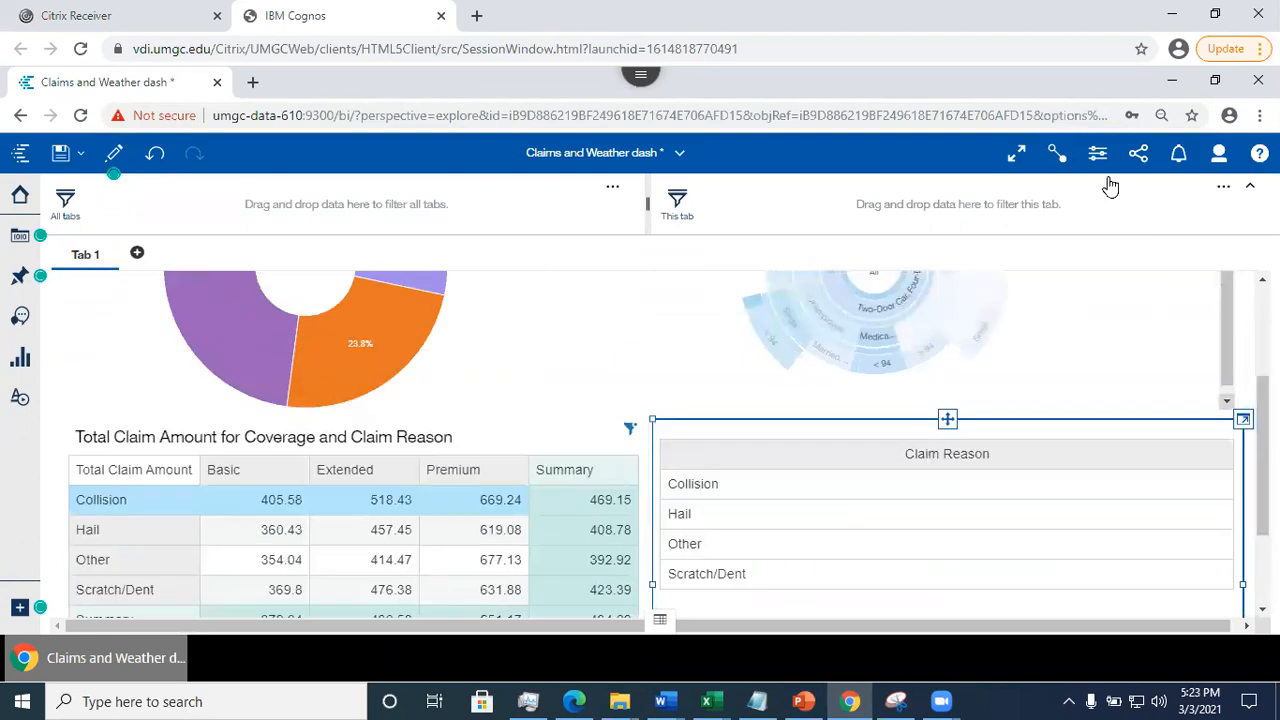
- Display the connections between the visualizations and add the Vehicle Class donut to existing connection 1
click(1057, 155)
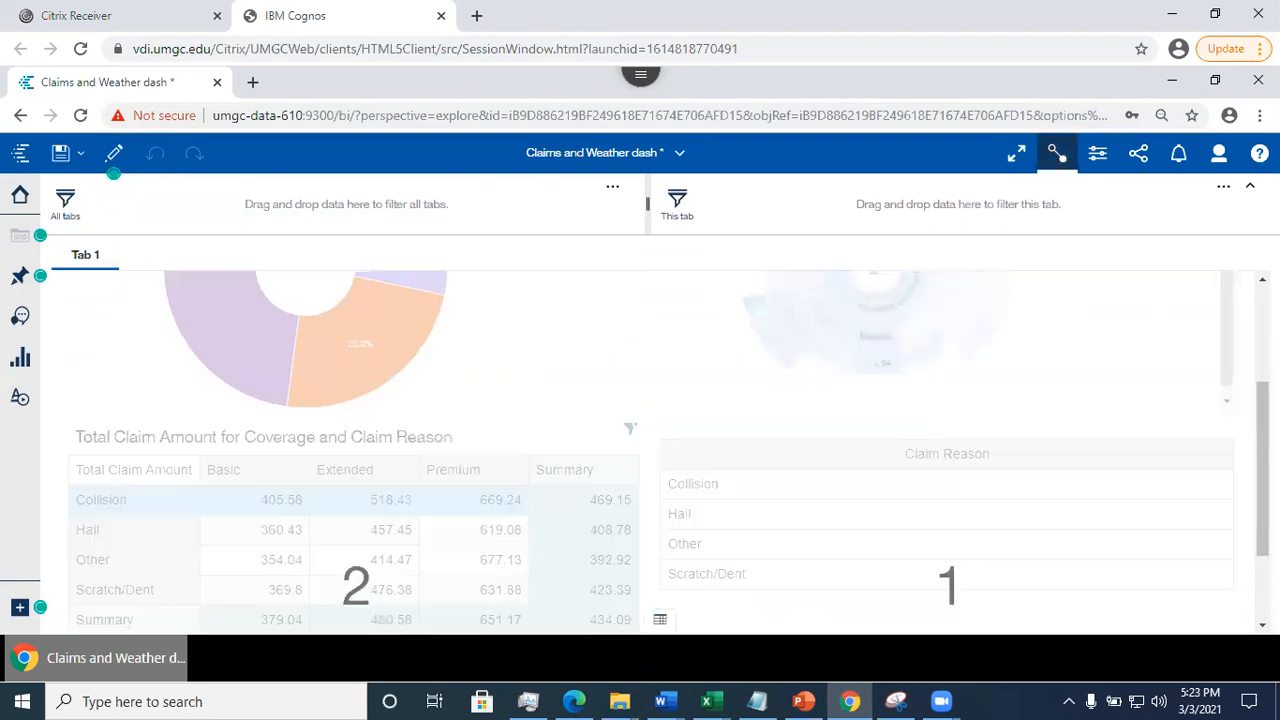
scroll(829, 420, down, 2)
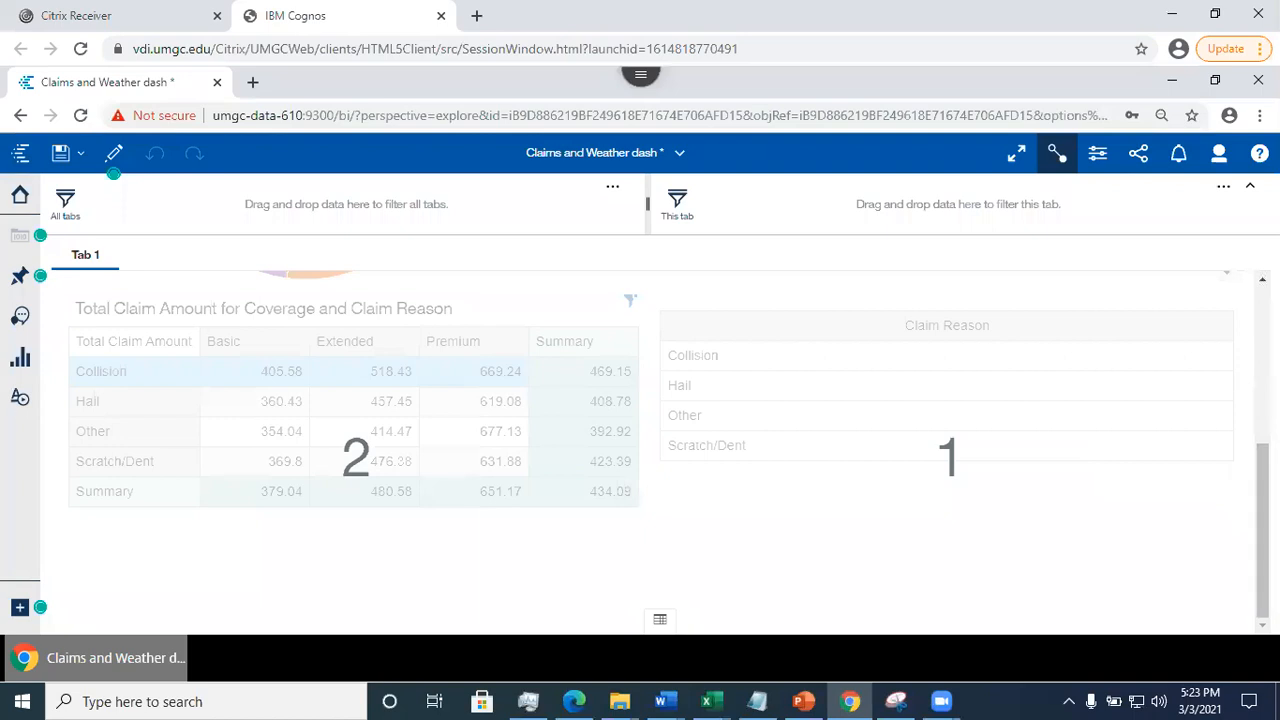
drag(1262, 474, 1262, 357)
click(451, 477)
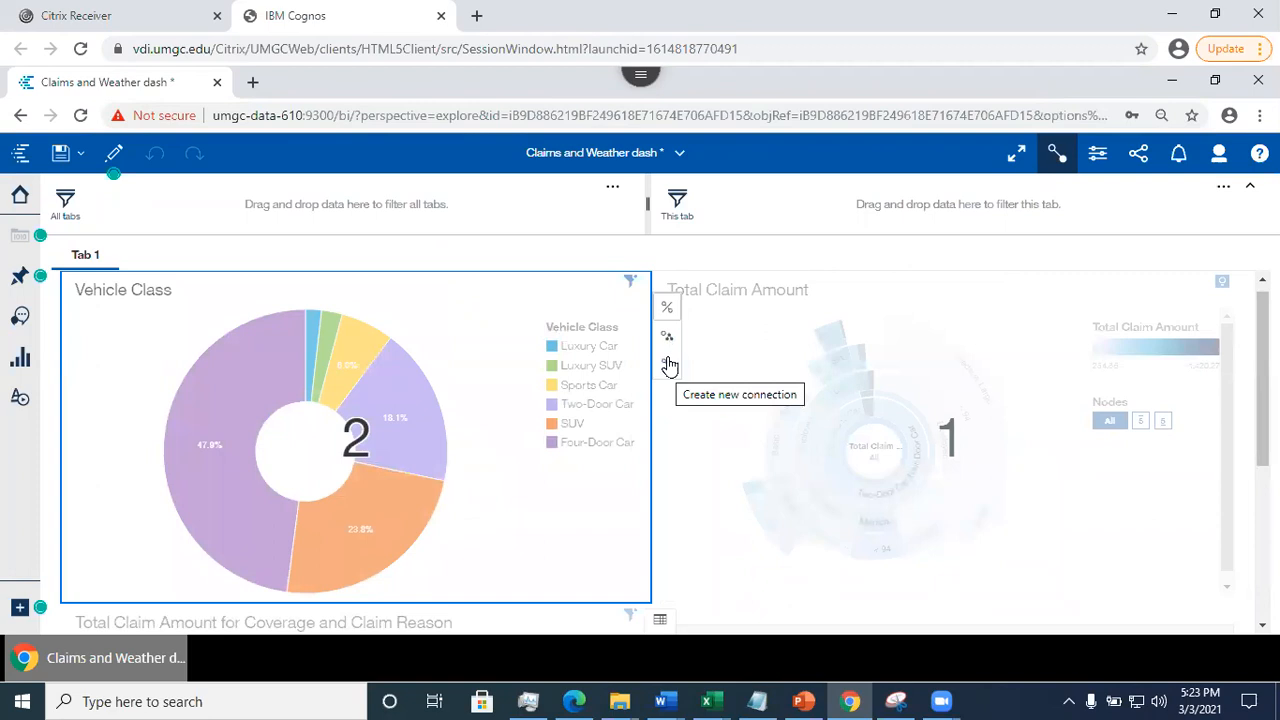
click(669, 343)
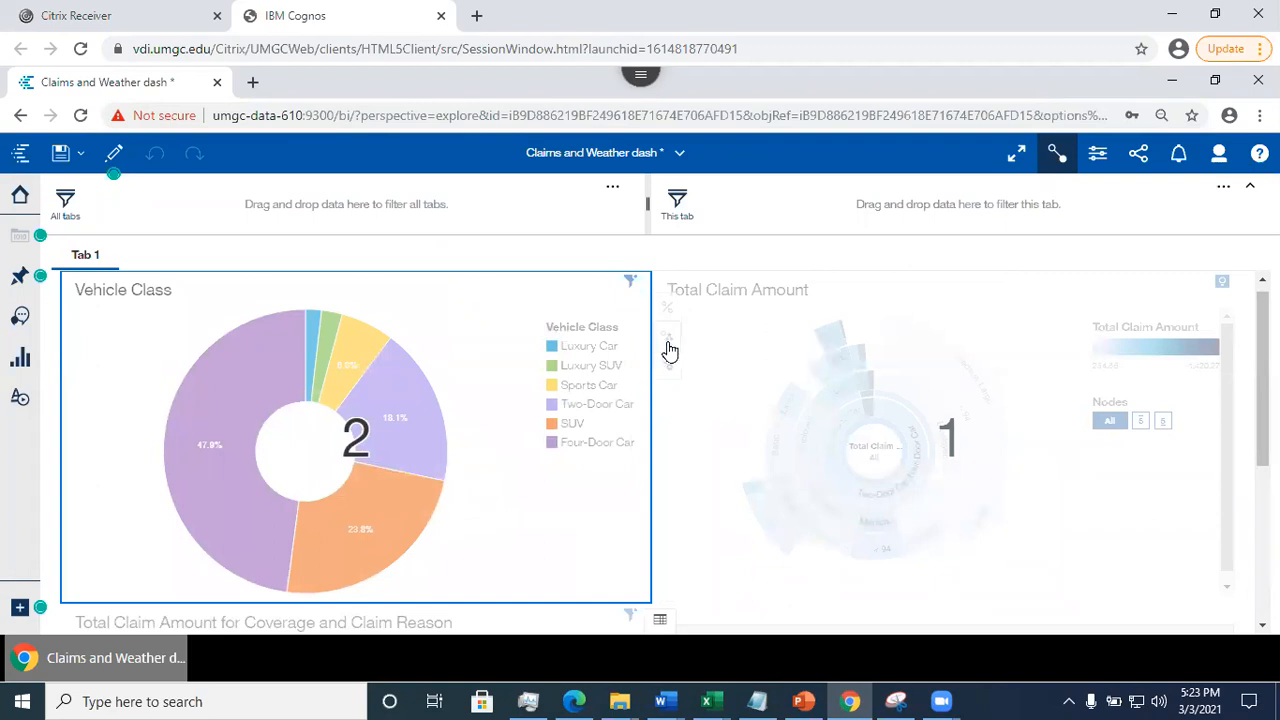
click(702, 357)
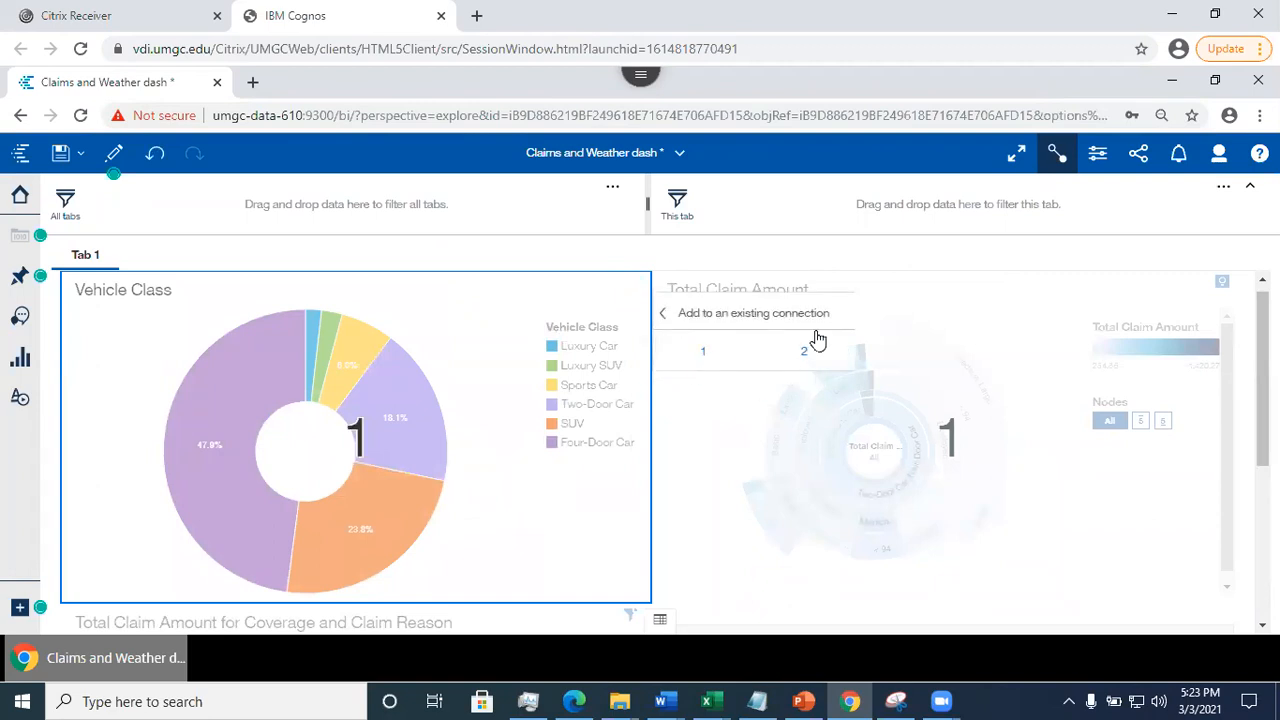
- Add the Total Claim Amount for Coverage and Claim Reason crosstab to existing connection 1 and check the upper panels' connection numbers
drag(1262, 378, 1262, 532)
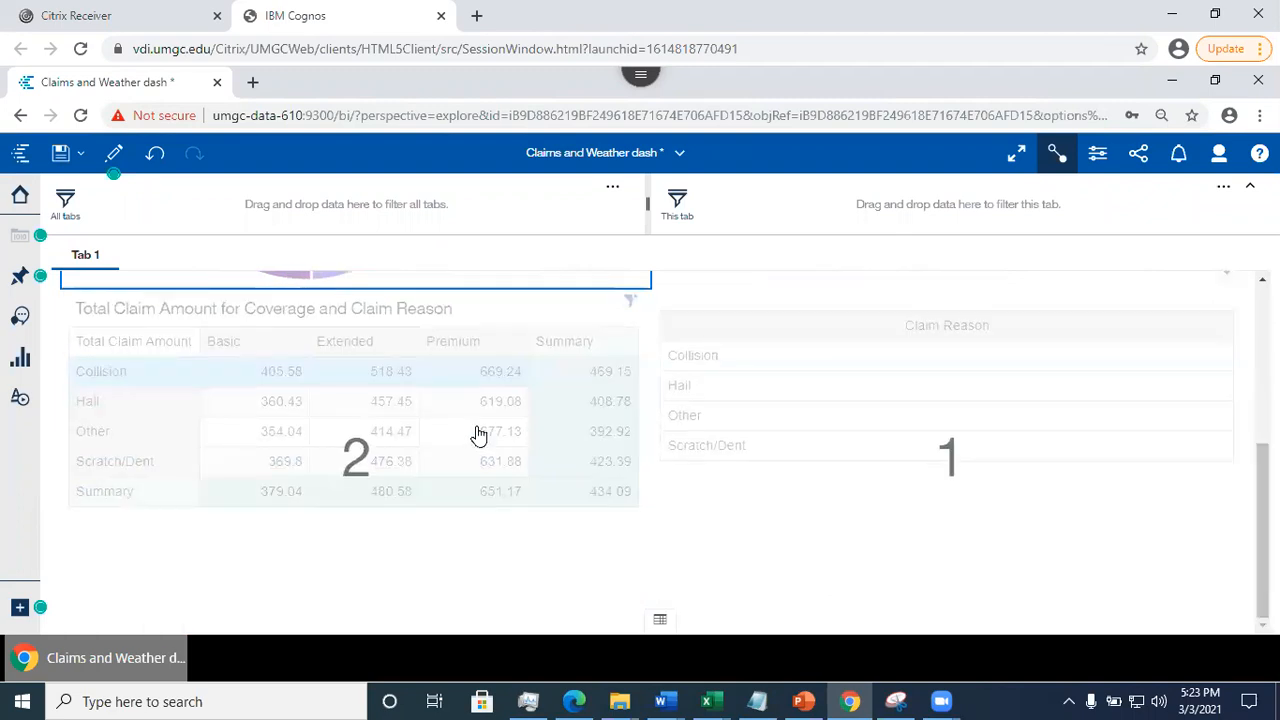
click(434, 437)
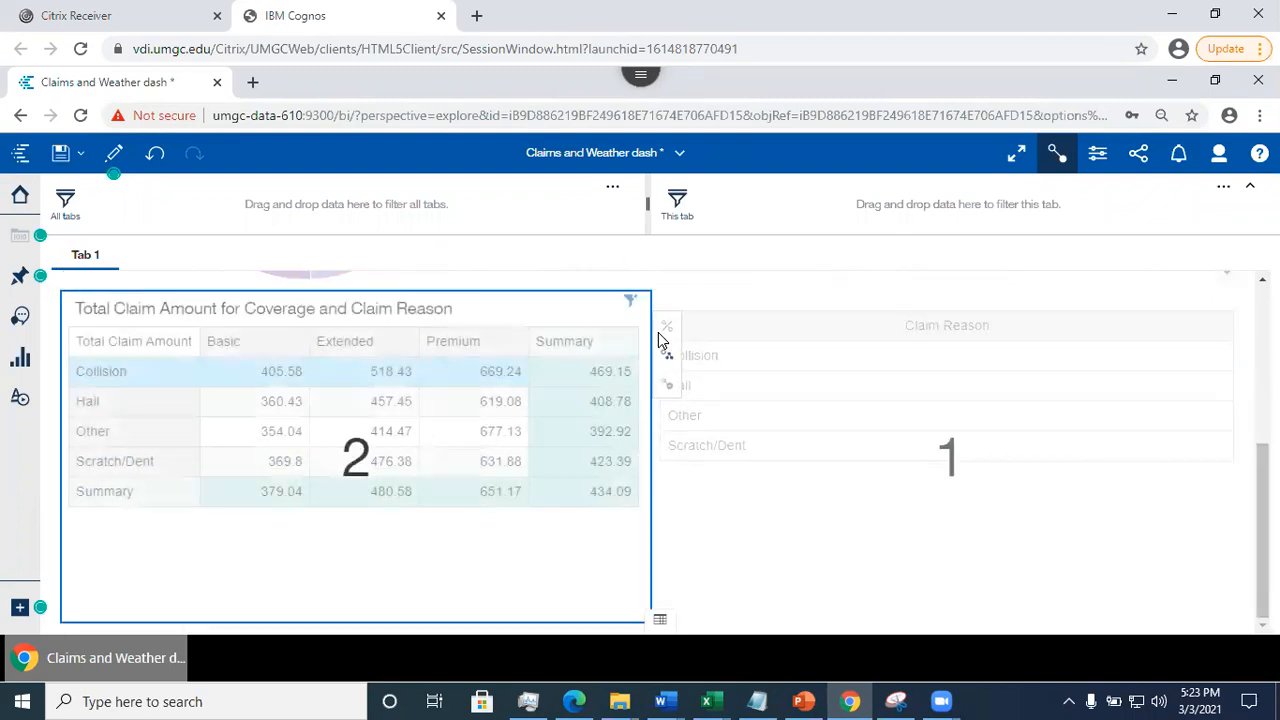
click(668, 360)
click(698, 370)
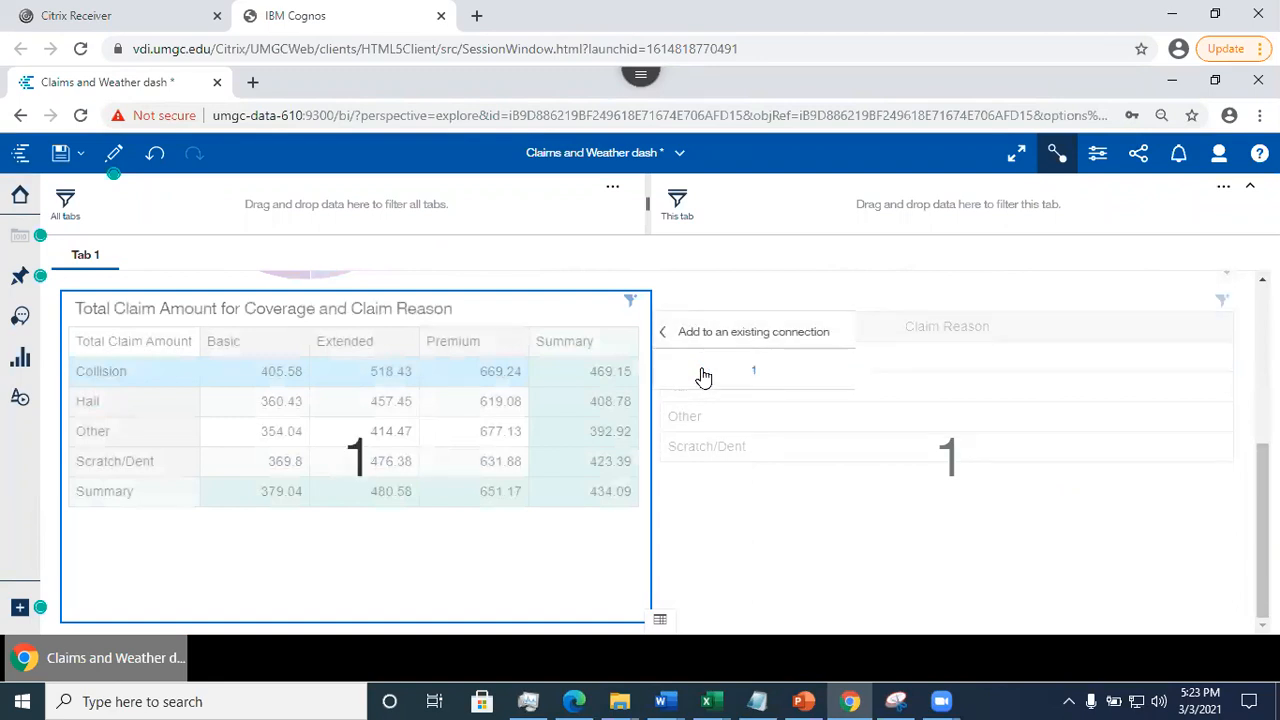
scroll(740, 283, up, 3)
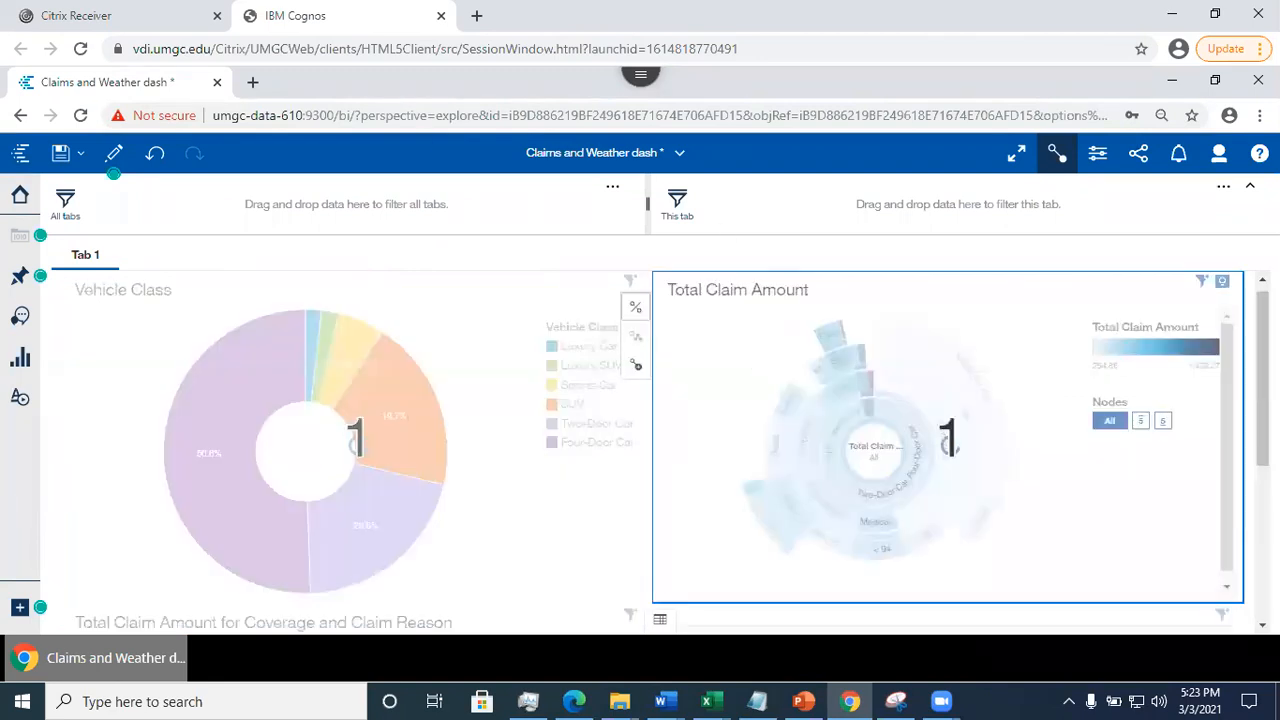
- Leave the connections view, hide the filter areas, and add a second dashboard tab using the four-panel template
click(1057, 155)
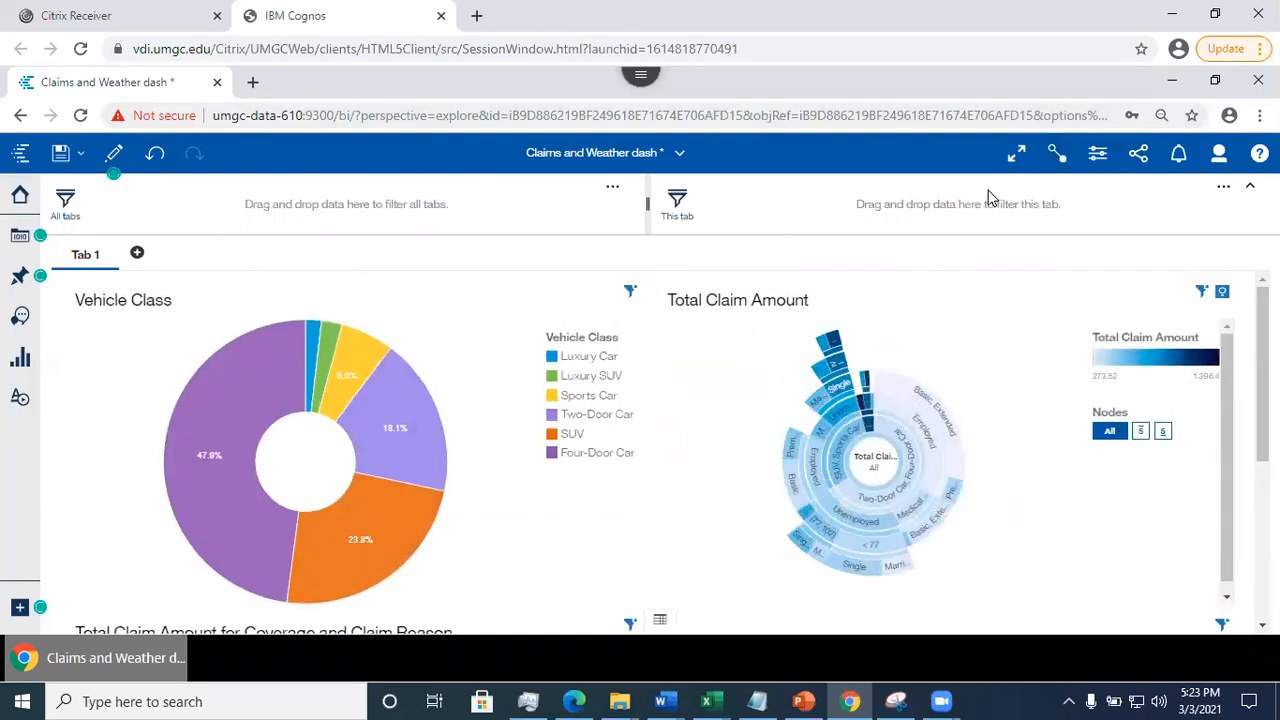
click(1250, 186)
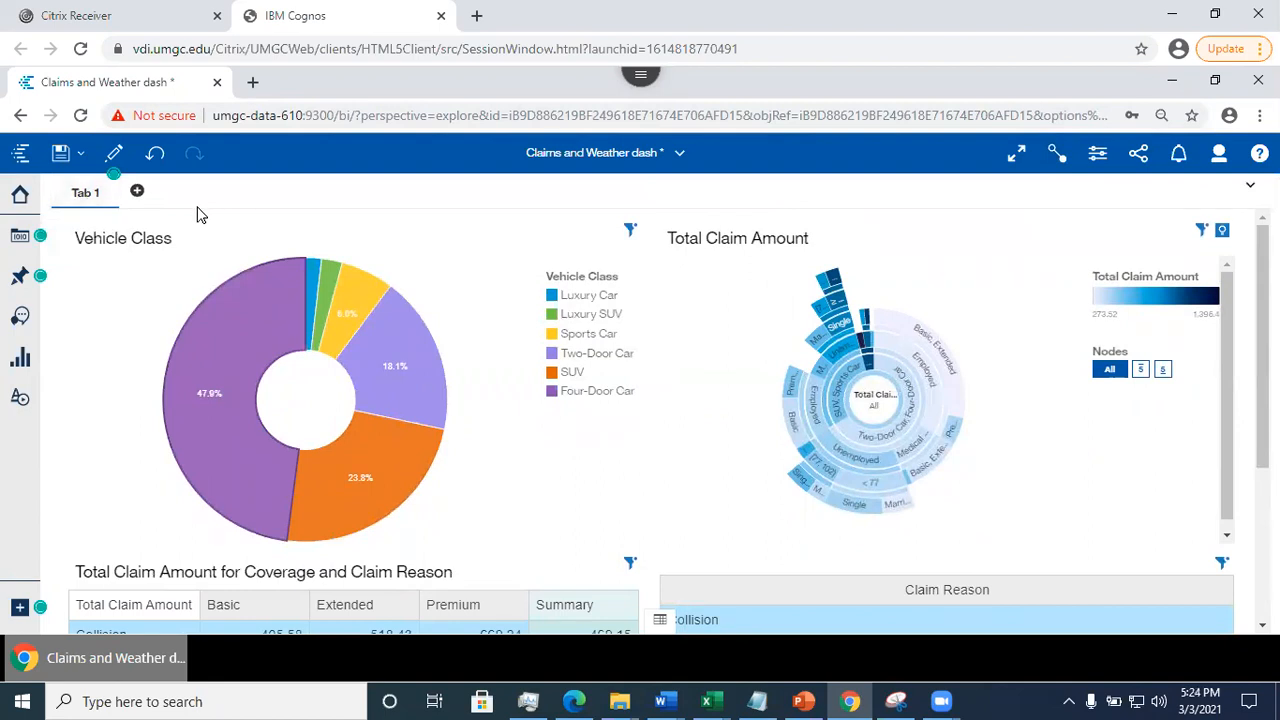
click(138, 192)
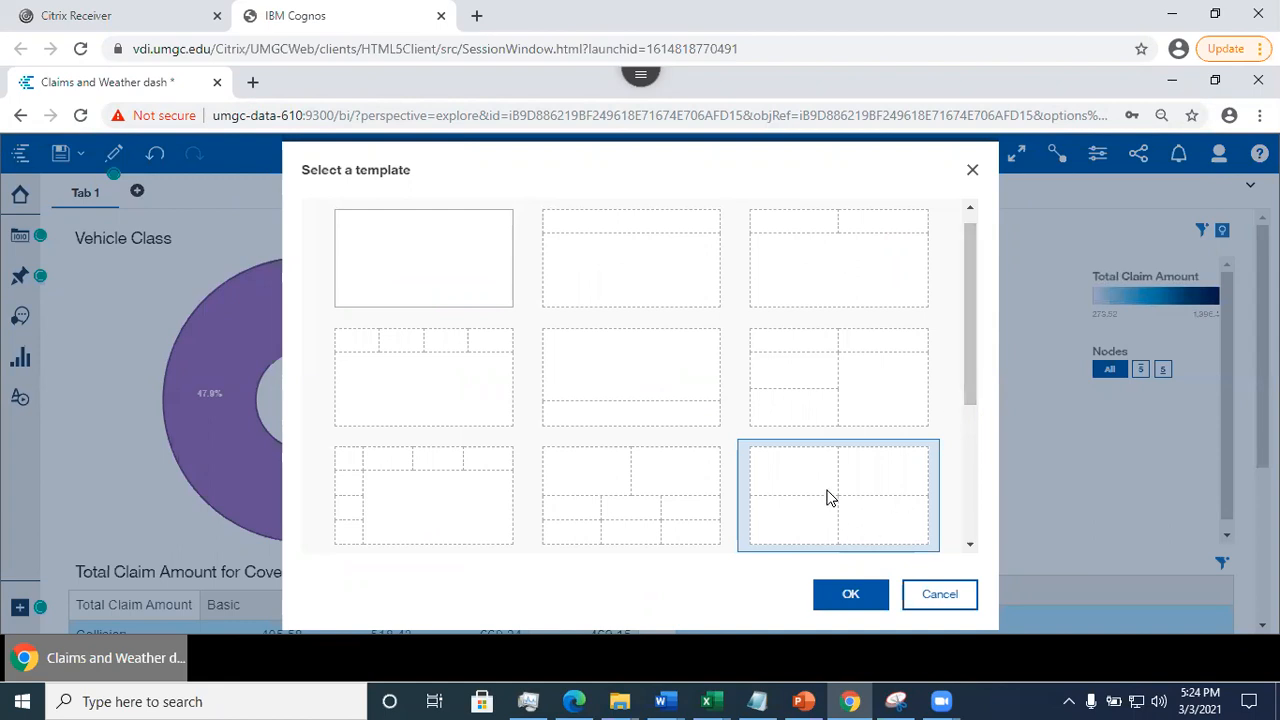
click(846, 598)
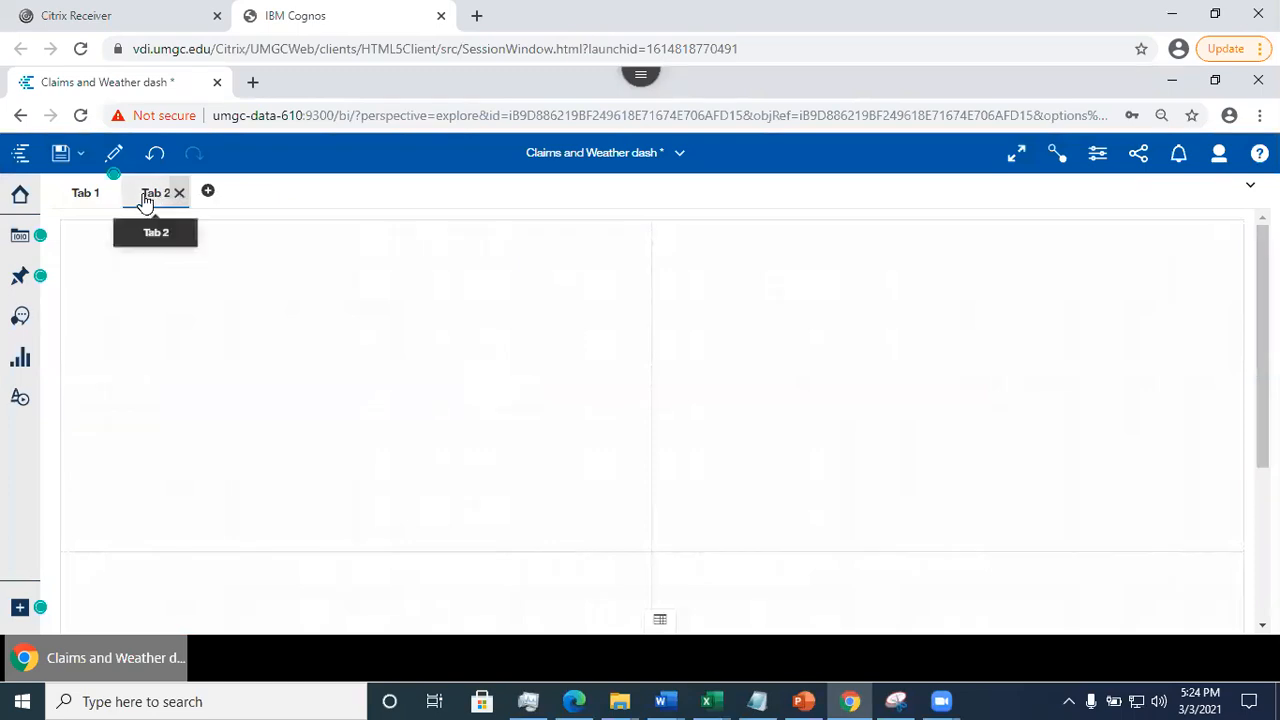
click(145, 202)
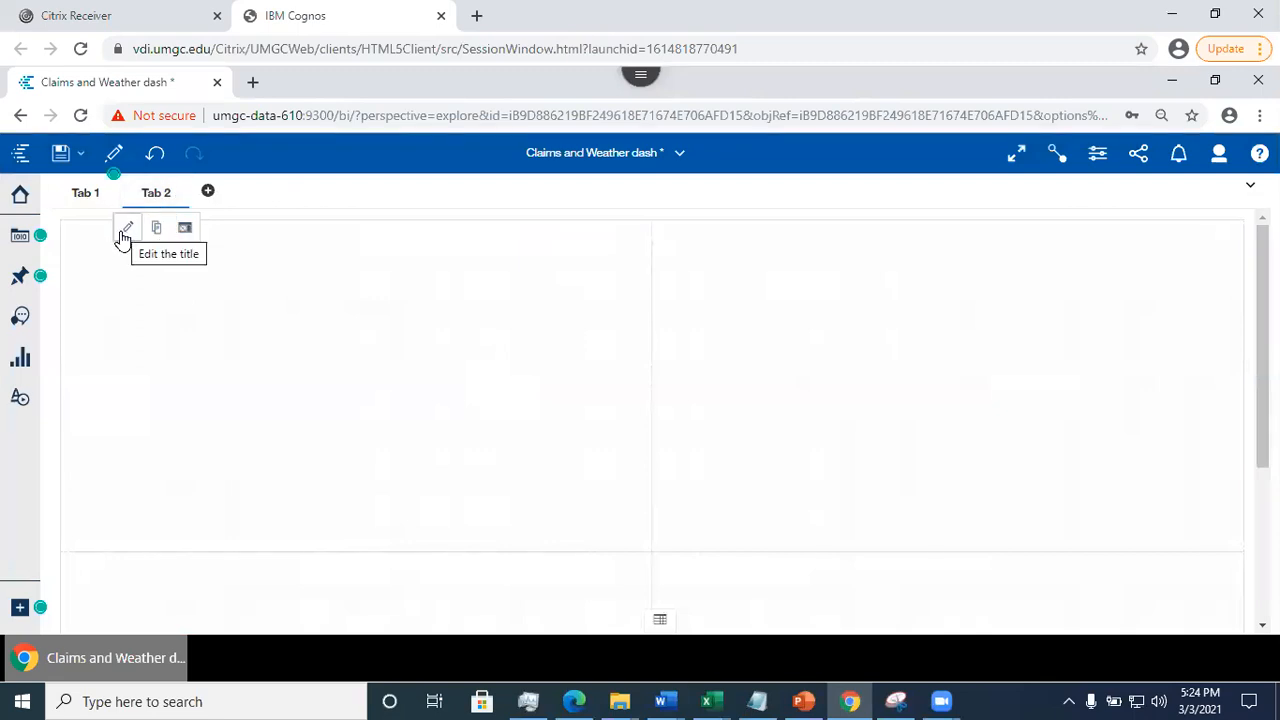
click(185, 230)
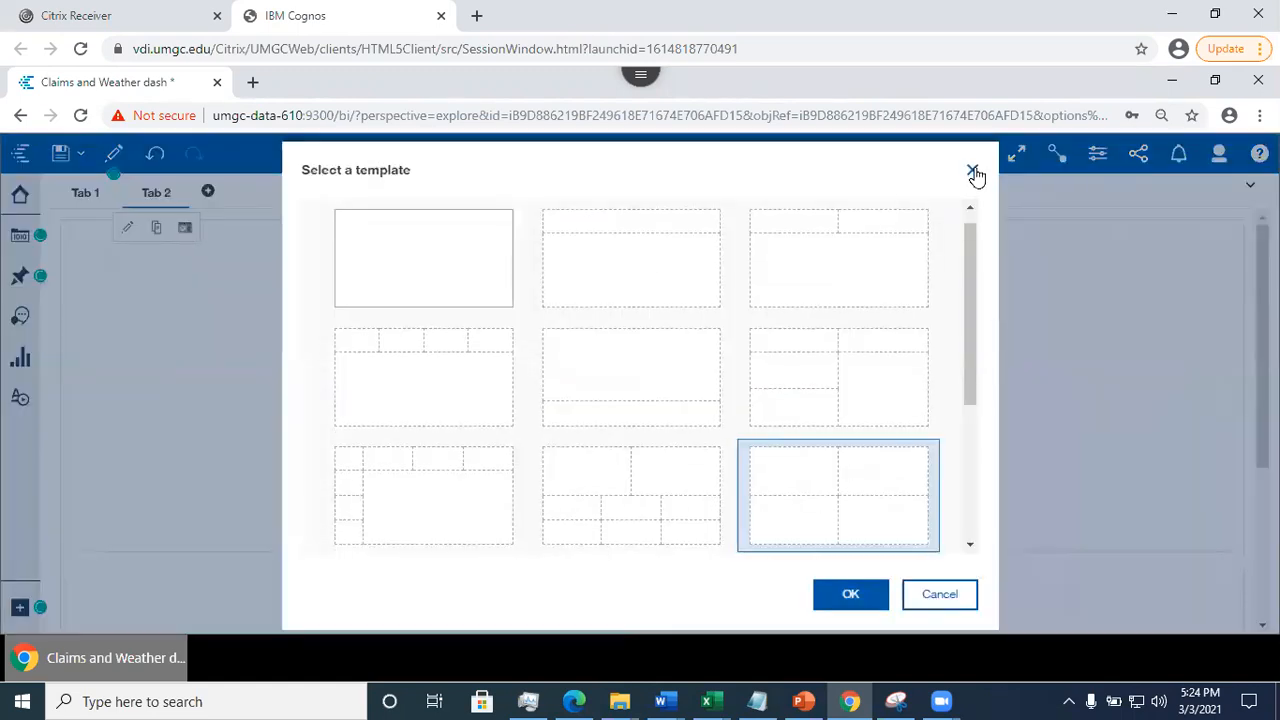
click(973, 173)
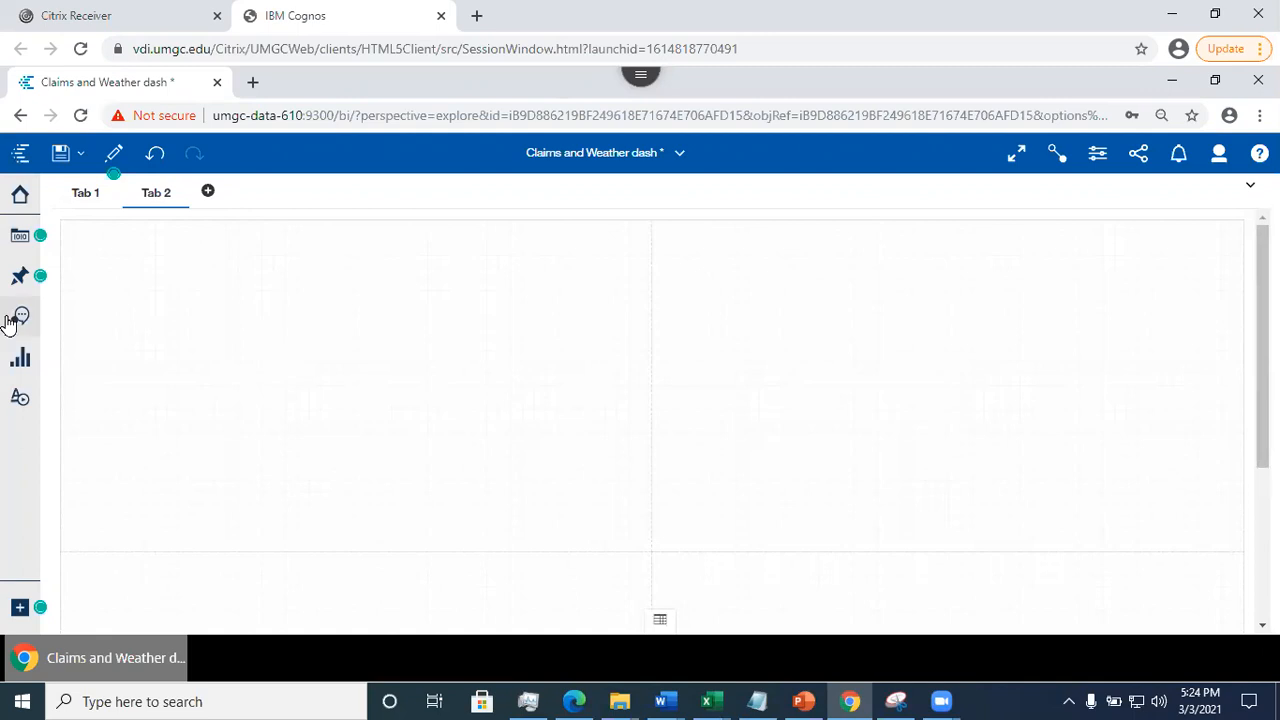
- Copy the Claim Reason list from Tab 1 onto Tab 2 and place it in the lower-left panel
click(83, 195)
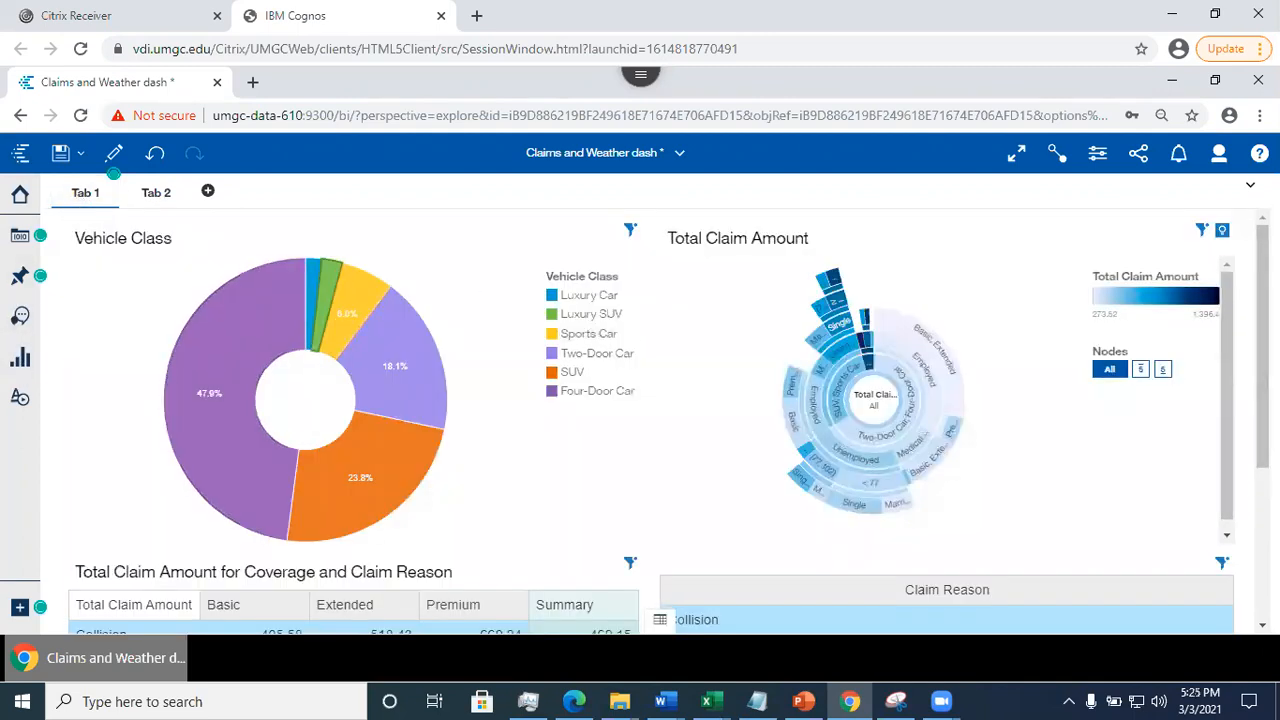
scroll(851, 400, down, 5)
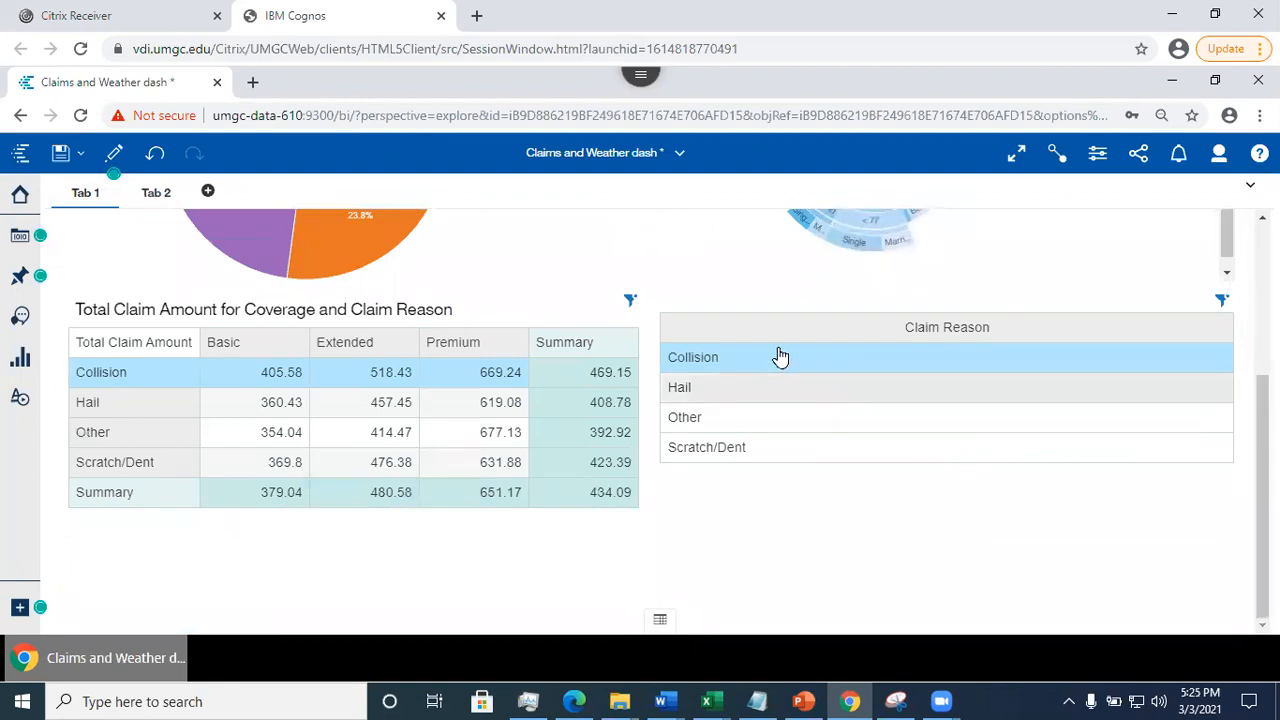
click(731, 325)
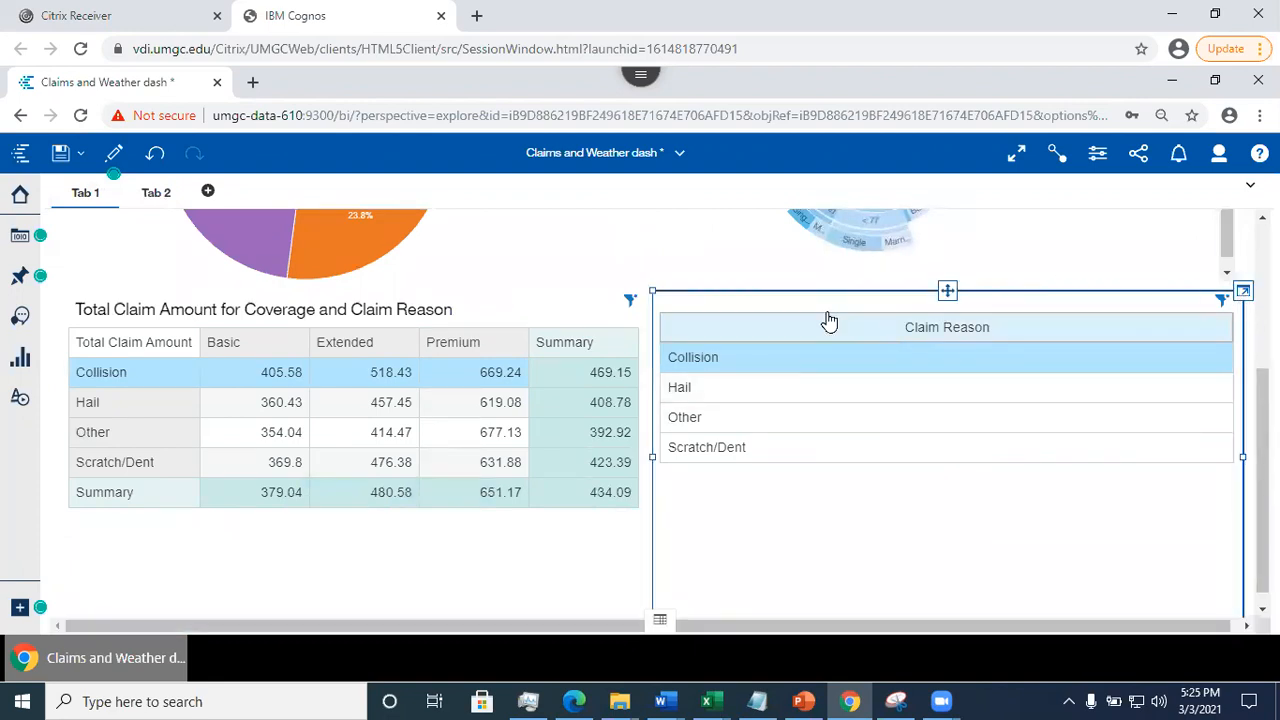
key(ctrl+c)
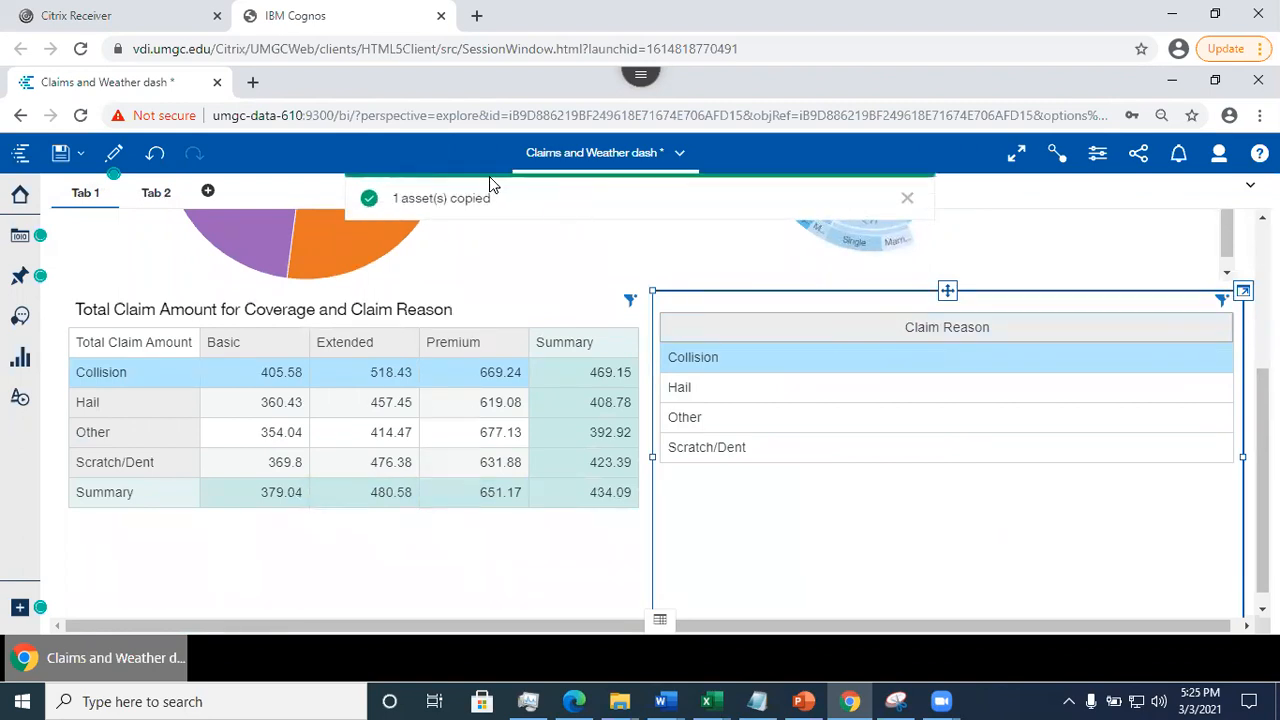
click(142, 200)
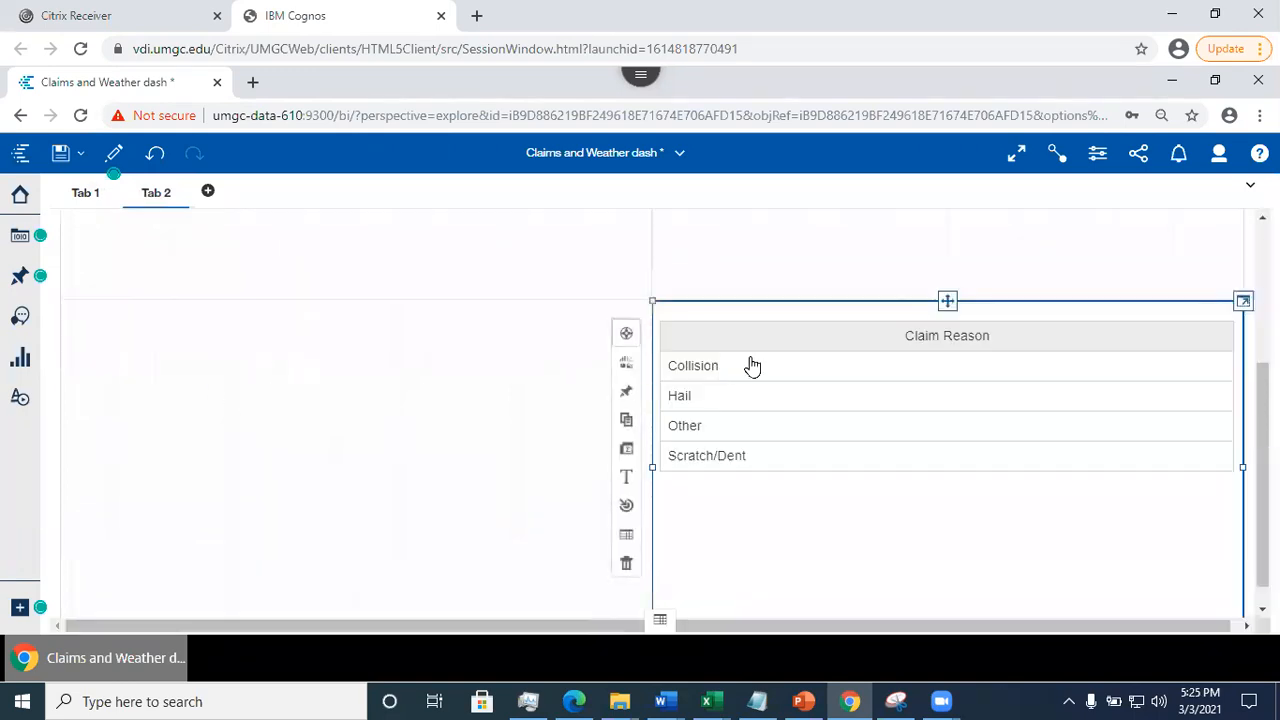
drag(947, 297, 358, 450)
drag(1262, 480, 1262, 379)
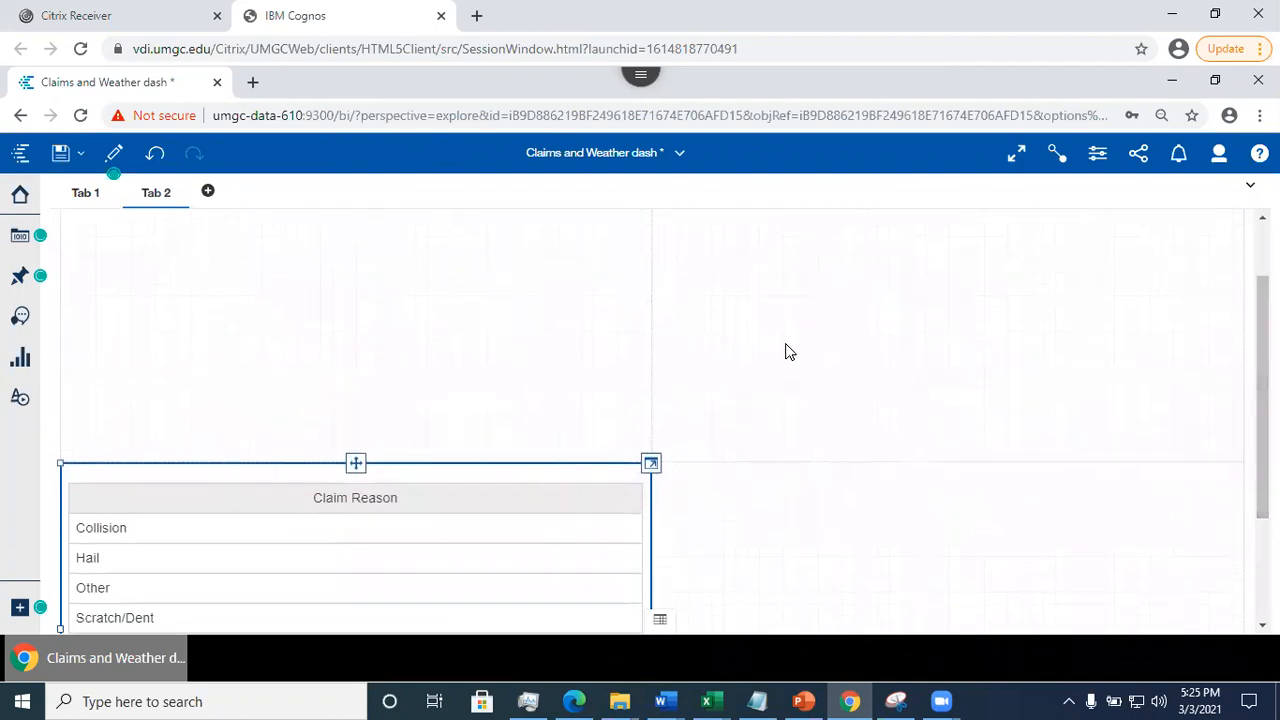
- Paste a second copy of the Claim Reason list on Tab 2 and place it in the upper-left panel
click(357, 464)
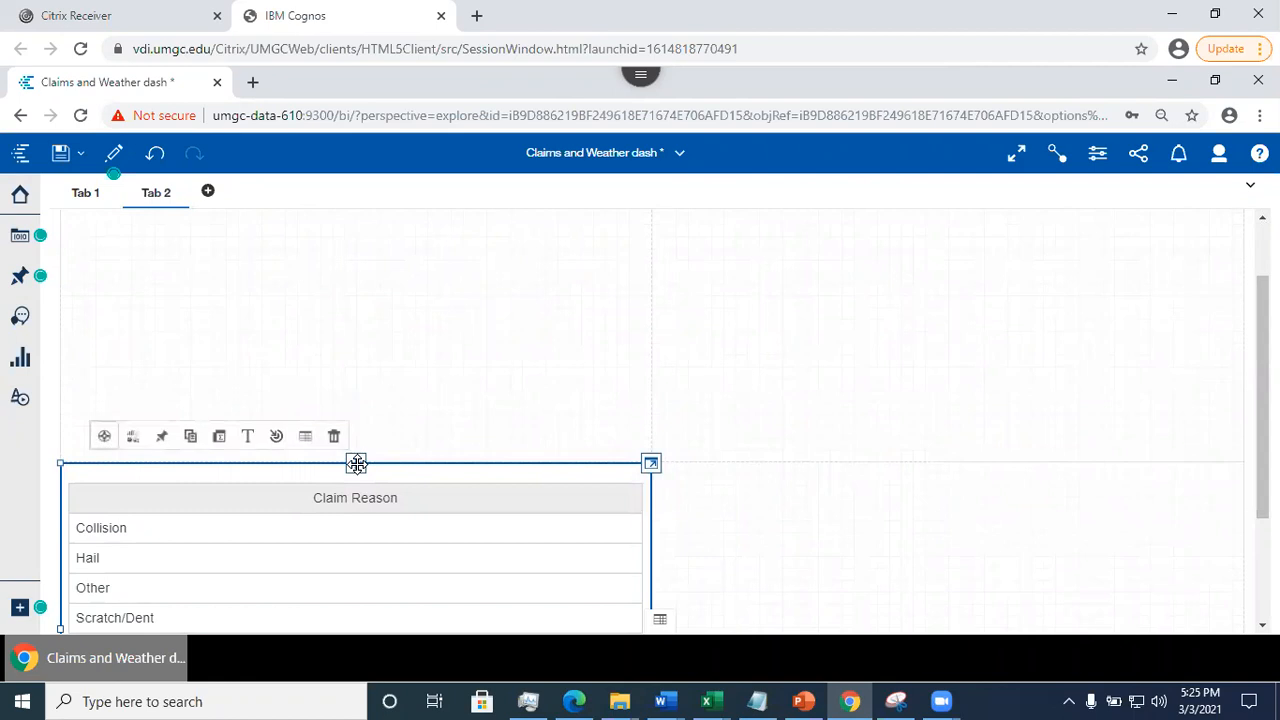
click(383, 350)
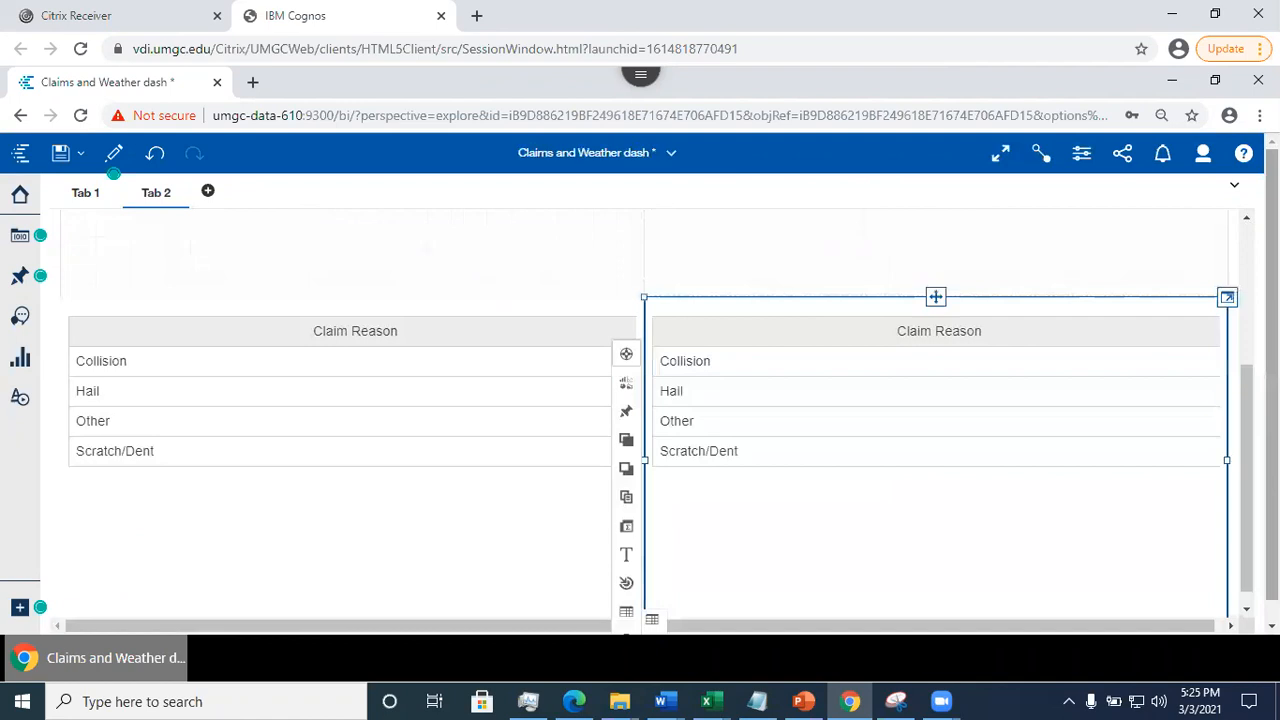
drag(934, 292, 358, 250)
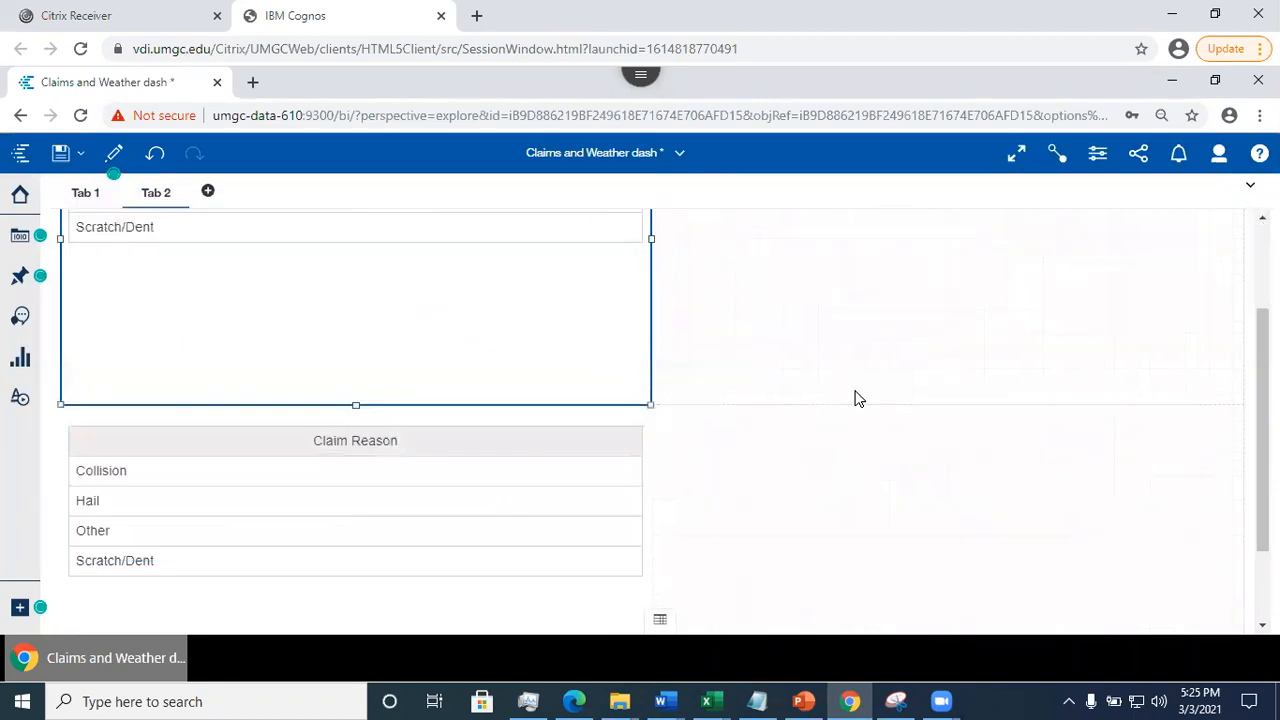
drag(1262, 400, 1262, 316)
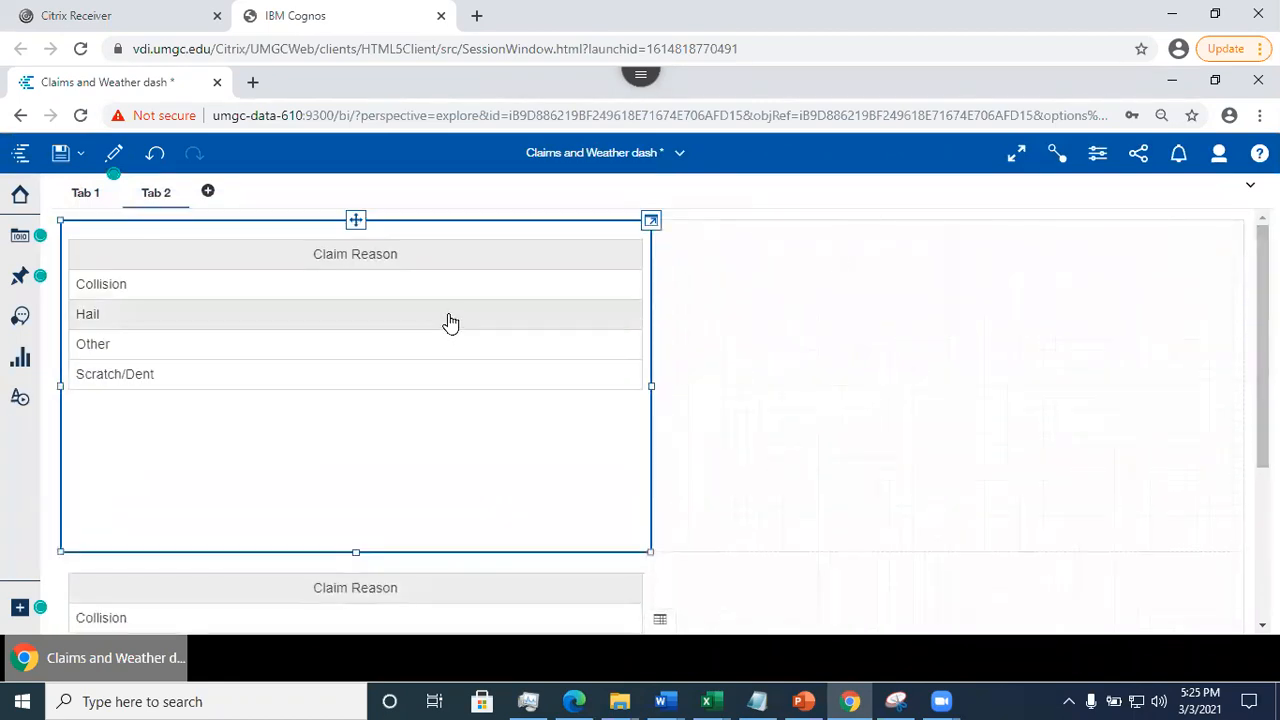
- Expand the upper Claim Reason list on Tab 2 and change its visualization type to Bar
click(651, 221)
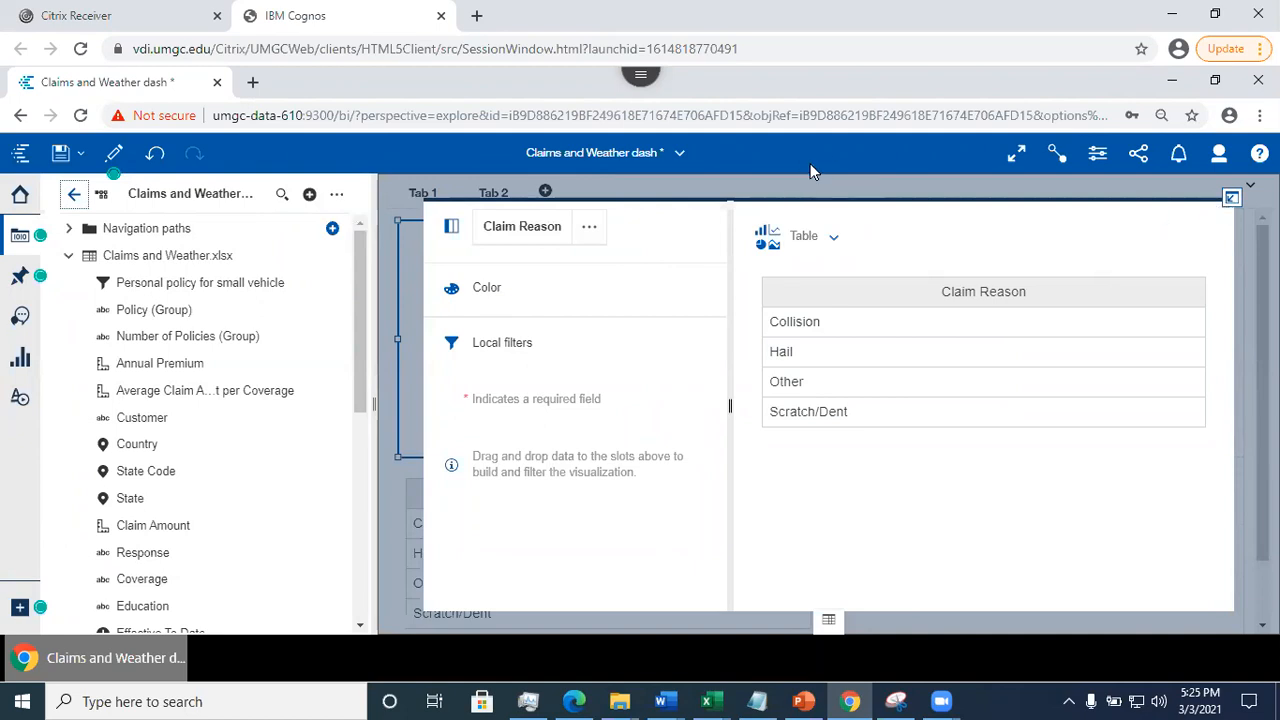
click(832, 242)
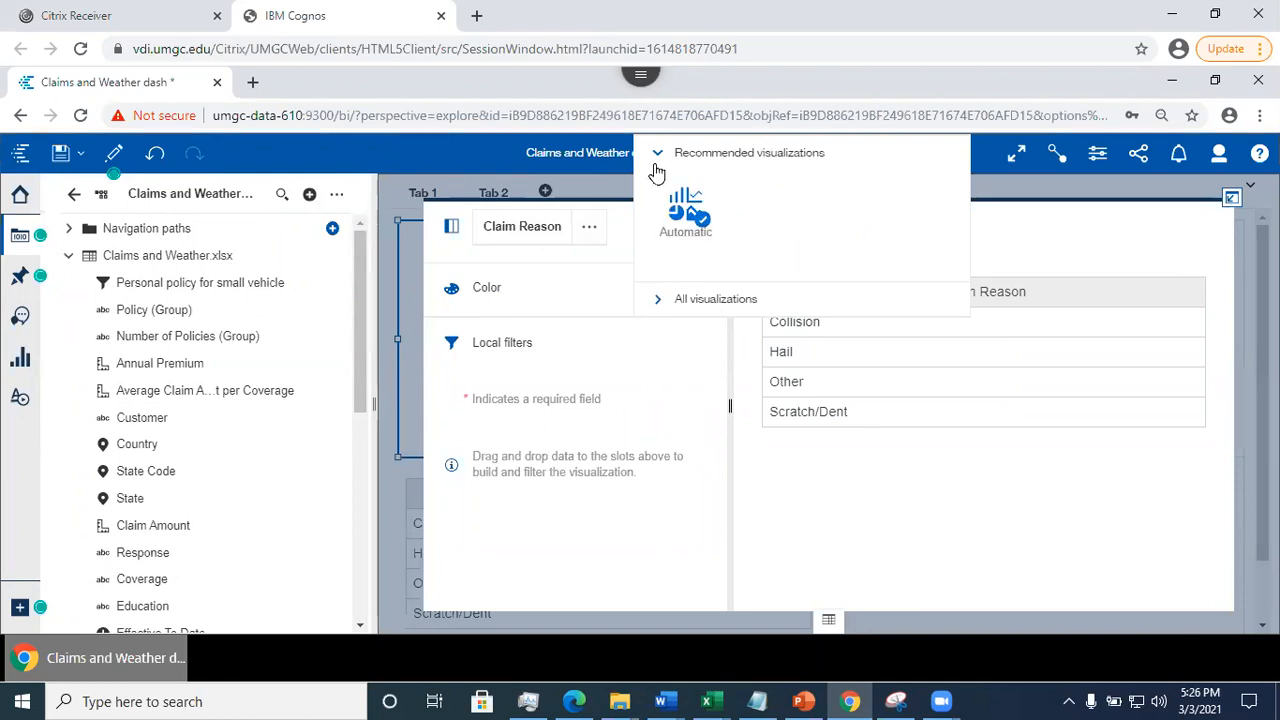
click(665, 302)
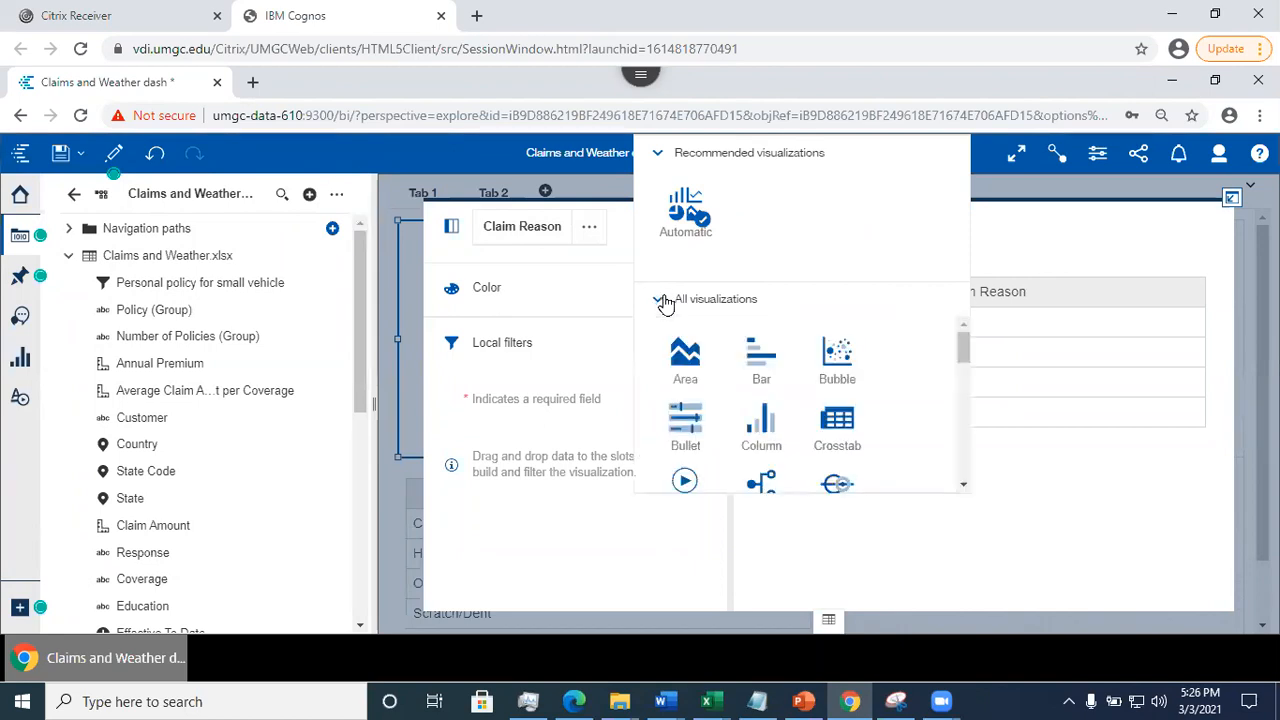
click(757, 357)
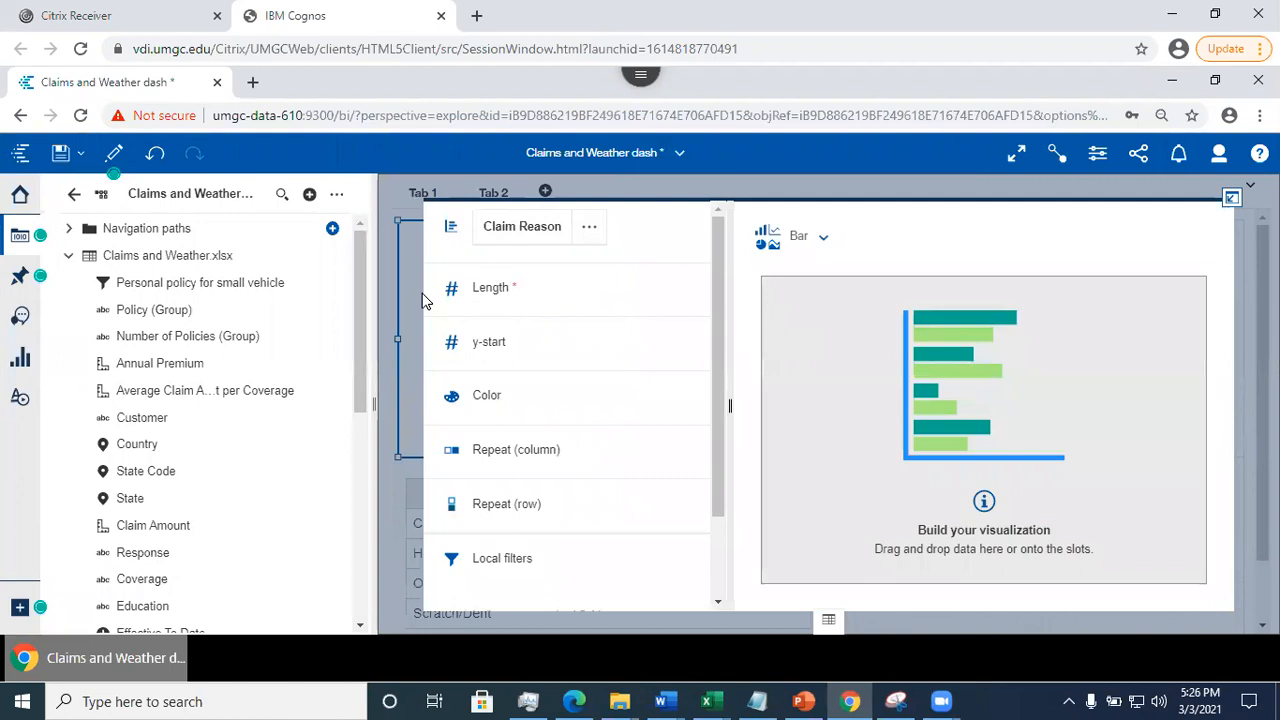
- Assign Total Claim Amount to the bar chart's Length and return to the Tab 2 layout
drag(362, 334, 366, 571)
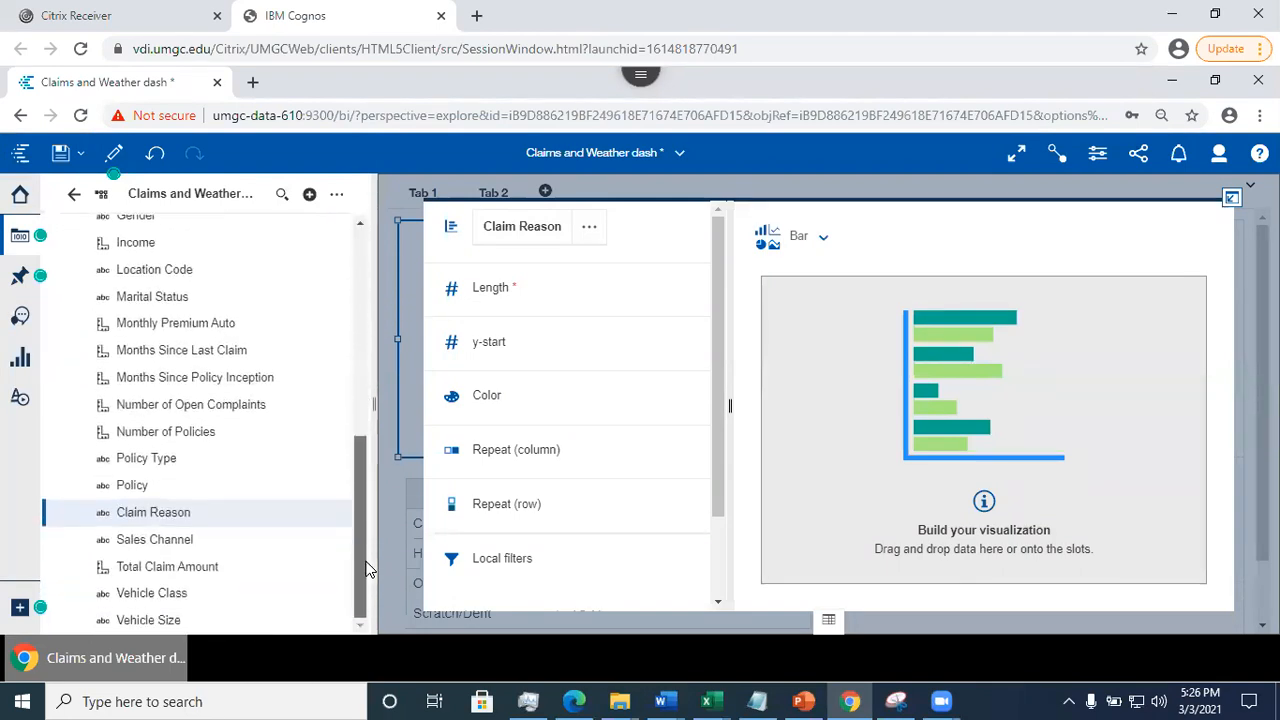
drag(176, 567, 551, 306)
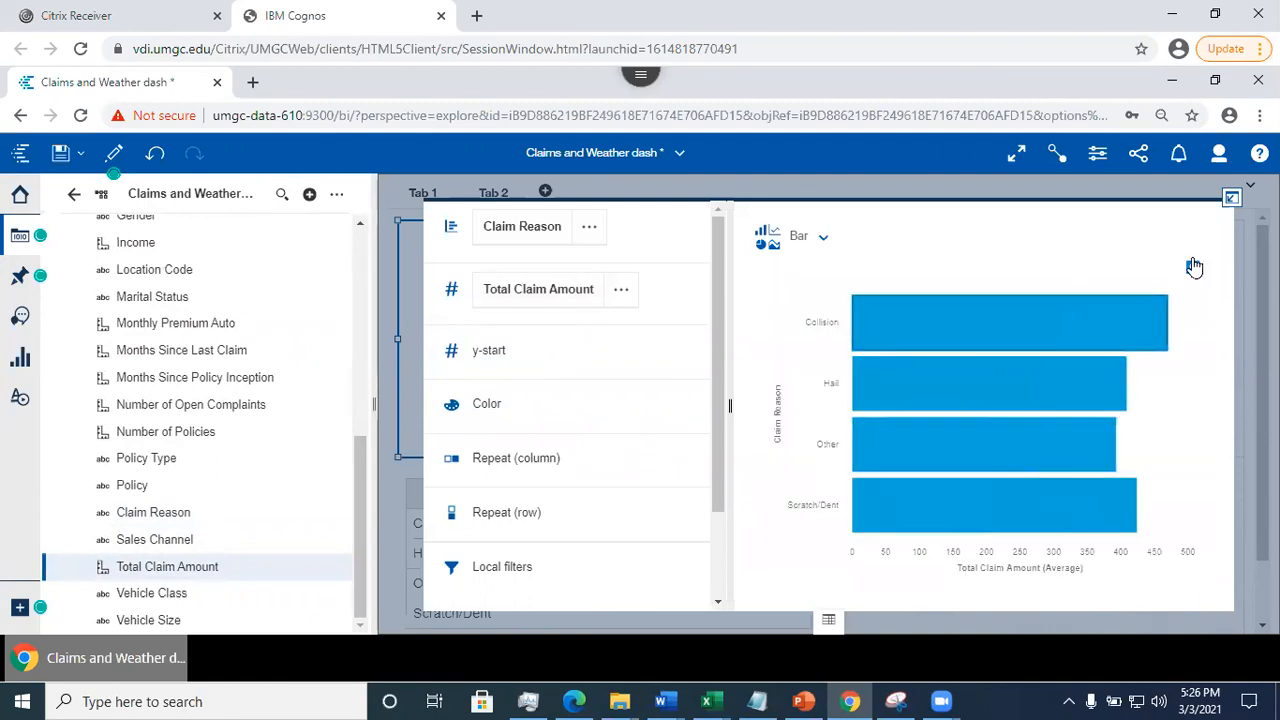
click(1232, 201)
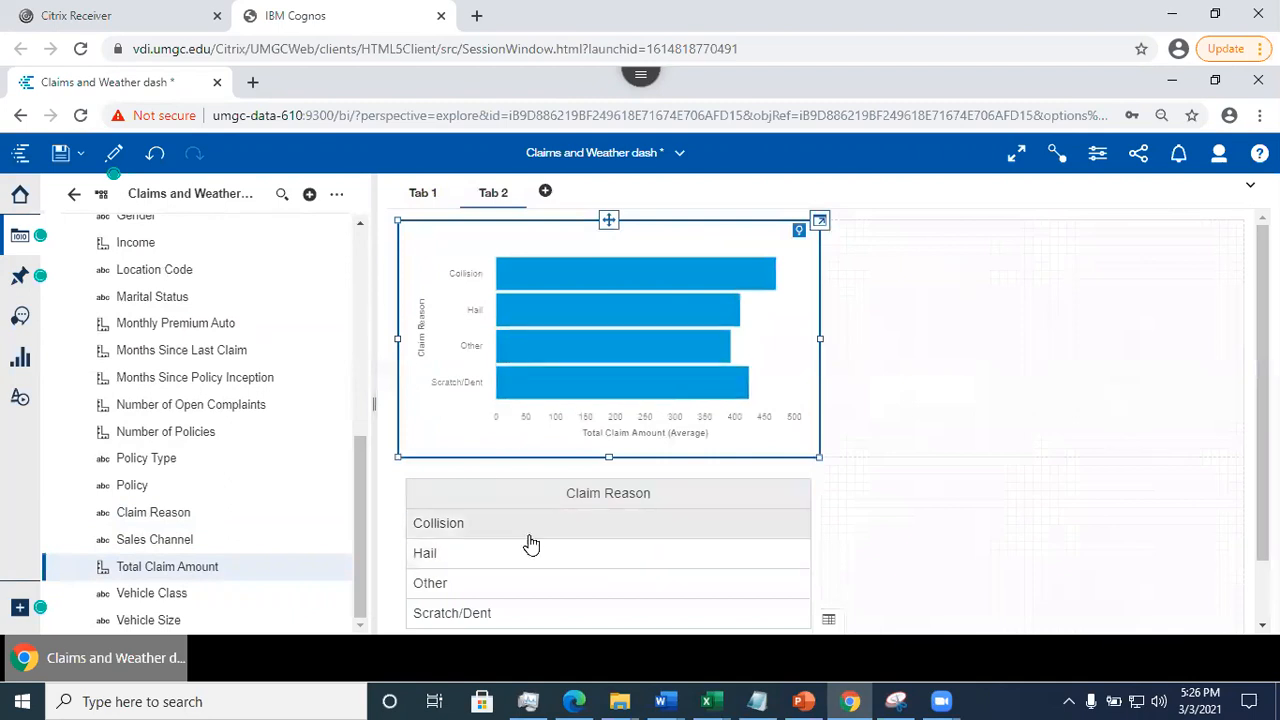
- Deselect the bar chart, look over the Tab 2 panels, and save the Claims and Weather dashboard
click(1241, 411)
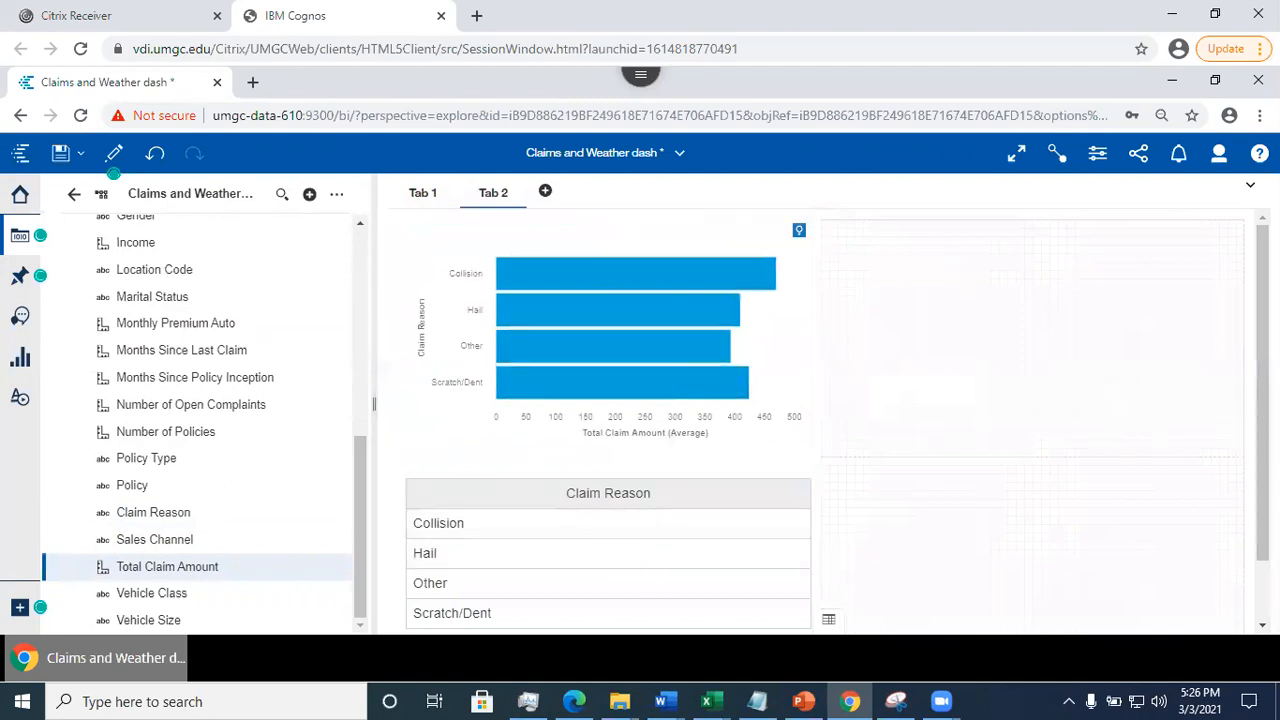
scroll(1241, 411, down, 2)
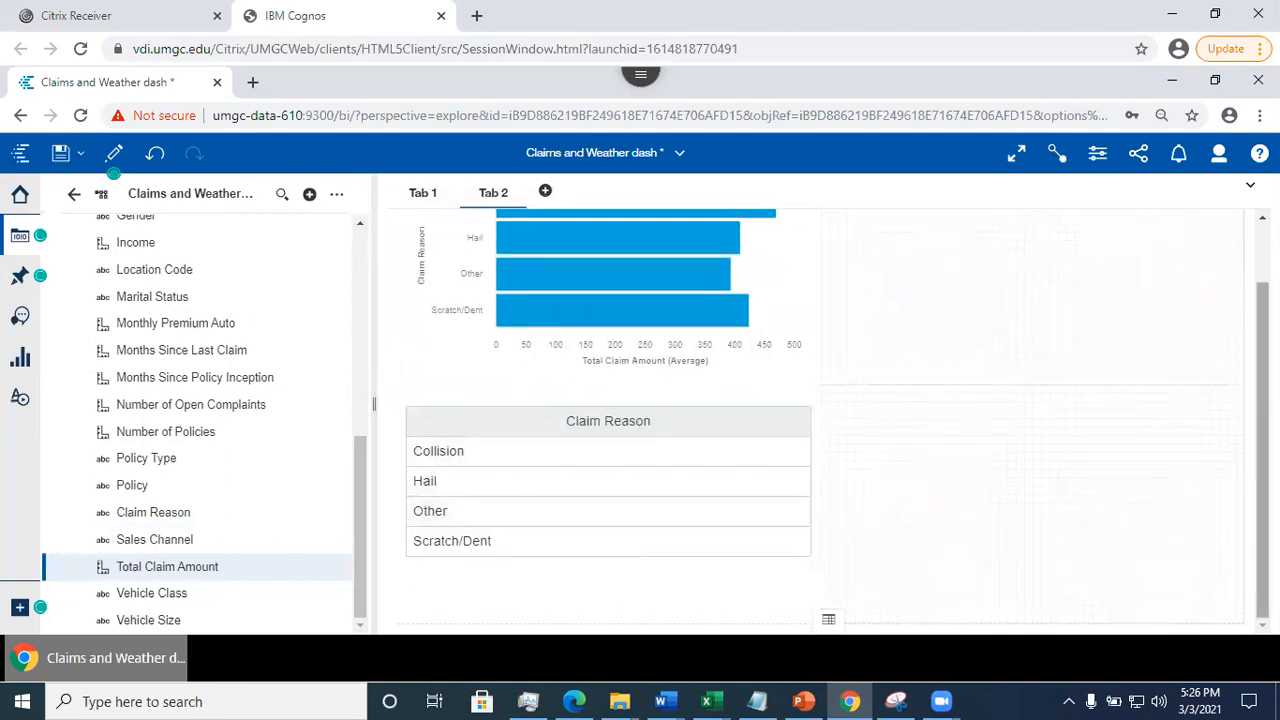
scroll(1229, 420, up, 2)
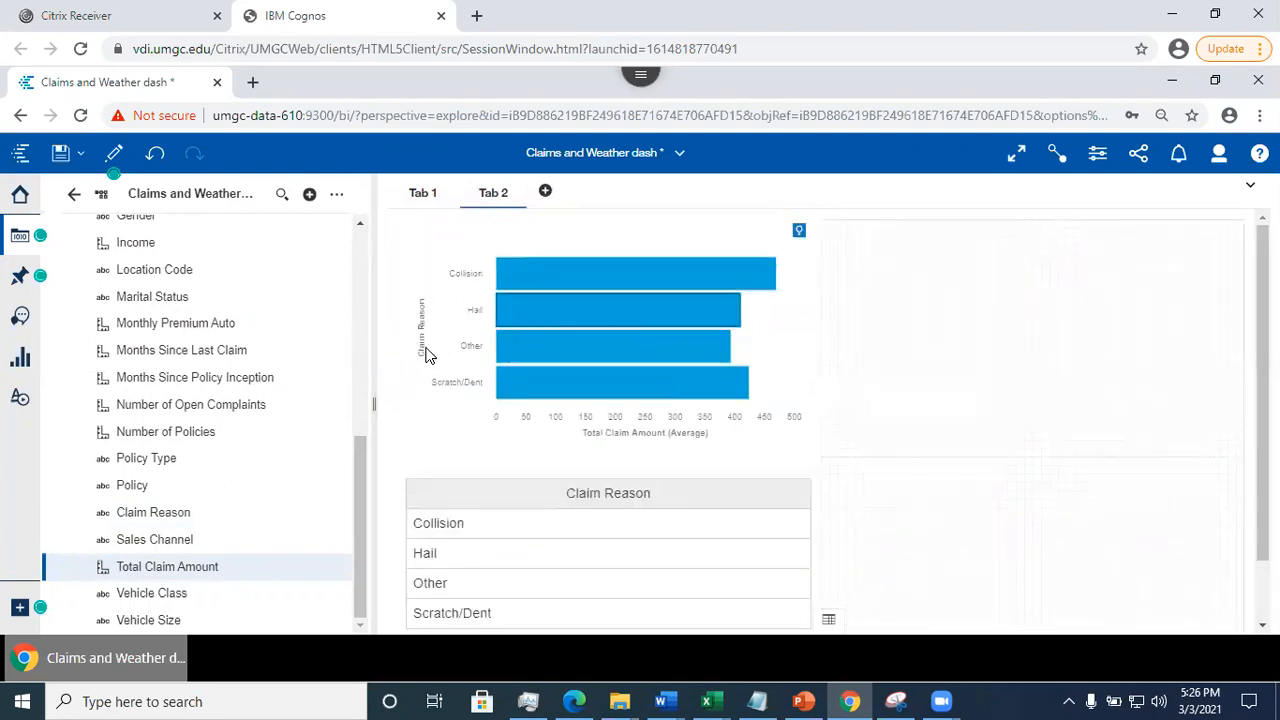
click(60, 154)
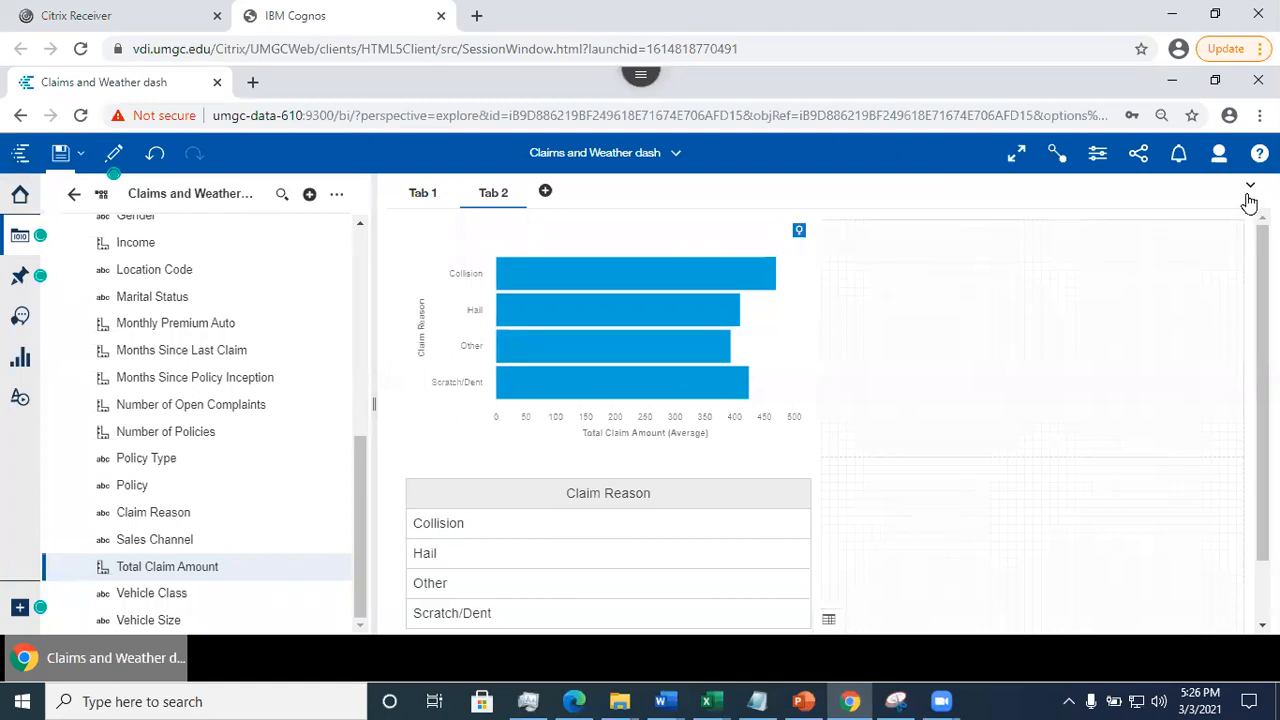
- Show the filter areas, filter all tabs by Claim Reason Hail from Tab 1, and examine the effect on the Tab 1 panels
click(1249, 190)
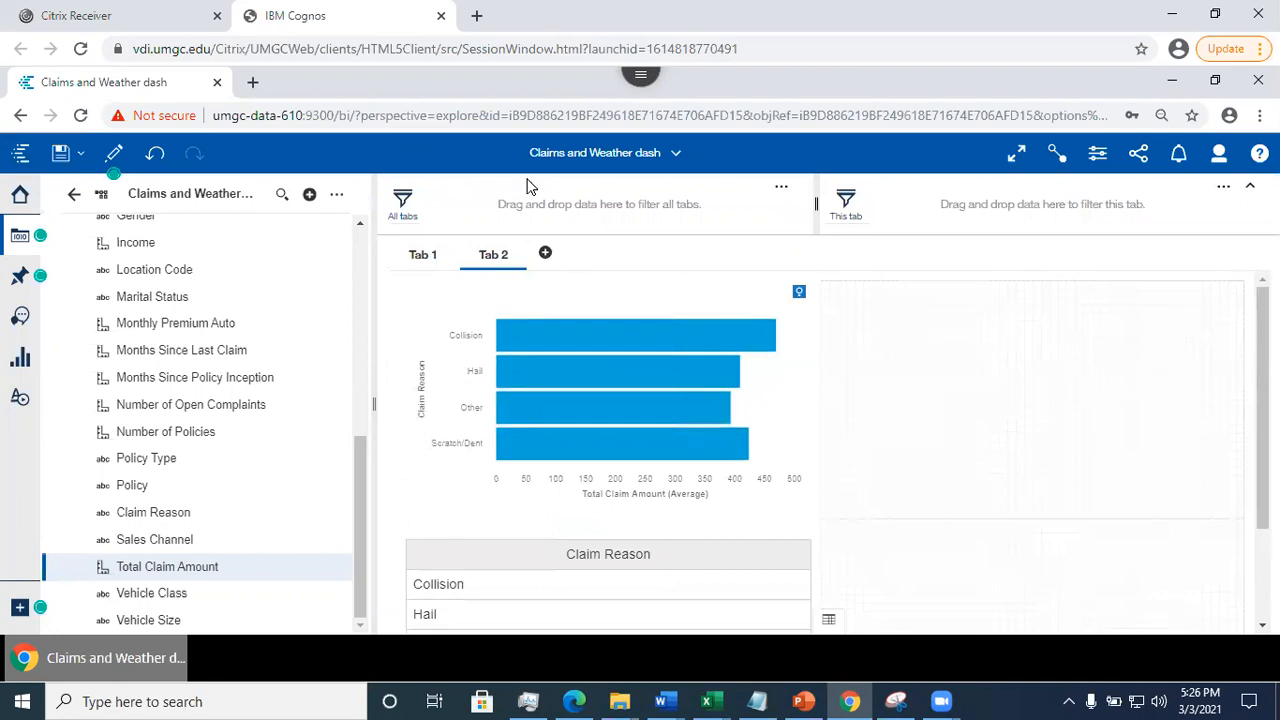
click(420, 258)
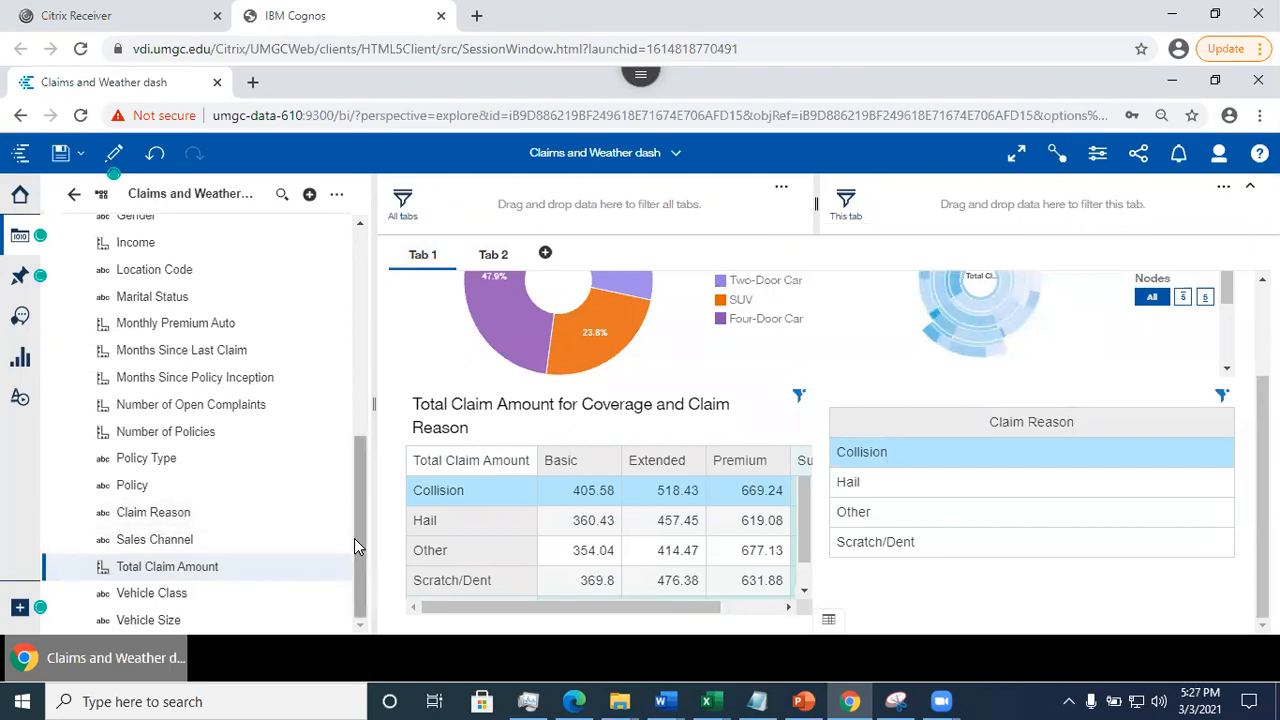
drag(152, 520, 490, 200)
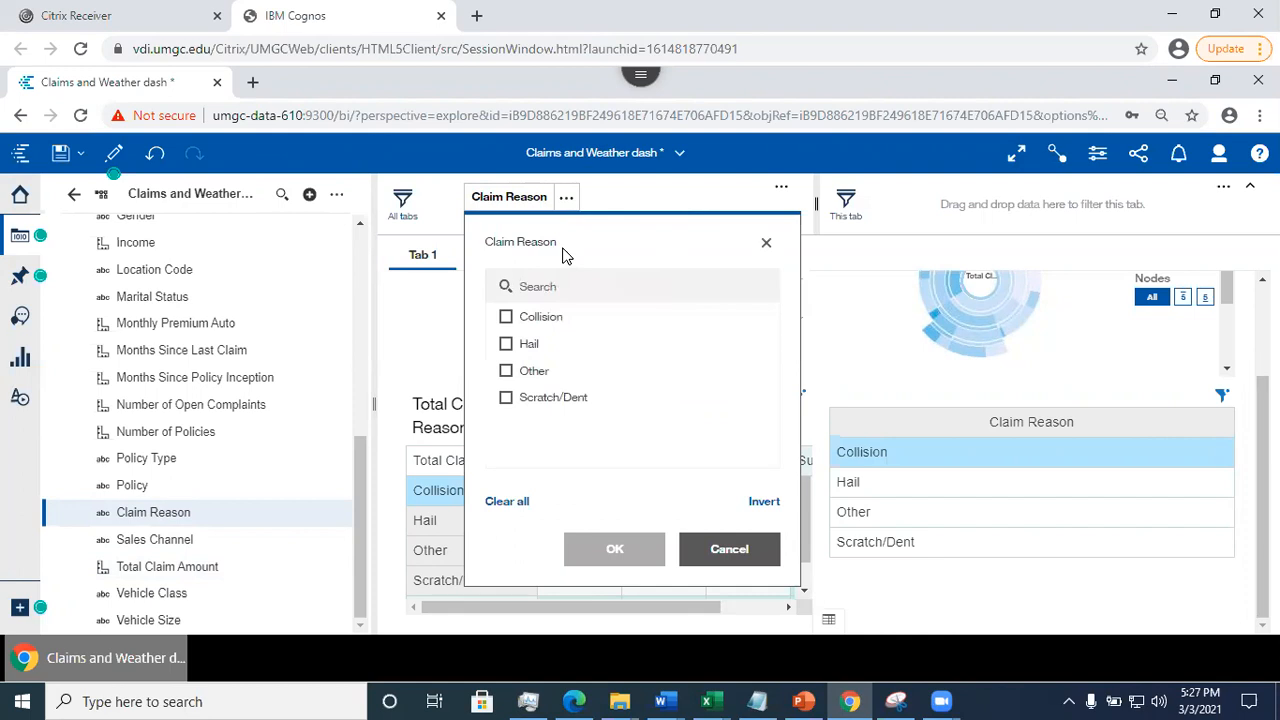
click(507, 344)
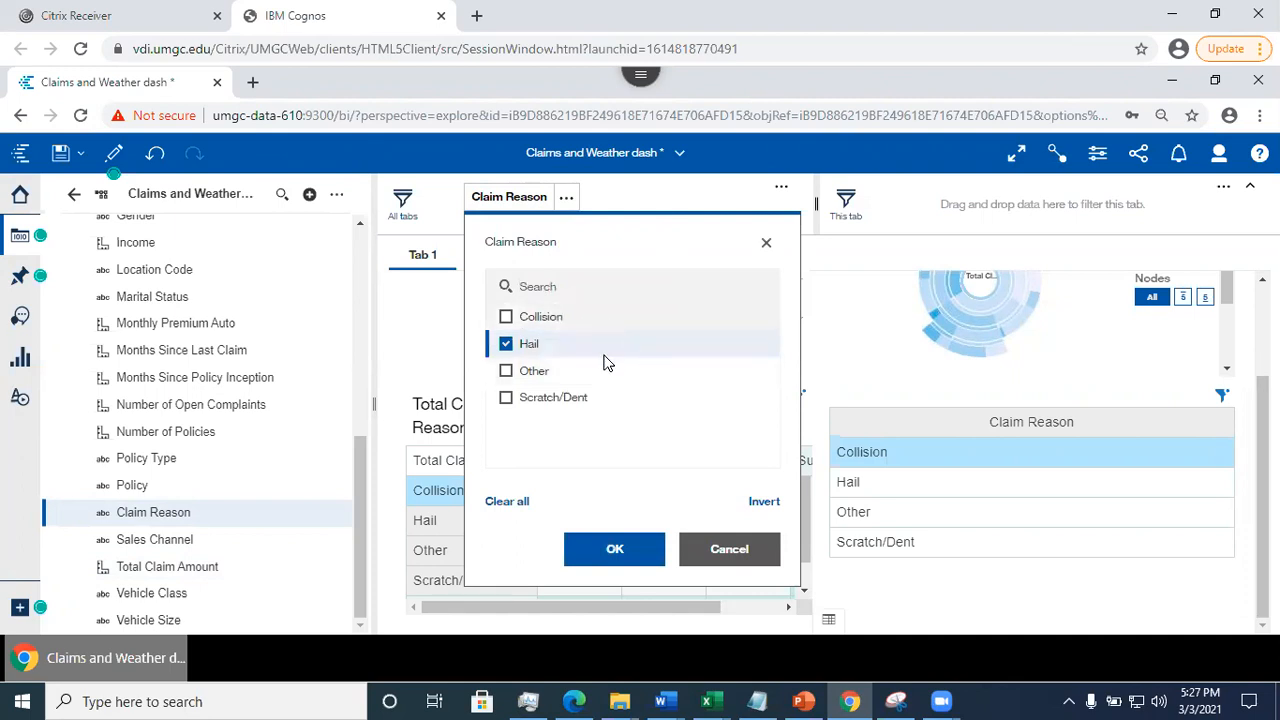
click(596, 552)
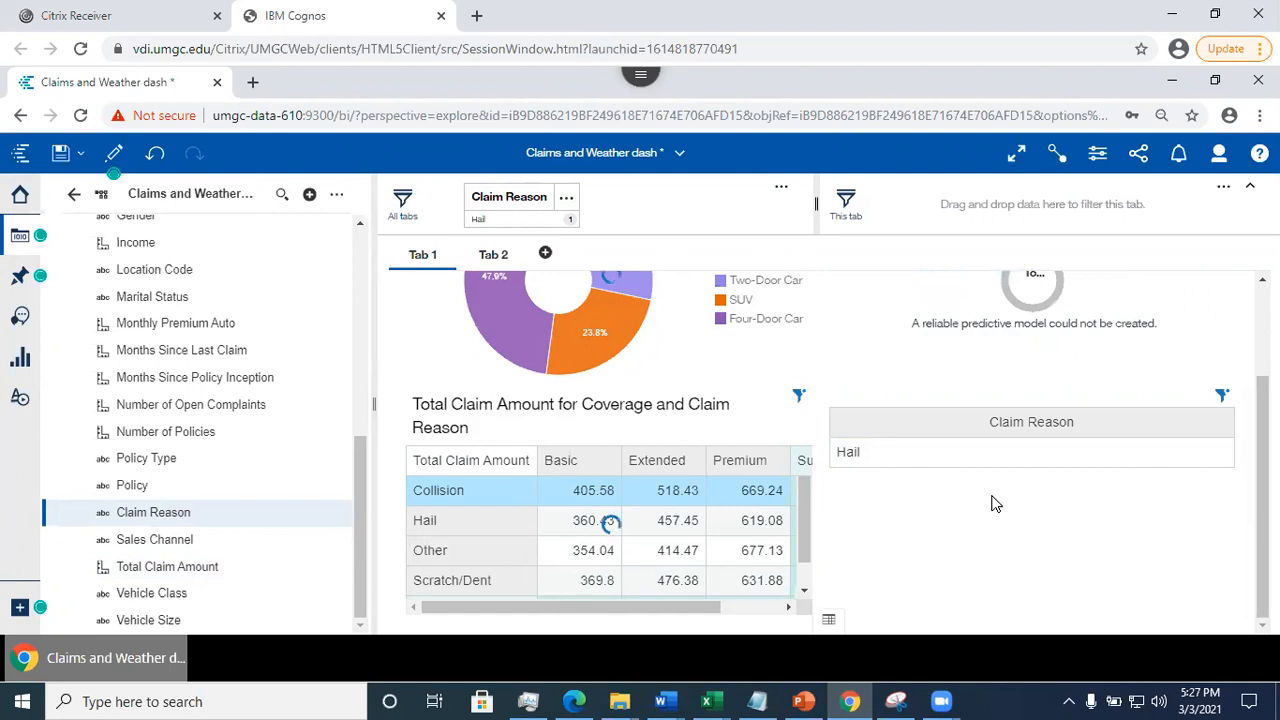
drag(1262, 497, 1262, 408)
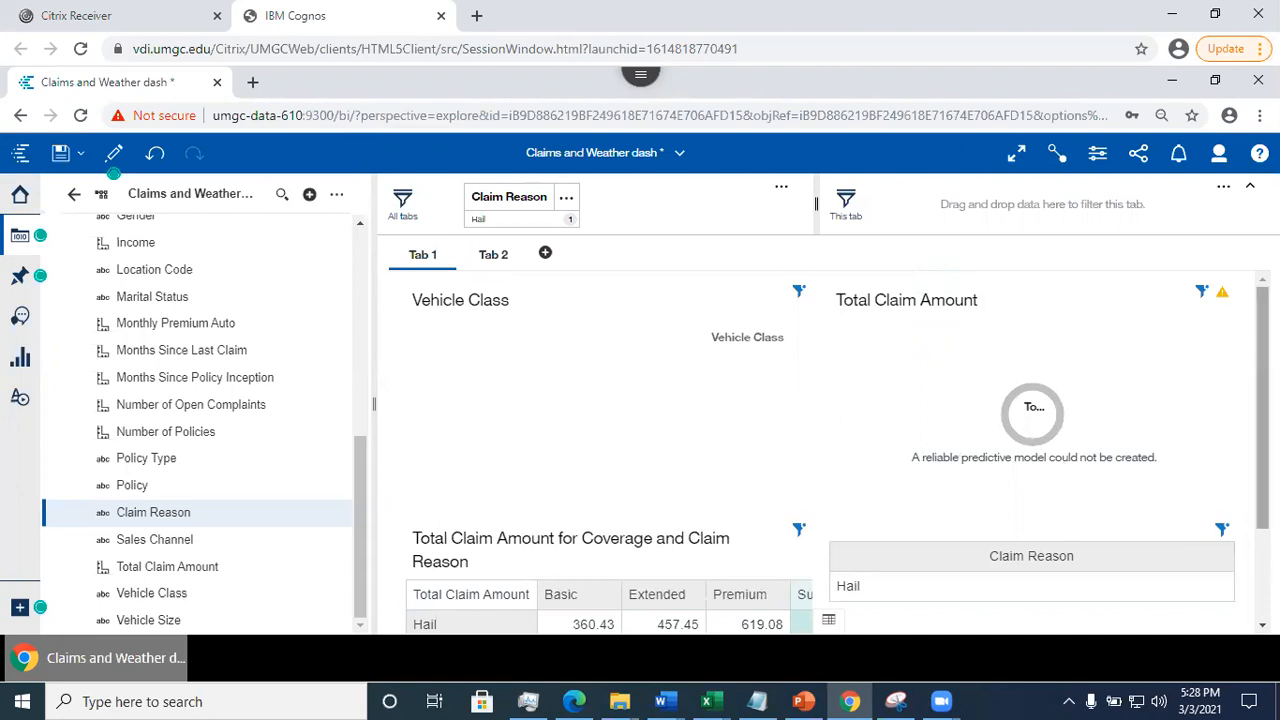
scroll(838, 452, down, 3)
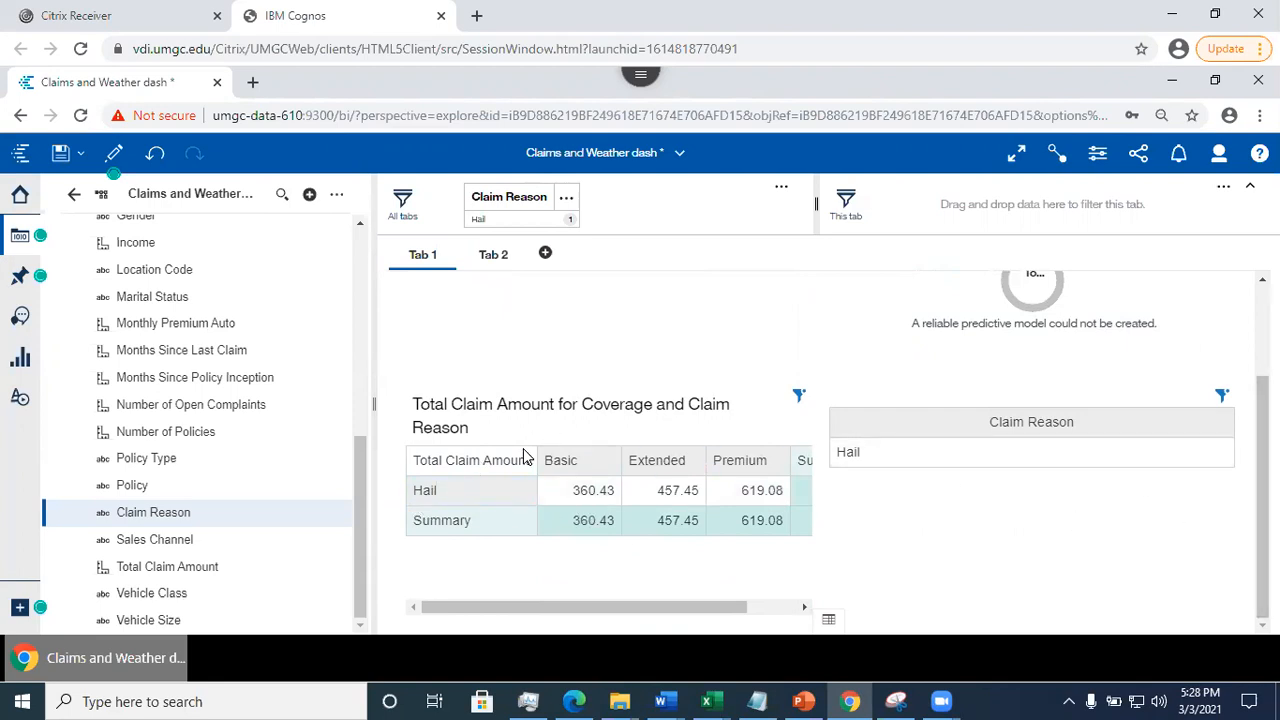
- Switch to Tab 2 and examine how the Hail filter affects the bar chart and the Claim Reason list
scroll(1190, 437, up, 3)
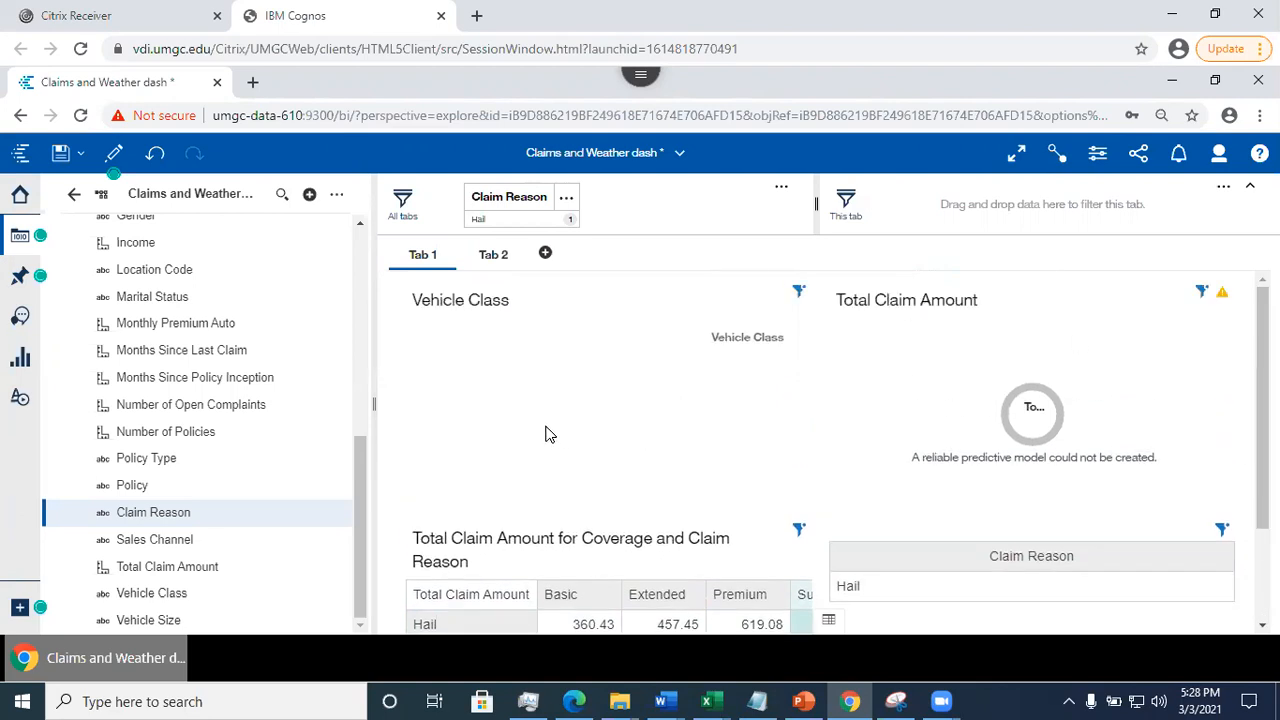
click(493, 257)
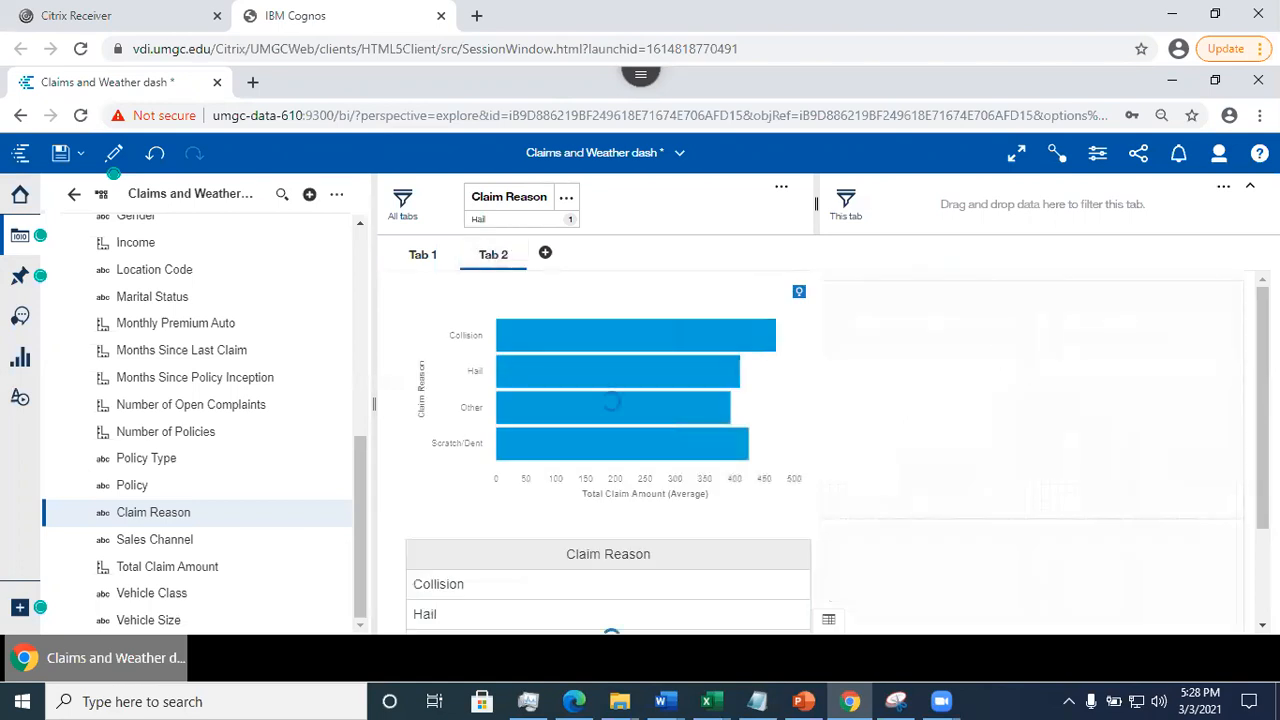
scroll(705, 511, down, 2)
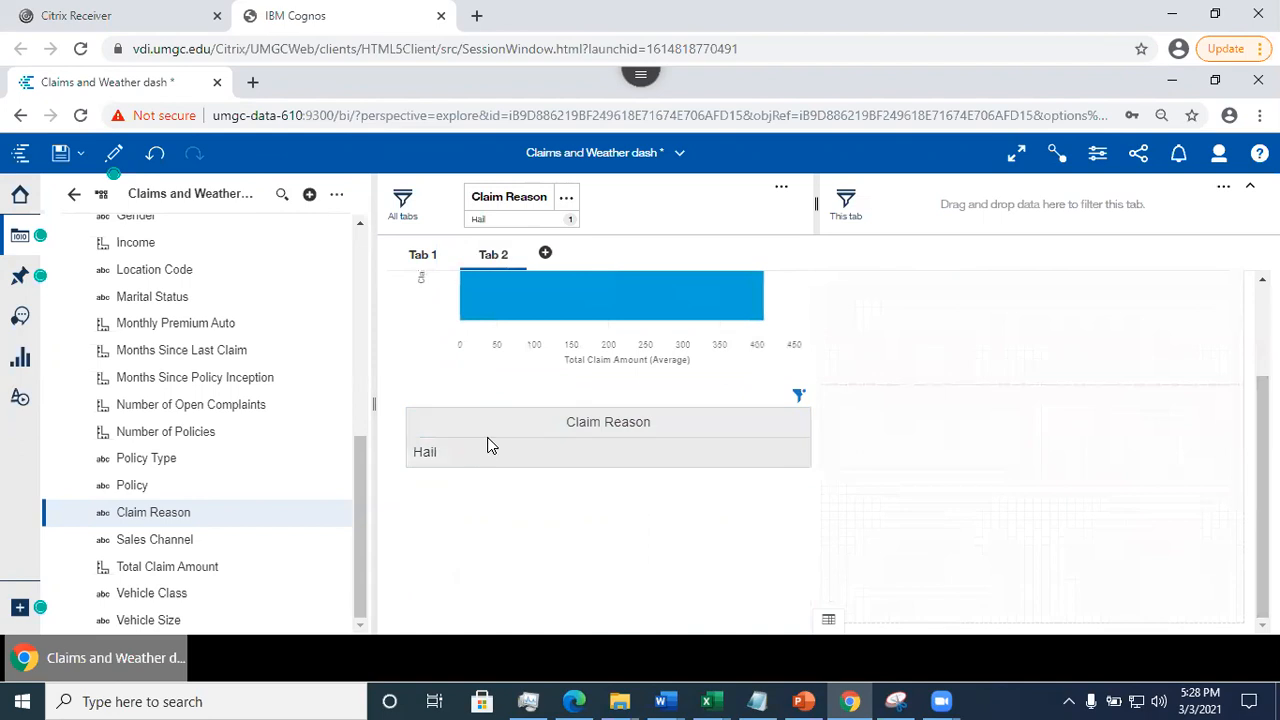
scroll(620, 440, up, 2)
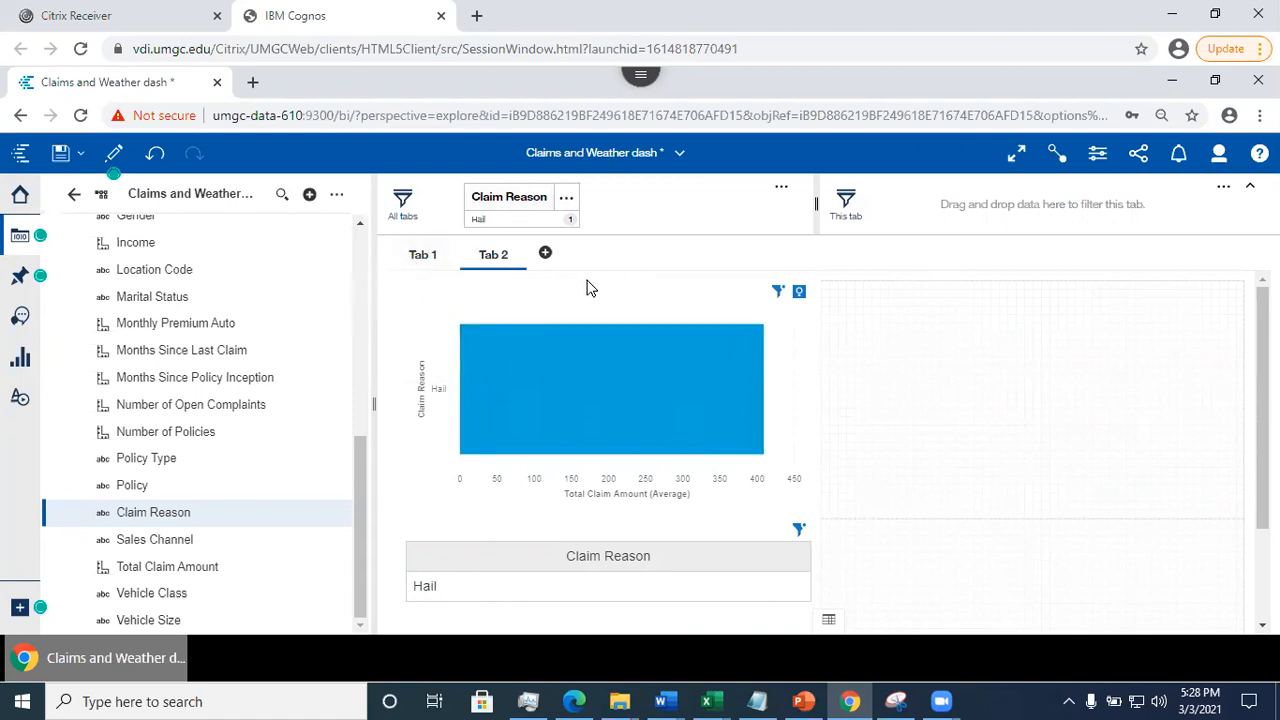
- Delete the Claim Reason filter from the all-tabs filter area and check the panels on Tab 2 and Tab 1
click(567, 202)
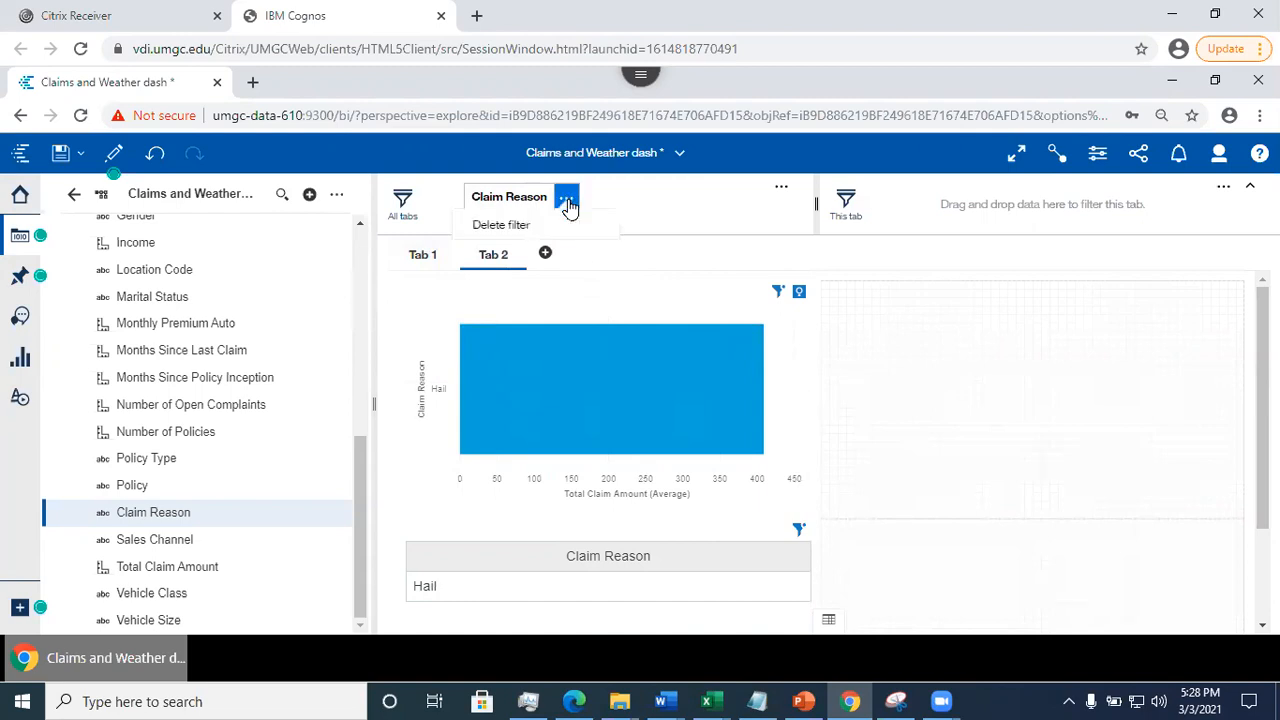
click(506, 224)
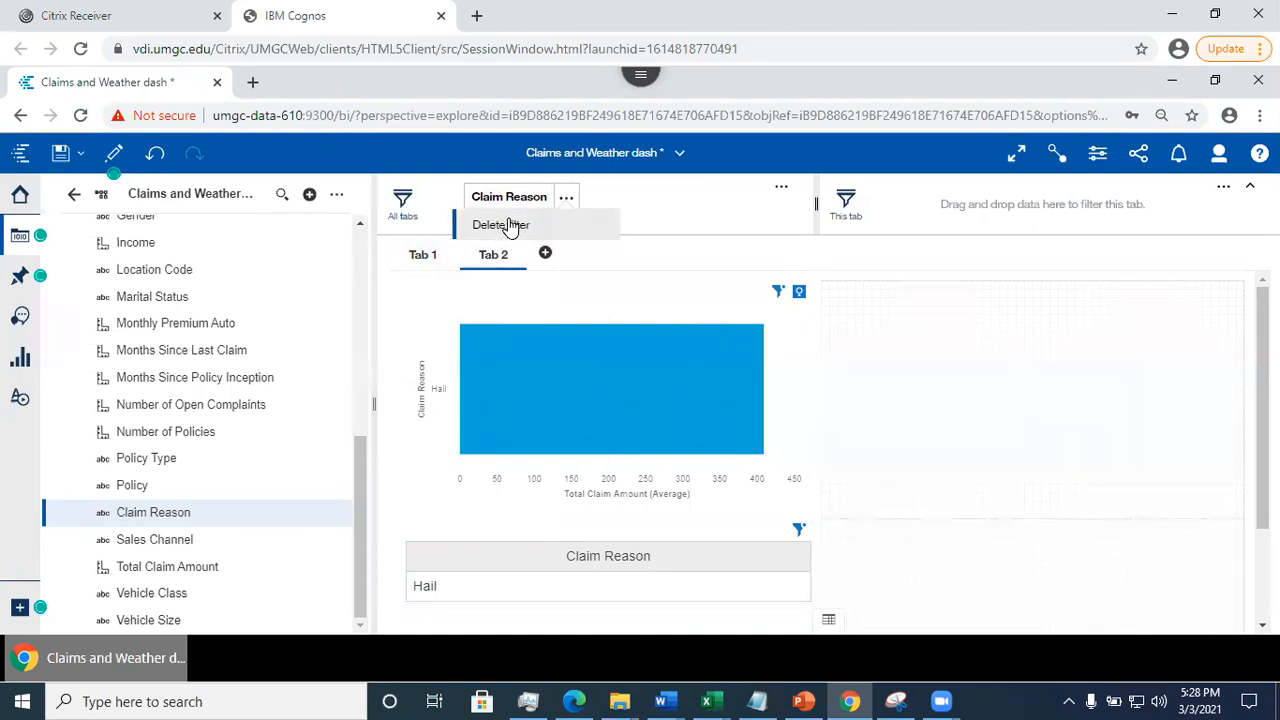
click(510, 224)
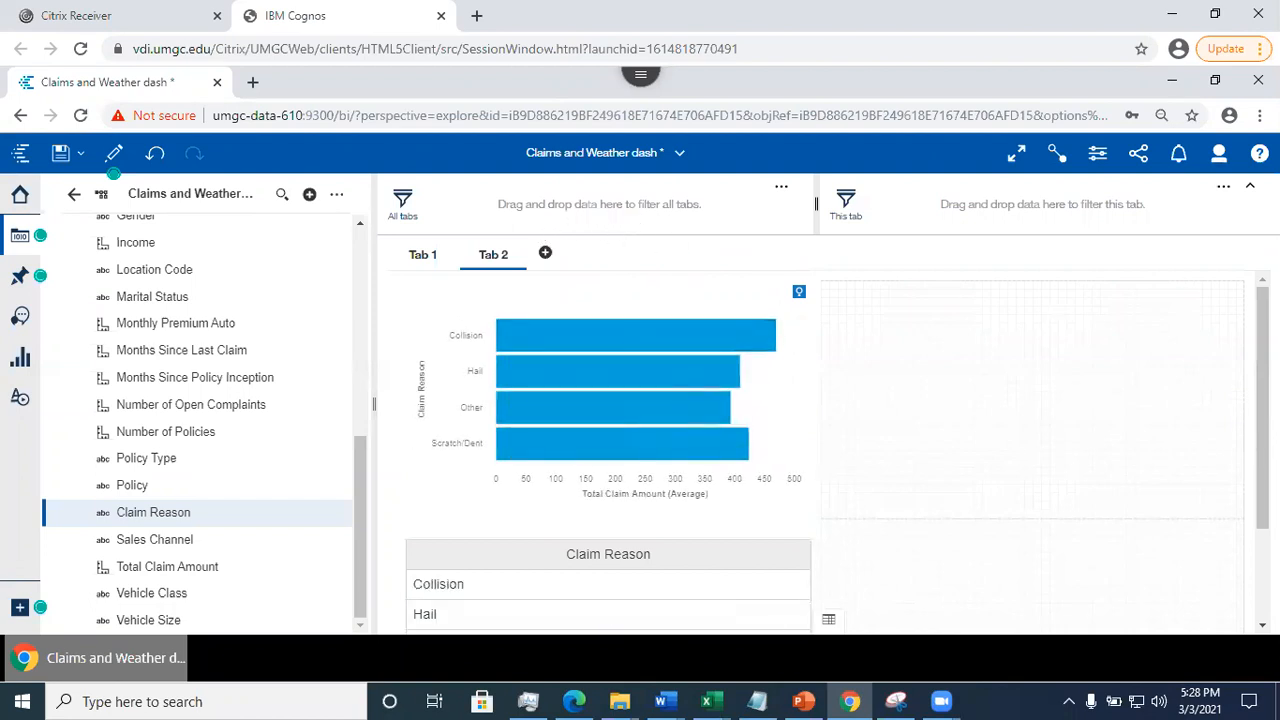
mouse_move(1262, 400)
mouse_down()
mouse_move(1262, 490)
mouse_move(1262, 392)
mouse_up()
click(423, 254)
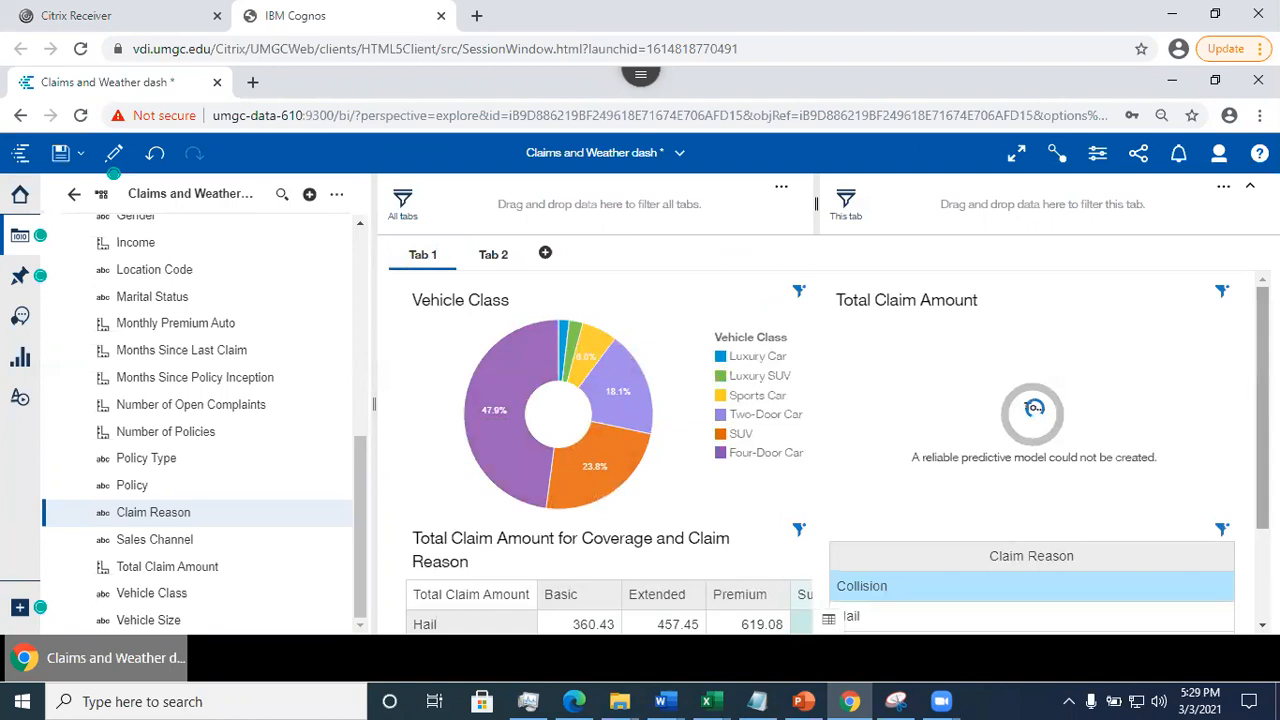
mouse_move(1262, 400)
mouse_down()
mouse_move(1262, 488)
mouse_move(1262, 399)
mouse_up()
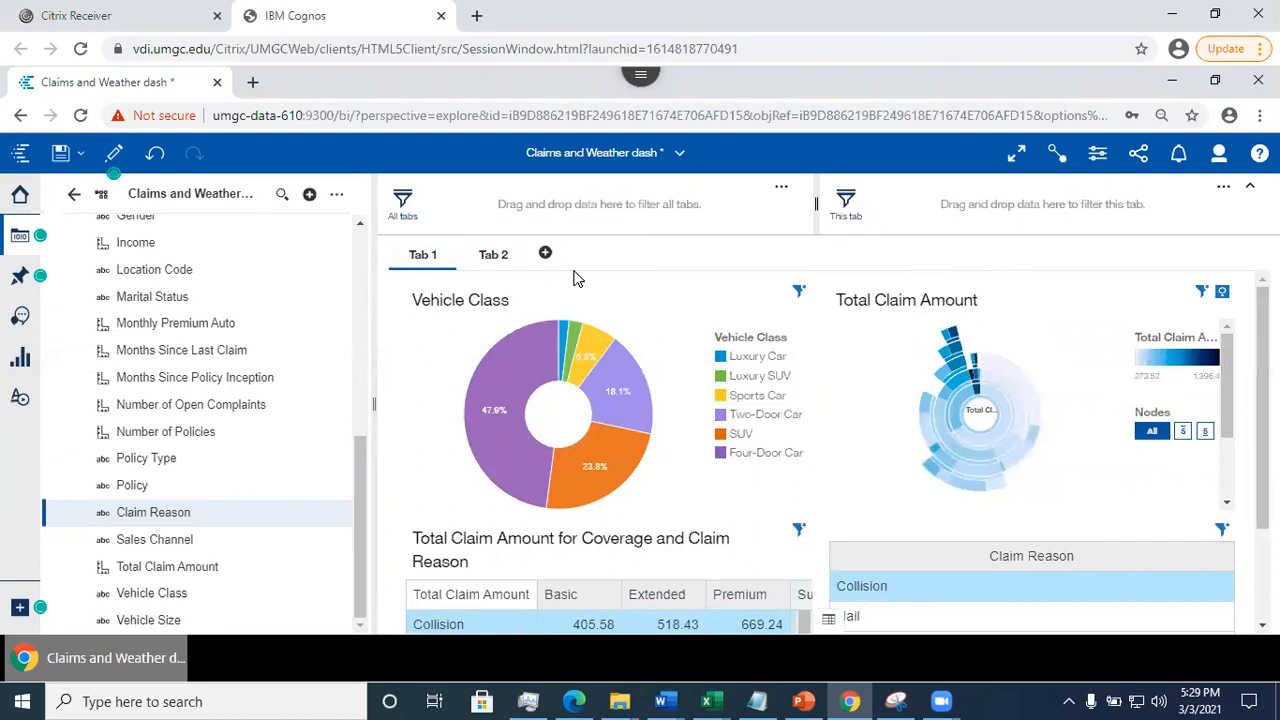
- Filter only Tab 1 by Claim Reason Scratch/Dent and review its coverage table and Claim Reason list
drag(145, 517, 915, 203)
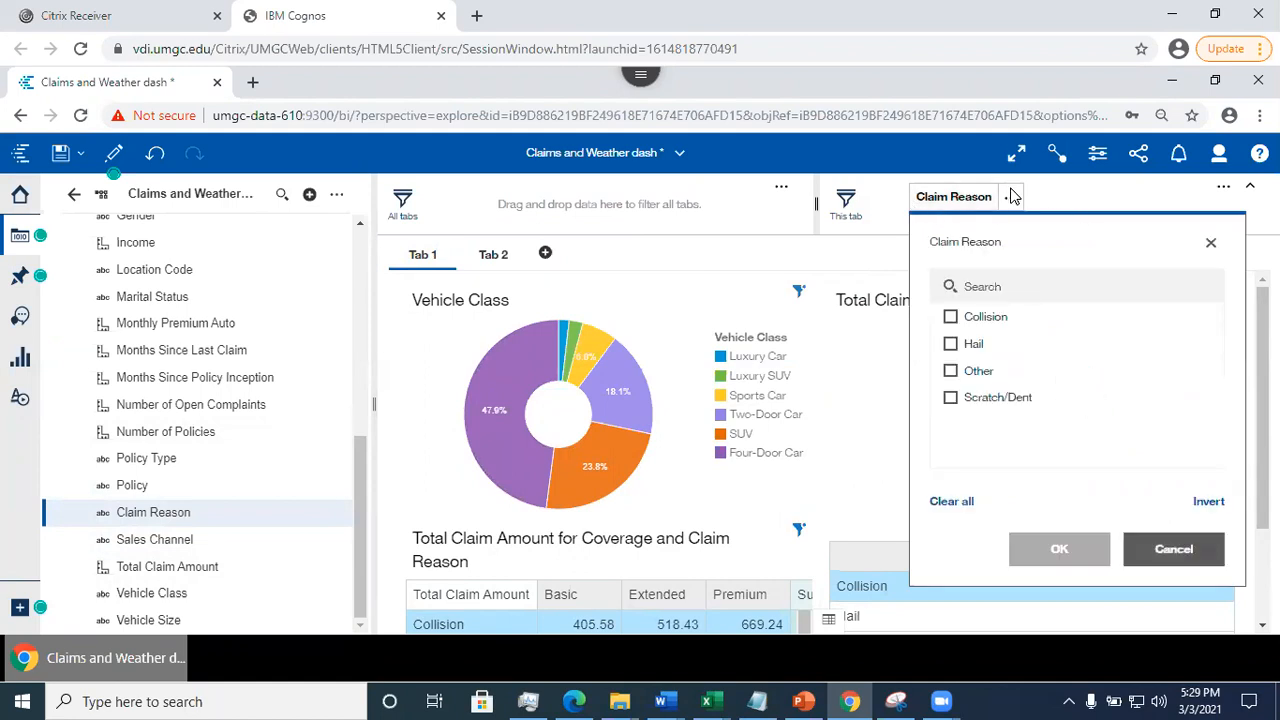
click(951, 398)
click(1046, 558)
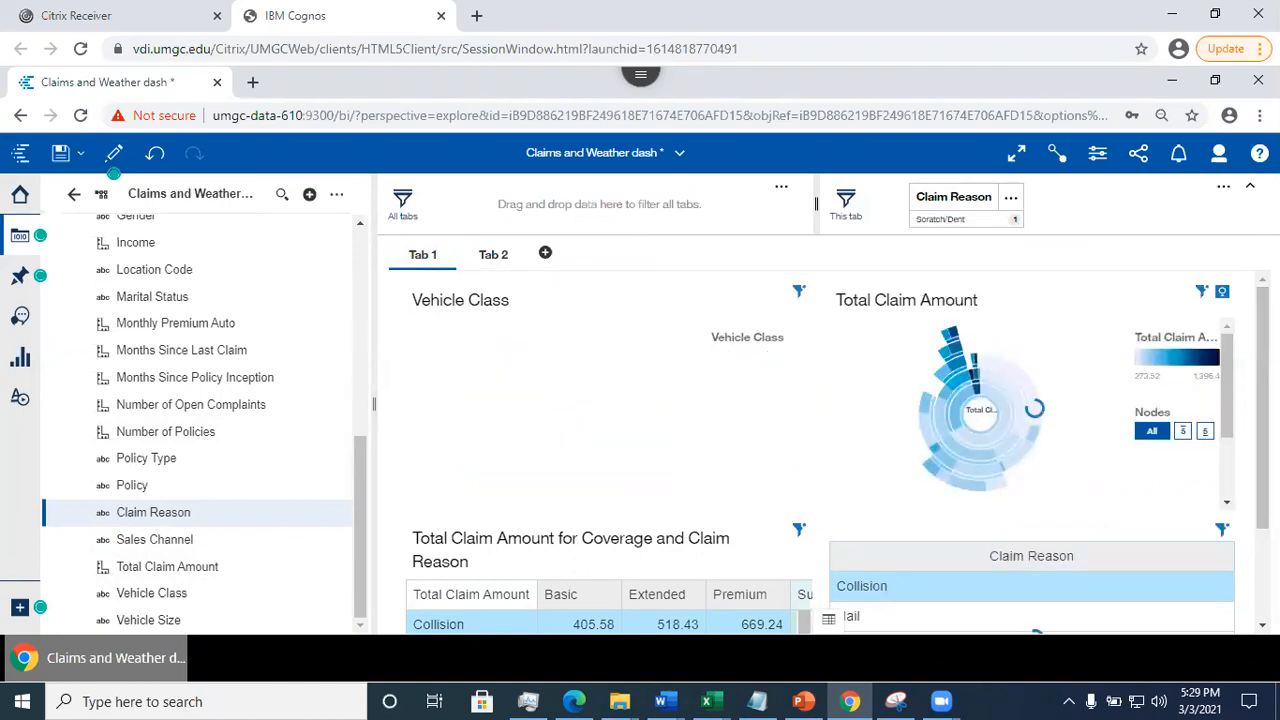
scroll(1034, 409, down, 2)
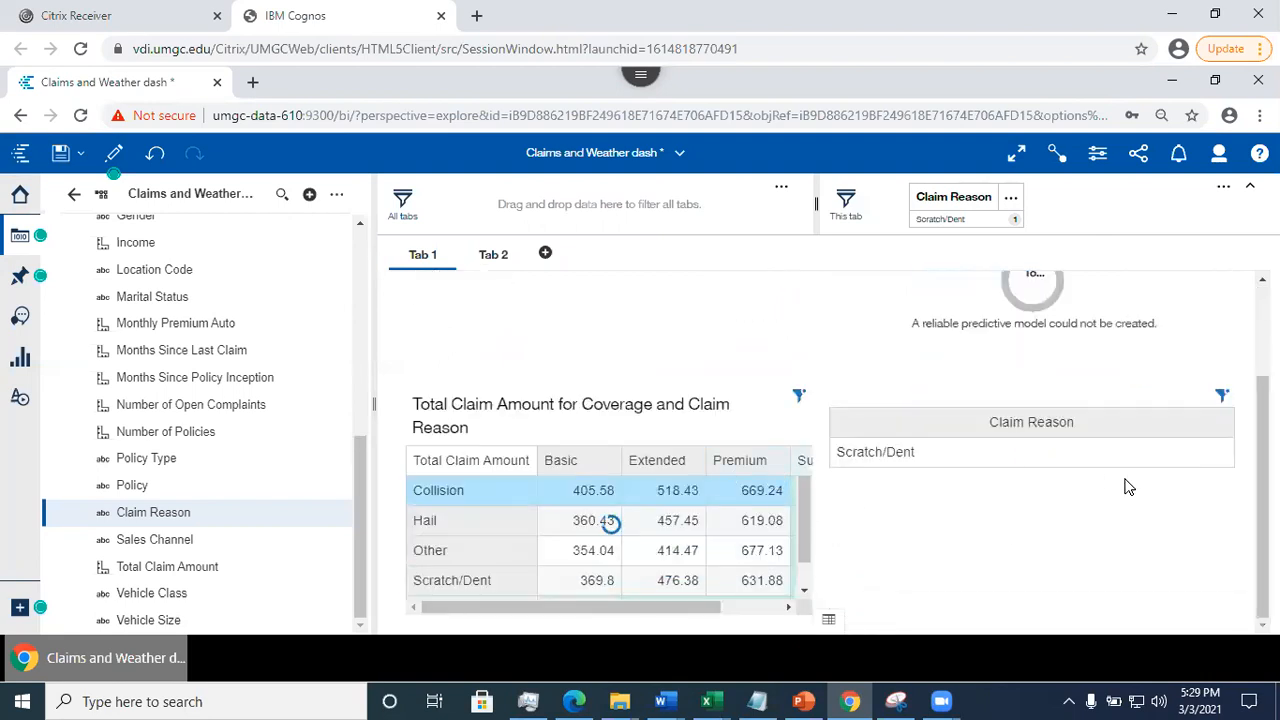
- Compare the Tab 2 bar chart and Claim Reason list with the filtered Tab 1 panels, ending on Tab 1
click(513, 253)
double_click(482, 256)
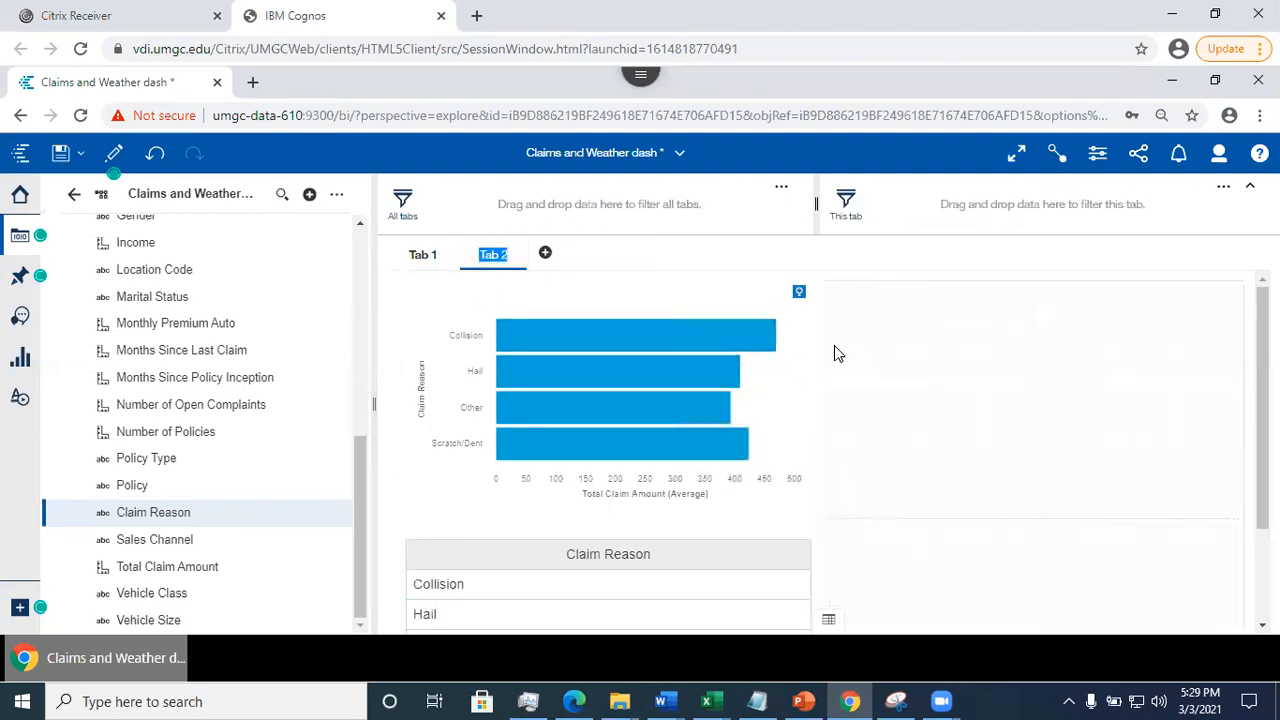
click(1262, 400)
drag(1262, 400, 1262, 490)
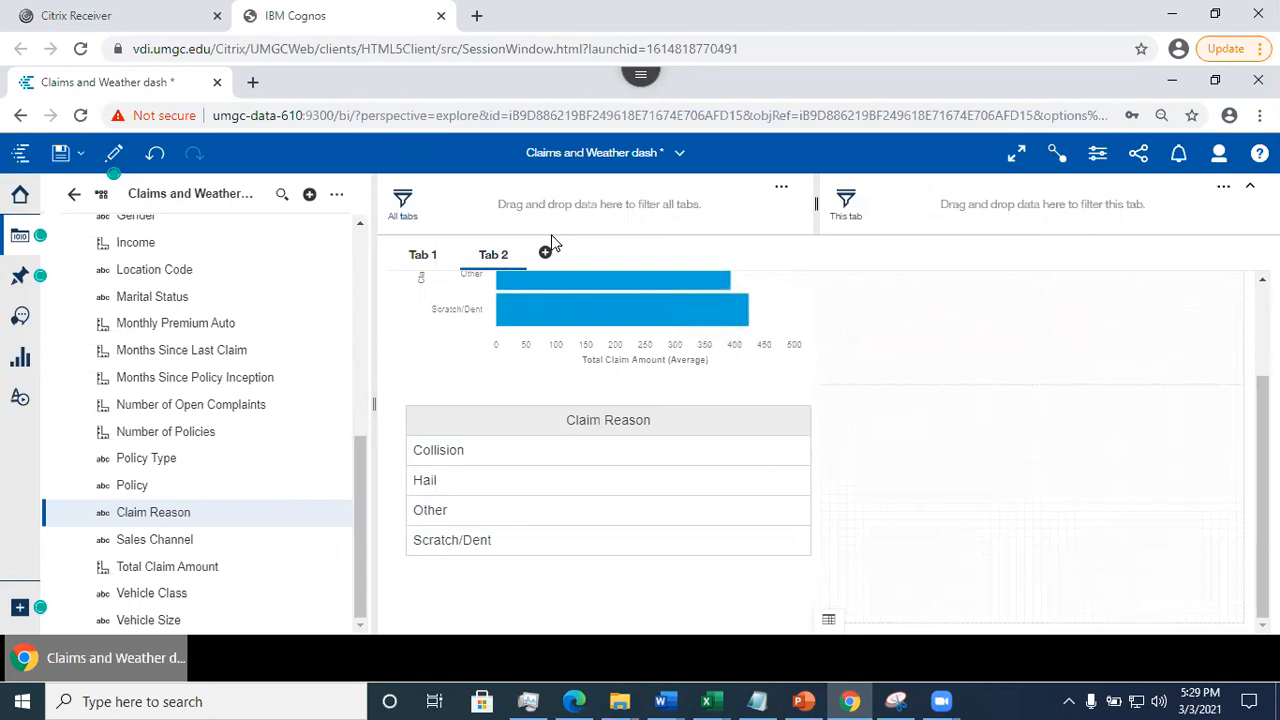
drag(1262, 450, 1262, 345)
click(419, 258)
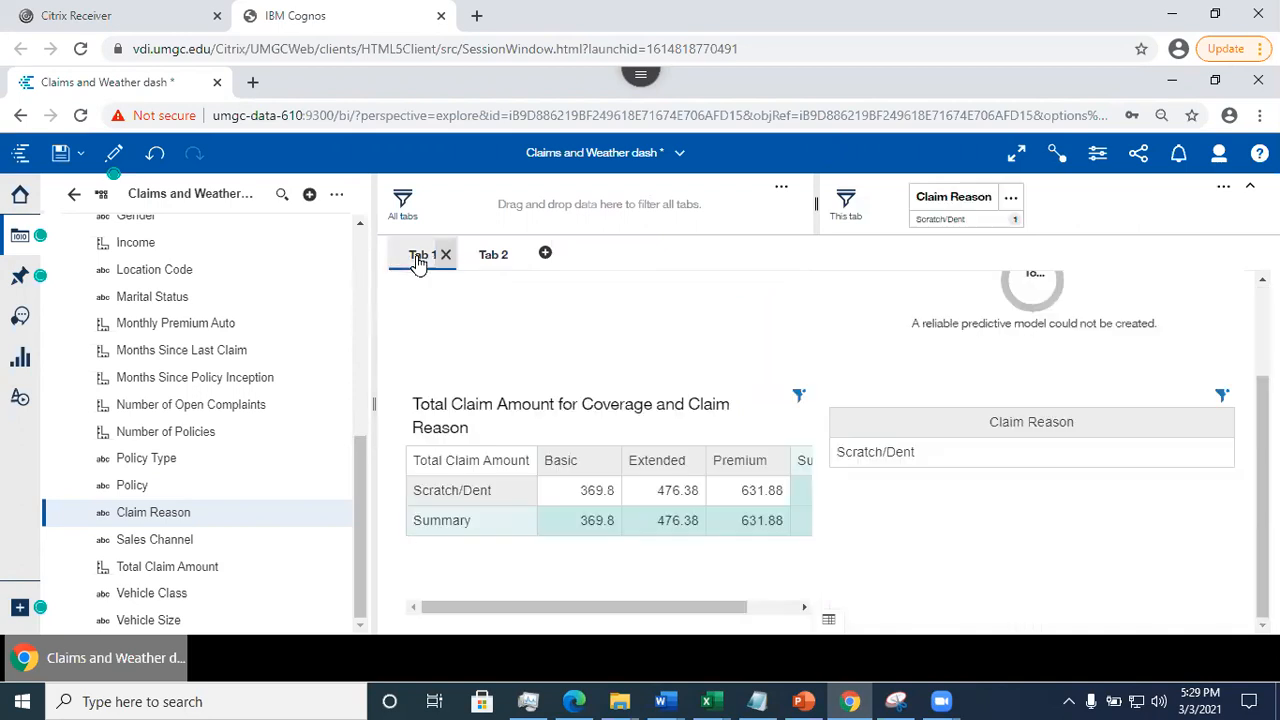
drag(1262, 453, 1262, 363)
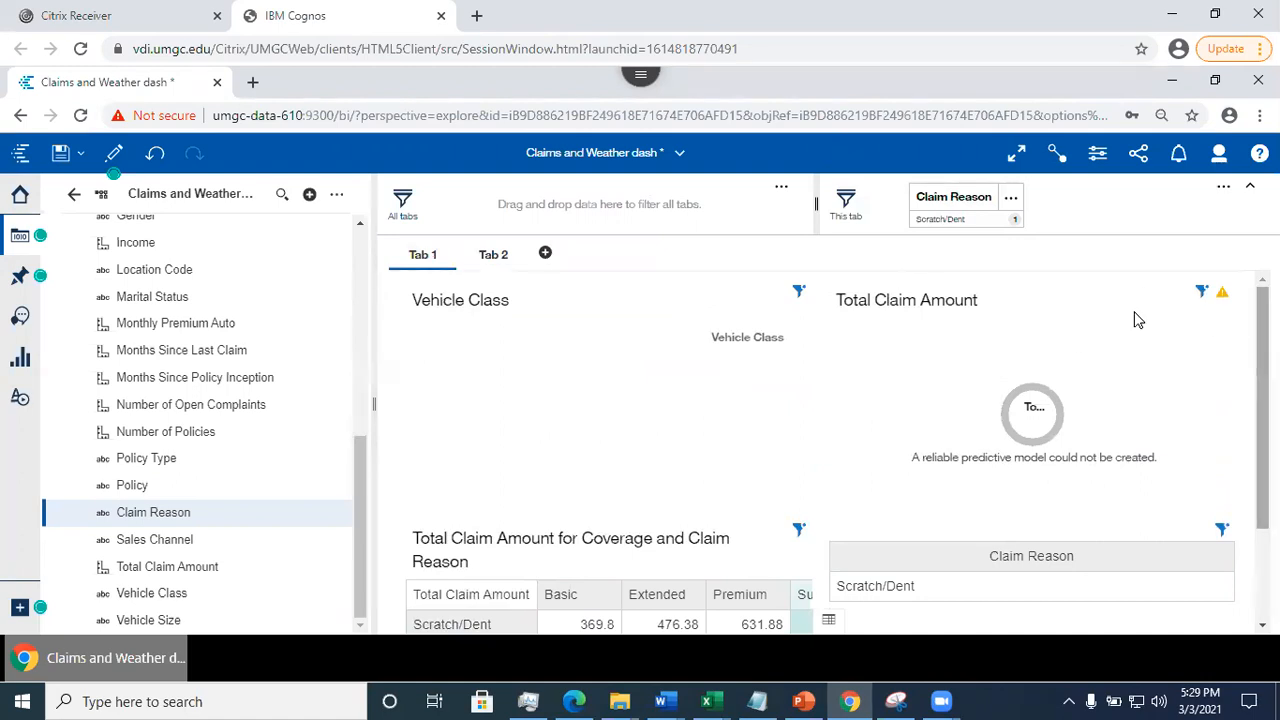
- Delete the Claim Reason filter from the Tab 1 filter area and save the Claims and Weather dashboard
click(1013, 198)
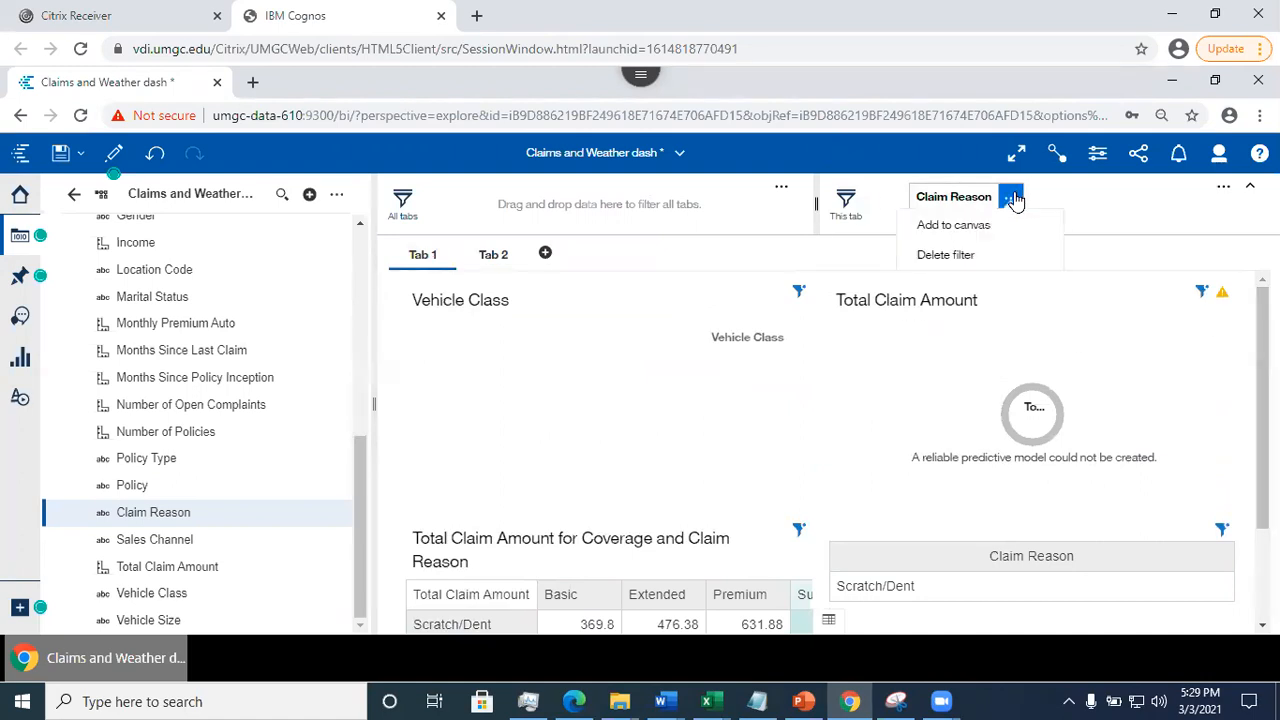
click(960, 258)
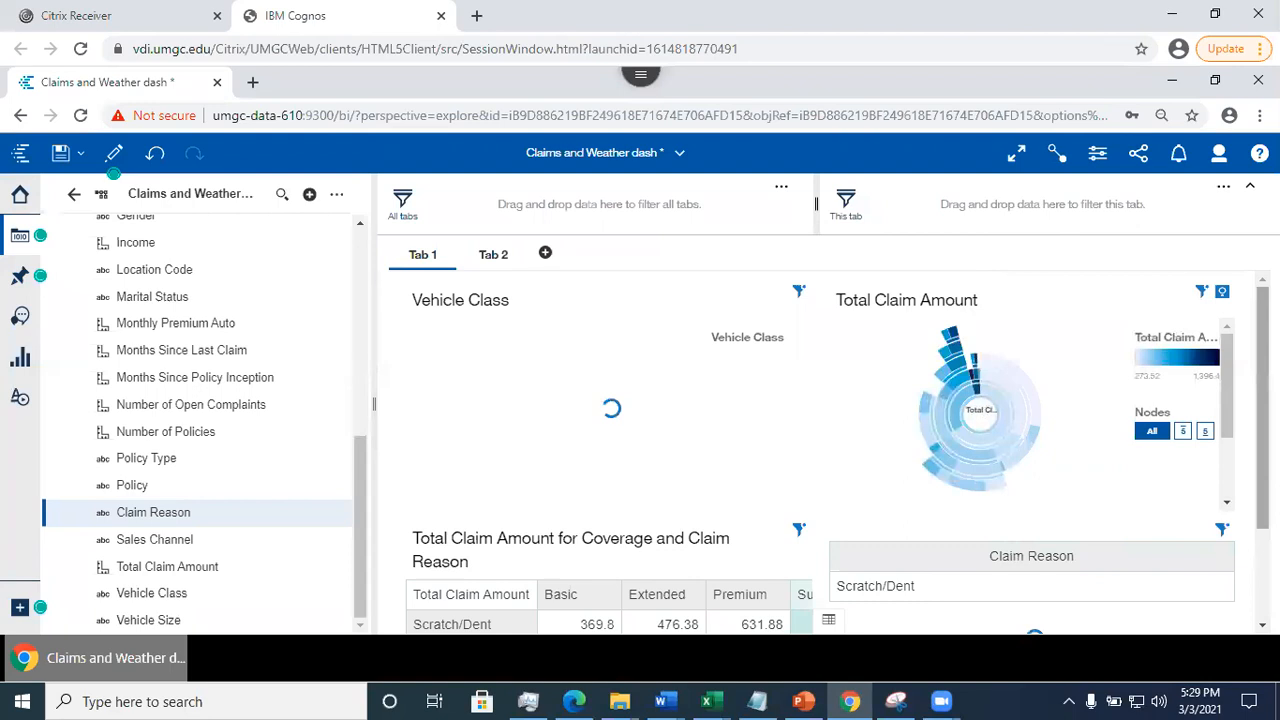
scroll(600, 565, down, 3)
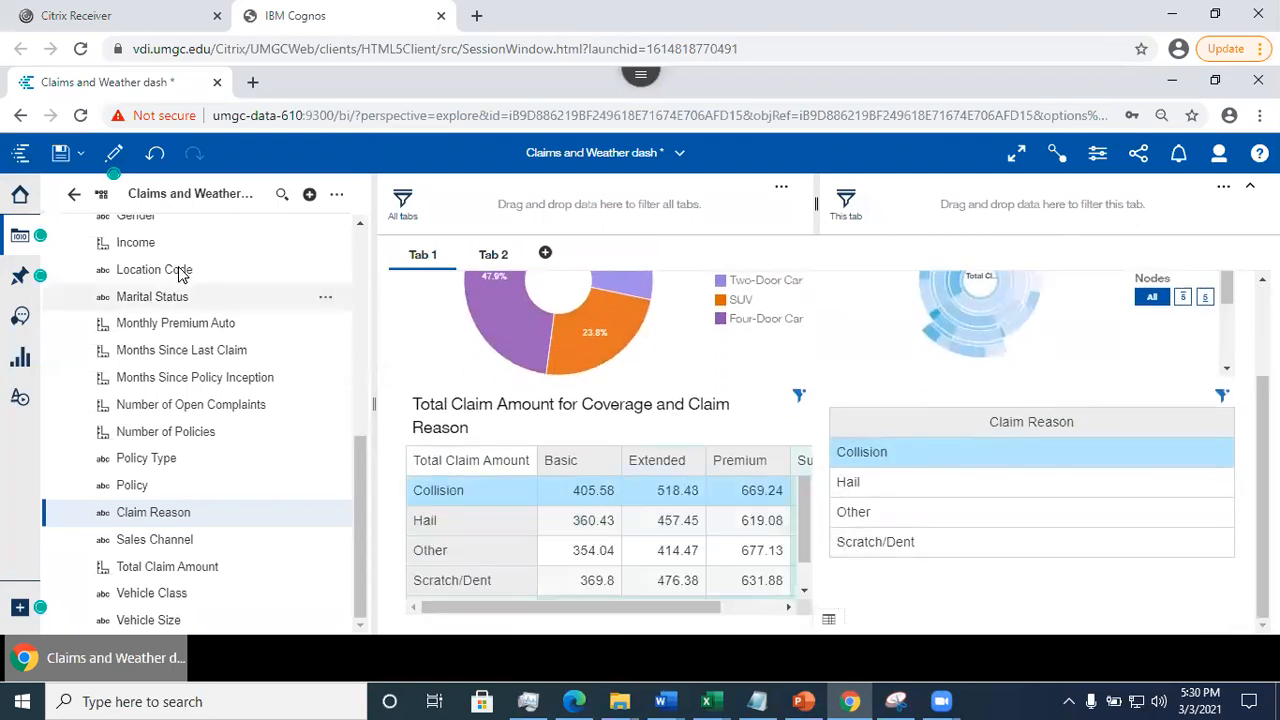
click(60, 152)
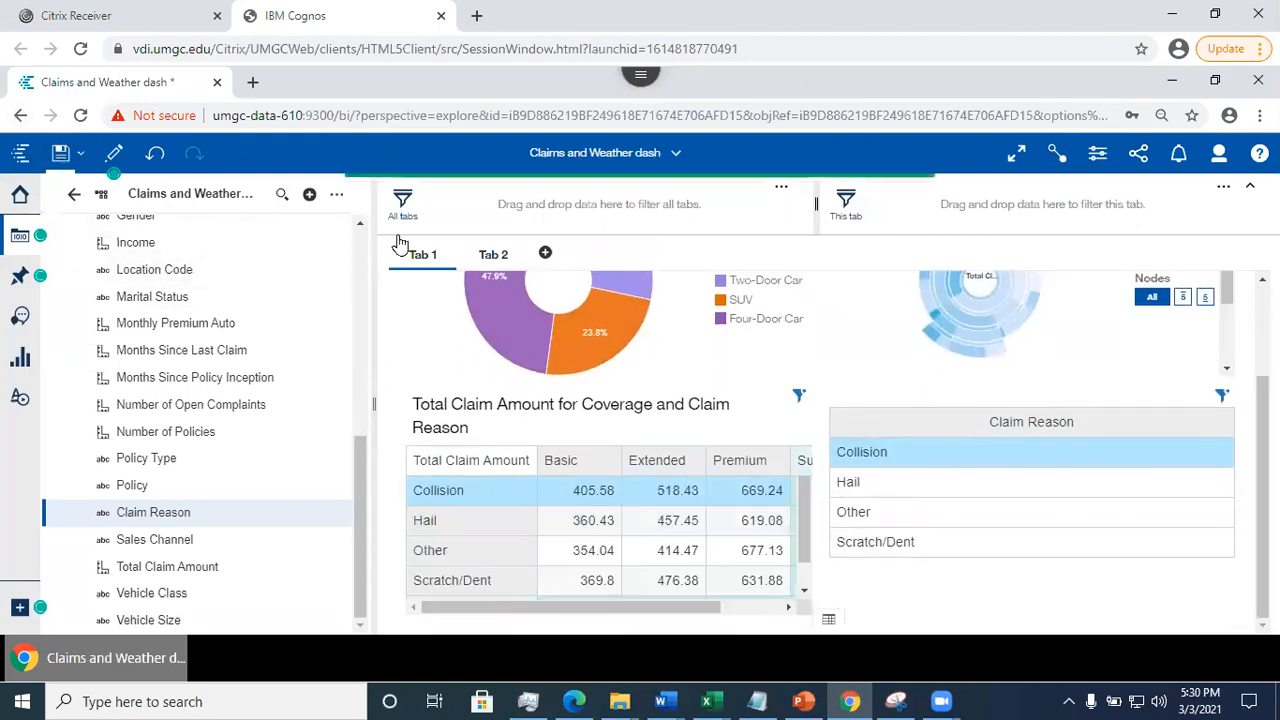
- Set the selection indicator color of the tabs to dark green in the dashboard properties
scroll(600, 450, up, 3)
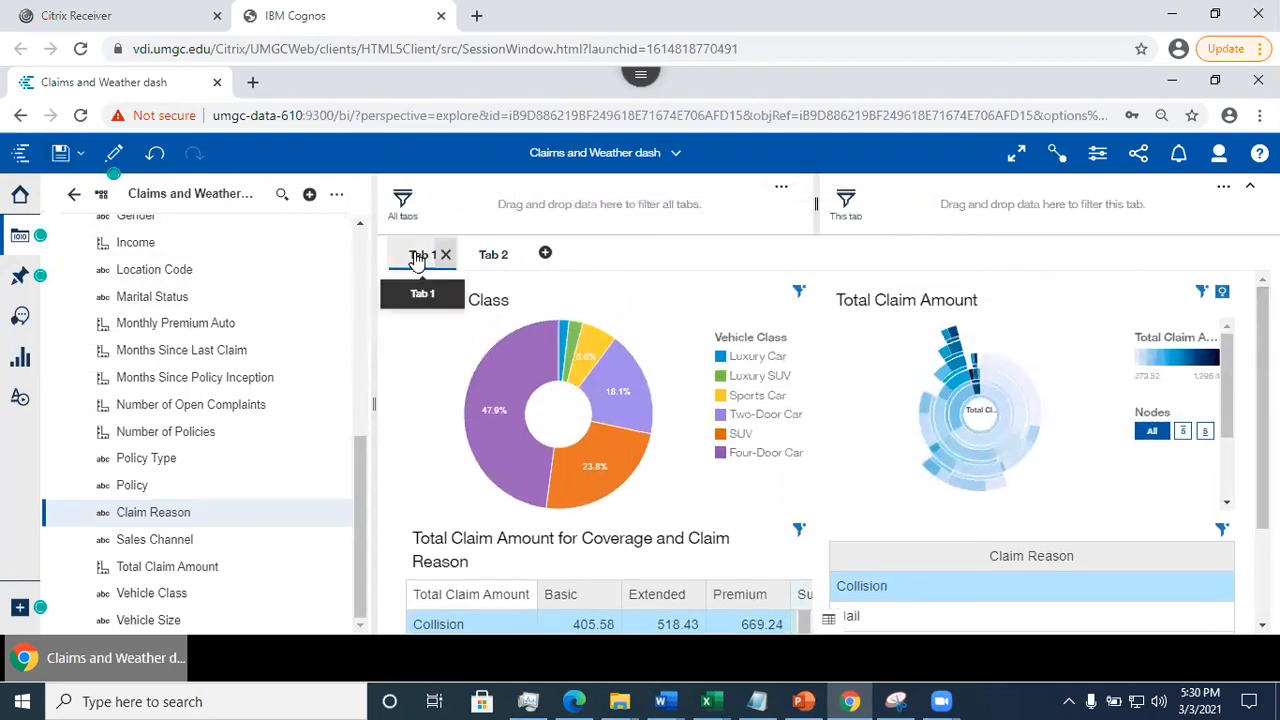
click(1098, 155)
scroll(1153, 410, down, 4)
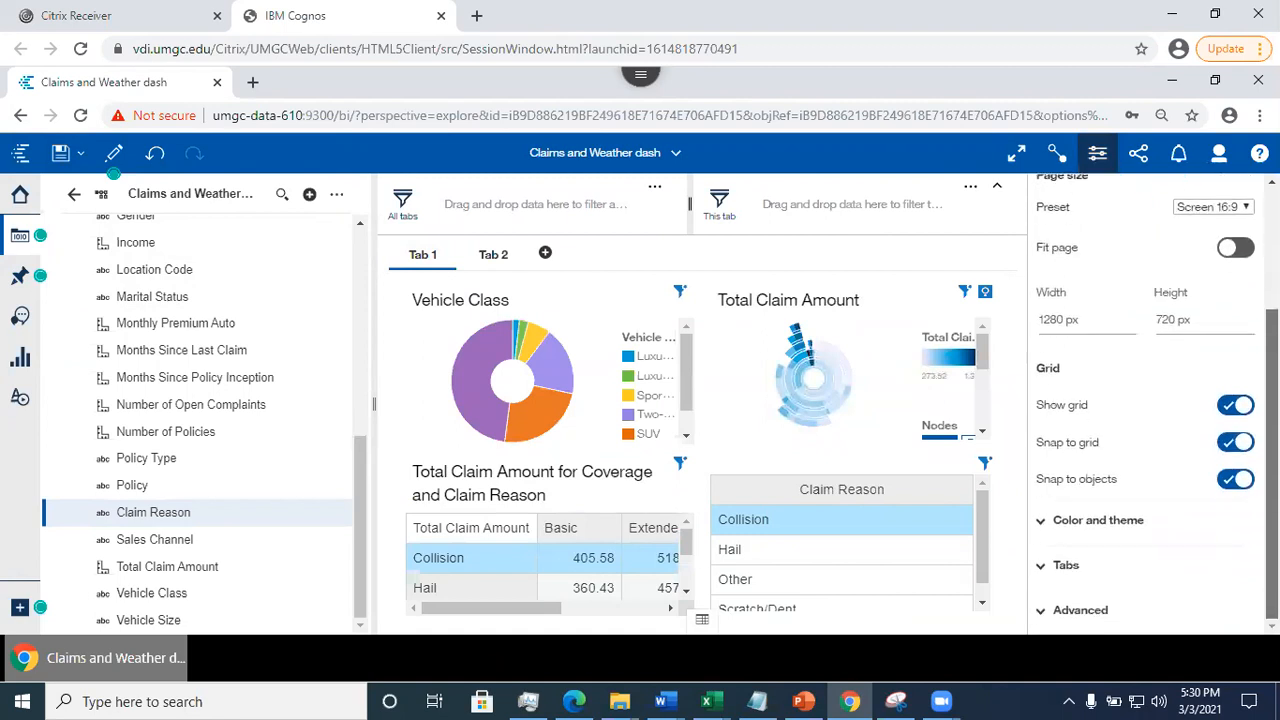
click(1064, 568)
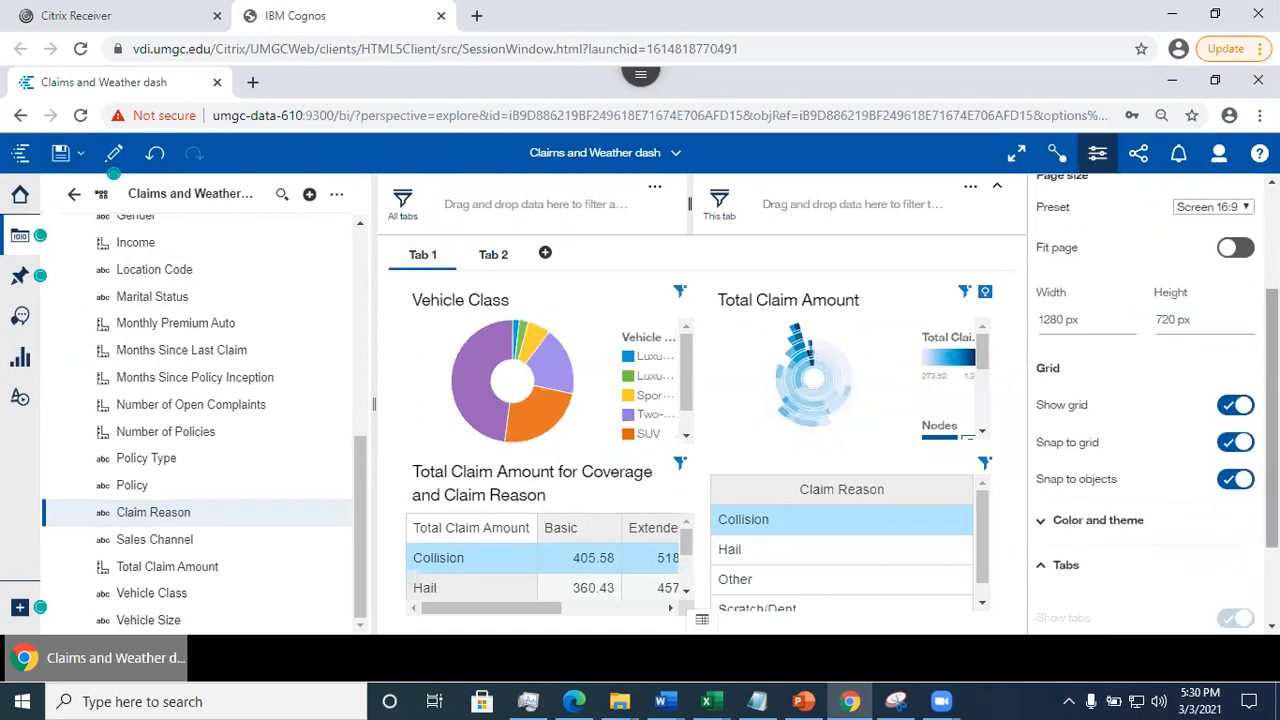
scroll(1170, 585, down, 3)
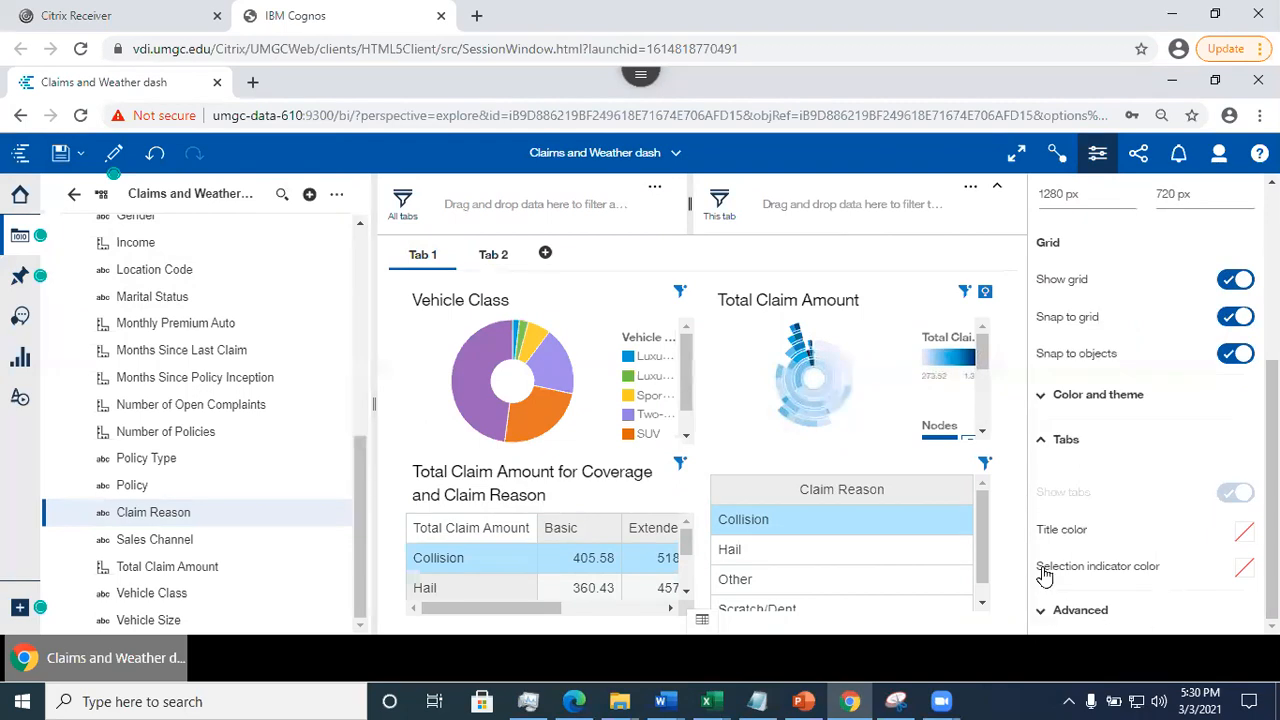
click(1243, 570)
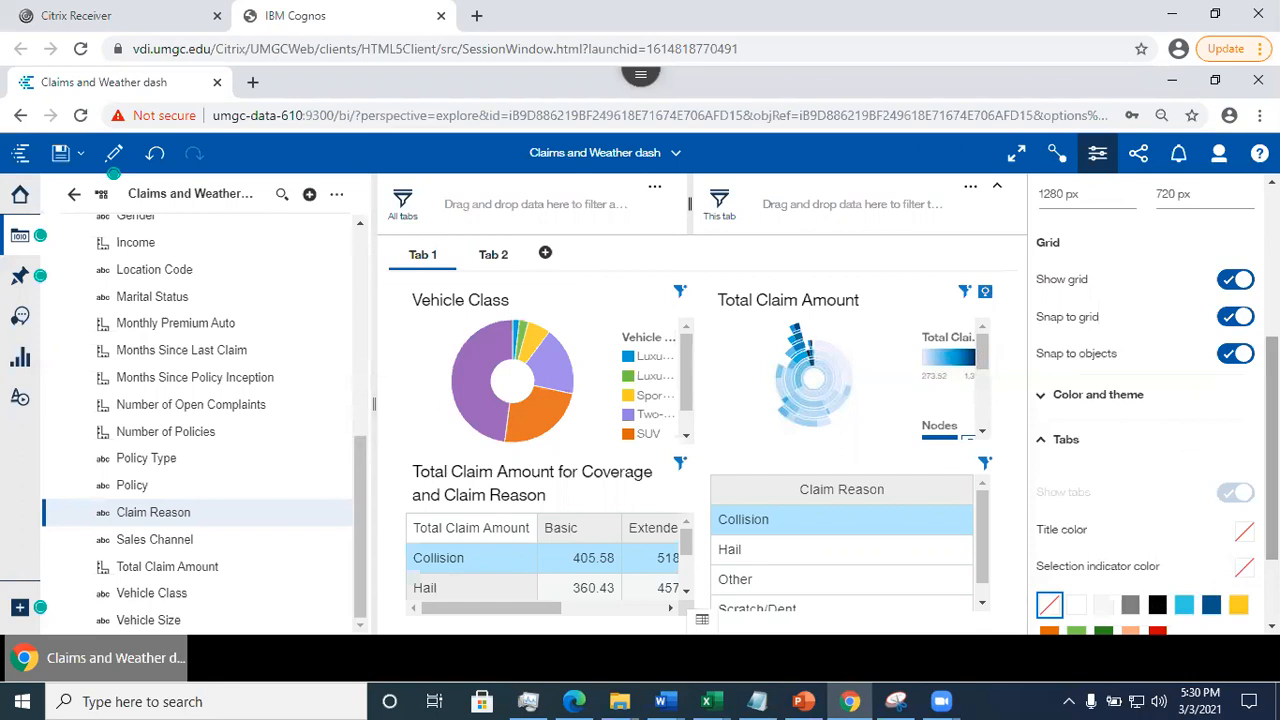
scroll(1215, 580, down, 2)
drag(1271, 522, 1271, 520)
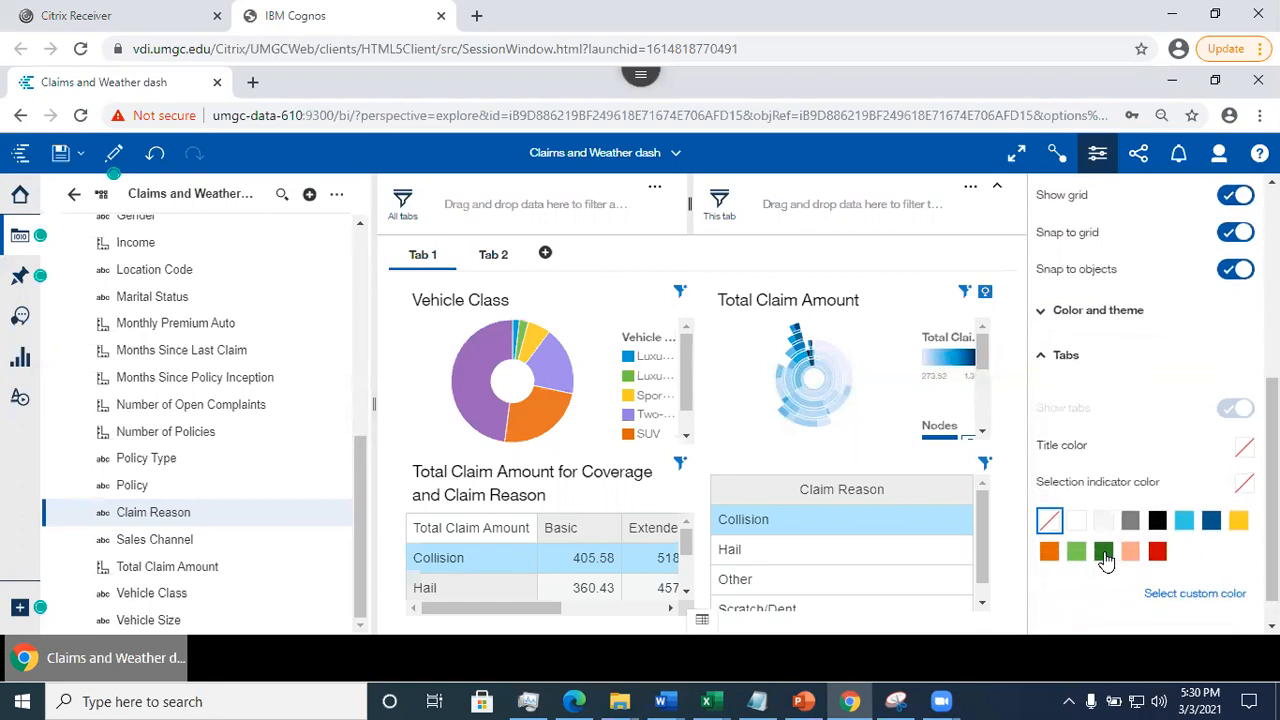
click(1105, 560)
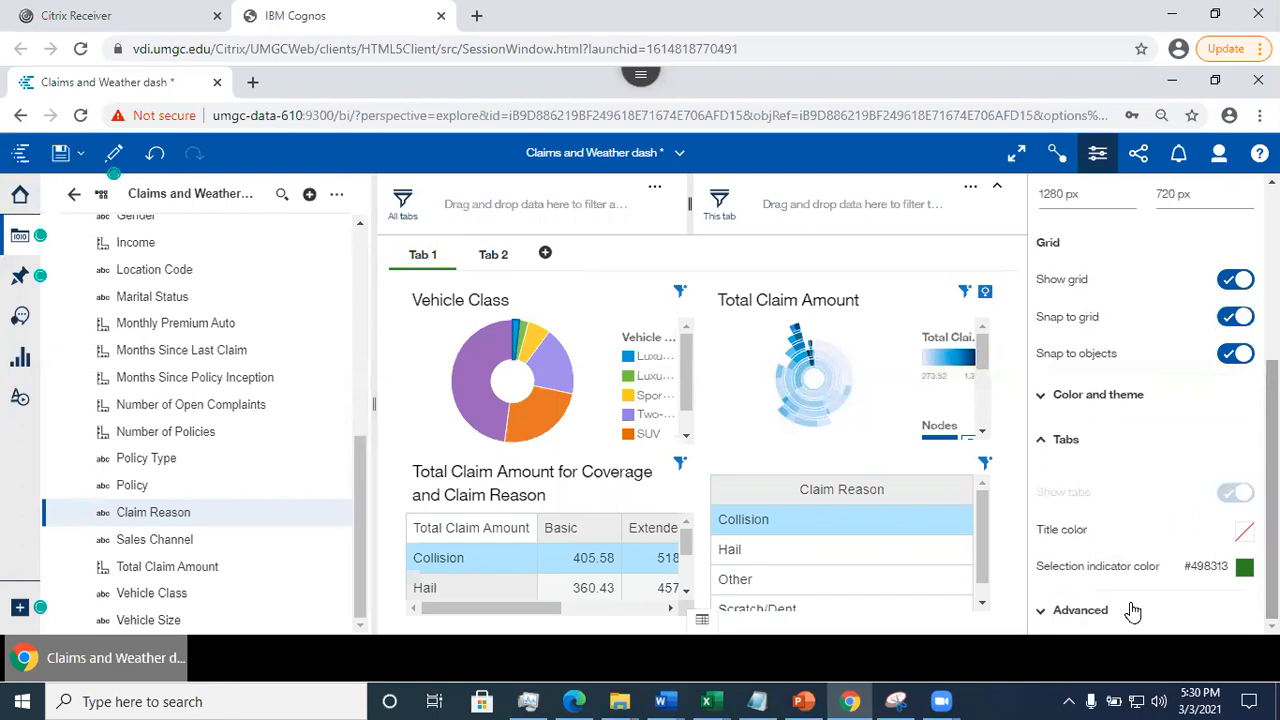
- Look over the Advanced dashboard properties, the canvas settings and the list of data source fields
click(1172, 600)
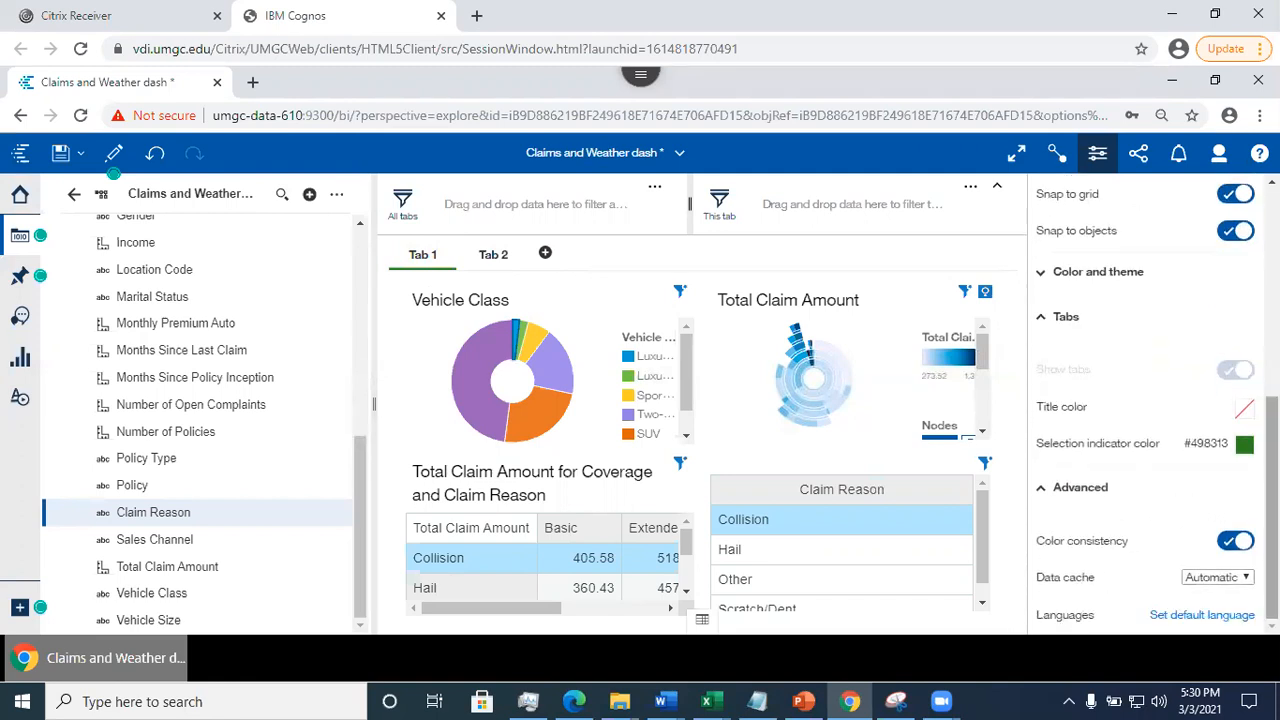
scroll(1150, 400, up, 5)
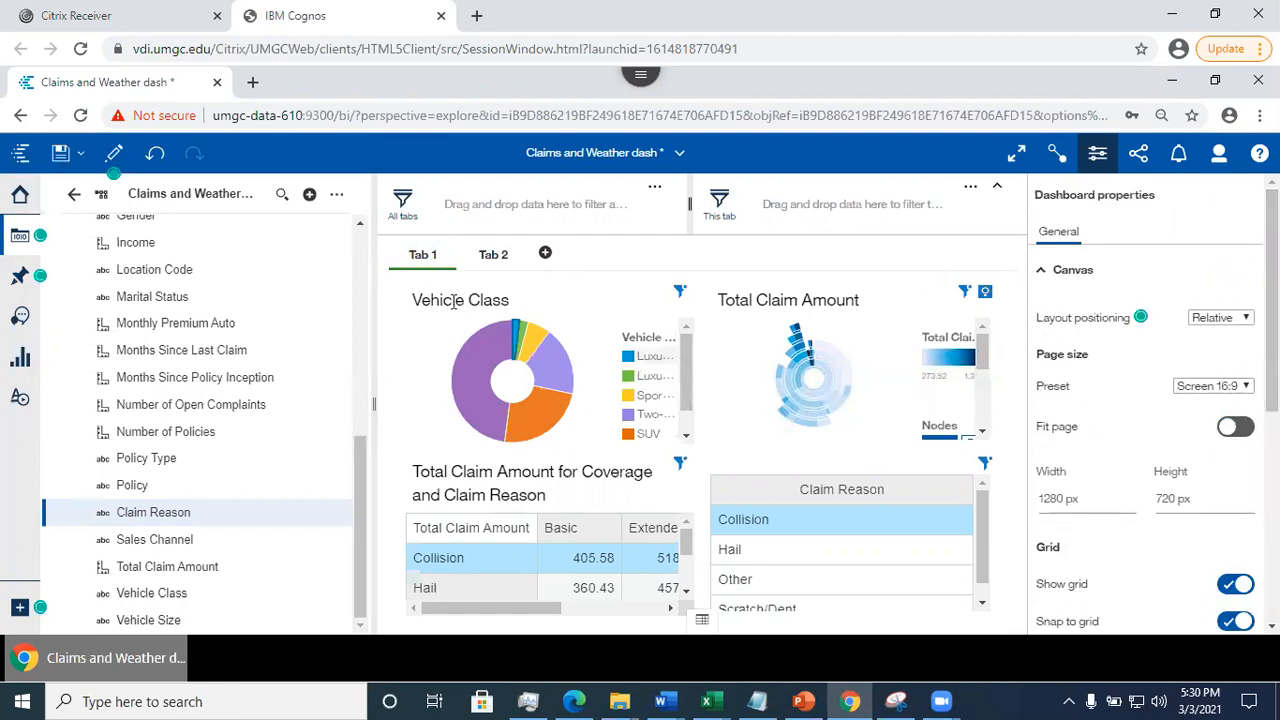
scroll(360, 469, up, 4)
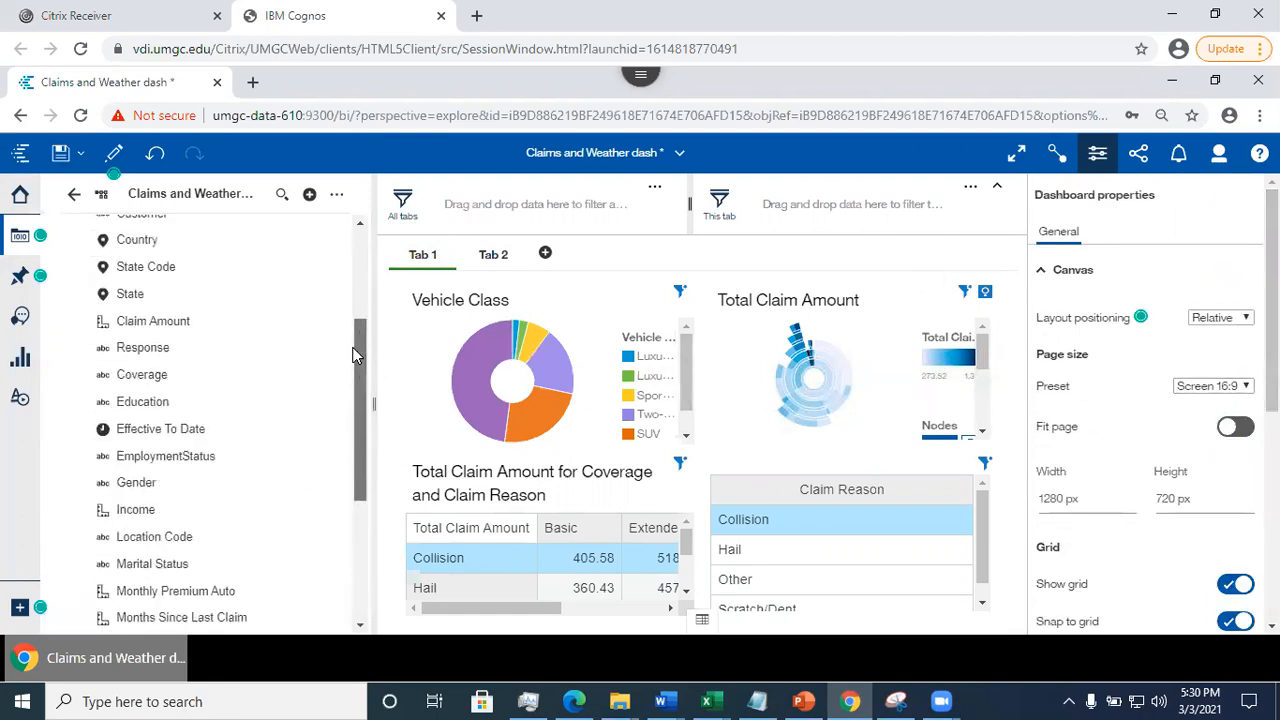
- Switch to PowerPoint, review slide 10 on the Tabbed Dashboard Interface, and return to the Cognos dashboard
click(808, 700)
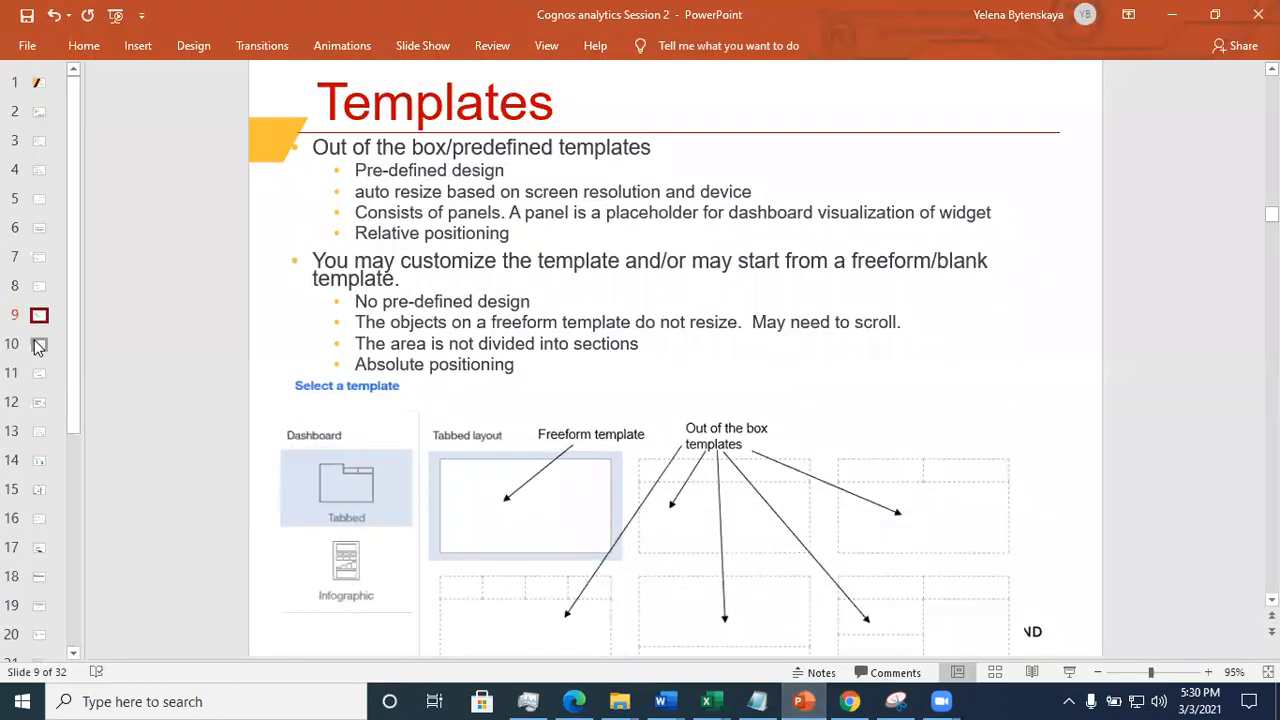
click(38, 344)
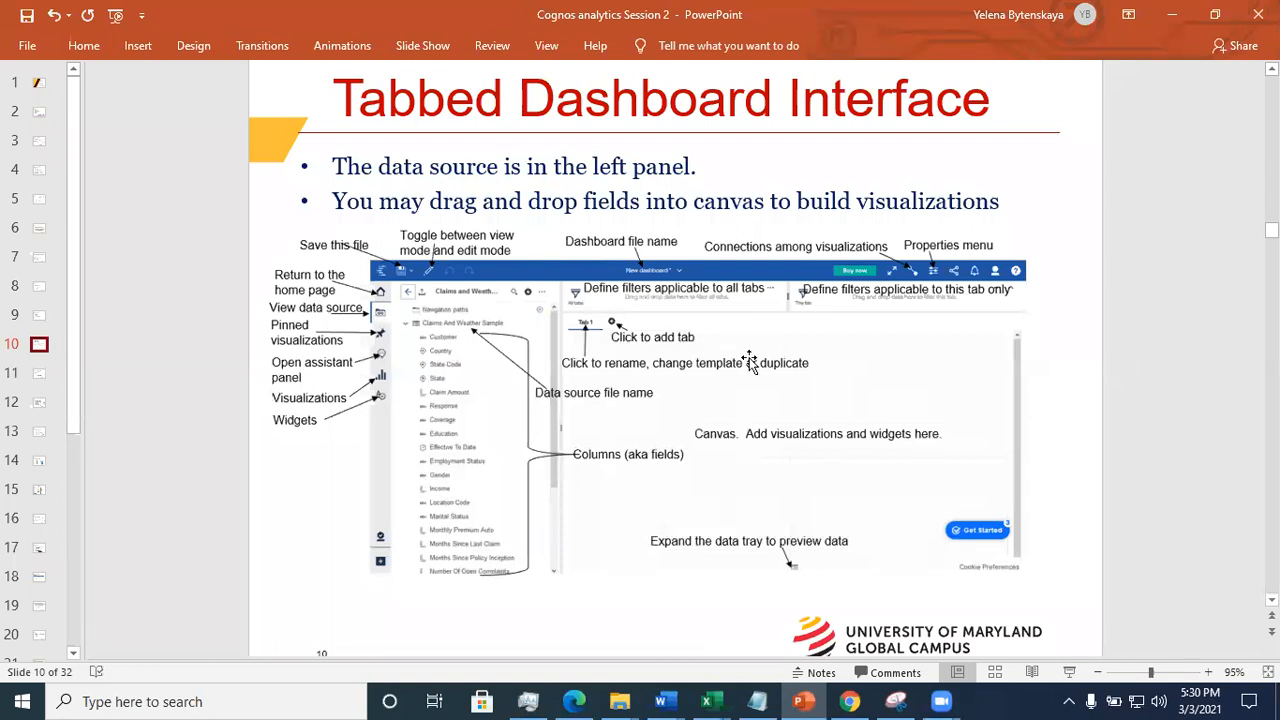
click(1180, 28)
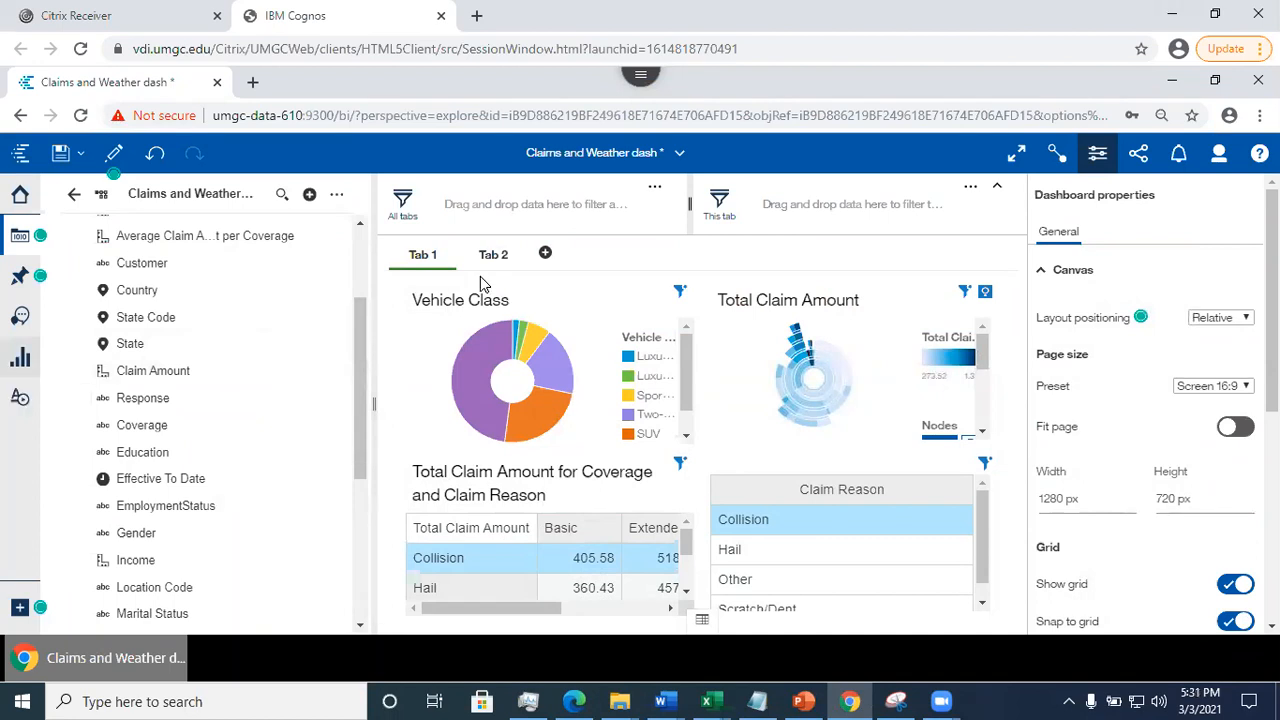
- Switch to Tab 2 and place a text widget in the empty area beside the bar chart
click(493, 254)
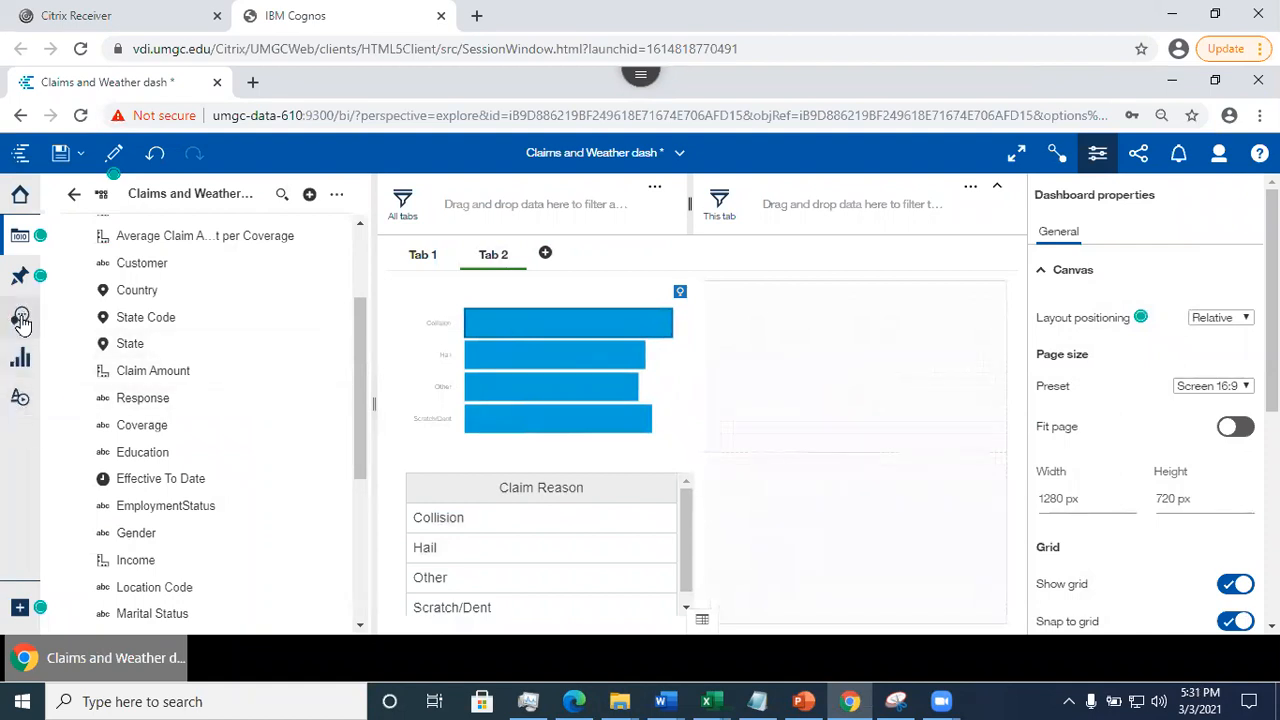
click(20, 400)
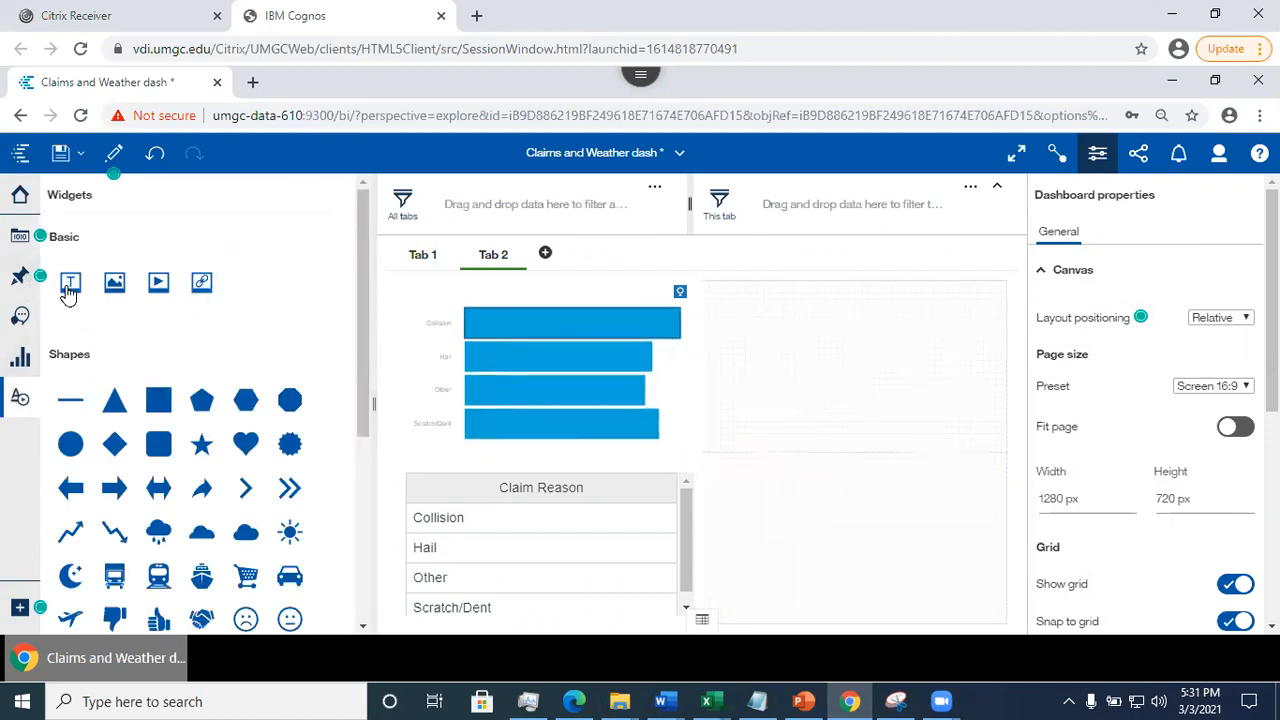
drag(69, 287, 843, 375)
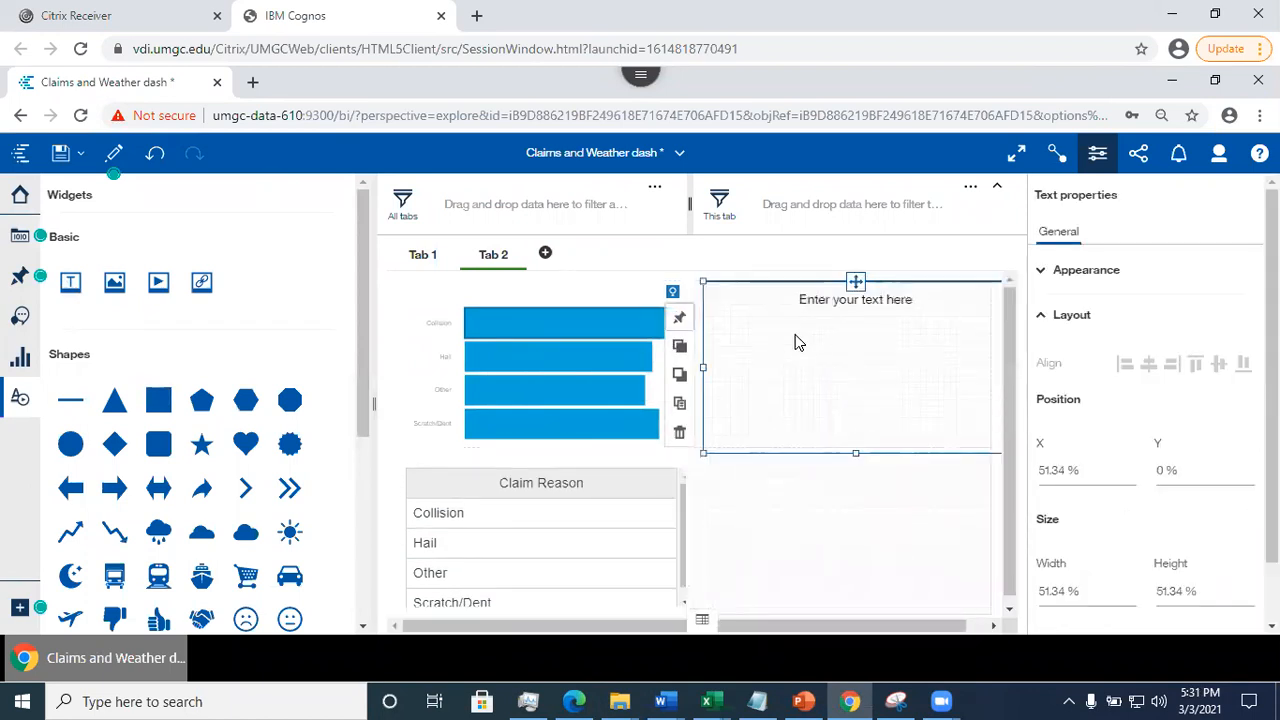
- Enter "I love DATA 610" in the text widget on Tab 2 and finish editing it
click(797, 342)
text(I)
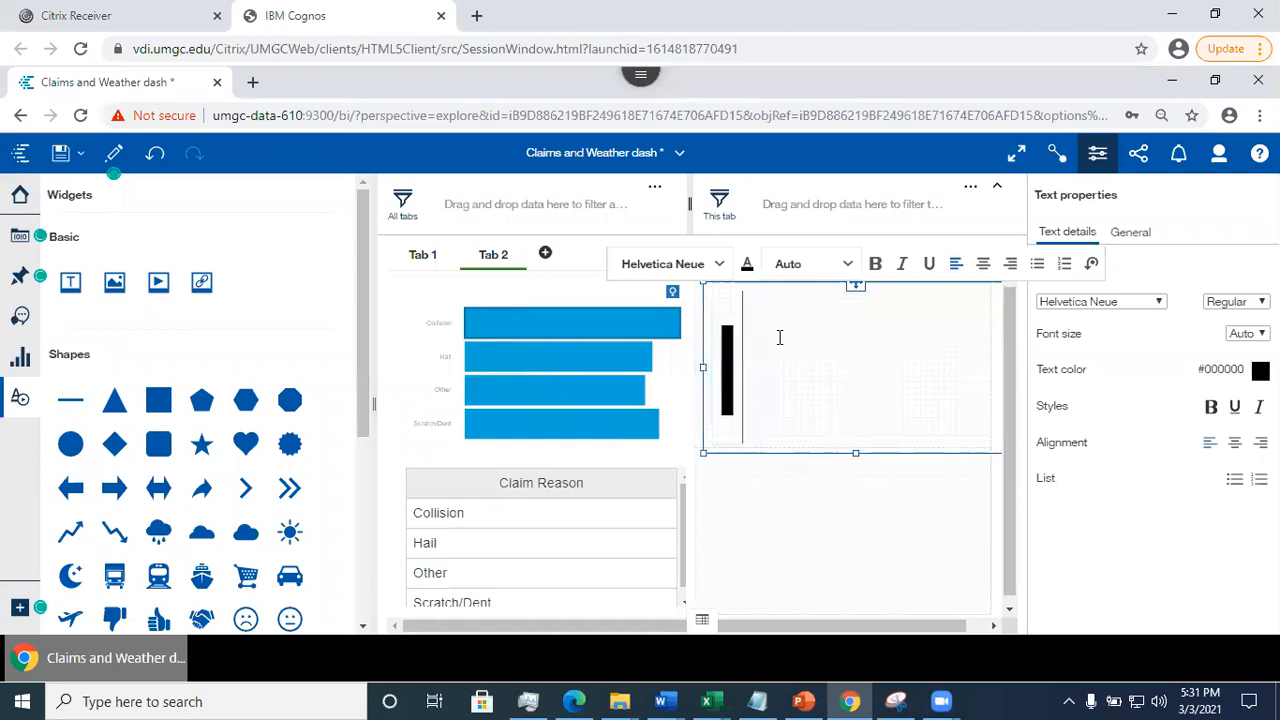
text( love)
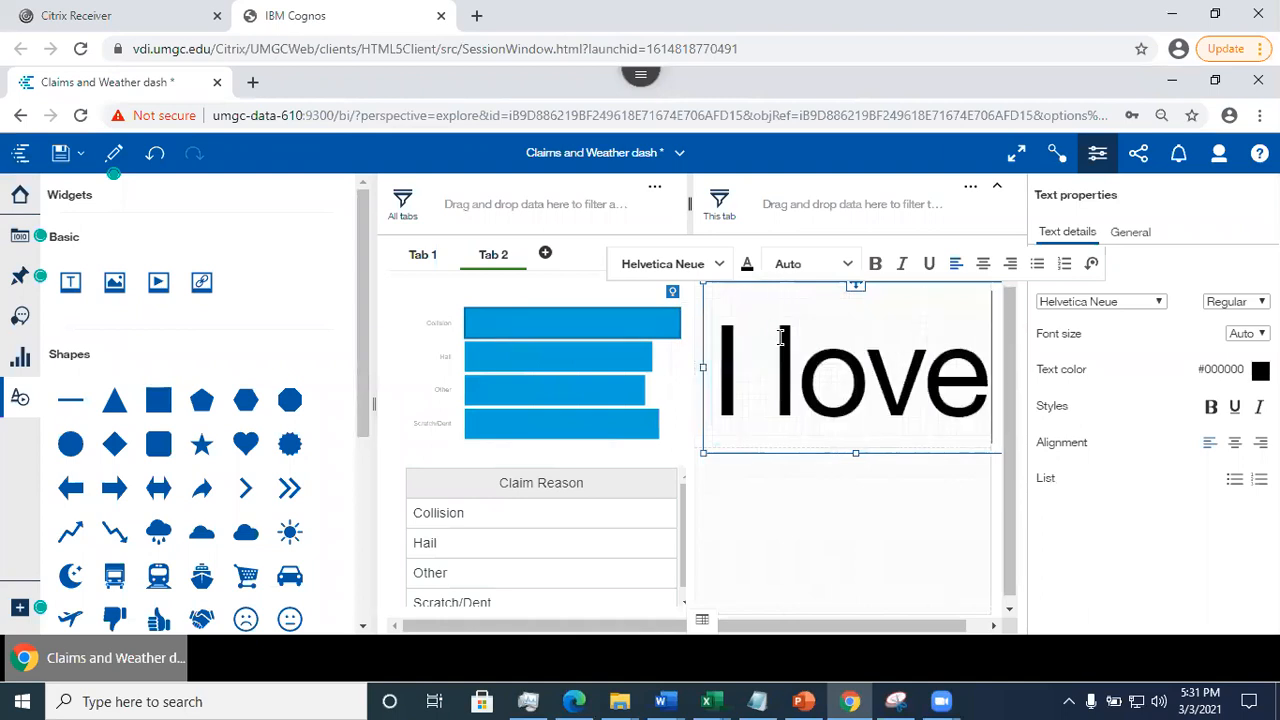
text(d)
key(BackSpace)
text(DA)
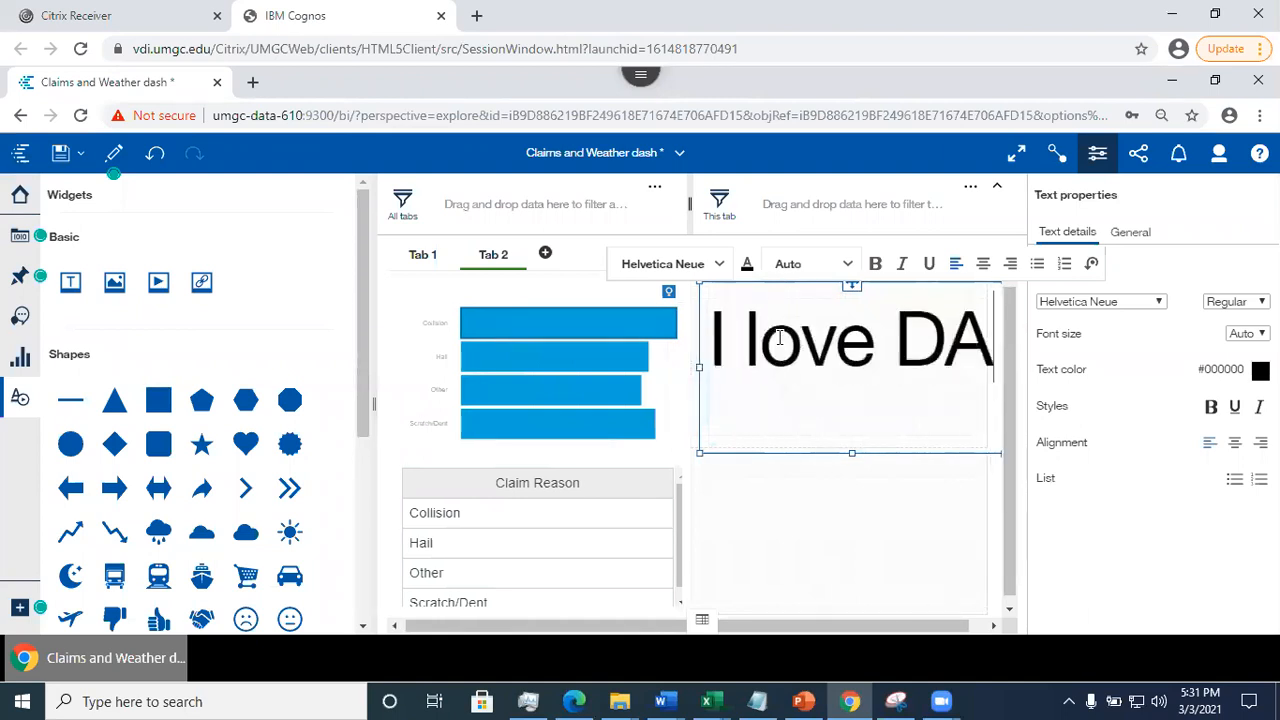
text(TA 610)
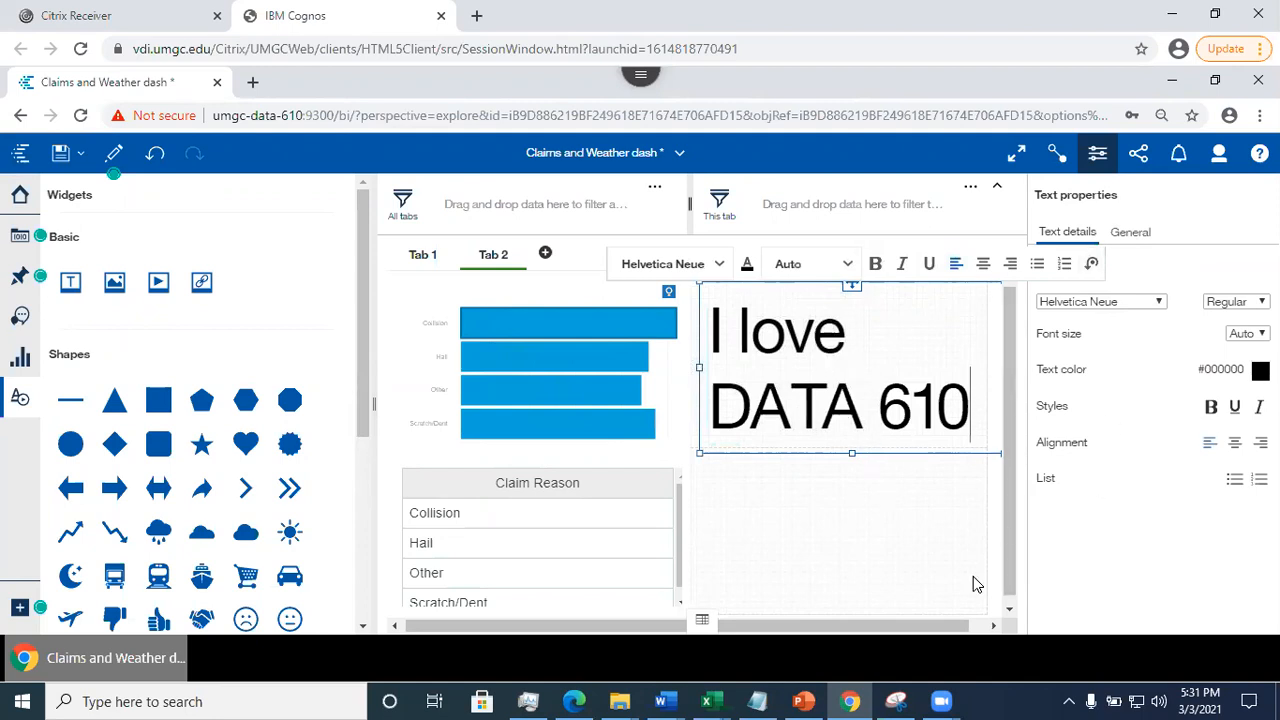
click(866, 525)
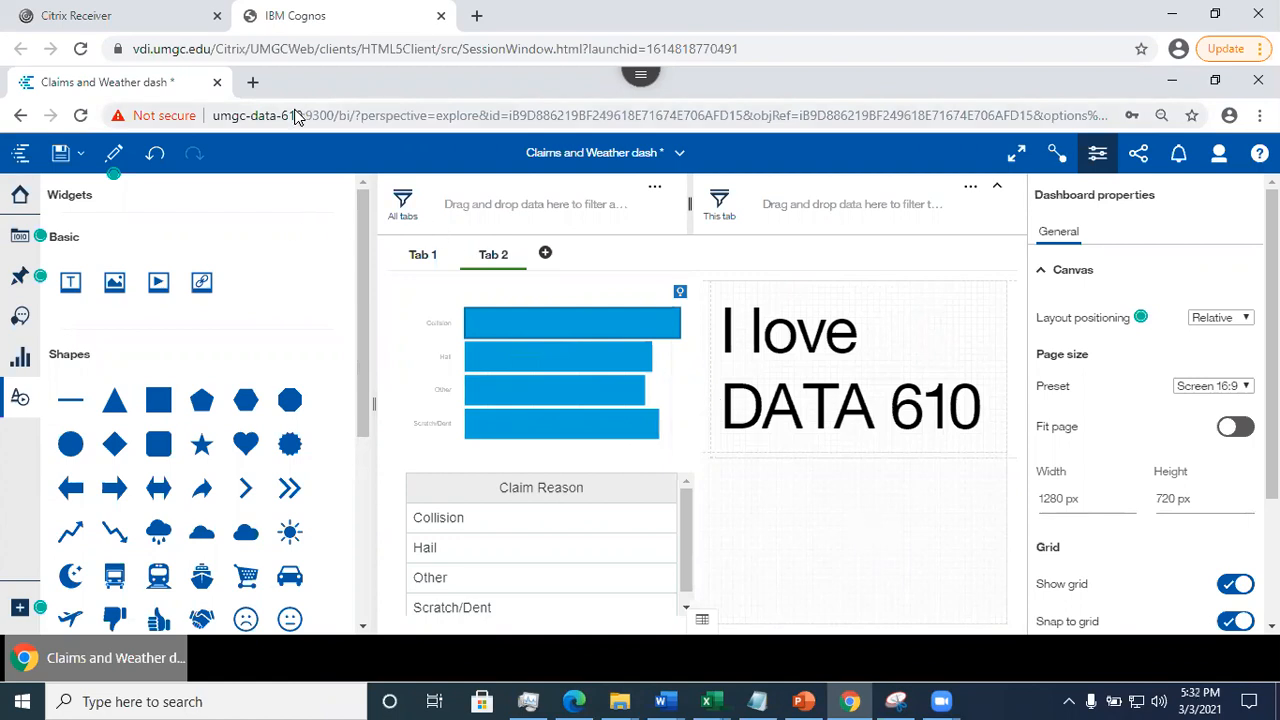
- Search Google Images for "panda" in a new browser tab, dismissing the location request
key(ctrl+t)
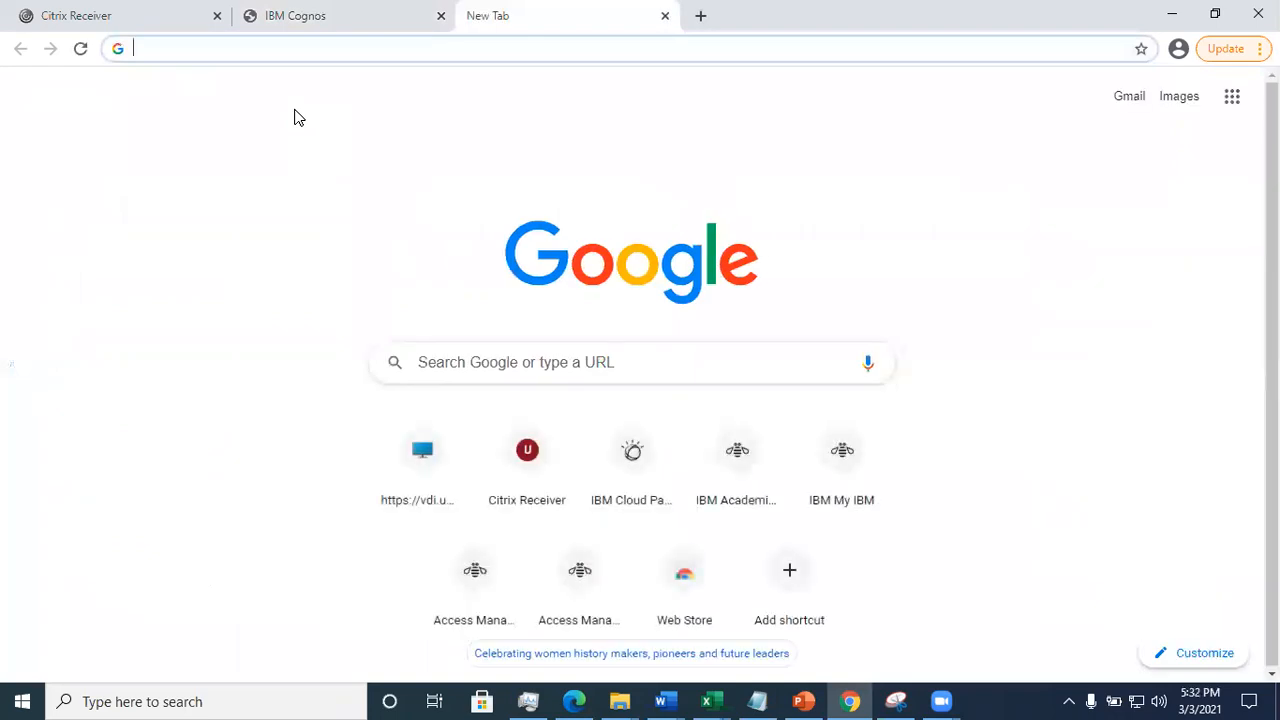
click(461, 362)
text(panda)
key(Return)
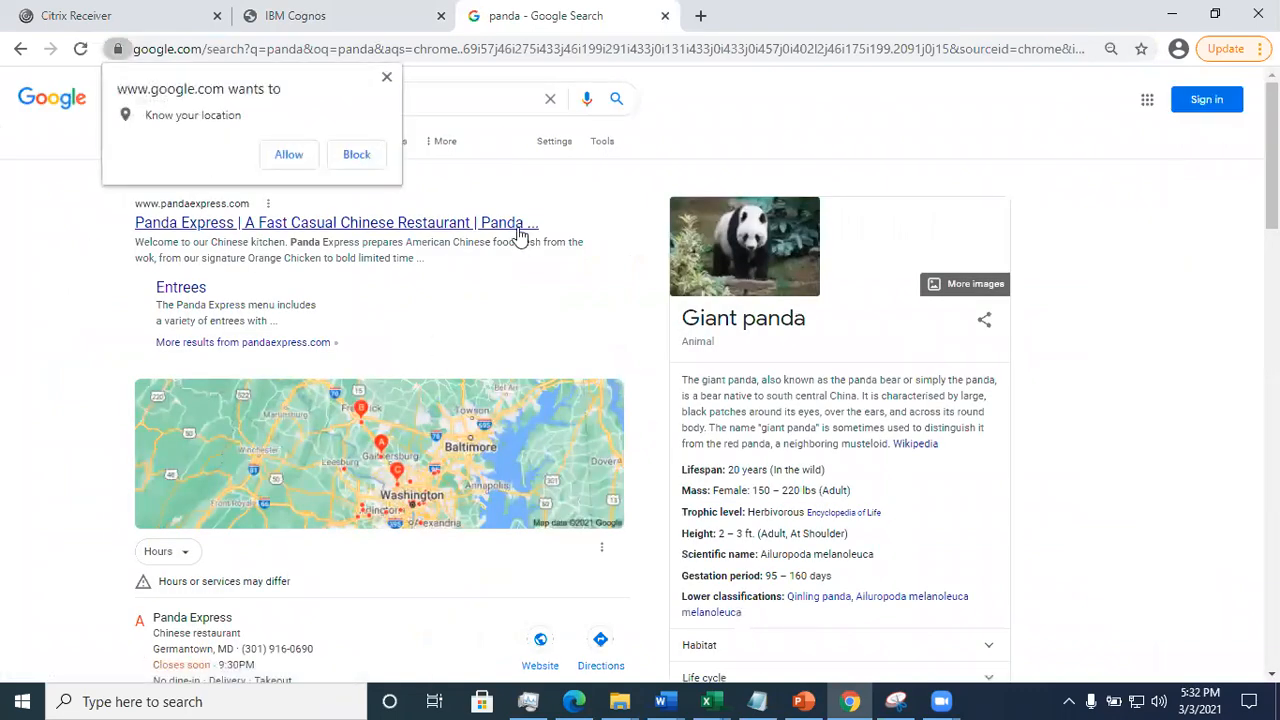
click(386, 80)
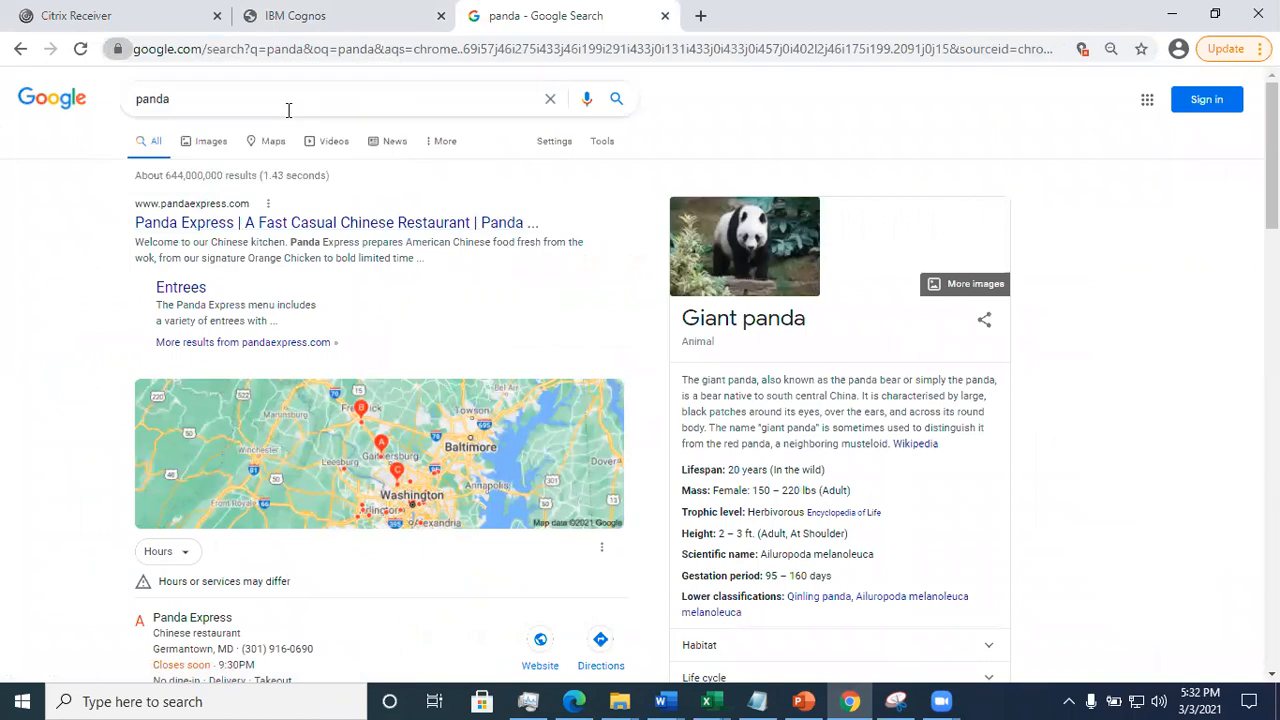
click(196, 146)
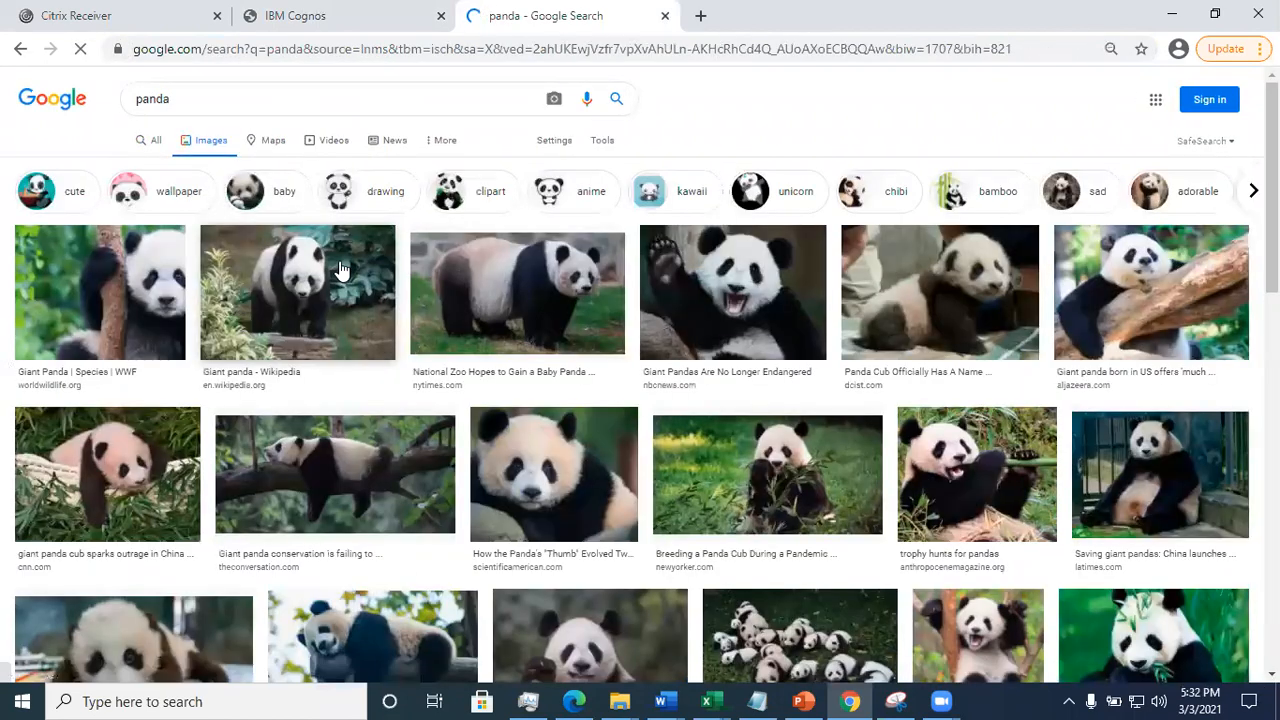
- Open the Wikipedia giant panda picture at full size from the image results and copy its image address
right_click(296, 292)
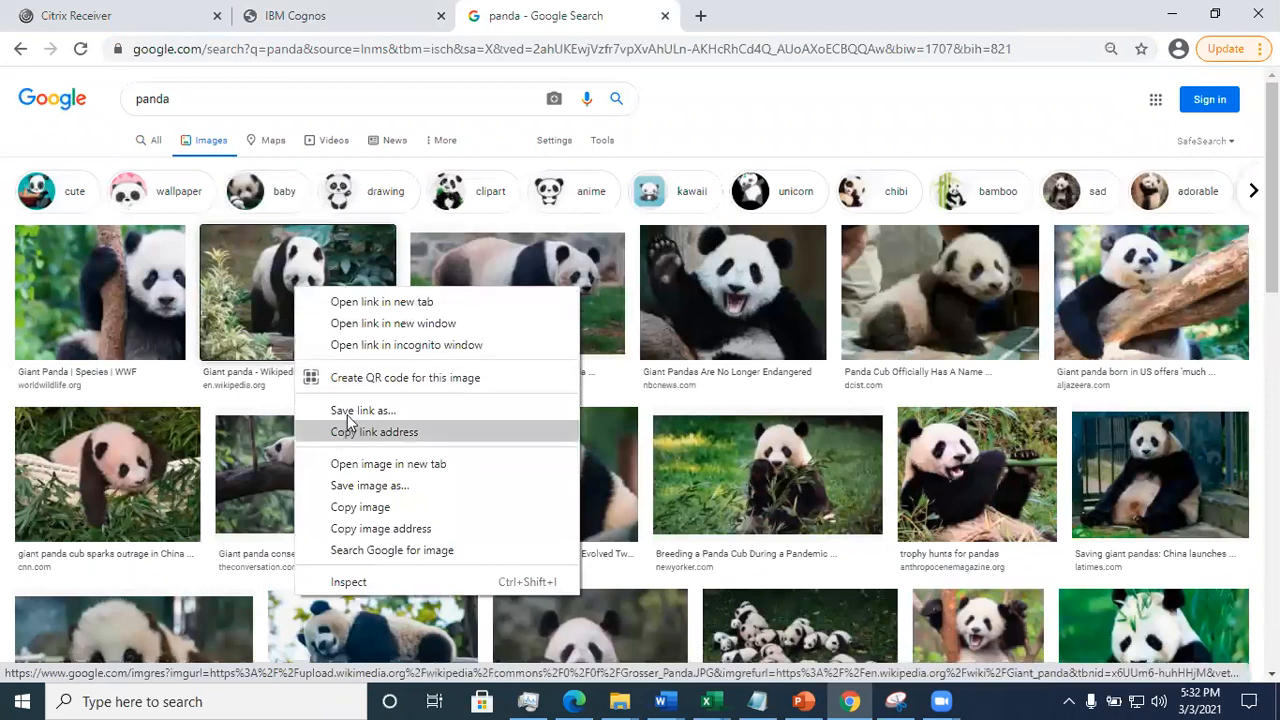
click(252, 300)
double_click(251, 284)
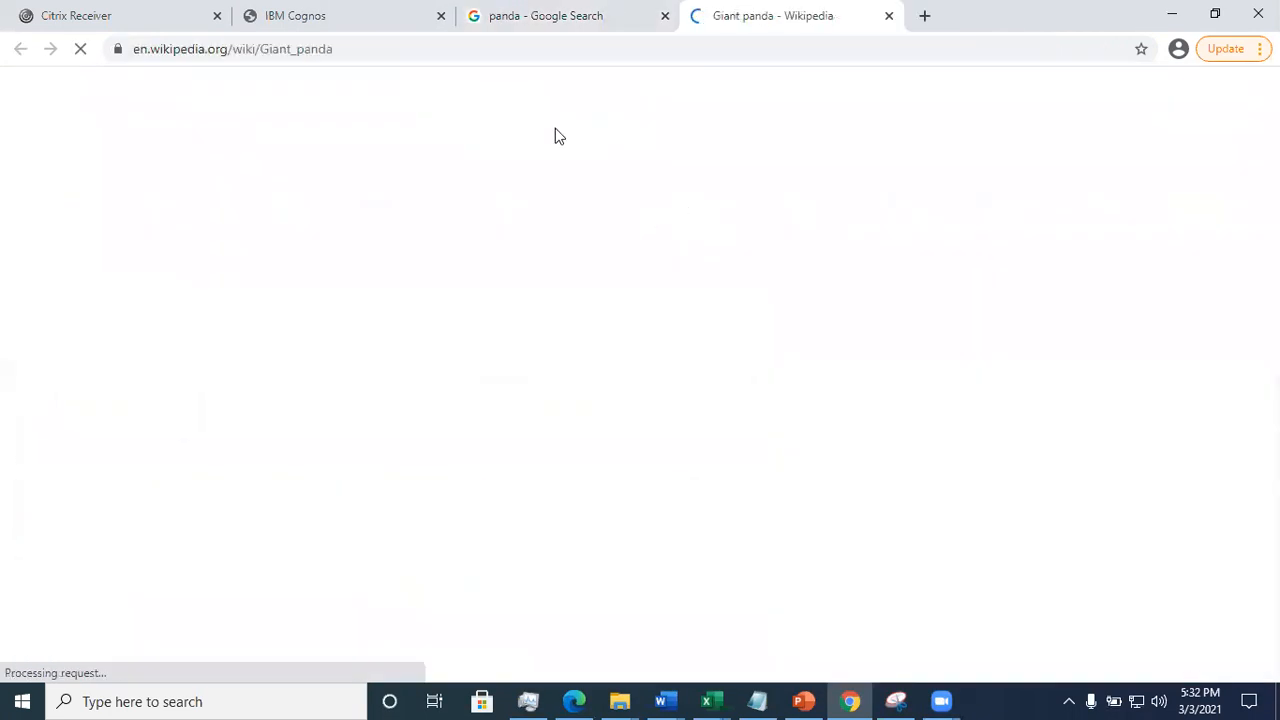
click(1093, 379)
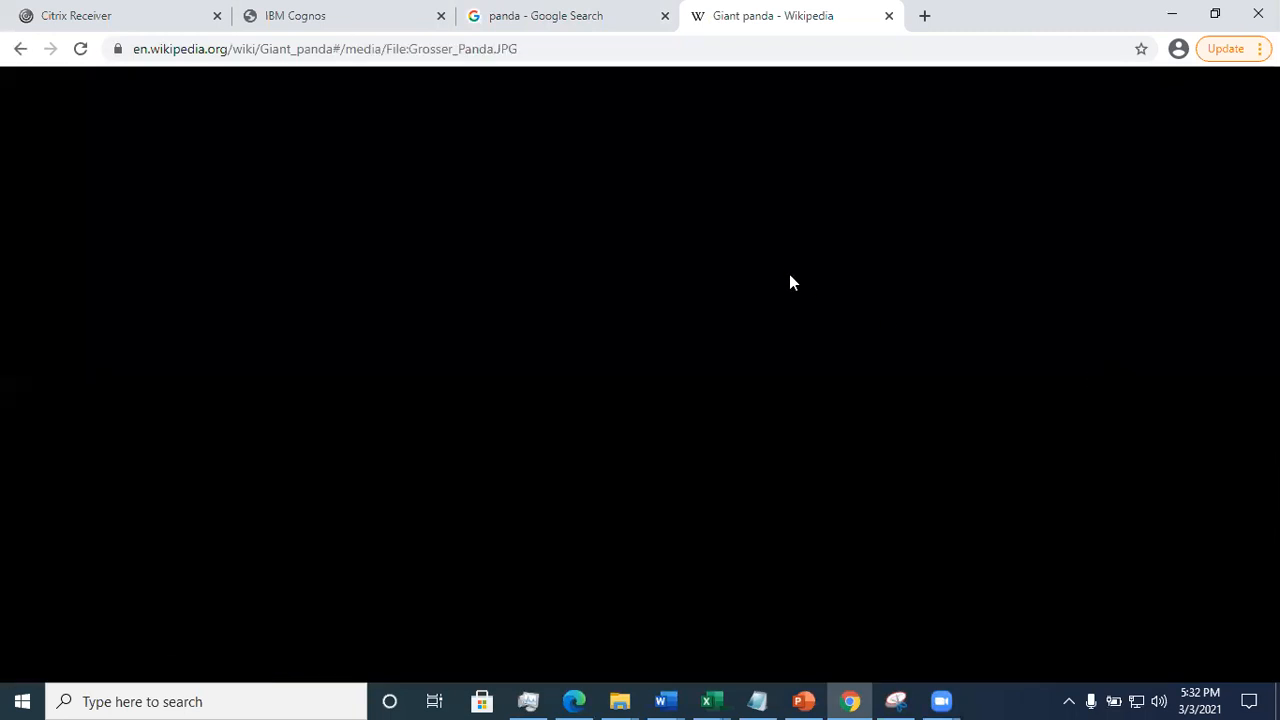
right_click(540, 216)
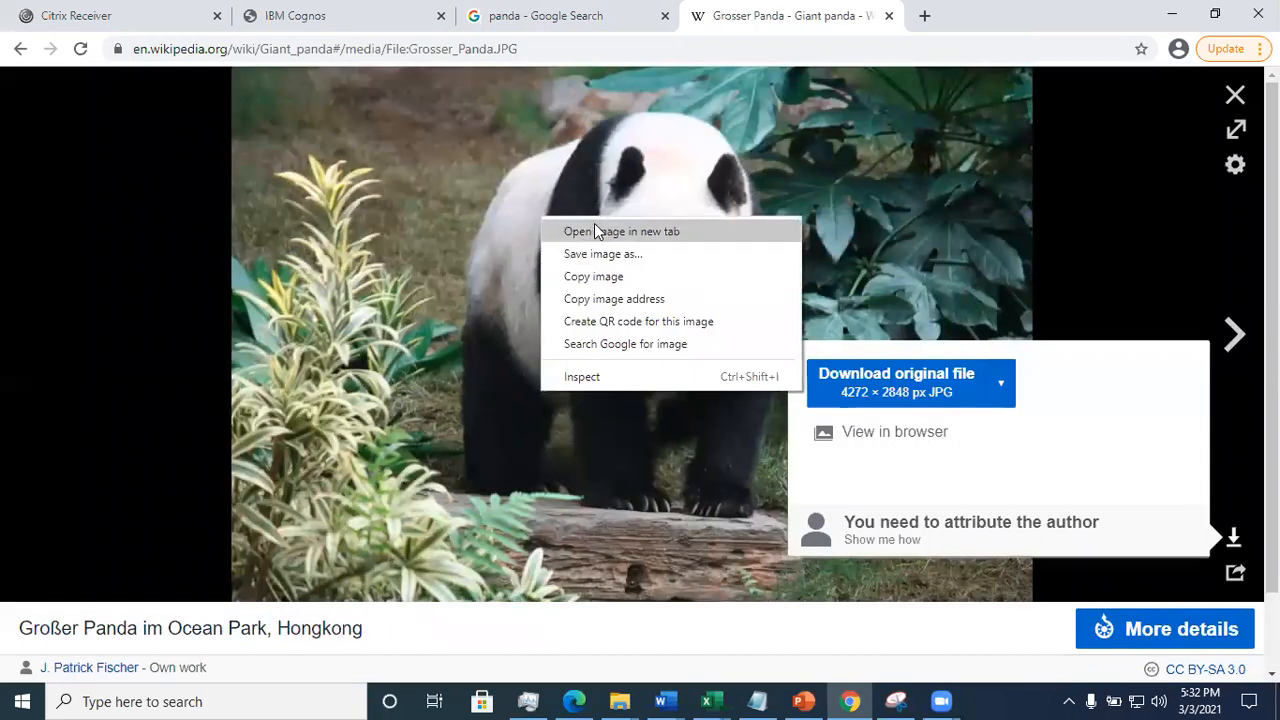
click(614, 299)
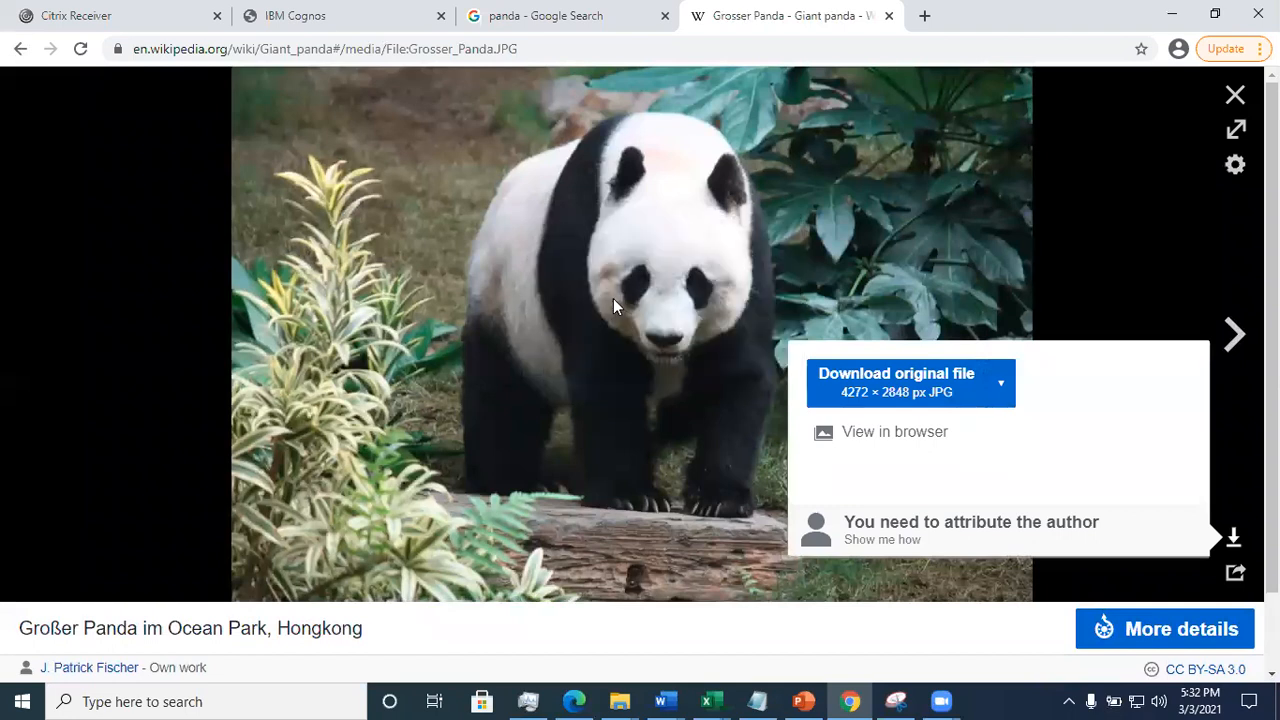
- Return to the Cognos dashboard and place an image widget below the "I love DATA 610" text on Tab 2
key(ctrl+shift+Tab)
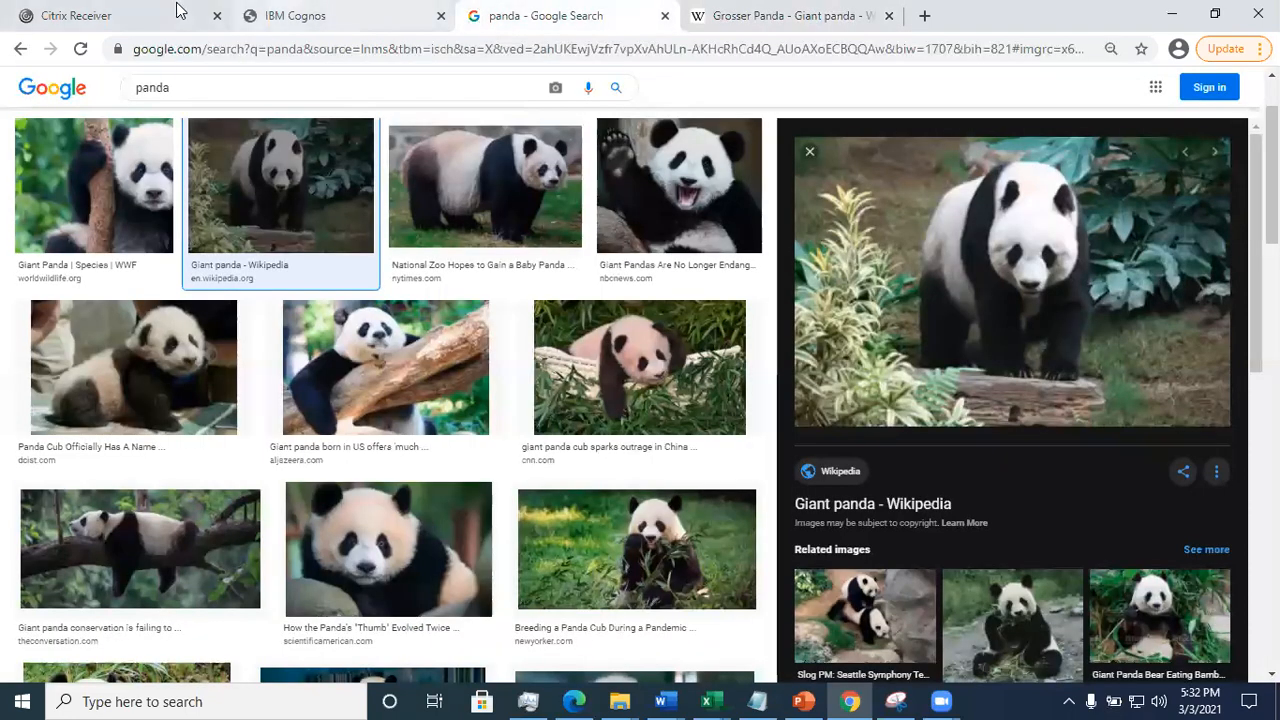
key(ctrl+shift+Tab)
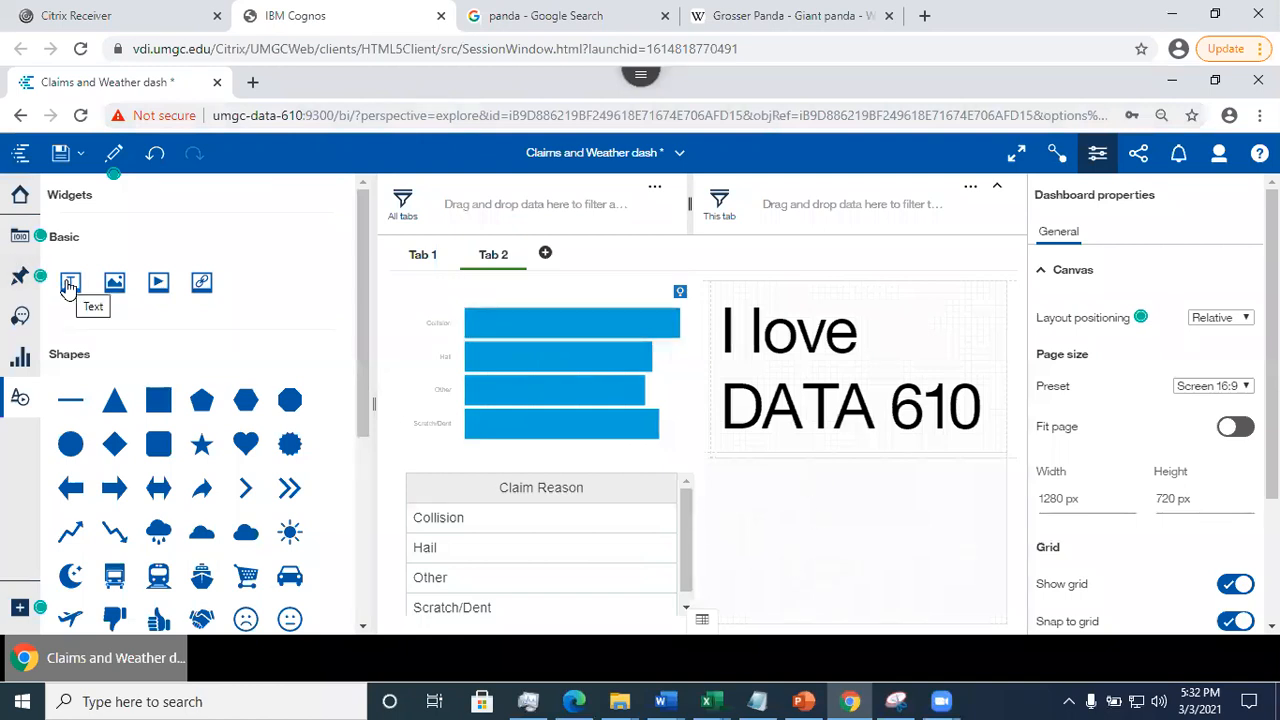
drag(114, 282, 831, 516)
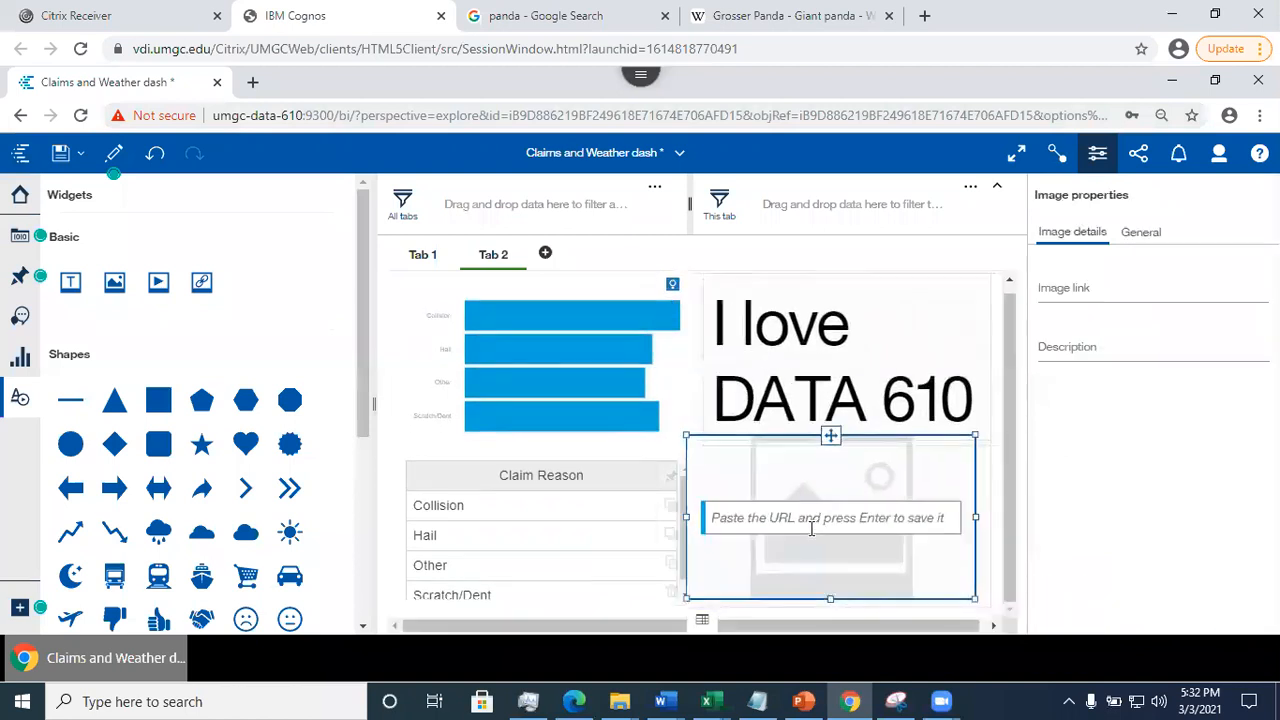
- Try to paste the panda image address into the image widget, and delete the duplicate Claim Reason table covering it
key(ctrl+v)
key(Return)
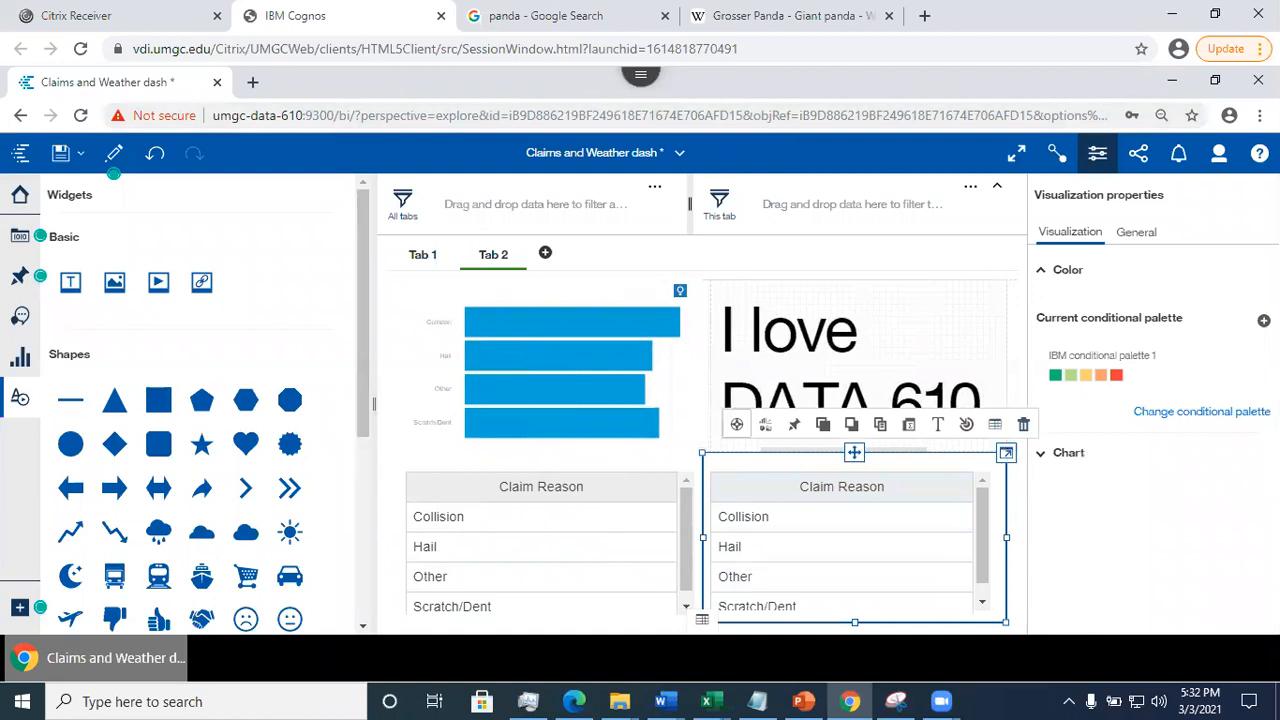
click(1006, 455)
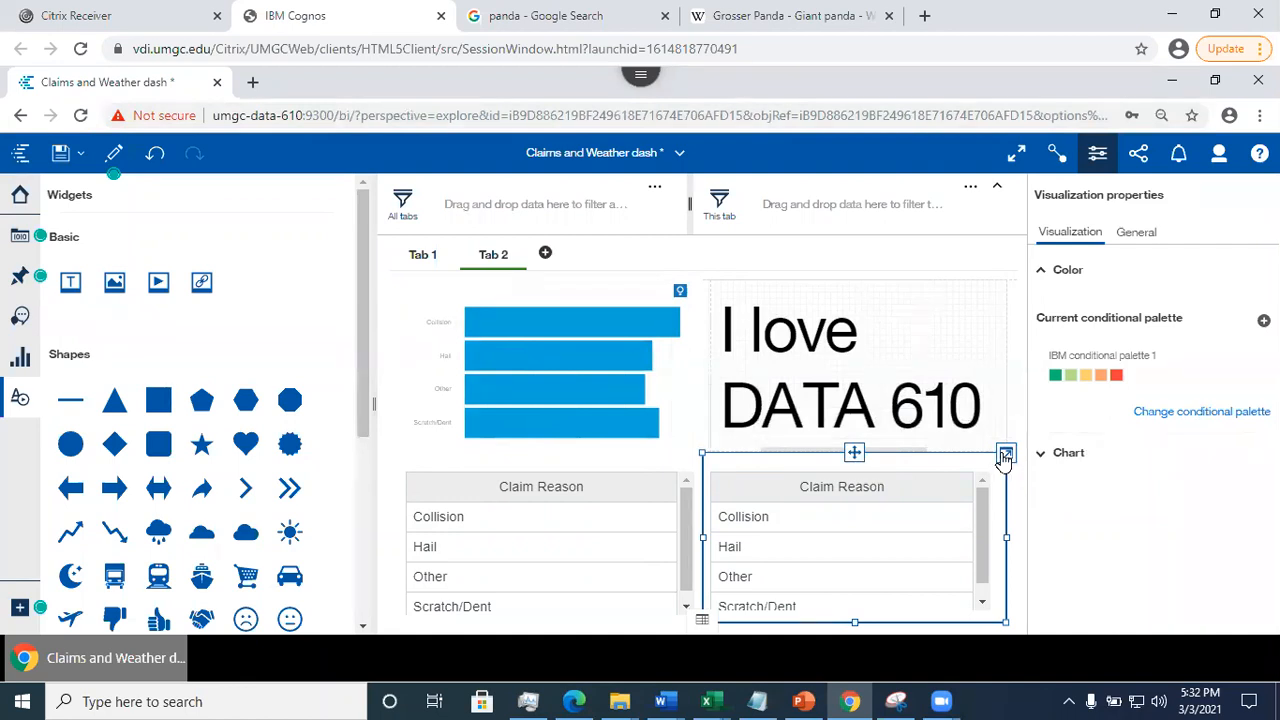
click(1005, 456)
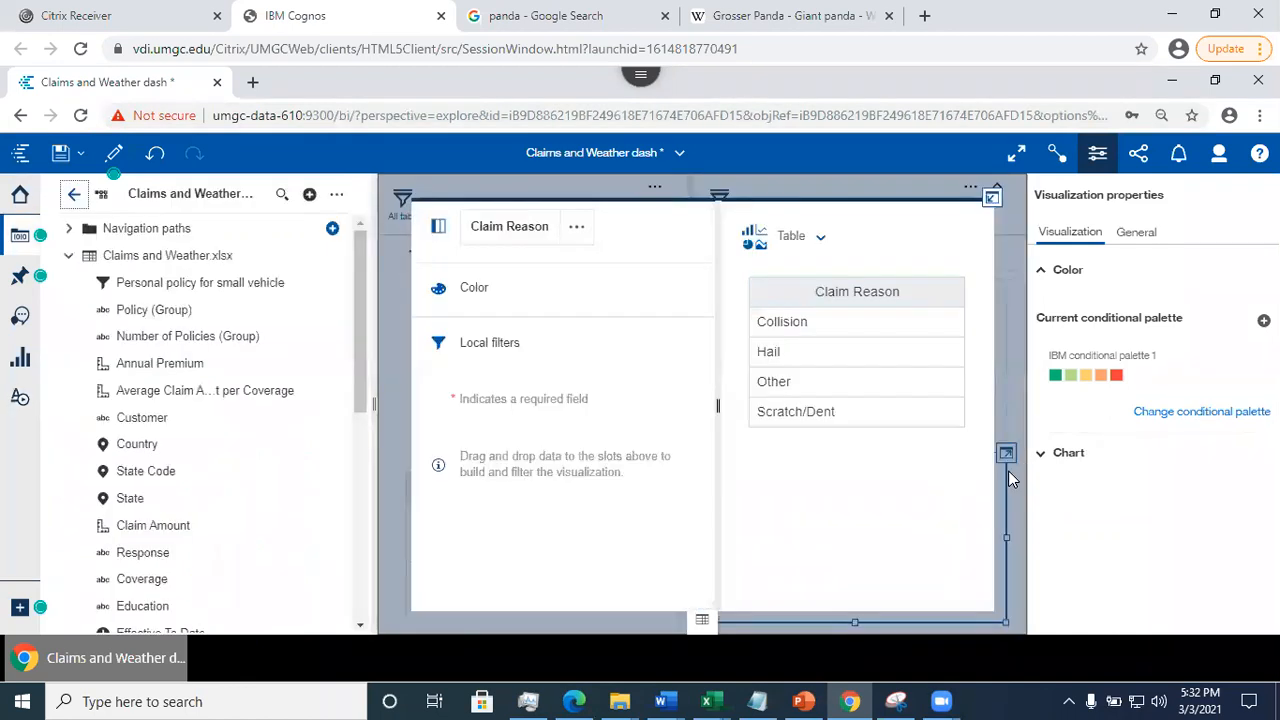
click(991, 198)
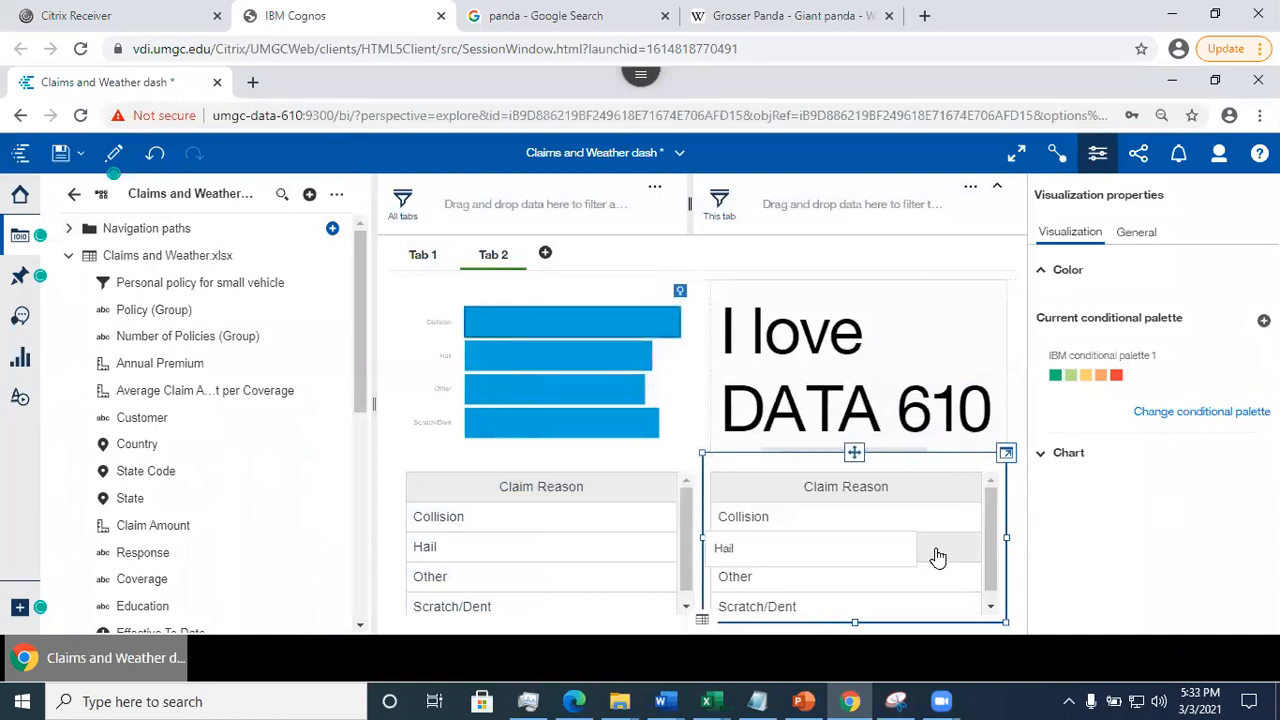
key(Delete)
- Copy the Wikipedia panda picture's image address again and set it as the link of the image widget on Tab 2
click(810, 530)
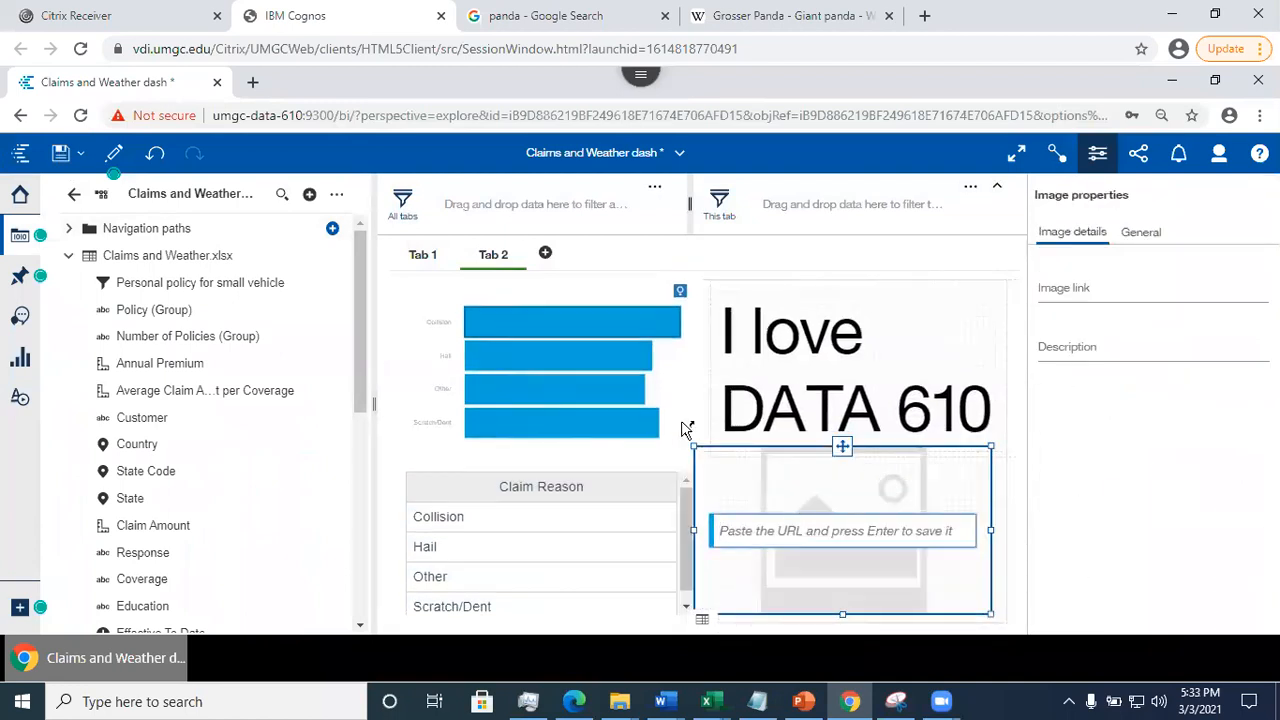
click(782, 16)
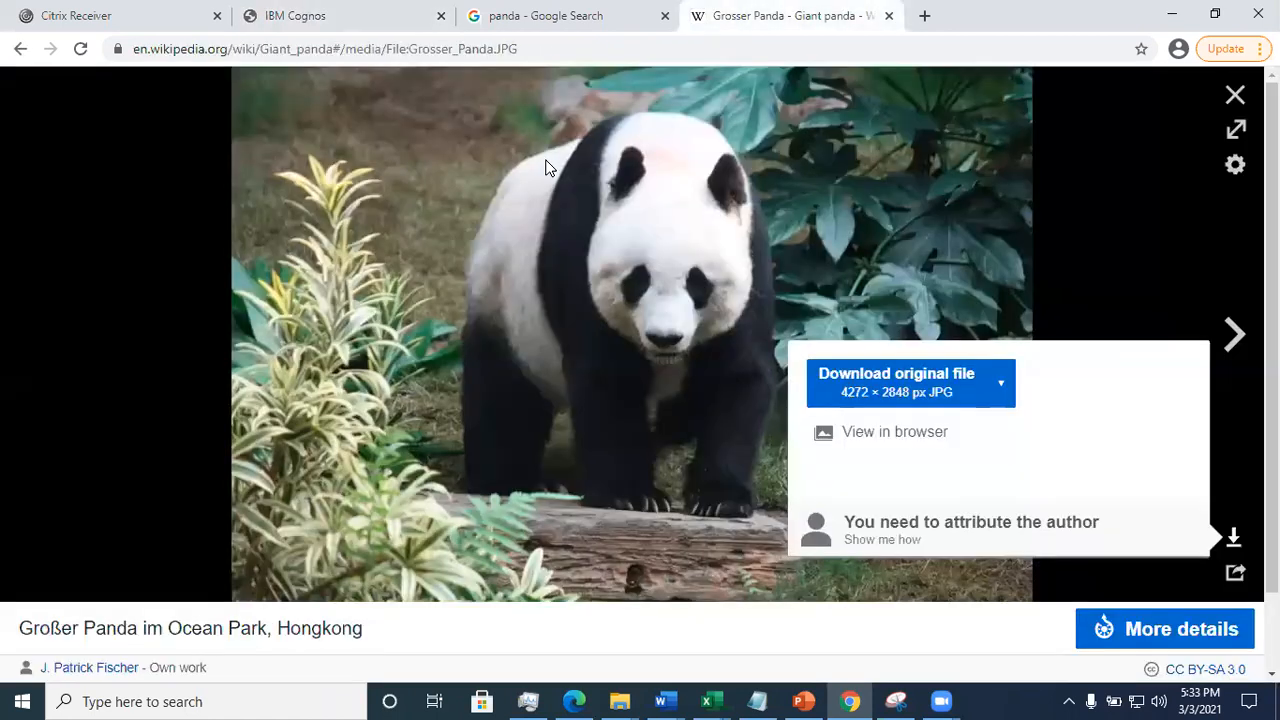
right_click(533, 247)
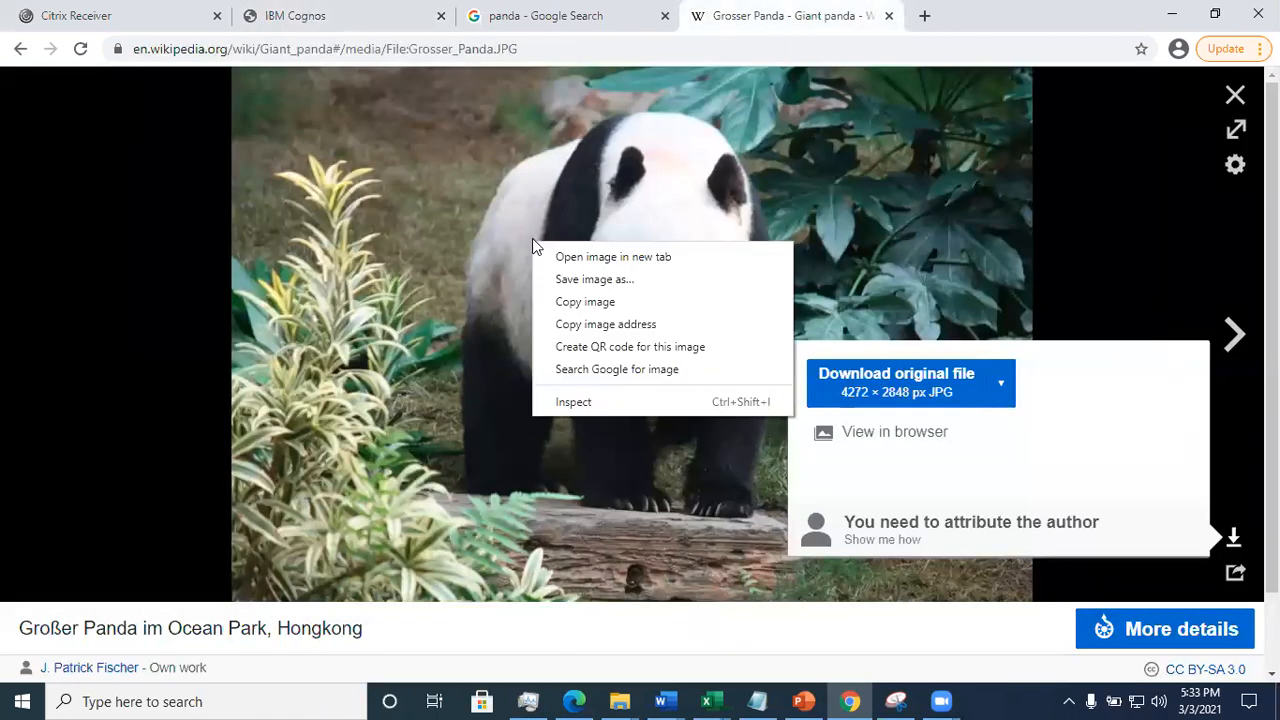
click(577, 326)
click(300, 16)
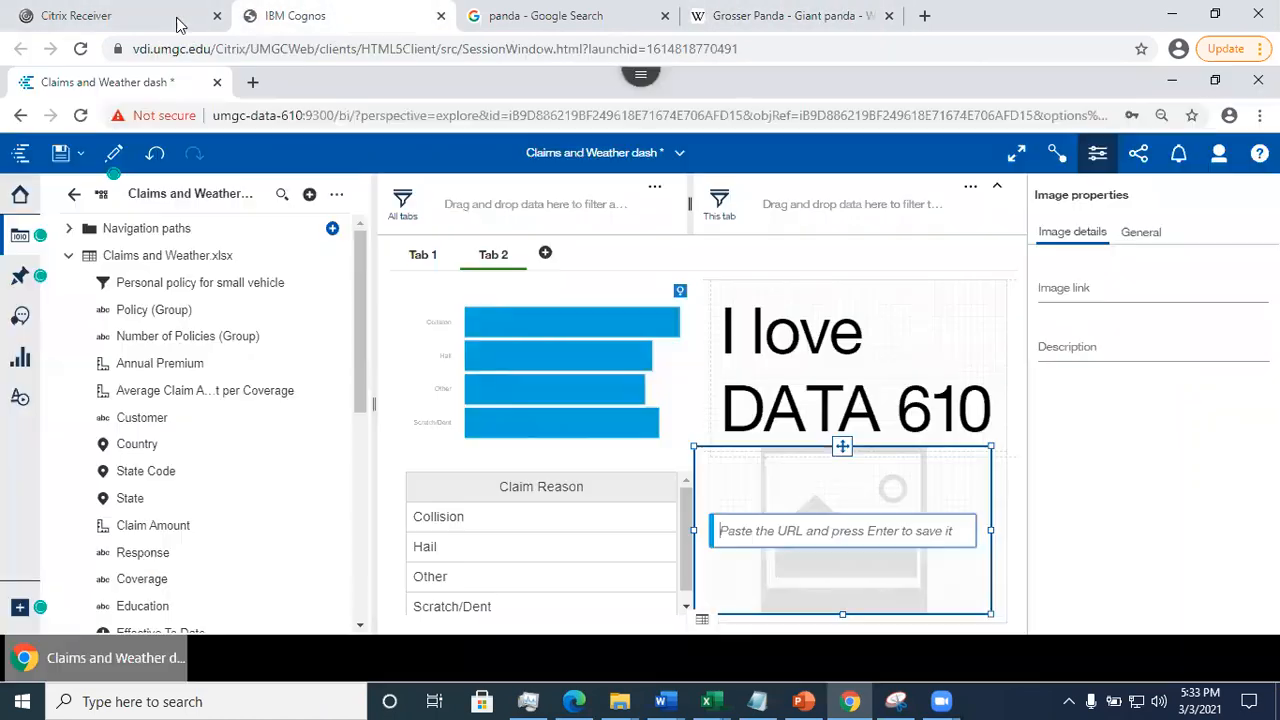
key(ctrl+v)
key(Return)
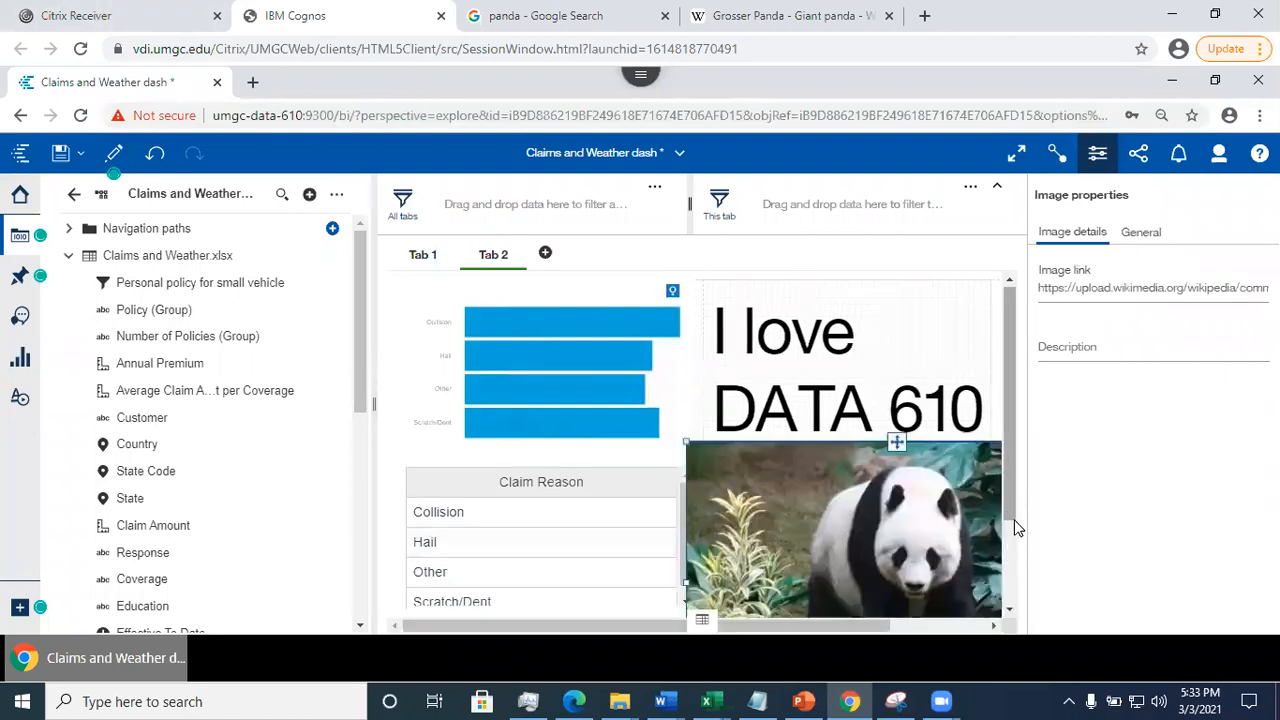
scroll(1016, 528, down, 2)
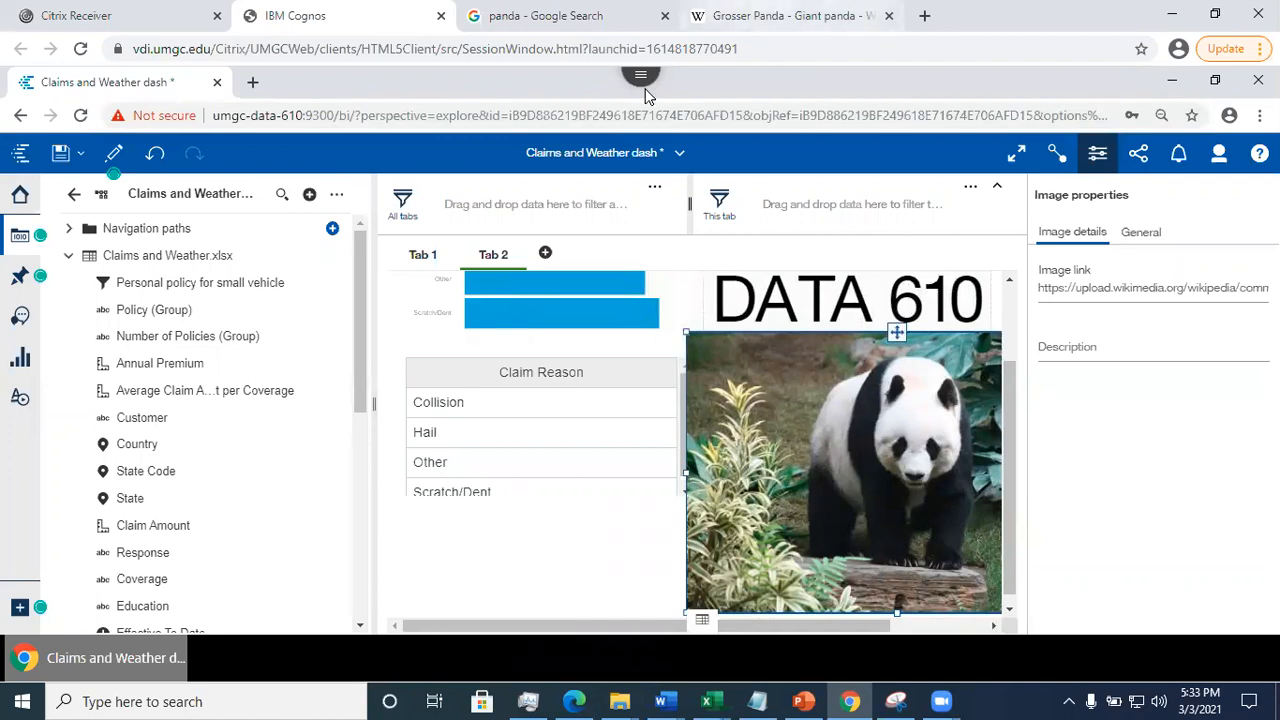
click(786, 16)
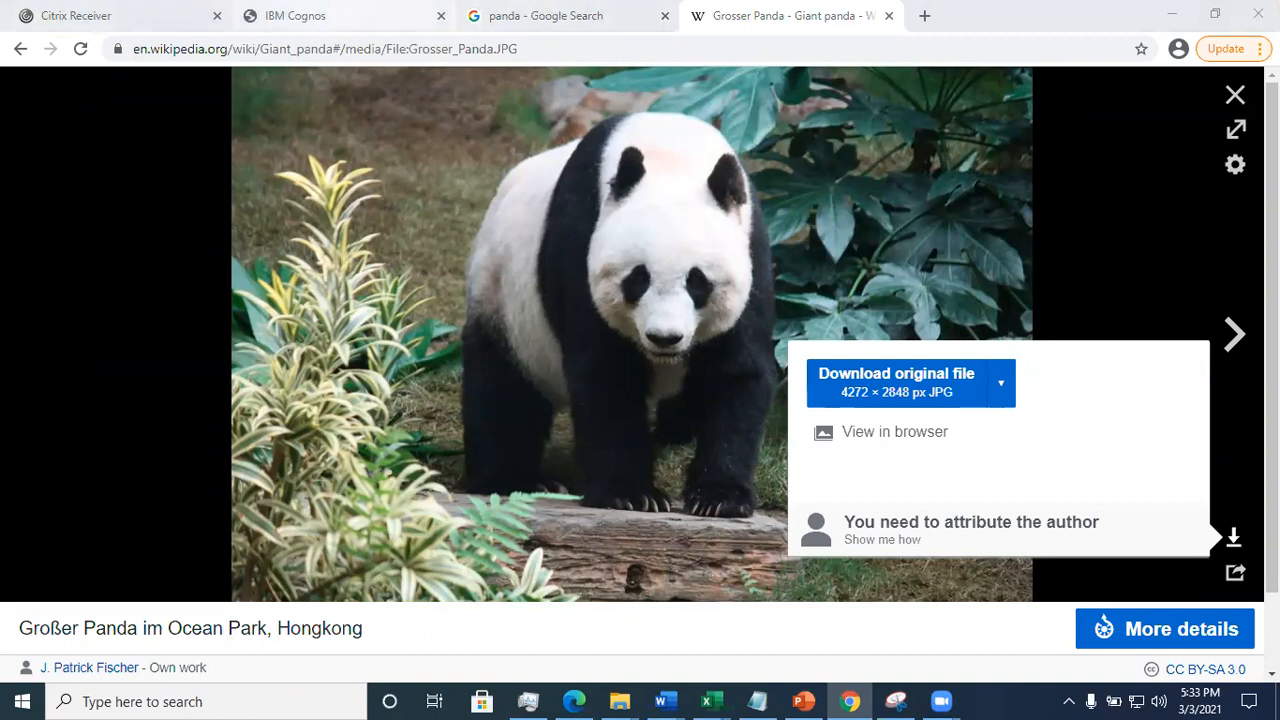
click(285, 15)
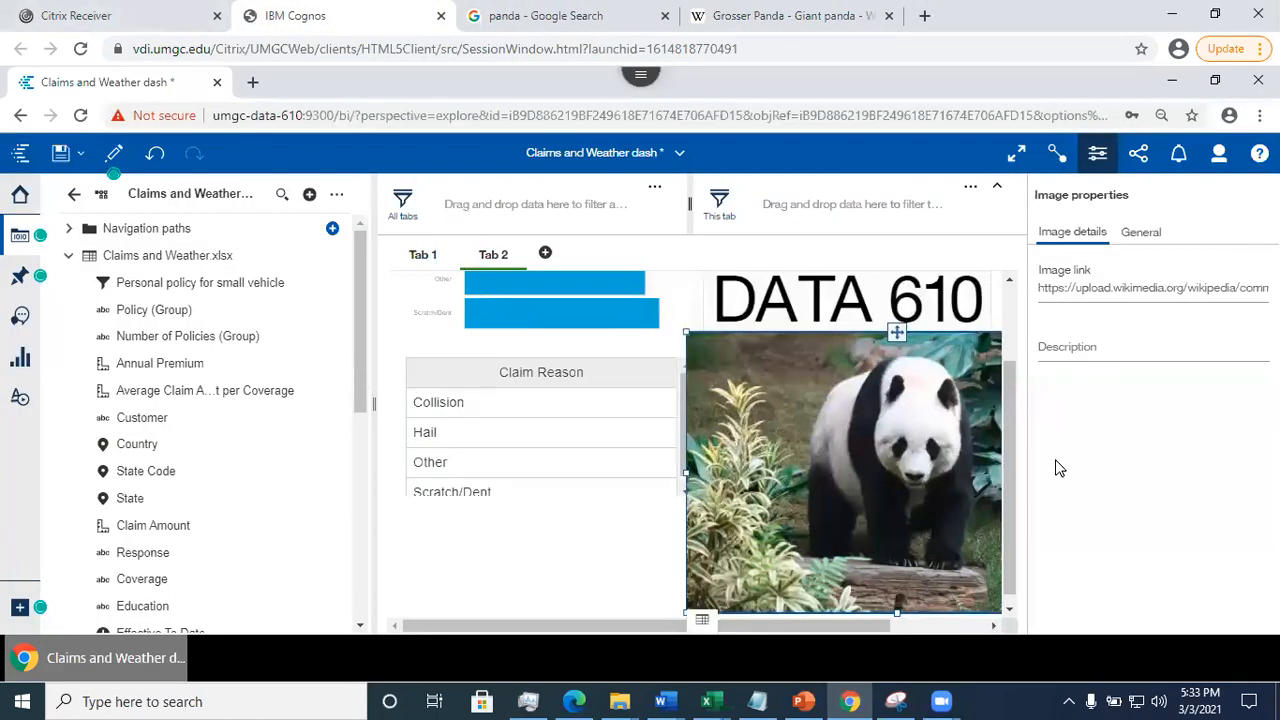
drag(1008, 427, 1039, 509)
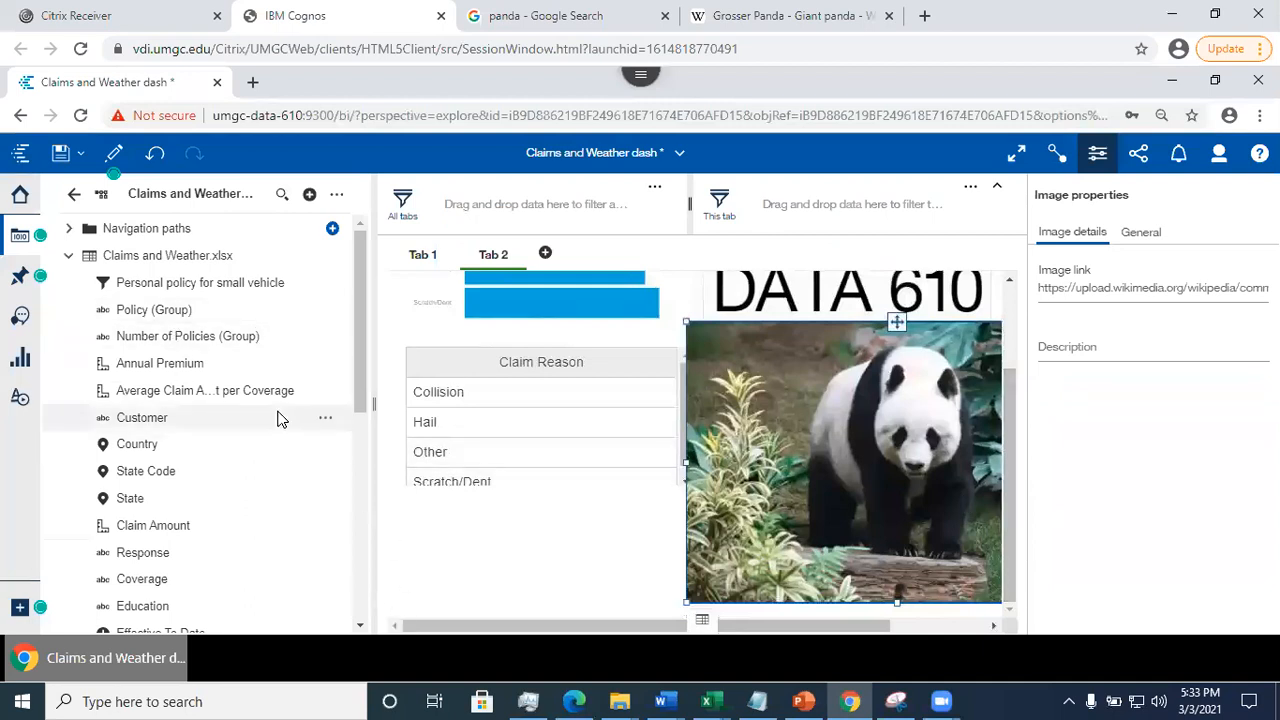
- Show the list of available visualizations, deselect the panda image and review the Tab 2 layout
click(20, 358)
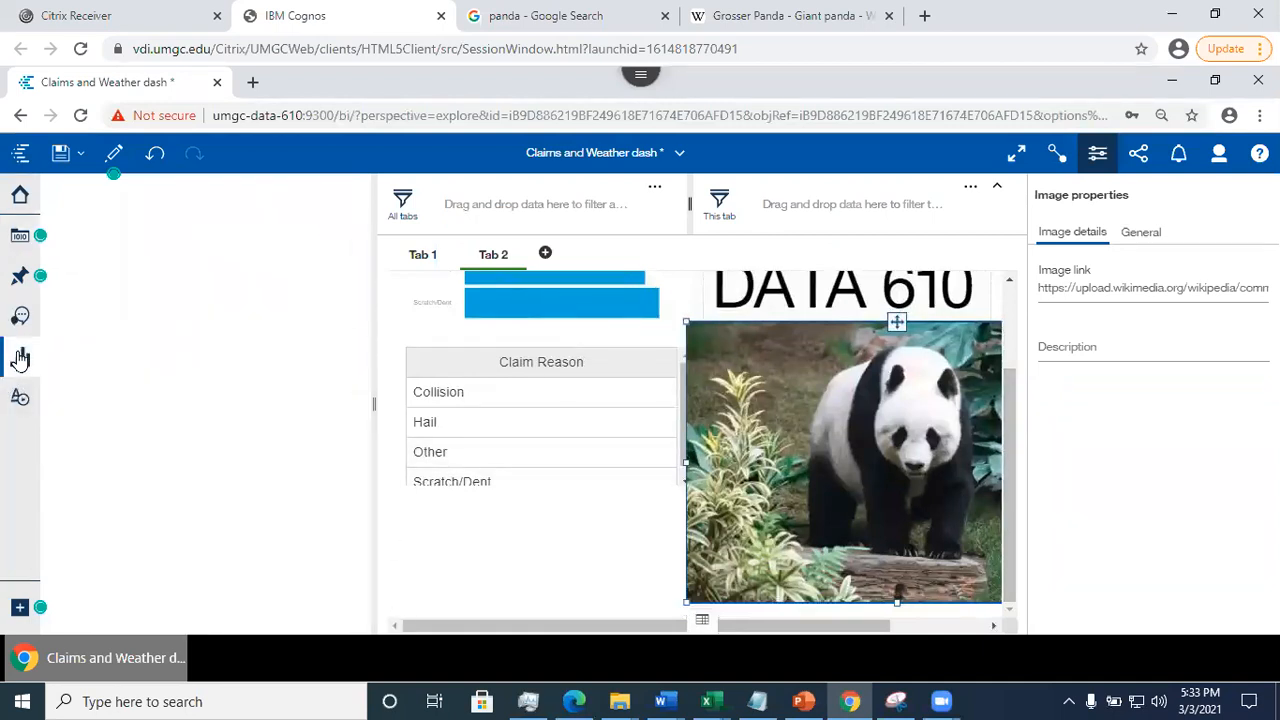
click(540, 541)
drag(1012, 436, 1022, 286)
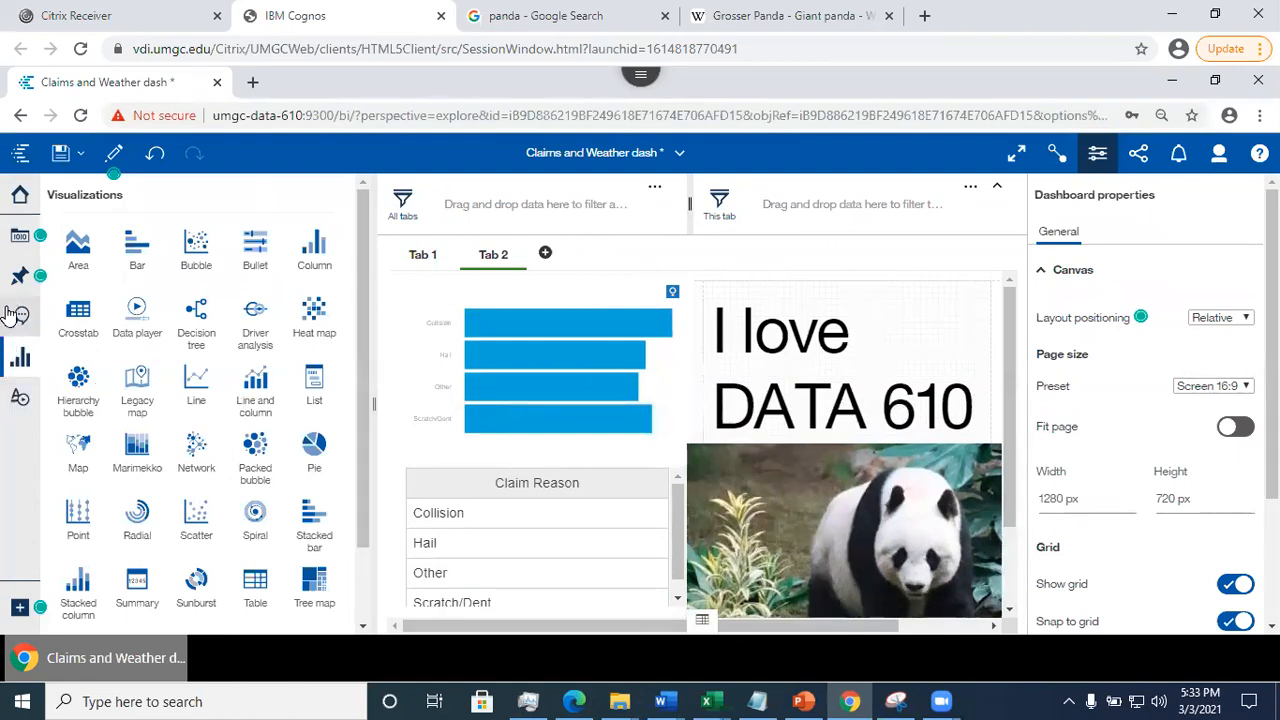
- Add a triangle shape over the upper right of the "I love DATA 610" text on Tab 2, and save the dashboard
click(20, 397)
drag(113, 410, 862, 282)
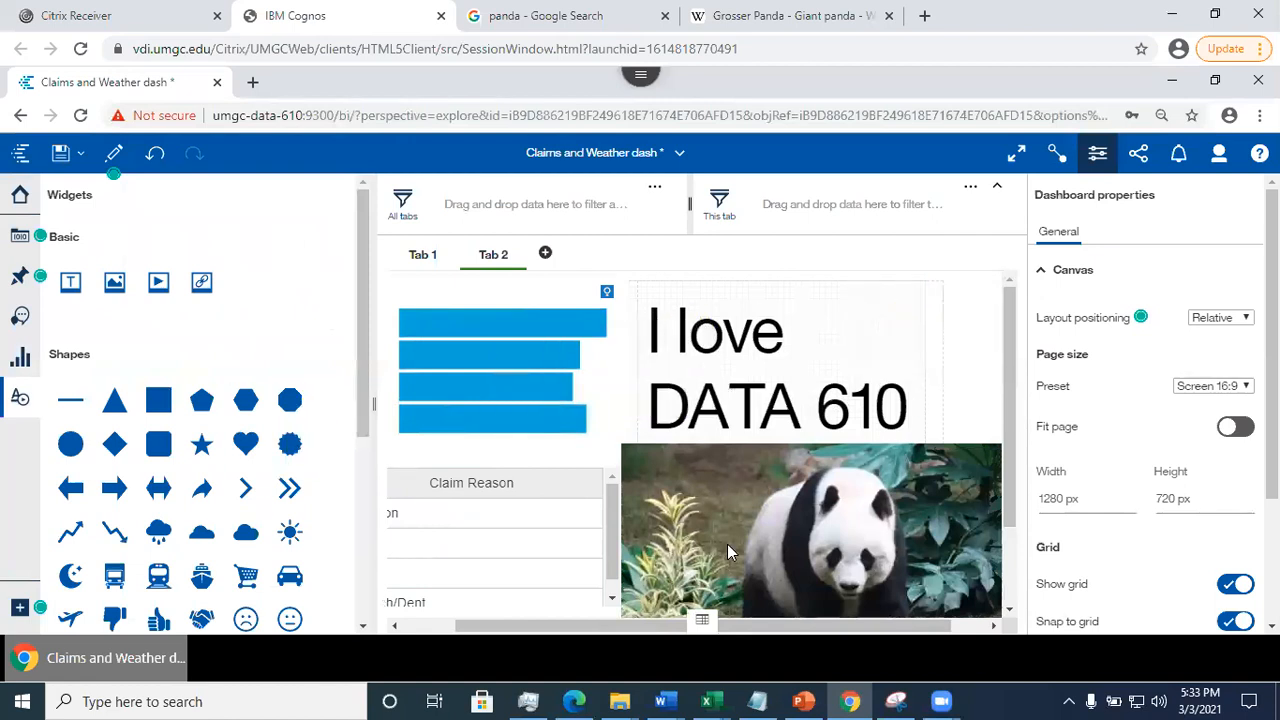
drag(705, 357, 914, 296)
click(59, 152)
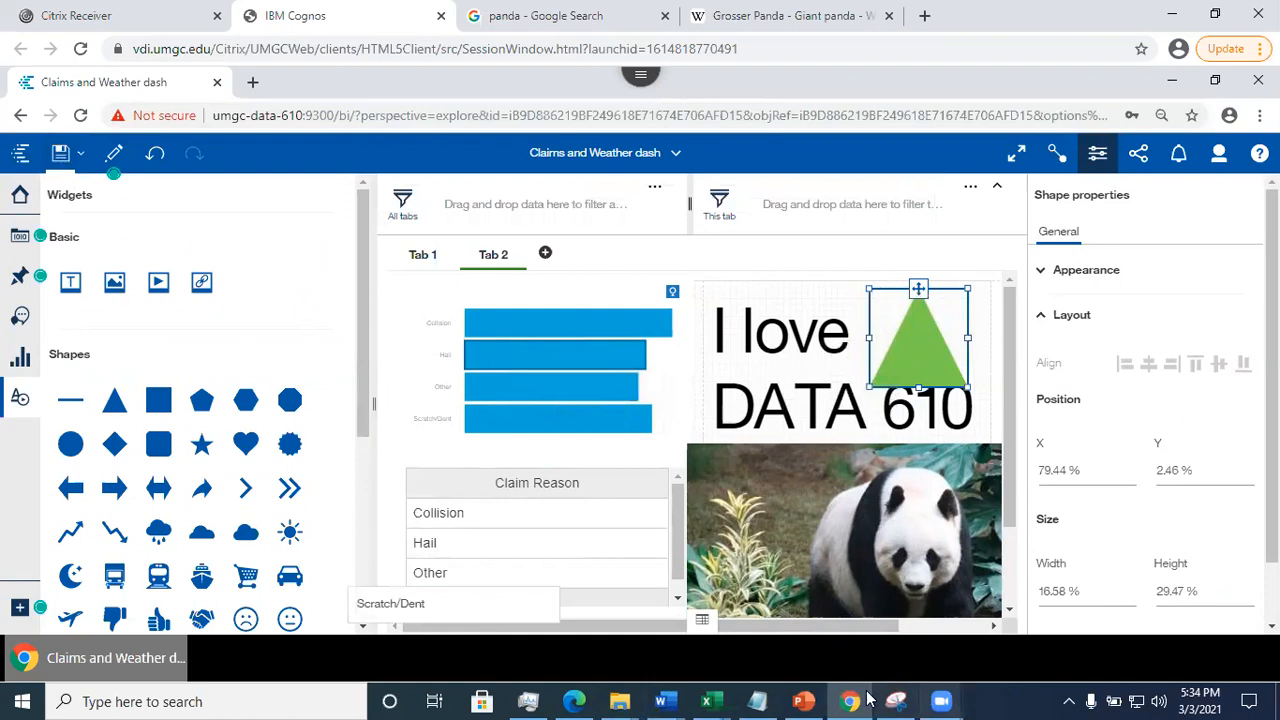
- Review the Tabbed Dashboard Interface slide in PowerPoint, and return to the Cognos dashboard to save it again
mouse_move(853, 701)
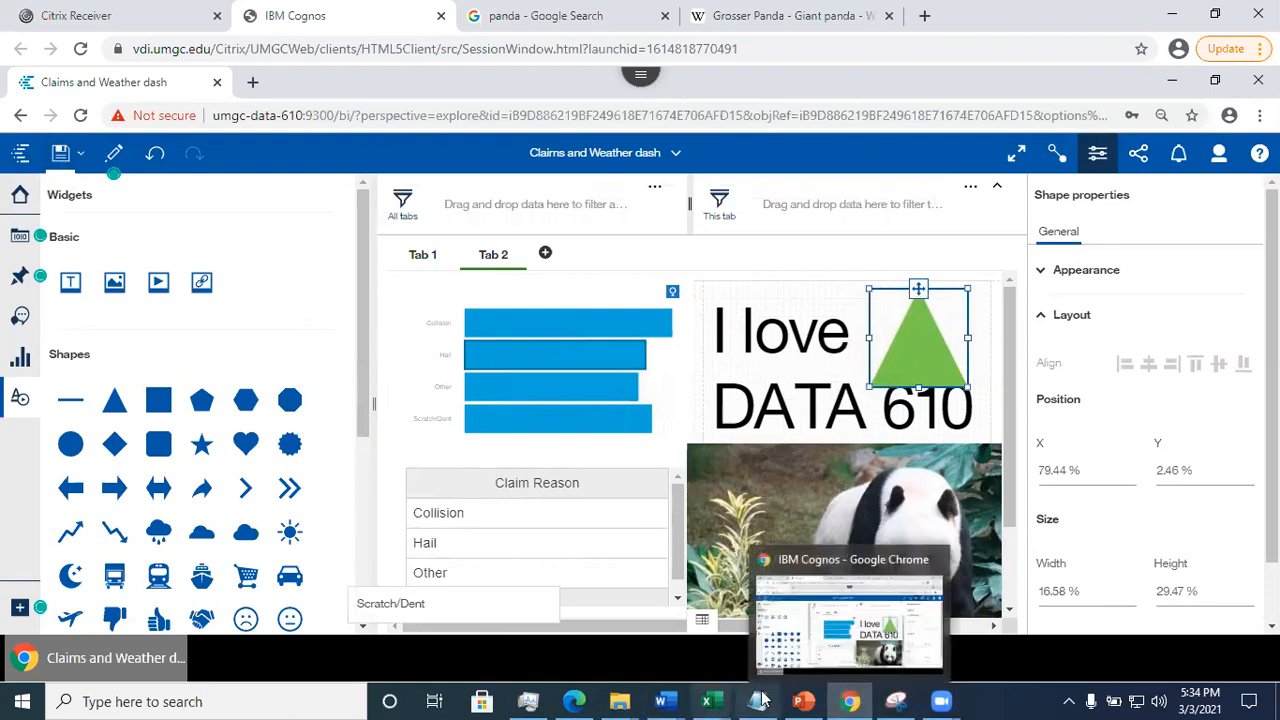
click(798, 680)
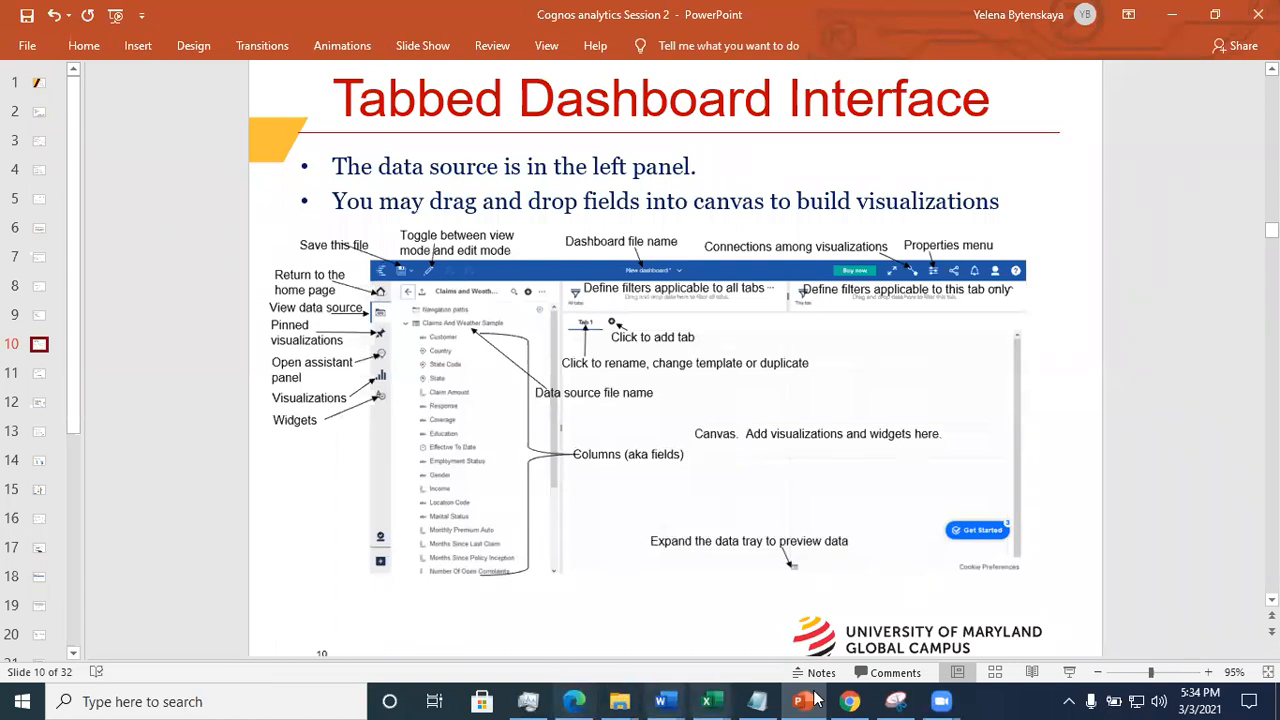
click(852, 701)
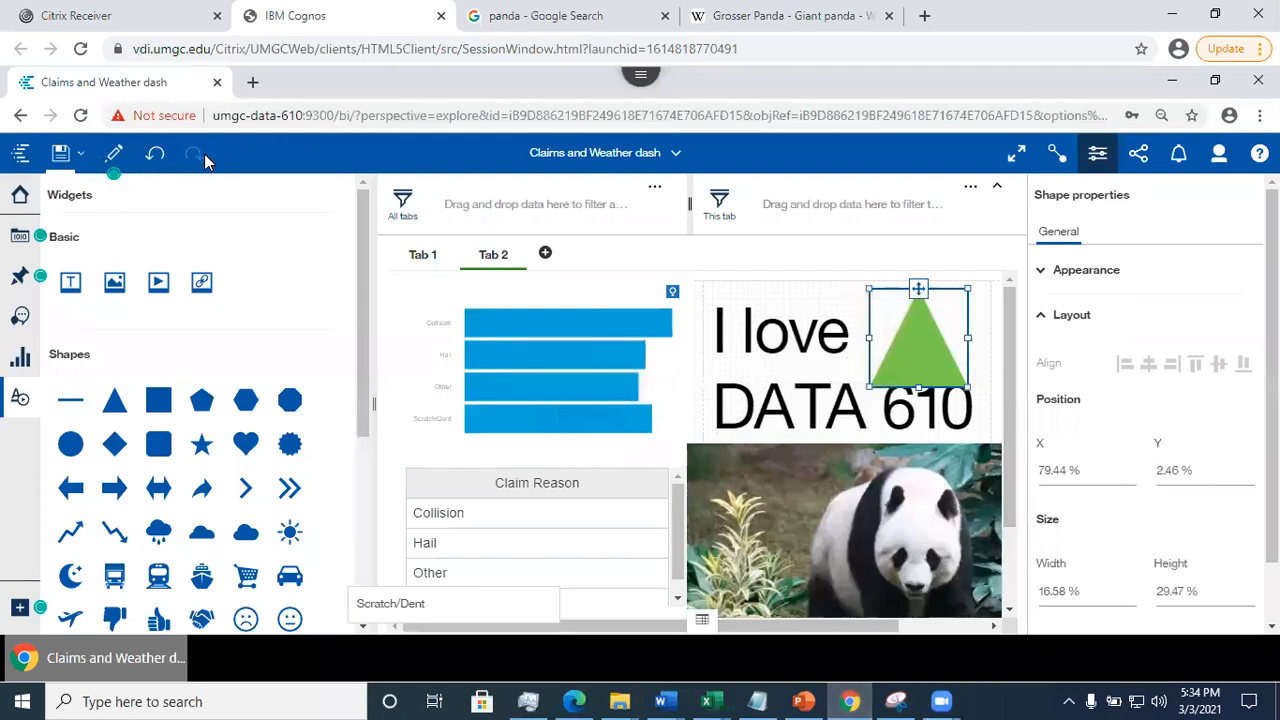
click(61, 153)
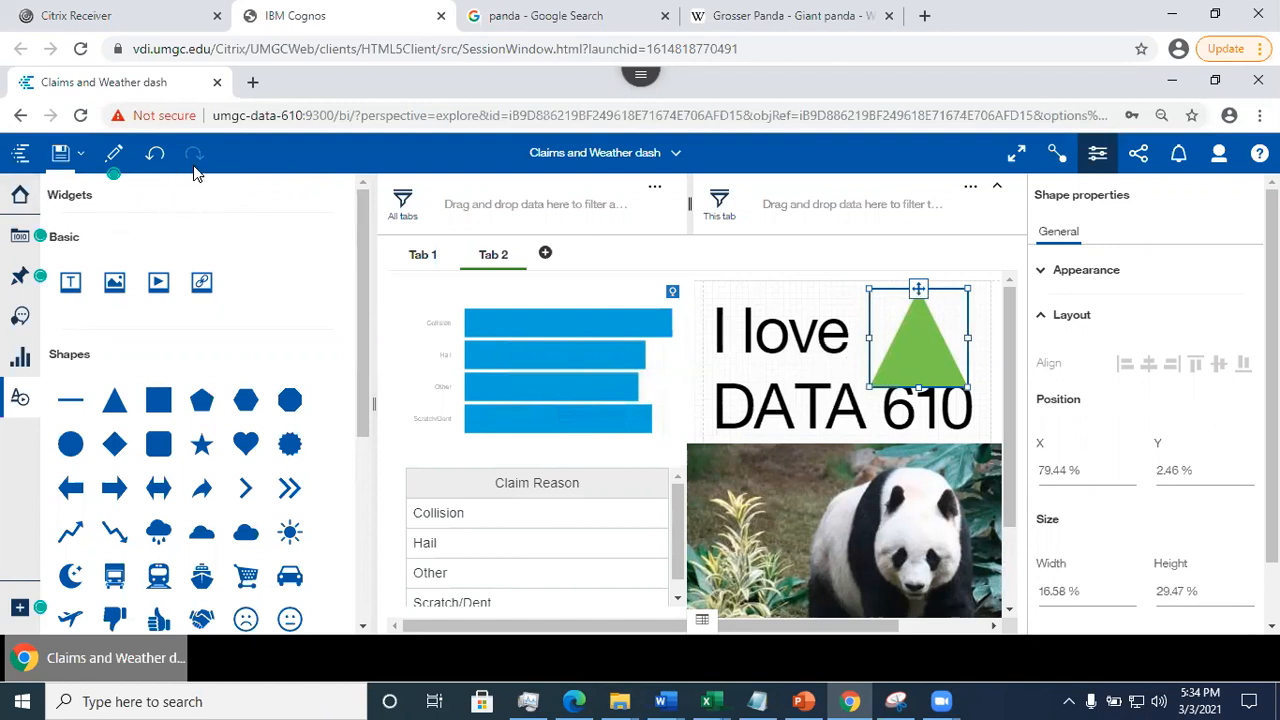
- Preview the dashboard in view mode, select the Collision bar in the Claim Reason chart and review Tab 2
click(113, 157)
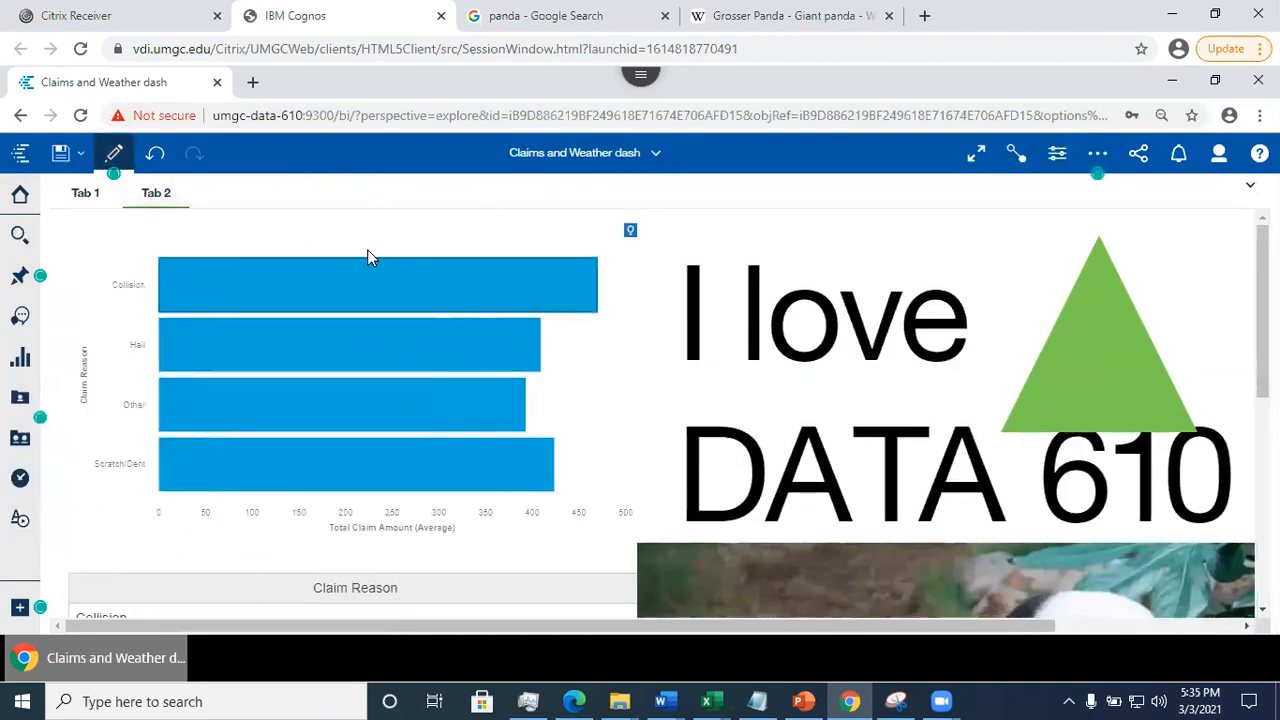
click(441, 300)
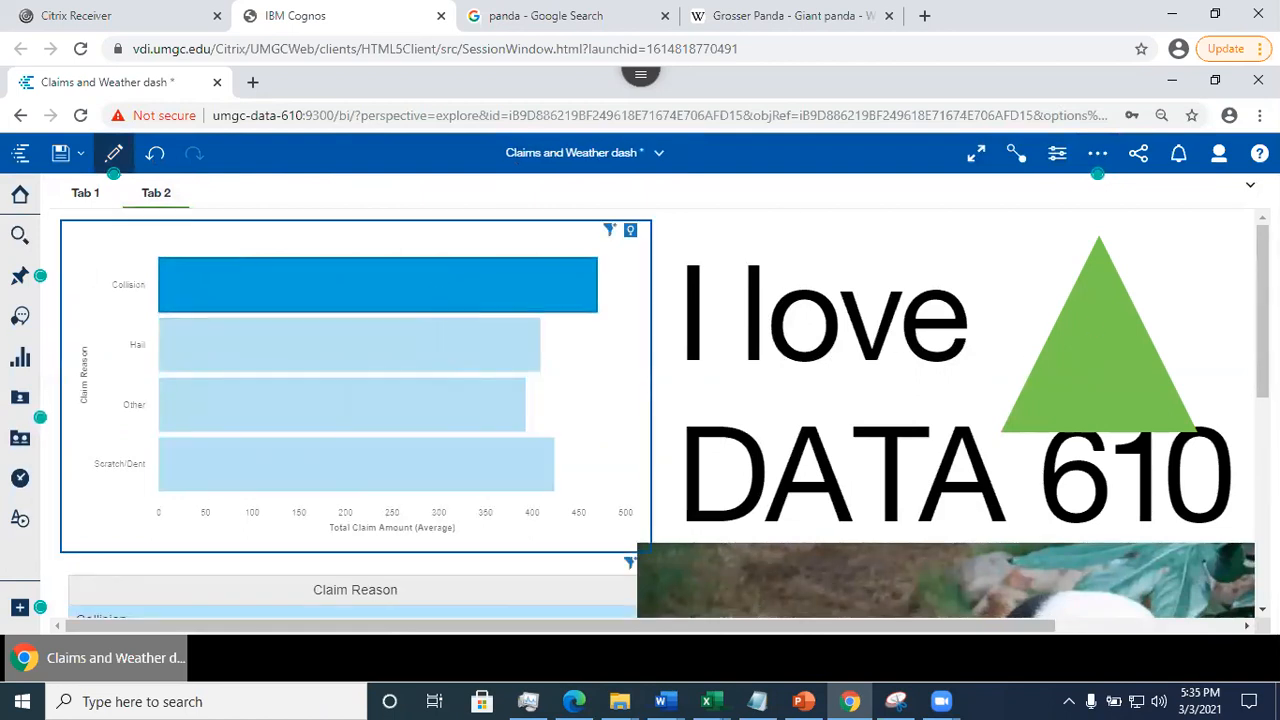
scroll(660, 415, down, 4)
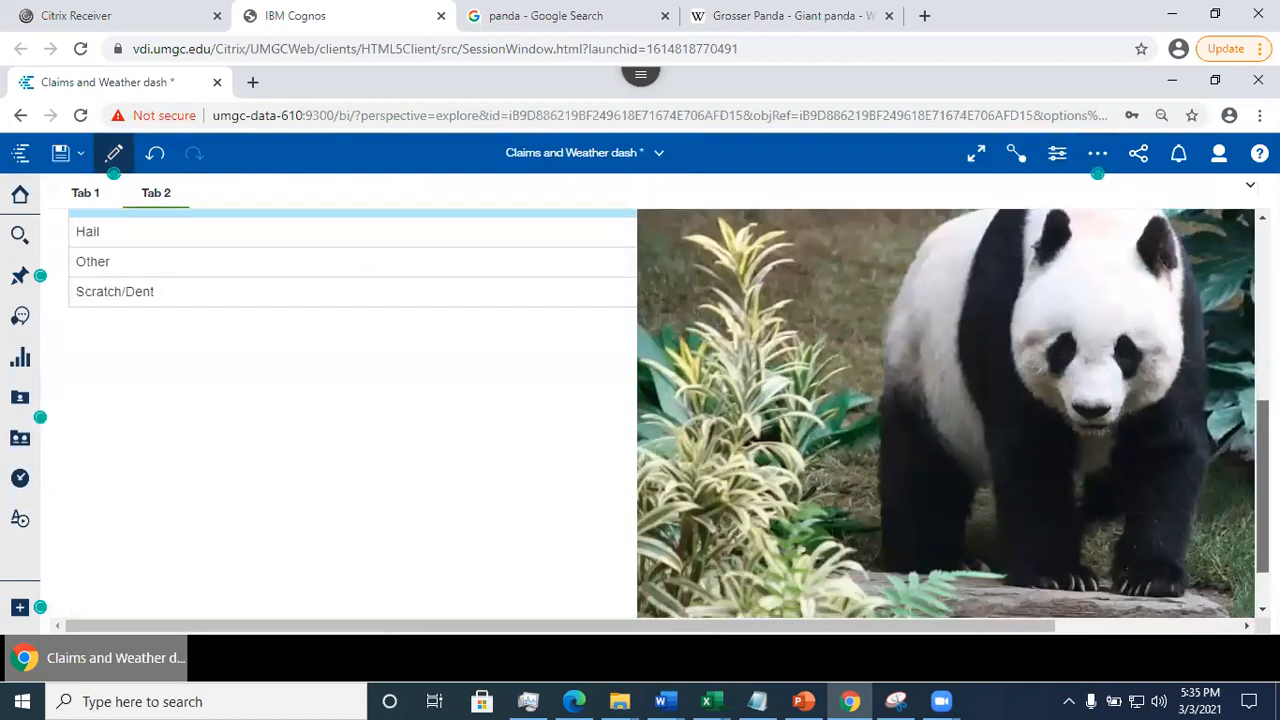
scroll(660, 415, up, 1)
scroll(528, 500, up, 3)
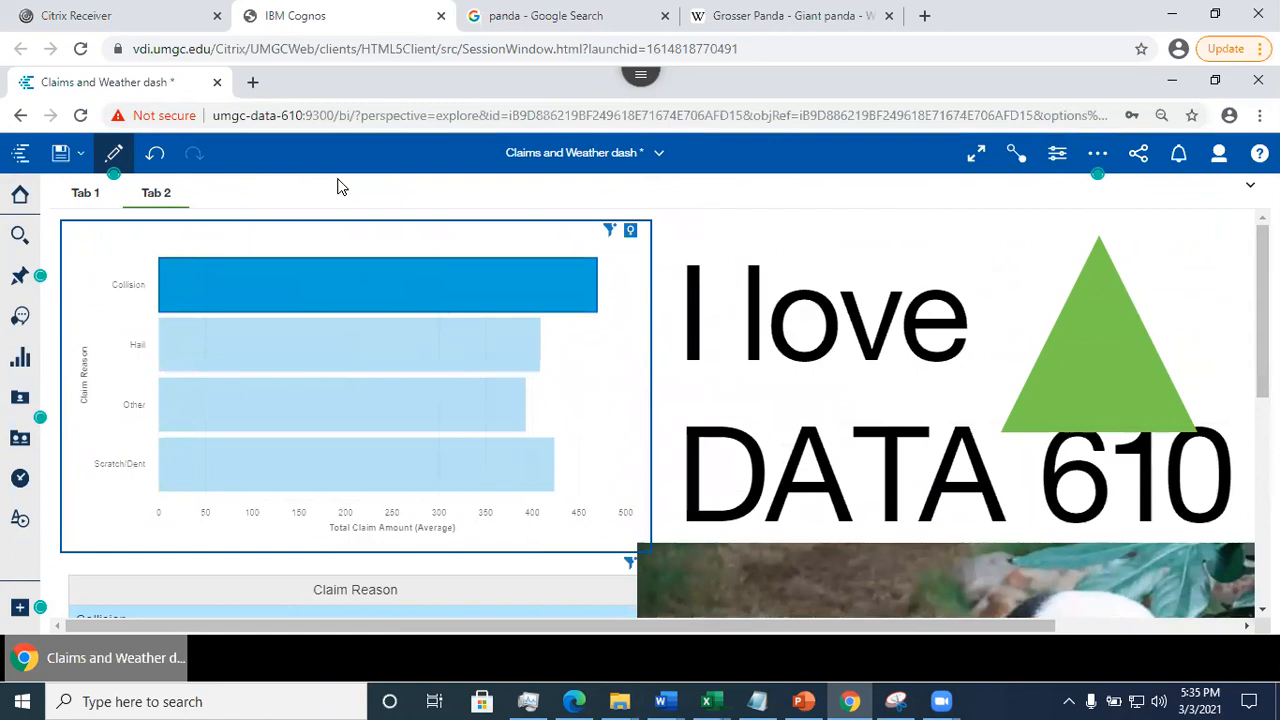
- Select the triangle, the "I love DATA 610" text and the bar chart in turn to examine their view-mode options
click(1086, 362)
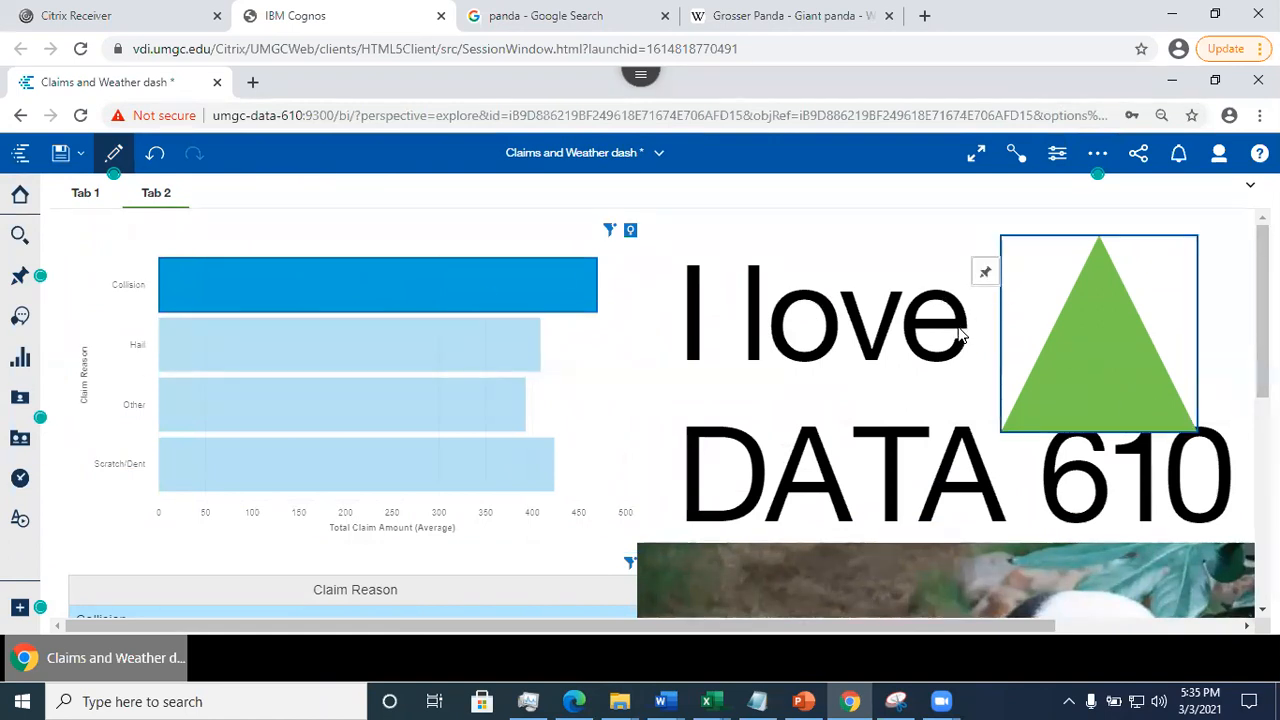
click(690, 285)
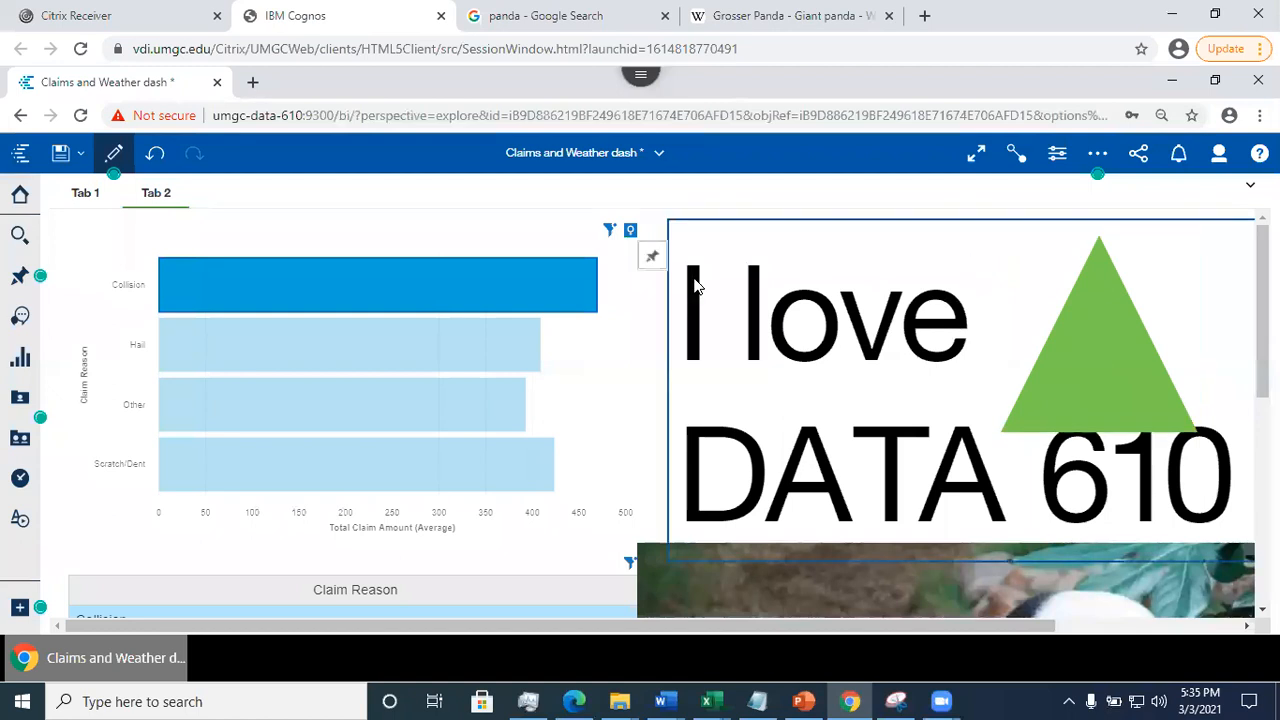
click(431, 240)
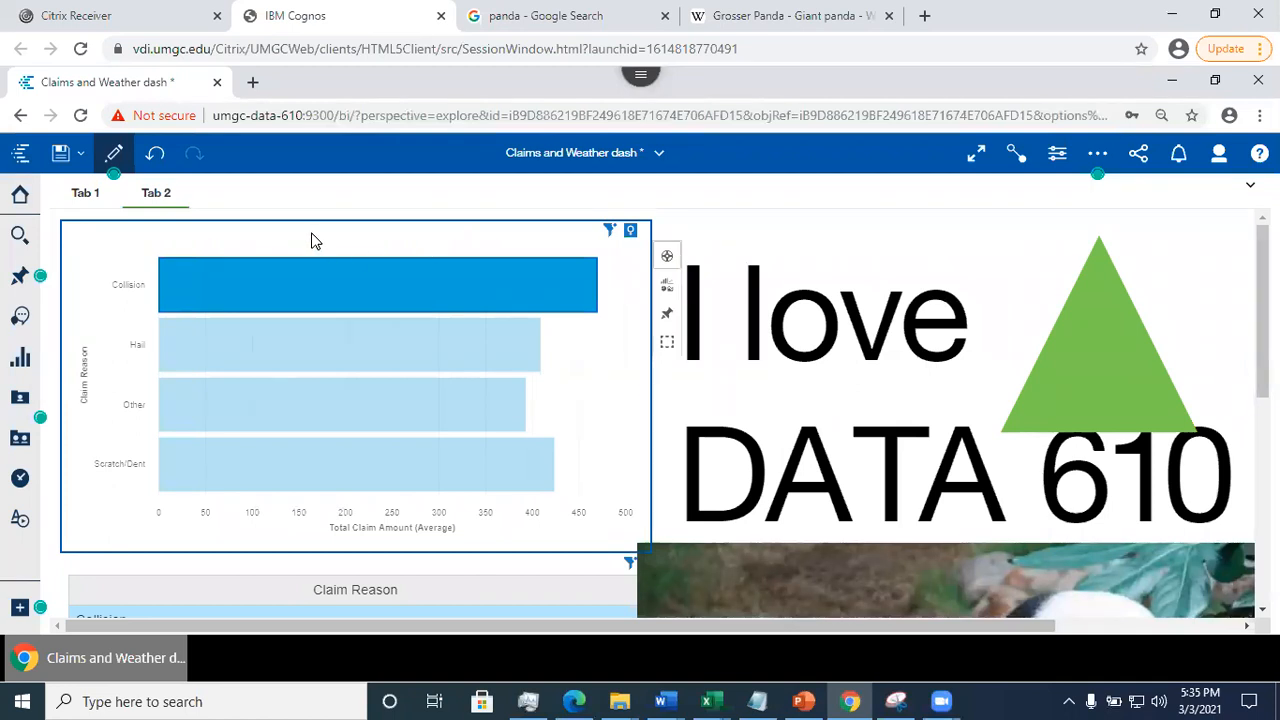
- Return the dashboard to edit mode, save it and check the lower part of Tab 2
click(114, 153)
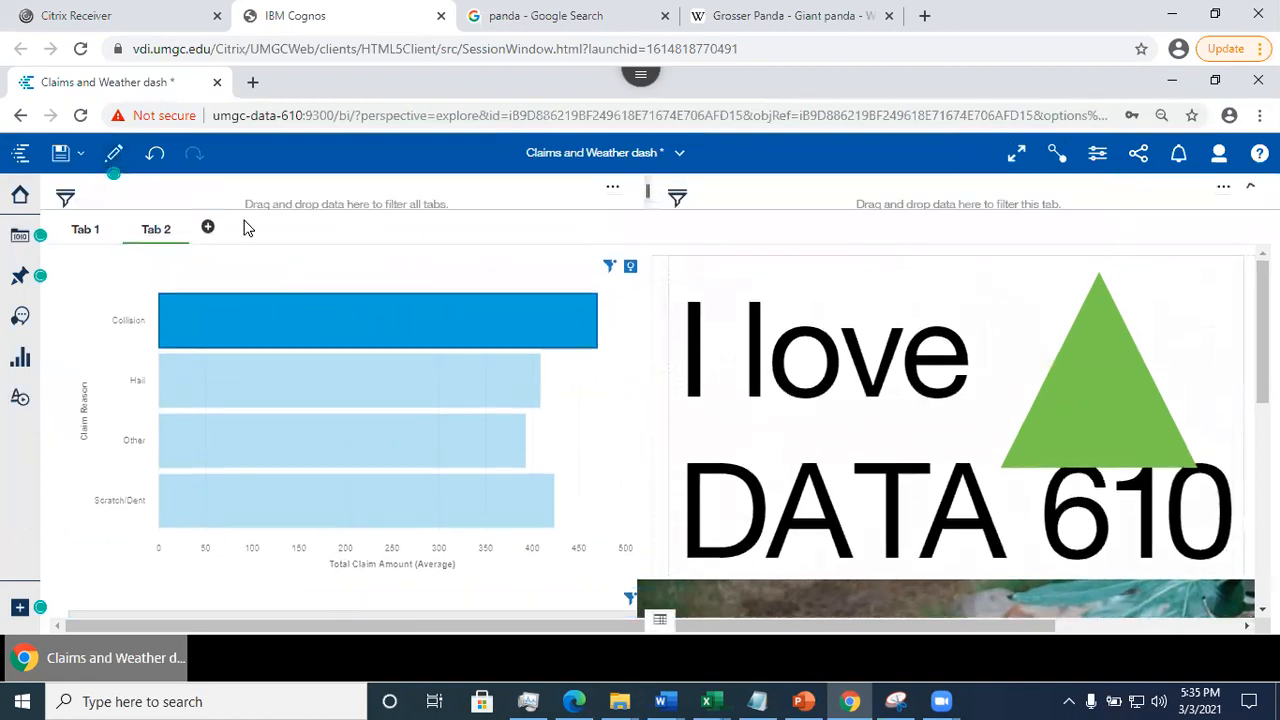
click(59, 155)
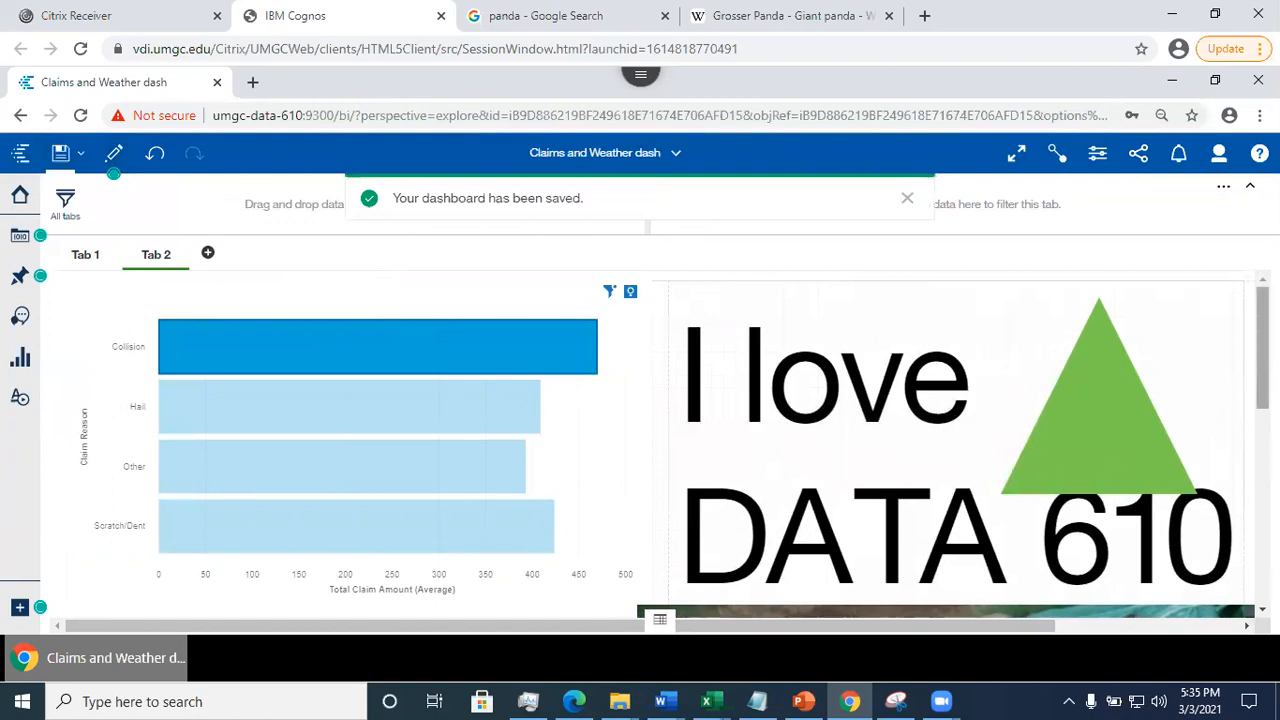
scroll(1235, 392, down, 1)
scroll(900, 450, down, 3)
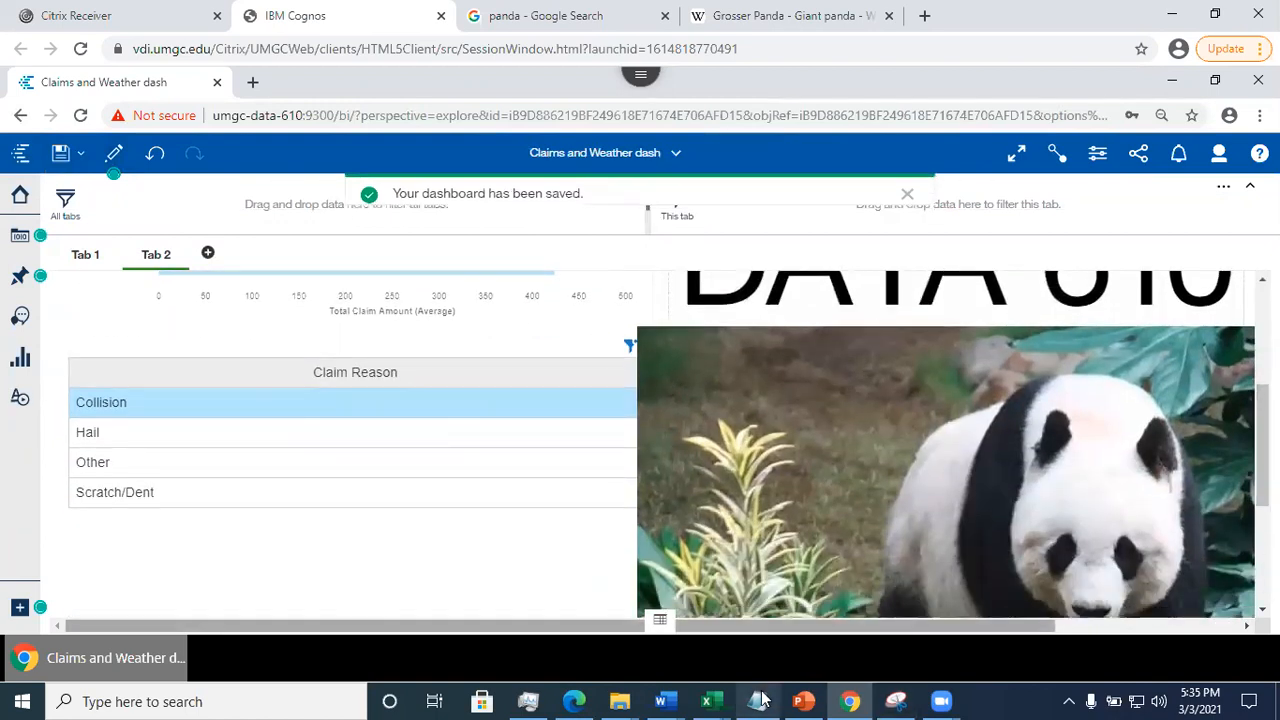
- Switch to PowerPoint and show slide 11, Dashboard Properties
click(804, 700)
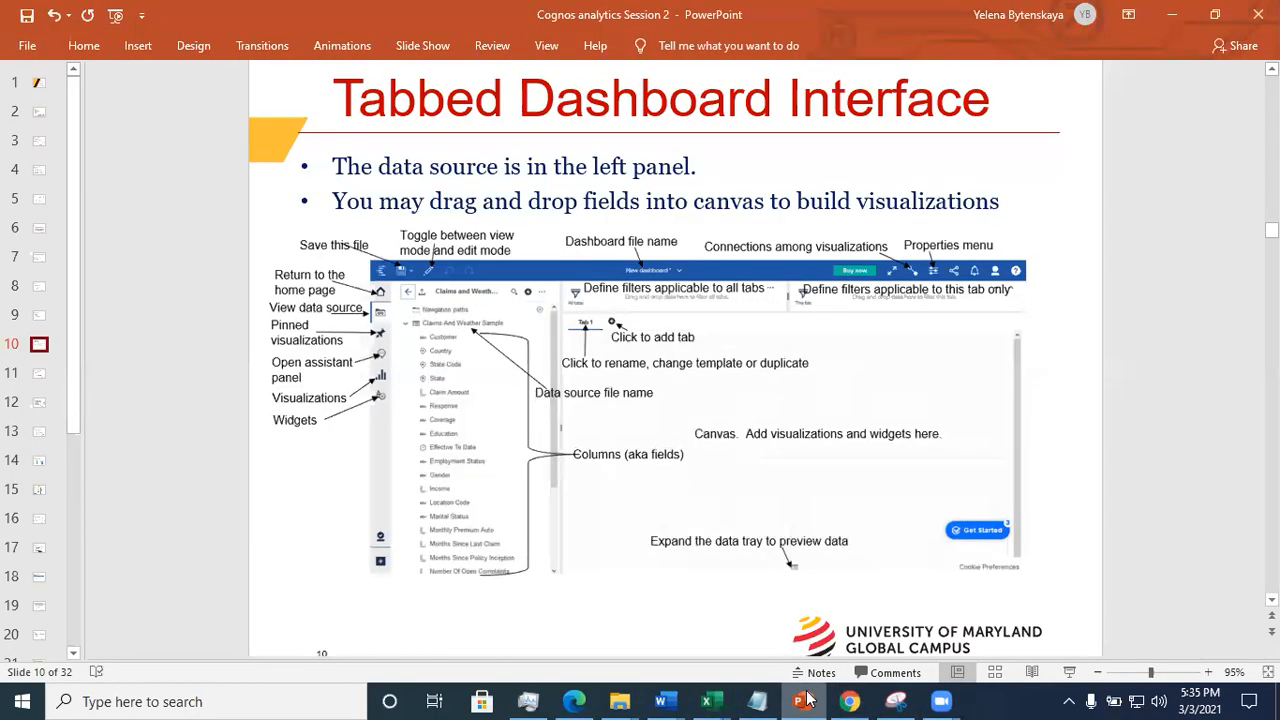
click(38, 374)
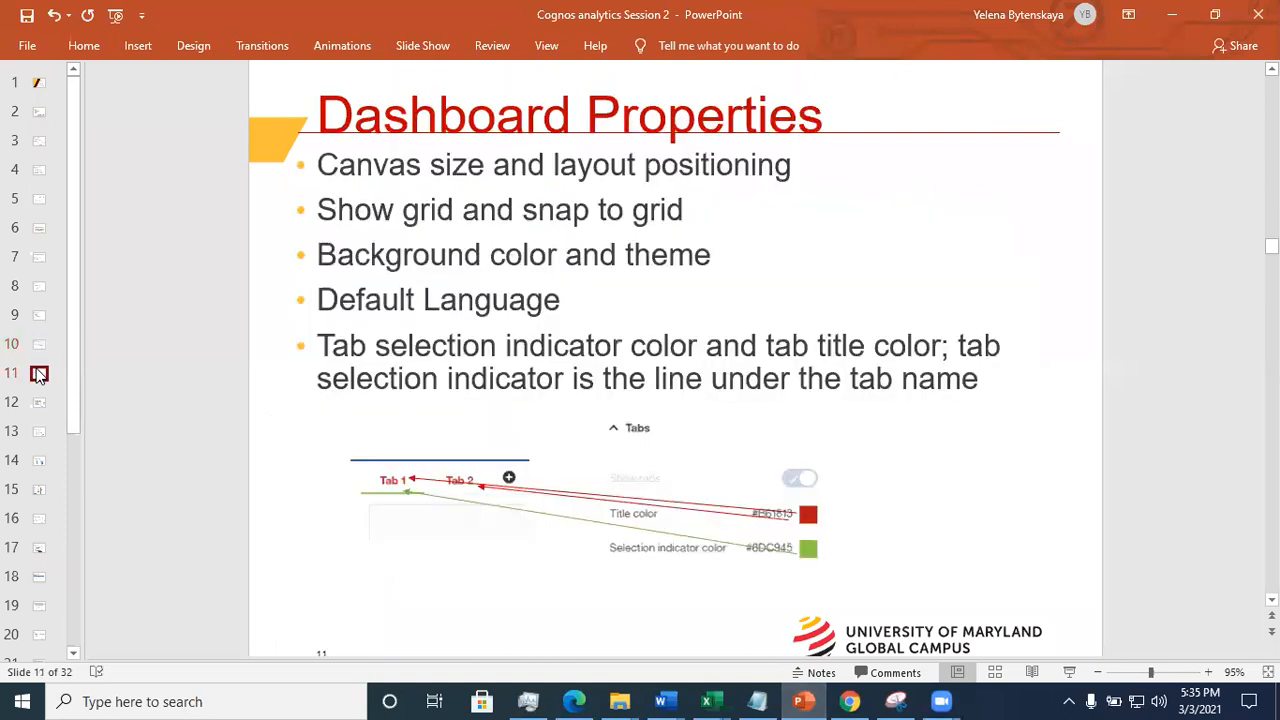
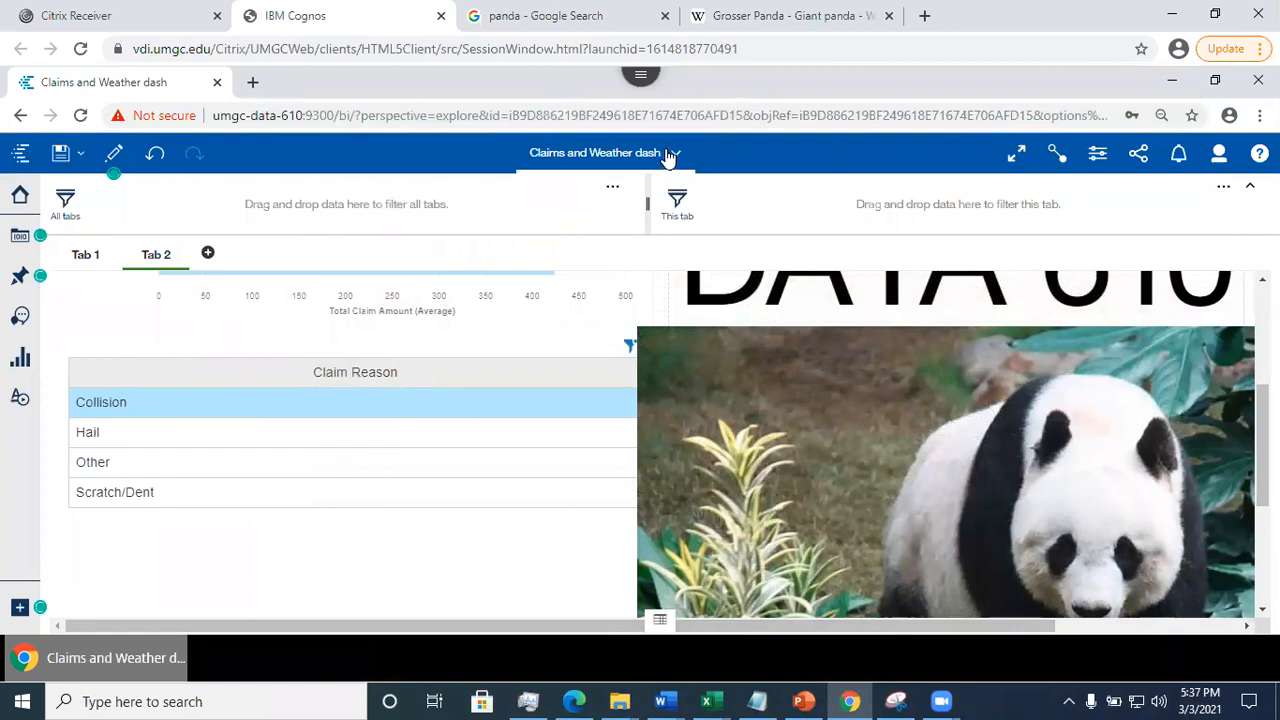
- Close the Claims and Weather dash dashboard and the Claims and weather exploration
click(674, 156)
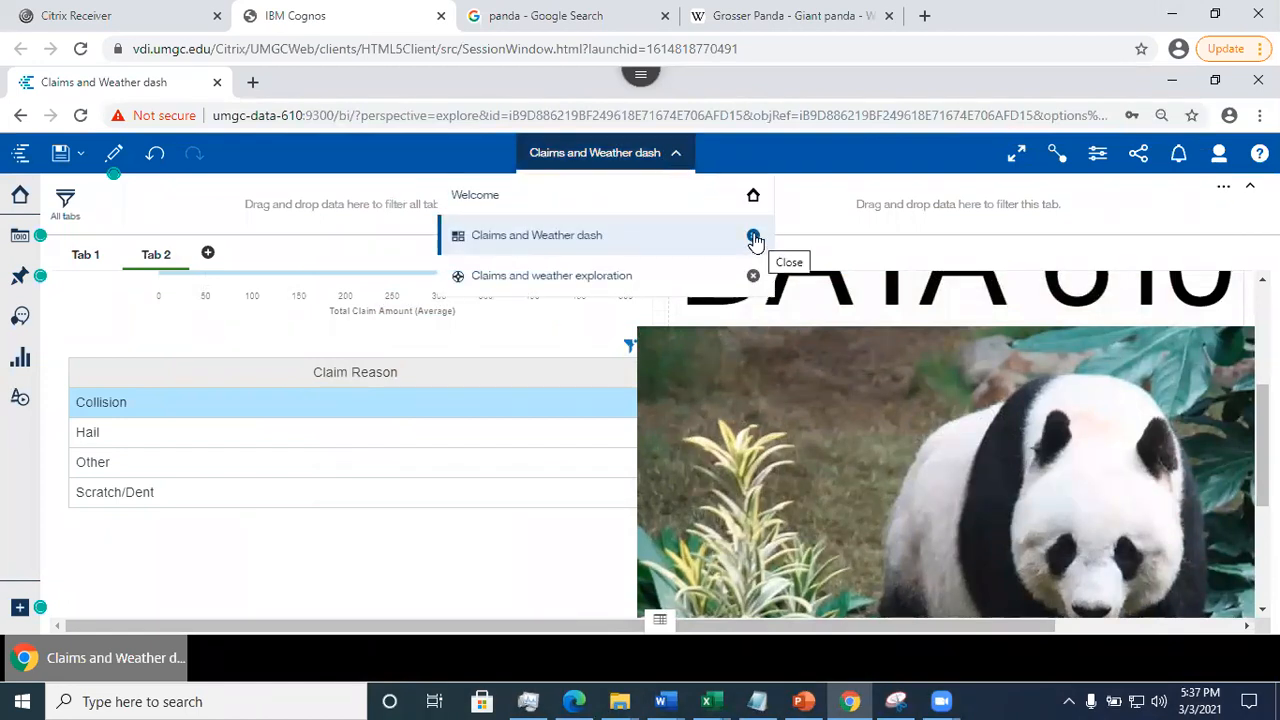
click(753, 237)
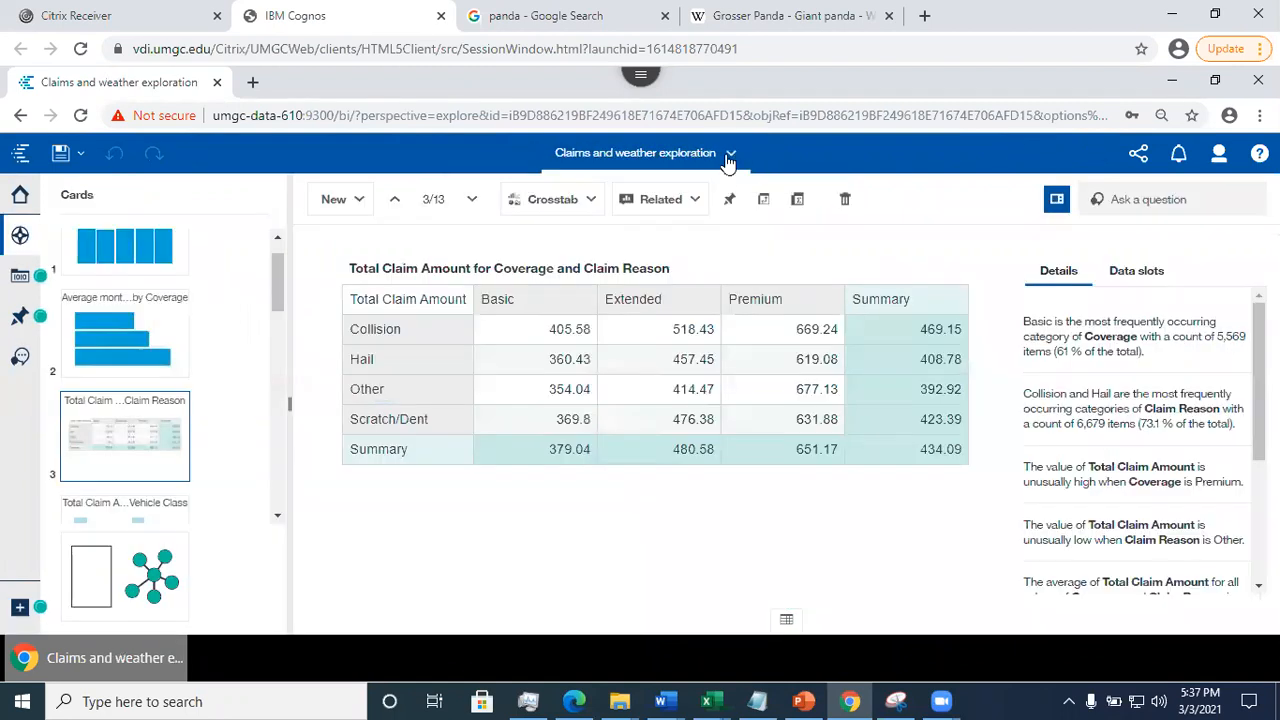
click(728, 158)
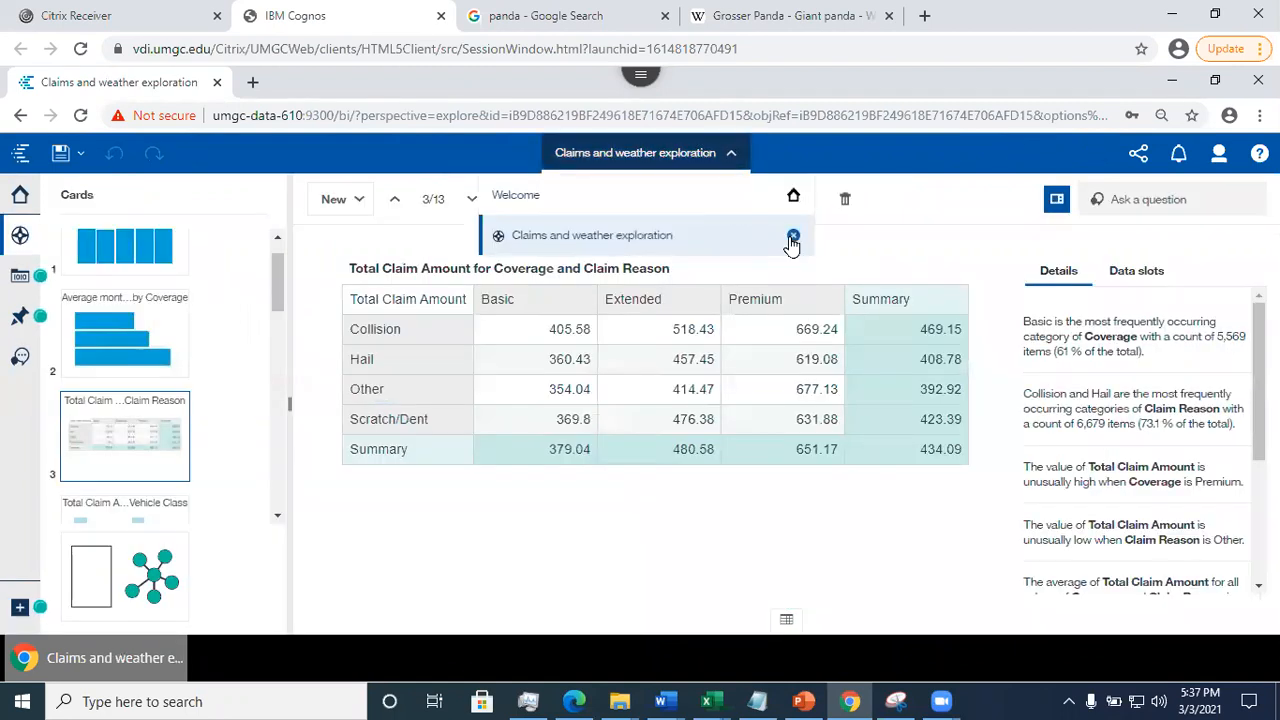
click(793, 237)
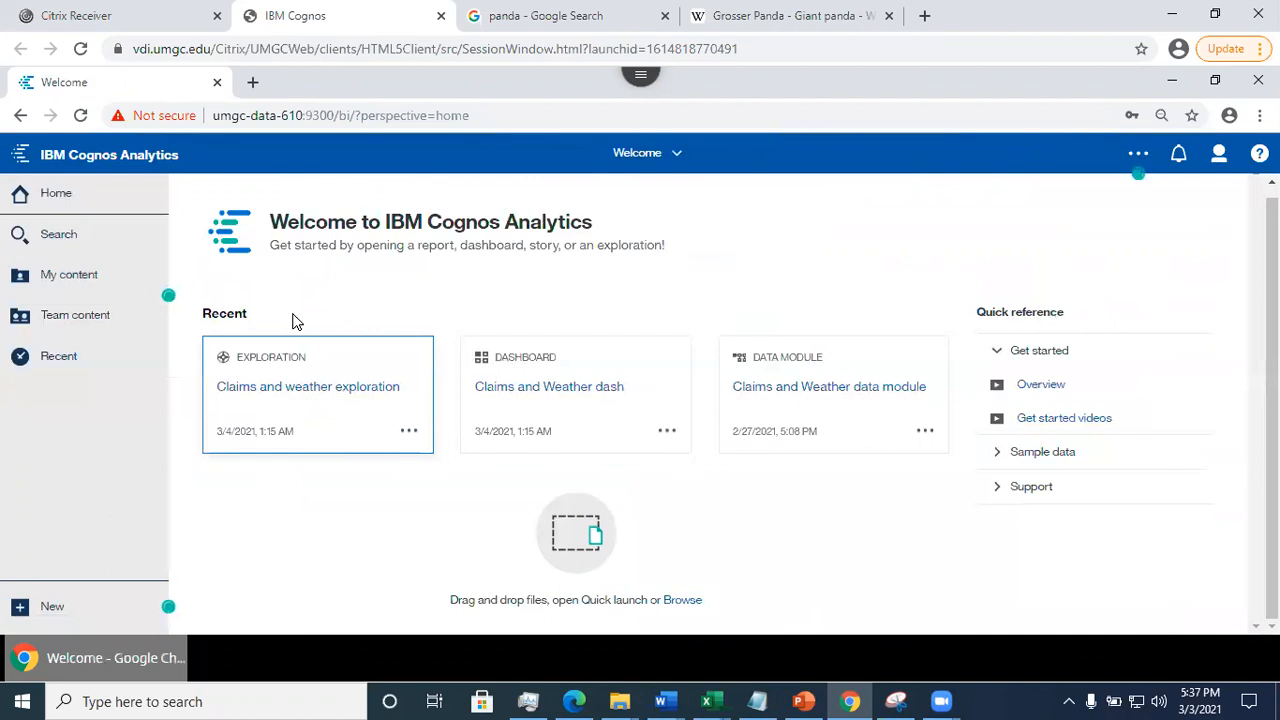
- Open the Dashboard Visualizations Connections dashboard from the Demos folder in My content
click(57, 281)
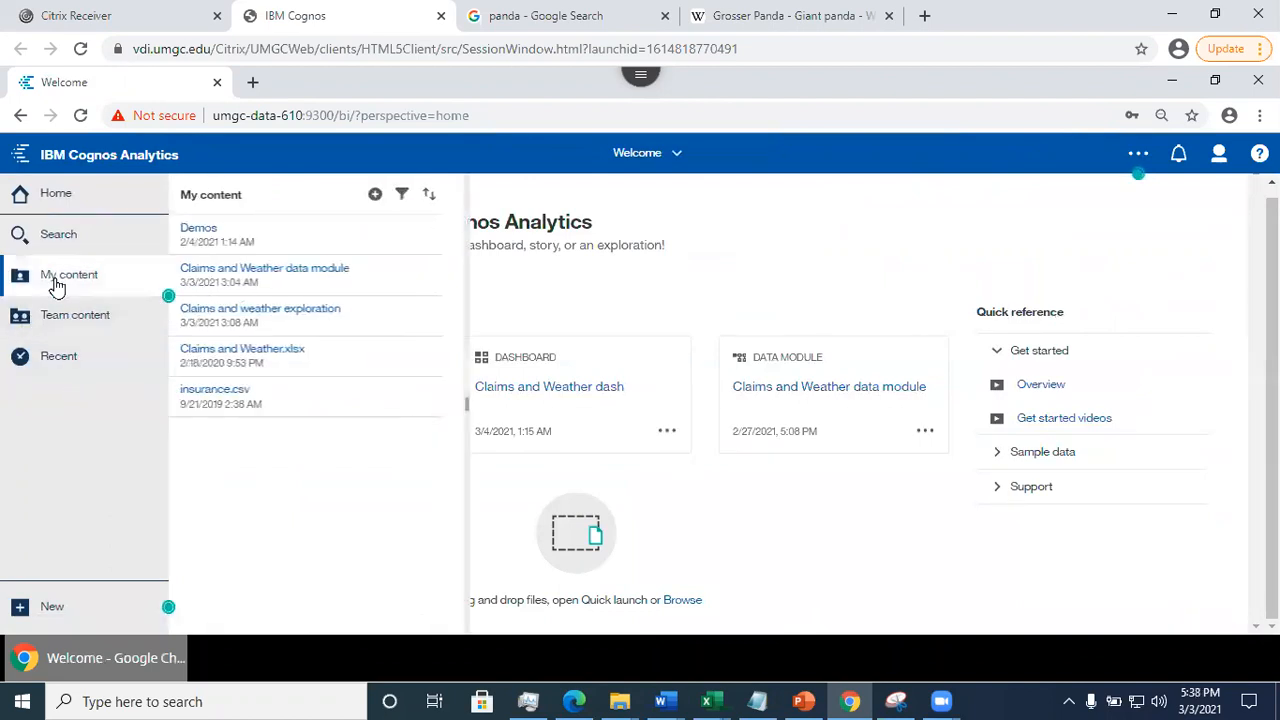
click(242, 231)
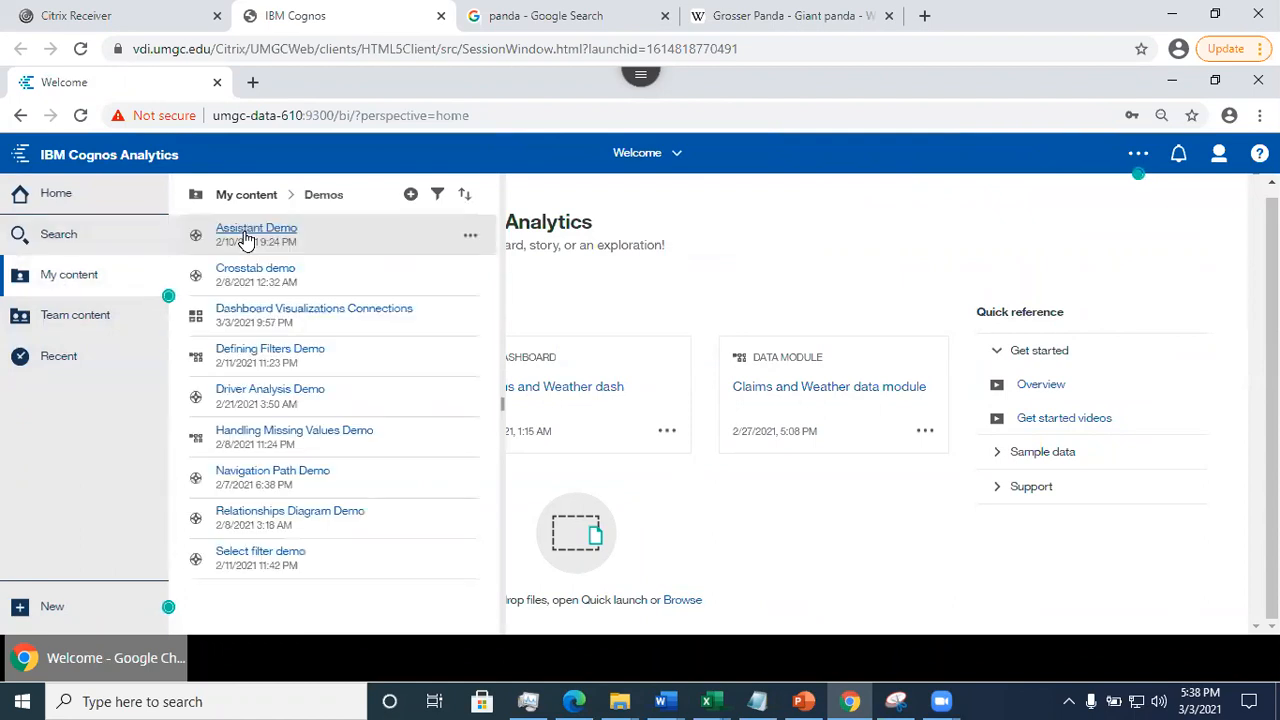
click(262, 318)
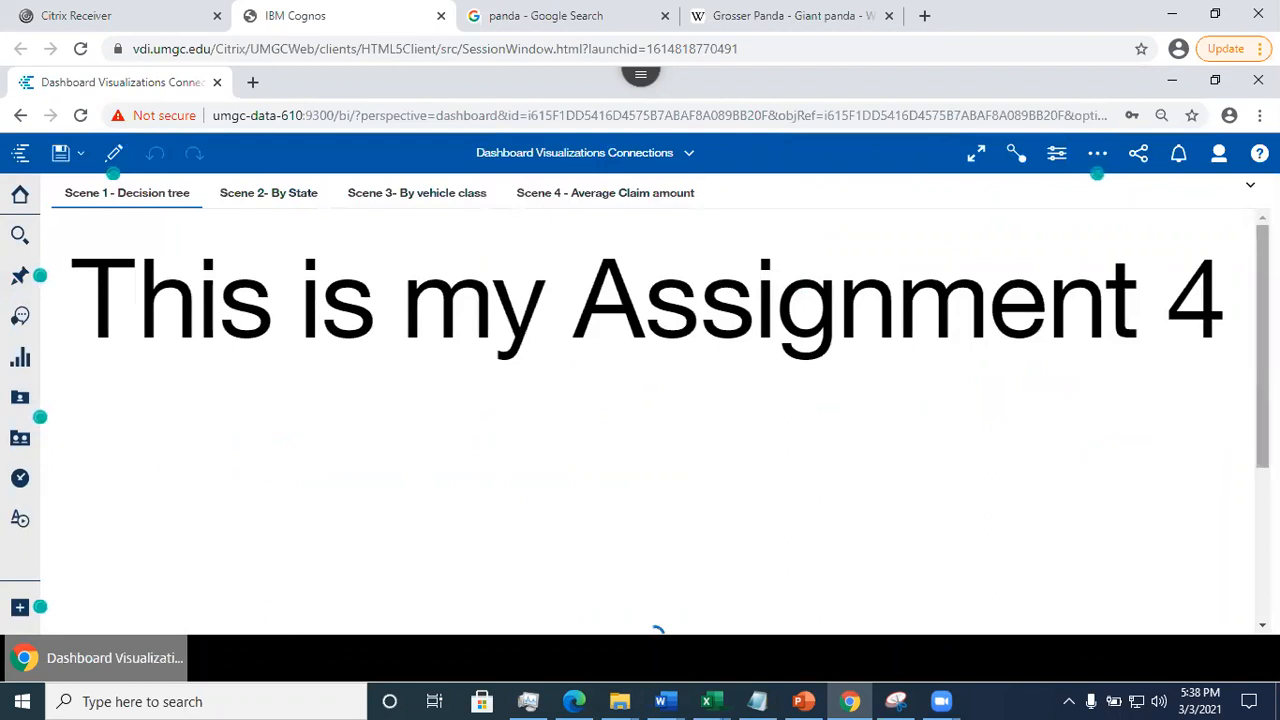
- Review the decision tree on Scene 1 and the state list, map and donut chart on Scene 2
scroll(551, 271, down, 1)
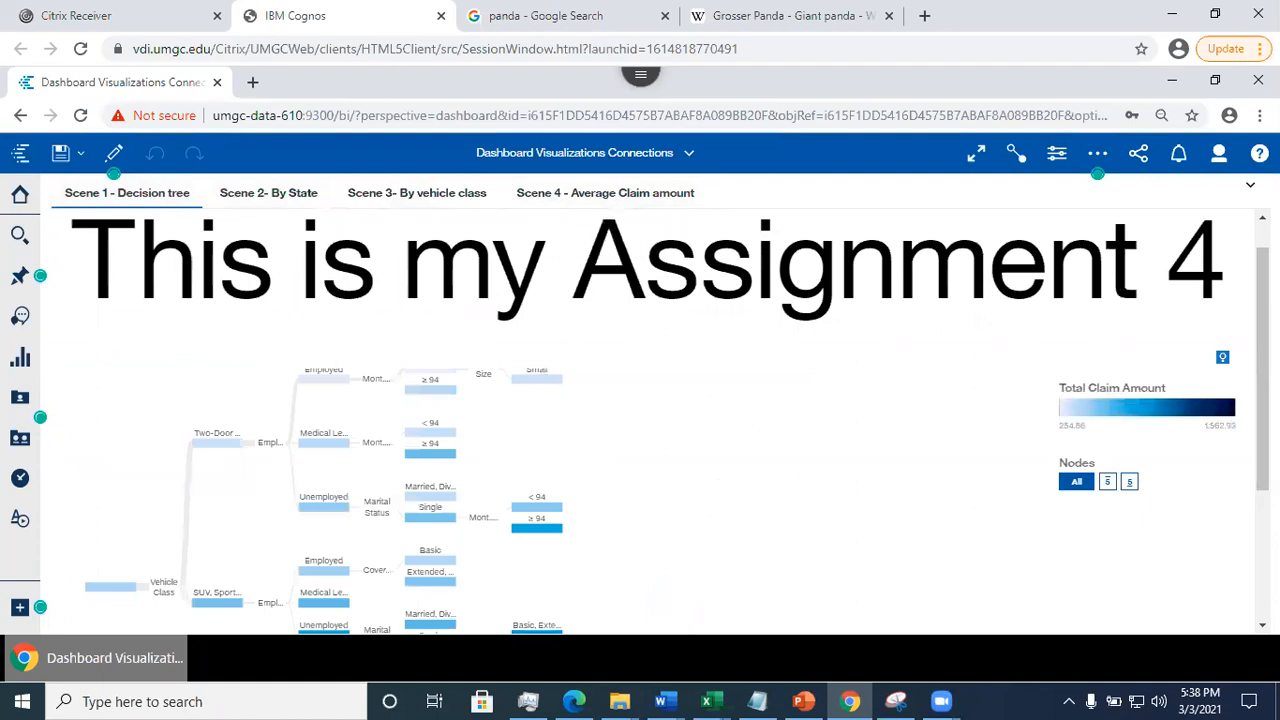
drag(1263, 369, 1263, 452)
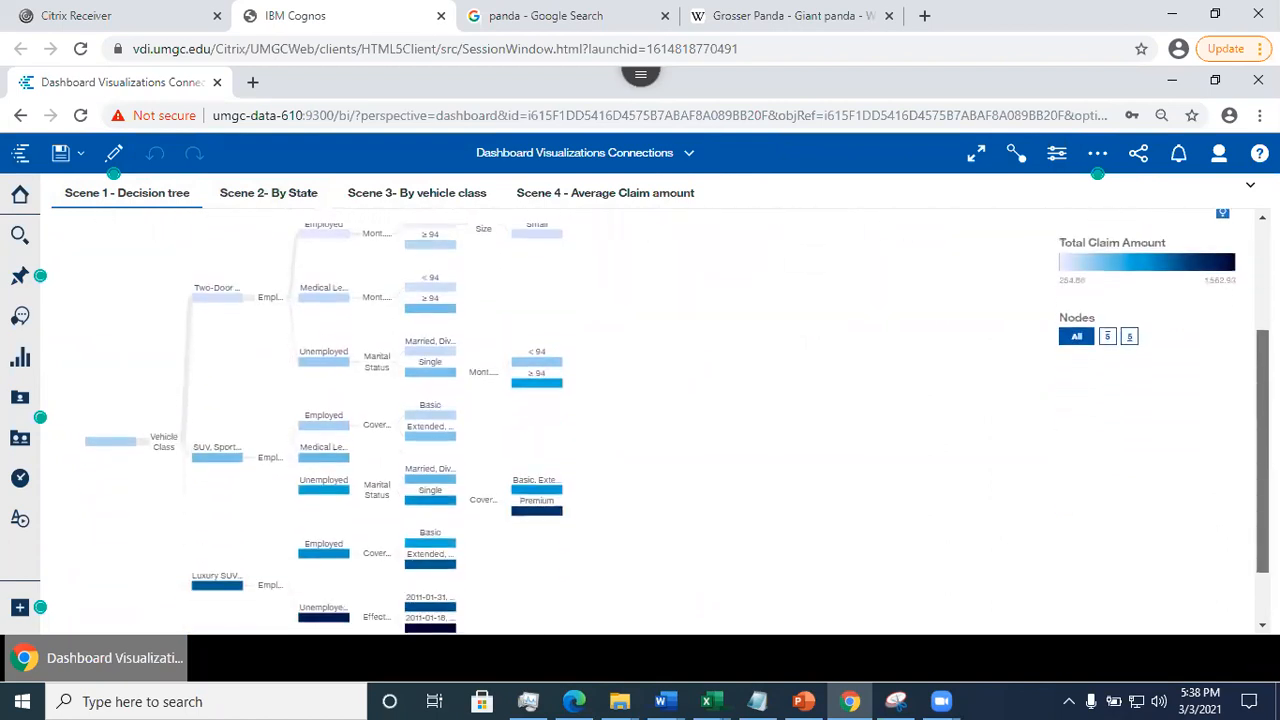
click(222, 194)
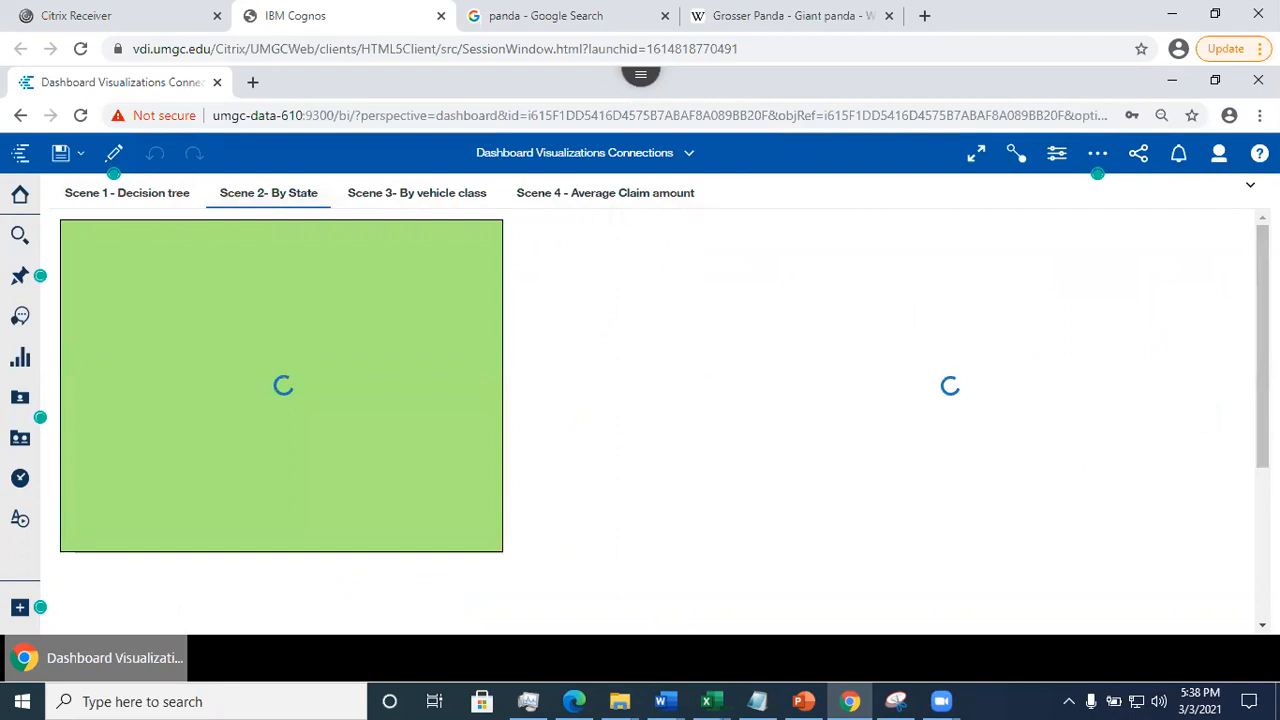
scroll(650, 400, down, 3)
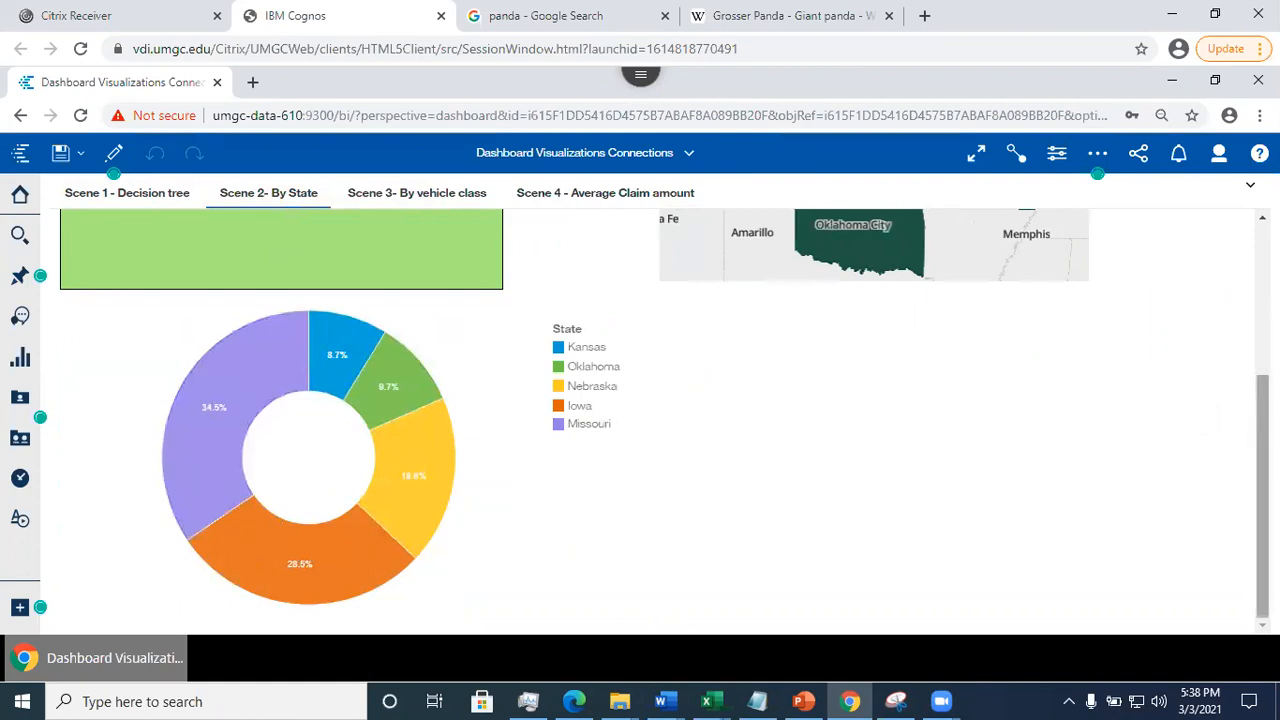
scroll(650, 420, up, 3)
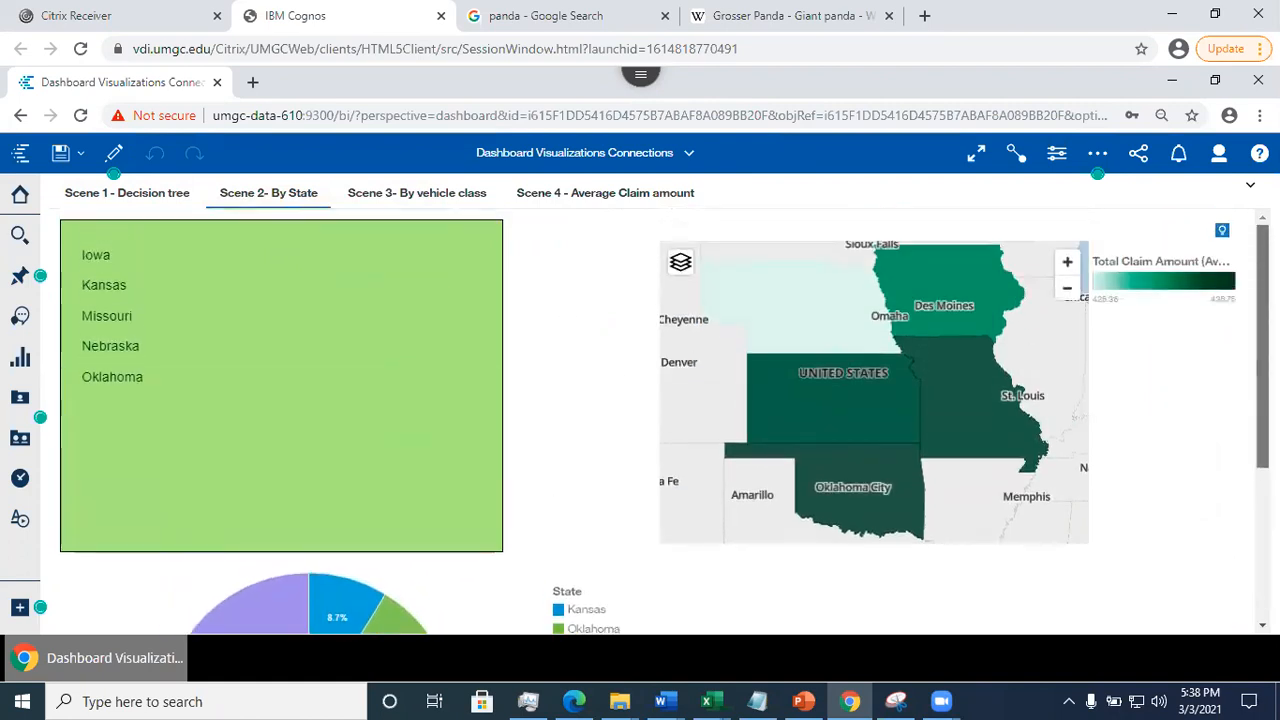
scroll(650, 420, down, 3)
scroll(650, 420, up, 3)
- Review Scene 3 - By vehicle class and the full length of Scene 4 - Average Claim amount
click(417, 194)
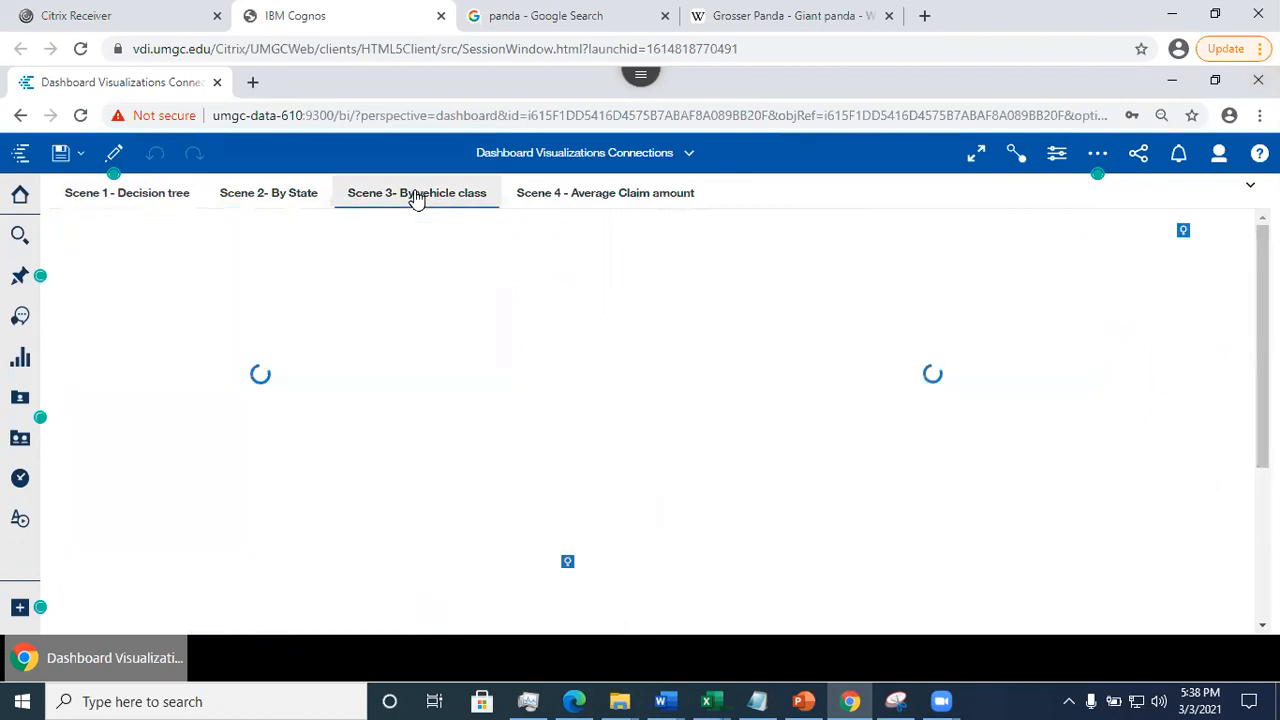
click(591, 197)
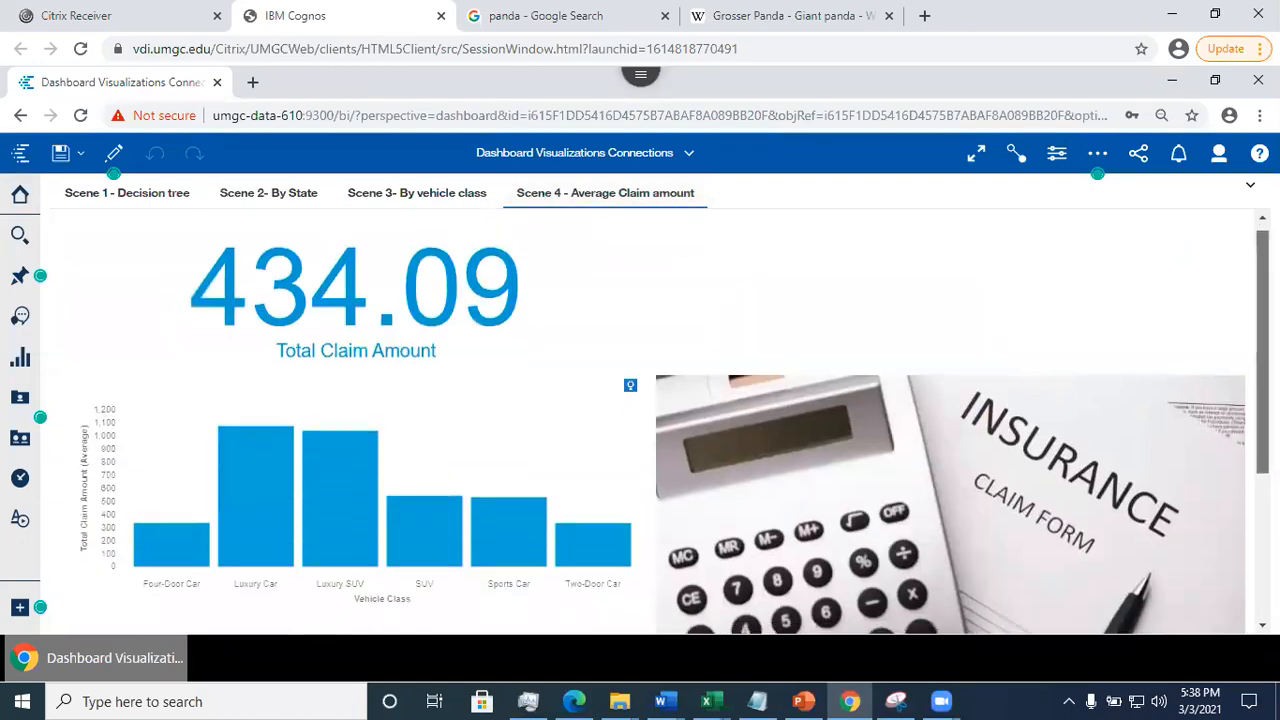
scroll(980, 390, down, 2)
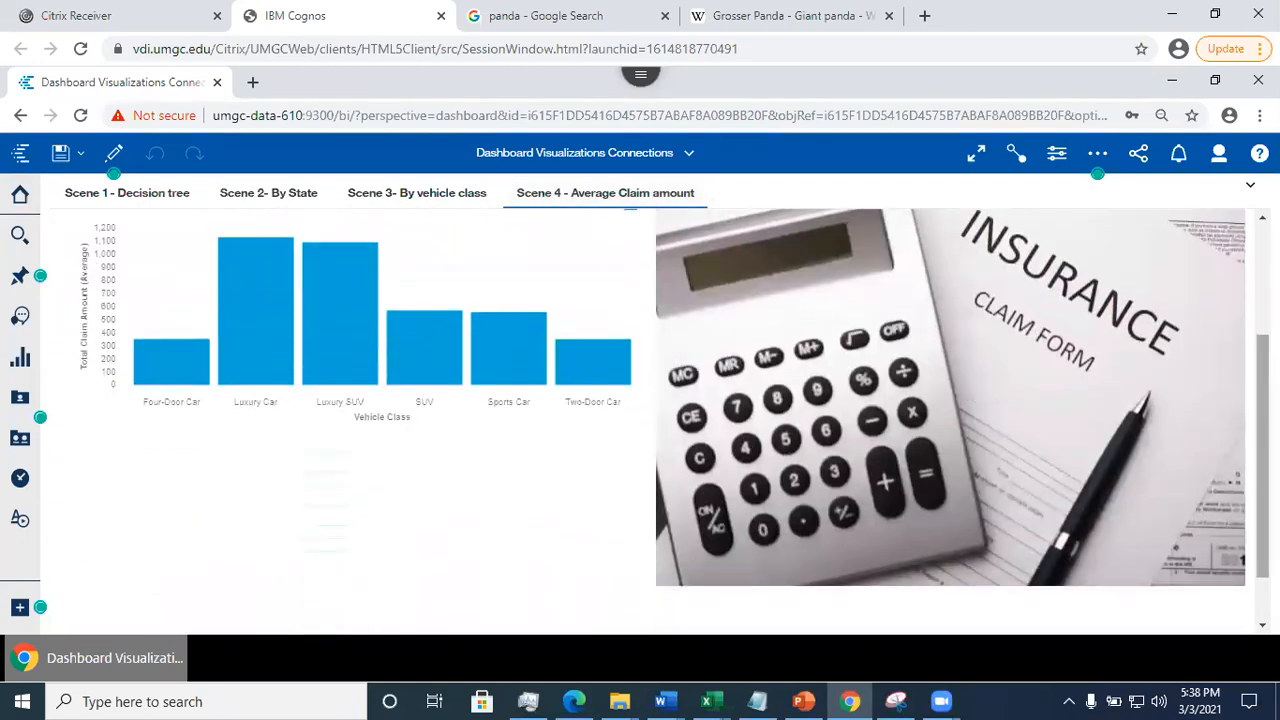
scroll(945, 394, up, 2)
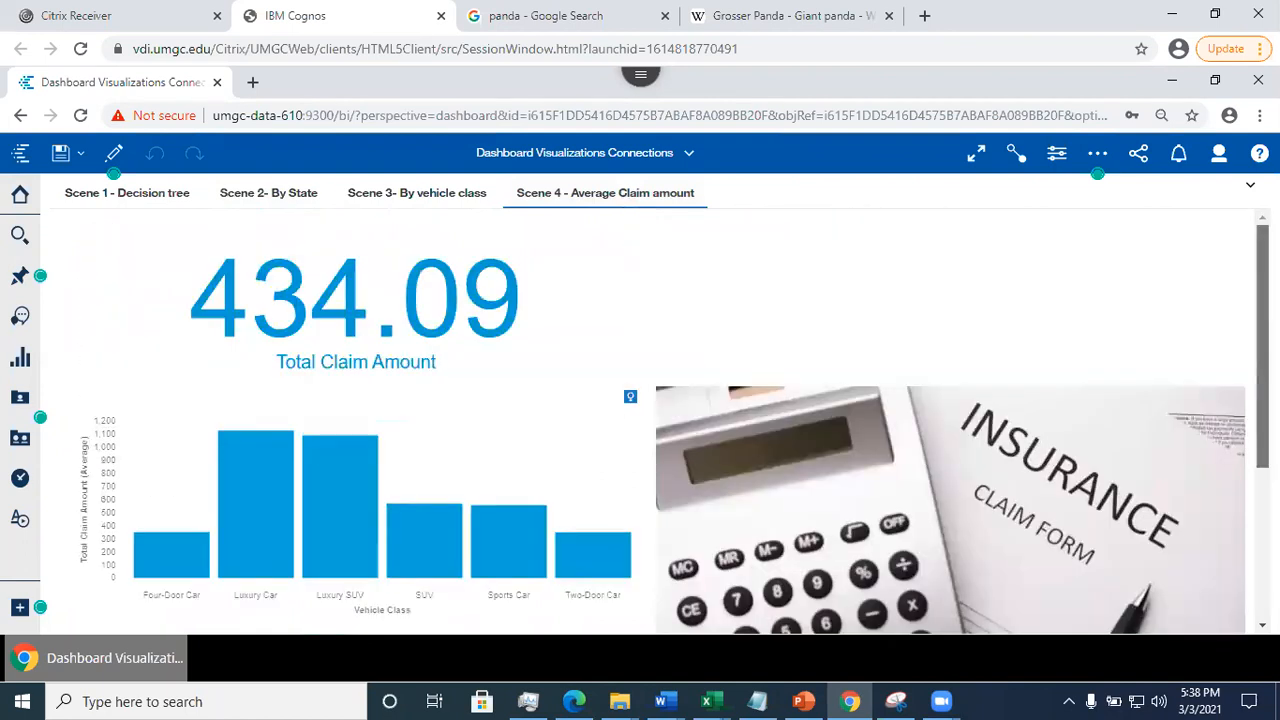
- Return to Scene 1 and select the "This is my Assignment 4" title and the decision tree to examine them
click(85, 203)
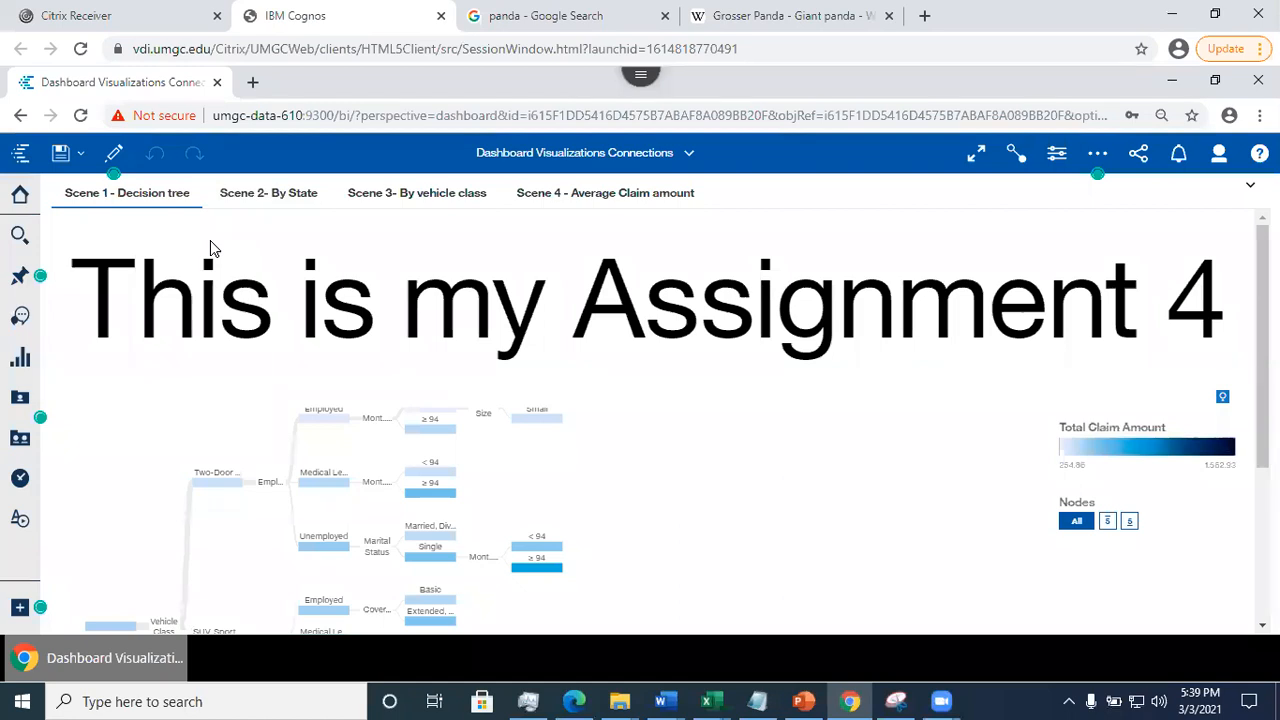
drag(1262, 309, 1243, 268)
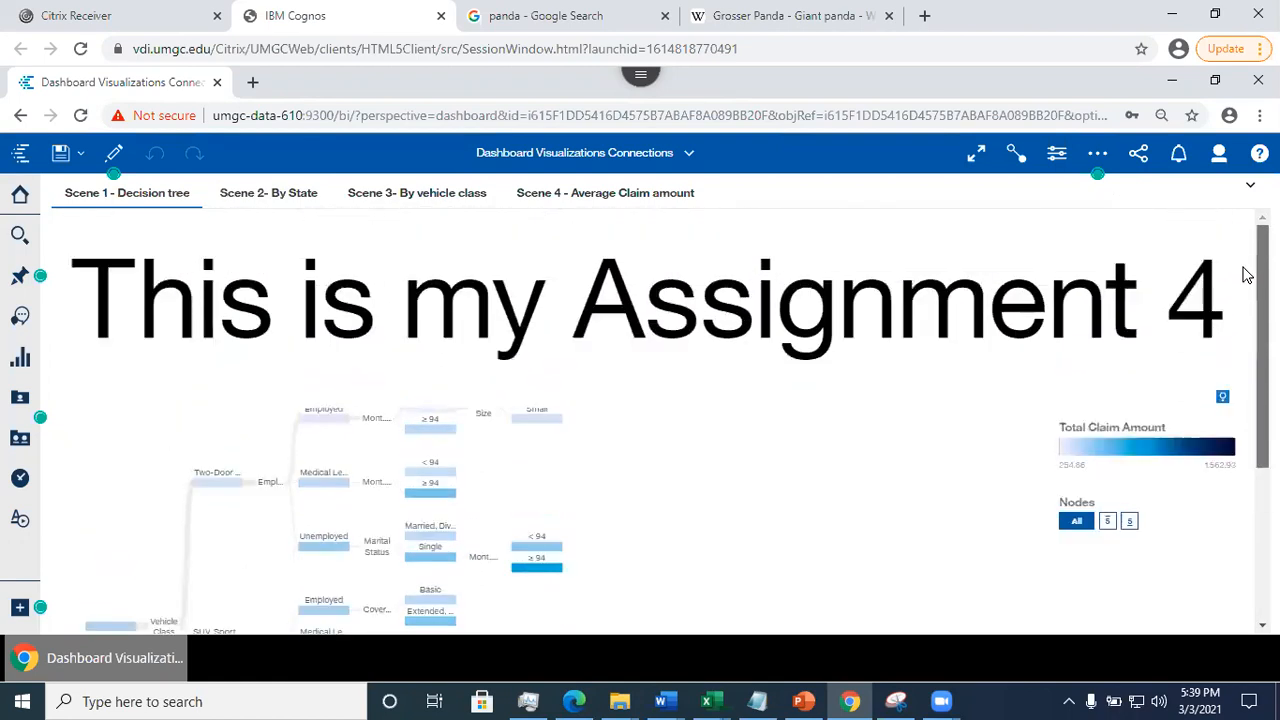
click(214, 322)
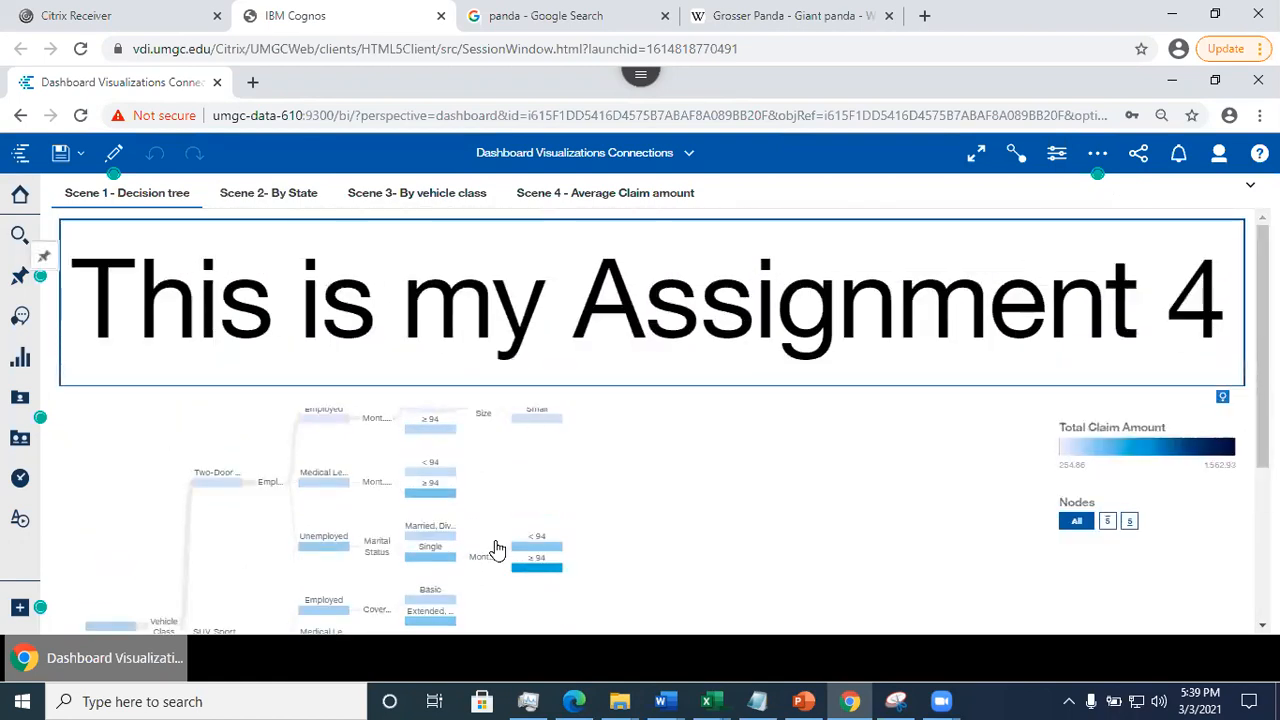
click(534, 522)
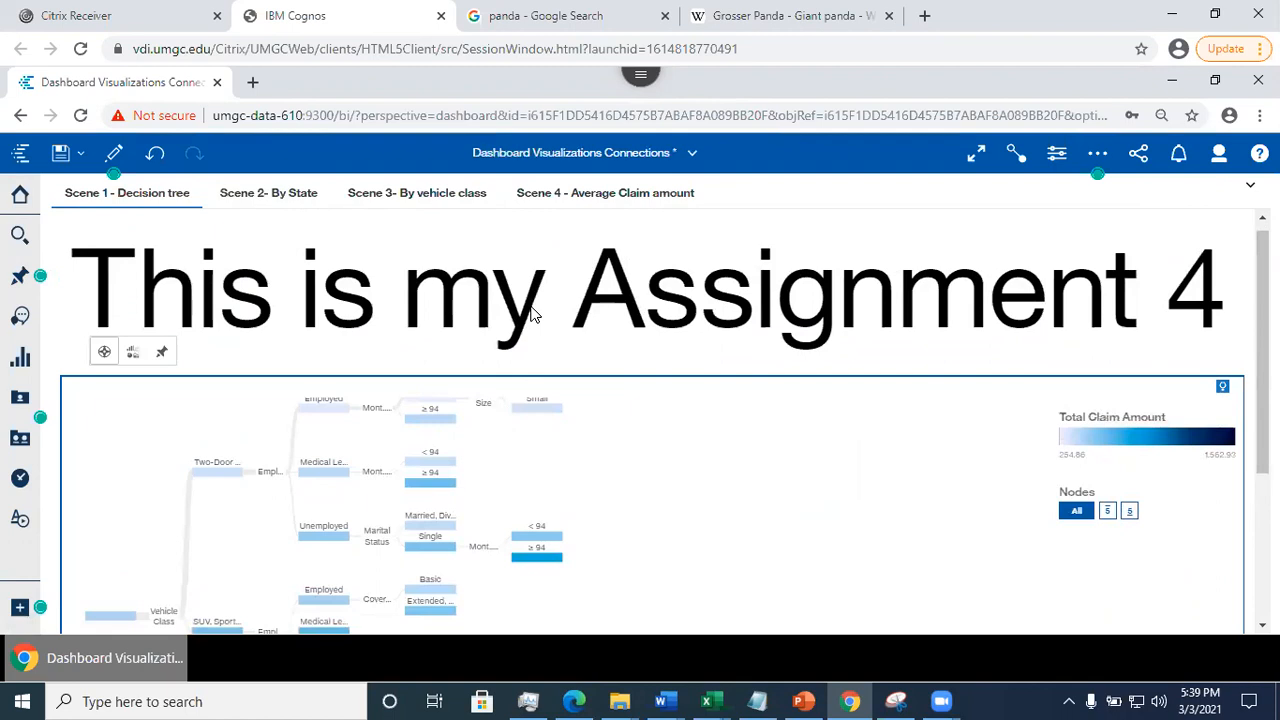
click(534, 314)
scroll(530, 400, down, 2)
drag(1262, 410, 1262, 298)
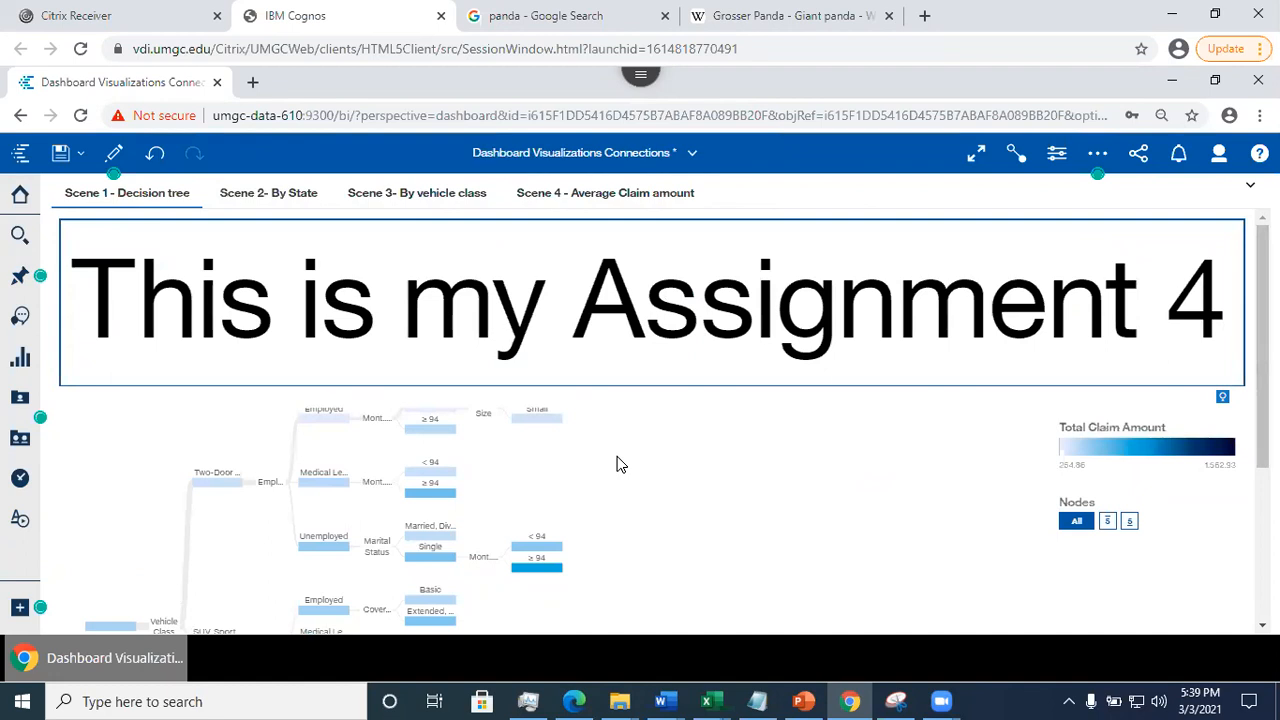
- Go through Scene 2, Scene 3 and Scene 4 again, checking the lower part of Scene 2
click(250, 196)
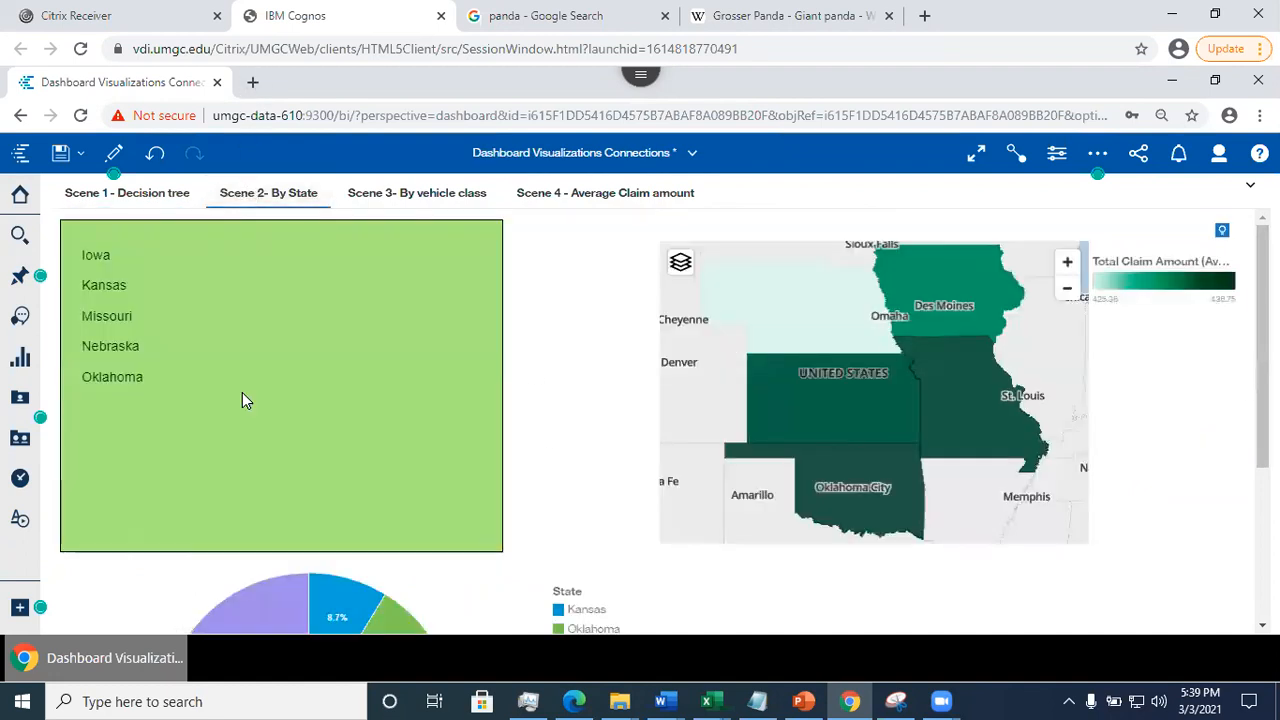
scroll(999, 389, down, 1)
scroll(581, 321, down, 1)
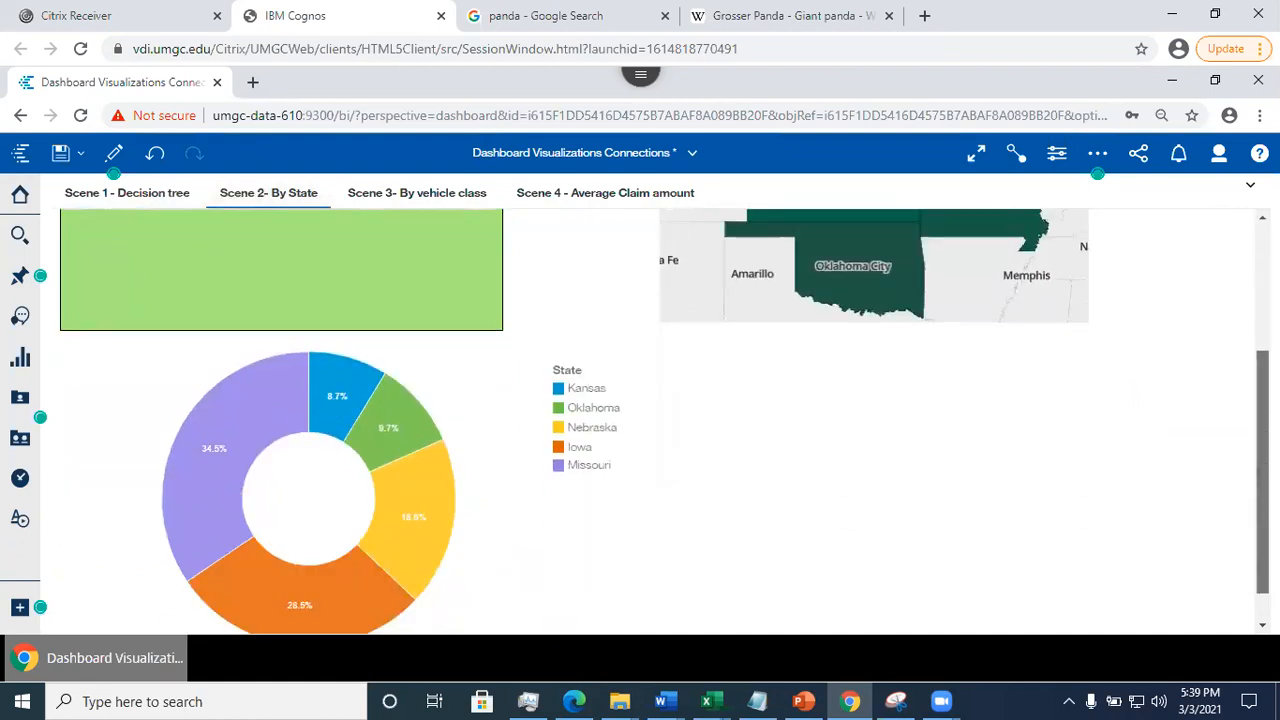
scroll(581, 321, up, 2)
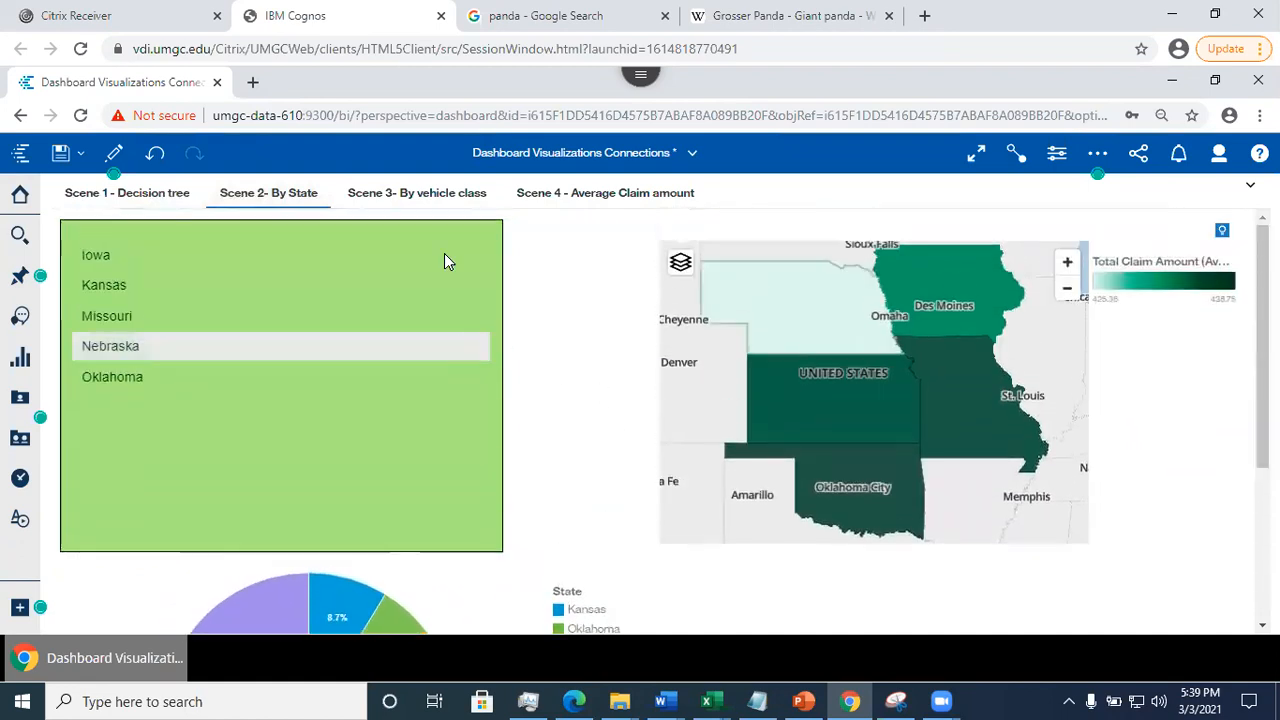
click(414, 192)
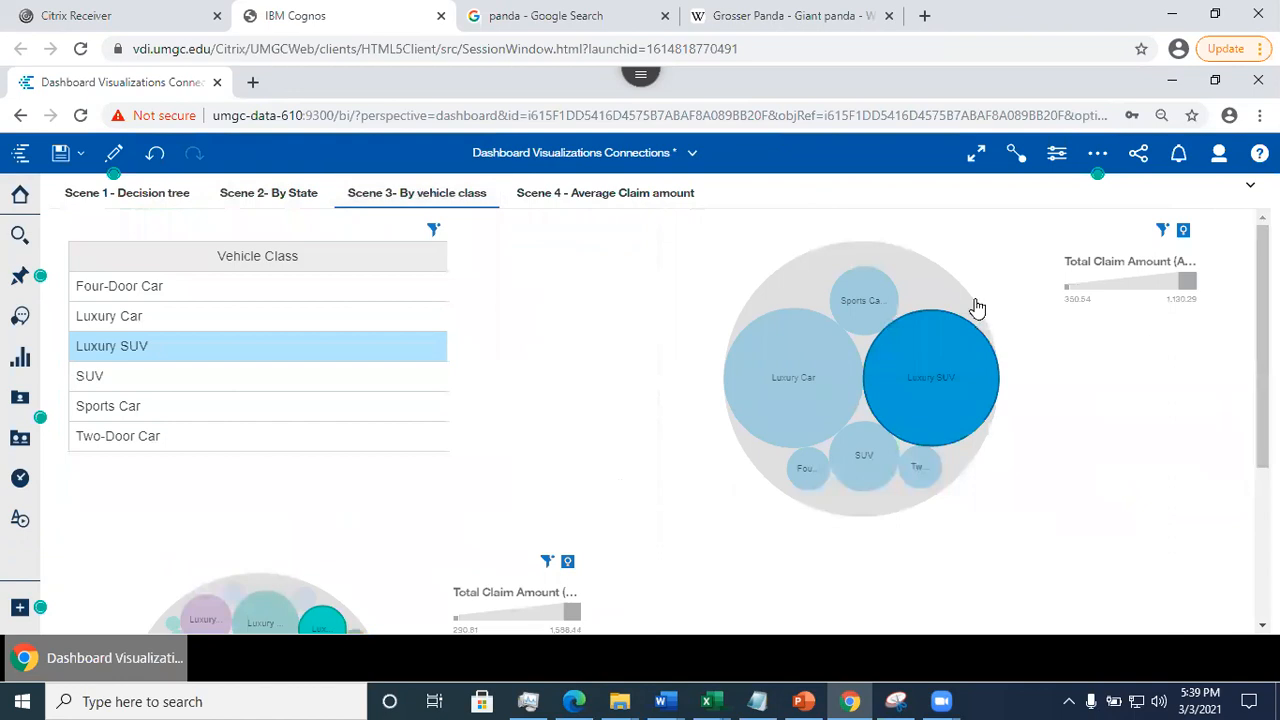
click(565, 194)
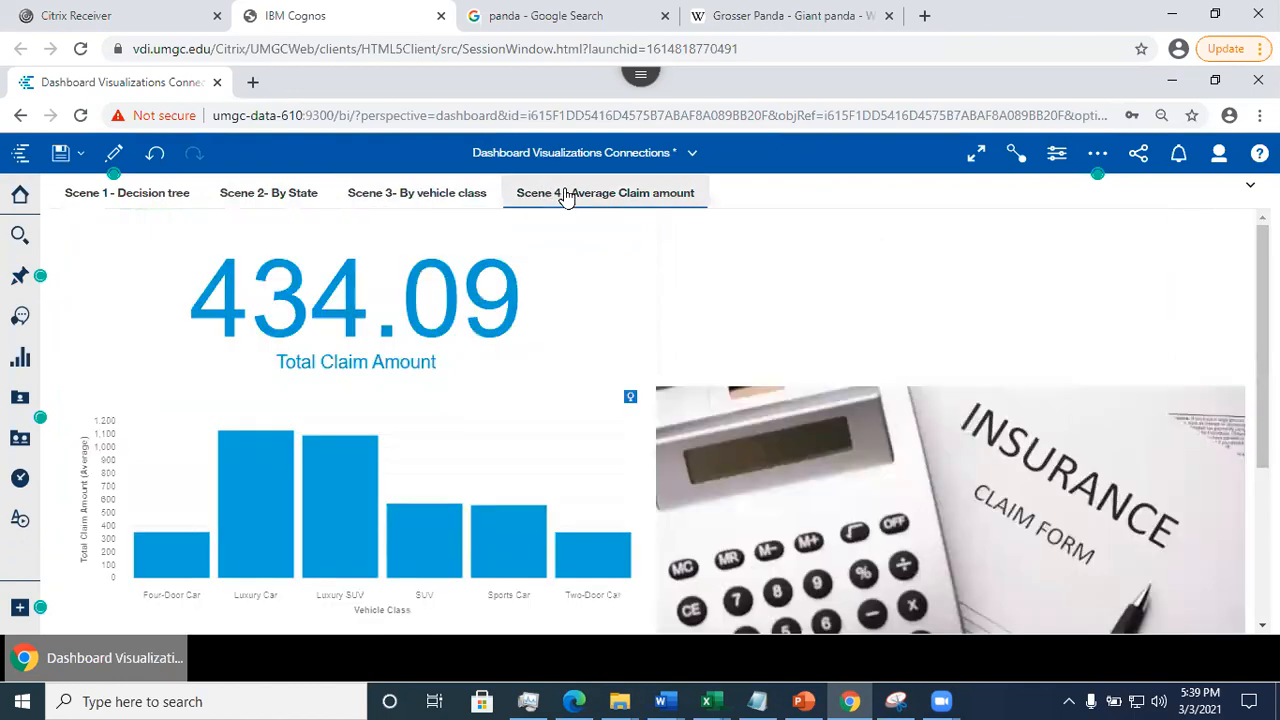
- Save the dashboard from Scene 1 and choose the Slideshow template for saving it as a story
click(128, 193)
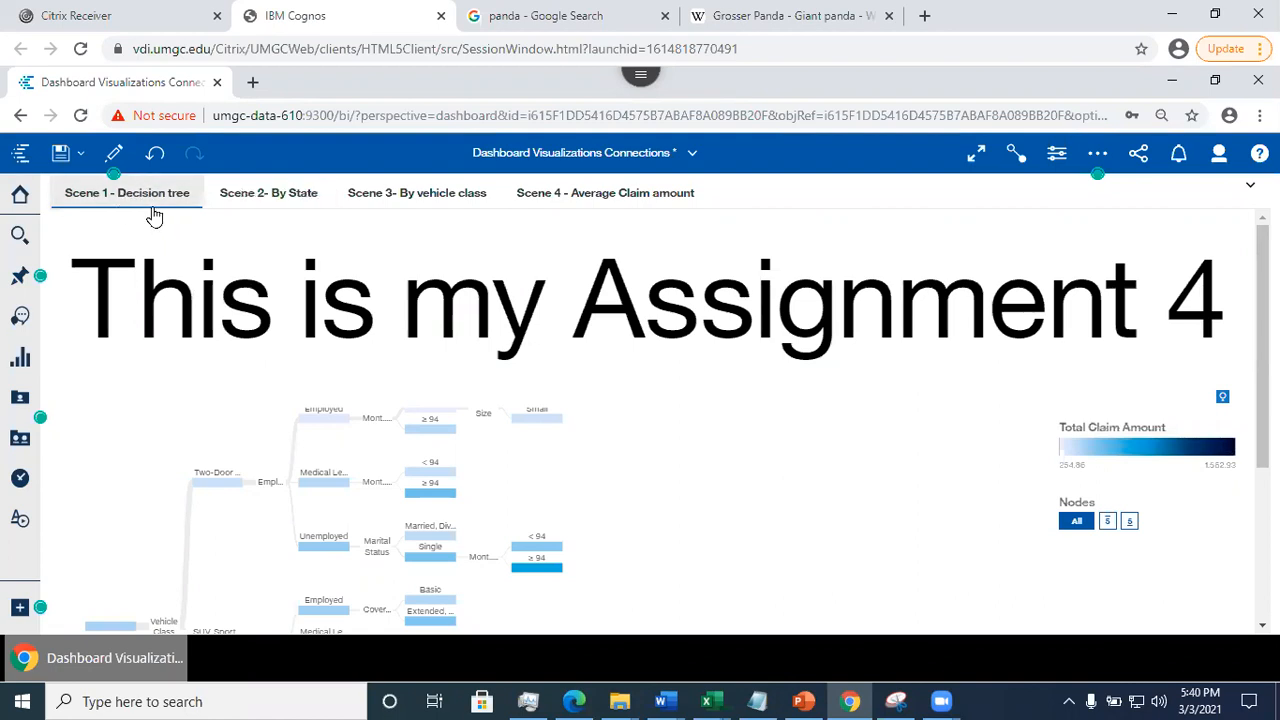
click(60, 153)
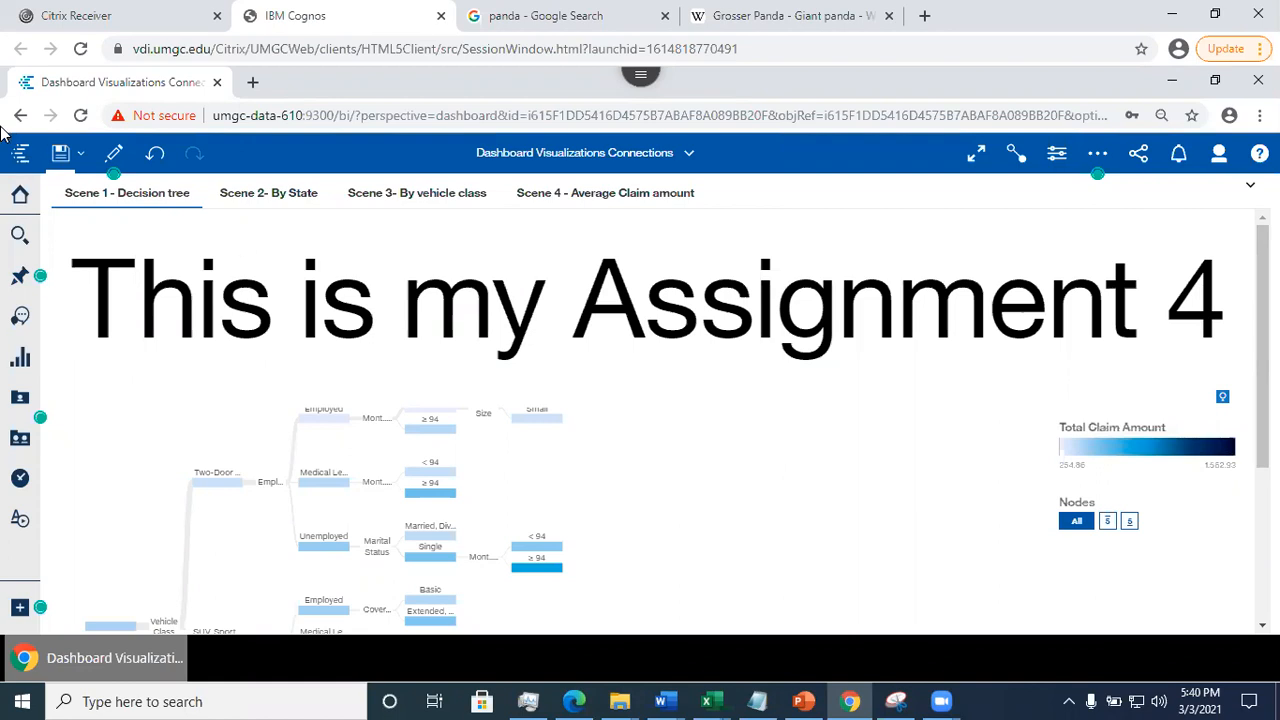
click(80, 158)
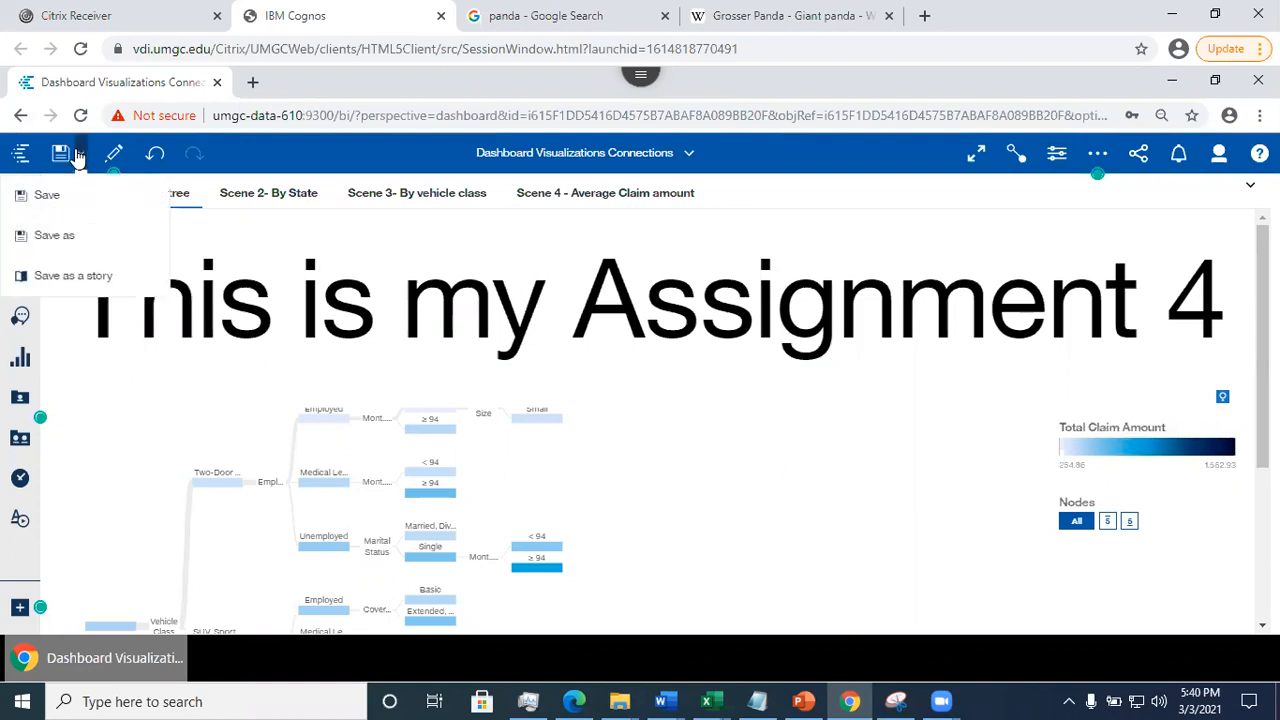
click(60, 280)
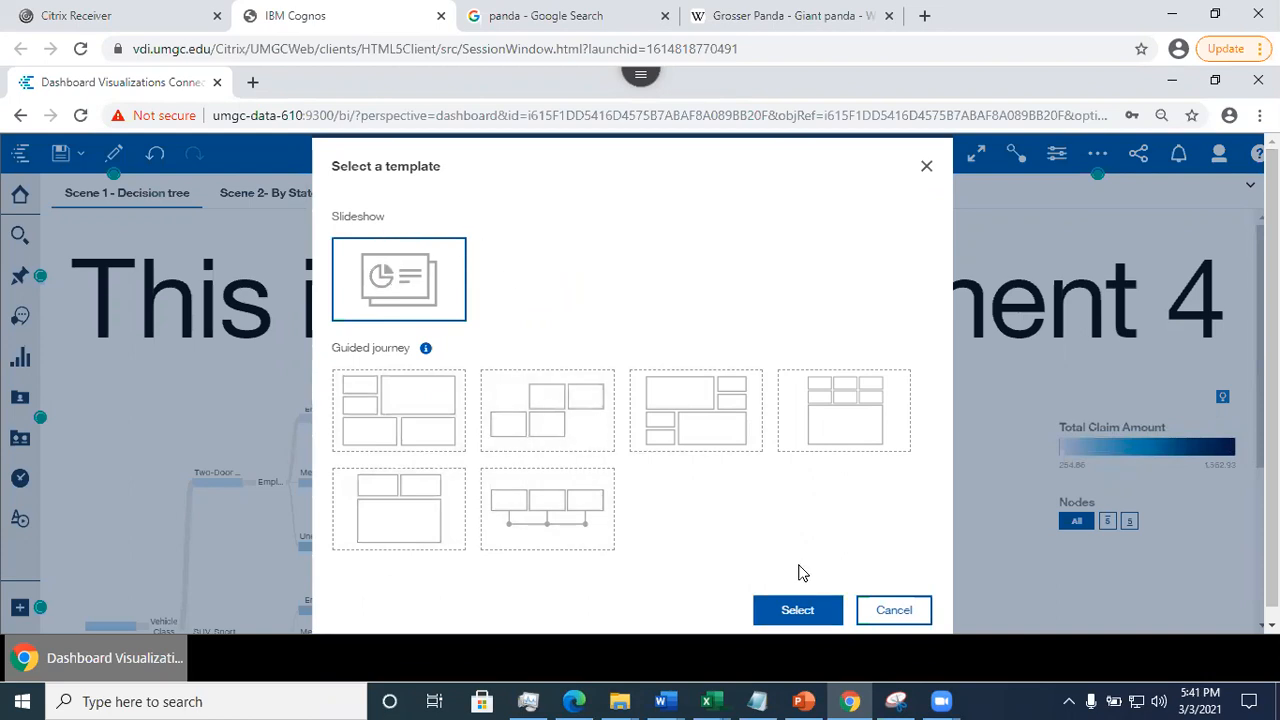
click(799, 612)
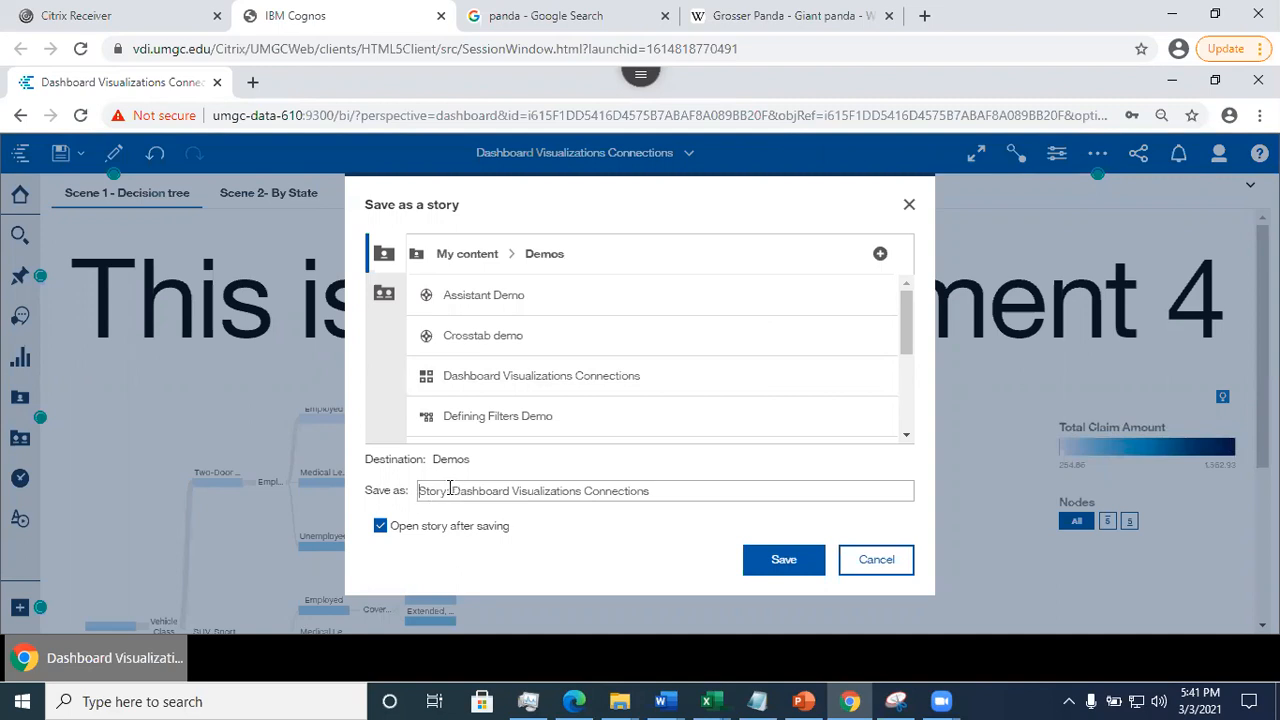
- Save the story in Demos as "Story: Dashboard Visualizations Connections", keeping the option to open it after saving
drag(451, 490, 620, 487)
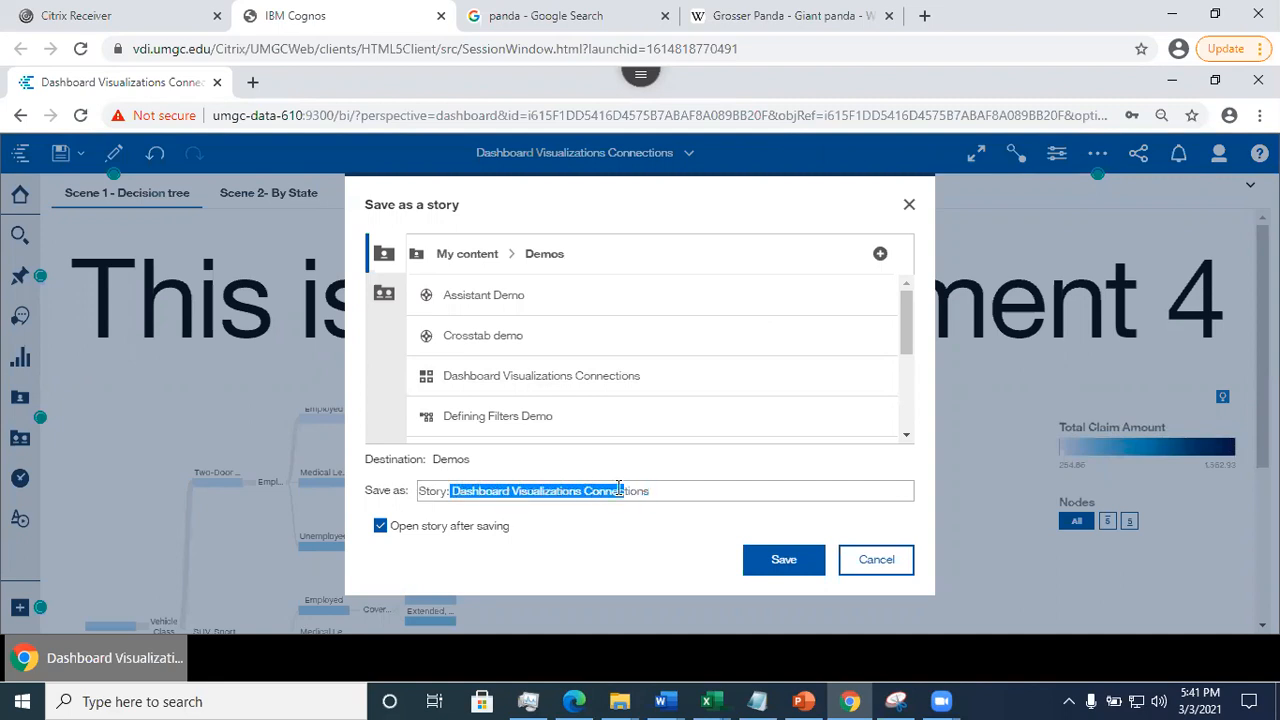
click(442, 495)
drag(452, 490, 408, 488)
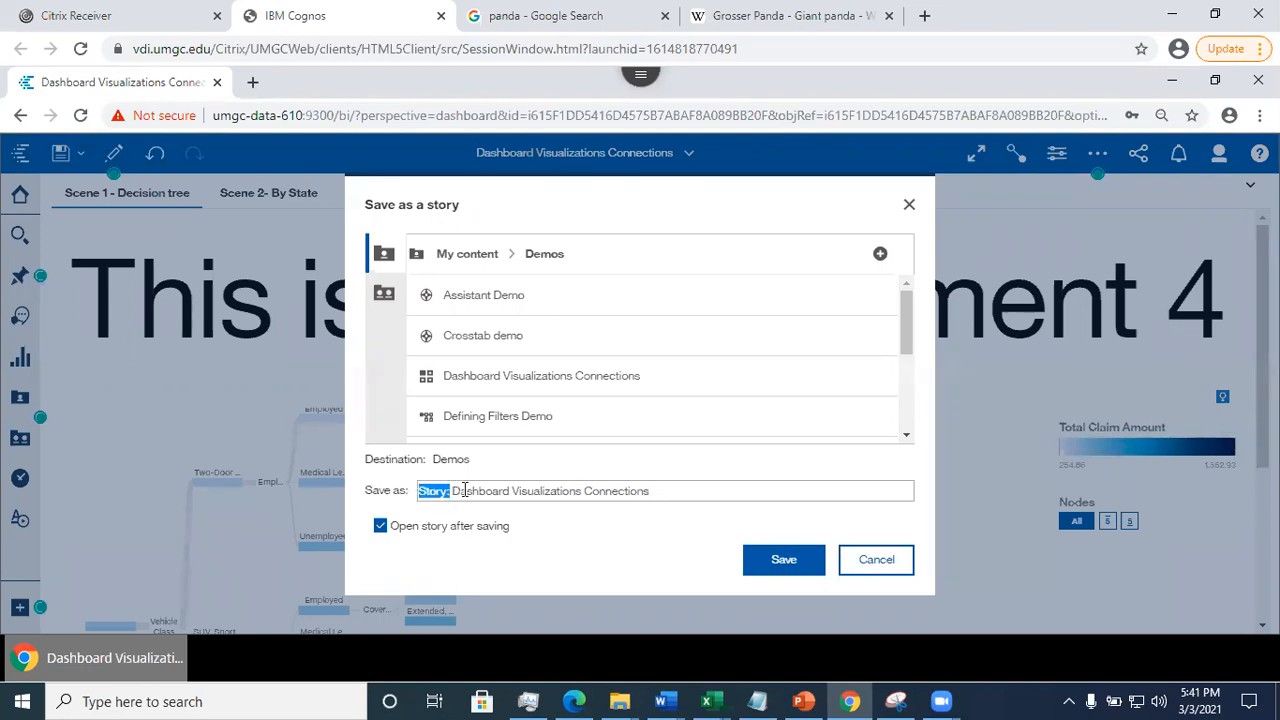
click(543, 572)
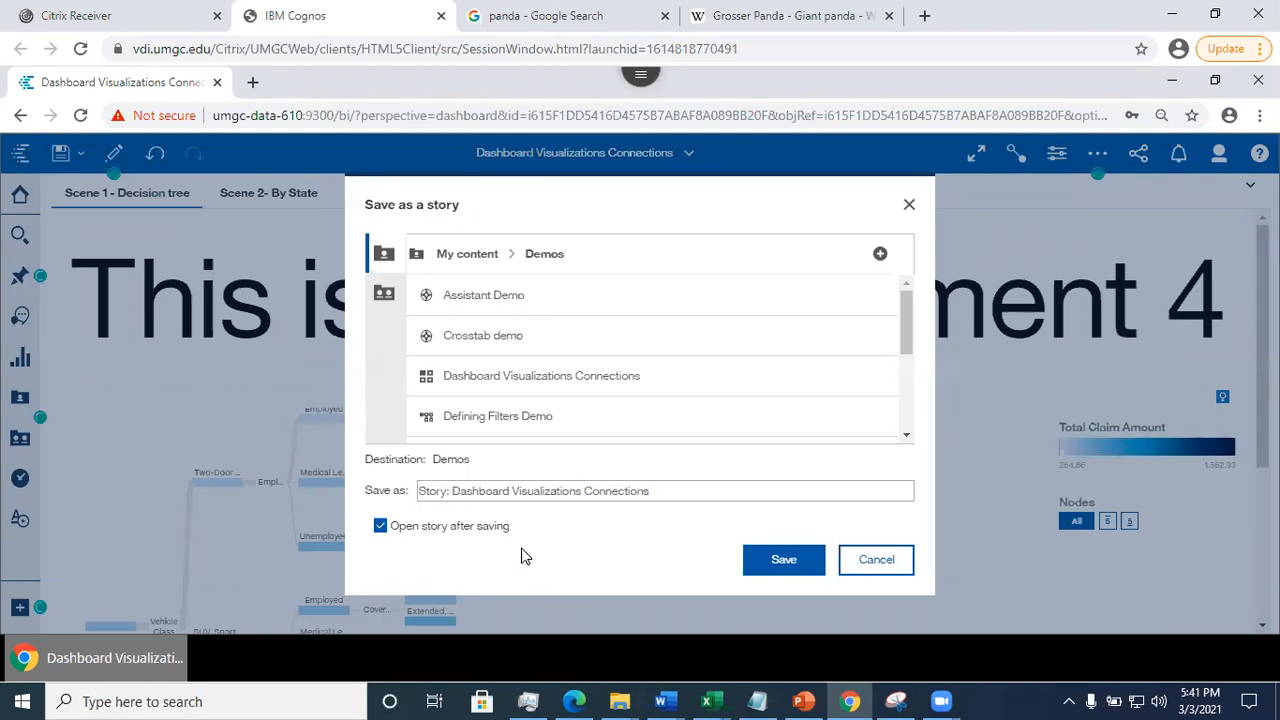
click(784, 566)
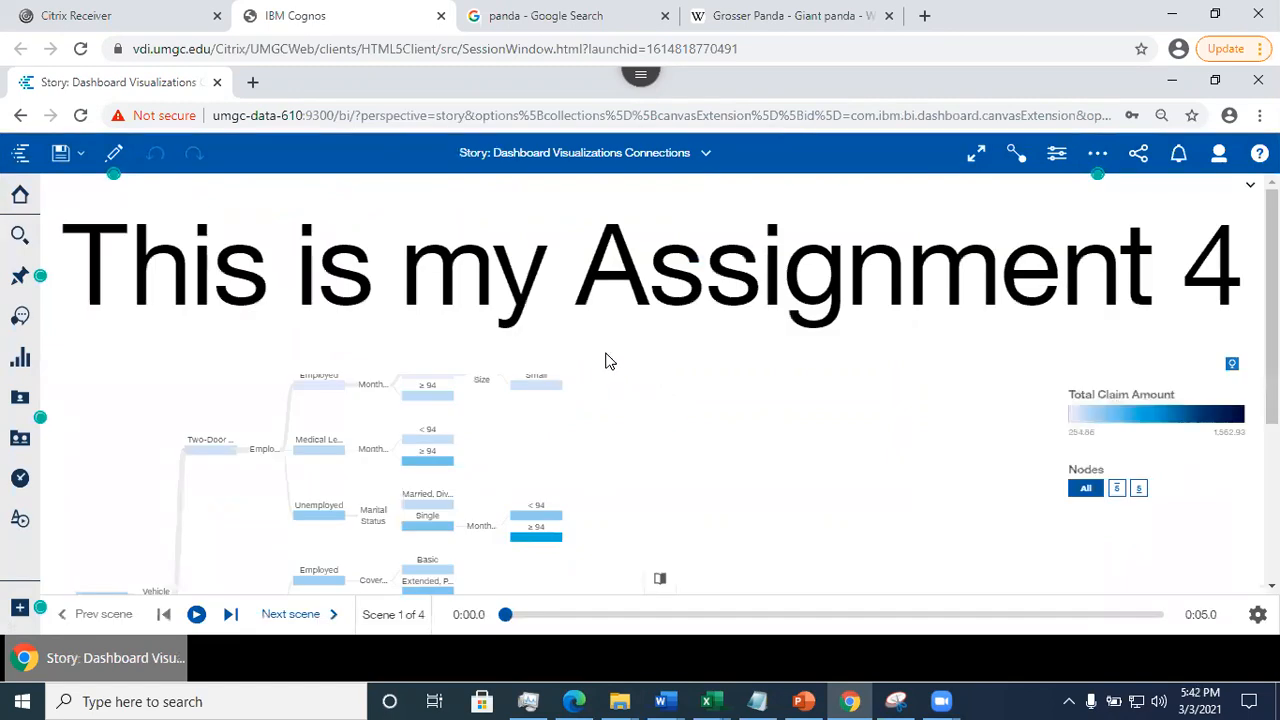
- Check the lower part of Scene 1's decision tree and open the story's playback settings
drag(1272, 306, 1272, 465)
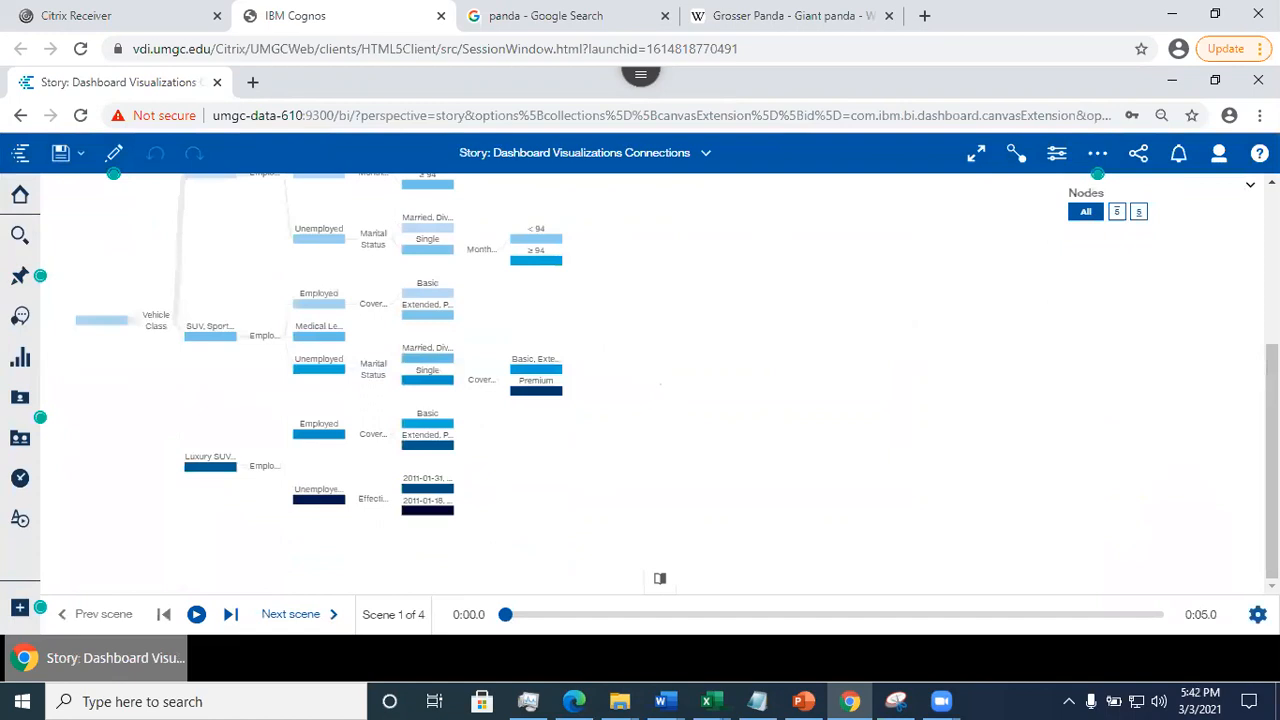
click(1258, 614)
click(1258, 614)
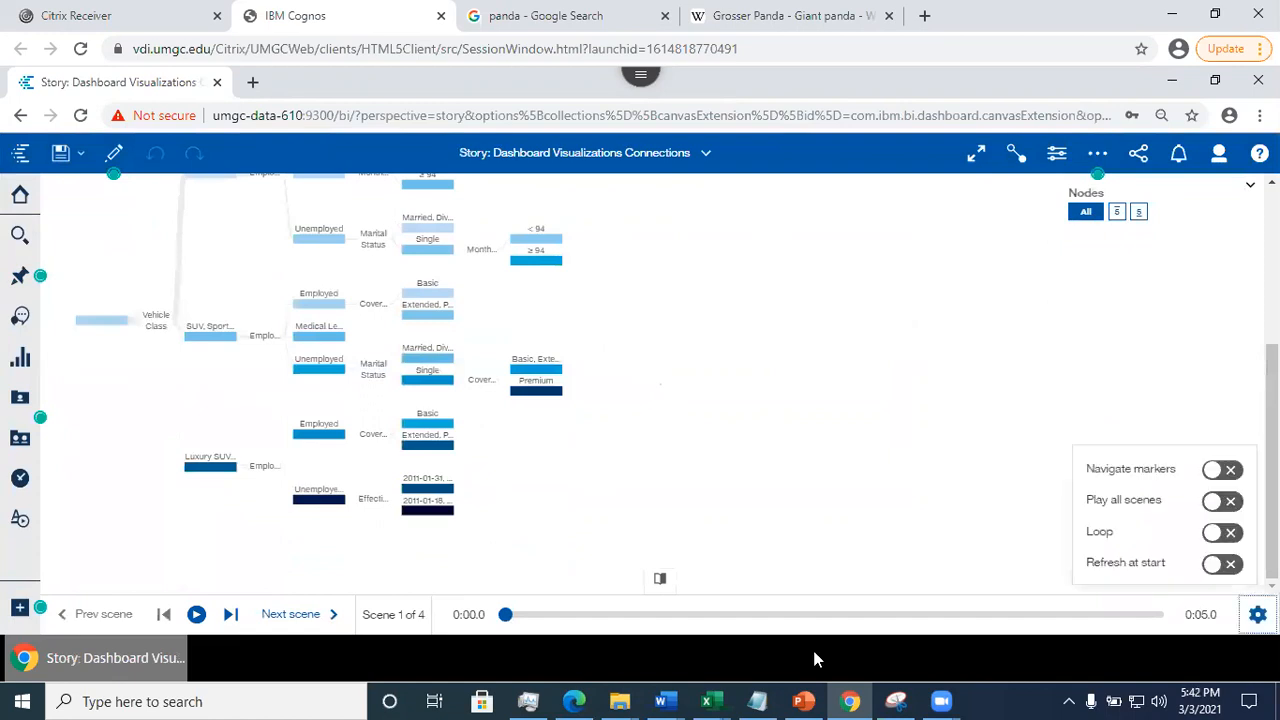
- Display the story's scene thumbnails, then switch editing mode on and back off
click(660, 583)
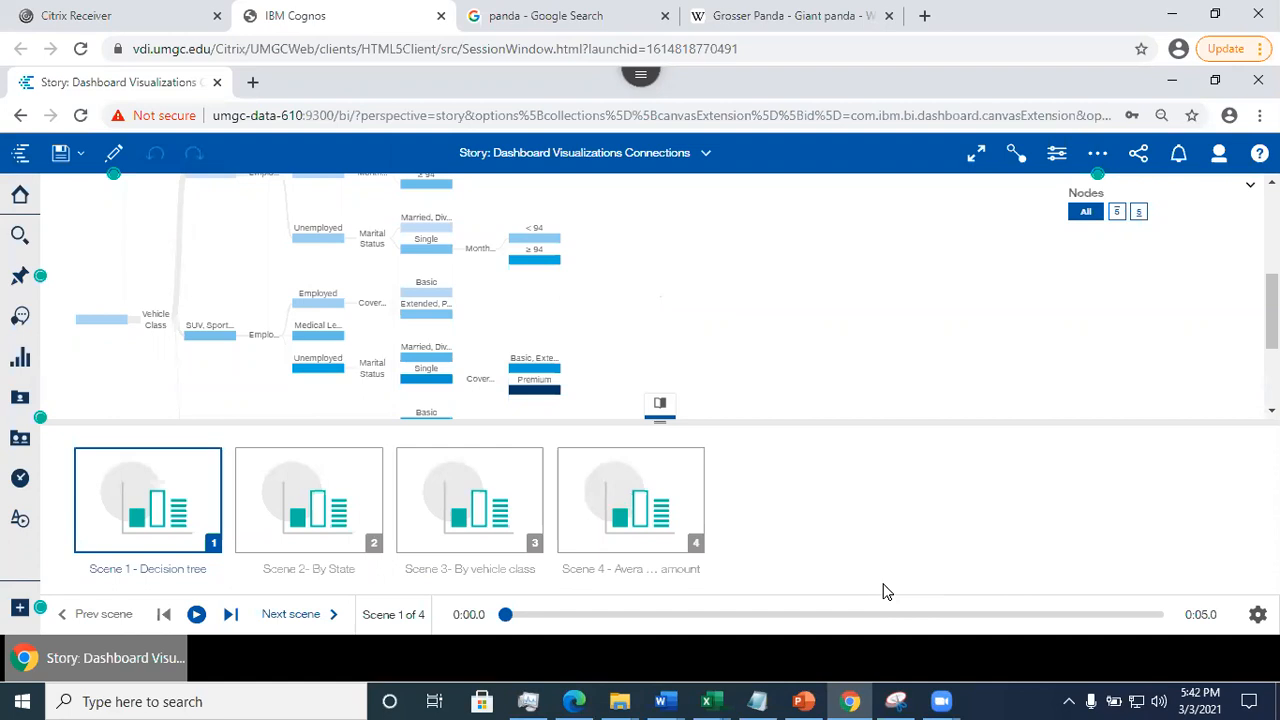
click(111, 160)
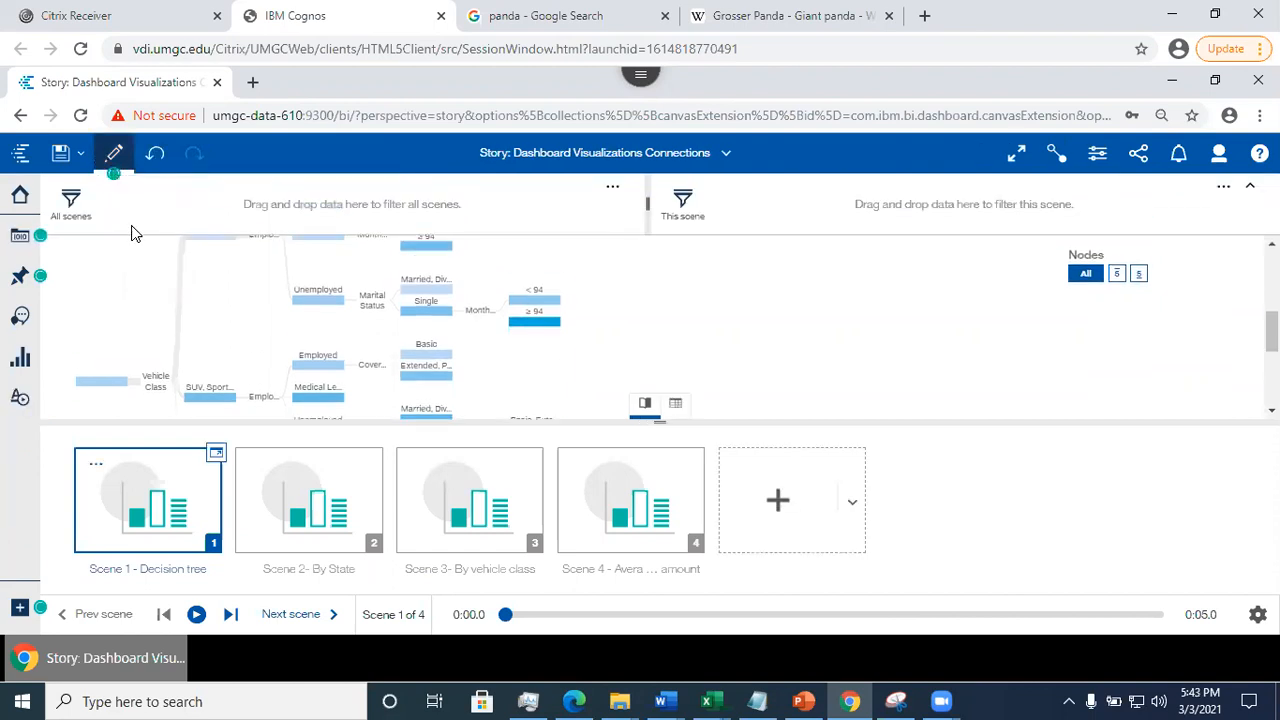
click(114, 158)
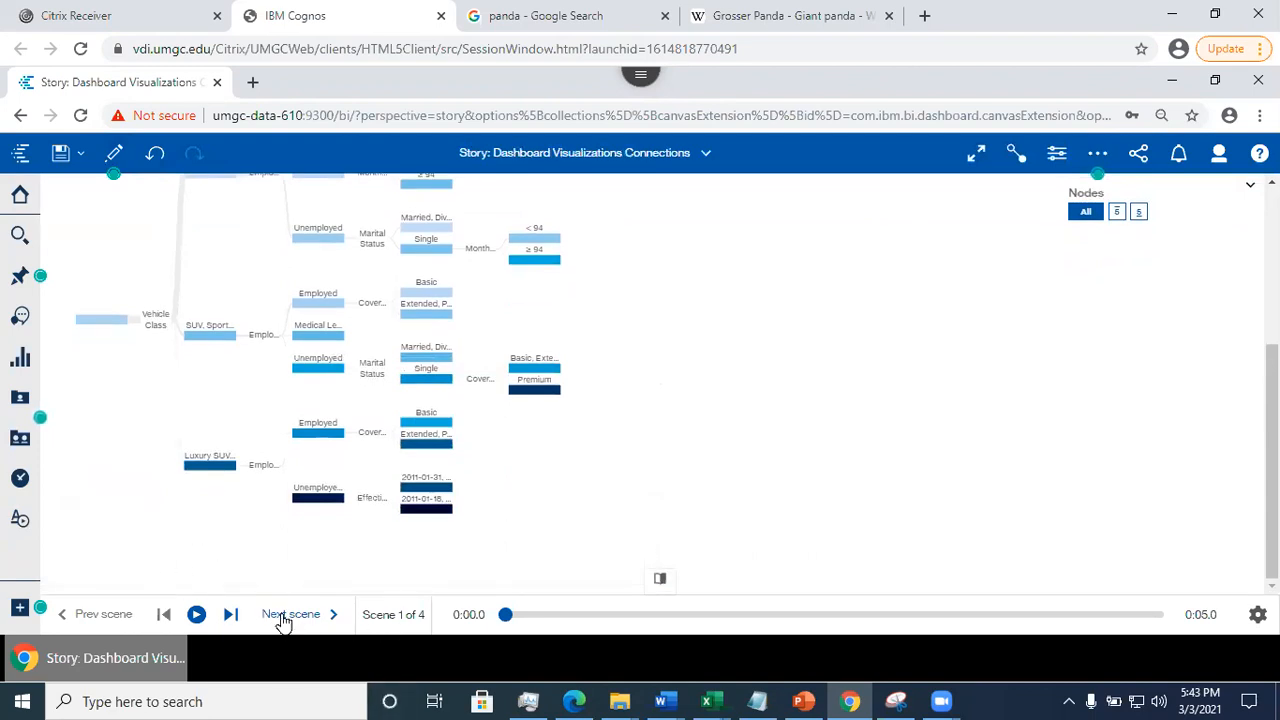
- Play Scene 1 of the story and advance through Scene 2 to Scene 3
click(196, 615)
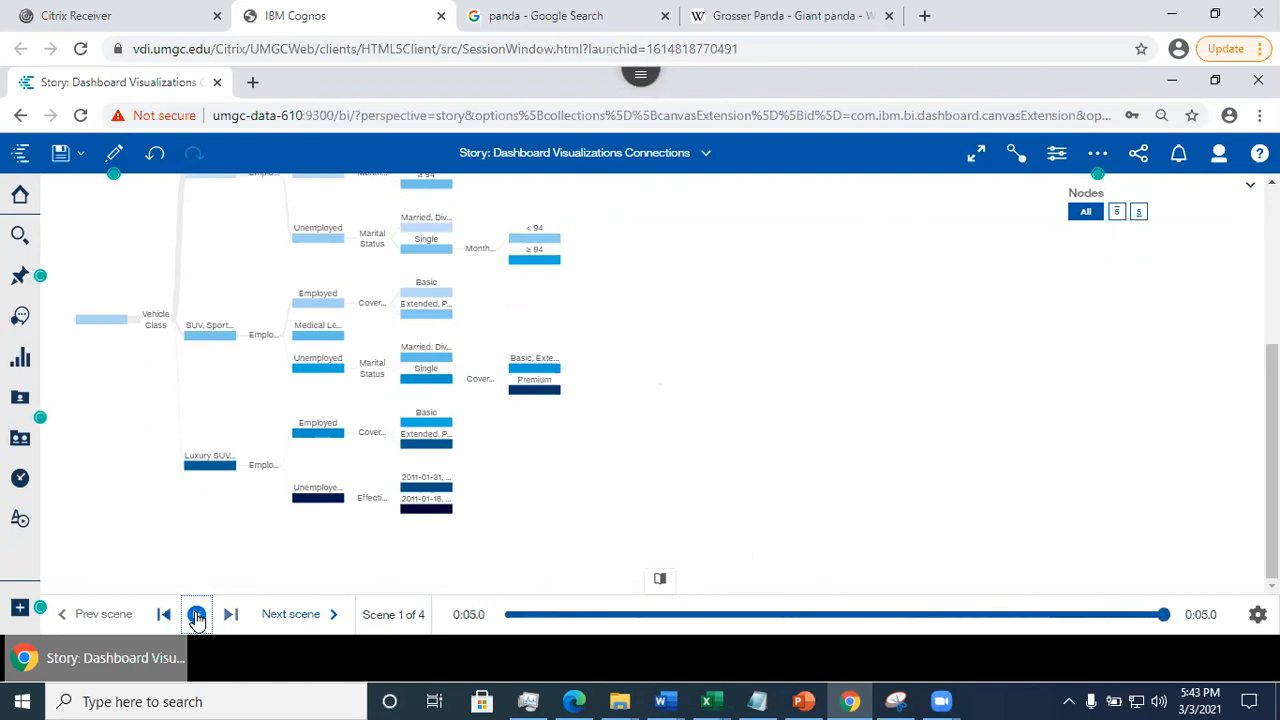
click(297, 618)
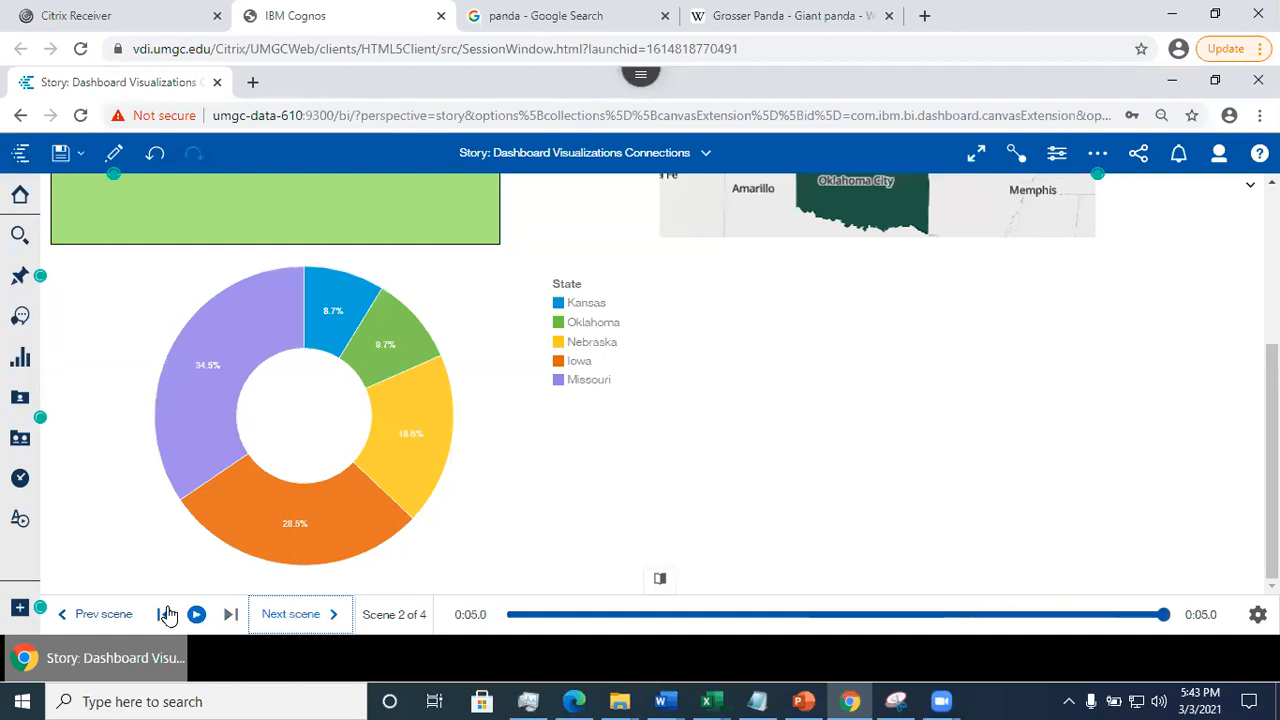
click(285, 618)
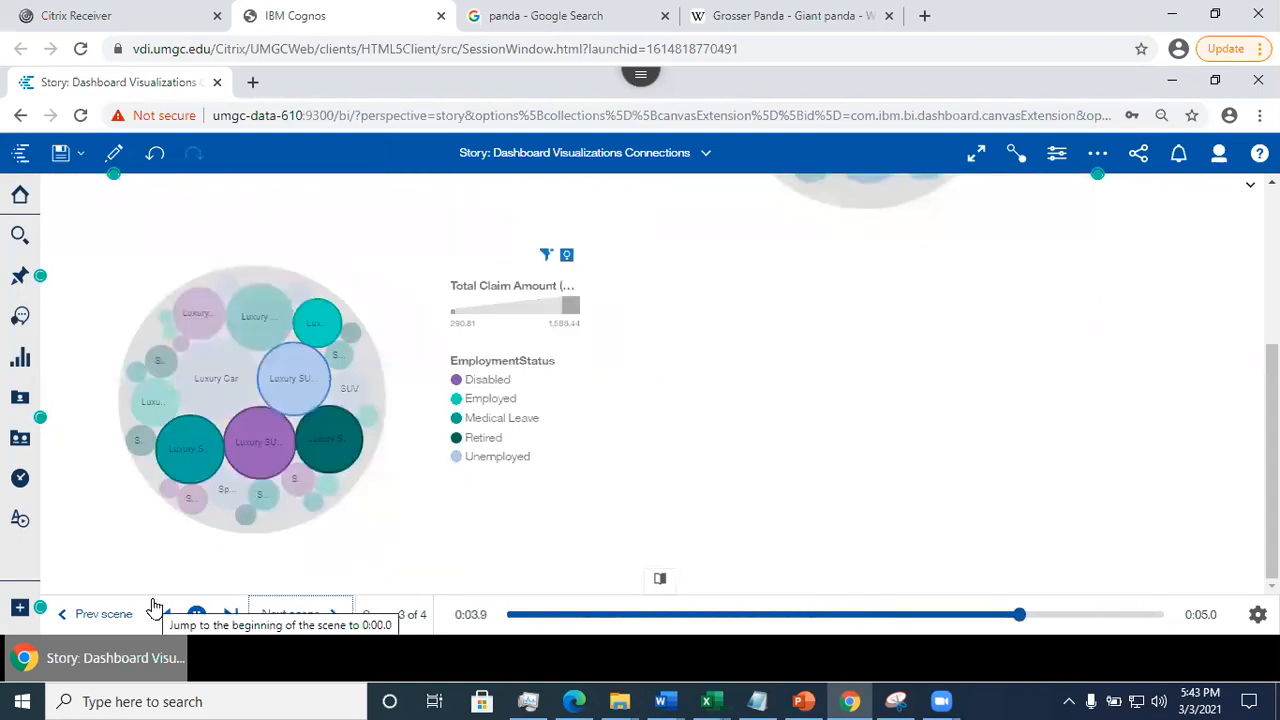
- Switch to the PowerPoint presentation and show slide 20, "Story Transition Style"
click(803, 701)
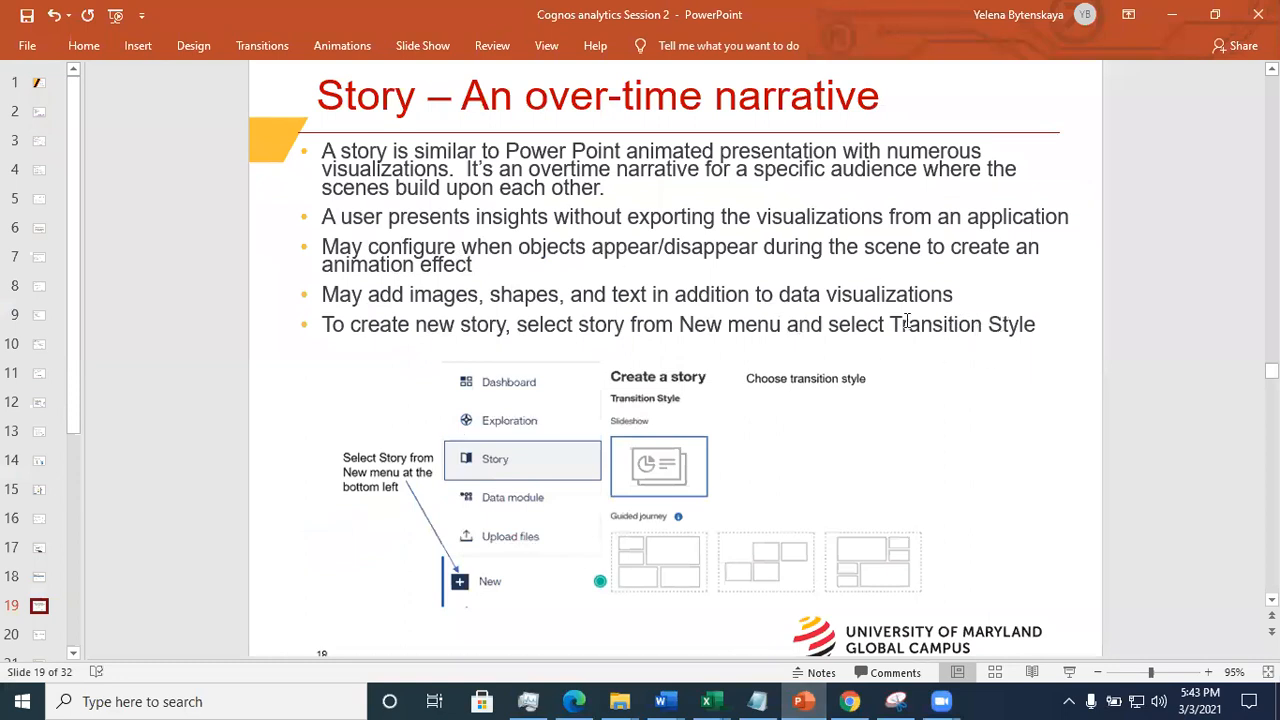
click(39, 636)
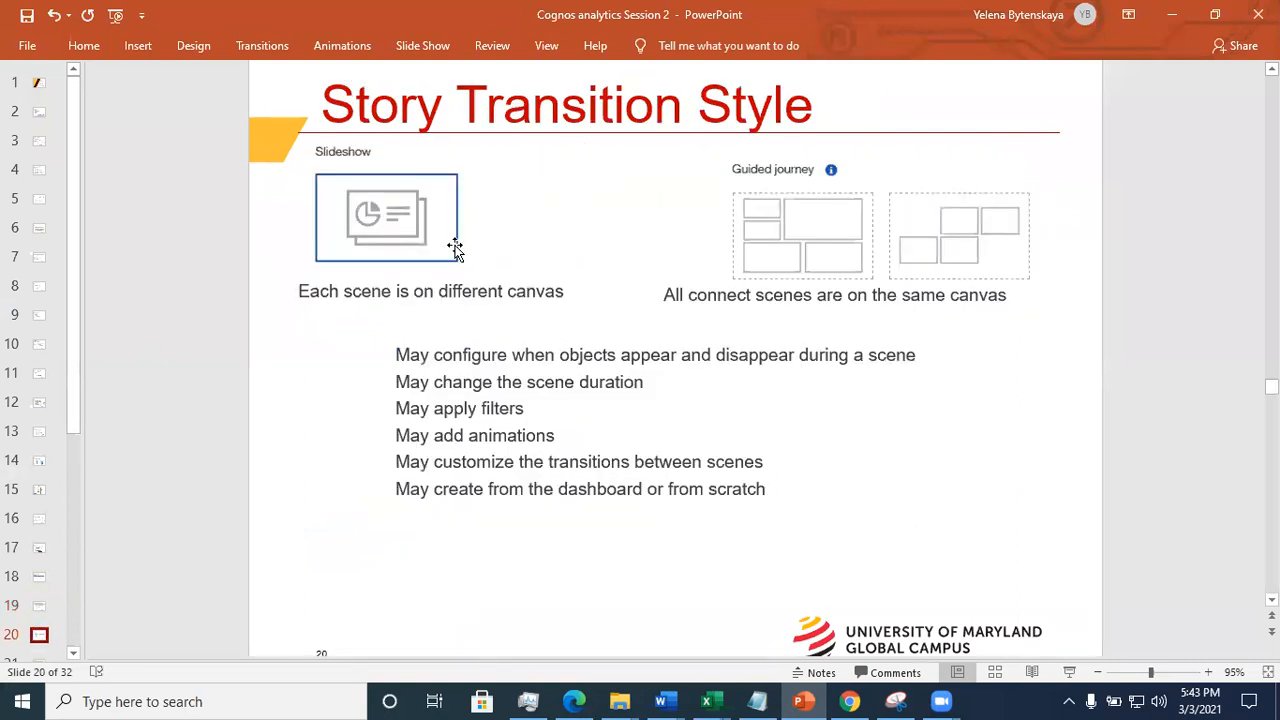
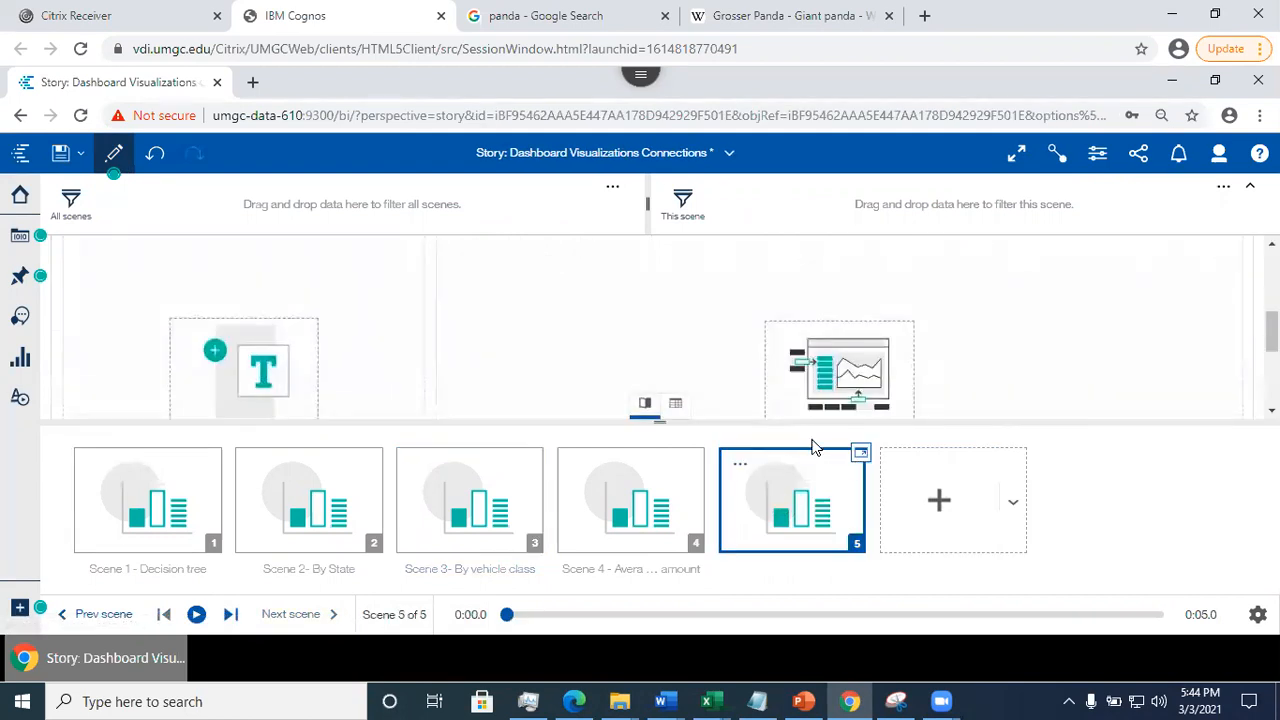
- Delete the unnamed fifth scene with the empty text and visualization placeholders from the story
scroll(1164, 387, down, 2)
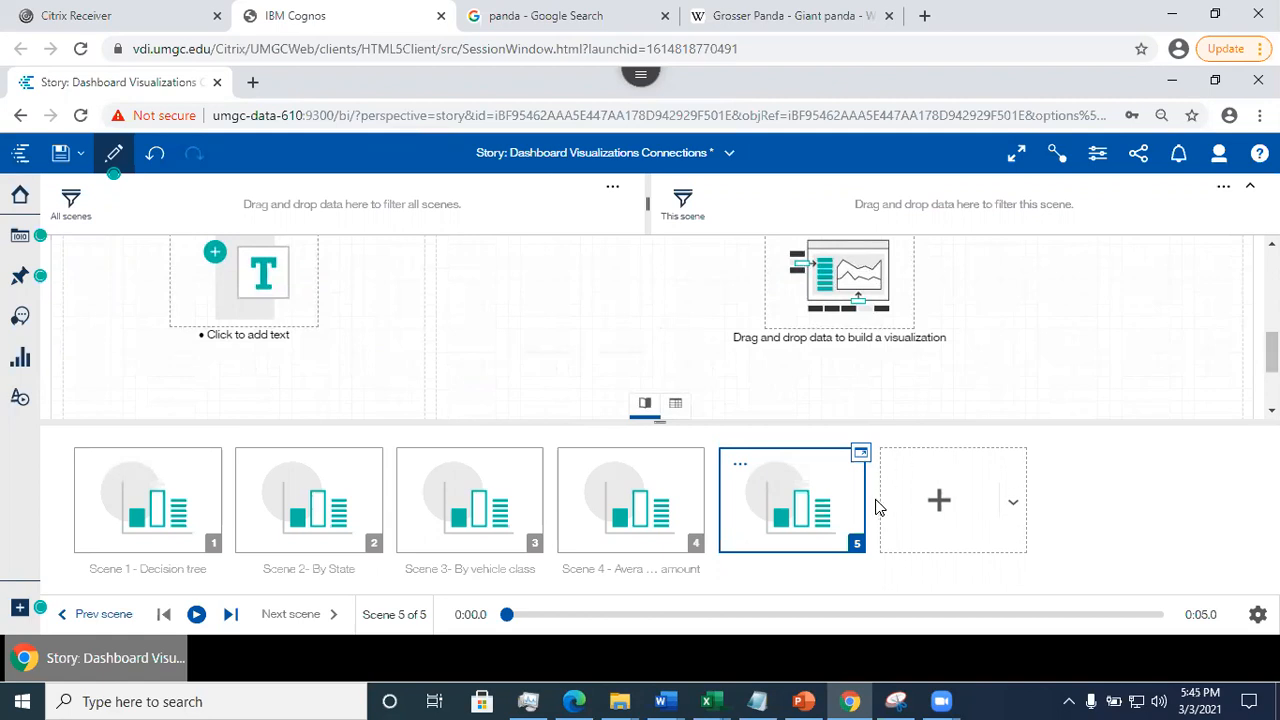
click(745, 472)
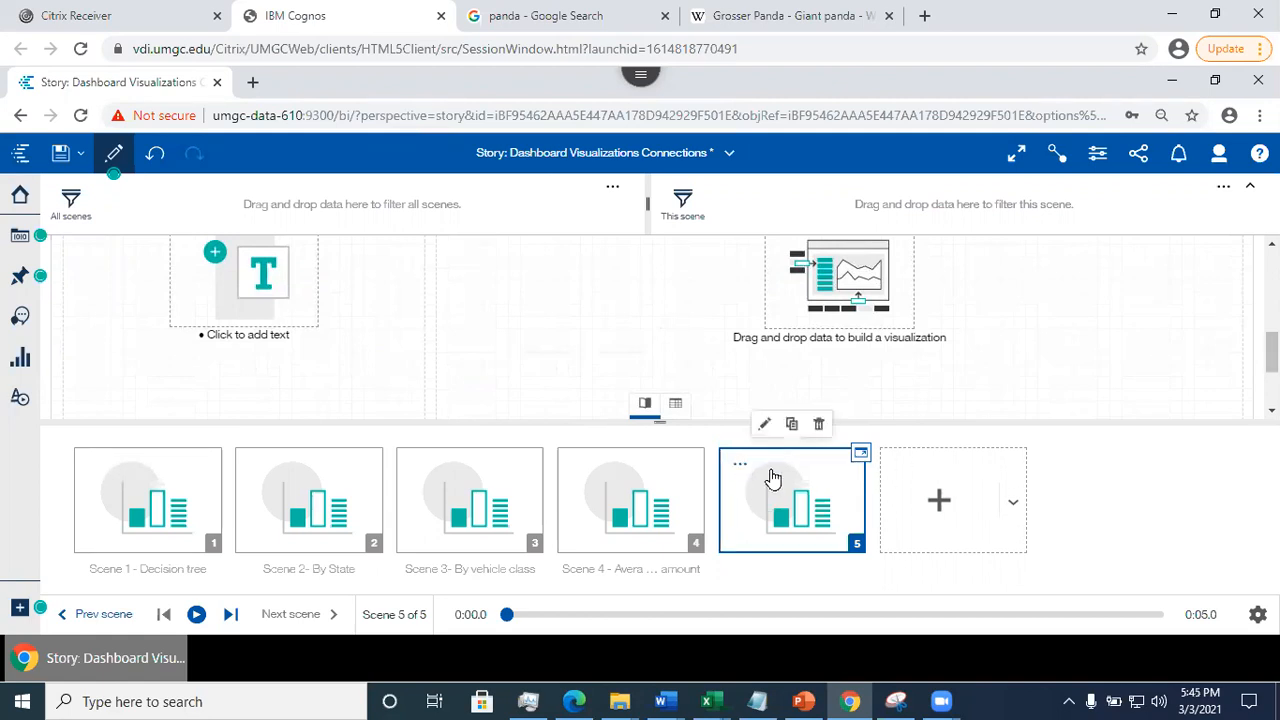
click(819, 427)
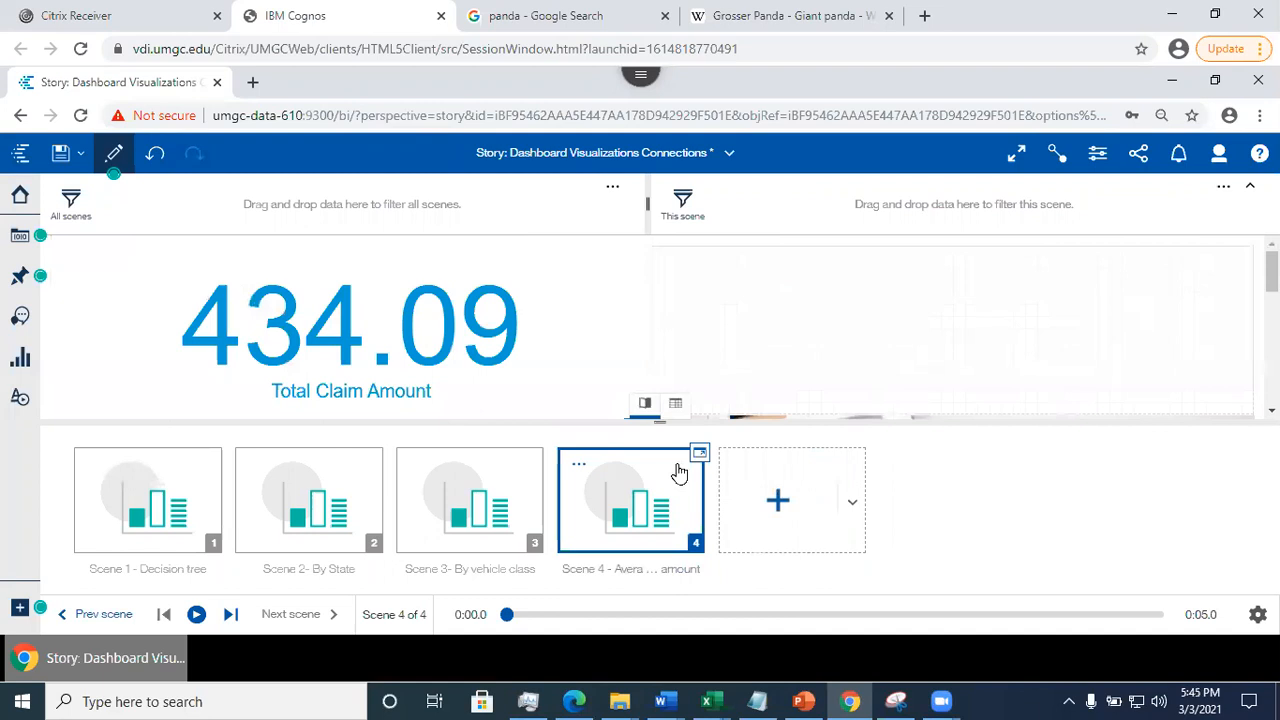
- Add a new fifth scene using the template with a title, a text area and a visualization area beside it
click(852, 505)
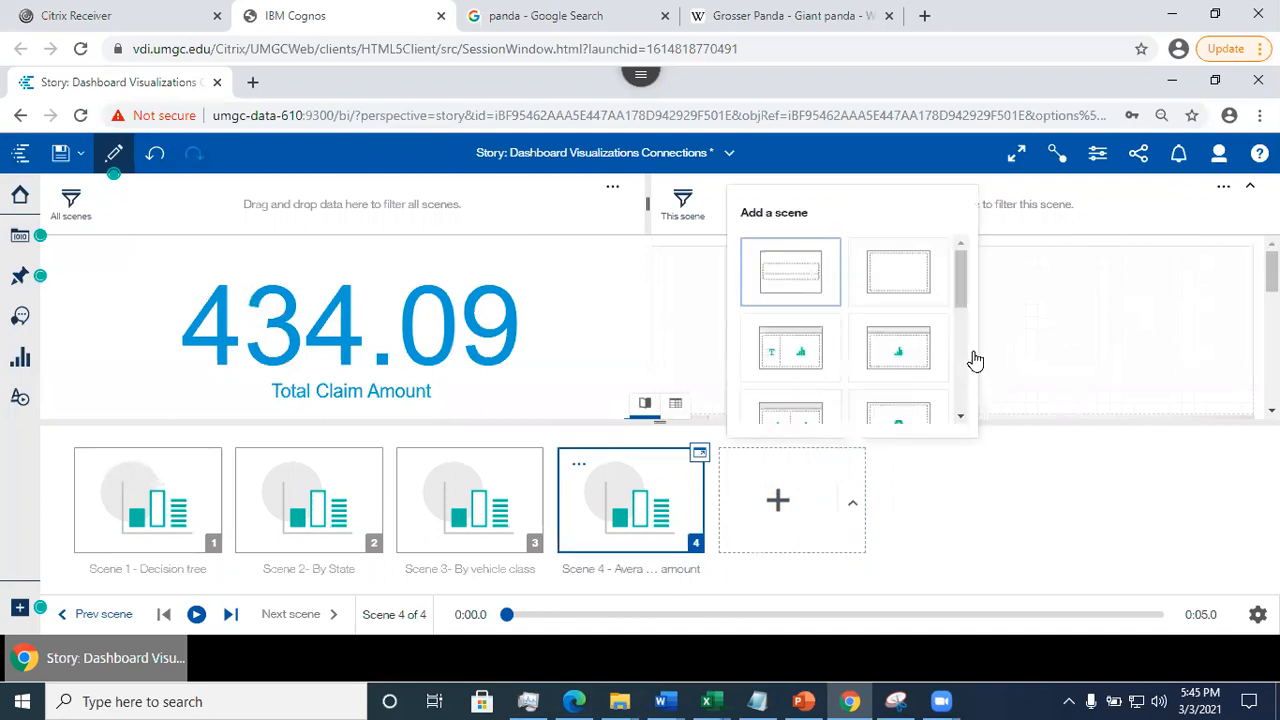
mouse_move(958, 283)
mouse_down()
mouse_move(978, 387)
mouse_move(965, 275)
mouse_up()
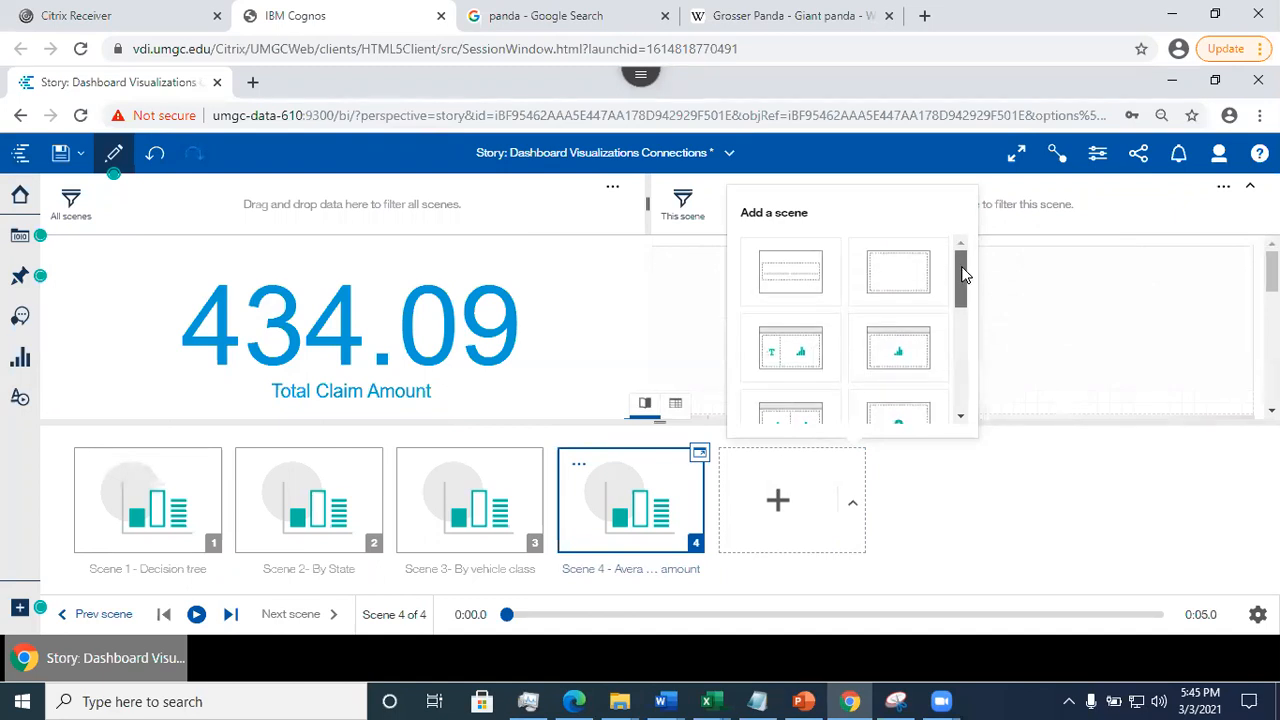
click(795, 372)
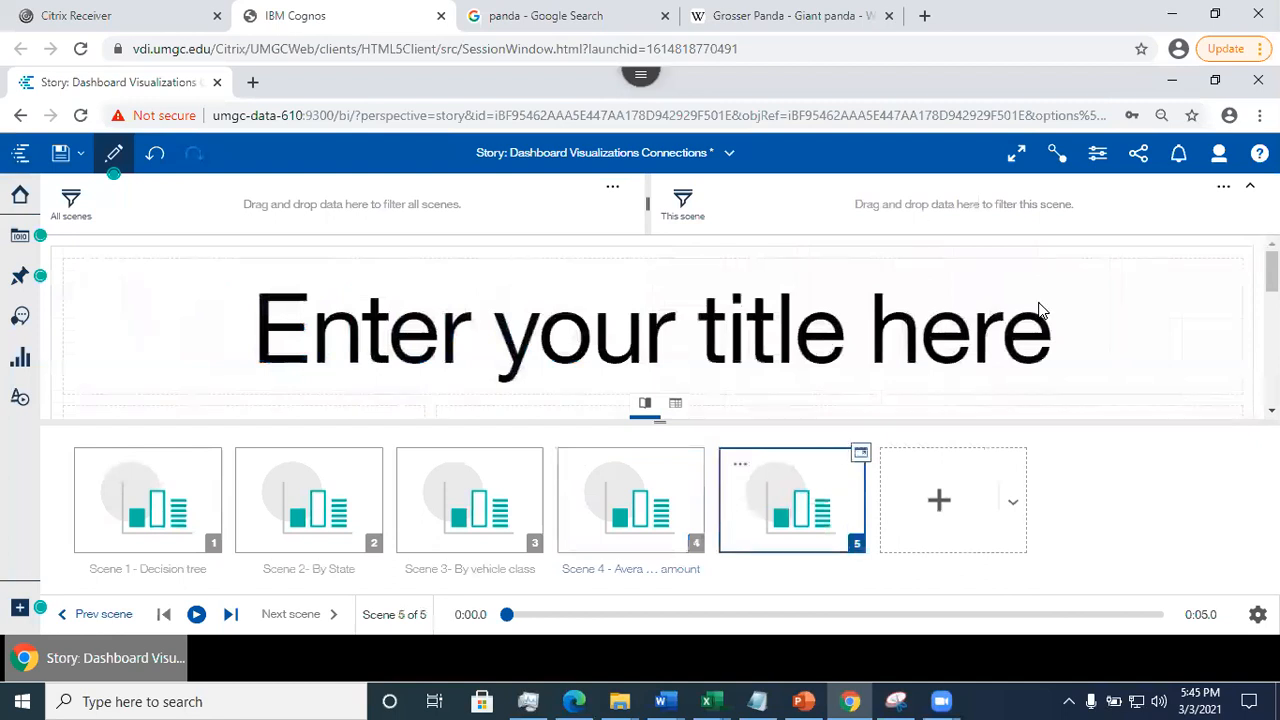
drag(1272, 271, 1272, 340)
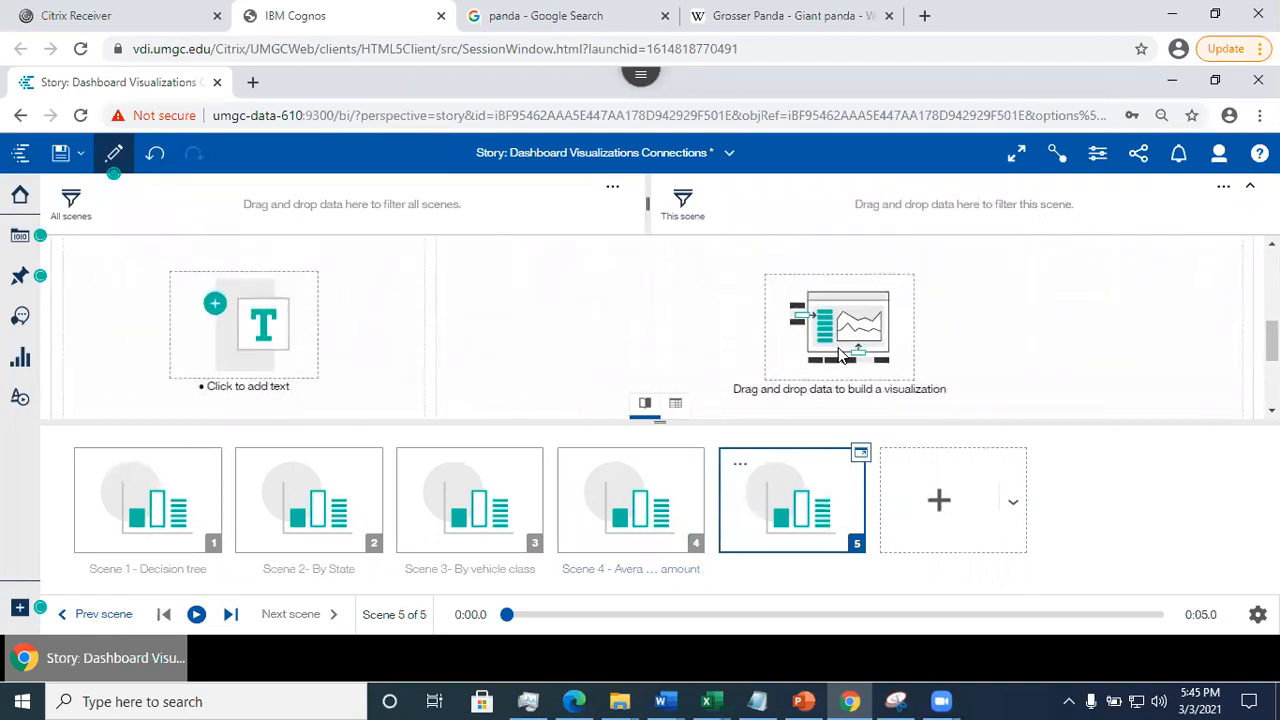
- Place the pinned Total Claim Amount by Vehicle Class column chart over Scene 5's visualization area, enlarge it and adjust its position
click(20, 276)
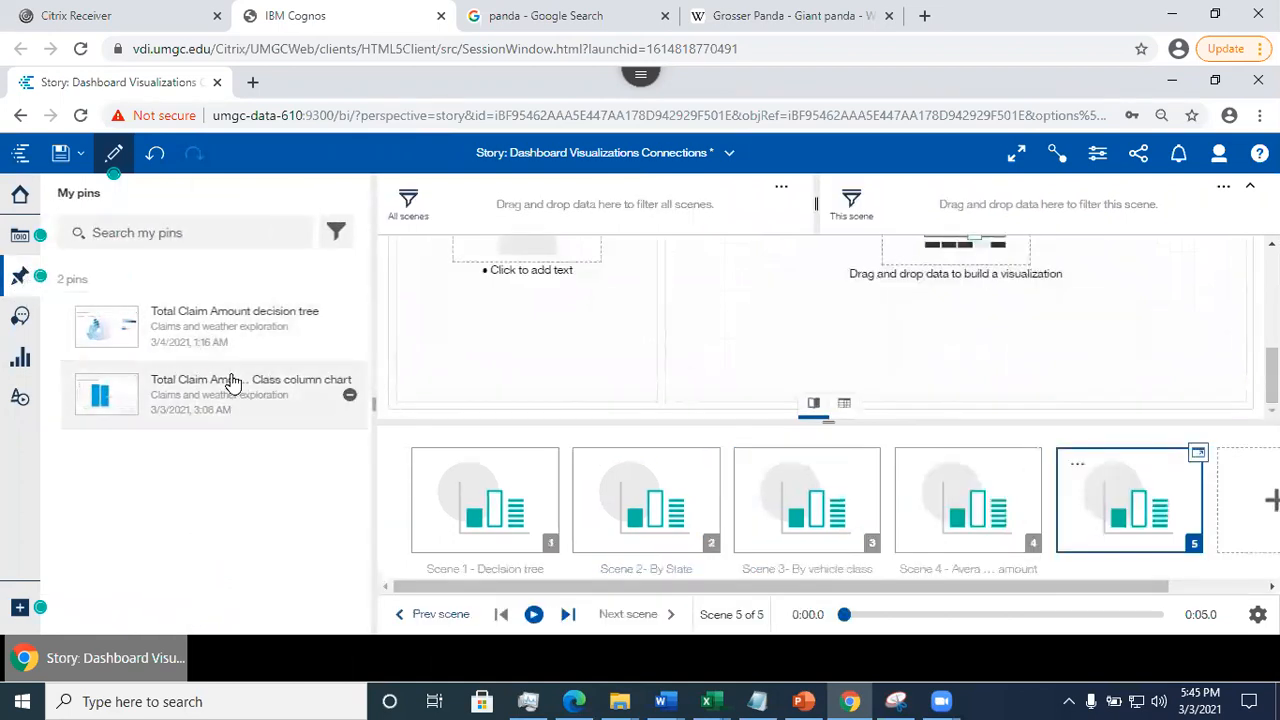
drag(152, 393, 969, 337)
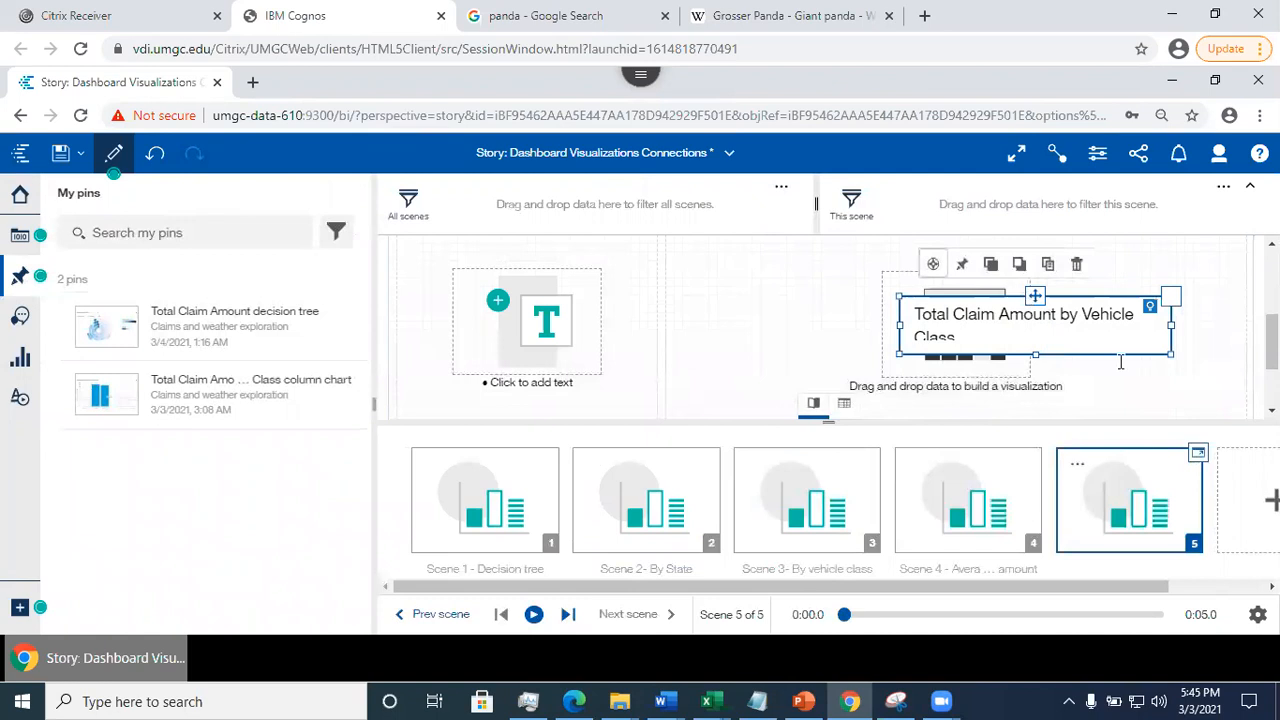
drag(1035, 352, 1044, 430)
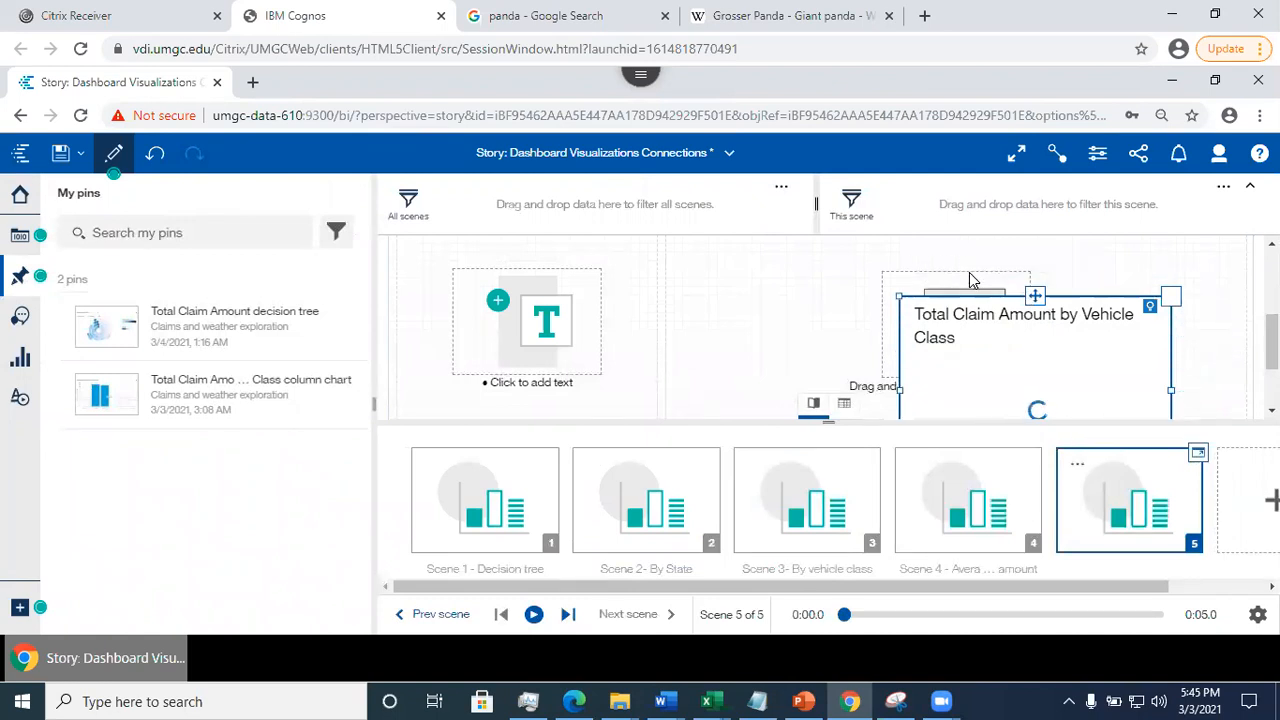
drag(1070, 361, 1045, 285)
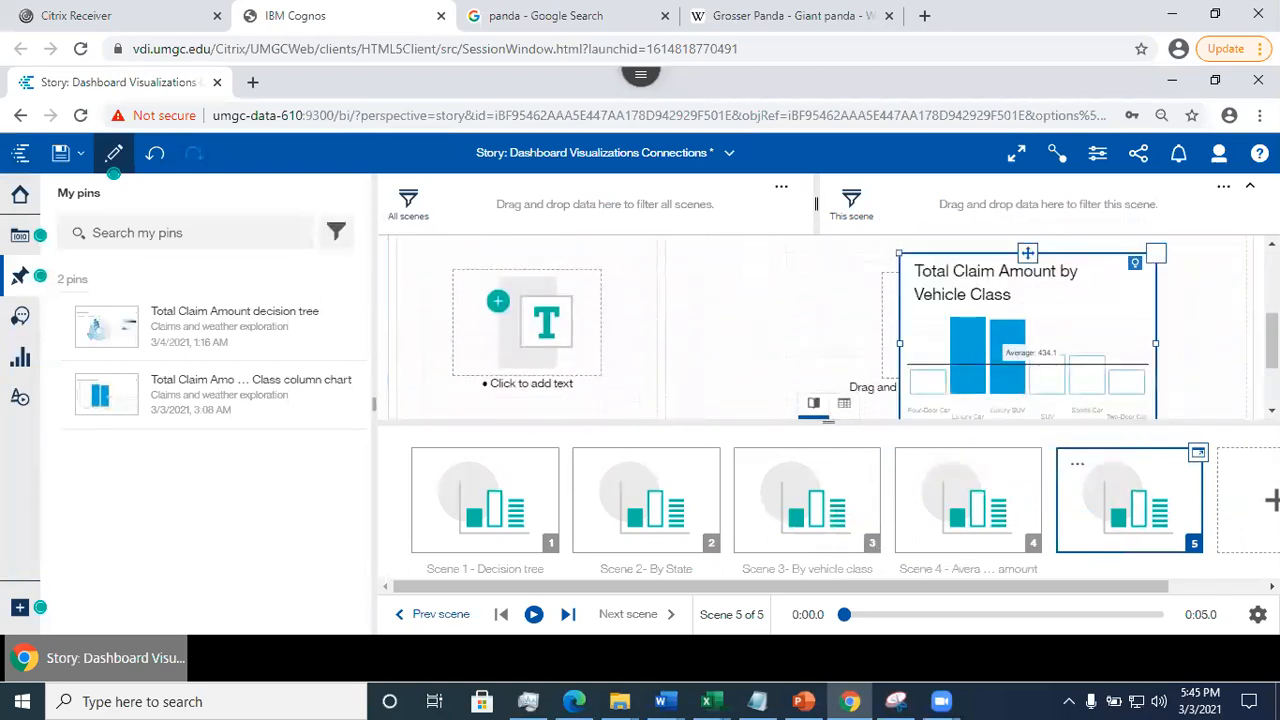
scroll(1272, 345, down, 1)
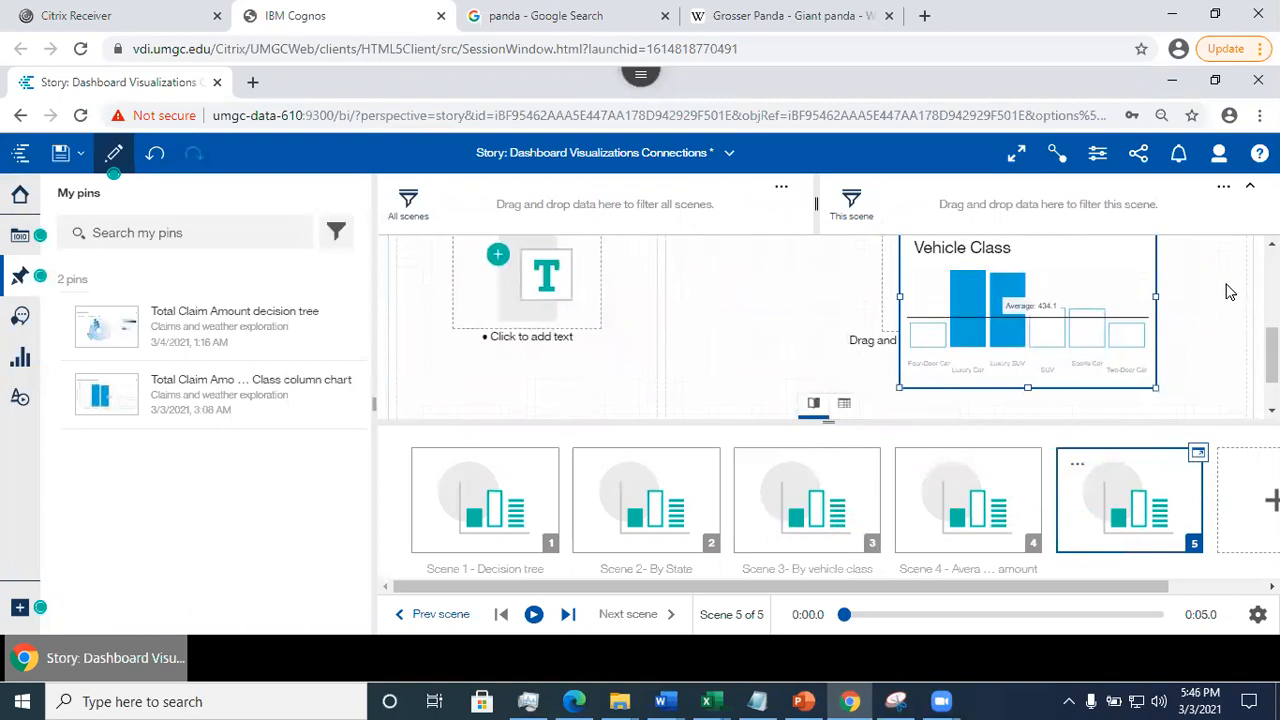
scroll(1231, 290, up, 1)
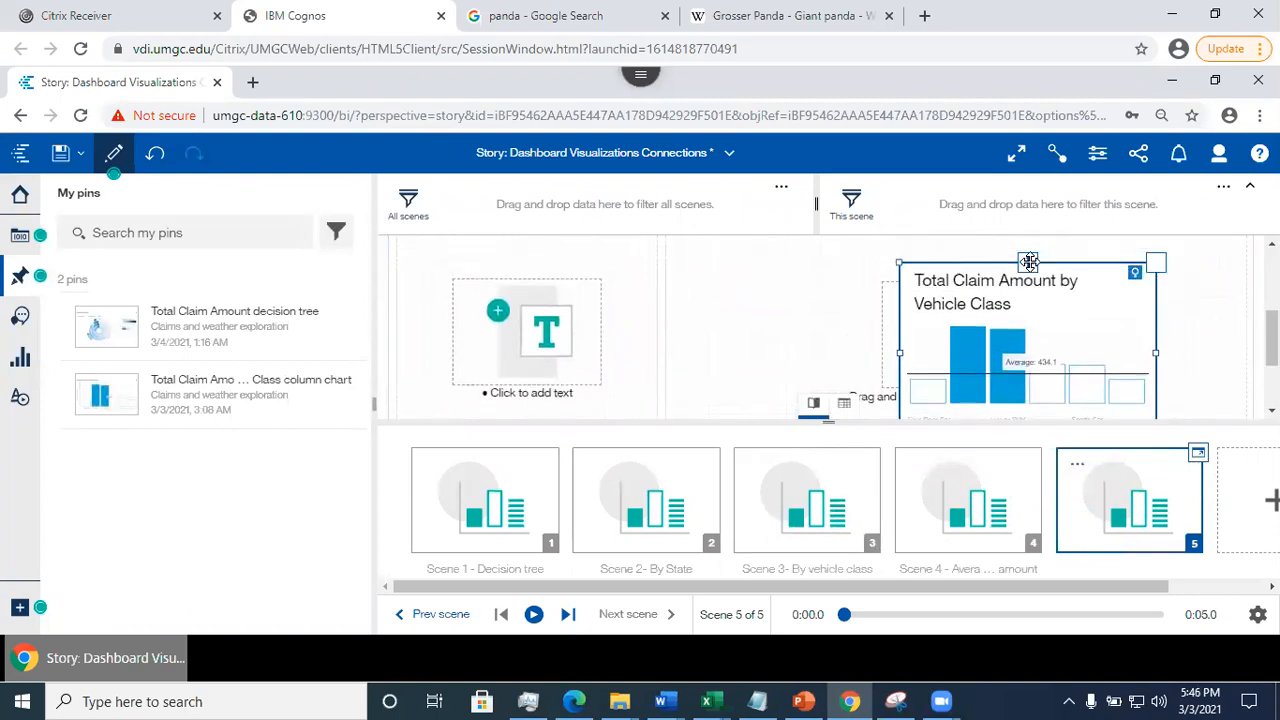
mouse_move(1030, 260)
mouse_down()
mouse_move(1008, 276)
mouse_move(1000, 240)
mouse_move(1003, 280)
mouse_move(1001, 246)
mouse_move(1037, 291)
mouse_move(1036, 258)
mouse_up()
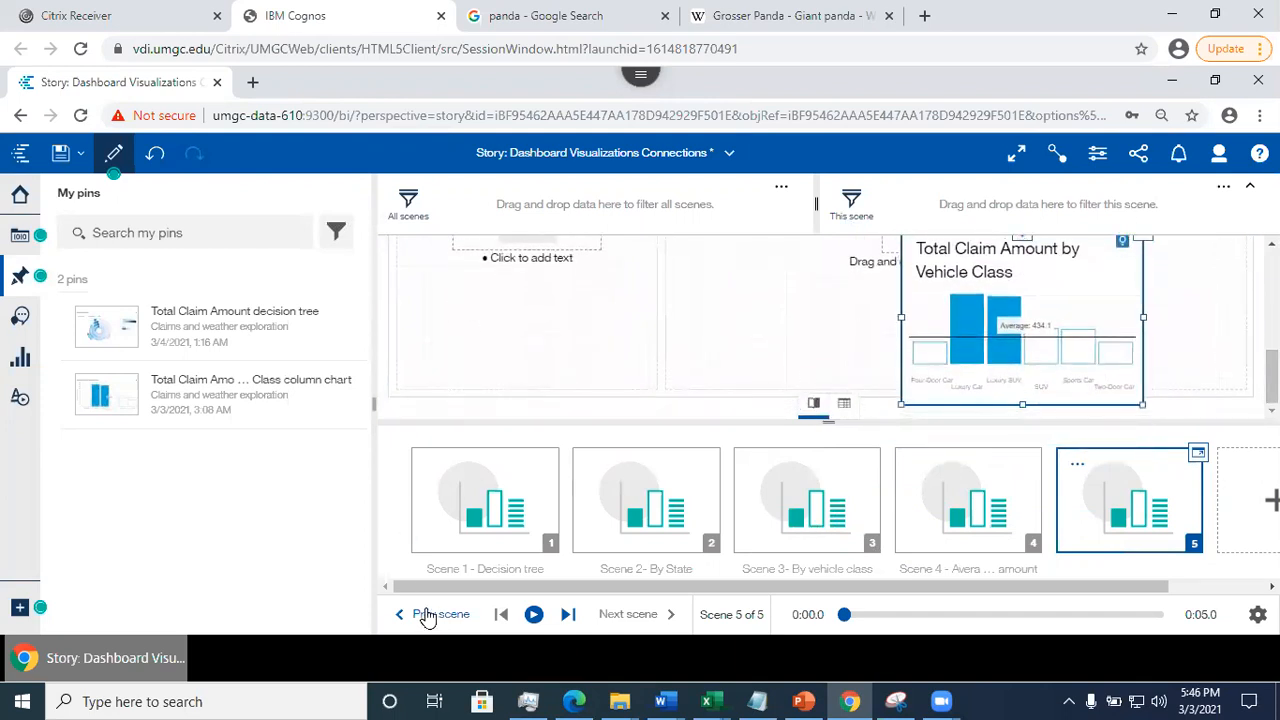
- Go back to Scene 1, hide the pins list and display the story's playback settings
click(478, 512)
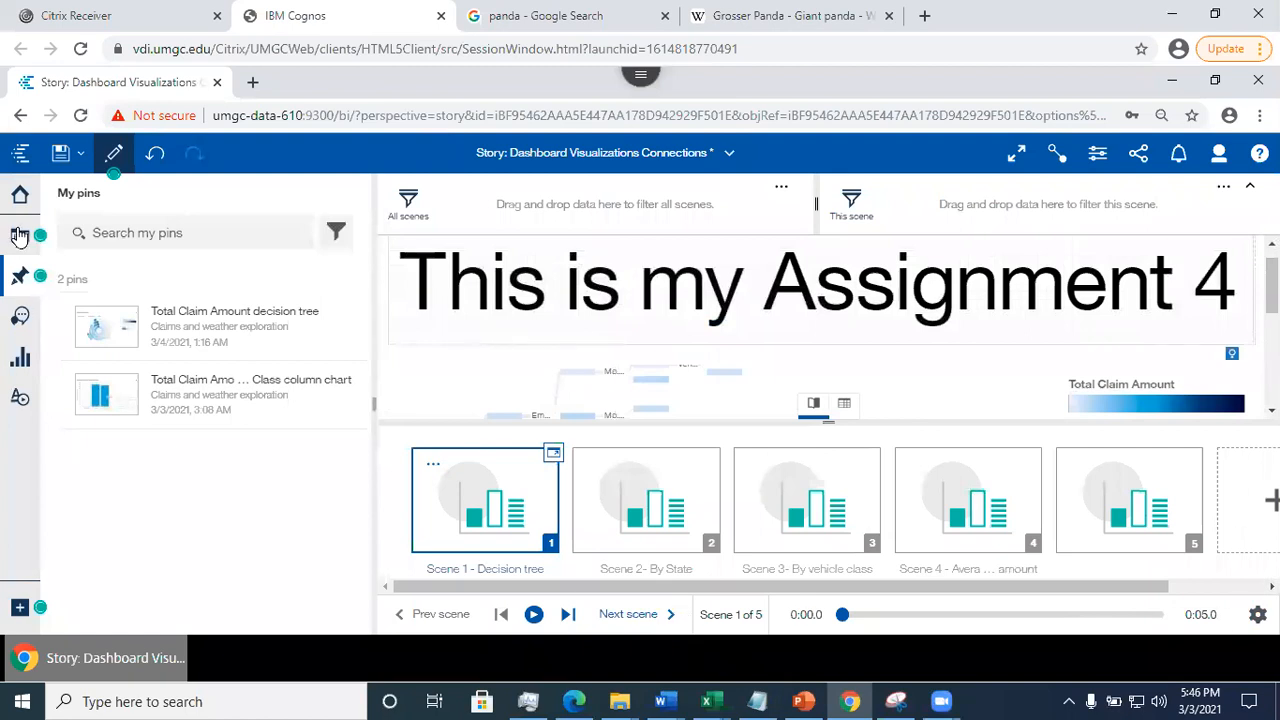
click(20, 276)
click(1258, 614)
click(1258, 614)
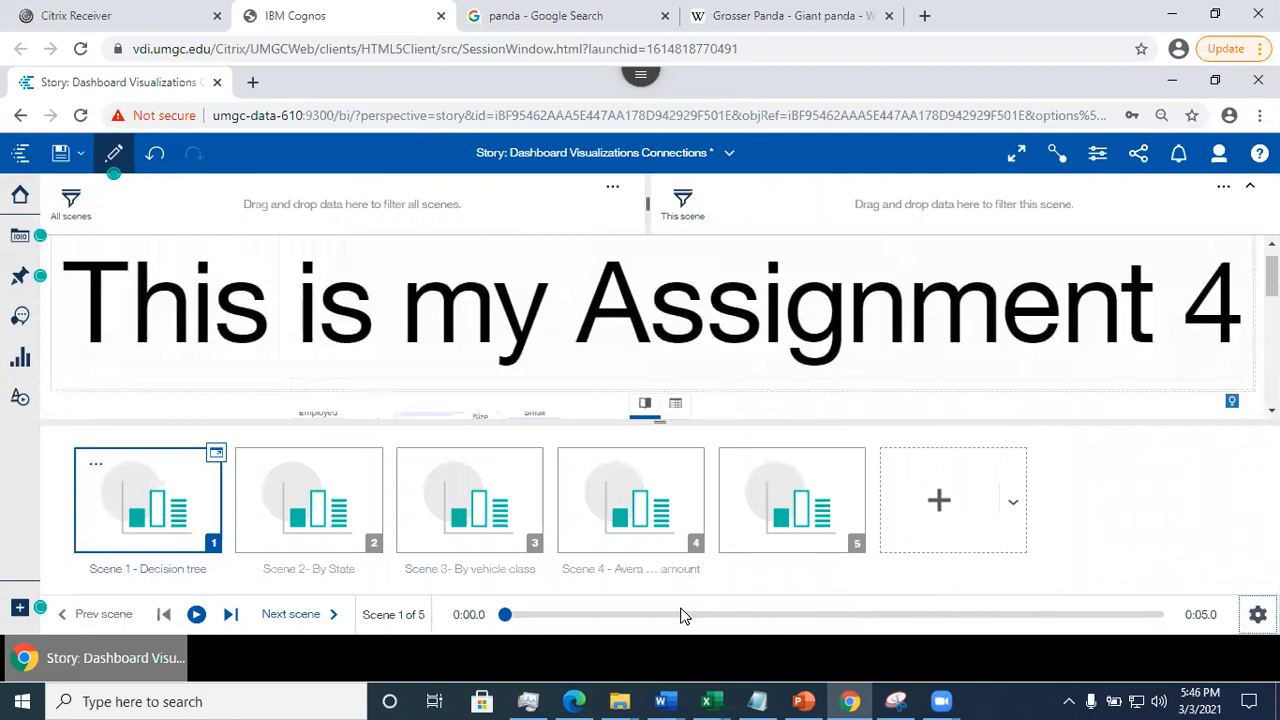
click(1258, 614)
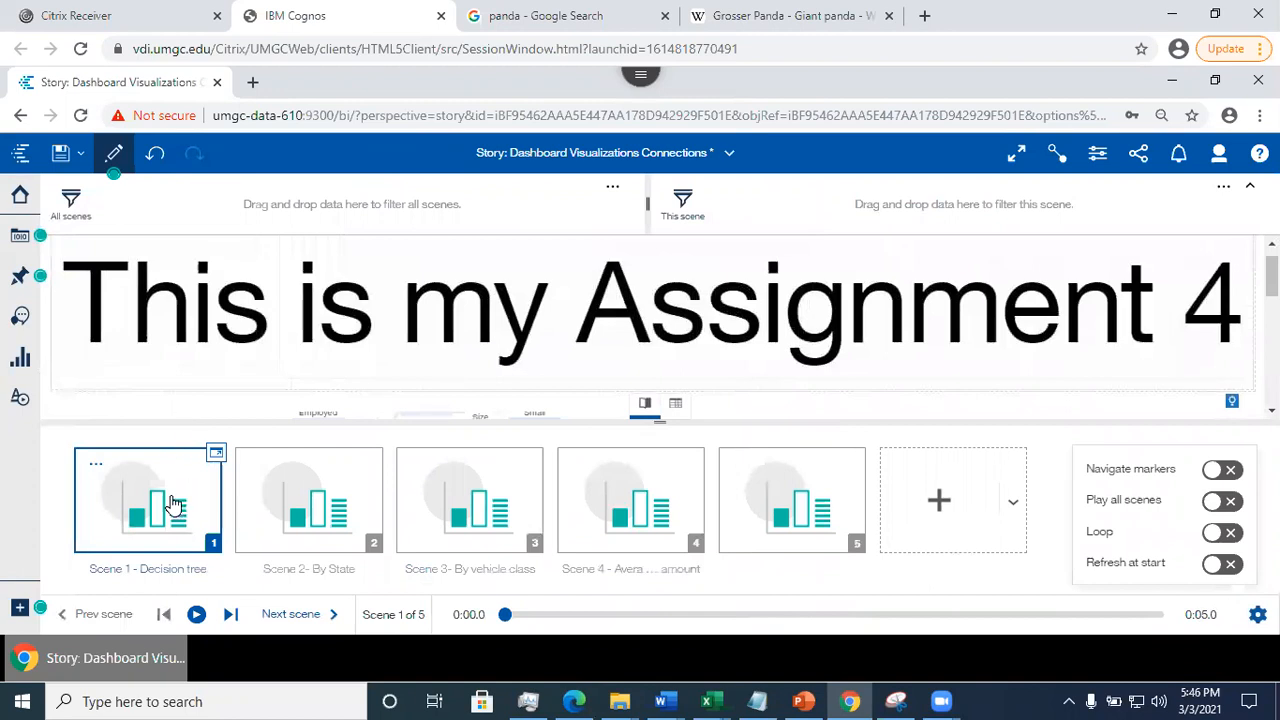
- Open Scene 1's timeline and inspect the tracks for the decision tree and the "This is my Assignment 4" title
click(215, 455)
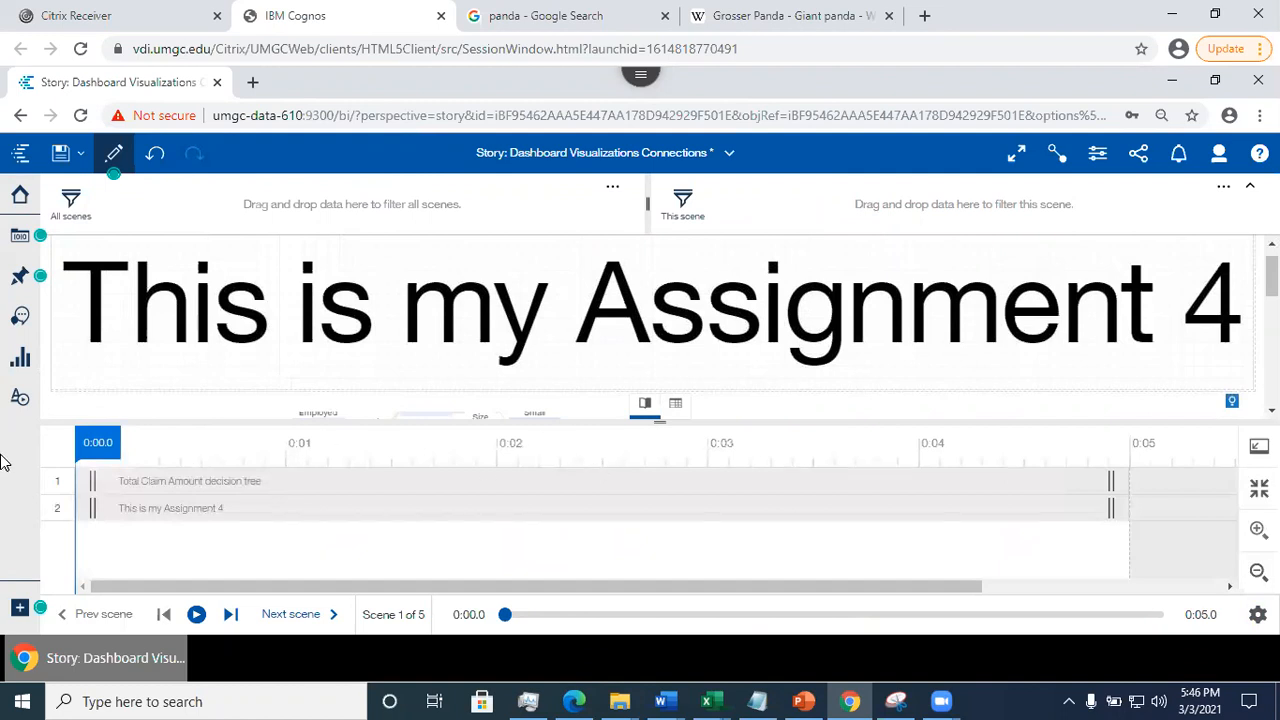
click(1259, 446)
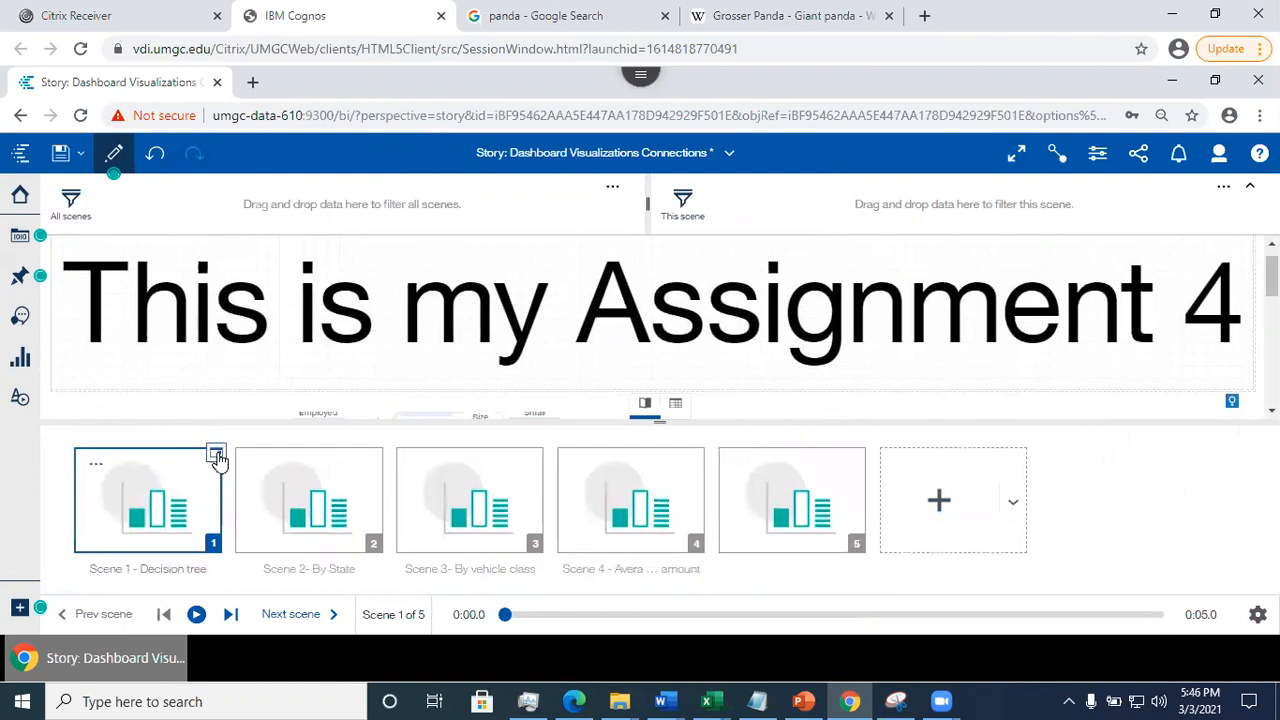
click(216, 456)
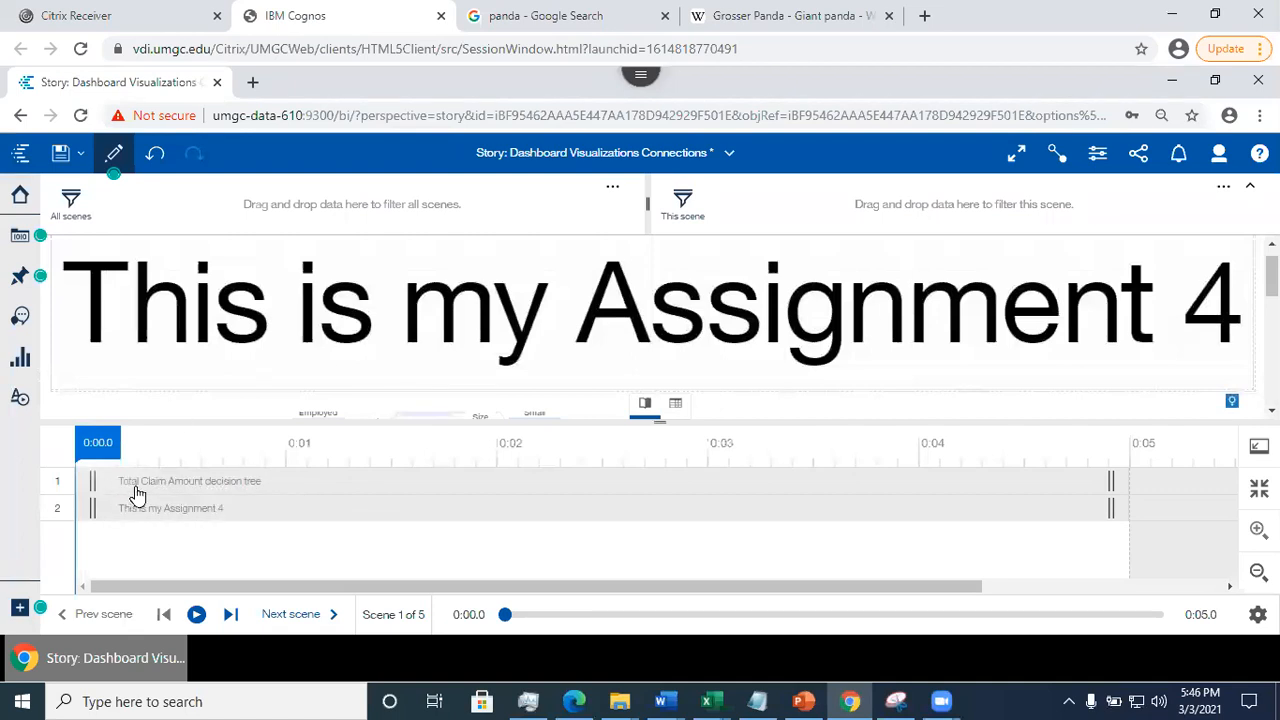
click(274, 490)
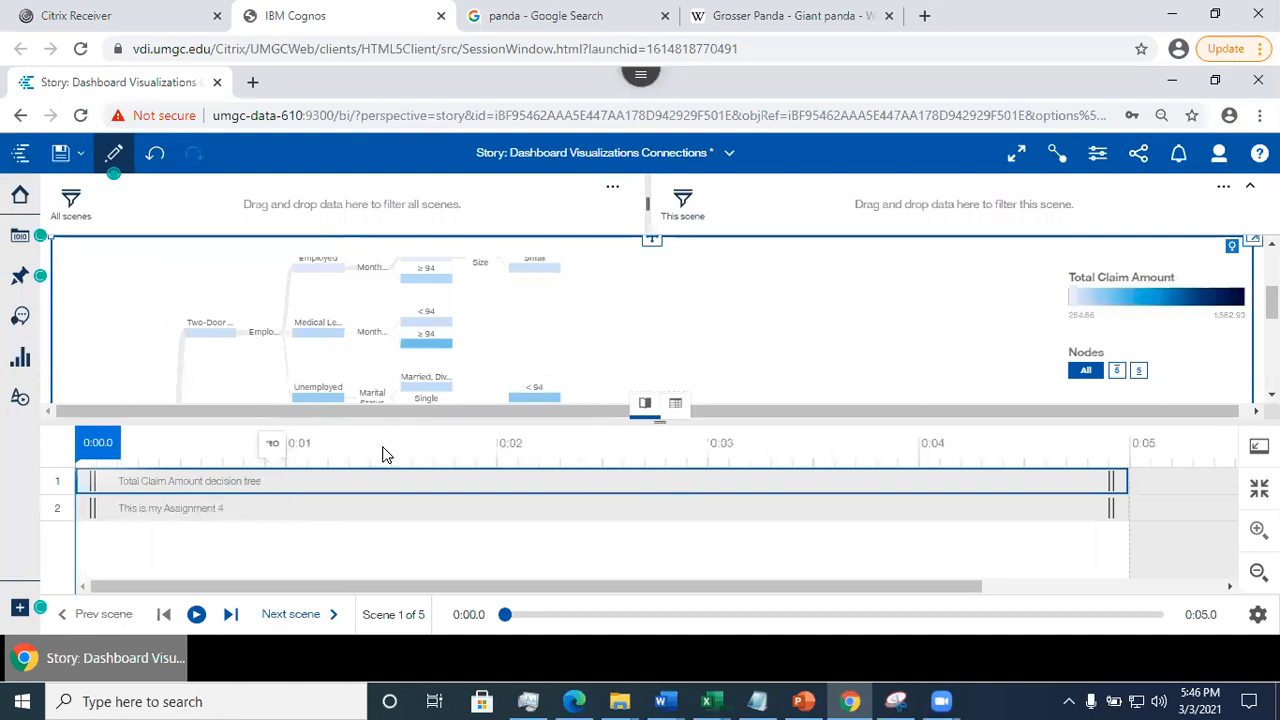
click(205, 512)
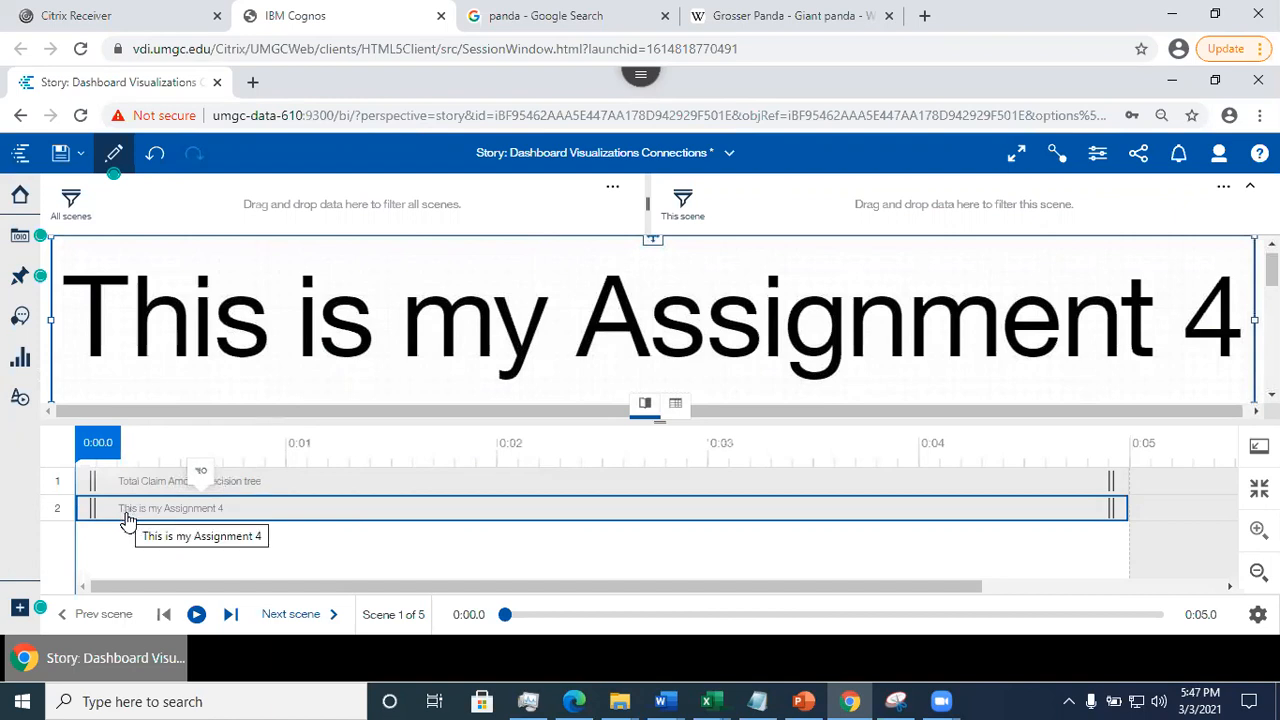
- On Scene 1's timeline, make the decision tree start at about 2.3 seconds and extend the end to 5.3 seconds
click(105, 487)
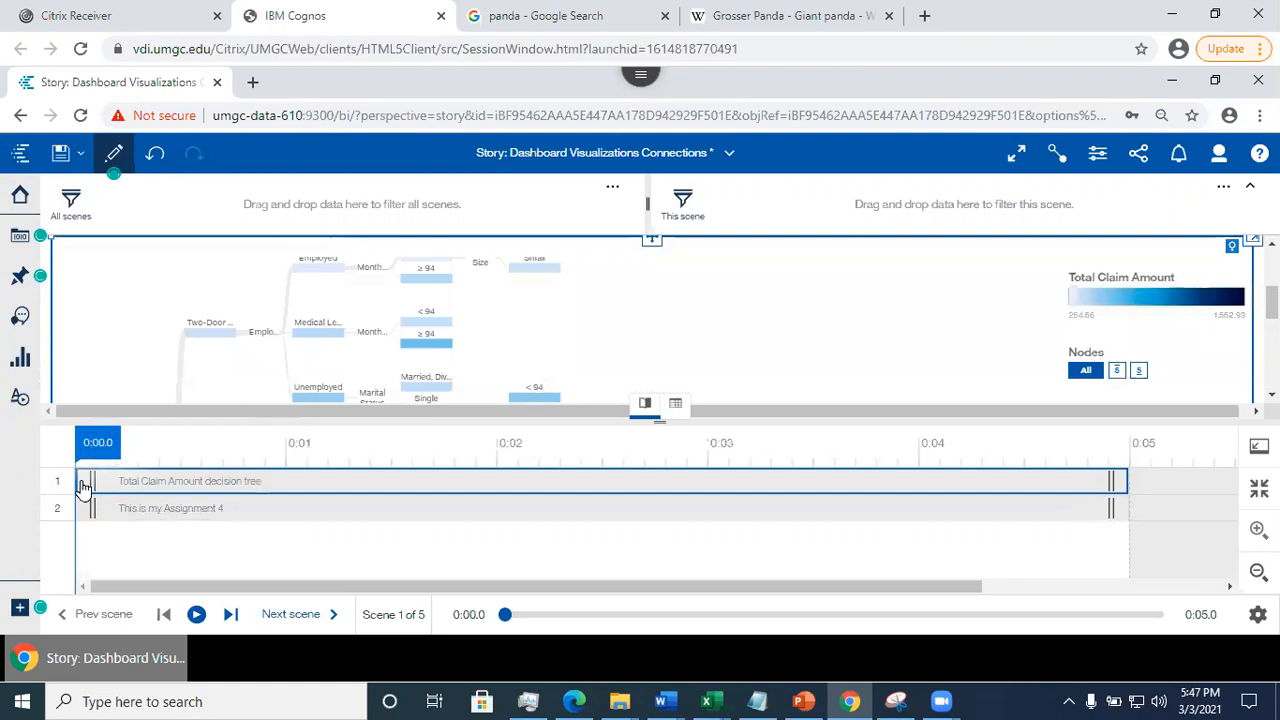
drag(92, 487, 670, 478)
drag(527, 488, 577, 480)
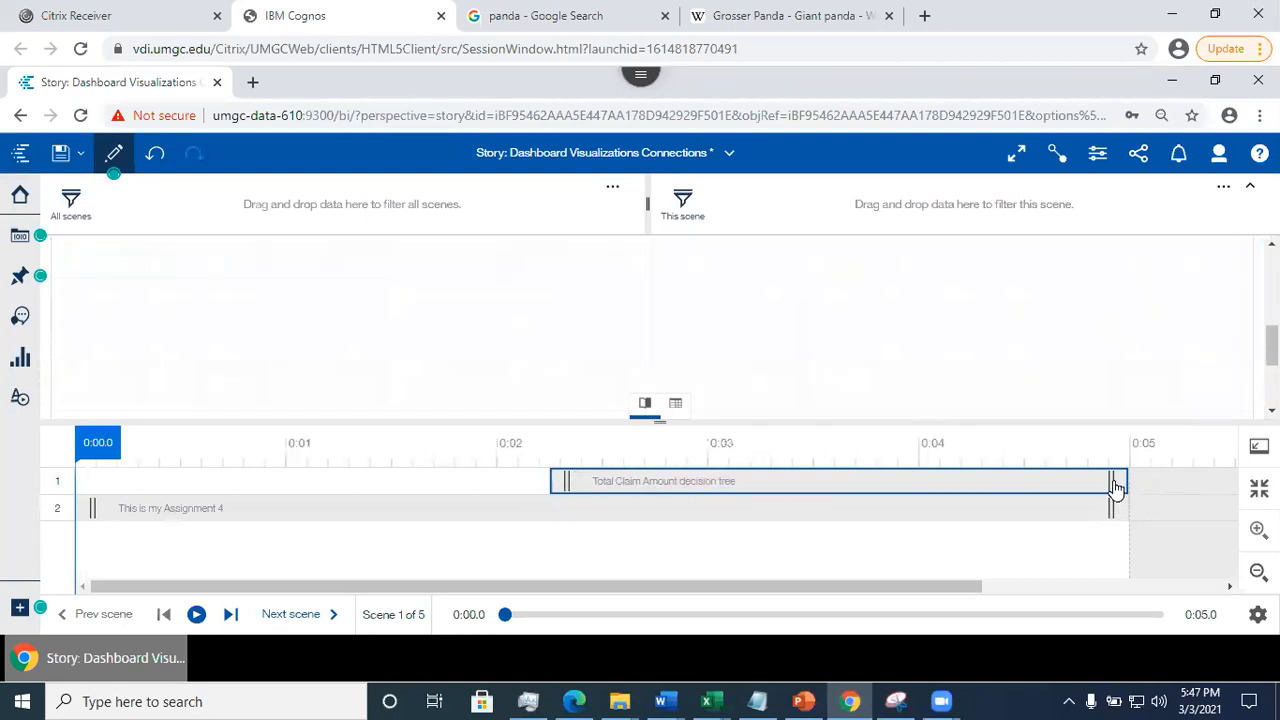
drag(1114, 512, 1179, 481)
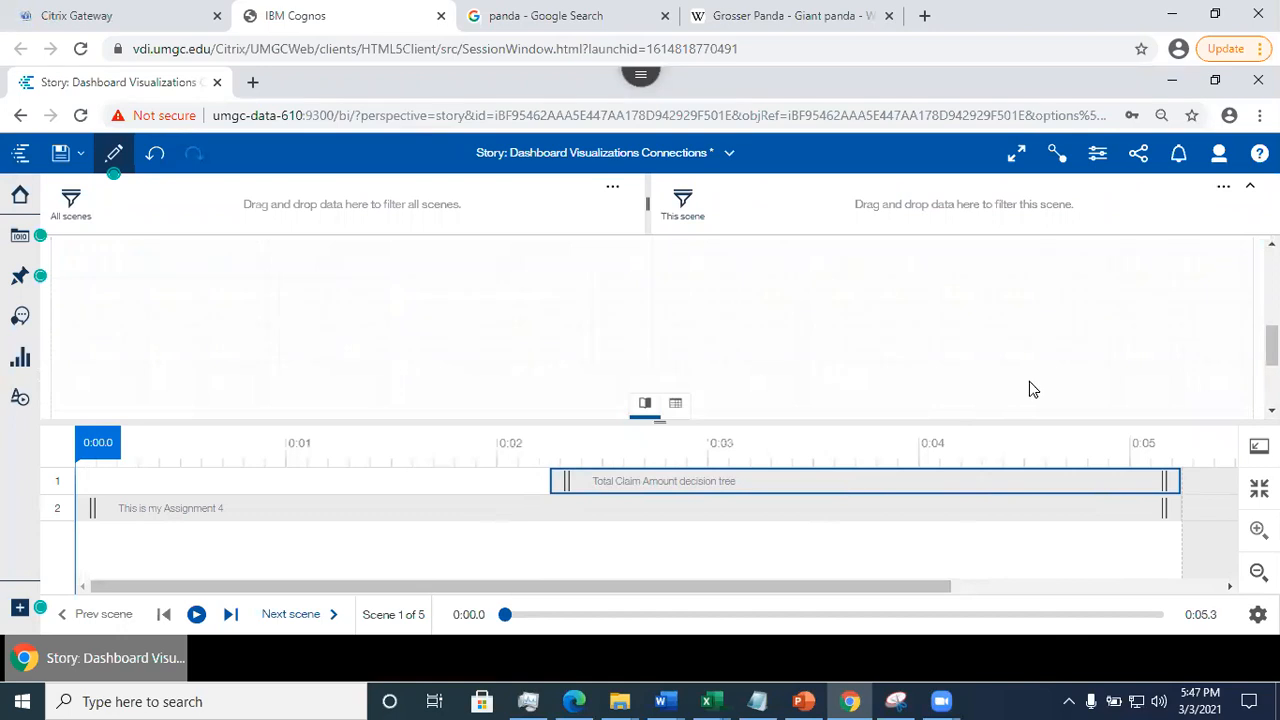
- Return to the scene thumbnails, play Scene 1 to check the delayed decision tree, and save the story
click(1259, 446)
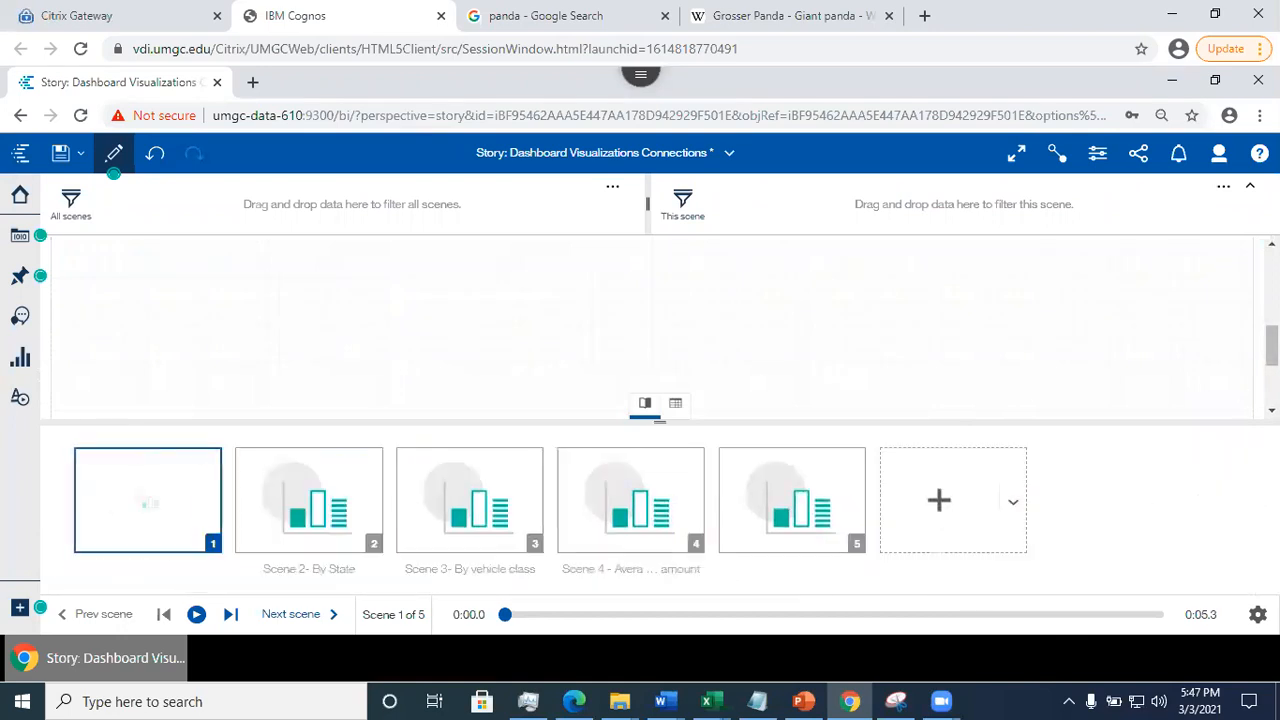
drag(1271, 346, 1271, 290)
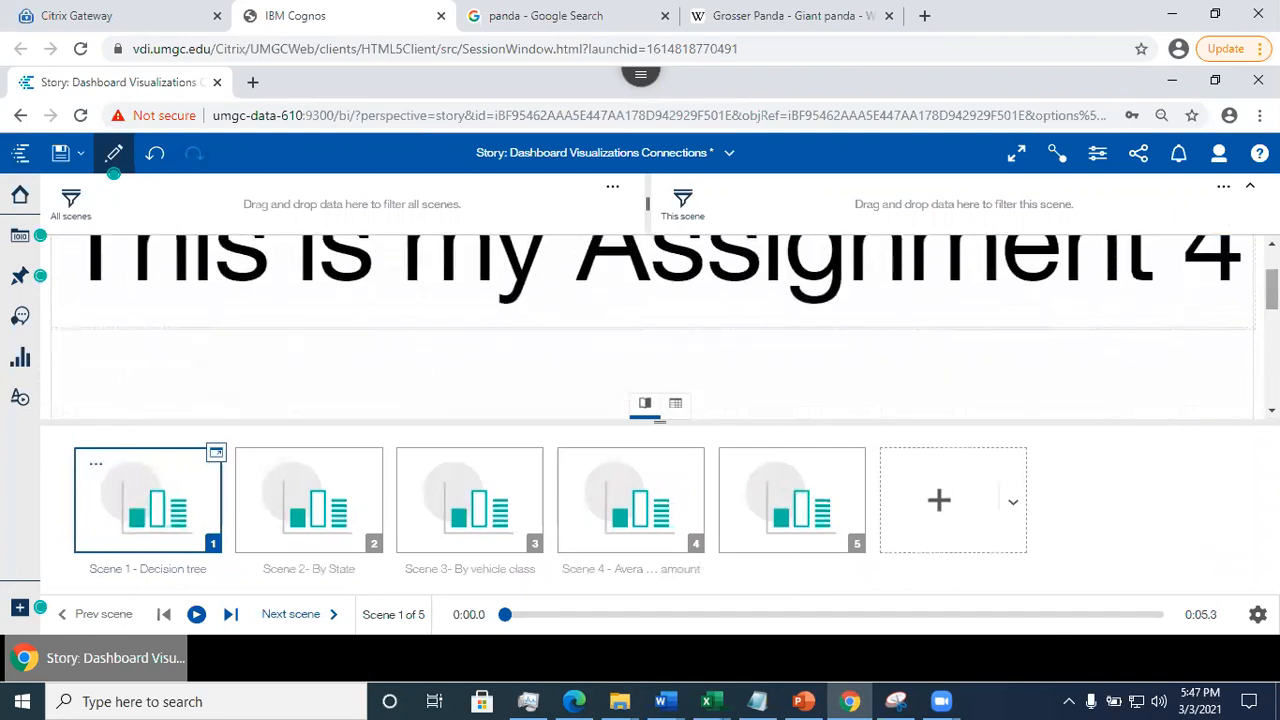
click(196, 614)
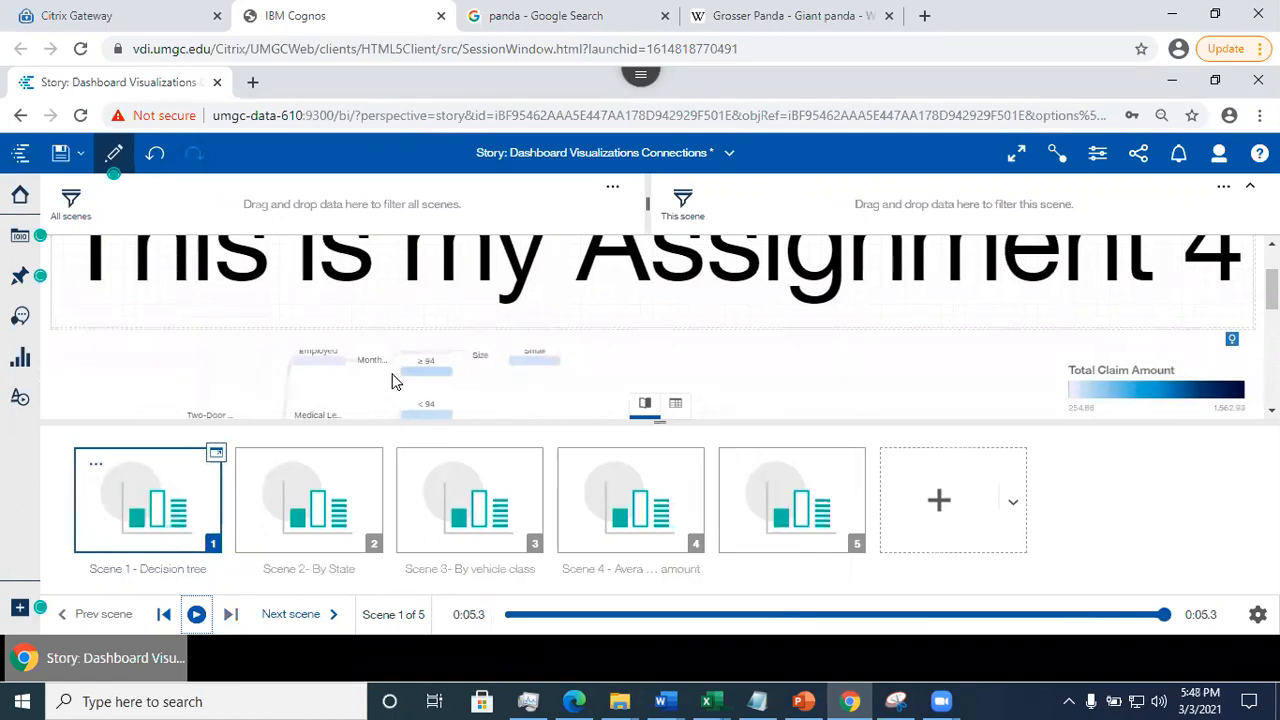
click(197, 615)
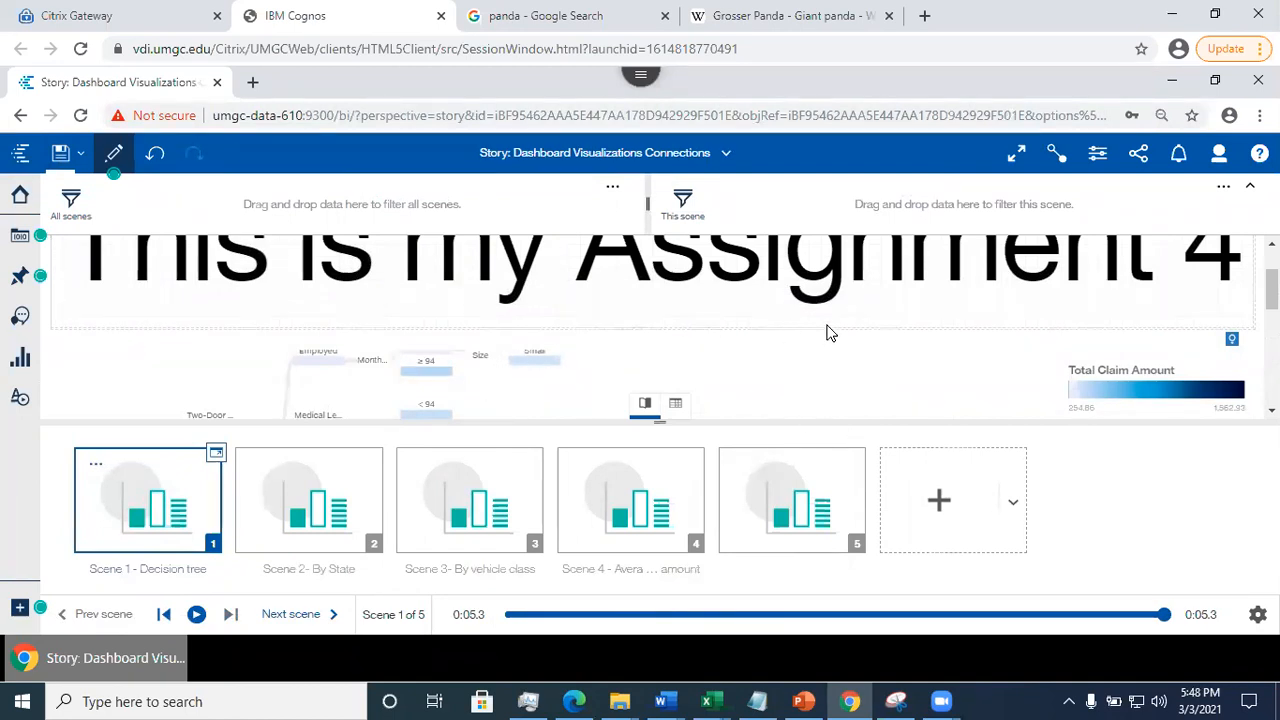
- Select Kansas on Scene 2's state map to filter the connected visualizations, and collapse the scene thumbnails to enlarge the view
click(1057, 156)
click(288, 527)
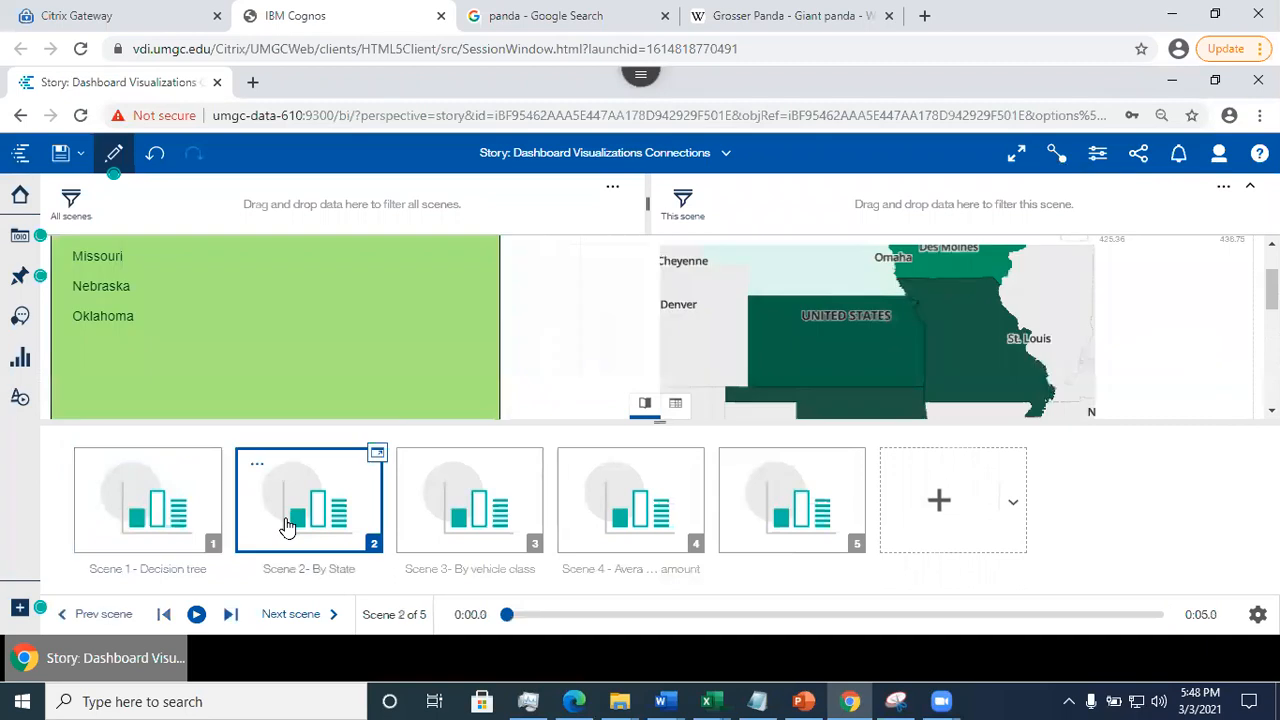
click(830, 345)
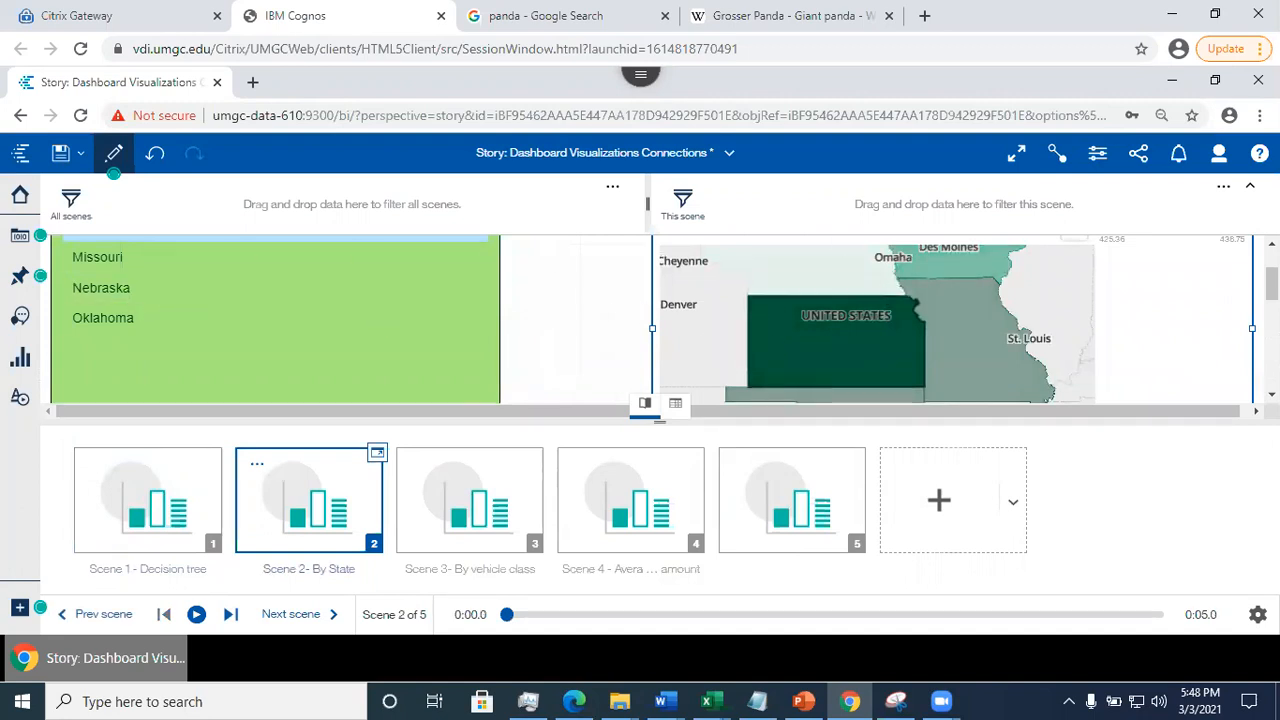
drag(1272, 284, 1272, 266)
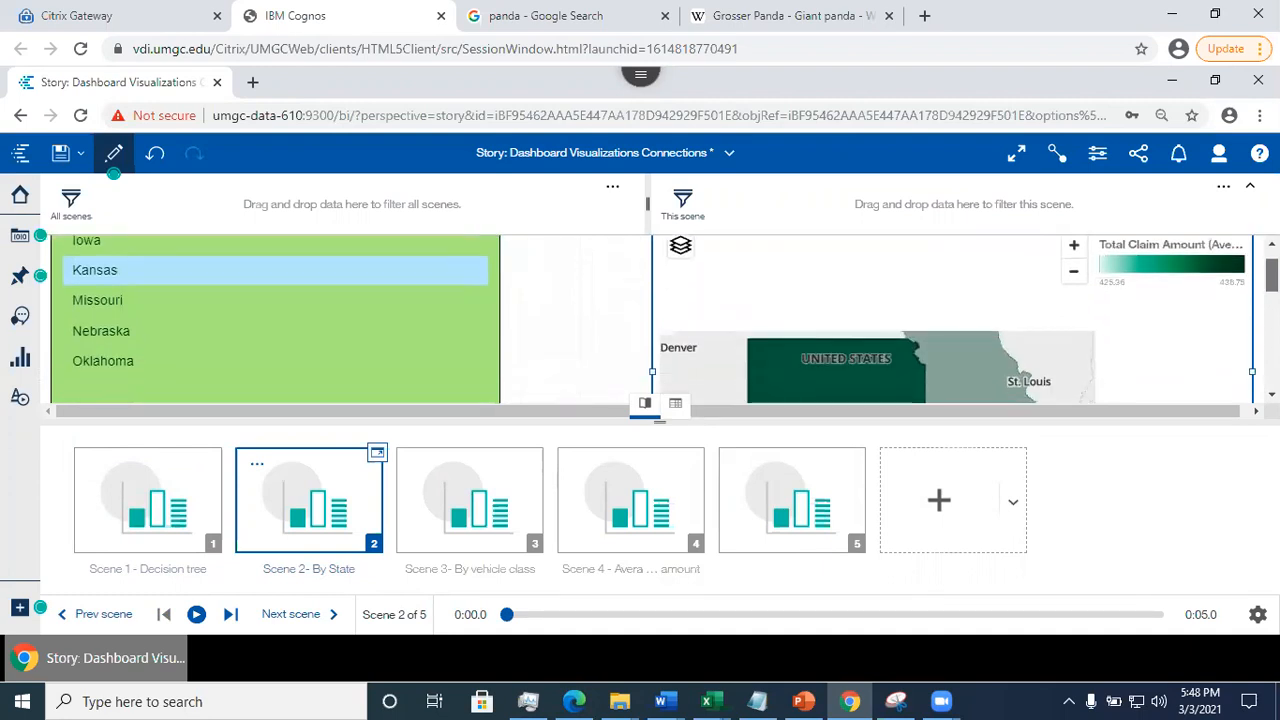
scroll(738, 268, down, 3)
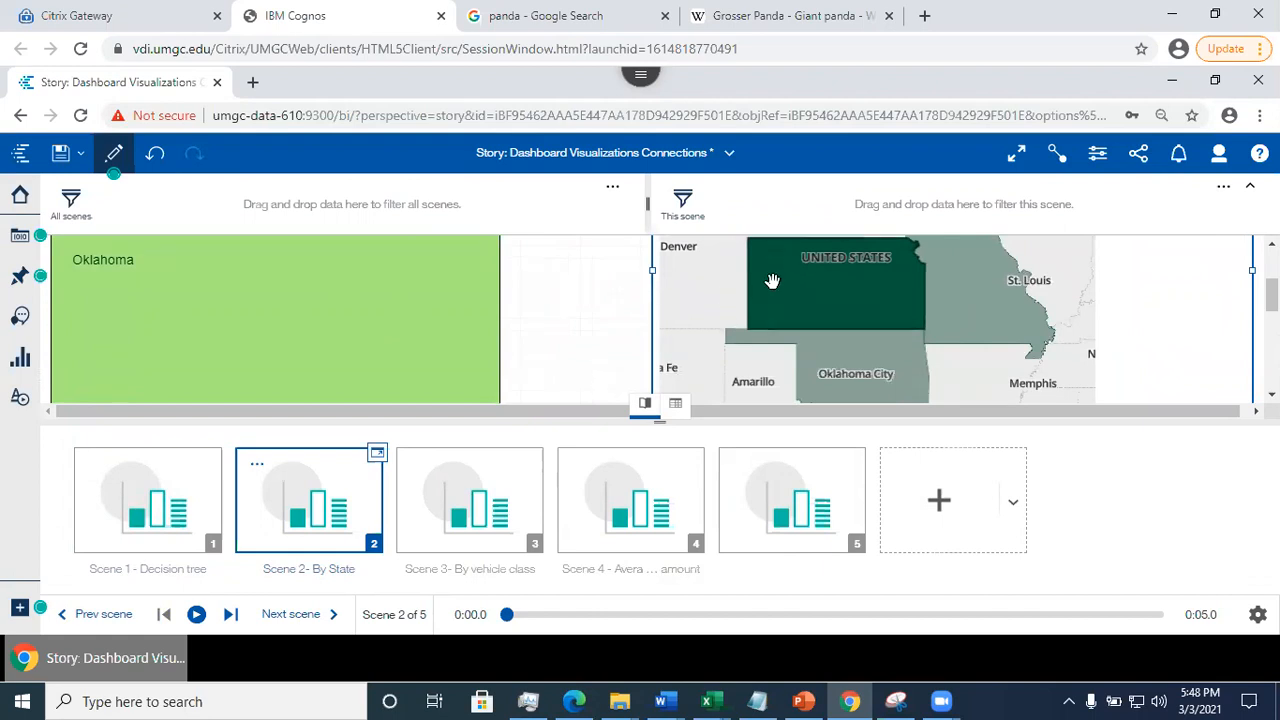
mouse_move(787, 283)
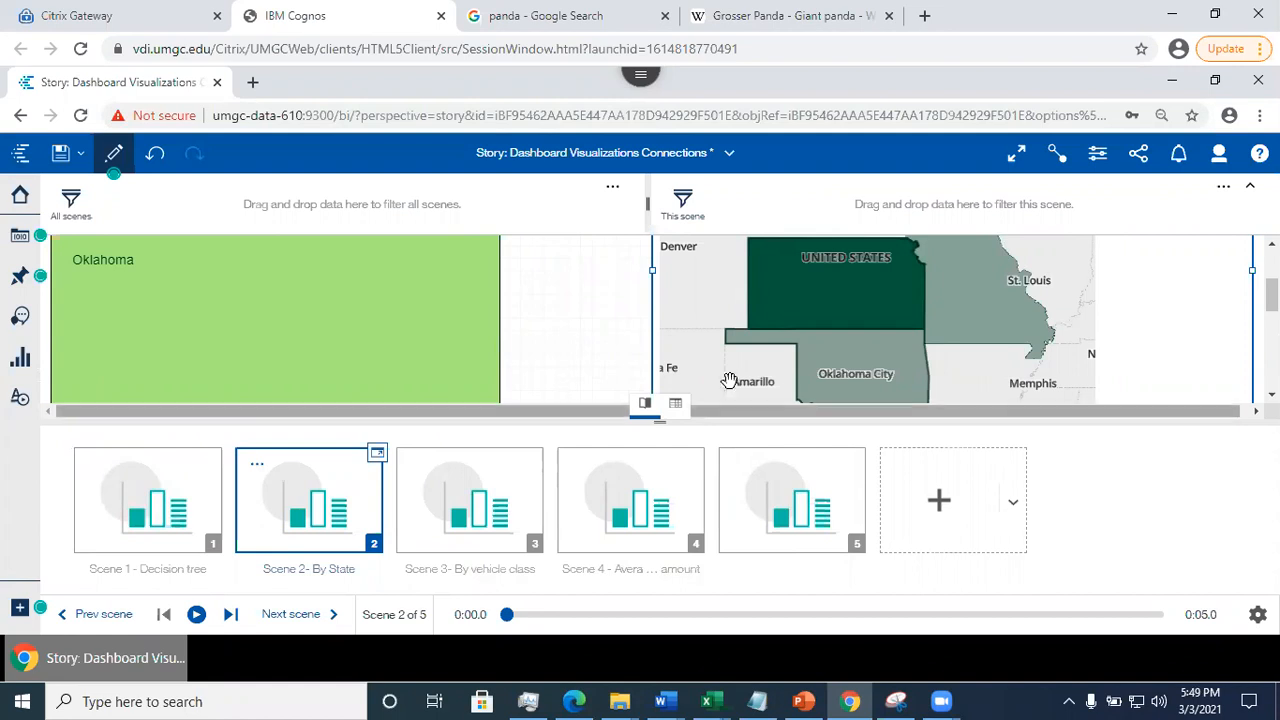
click(655, 415)
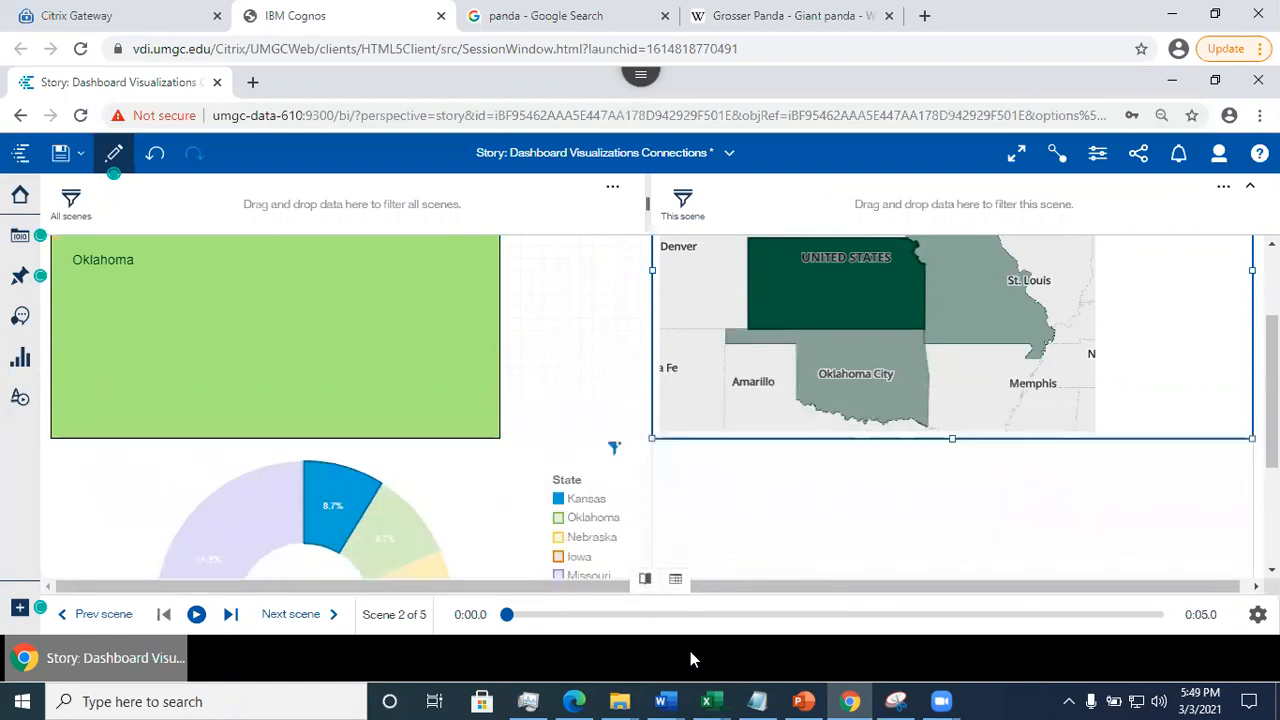
- Bring back the scene thumbnails below Scene 2, check the playback settings, and save the story
click(675, 579)
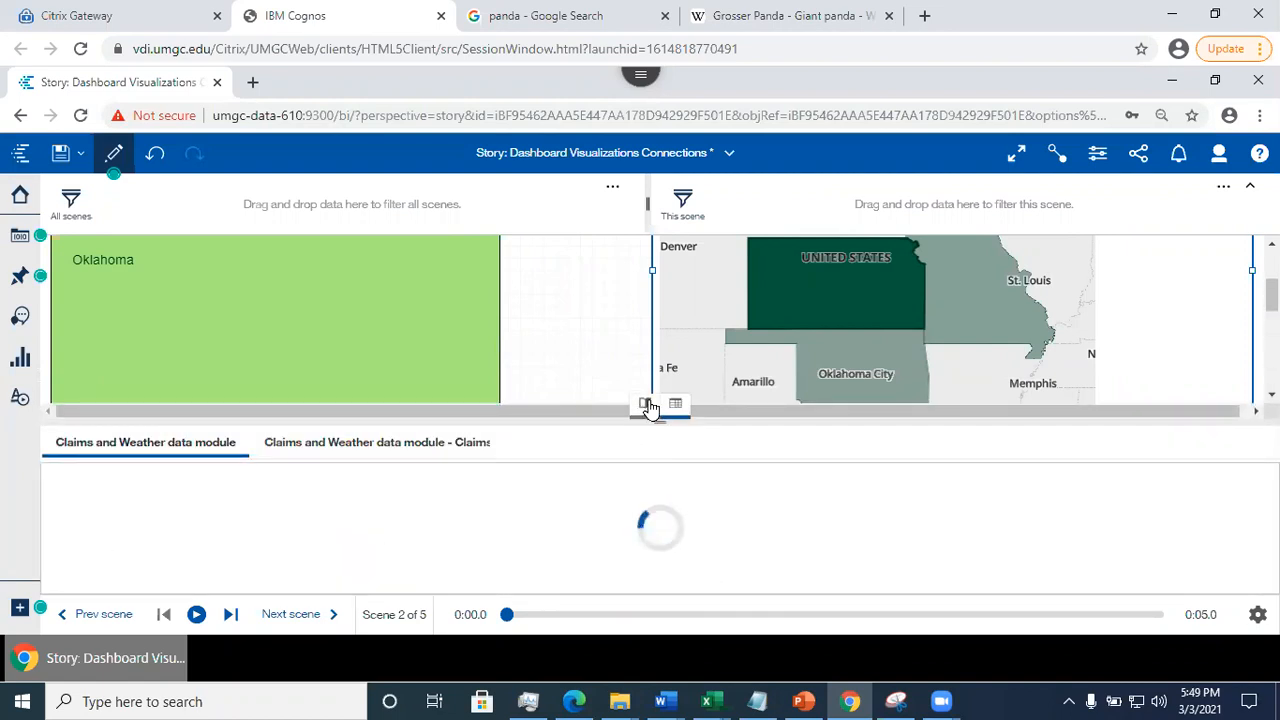
click(645, 404)
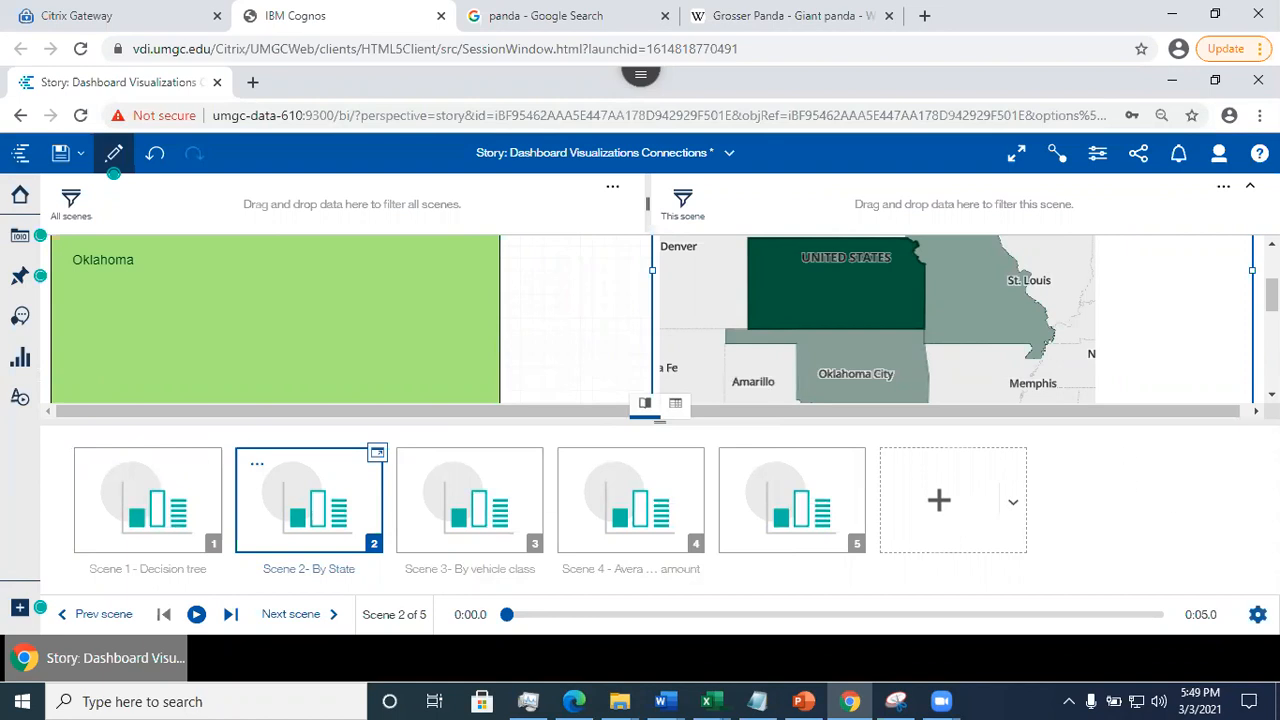
click(1258, 614)
click(1258, 614)
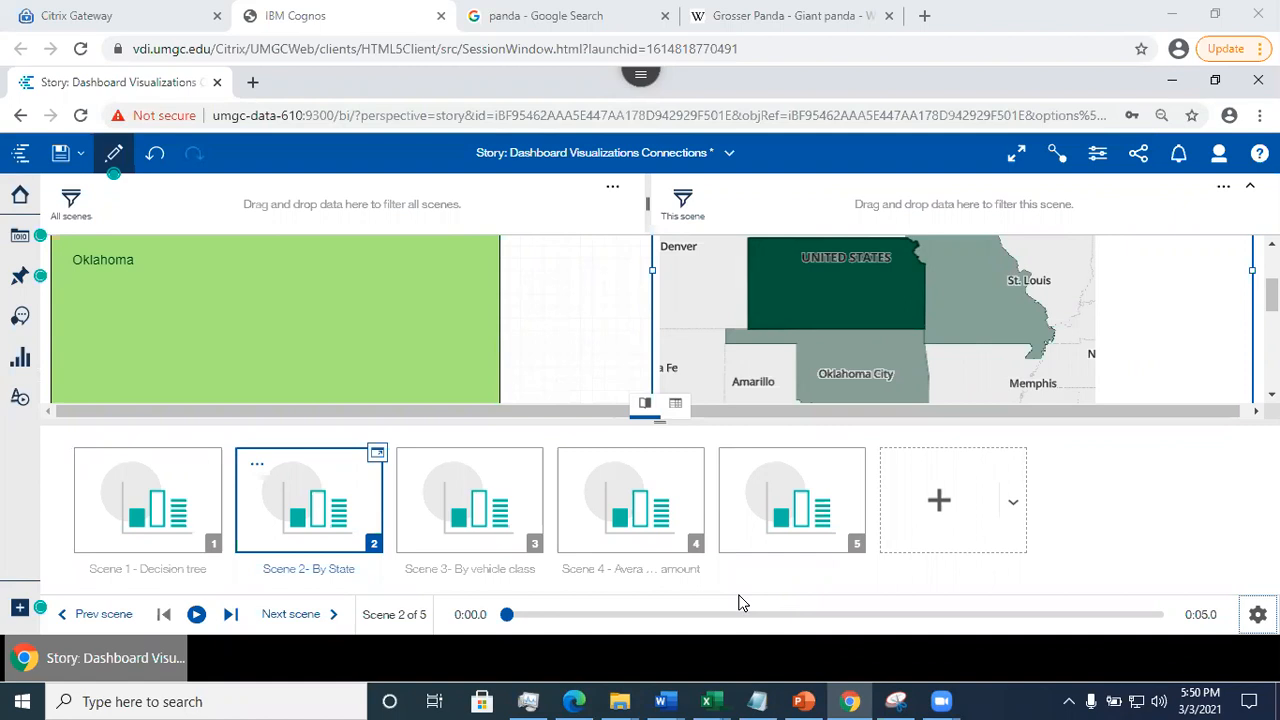
click(60, 156)
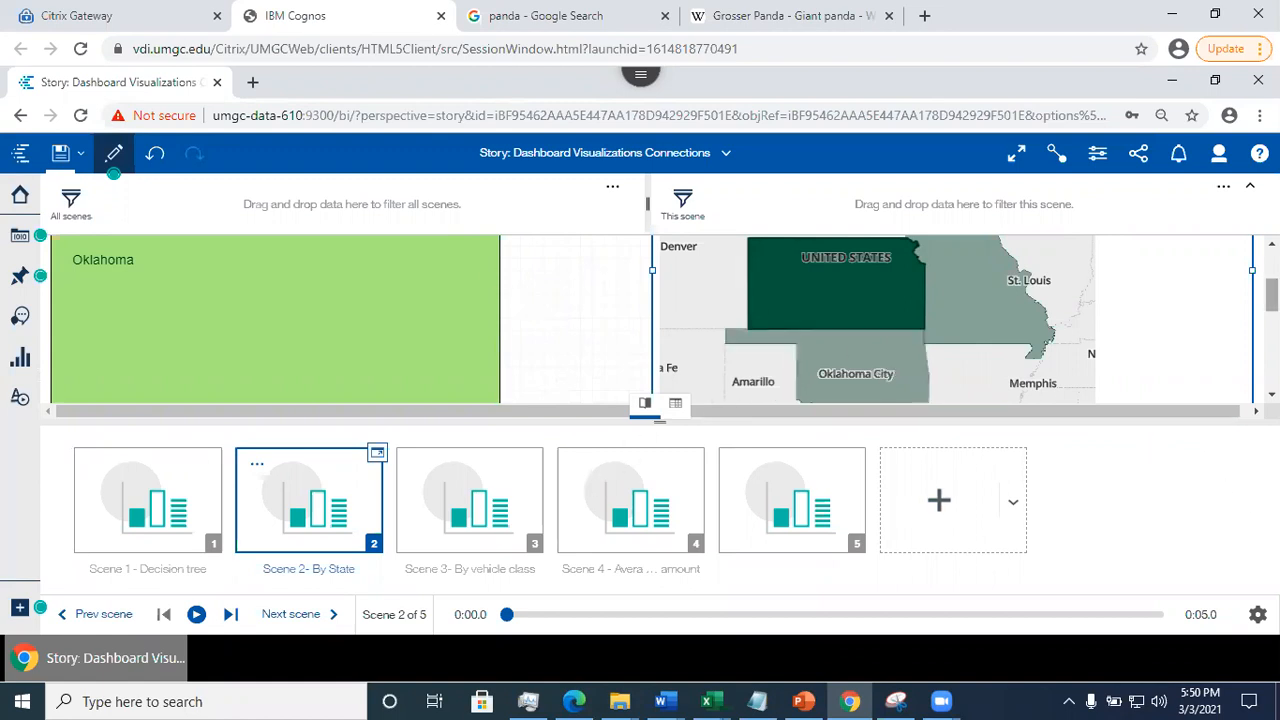
- Turn on Play all scenes in the playback settings, play Scene 1, and advance to Scene 2
click(1258, 614)
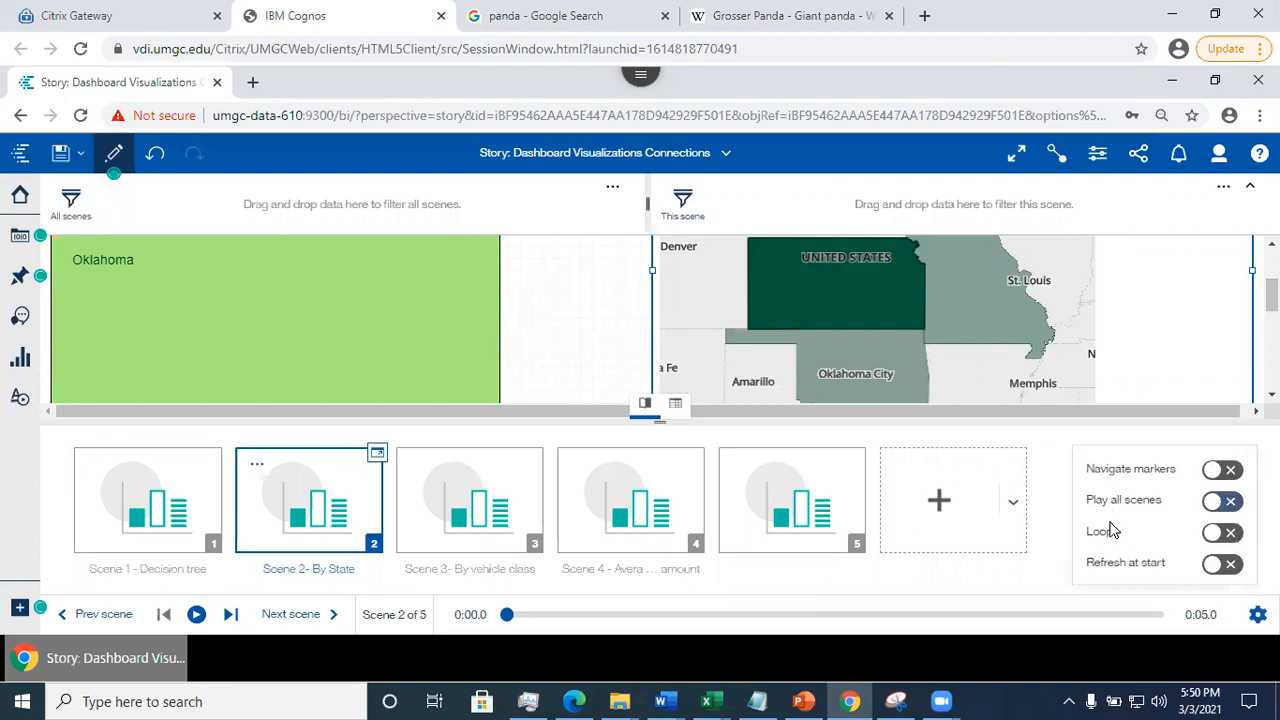
click(1222, 503)
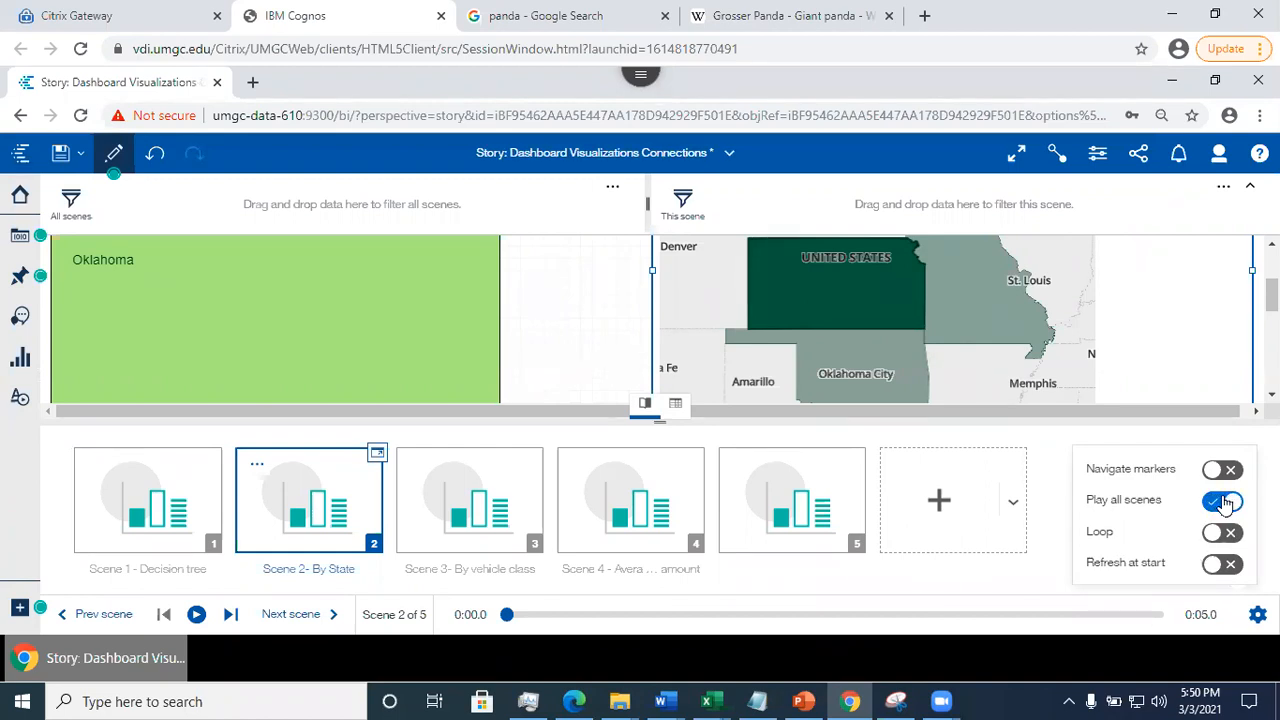
click(145, 510)
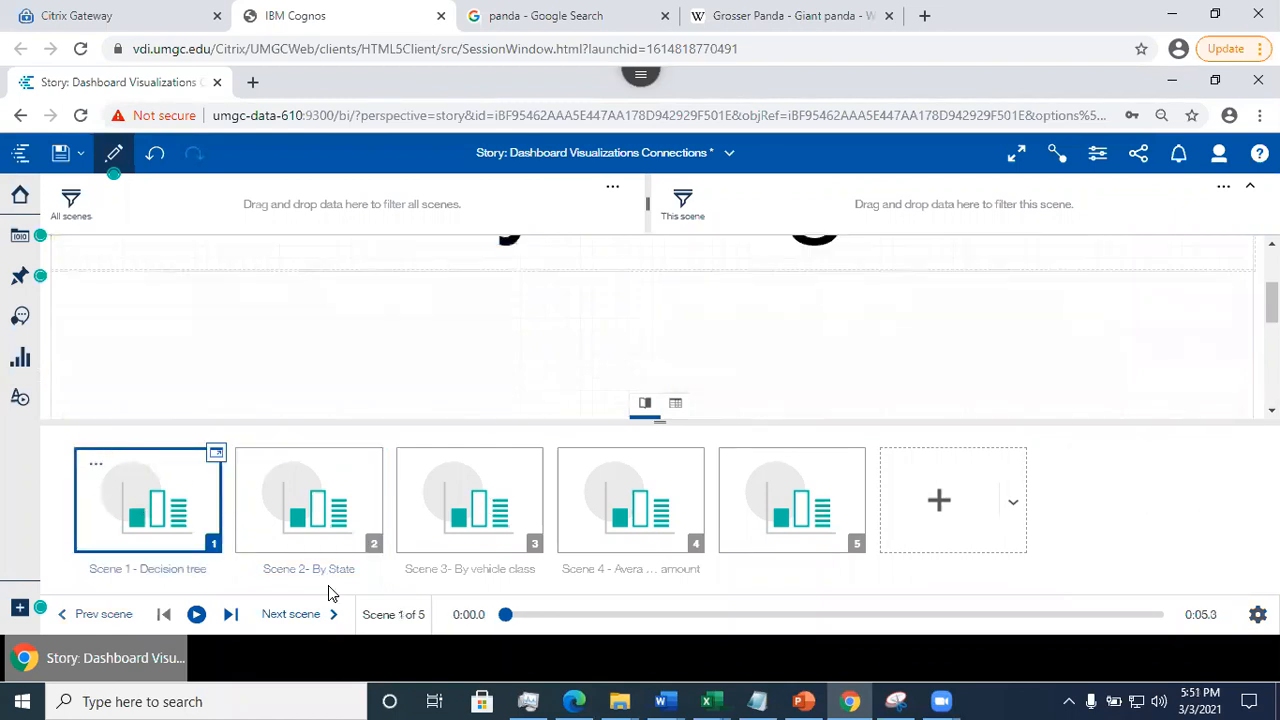
click(196, 614)
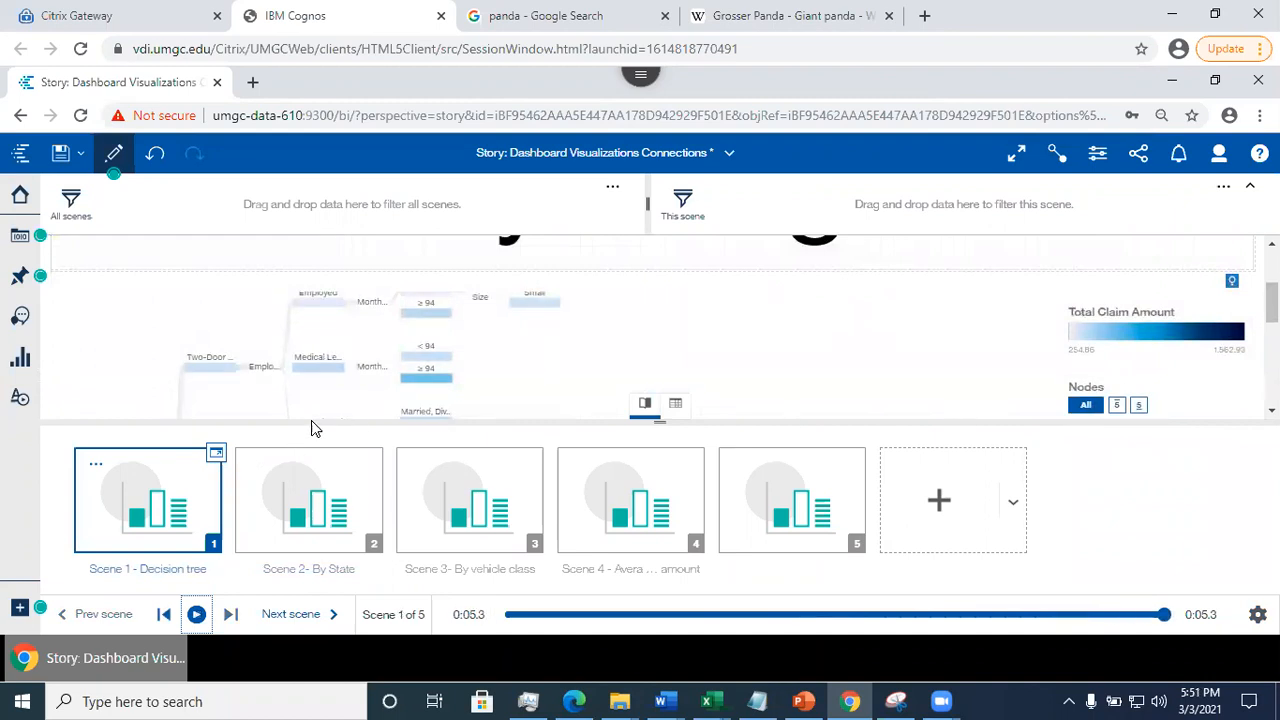
click(291, 614)
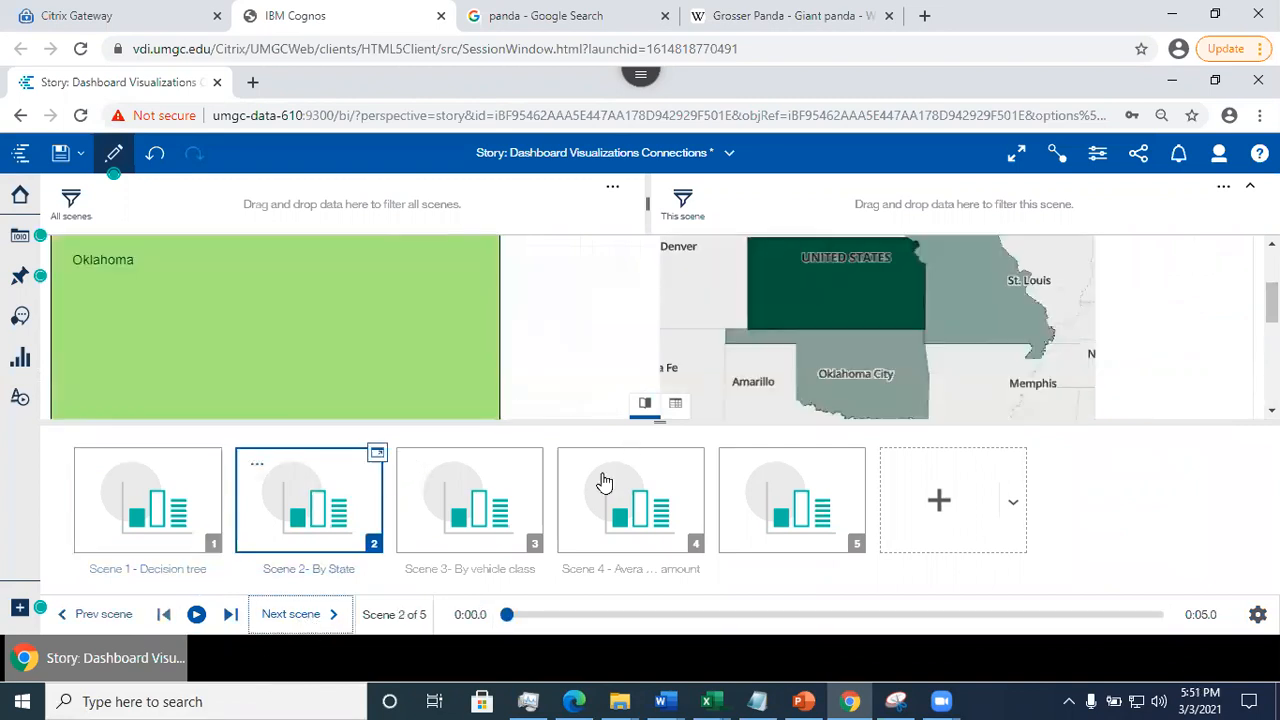
- Leave edit mode, play the story from Scene 1 through Scene 5, and save it
click(111, 165)
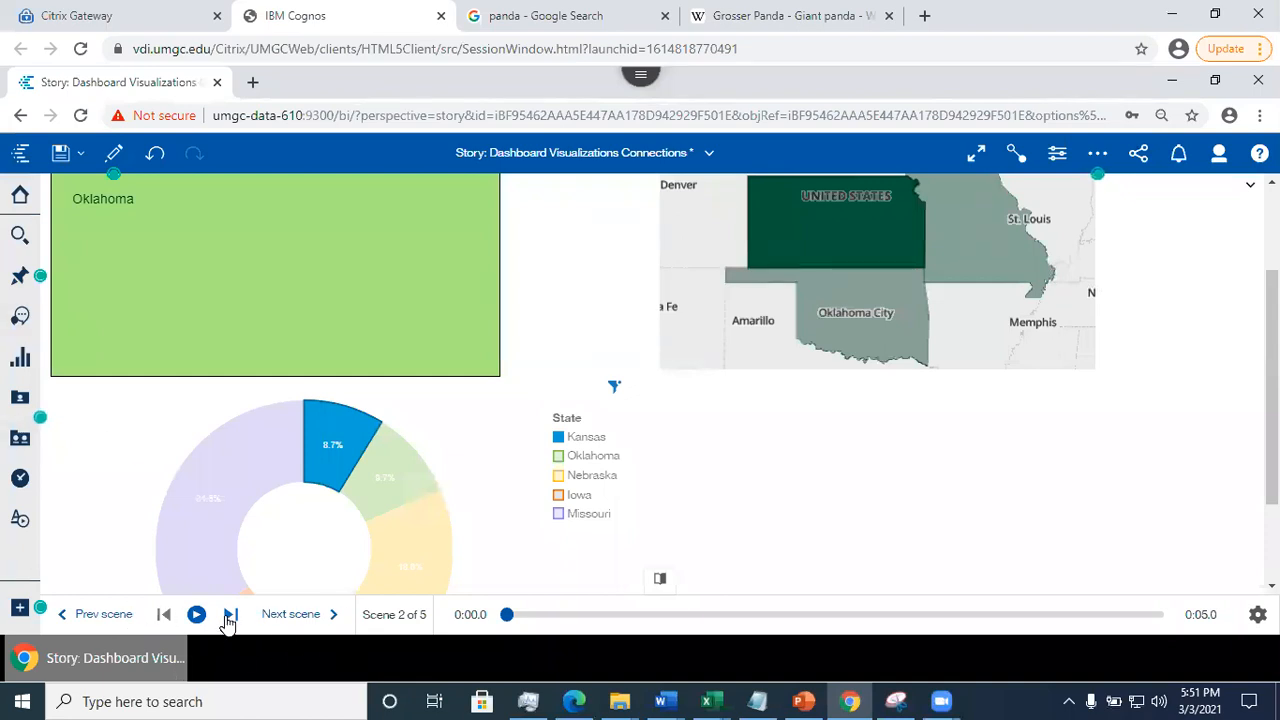
click(92, 615)
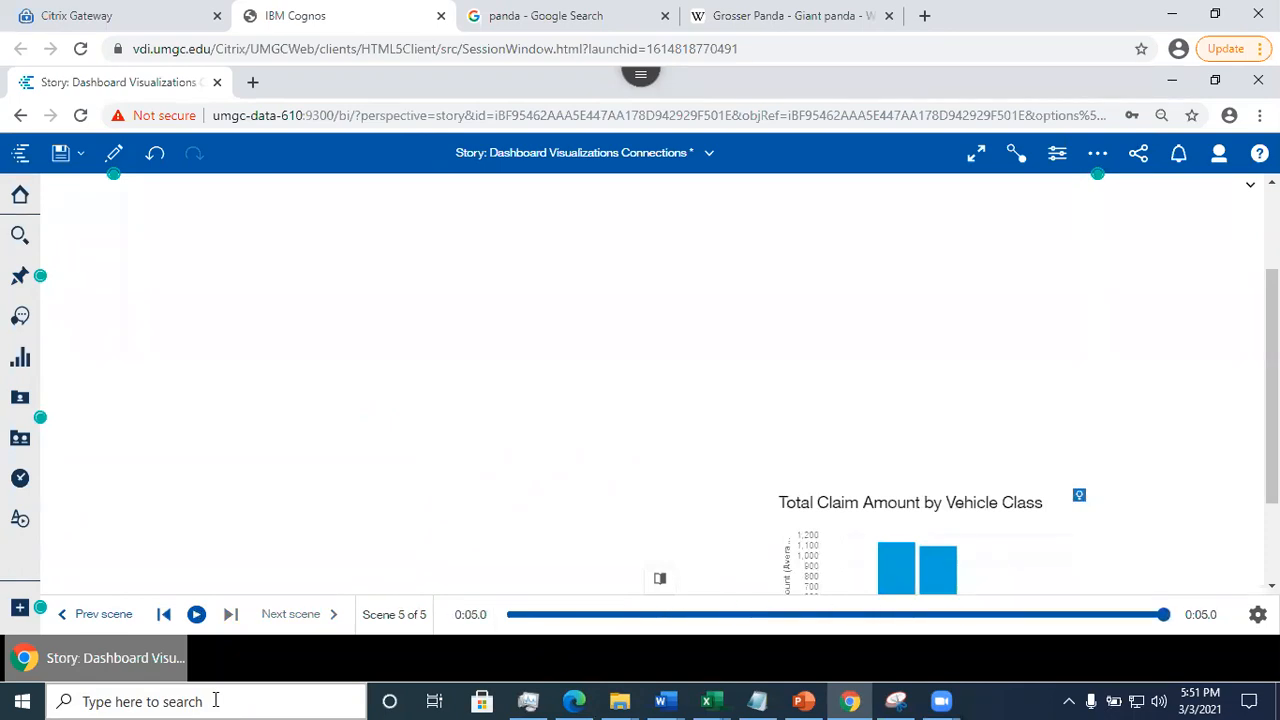
click(60, 155)
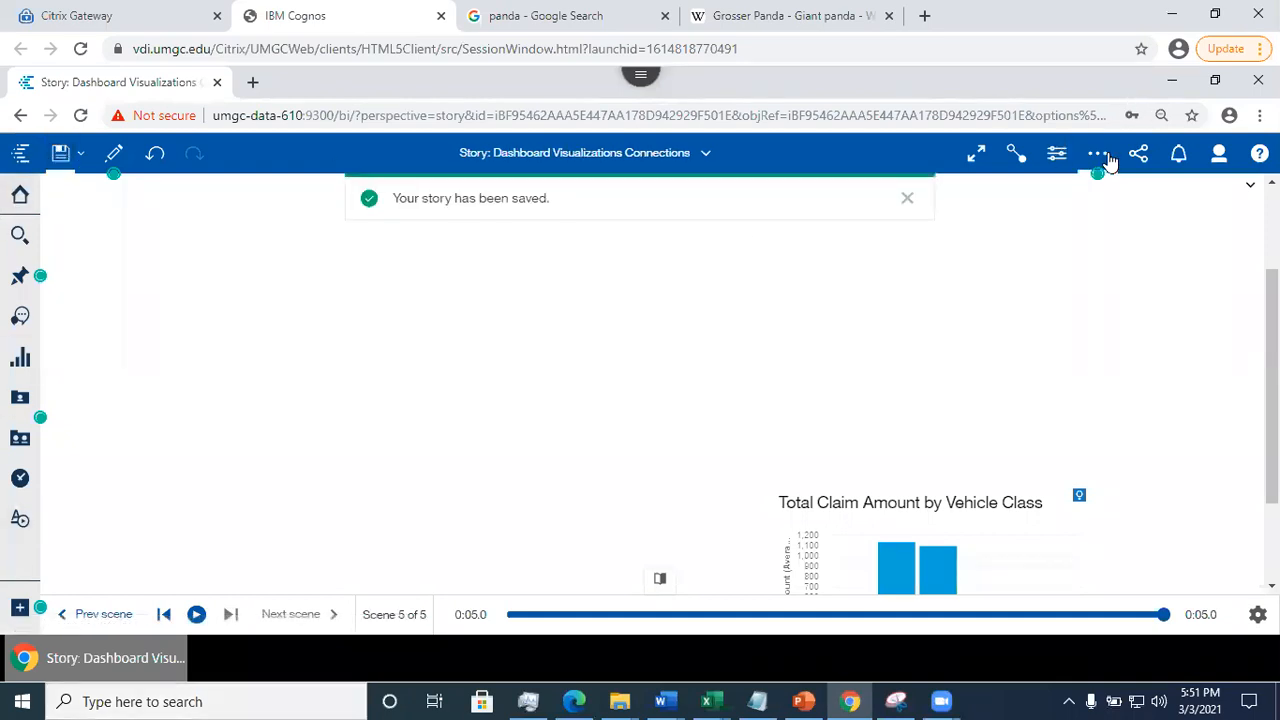
- In edit mode, set the story's scene transition to Animated path and save the story
click(114, 158)
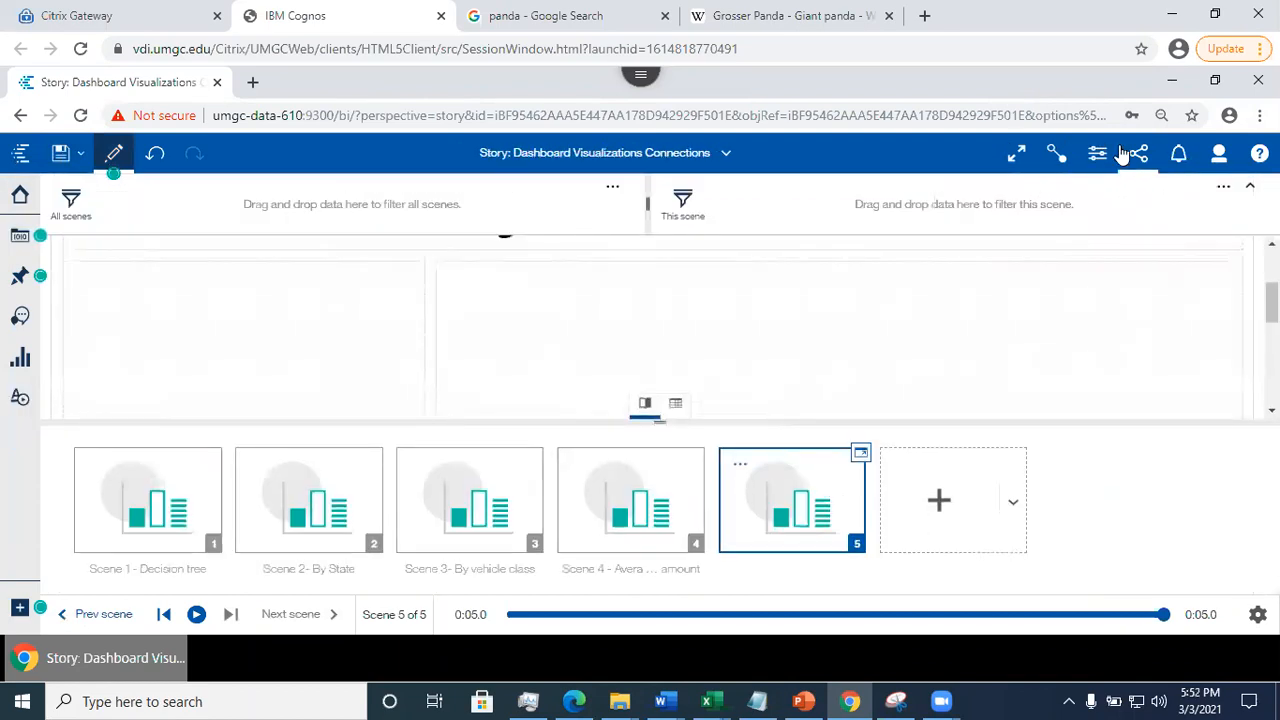
click(1098, 156)
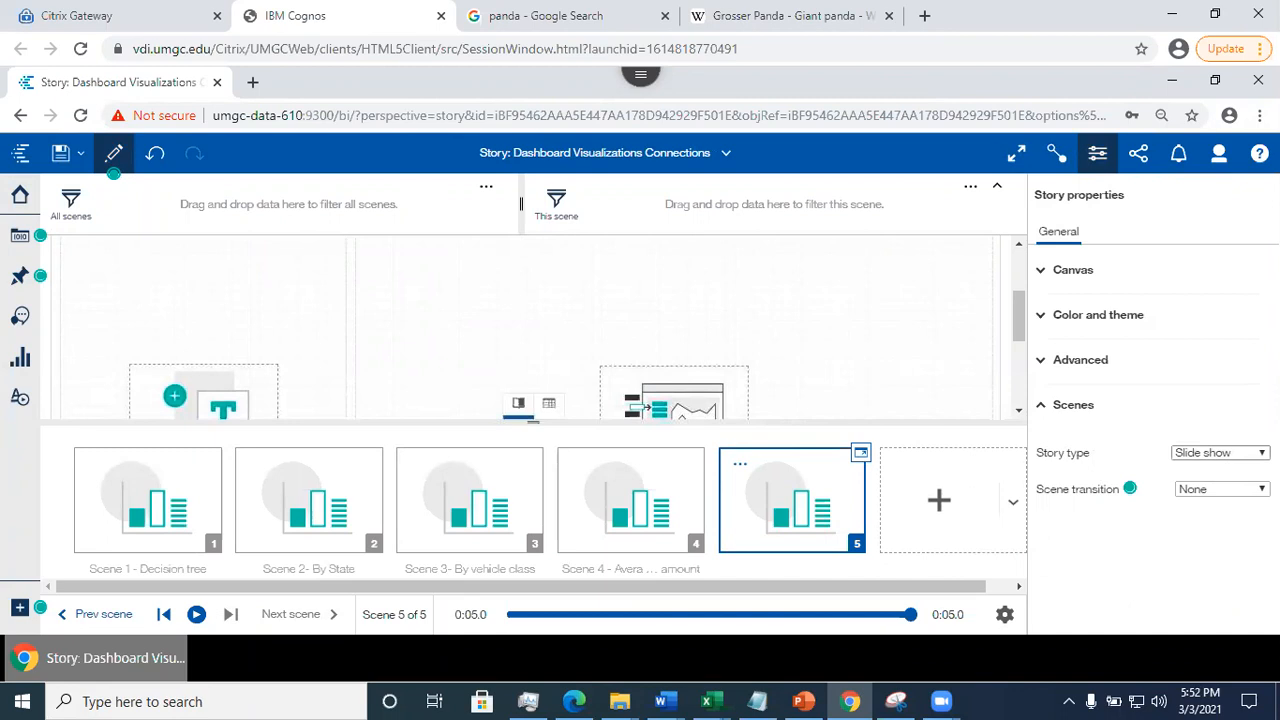
click(1238, 493)
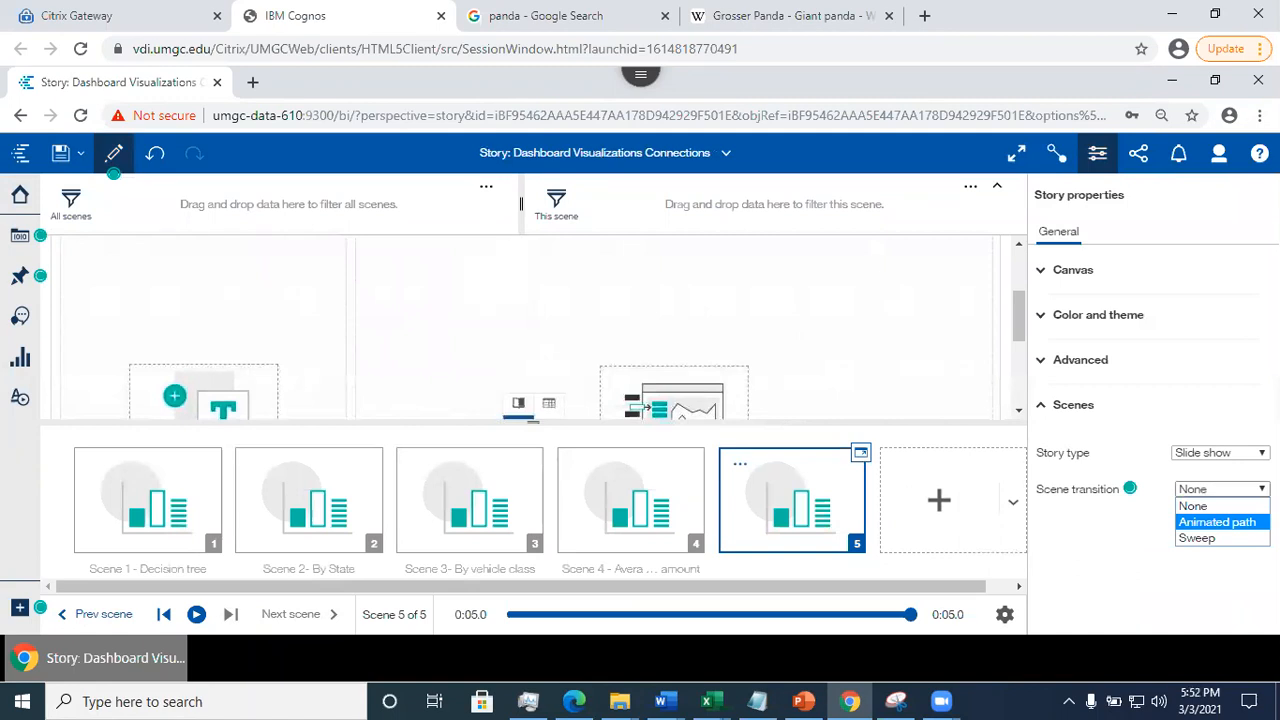
click(1217, 521)
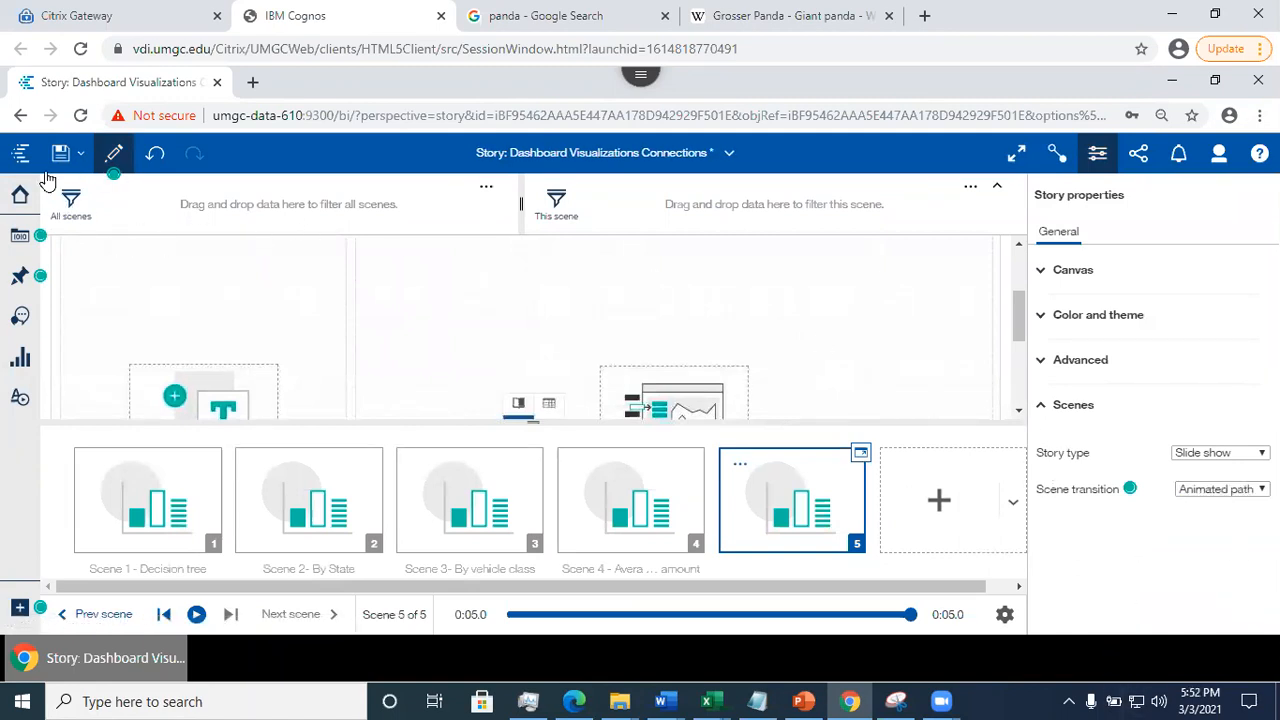
key(ctrl+s)
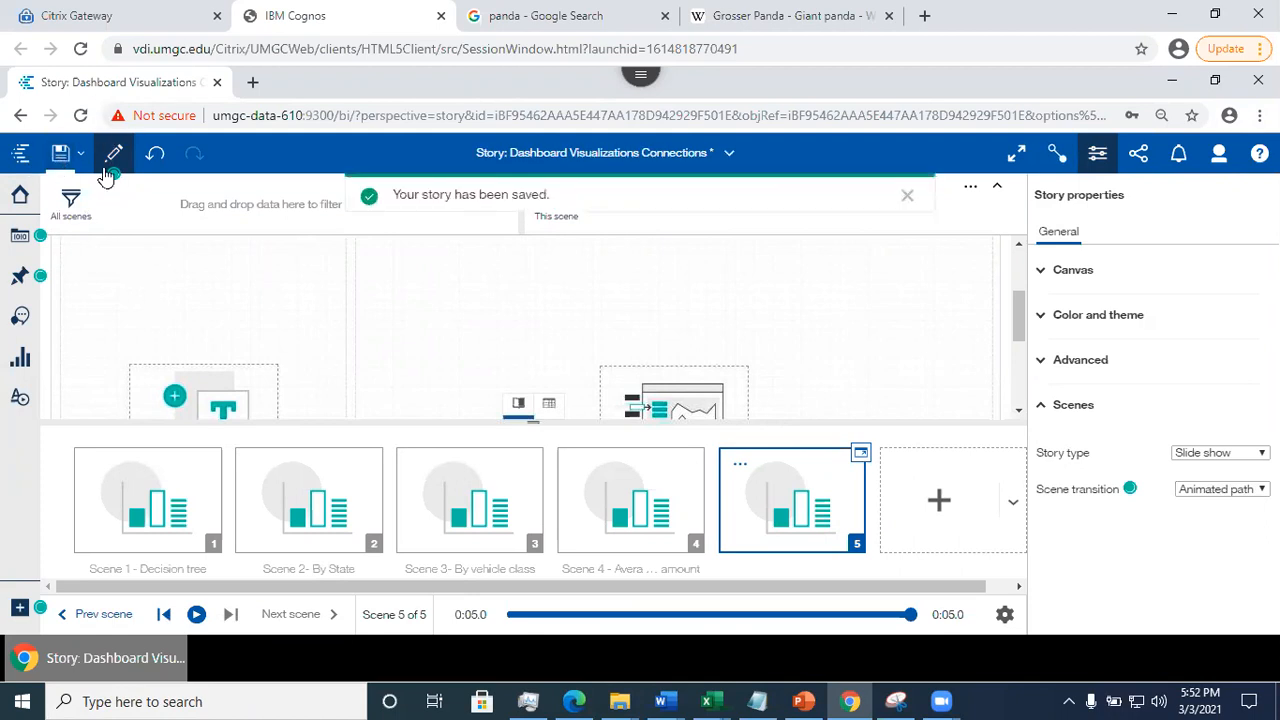
- Leave edit mode, replay Scene 5, and play the earlier scenes to check the animated transition
click(113, 156)
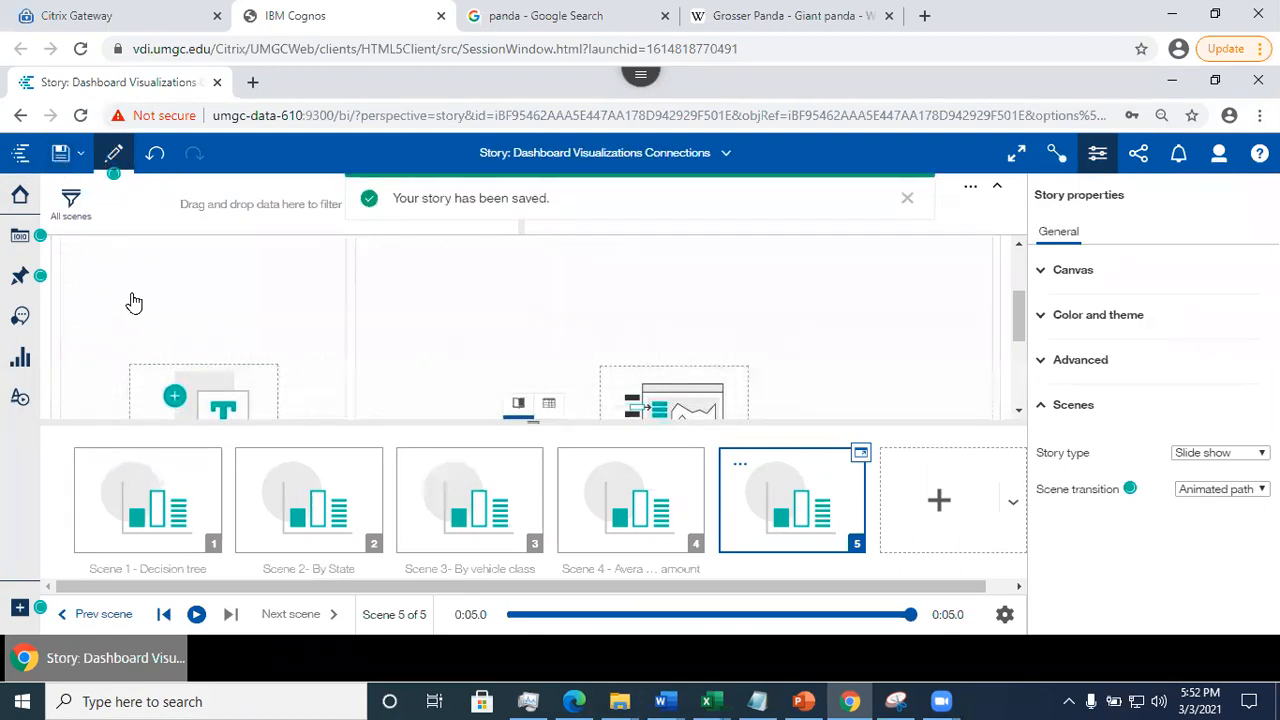
click(196, 614)
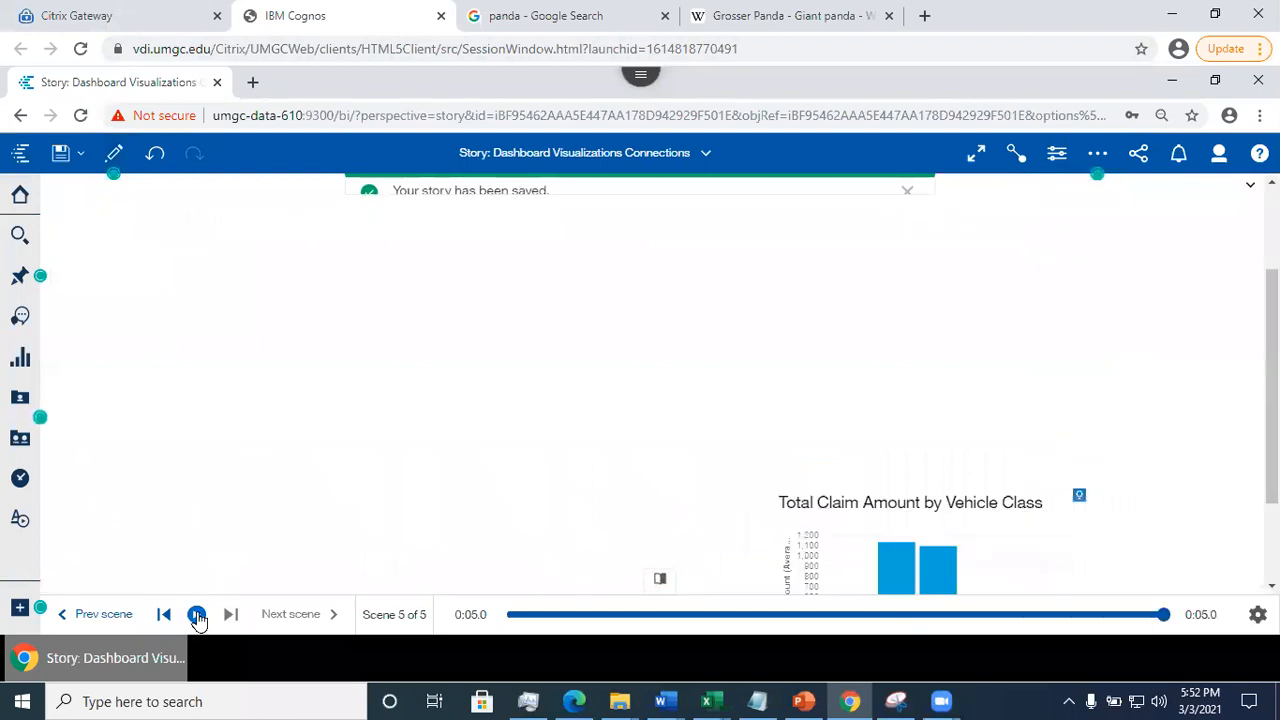
click(196, 614)
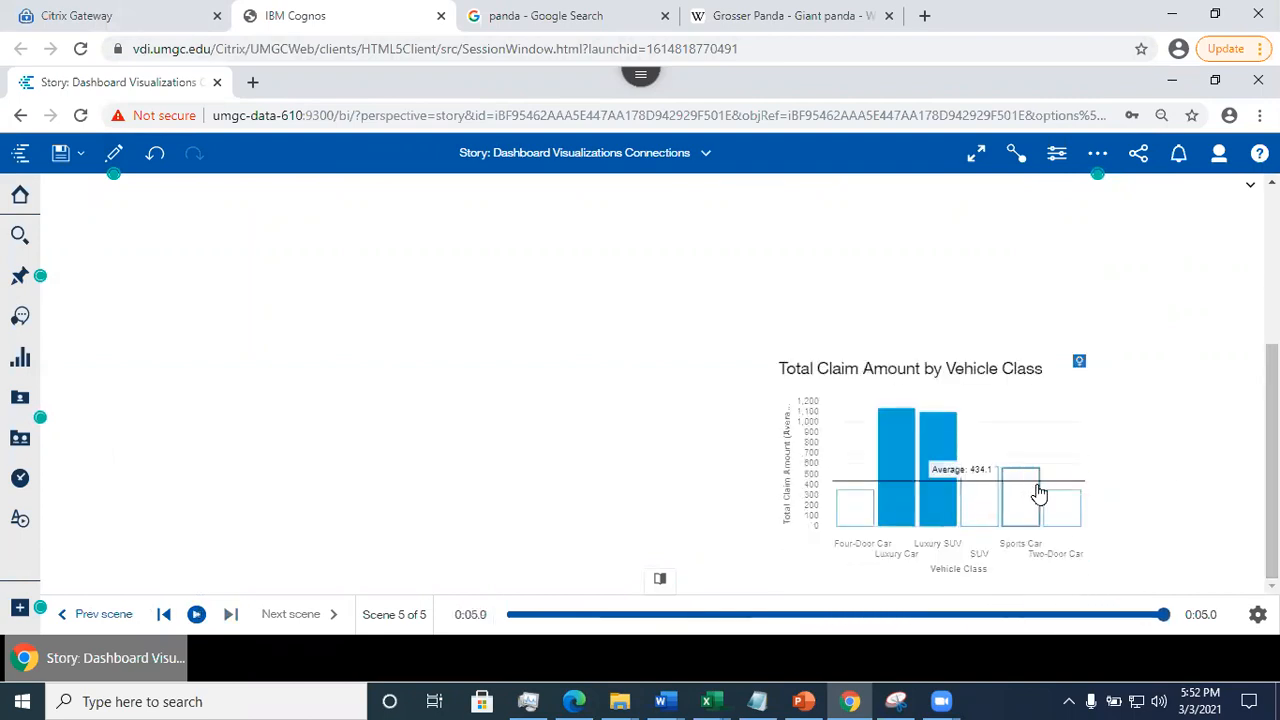
click(164, 617)
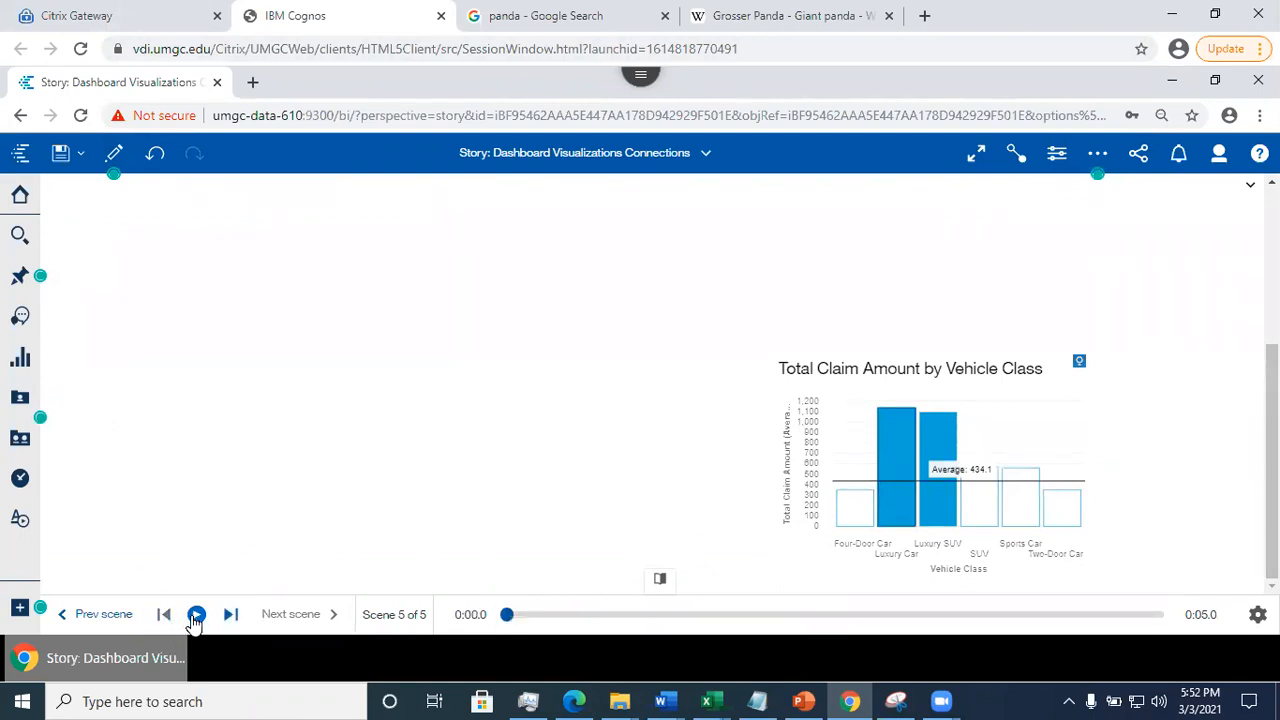
click(196, 615)
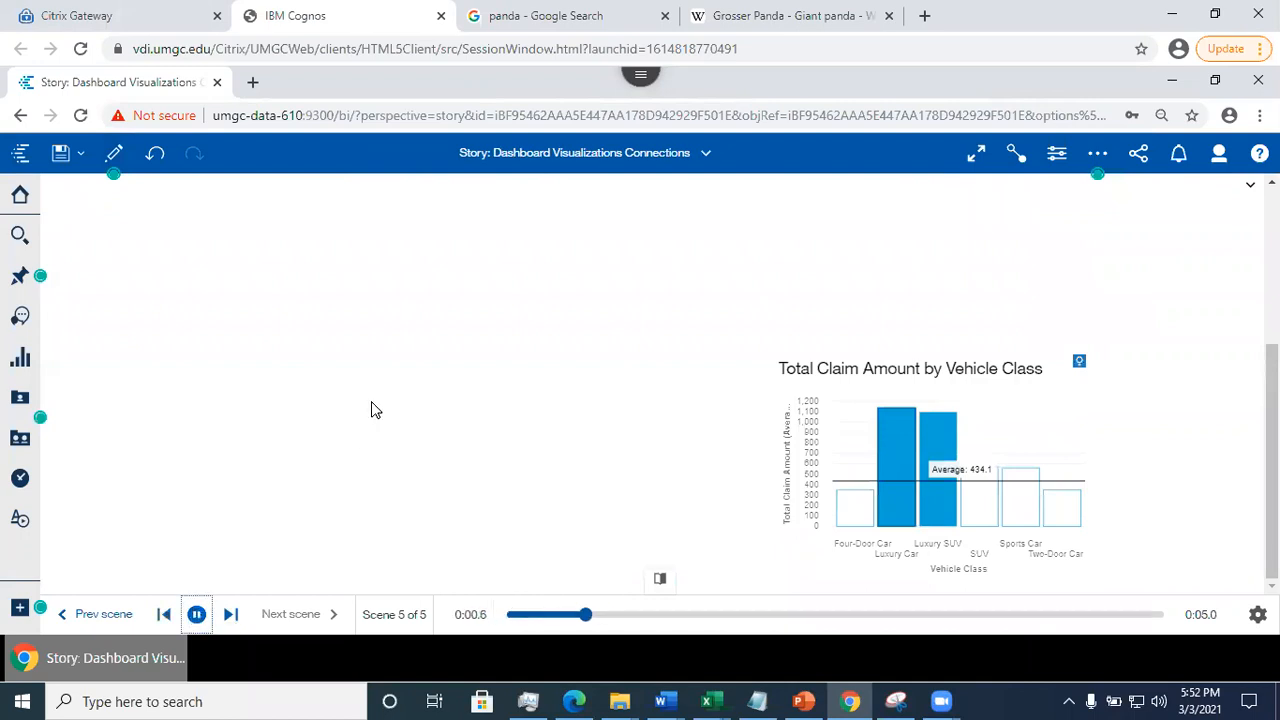
click(88, 616)
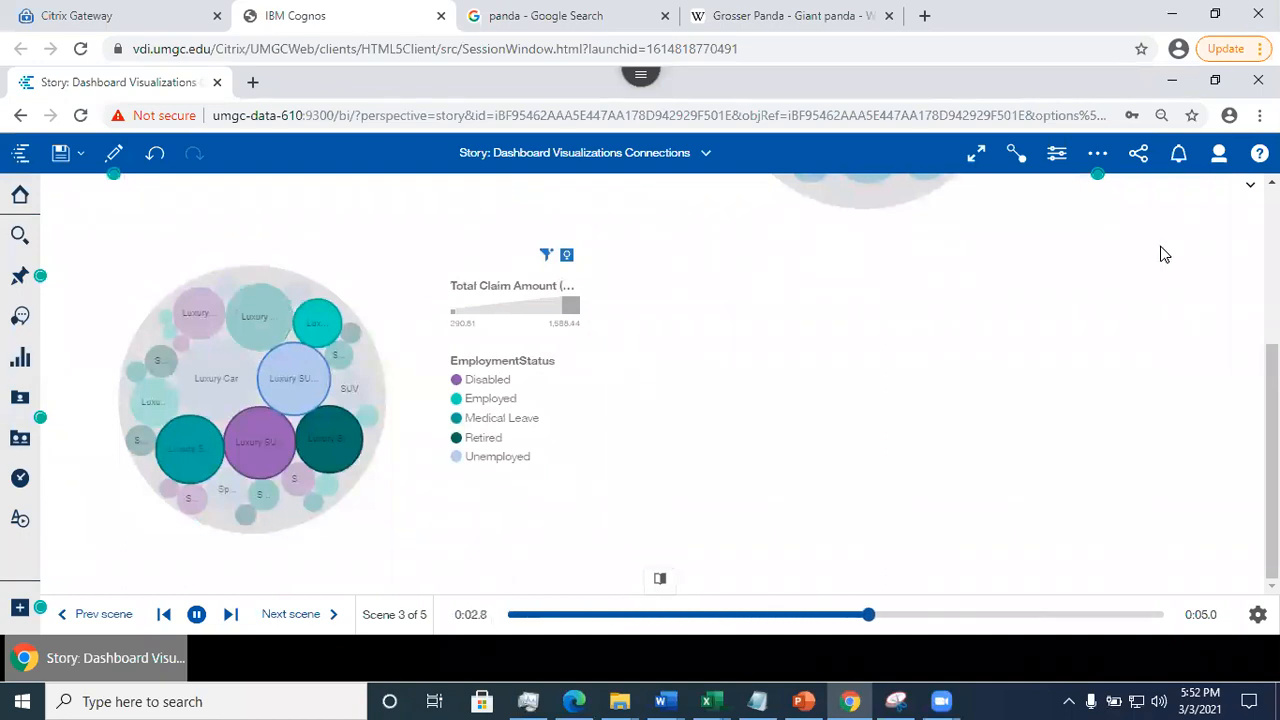
- Return to edit mode and change the story type to Guided journey, using the layout with scenes along a timeline
click(1097, 152)
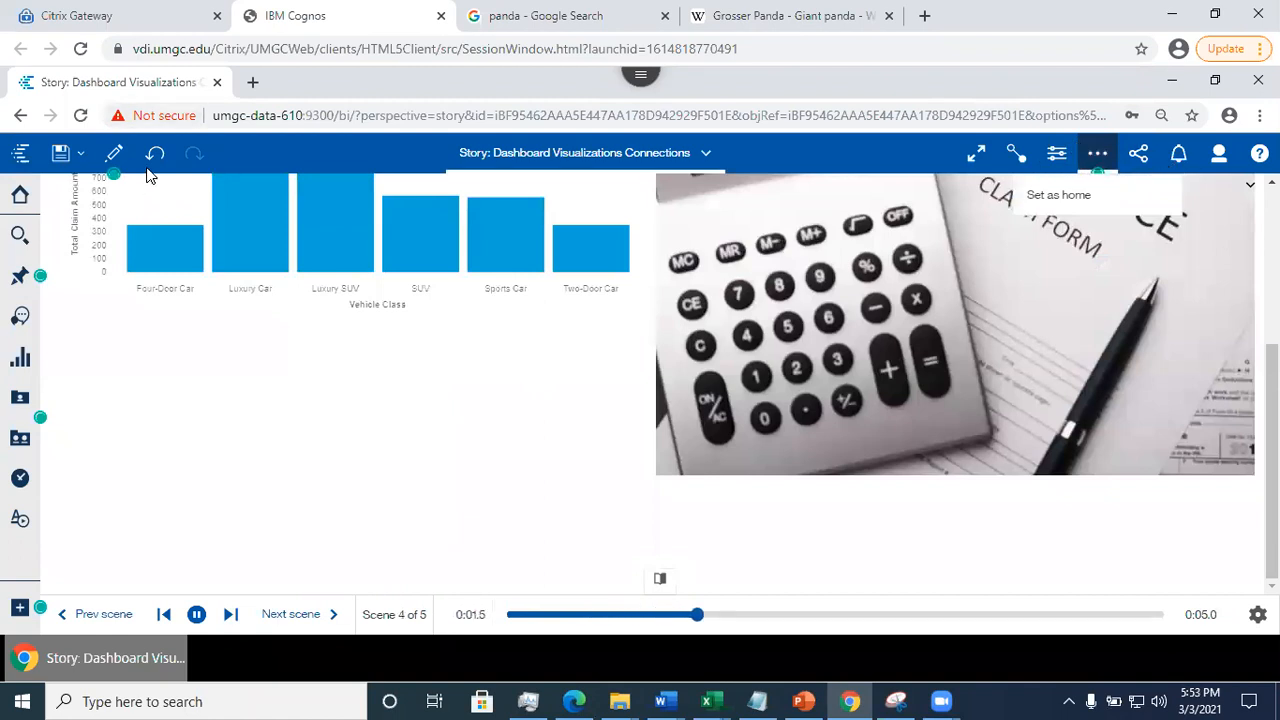
click(116, 154)
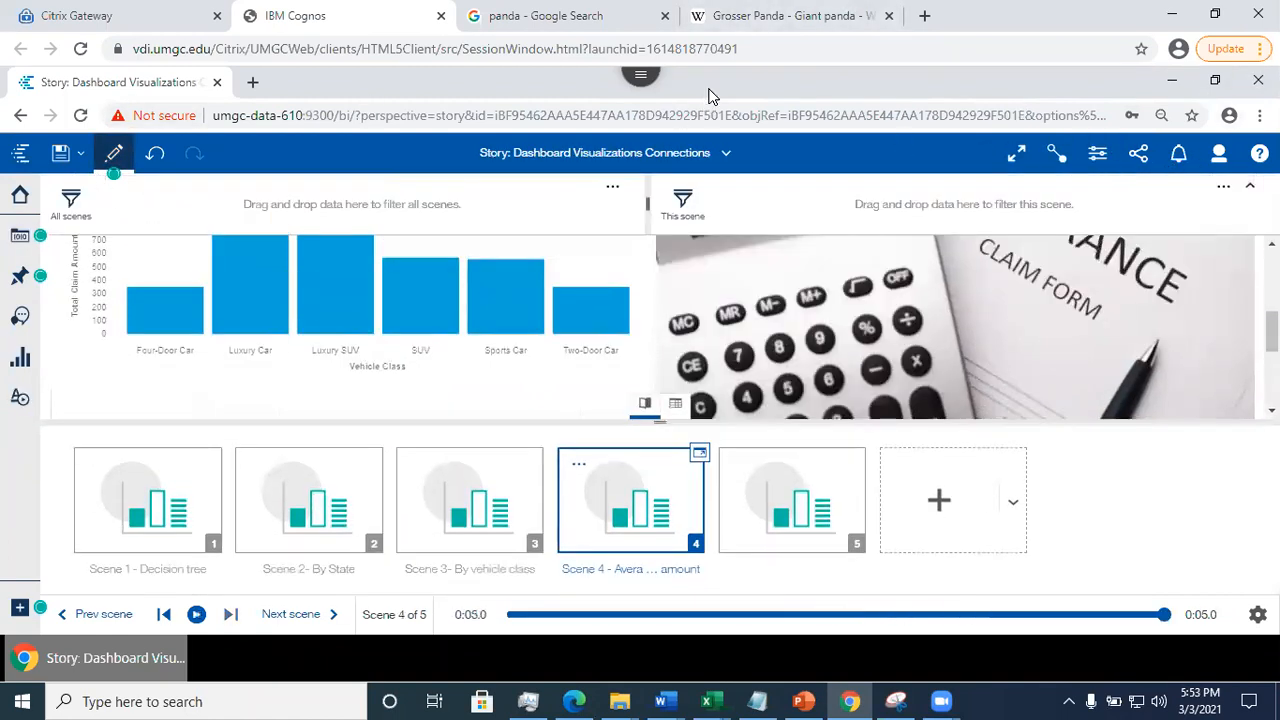
click(1097, 155)
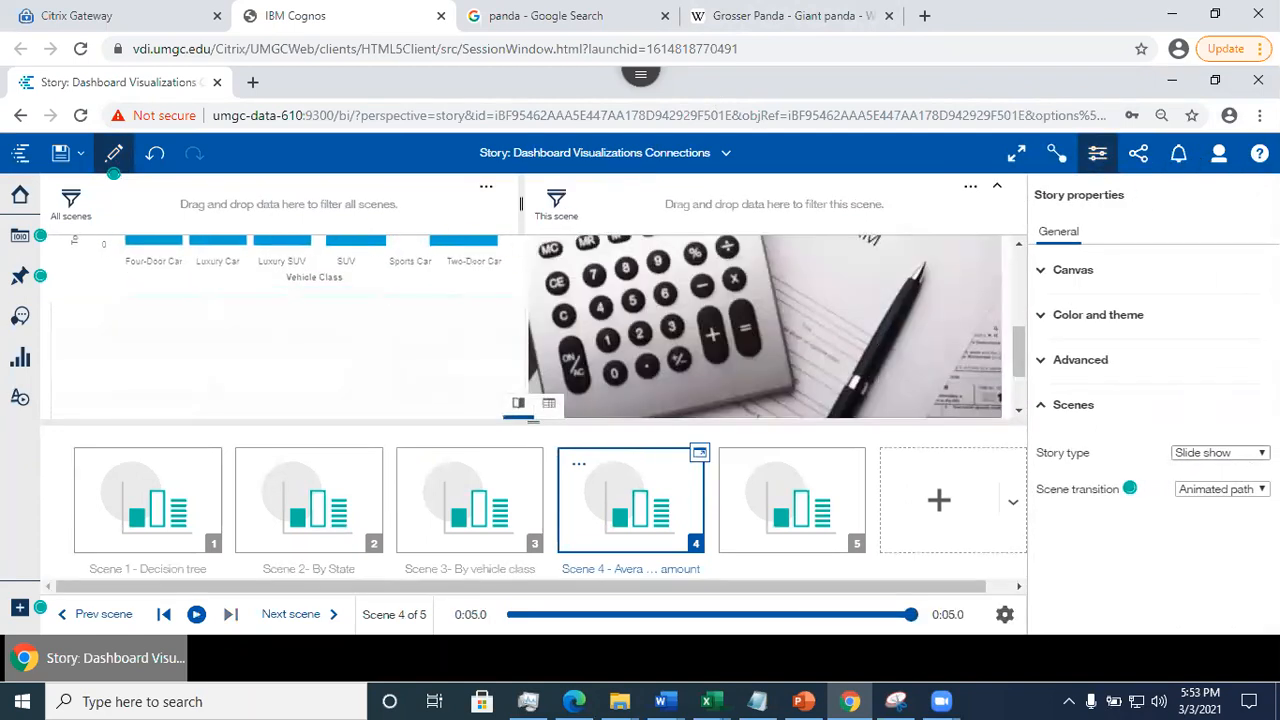
click(1220, 452)
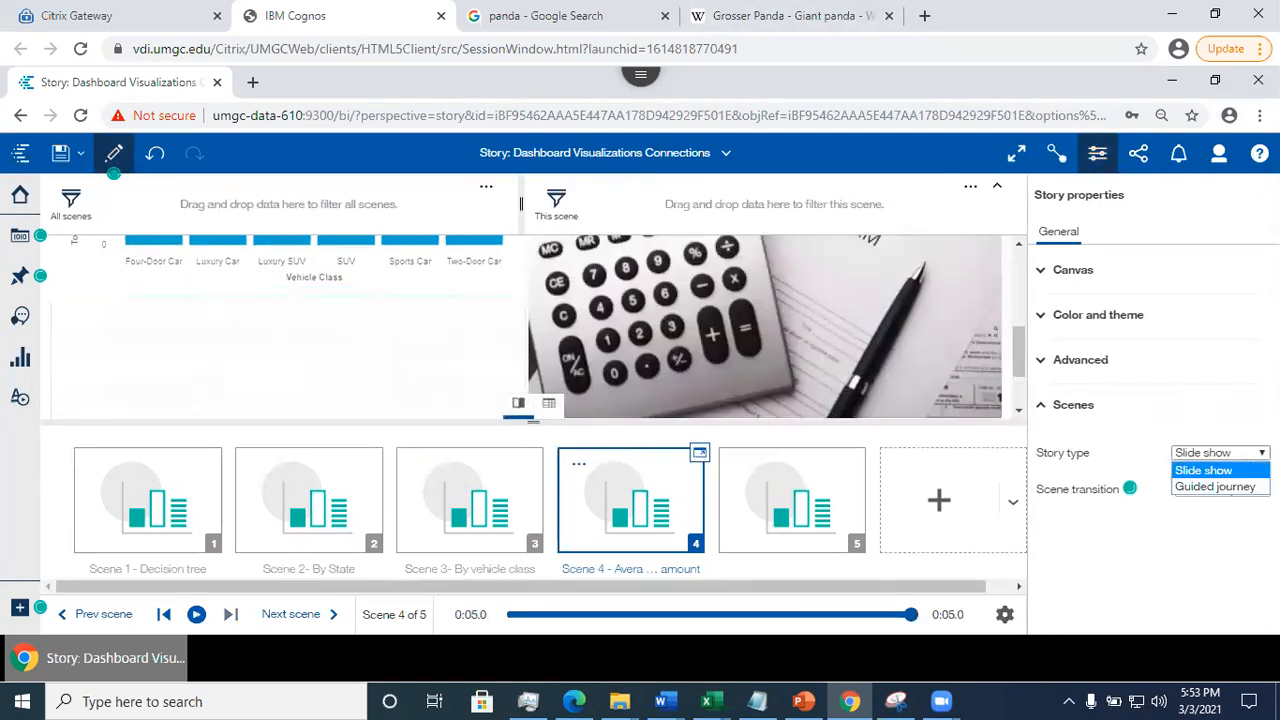
click(1236, 489)
scroll(1150, 400, down, 1)
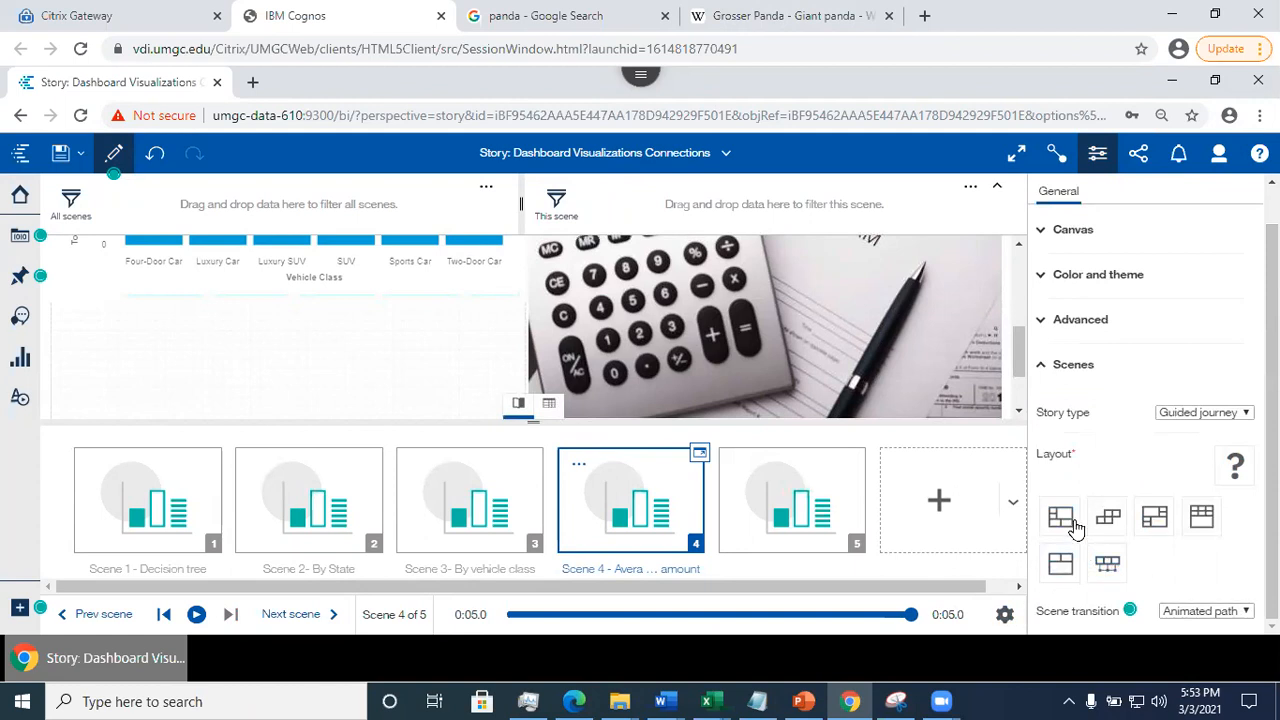
click(1107, 565)
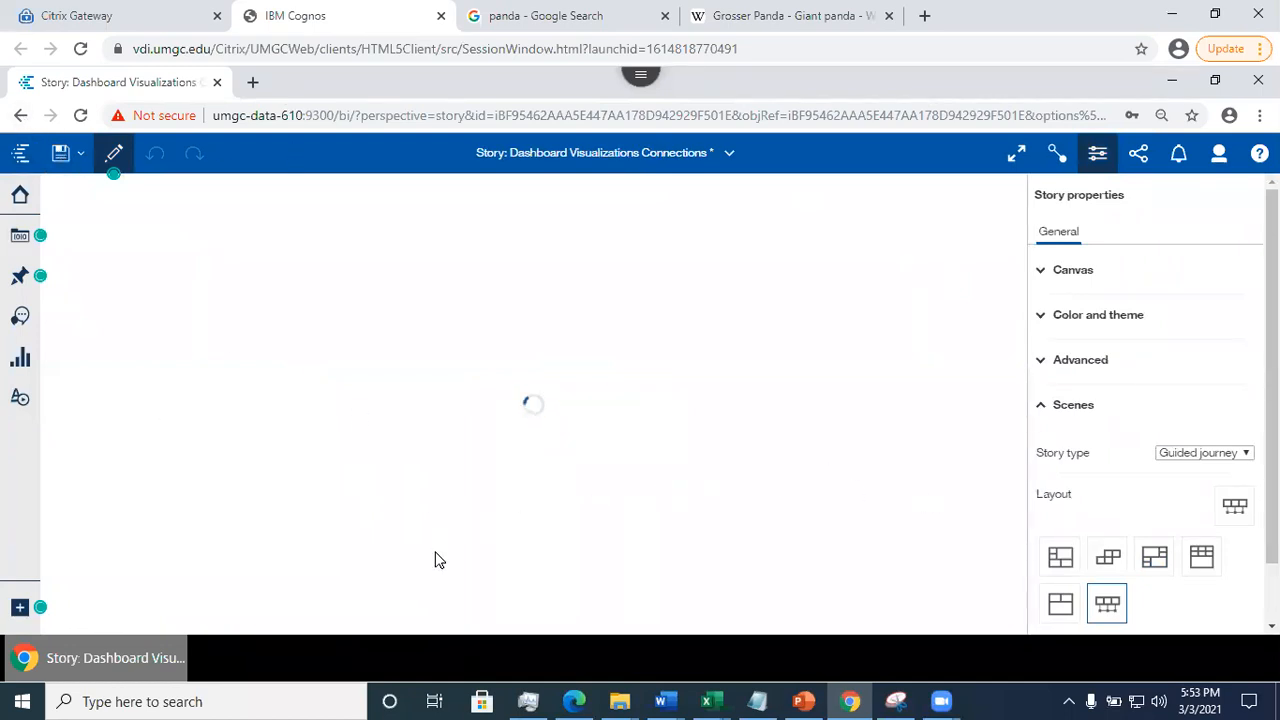
- Save the guided journey and play it from Scene 1 through to the overview of all scenes
click(60, 152)
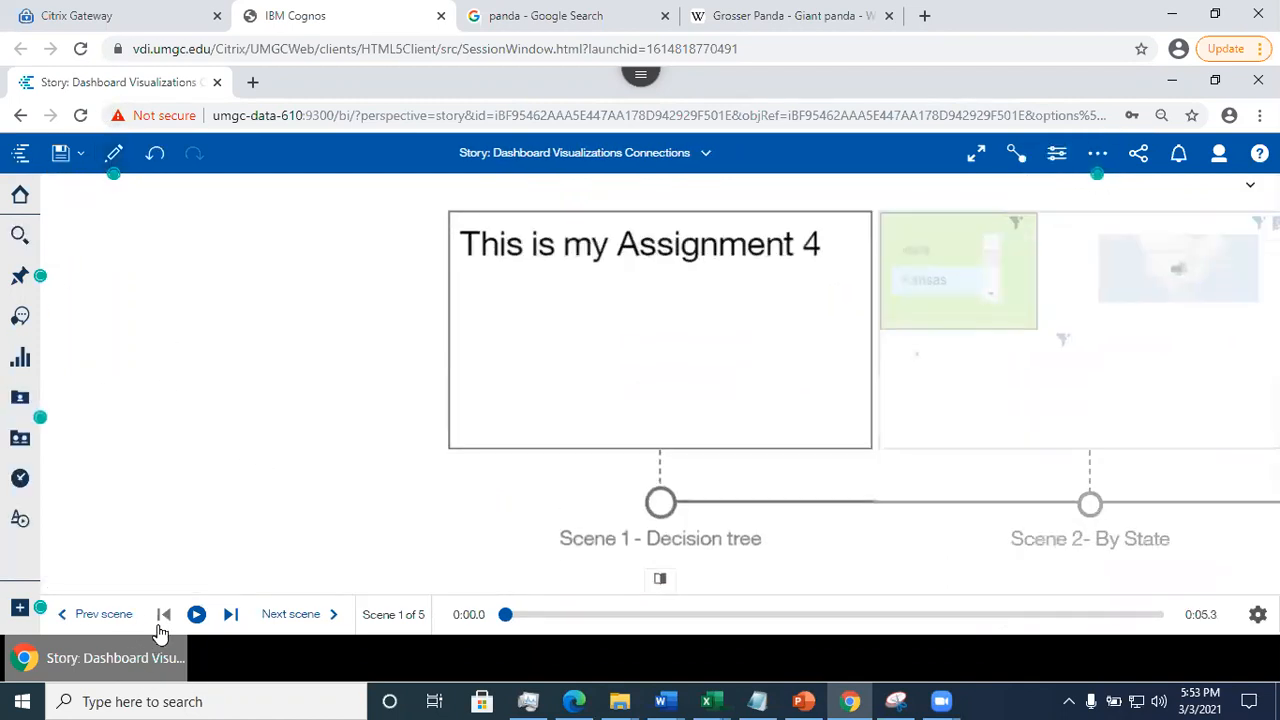
click(197, 615)
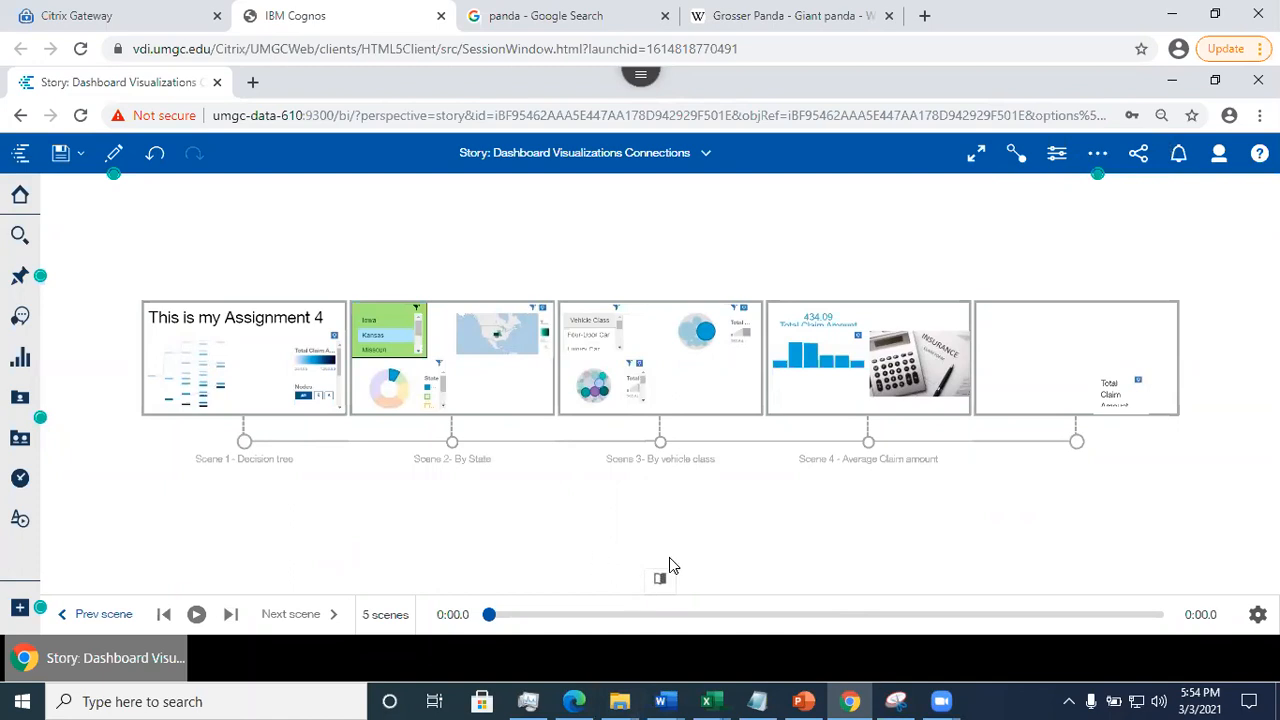
- Switch to the PowerPoint presentation and review slides 22 to 24 on scene timelines, exporting a dashboard as a story, and tabs as scenes
click(805, 701)
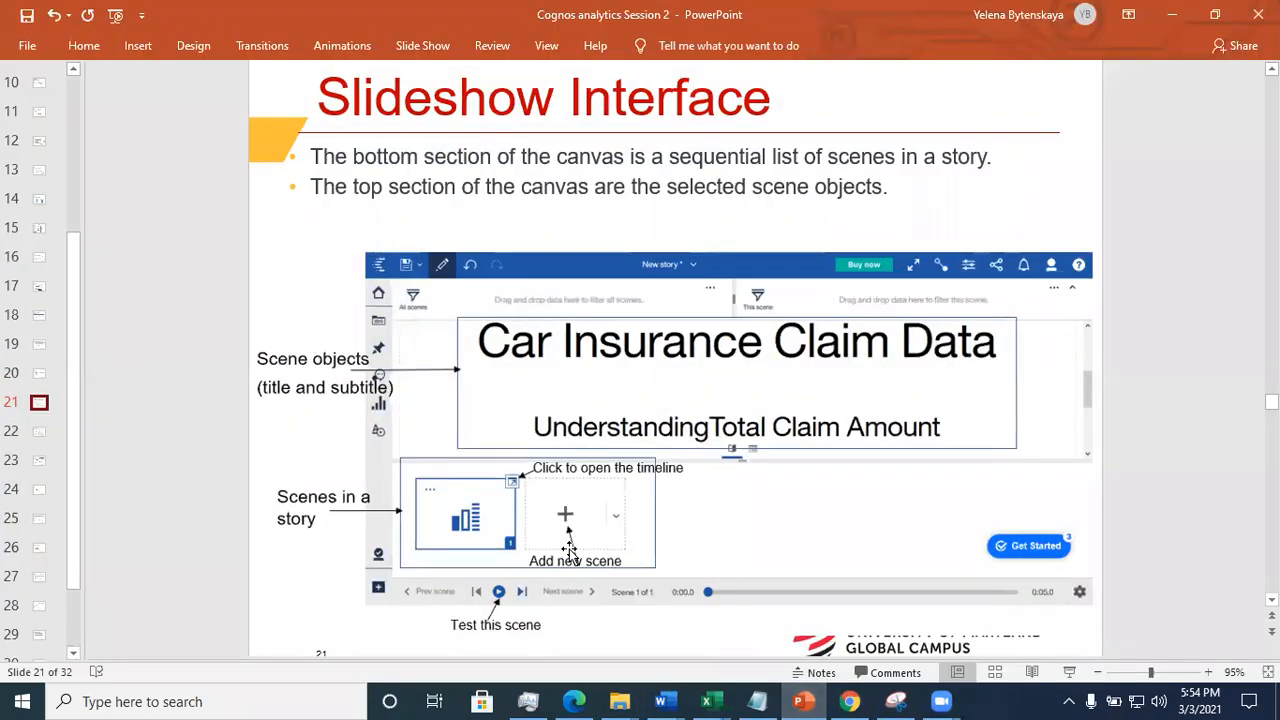
click(40, 438)
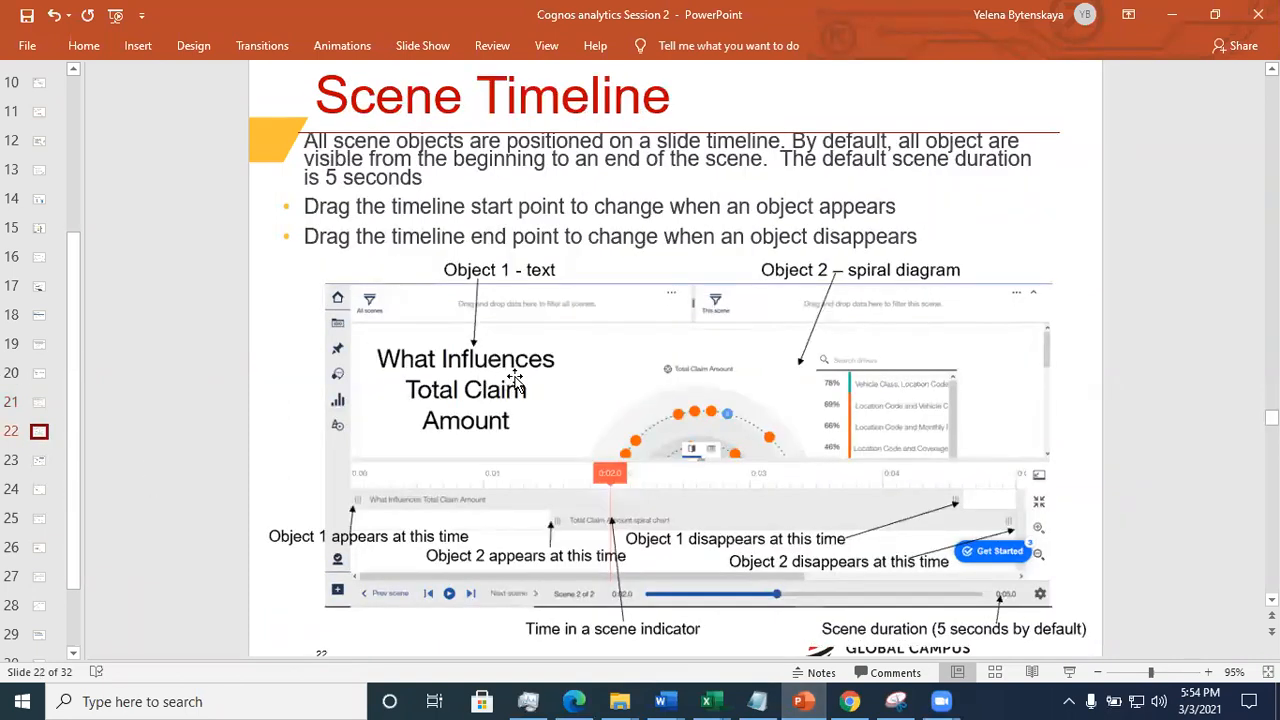
click(39, 464)
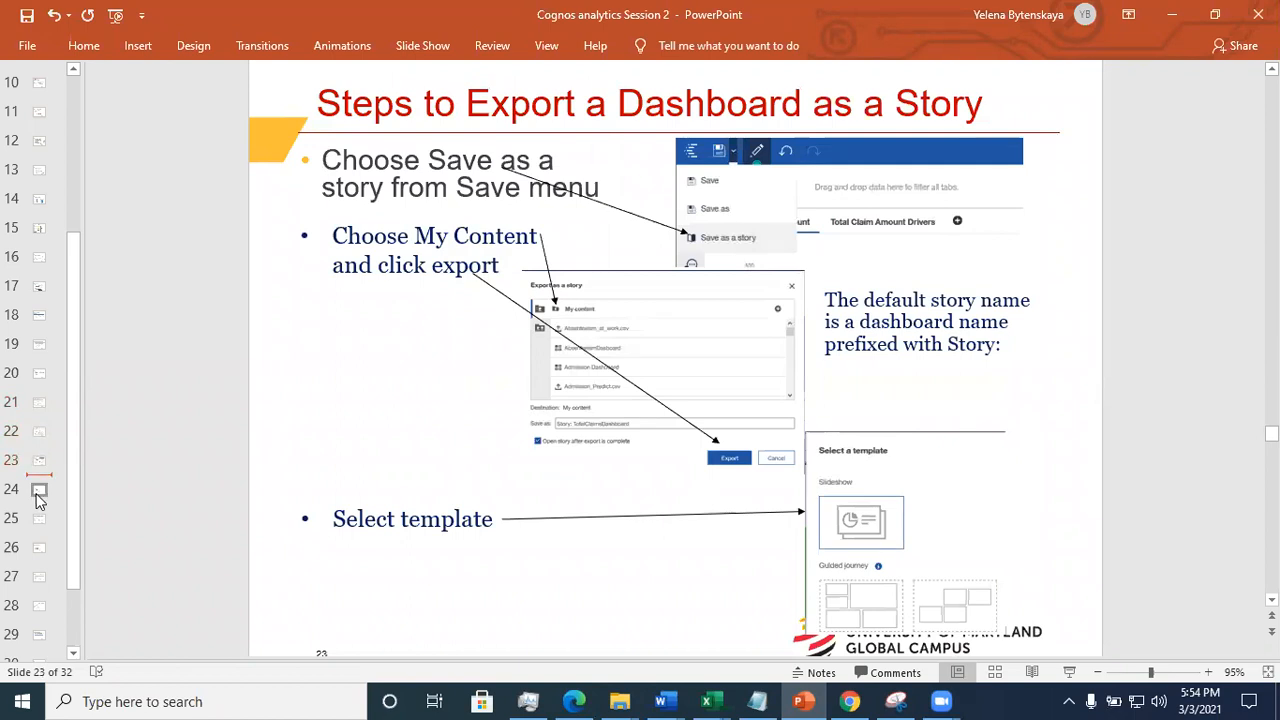
click(36, 490)
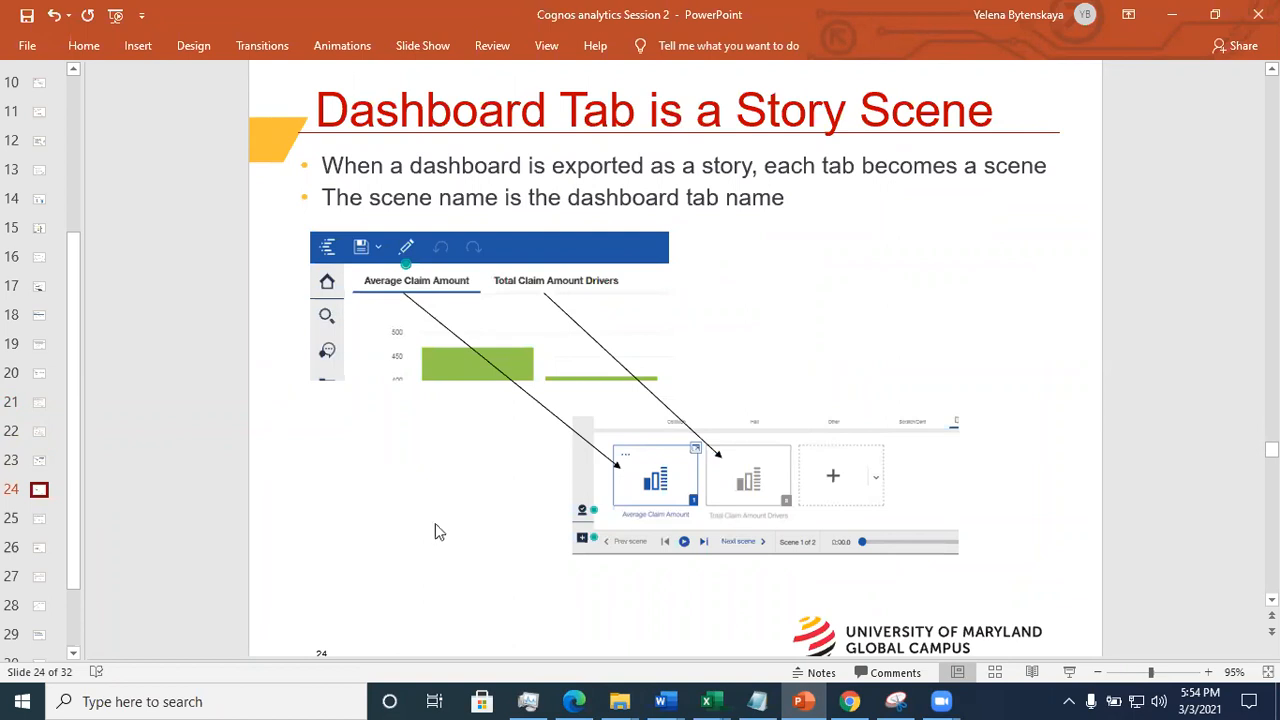
- View slide 25 on sample dashboards and stories, and return to Cognos Analytics to close the open story and the Dashboard Visualizations Connections dashboard
click(39, 520)
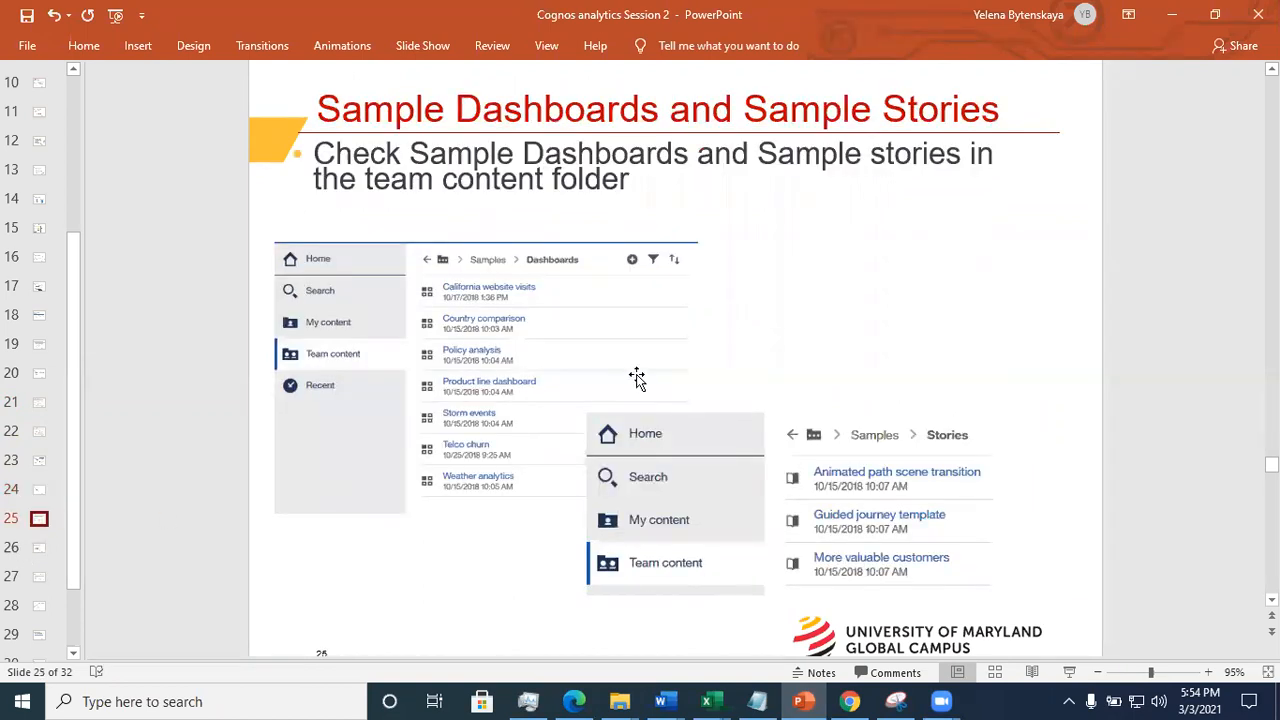
click(1173, 17)
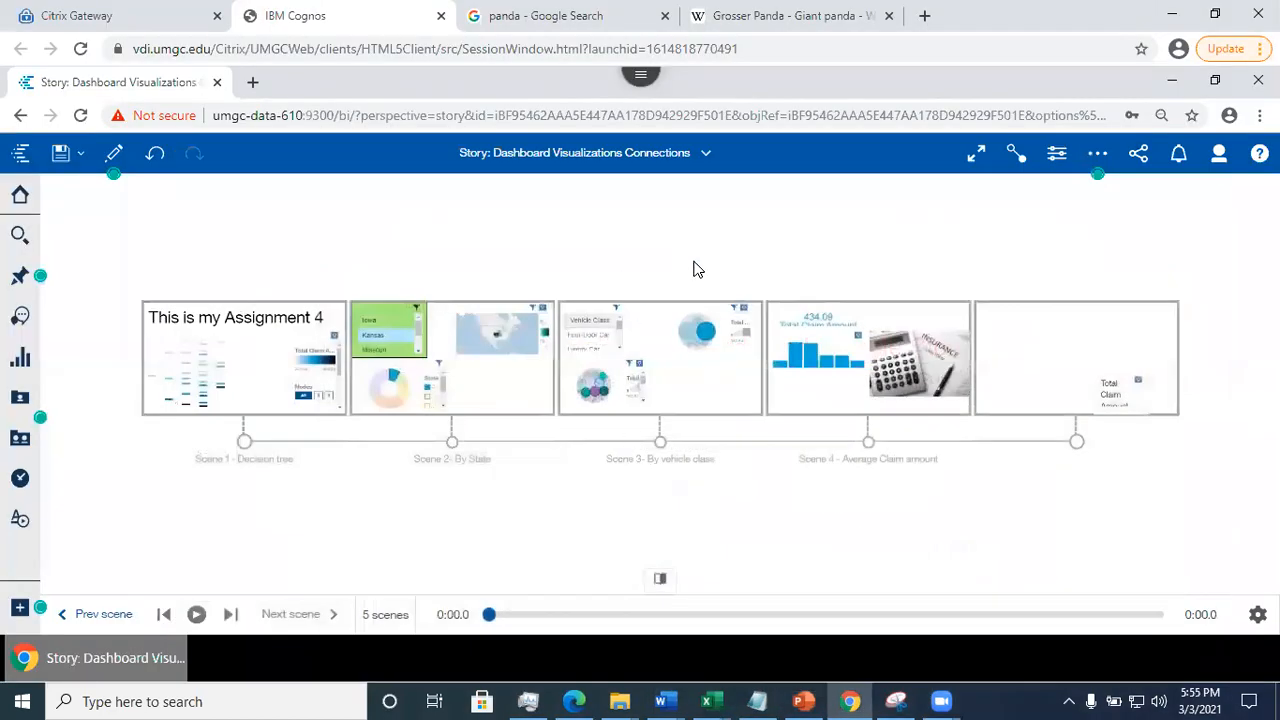
click(705, 153)
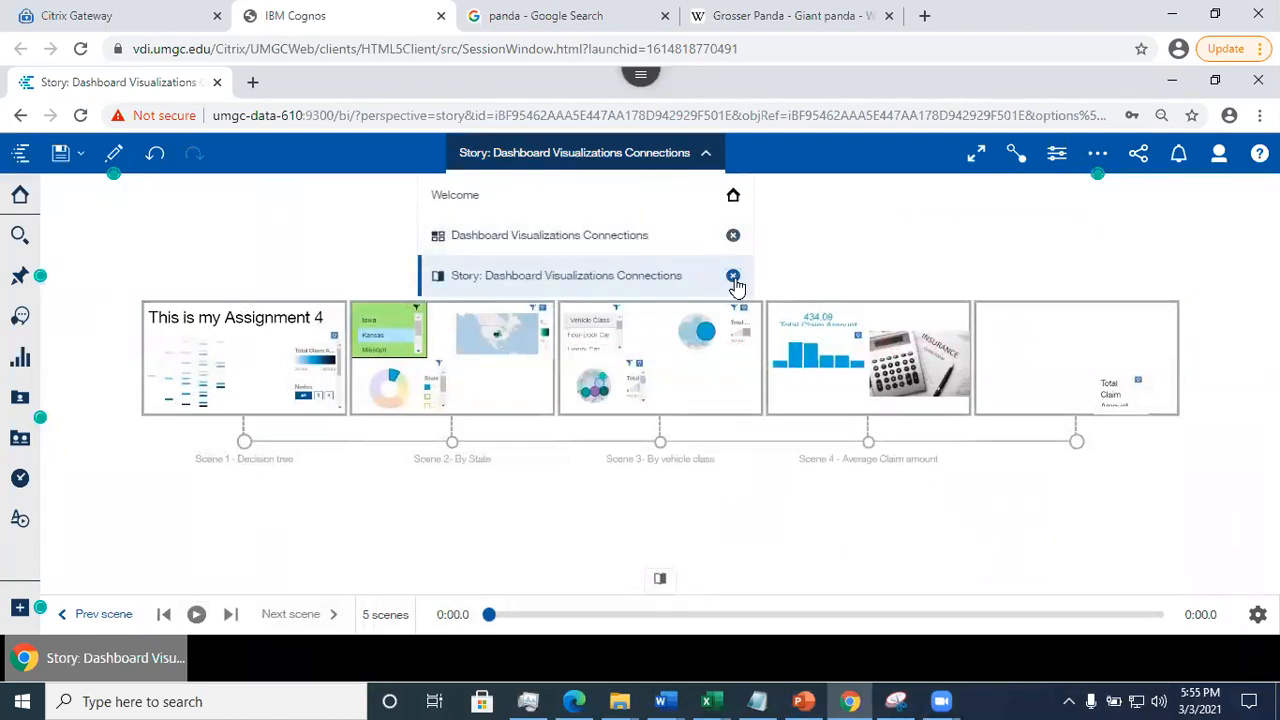
click(736, 279)
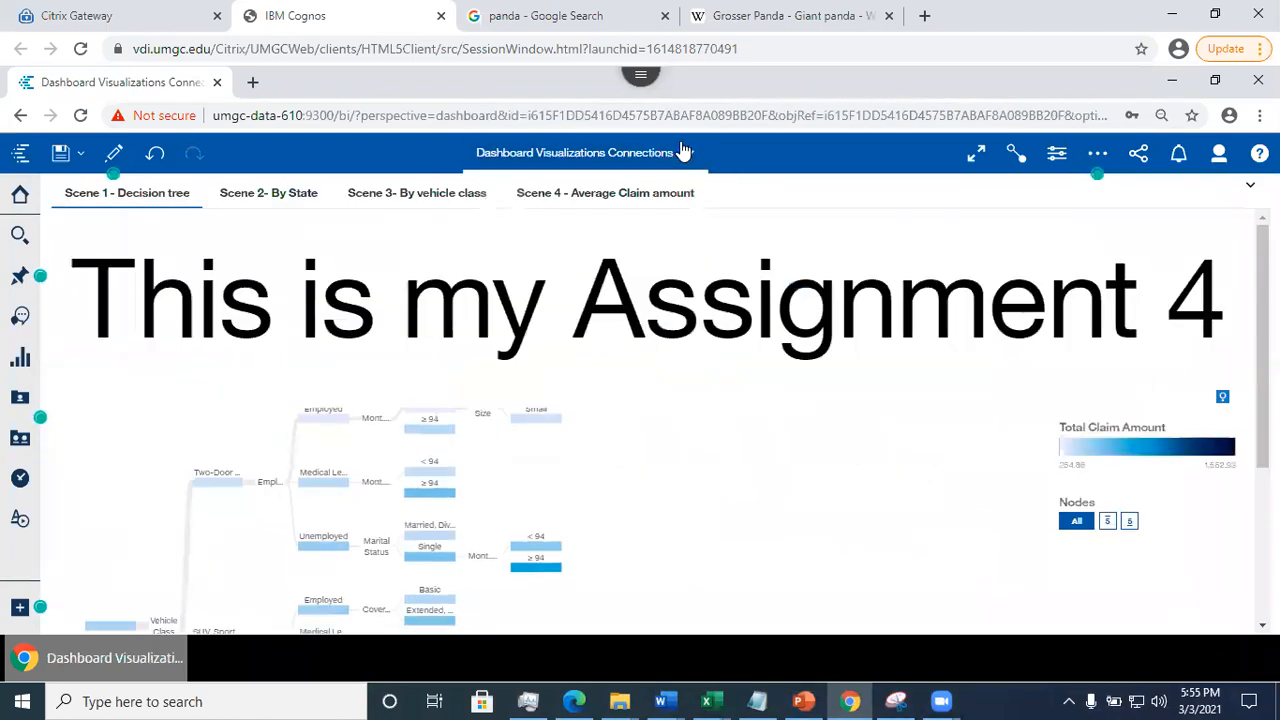
click(689, 152)
click(734, 237)
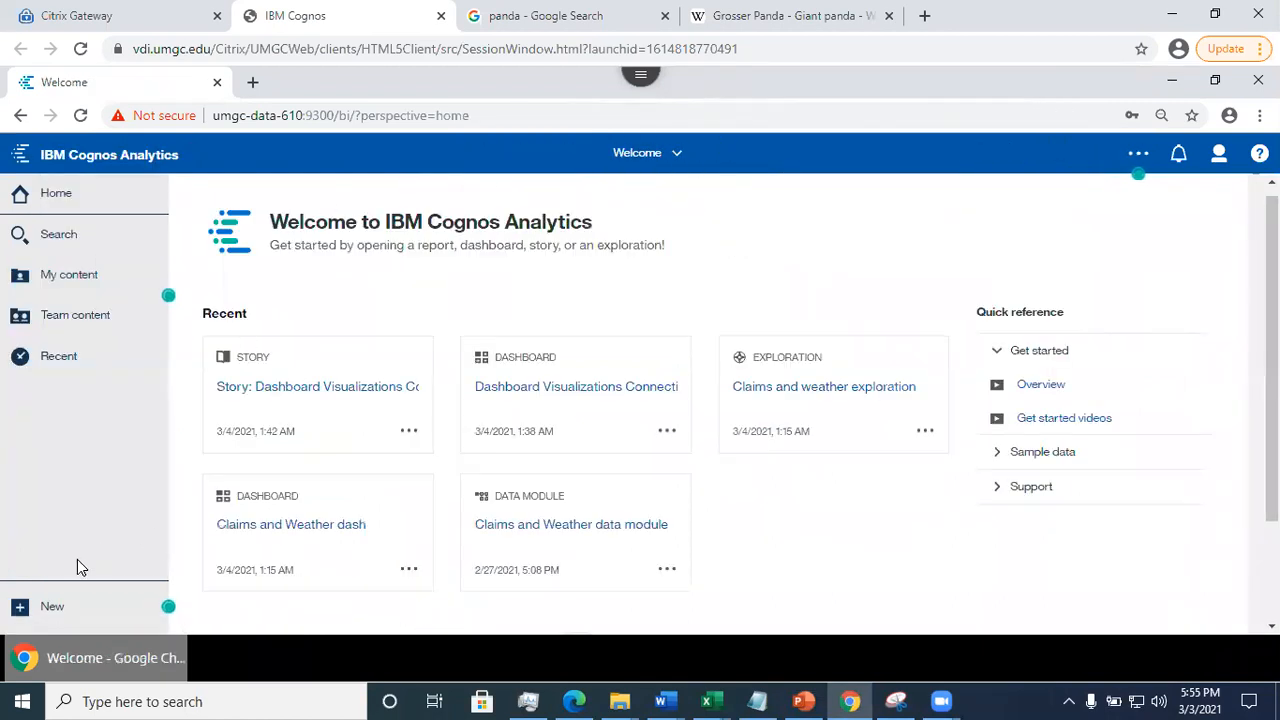
- Create a new story with the Slideshow transition style
click(45, 608)
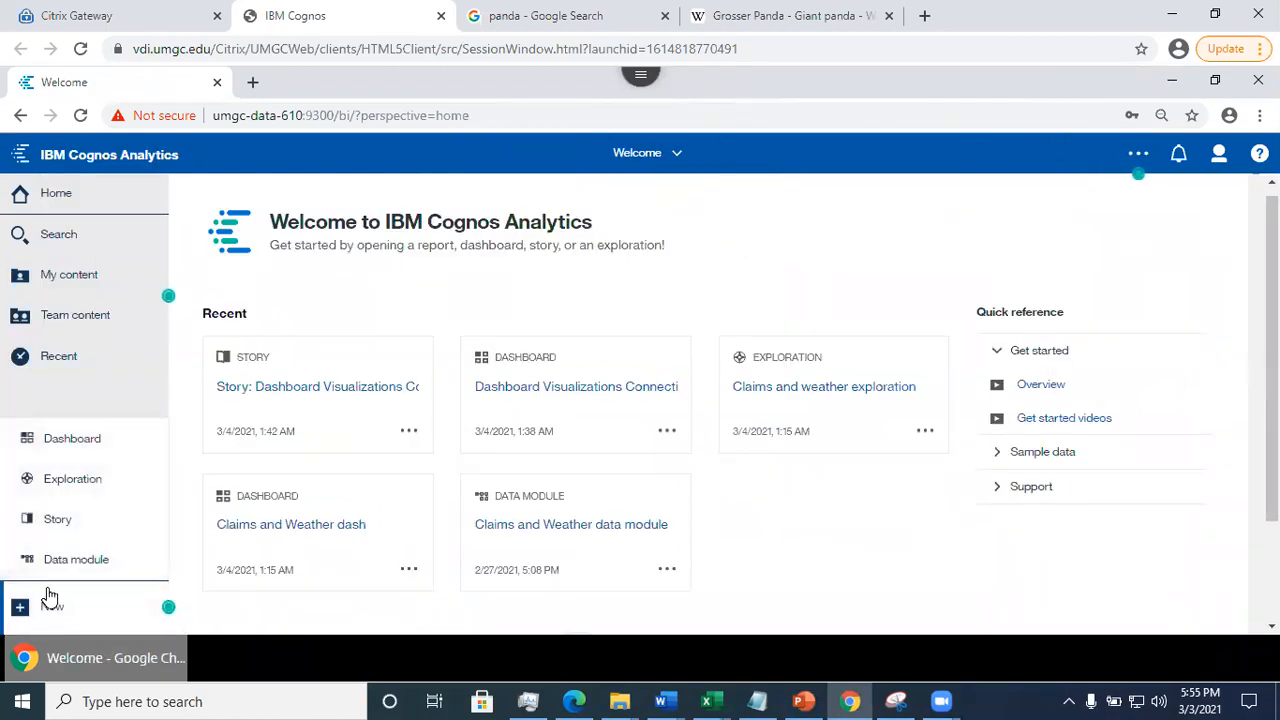
click(62, 530)
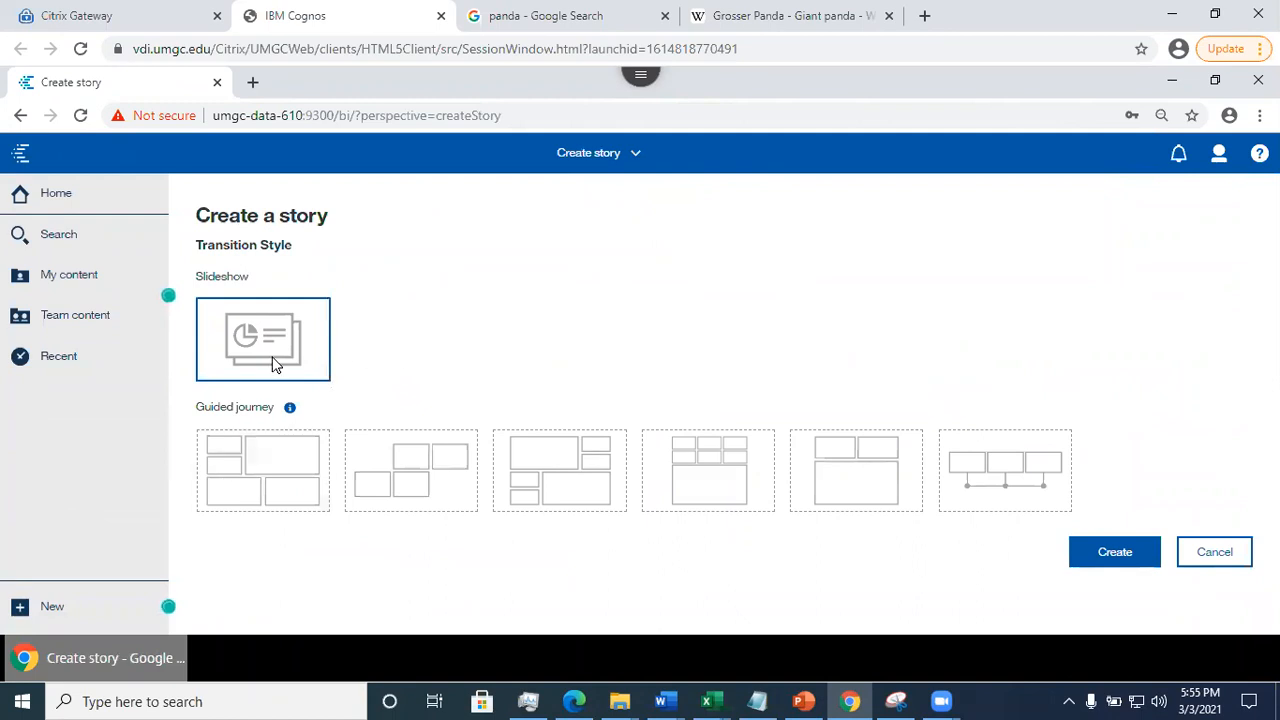
click(1109, 552)
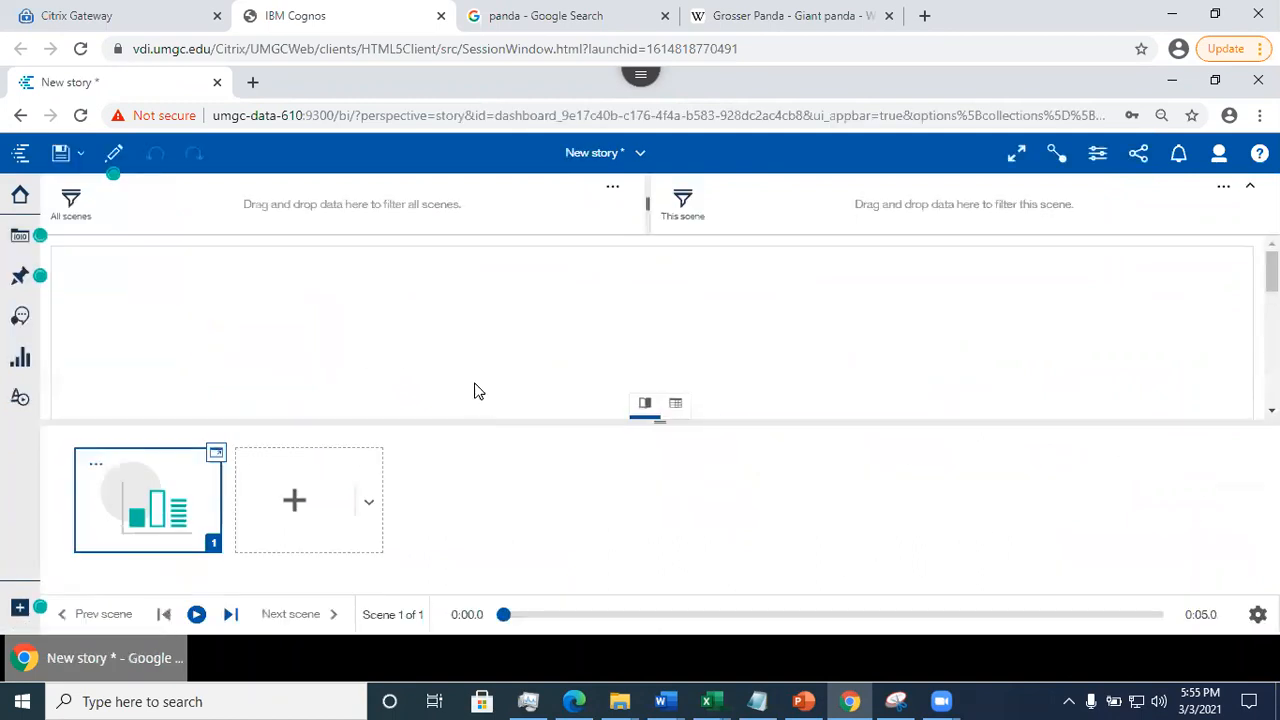
- Add the Claims and Weather data module from My content as the story's source, and add a second scene
click(21, 240)
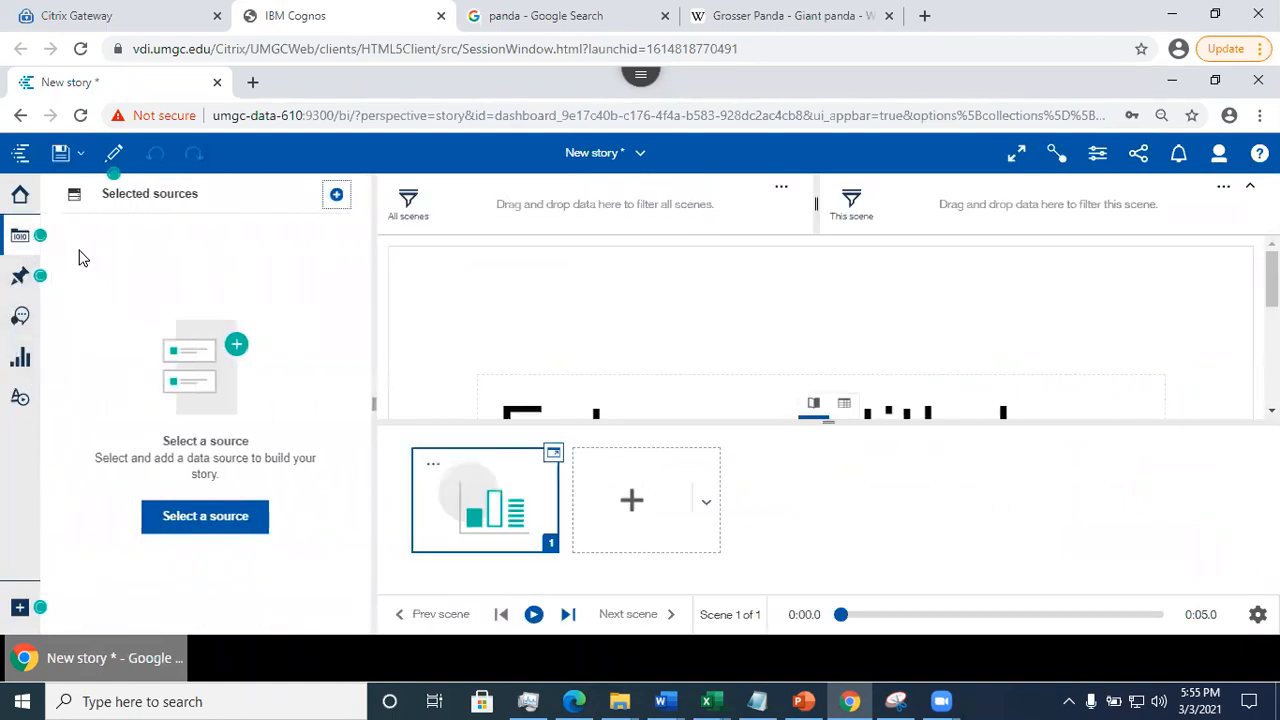
click(177, 516)
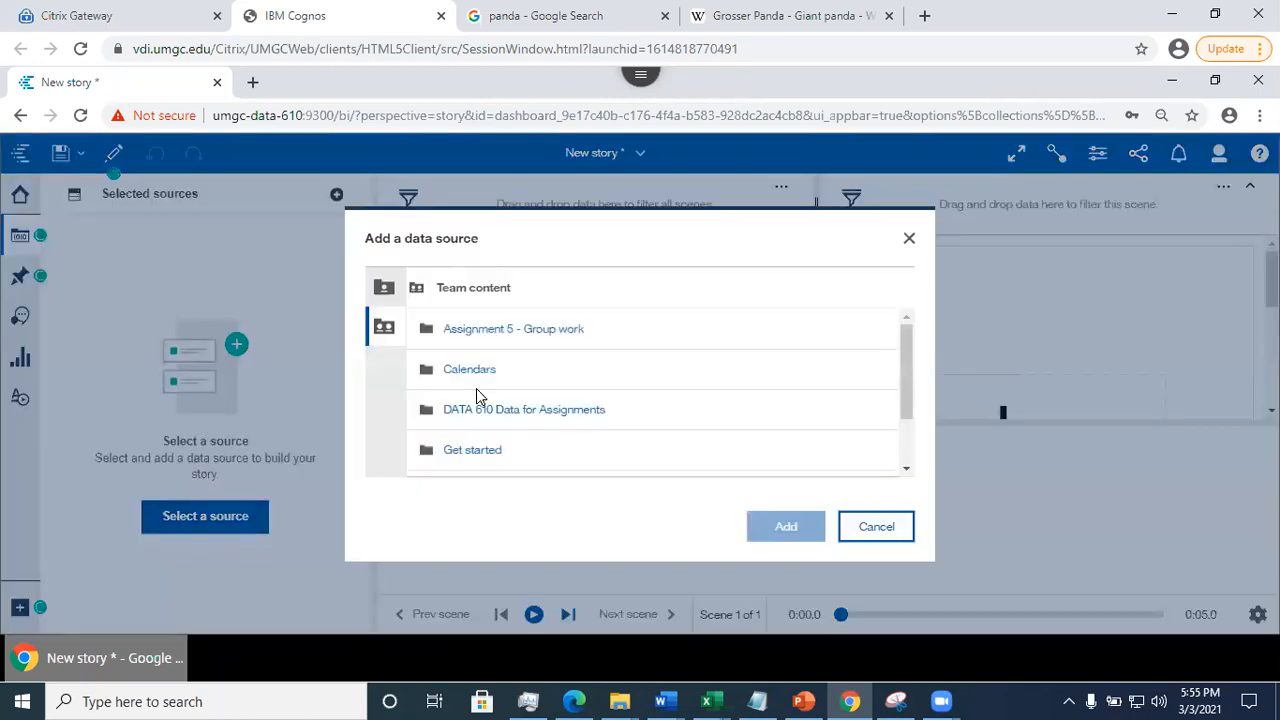
click(380, 289)
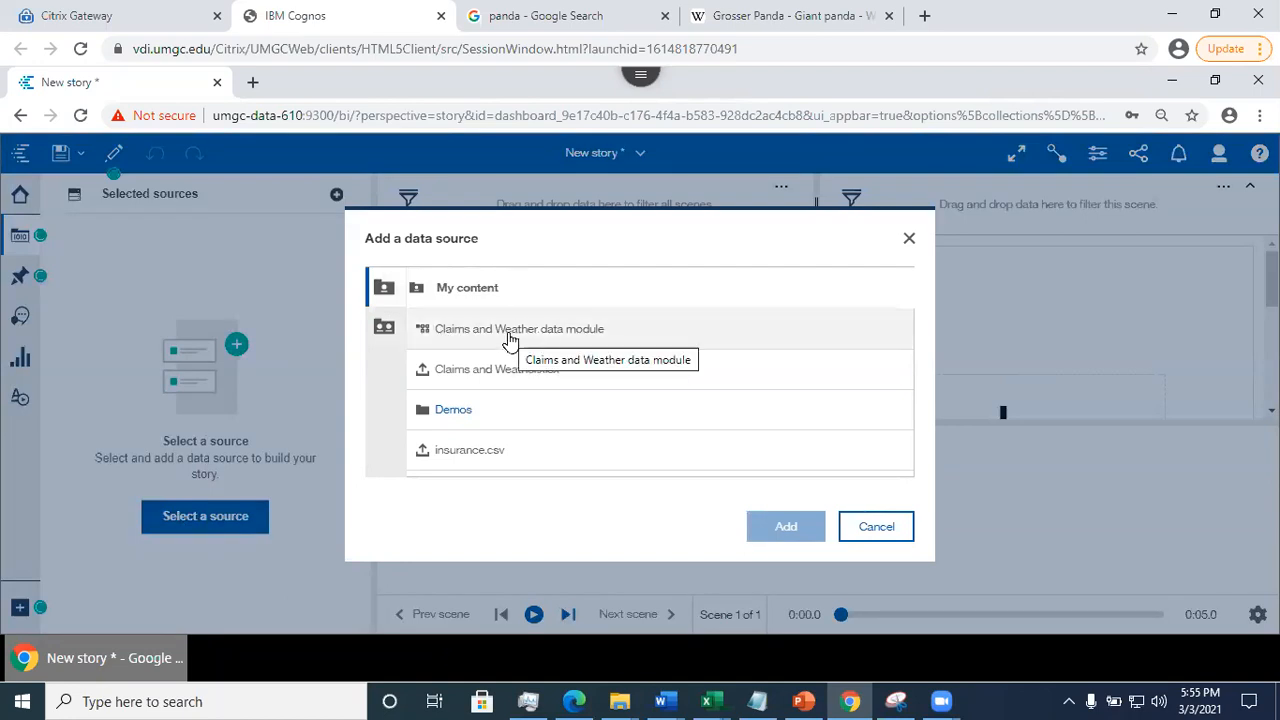
click(540, 342)
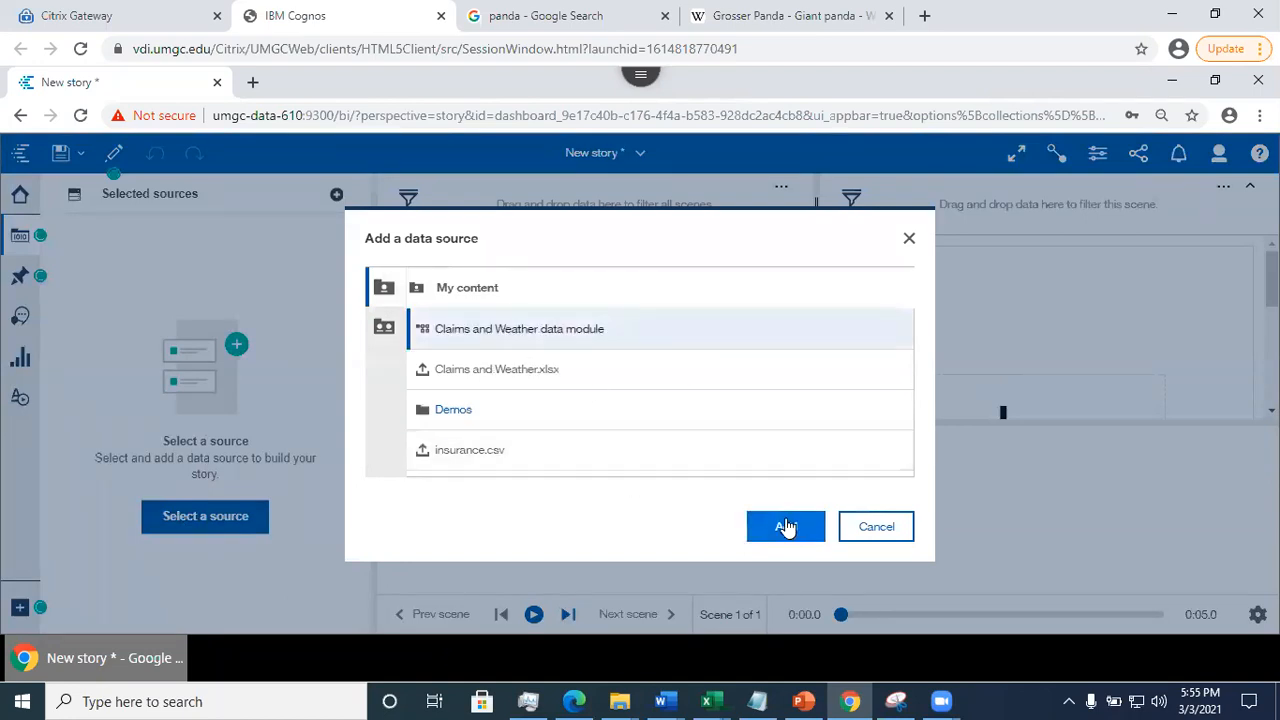
click(786, 524)
click(588, 462)
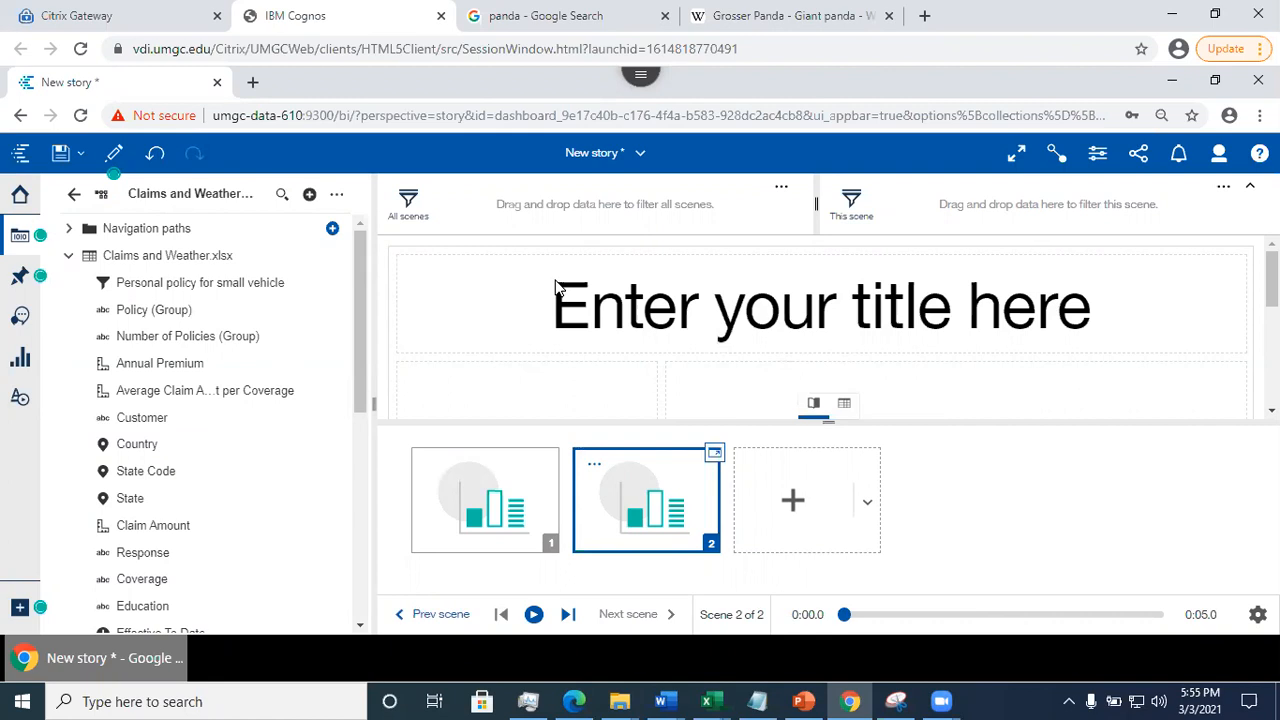
- Close the new story without saving it
click(630, 160)
click(752, 240)
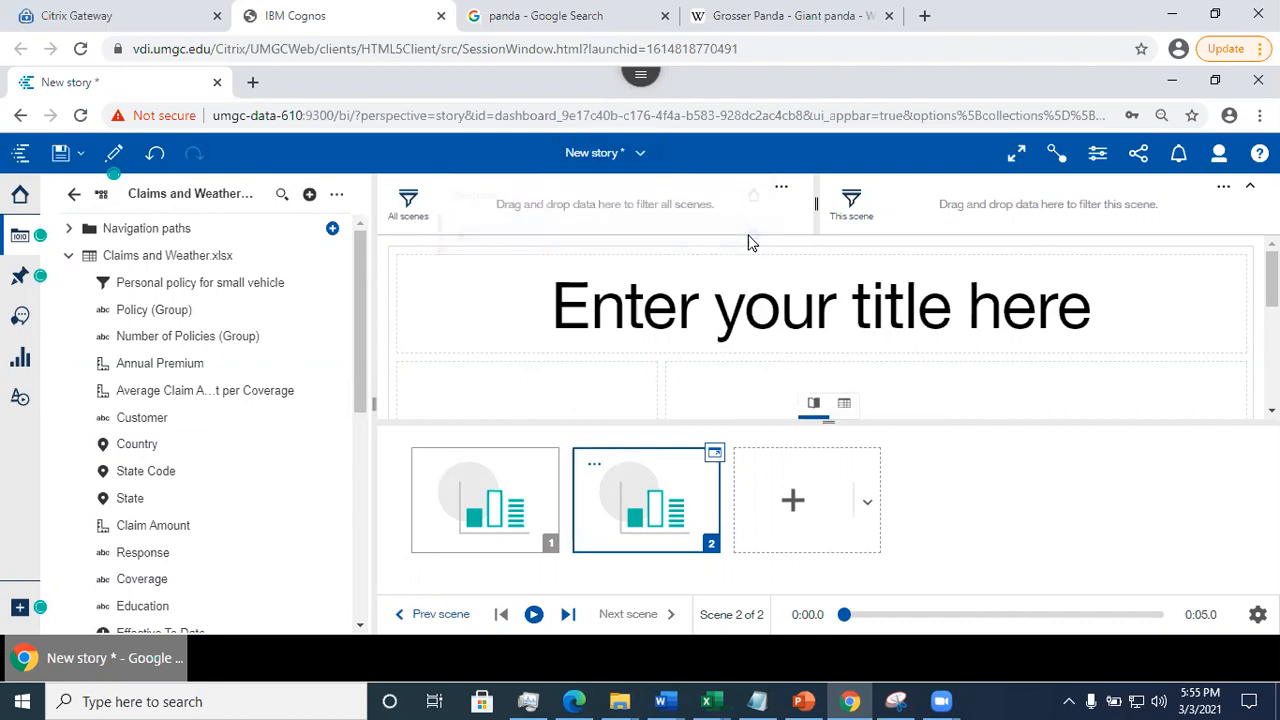
click(624, 430)
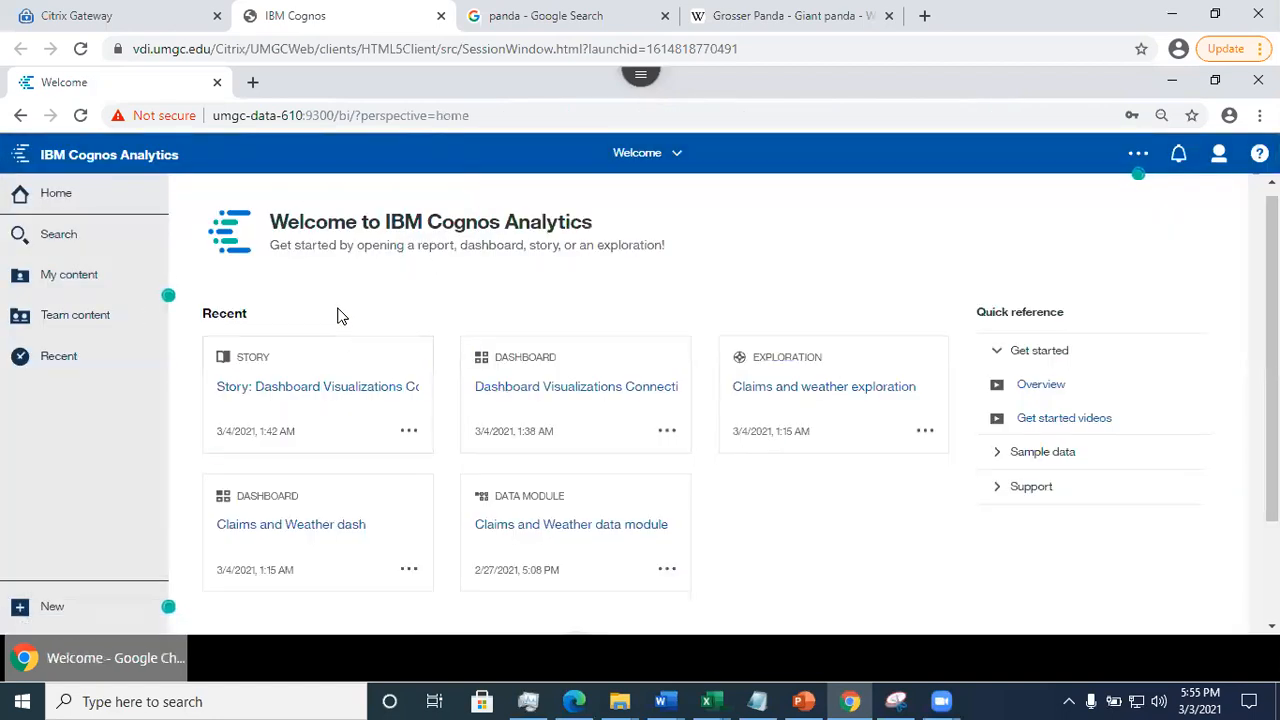
- Open the California website visits sample dashboard from the Samples > Dashboards folder in Team content
click(88, 320)
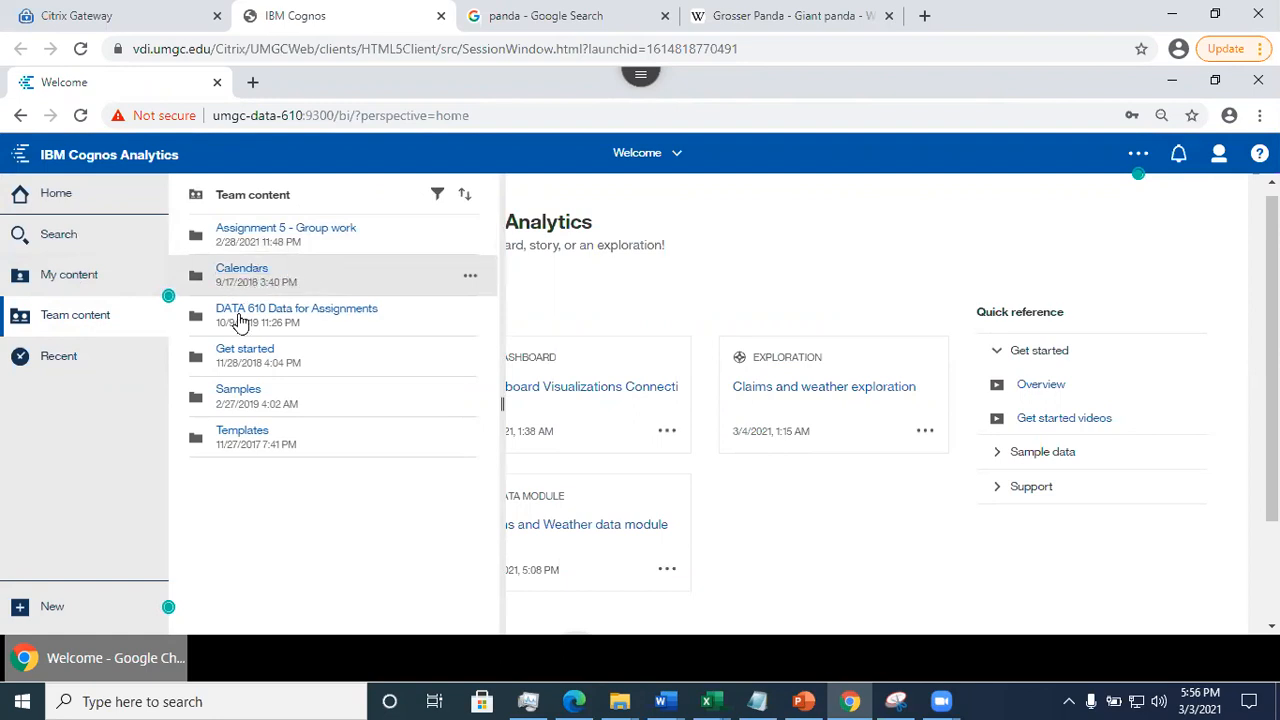
click(245, 395)
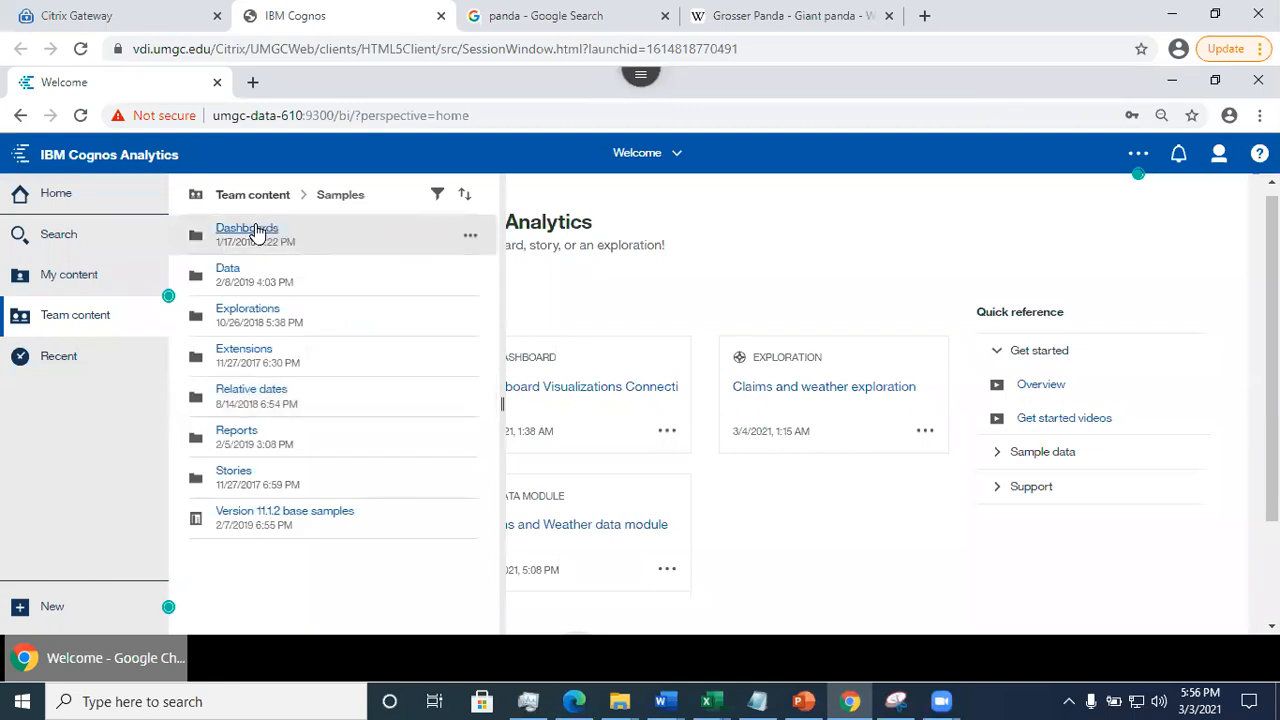
click(258, 231)
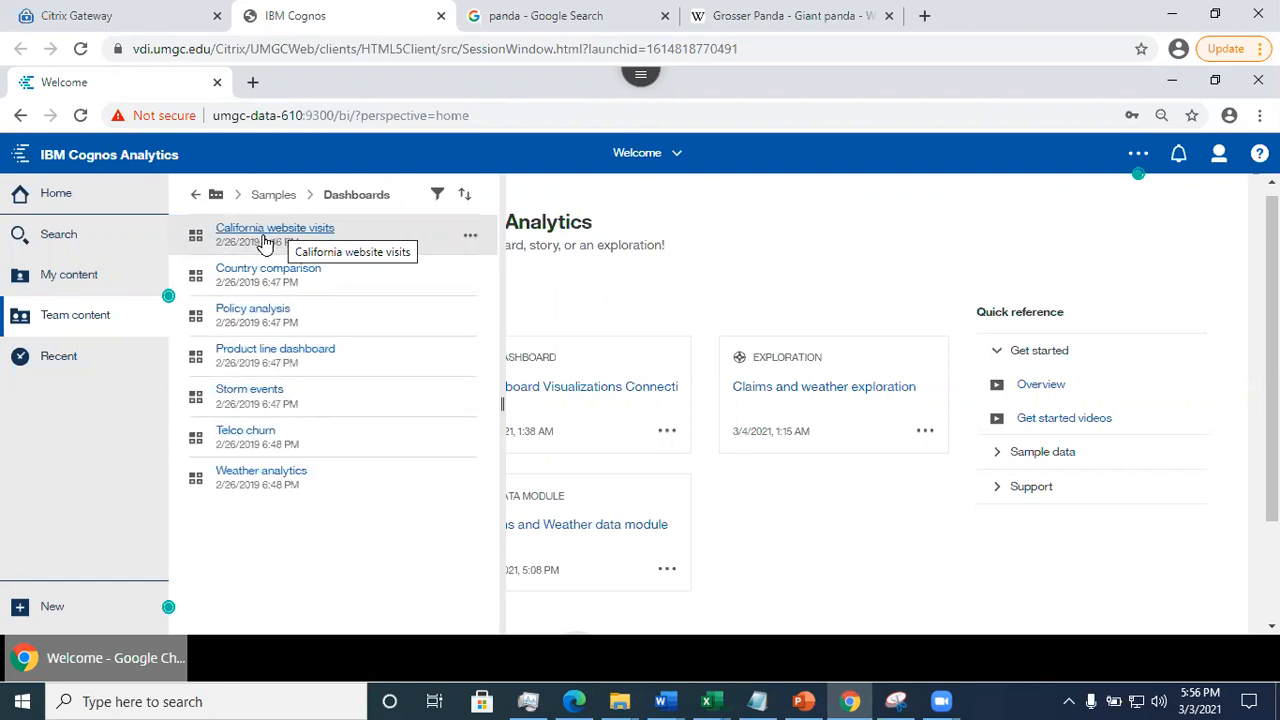
click(265, 232)
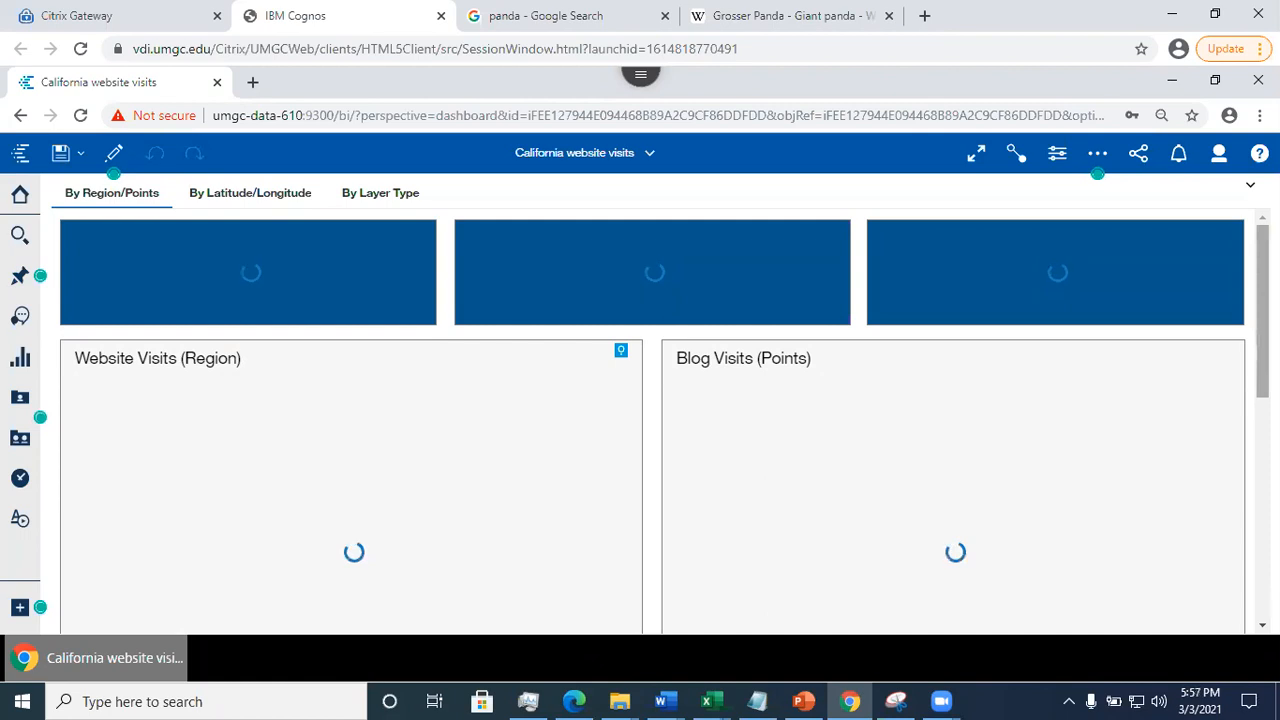
- Examine the summary figures and maps in the By Region/Points view through Top 100 Page Visits, and close the California website visits dashboard
scroll(653, 420, down, 3)
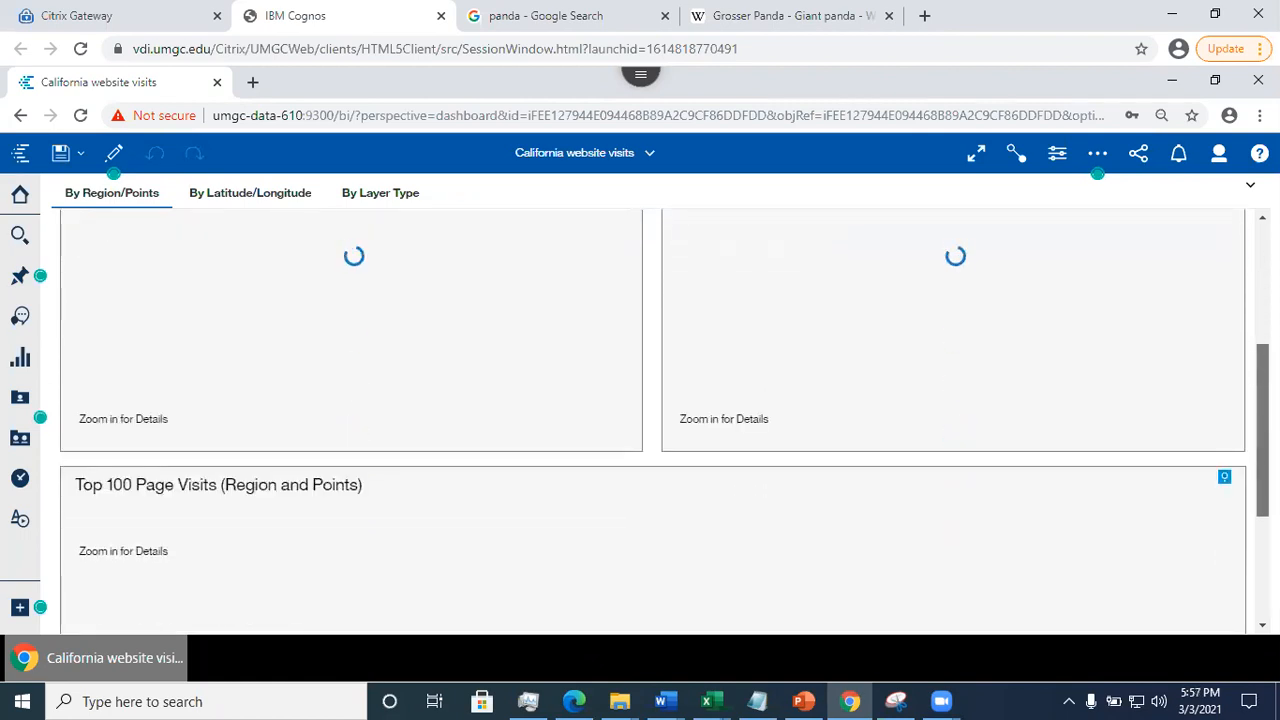
scroll(653, 420, down, 3)
scroll(653, 420, up, 5)
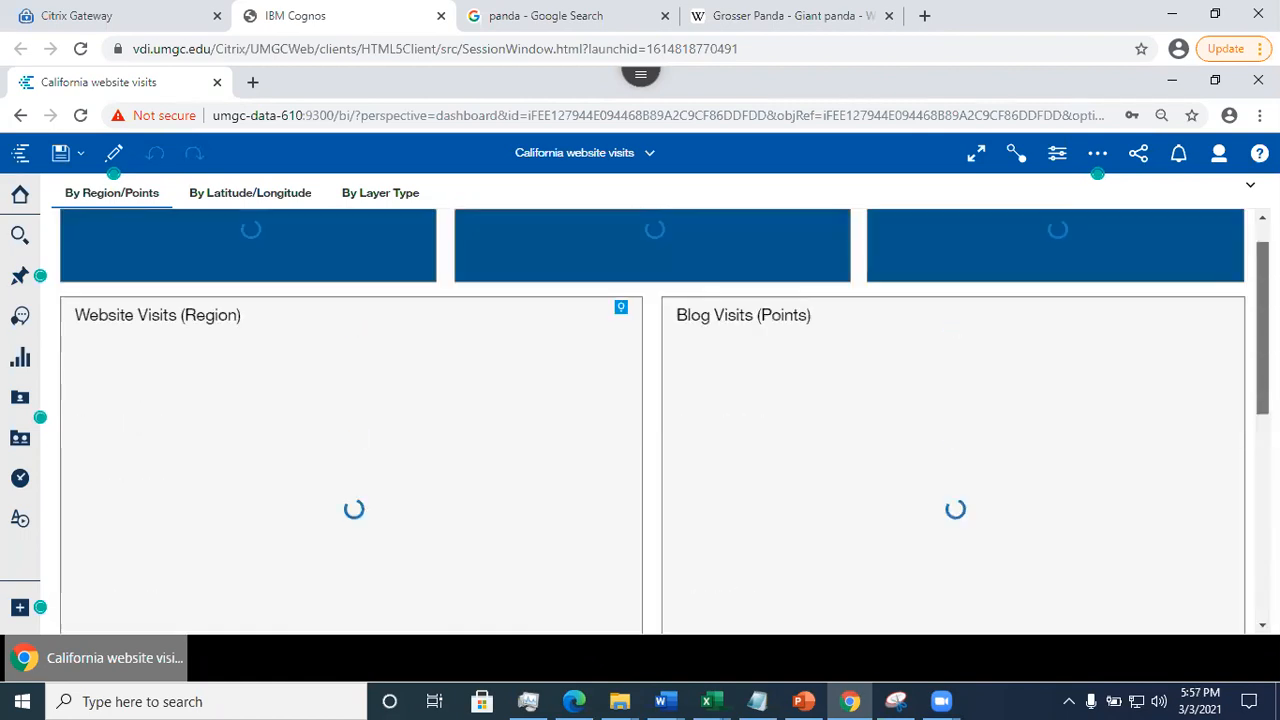
scroll(653, 420, up, 1)
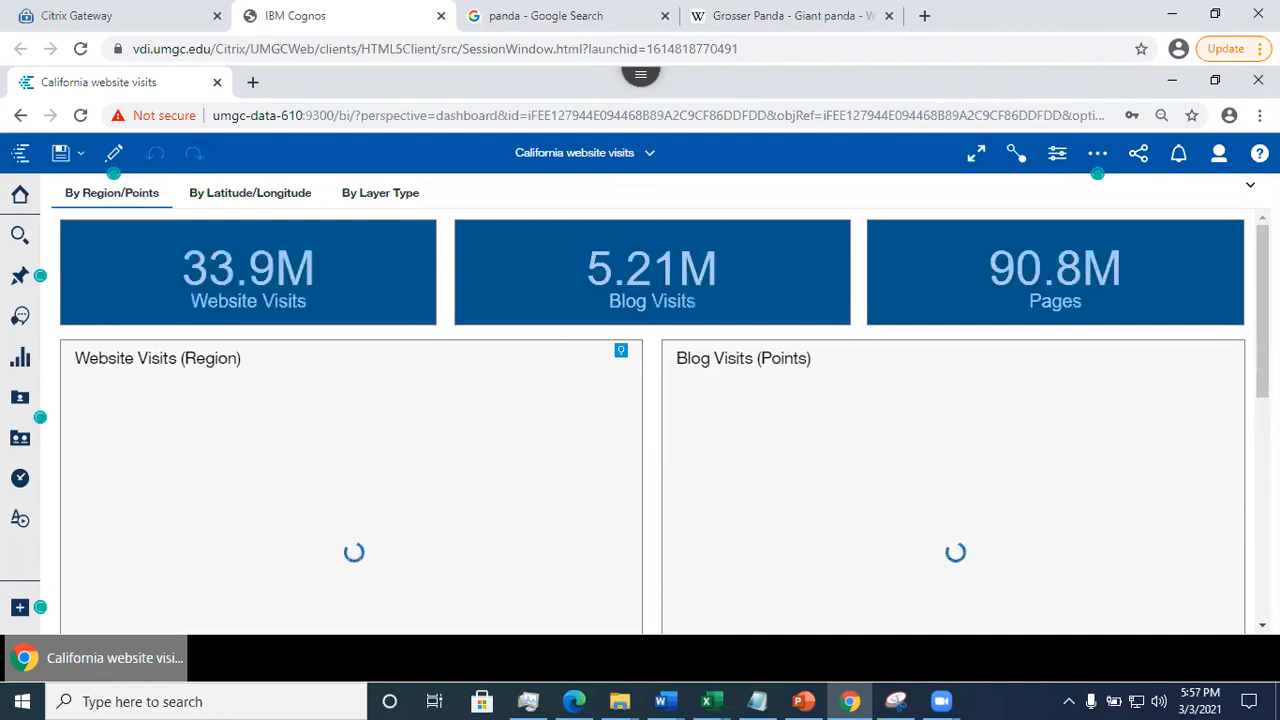
scroll(653, 420, down, 3)
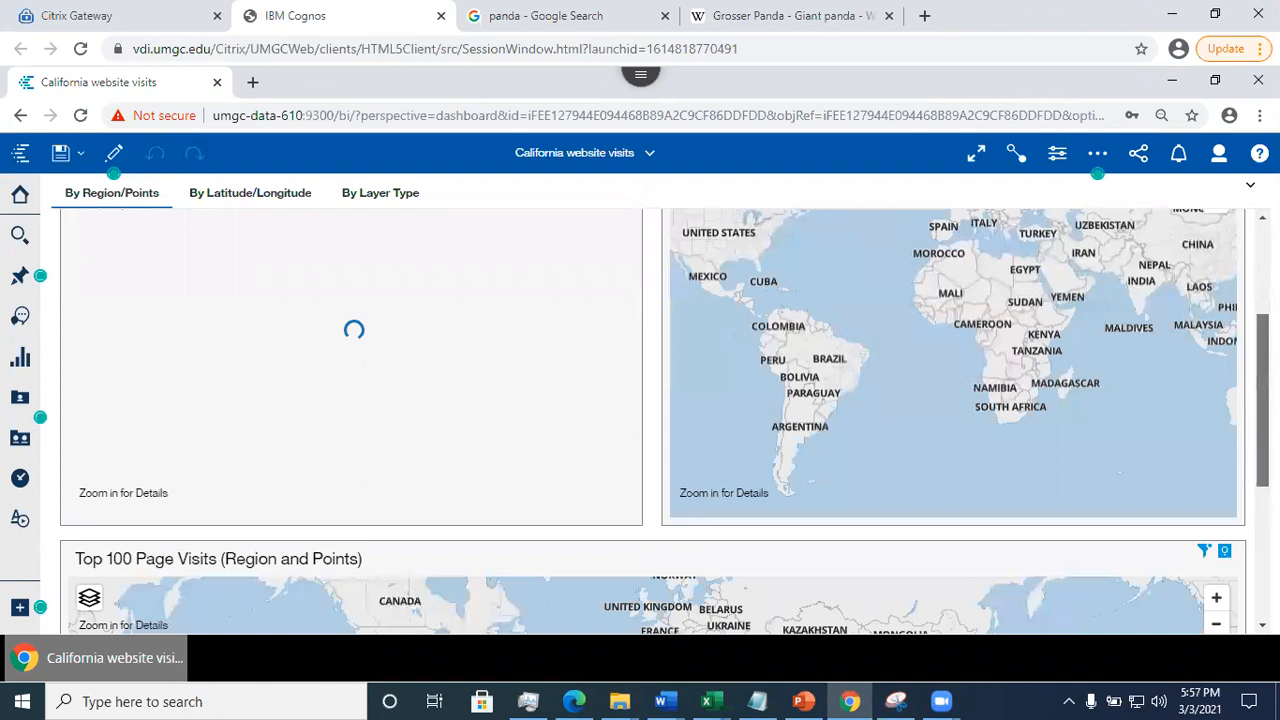
scroll(653, 420, down, 4)
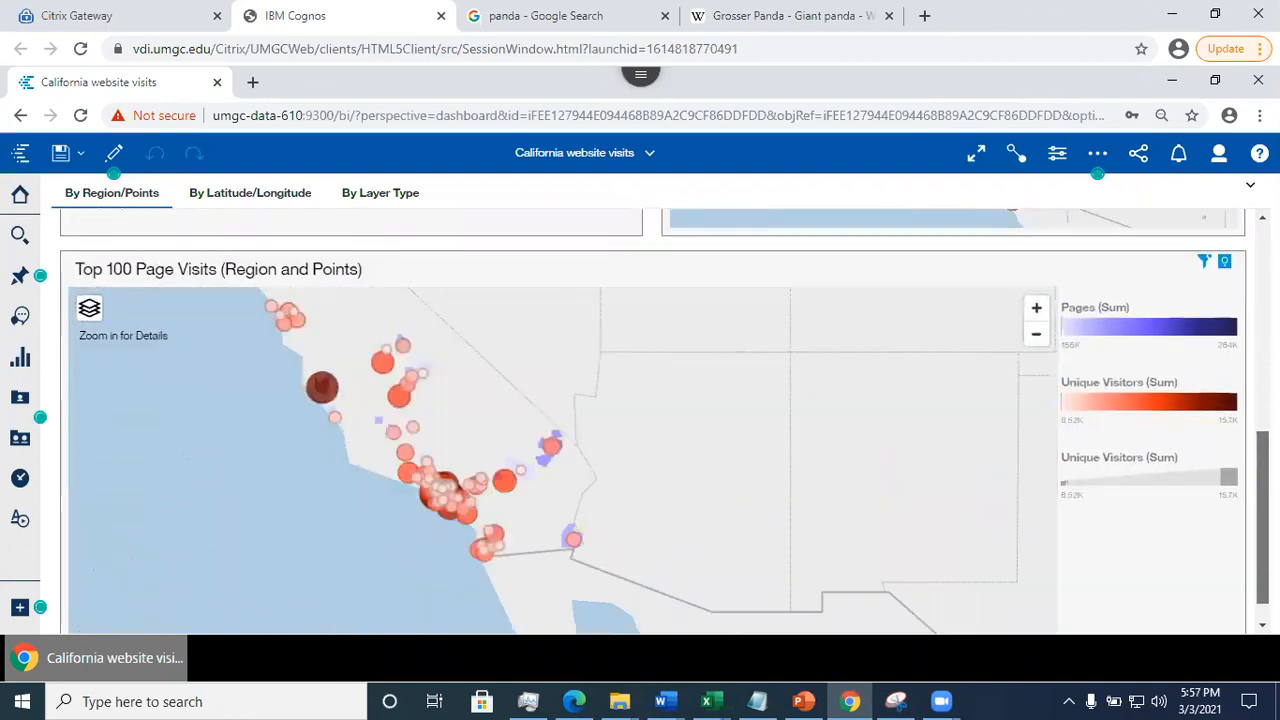
scroll(653, 420, up, 7)
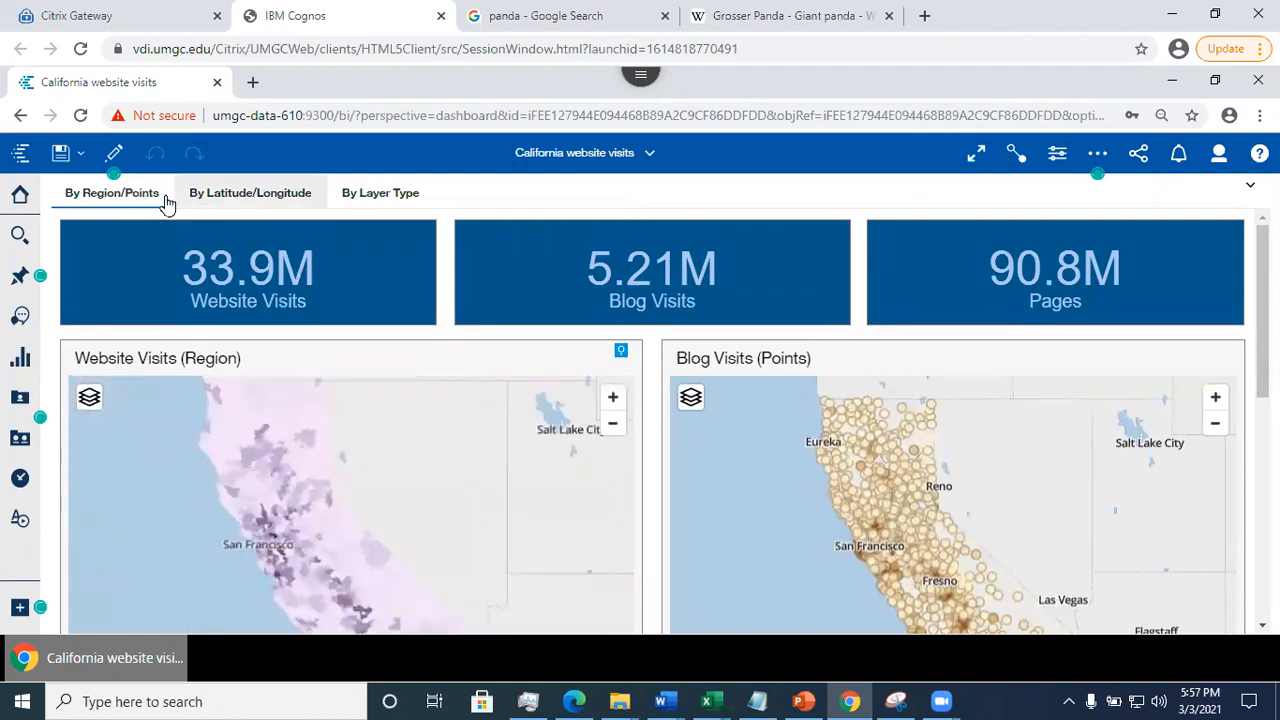
click(650, 155)
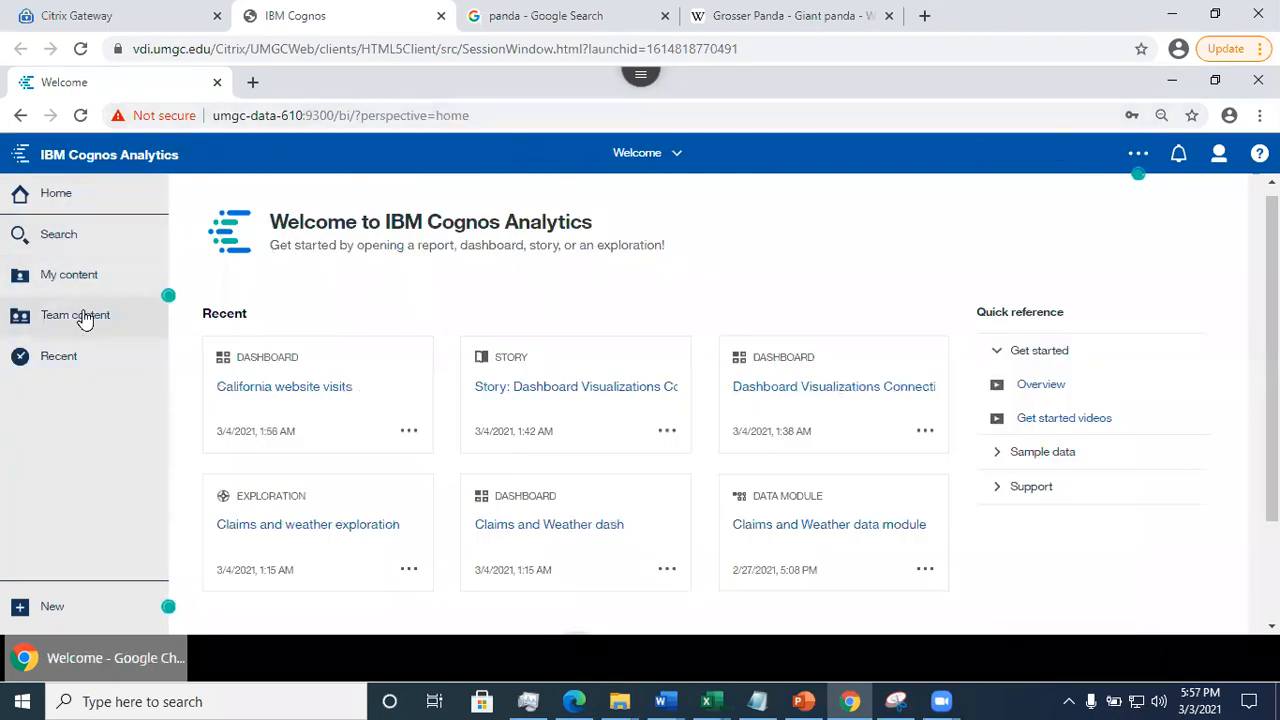
- Browse the sample stories in Team content's Samples > Stories folder and return to the Samples folder
click(85, 316)
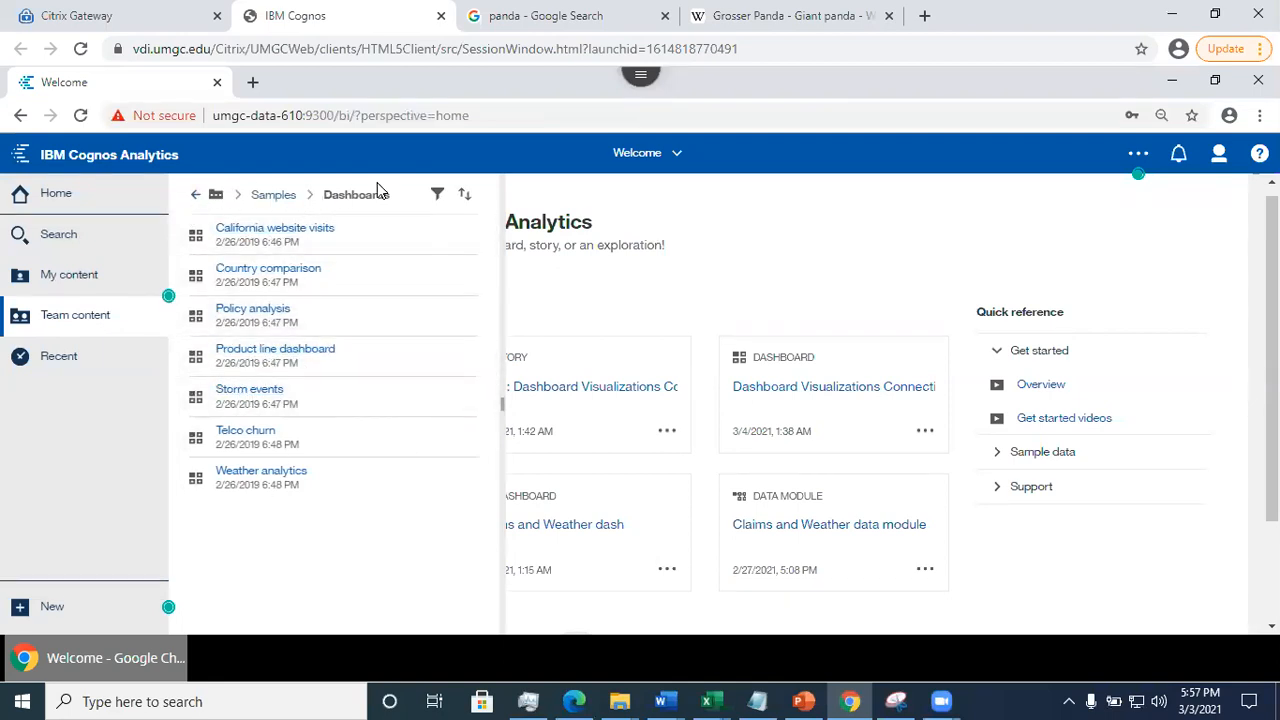
click(276, 197)
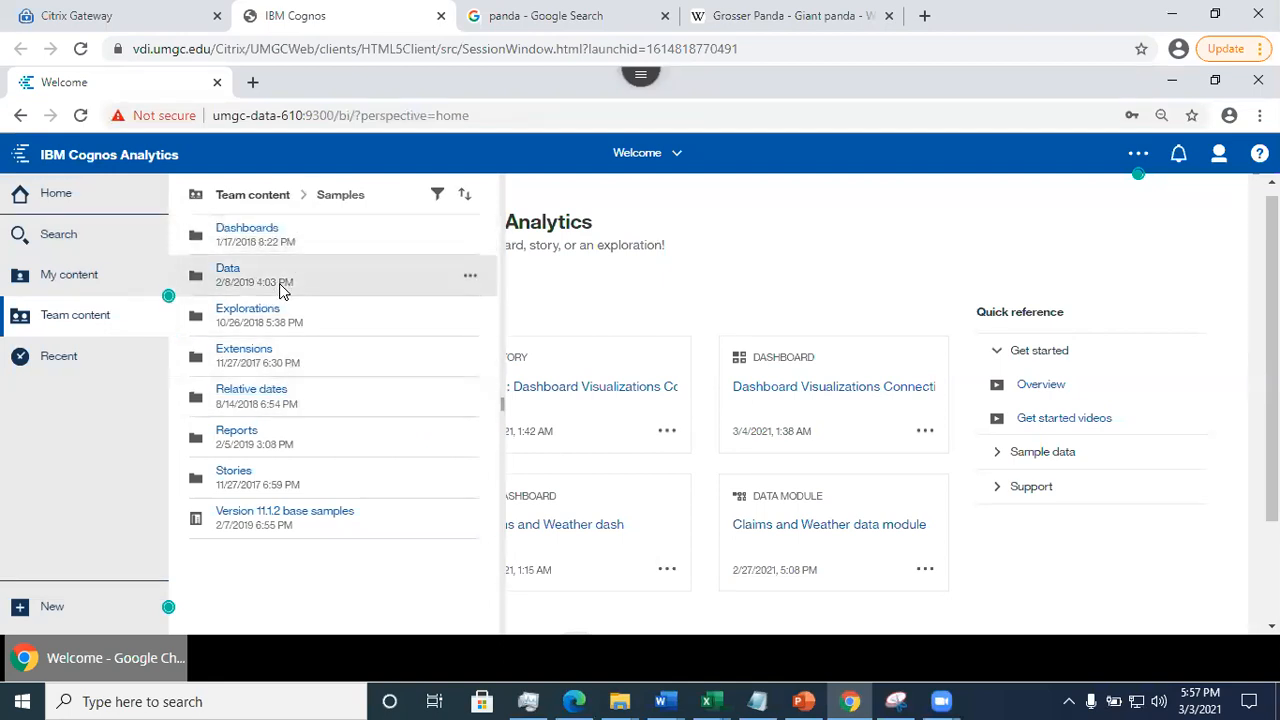
click(232, 474)
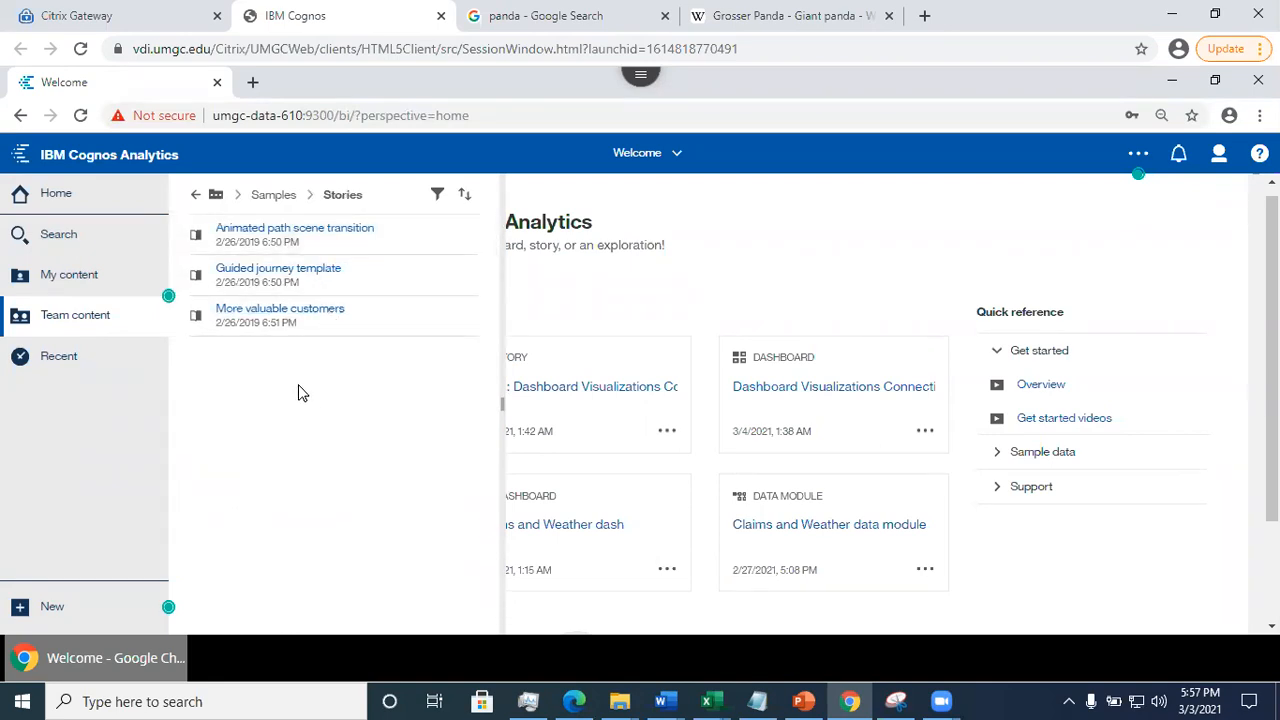
click(196, 196)
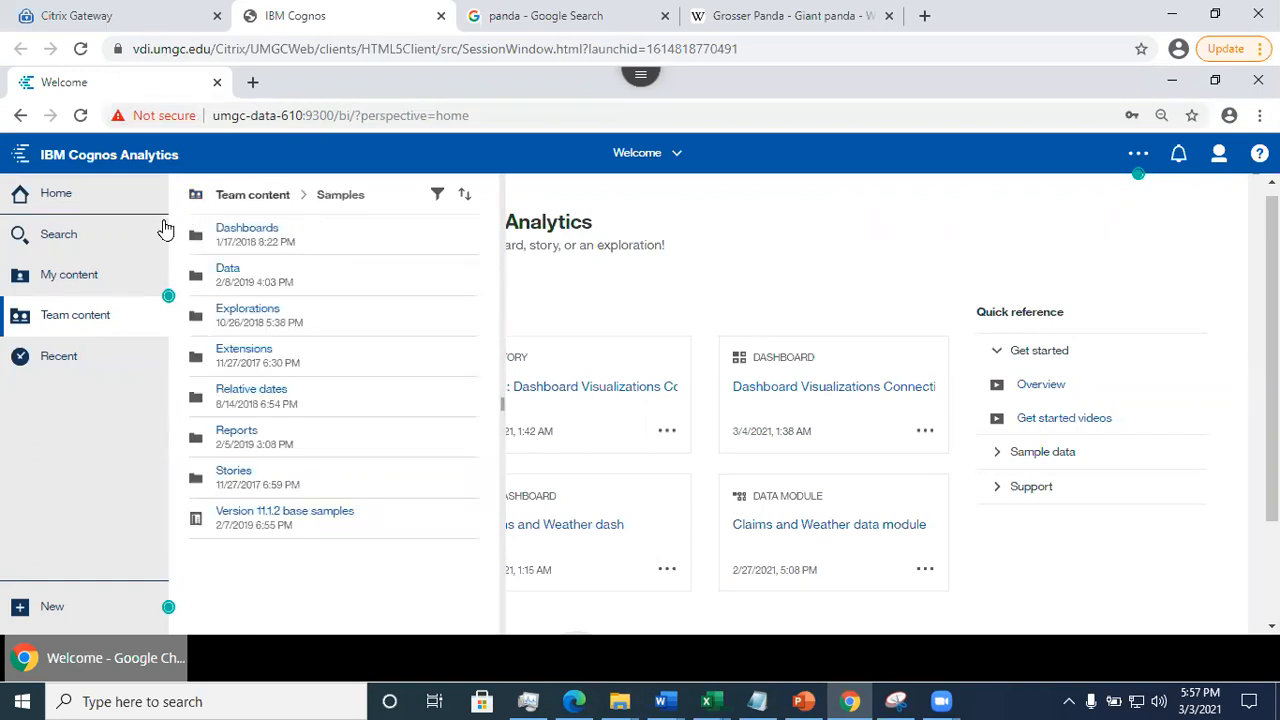
- Review the Assignment 5 datasets in Team content's DATA 610 Data for Assignments folder and go back up one level
click(232, 196)
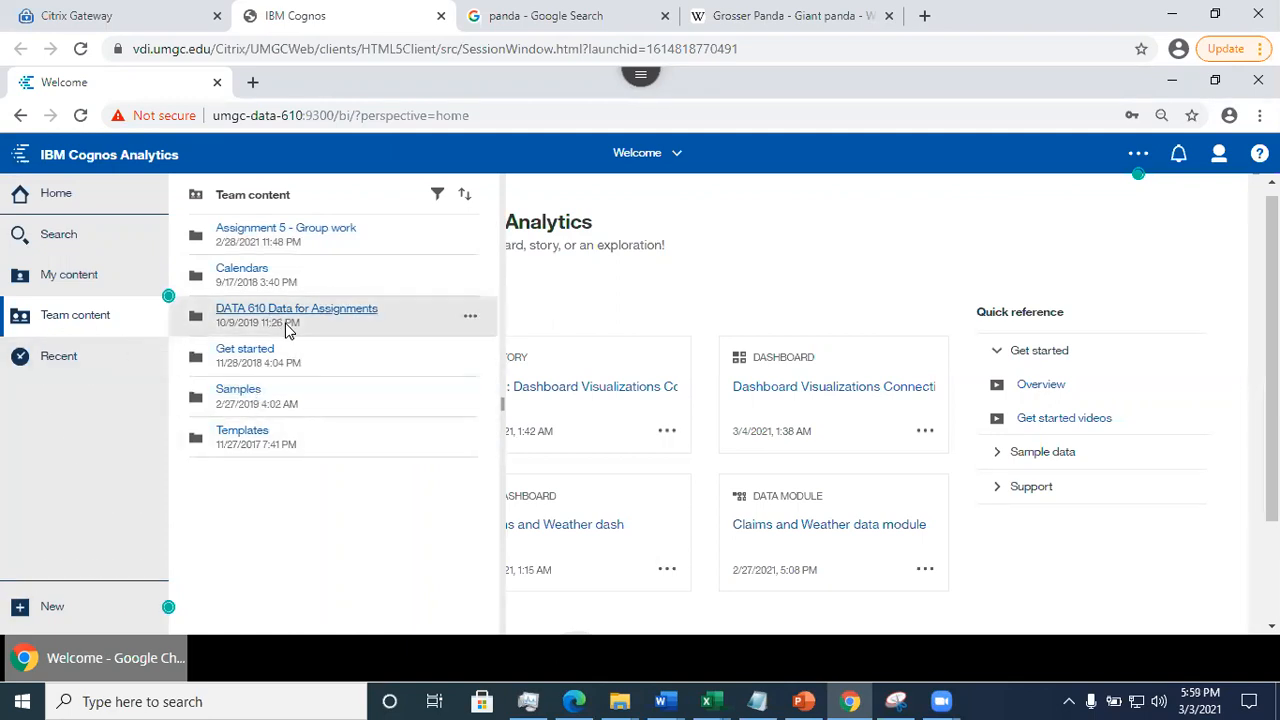
click(352, 314)
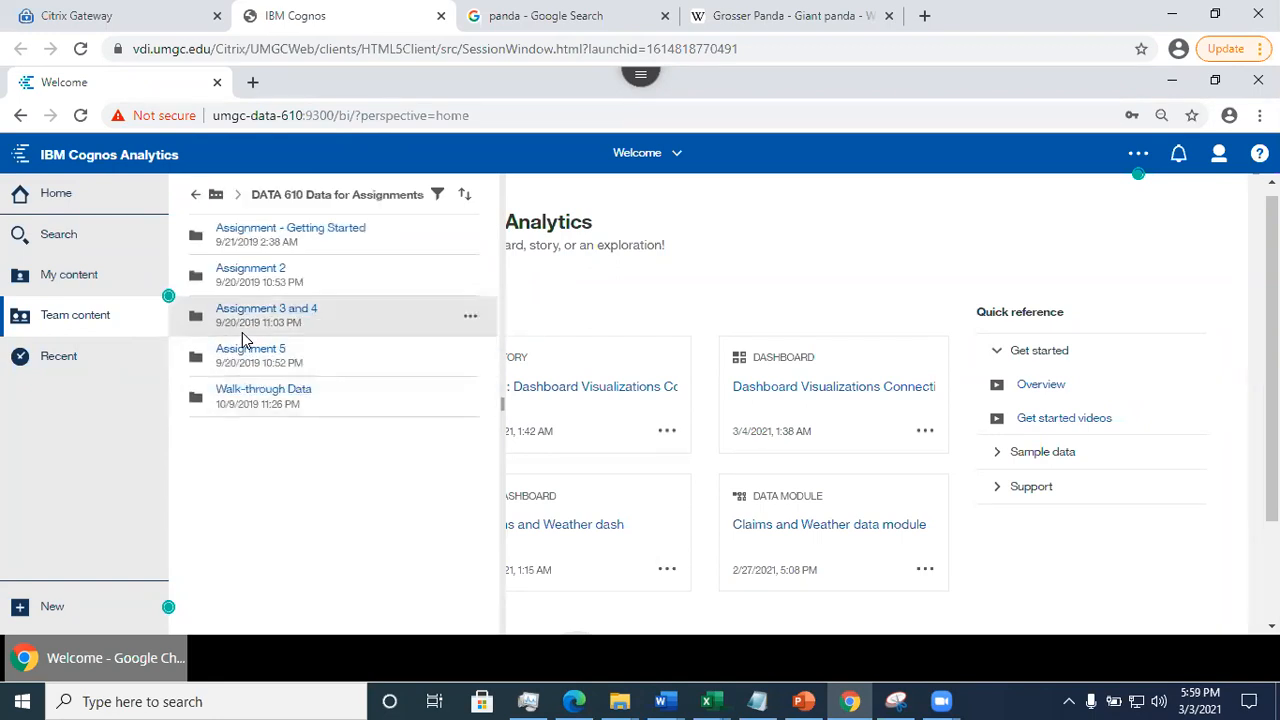
click(243, 356)
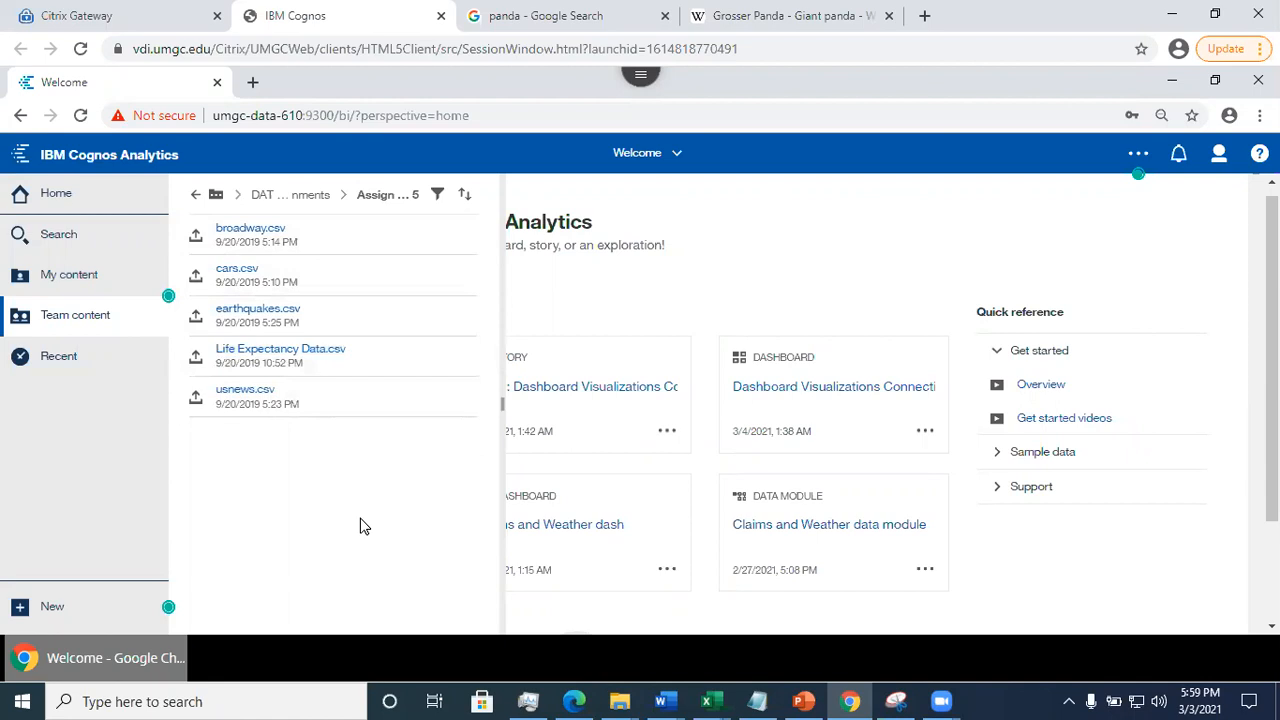
click(195, 196)
- Switch to the PowerPoint presentation and display slide 26 on Assignment 5 group work
click(806, 700)
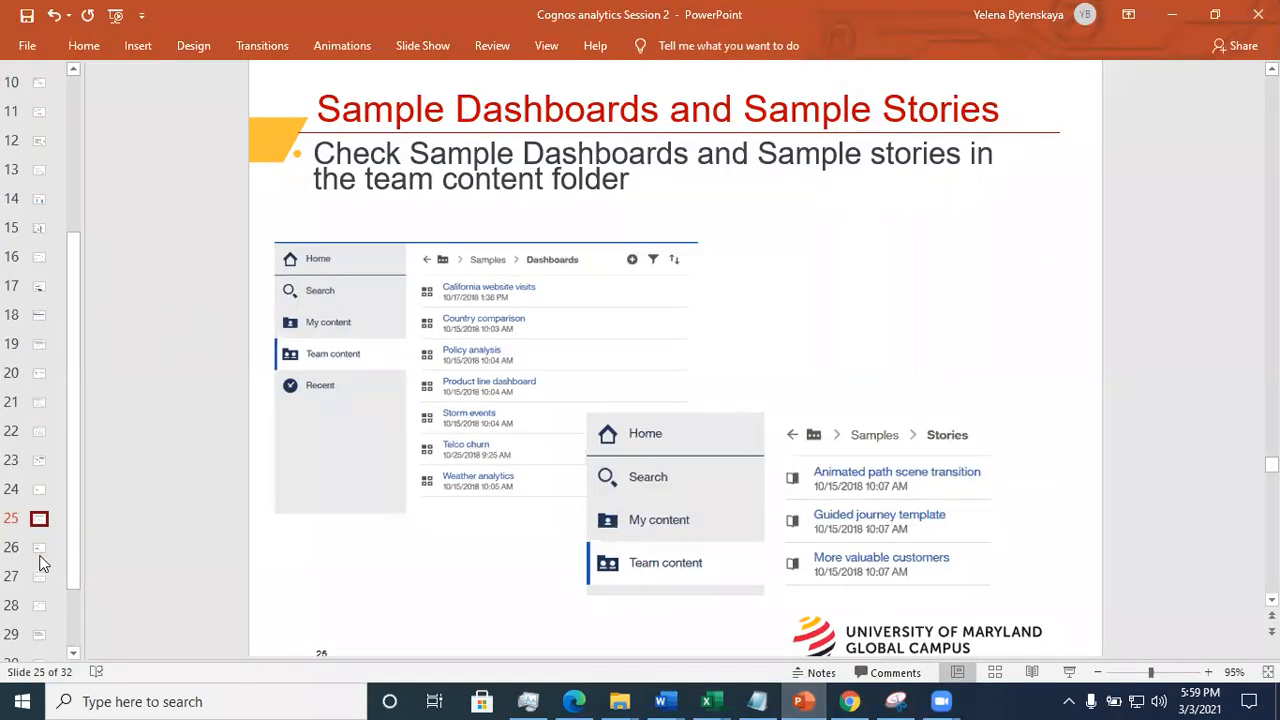
click(40, 556)
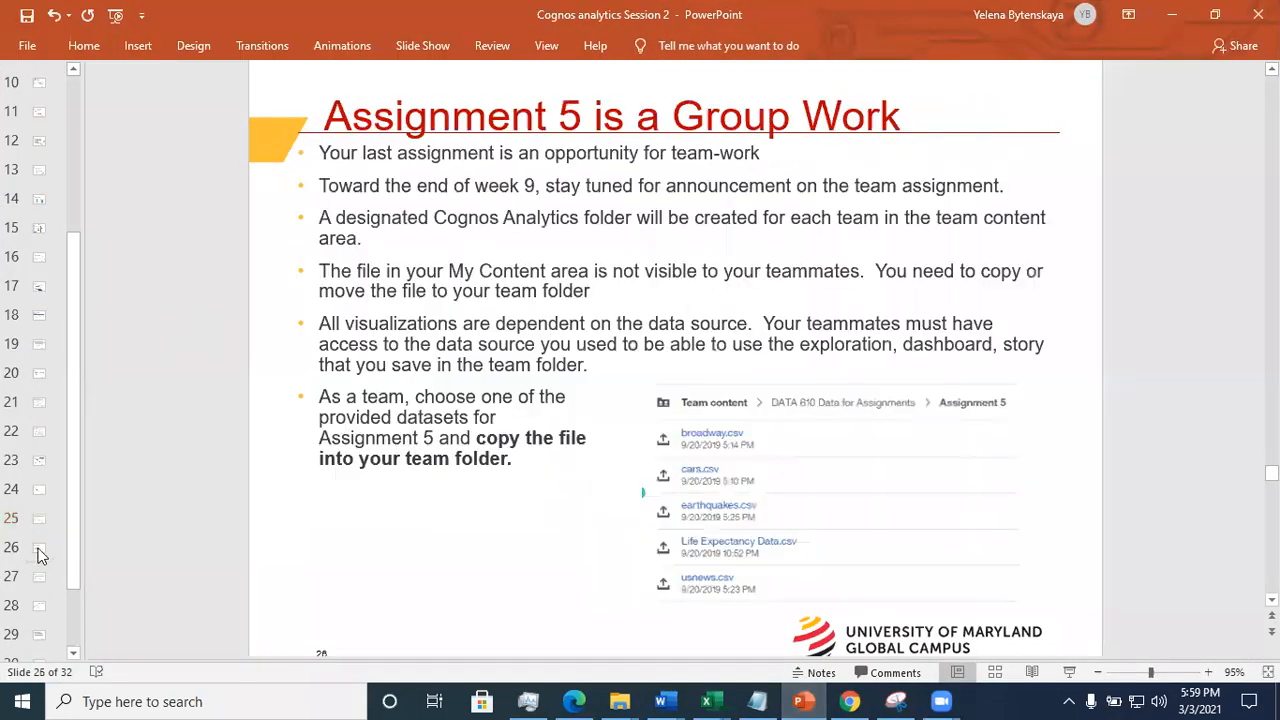
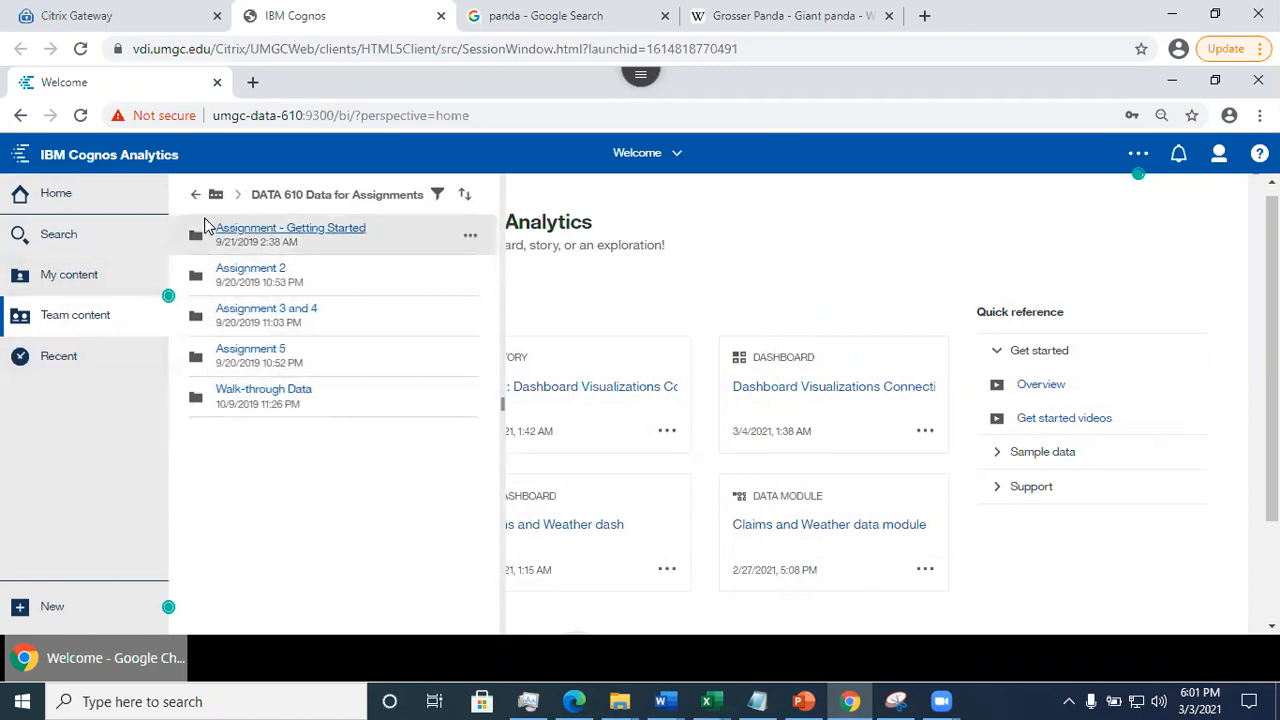
- Look through Team content's Assignment 5 - Group work > Spring 2021 > Session 9040 - Team 1 folder and return to the Team content root
click(196, 196)
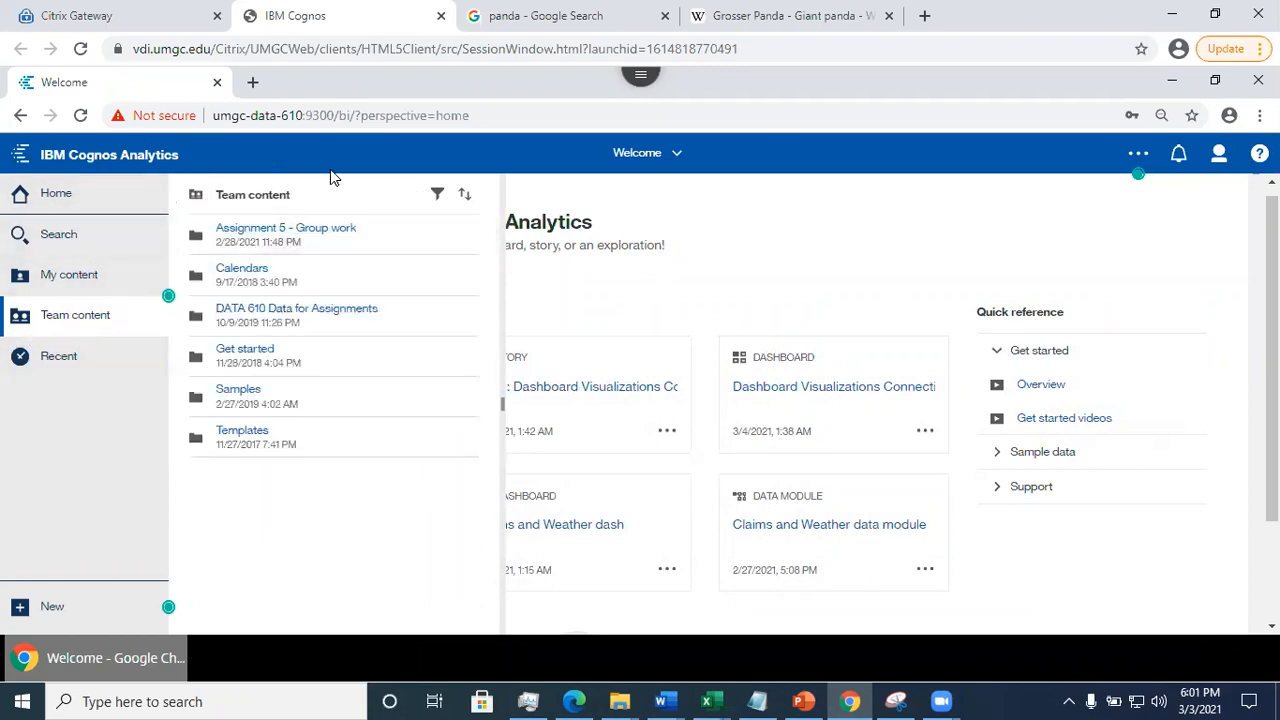
click(52, 316)
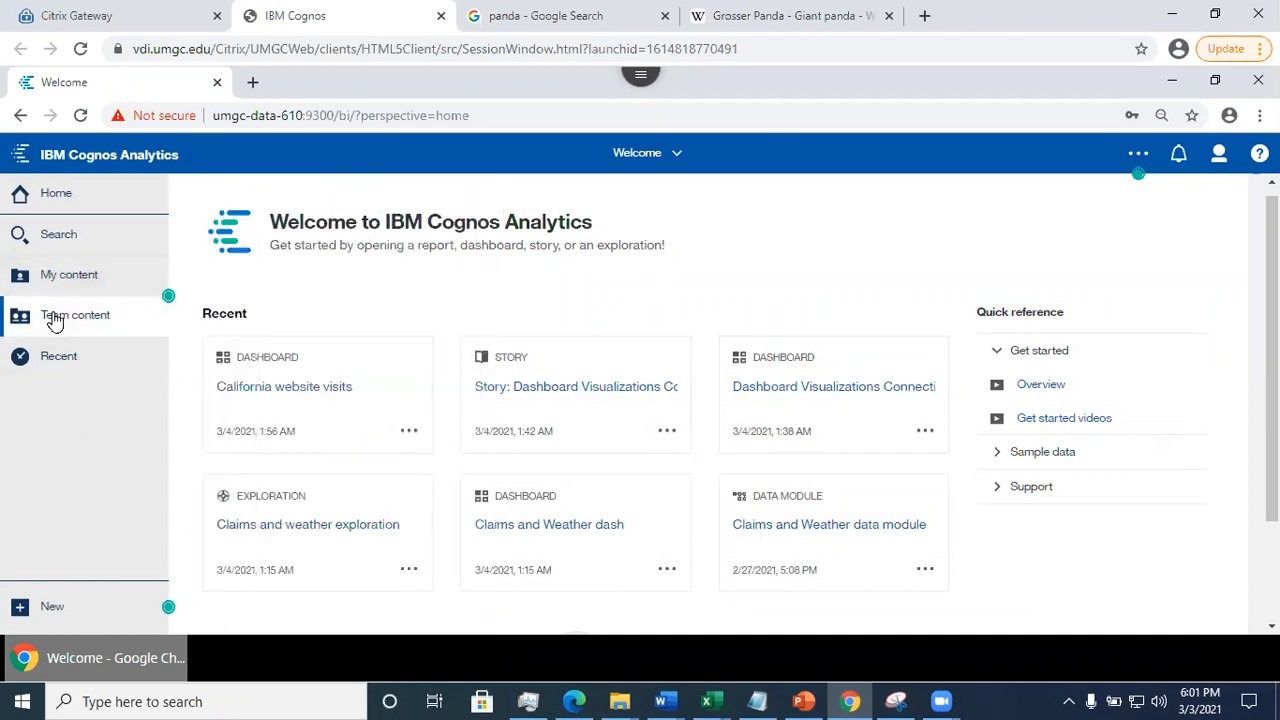
click(52, 318)
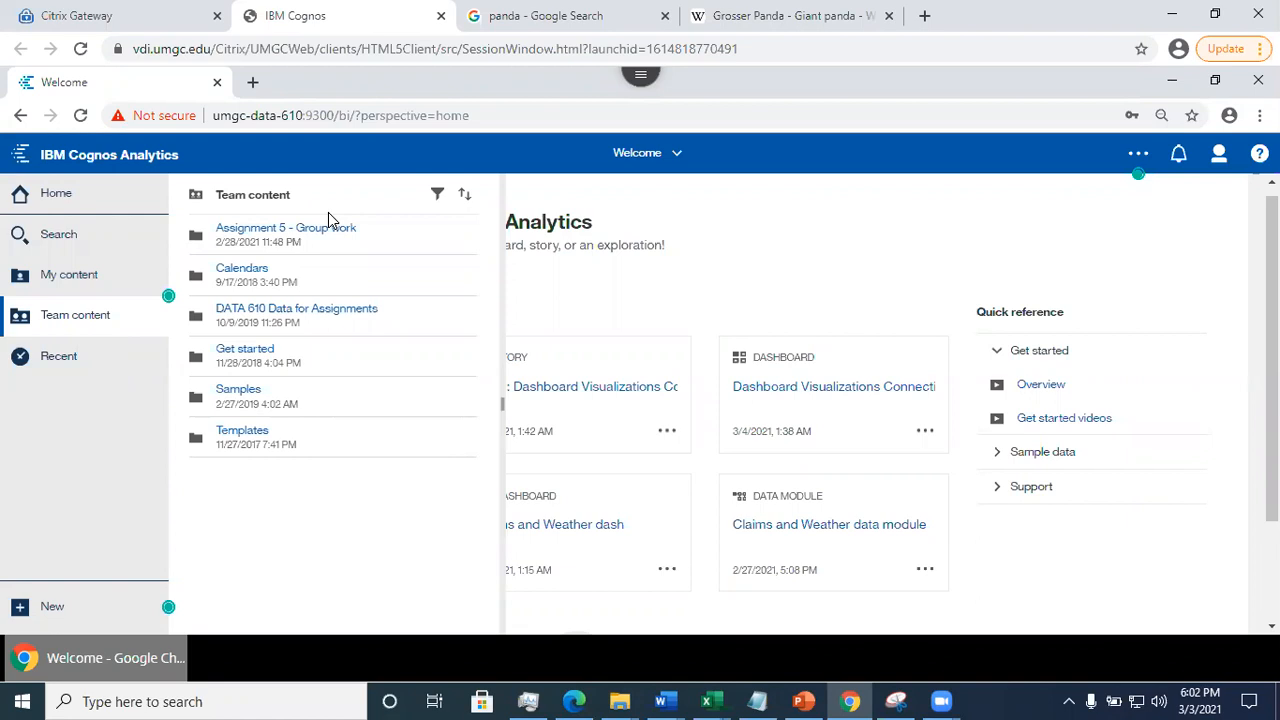
click(272, 230)
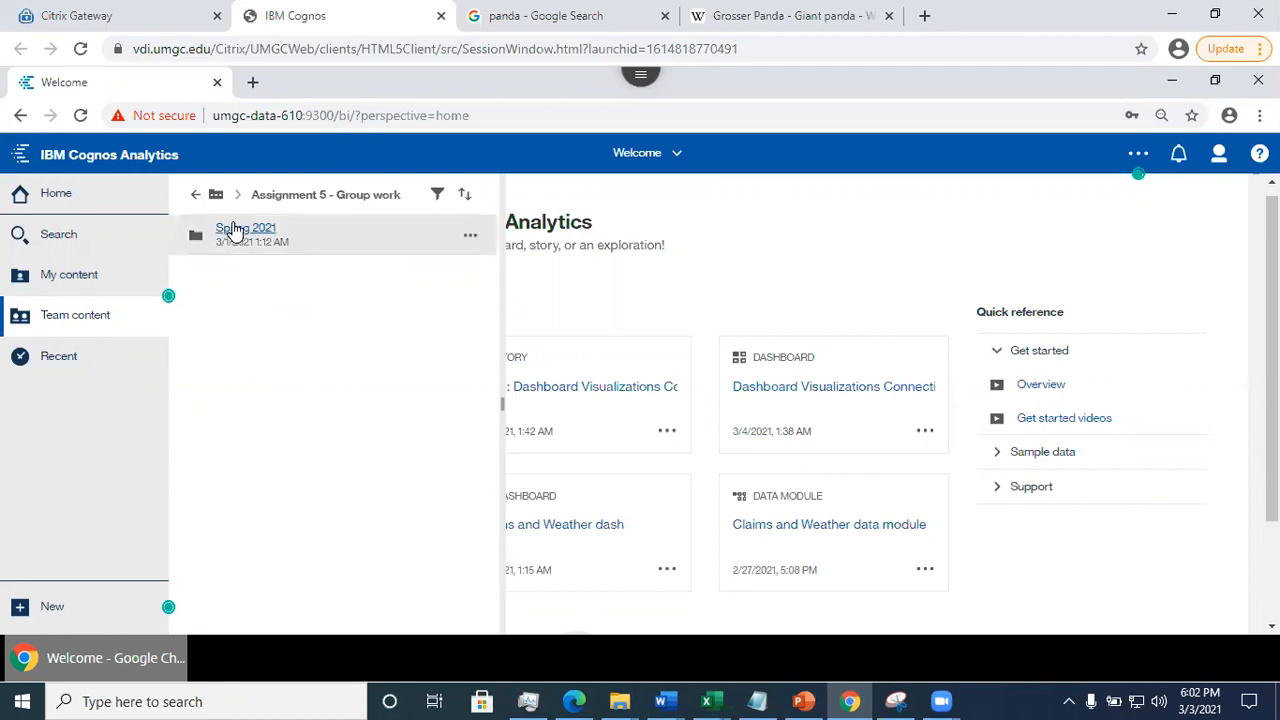
click(240, 230)
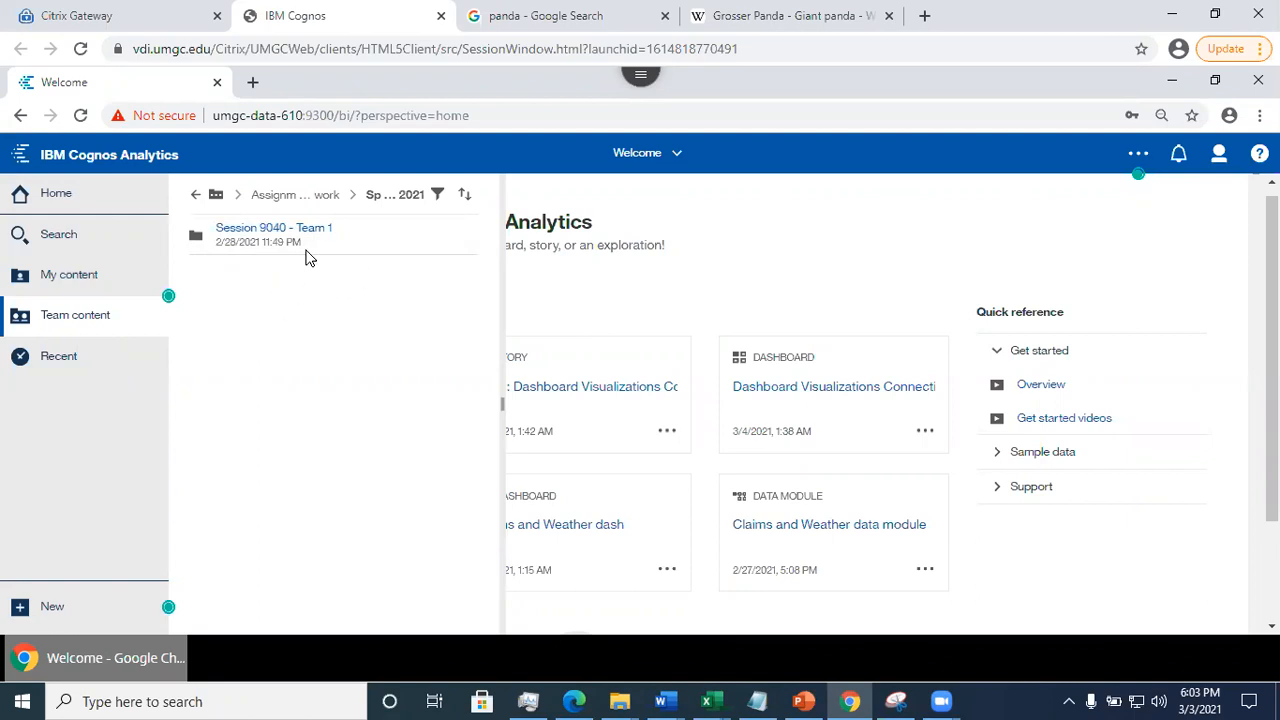
click(257, 236)
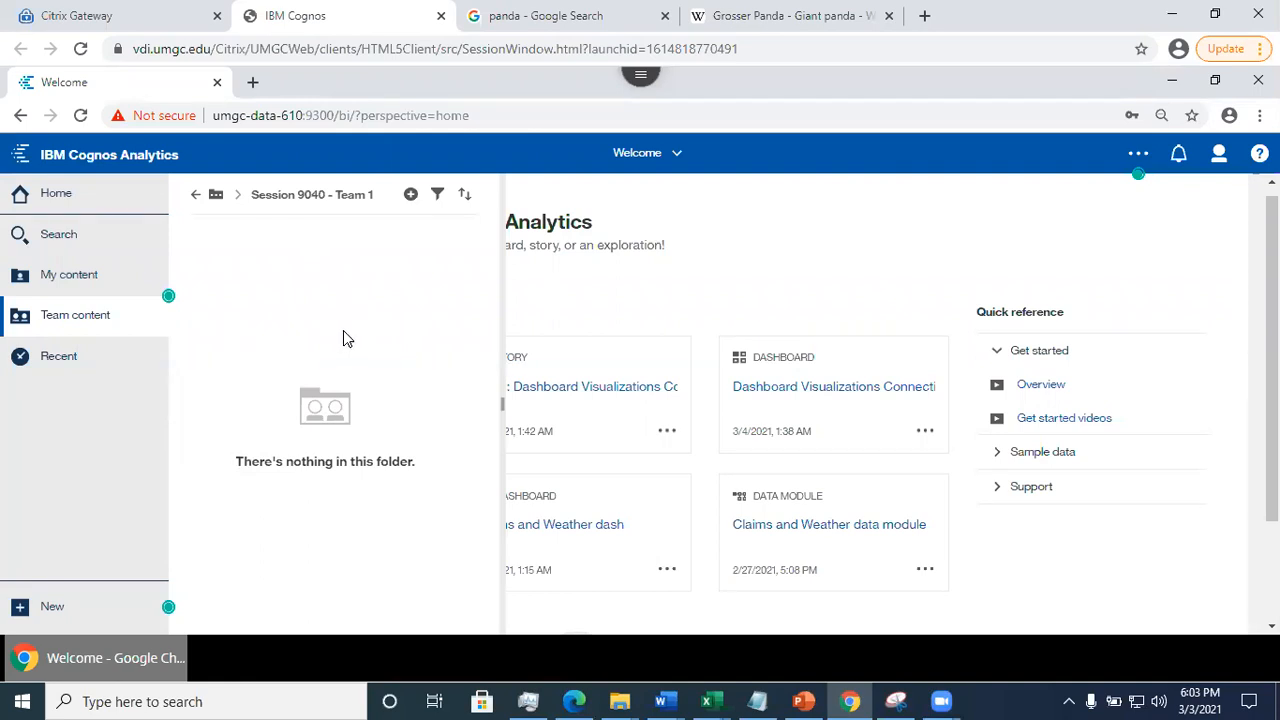
click(196, 200)
click(195, 200)
click(196, 201)
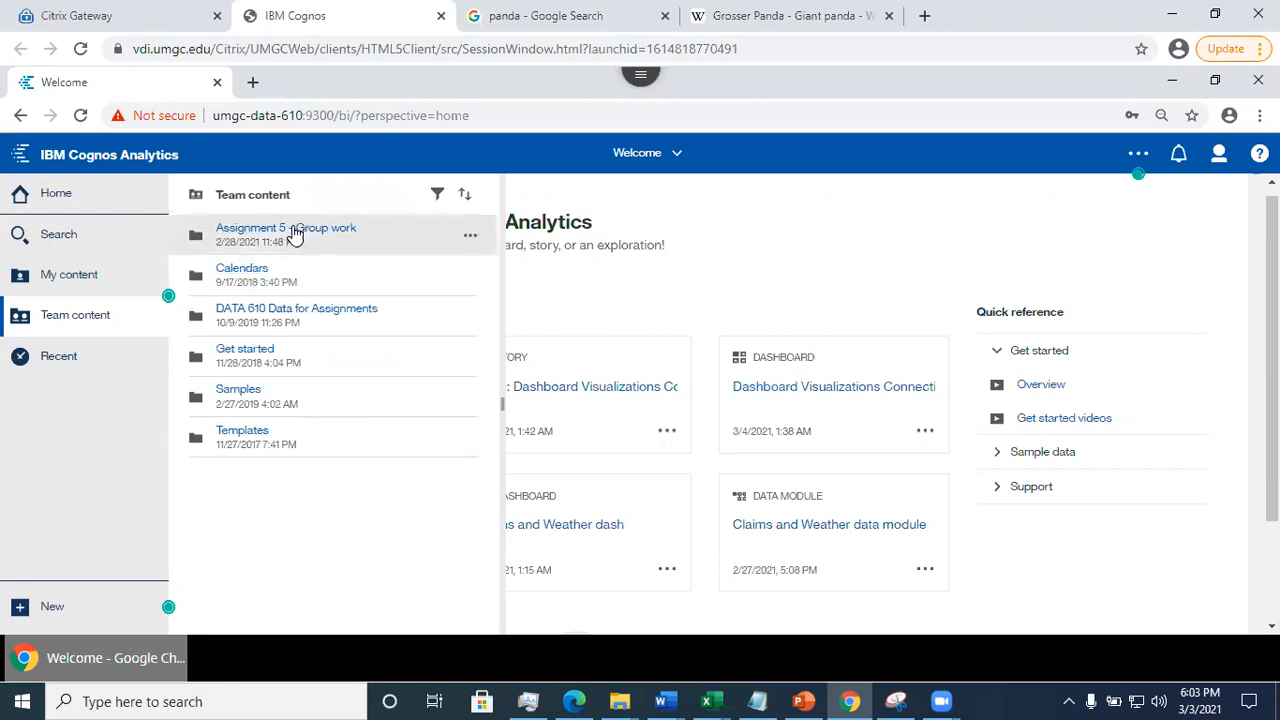
- Copy usnews.csv from DATA 610 Data for Assignments > Assignment 5 to Team content > Assignment 5 - Group work > Spring 2021 > Session 9040 - Team 1
click(291, 309)
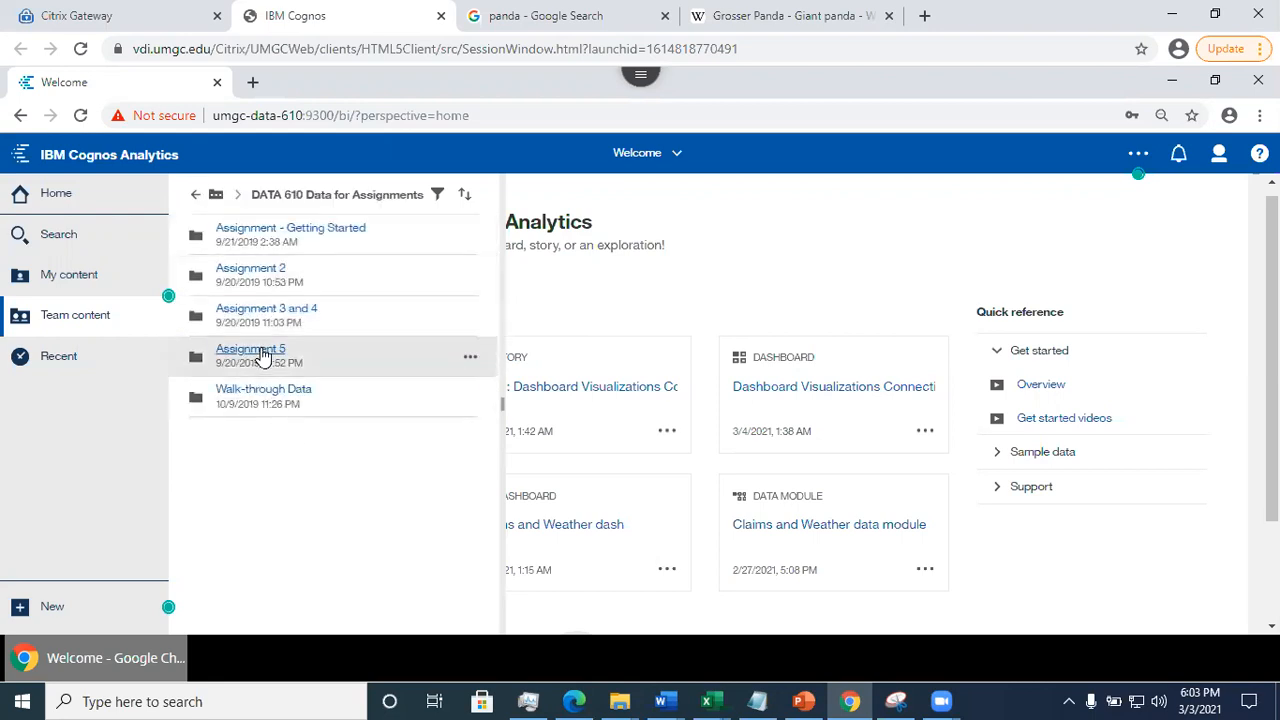
click(262, 357)
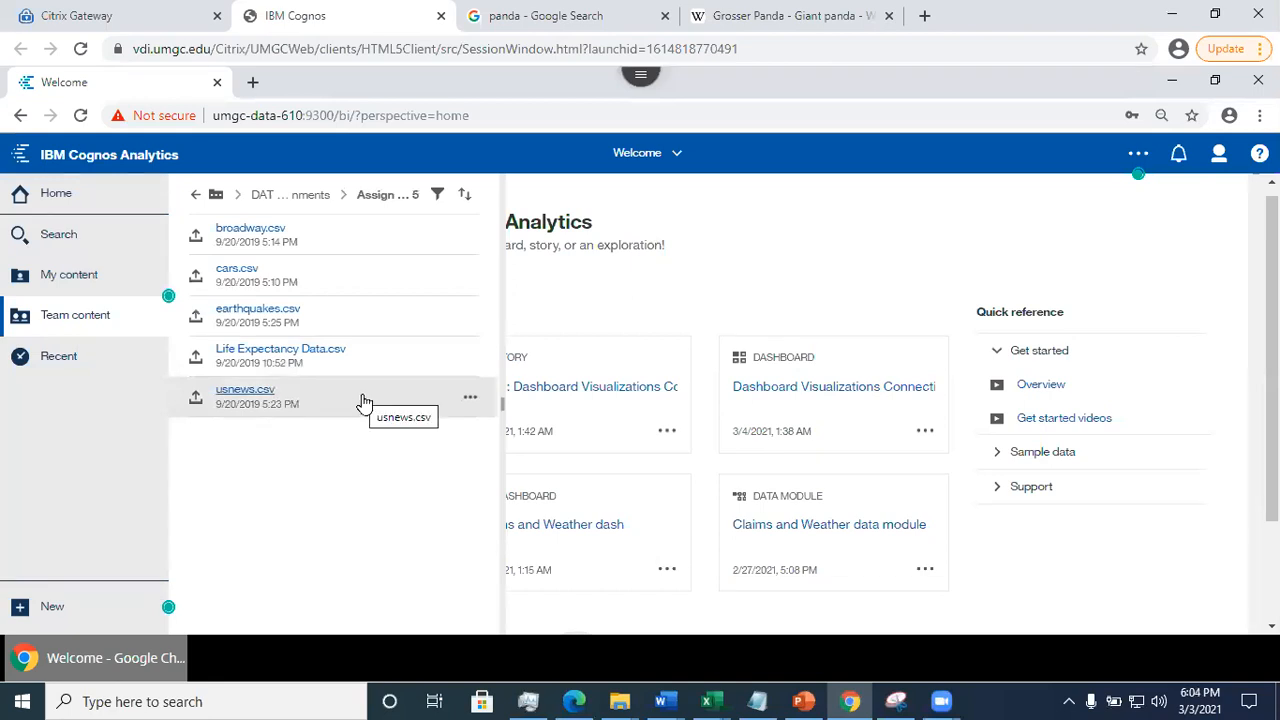
click(470, 401)
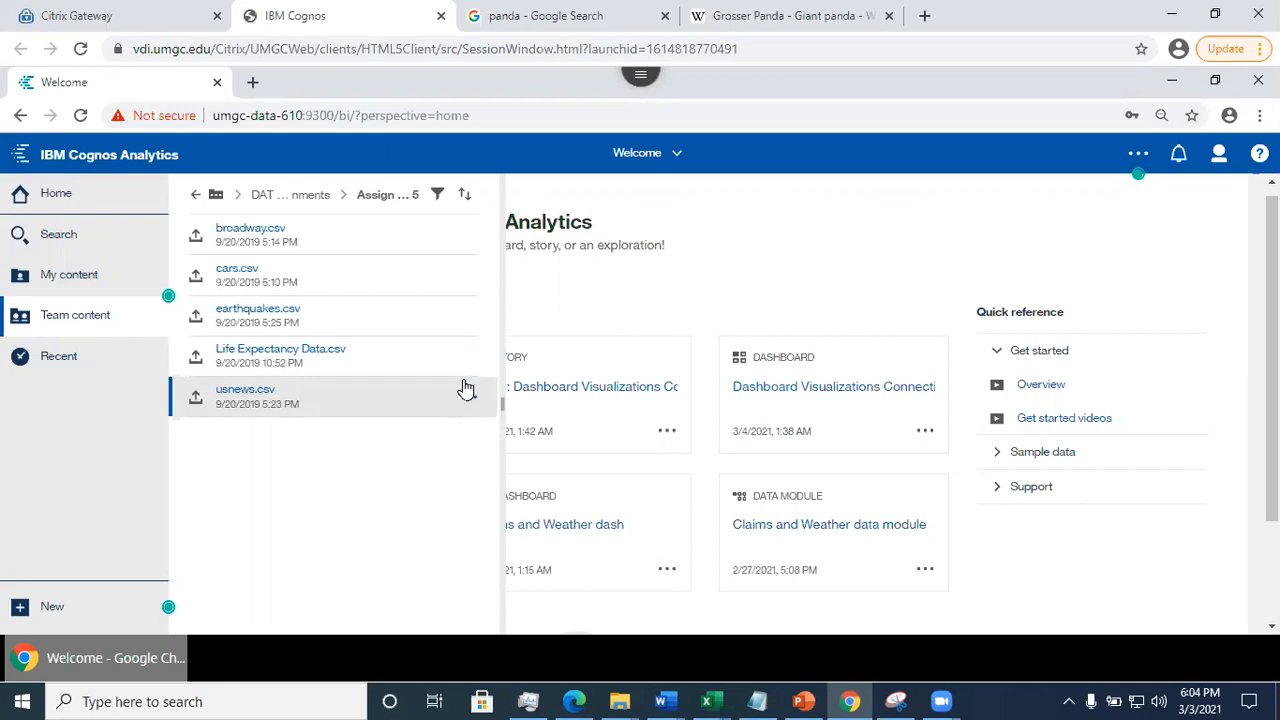
click(466, 390)
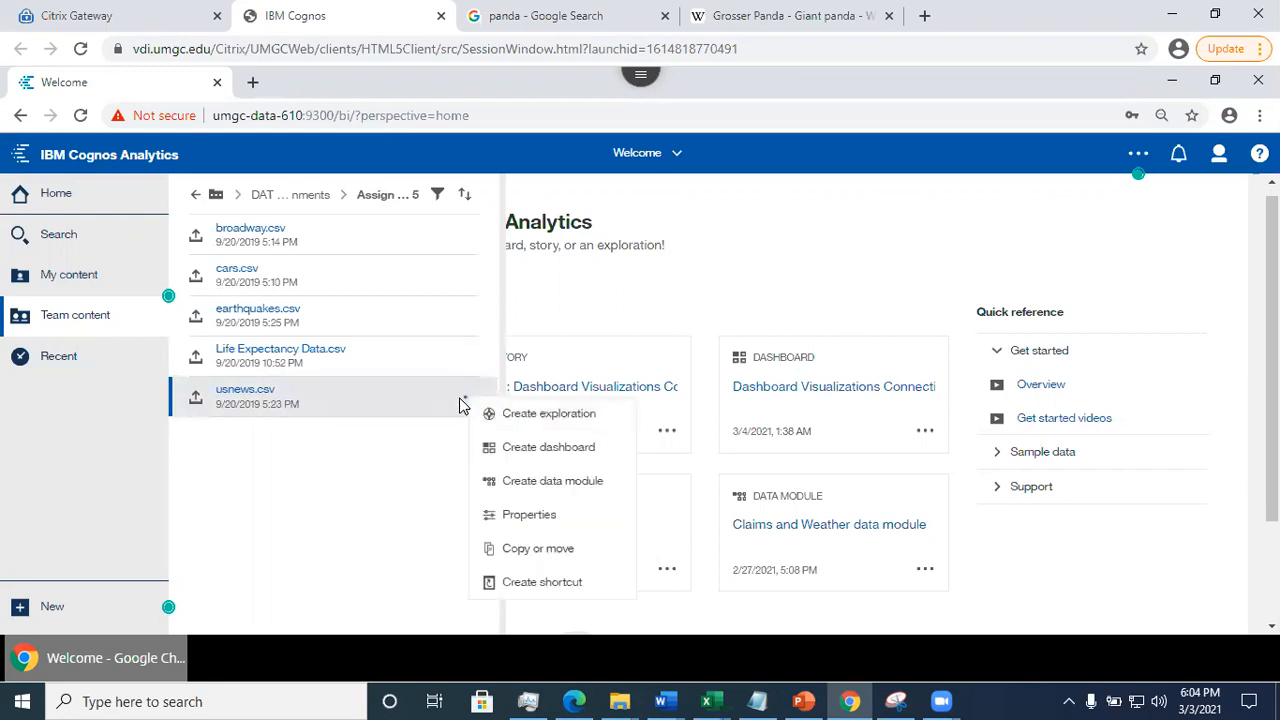
click(537, 552)
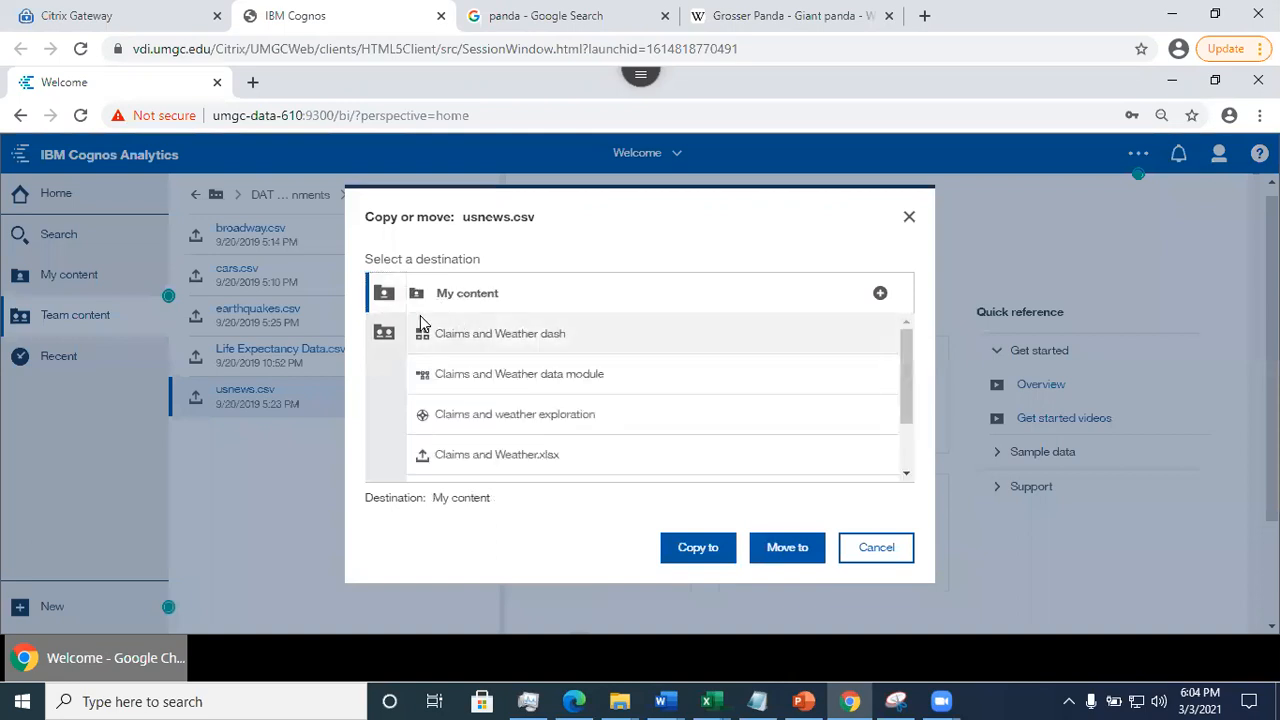
click(383, 333)
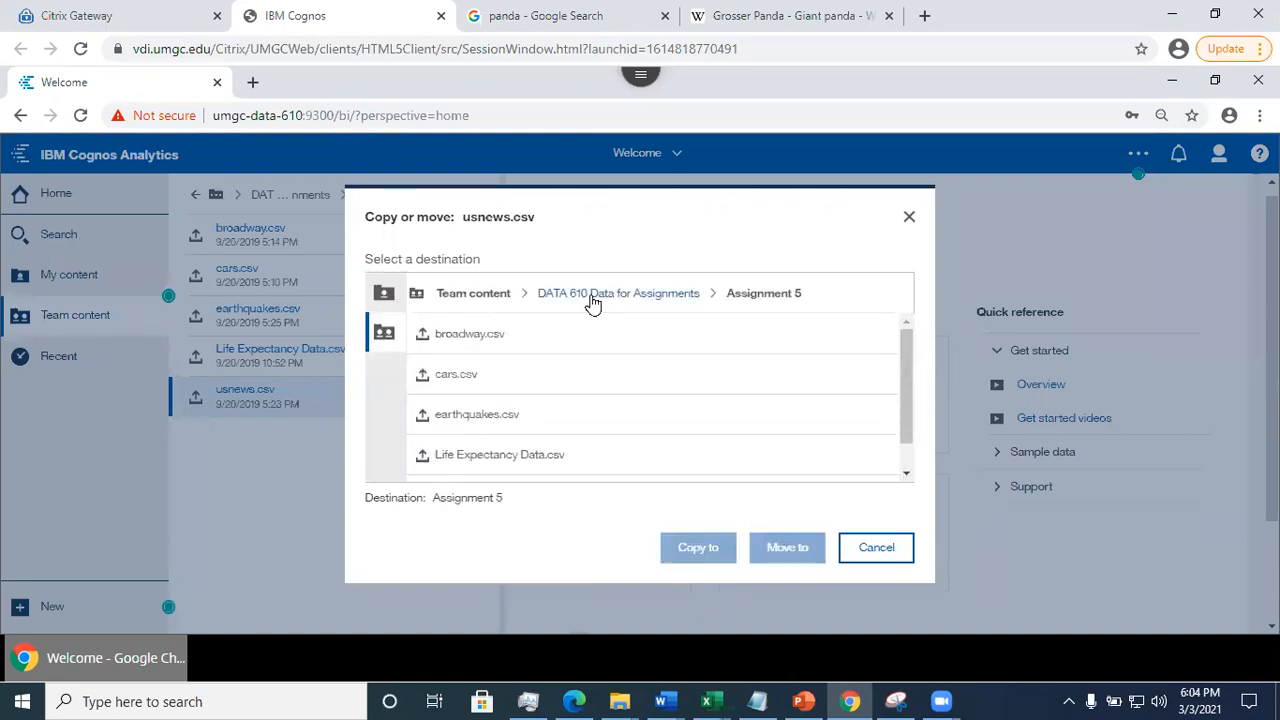
click(496, 297)
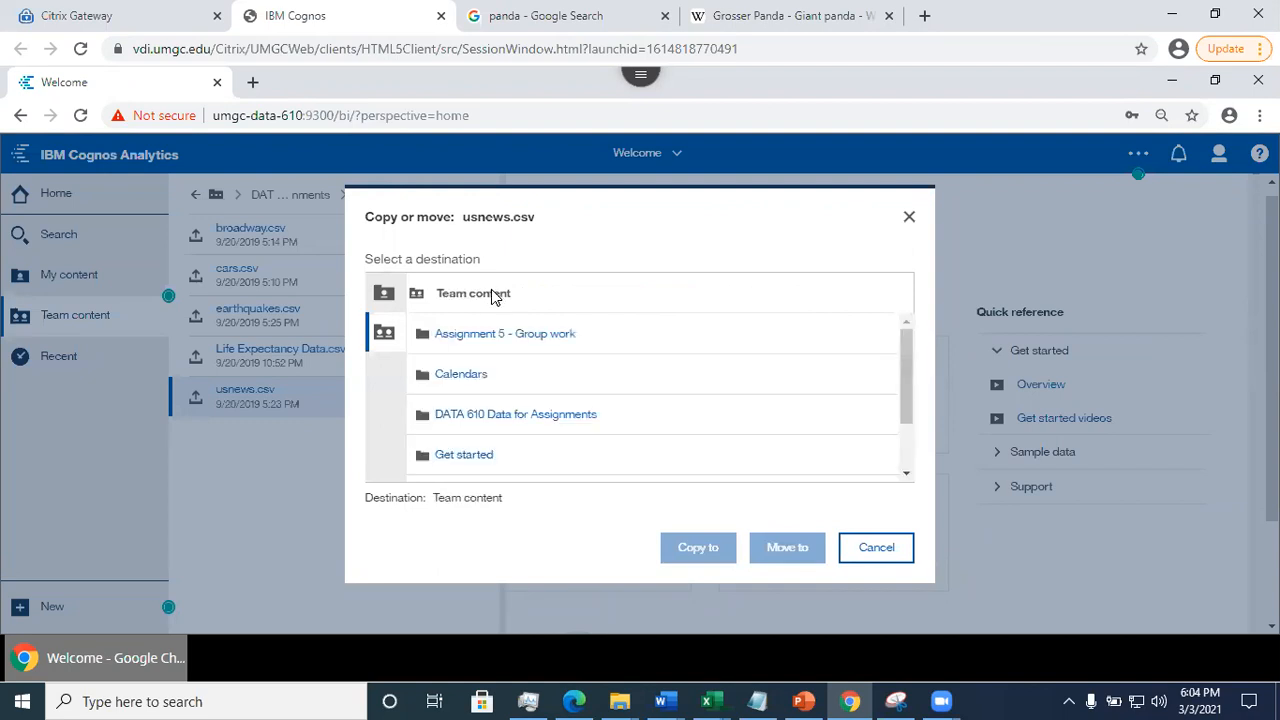
click(505, 342)
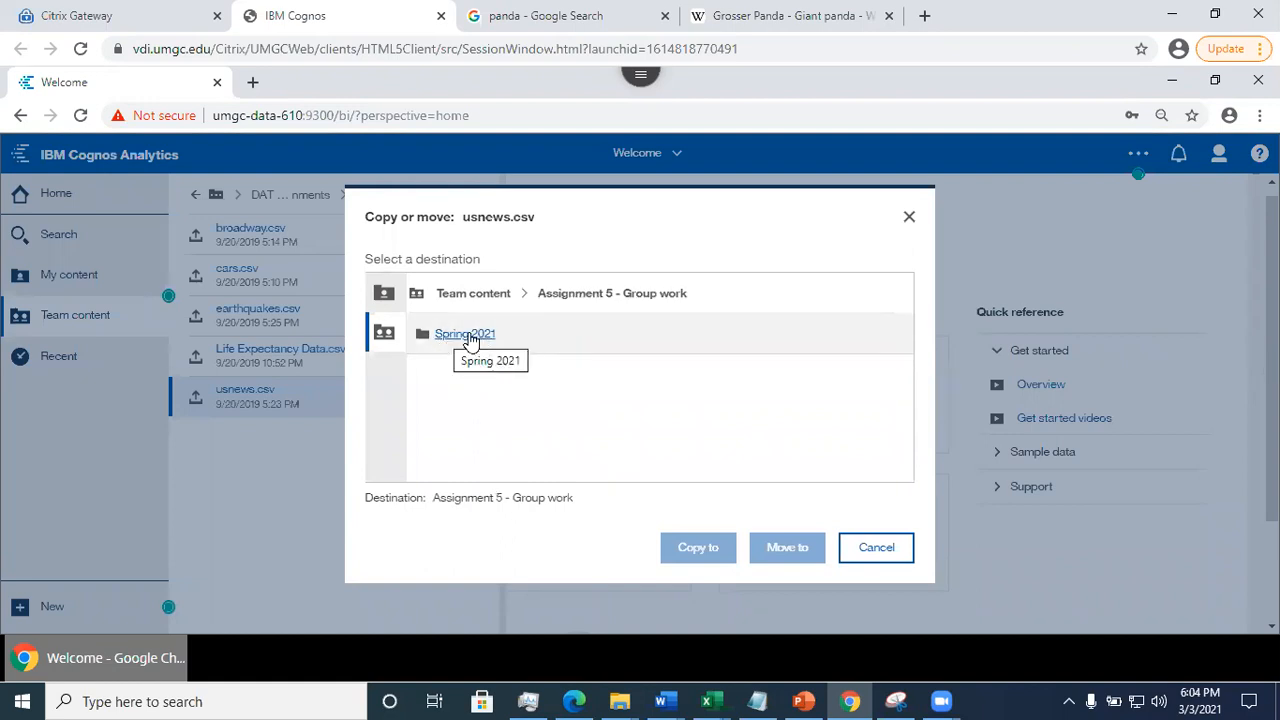
click(470, 340)
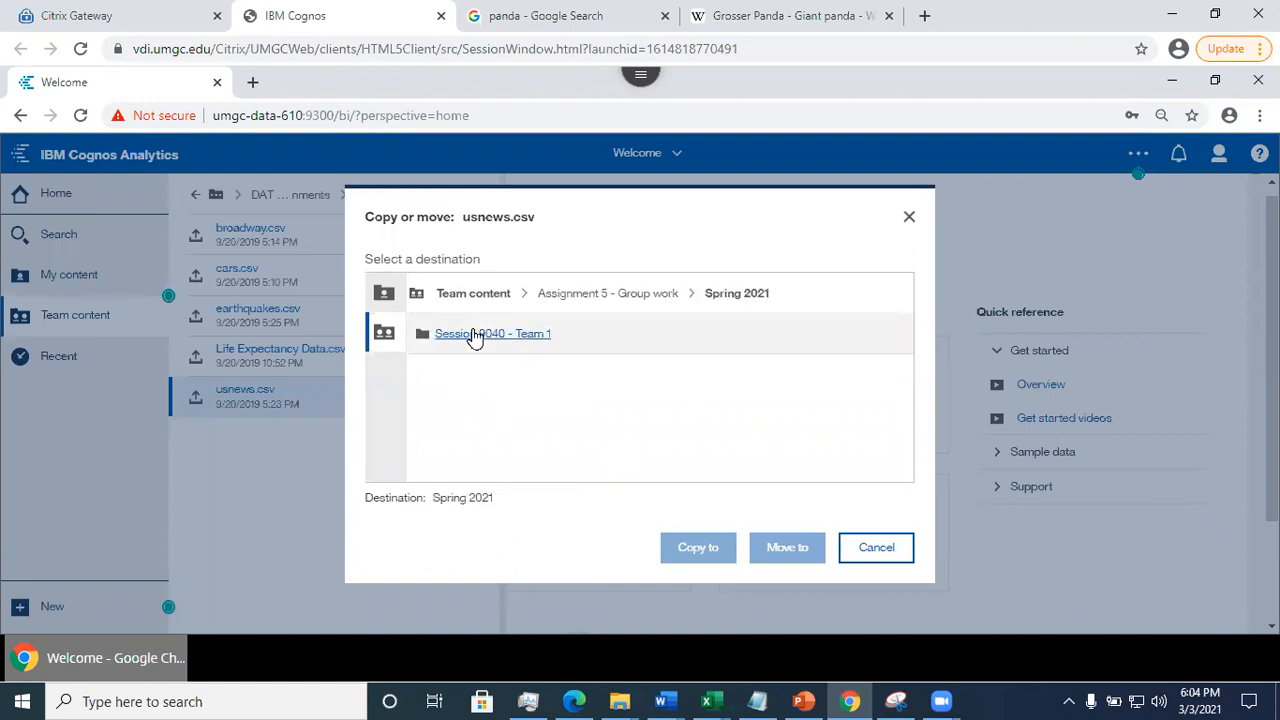
click(474, 336)
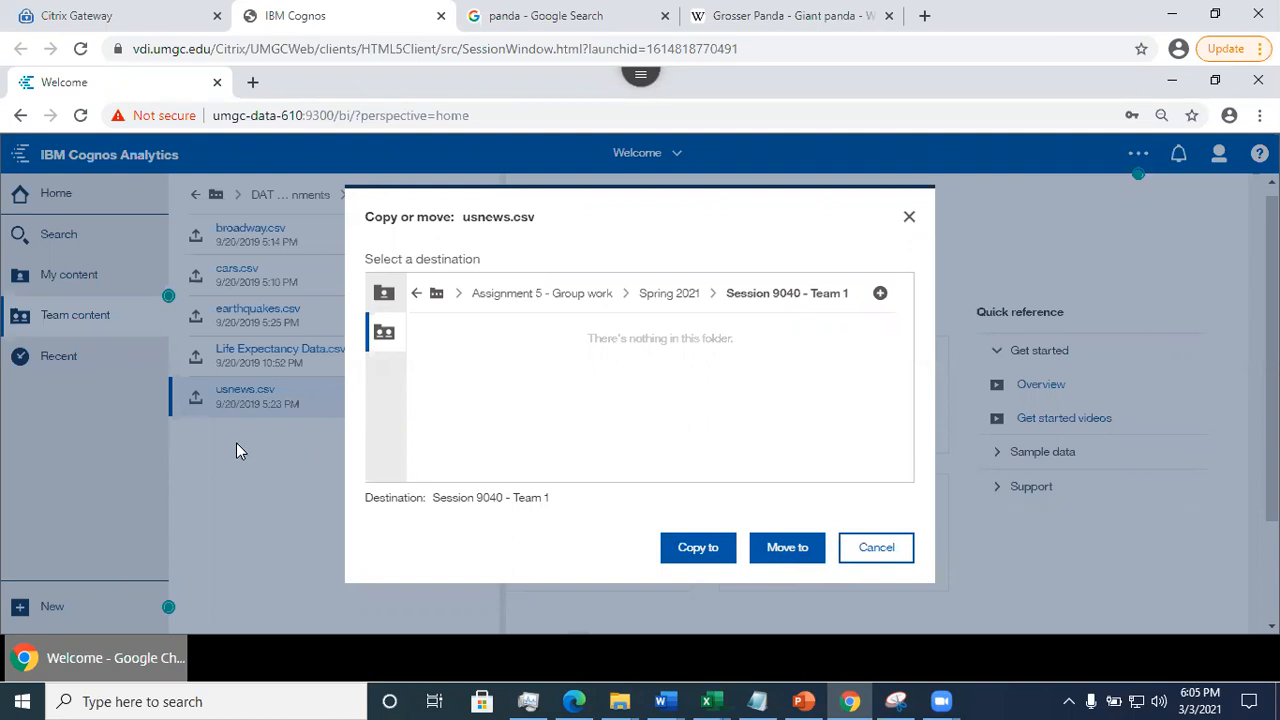
click(697, 552)
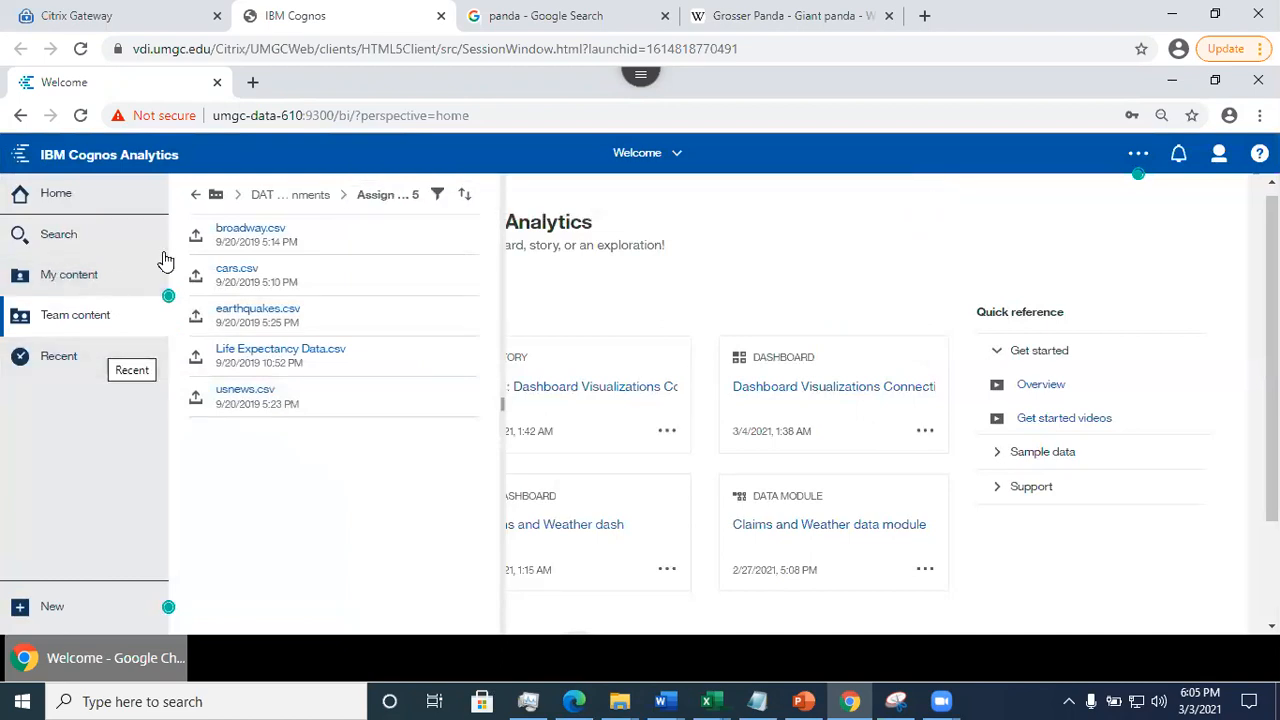
- Open the Session 9040 - Team 1 folder under Team content > Assignment 5 - Group work > Spring 2021
click(261, 195)
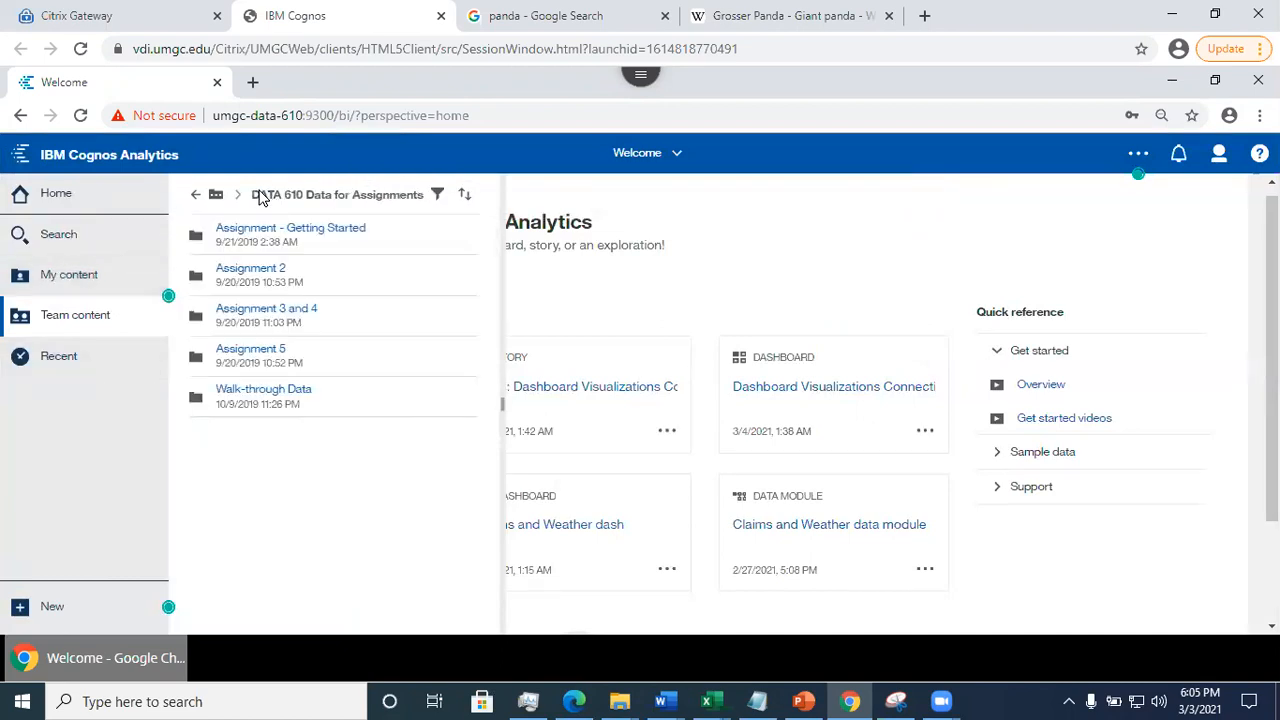
click(195, 201)
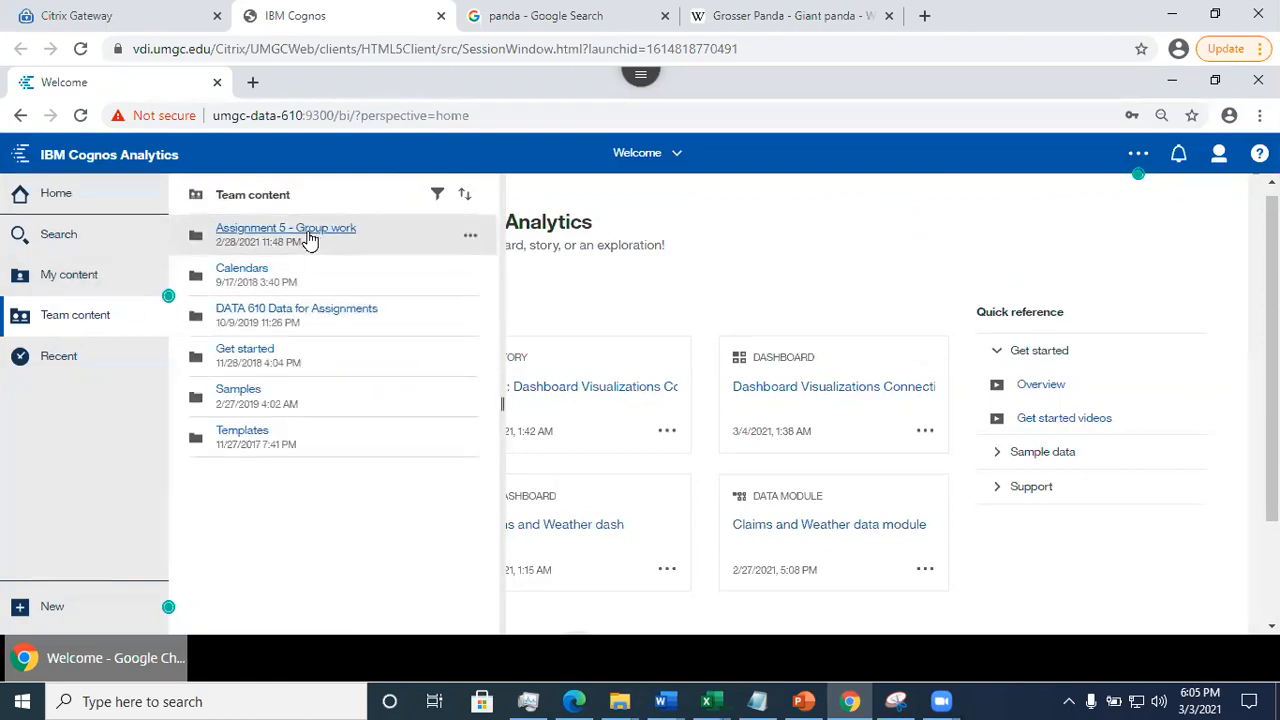
click(310, 236)
click(267, 236)
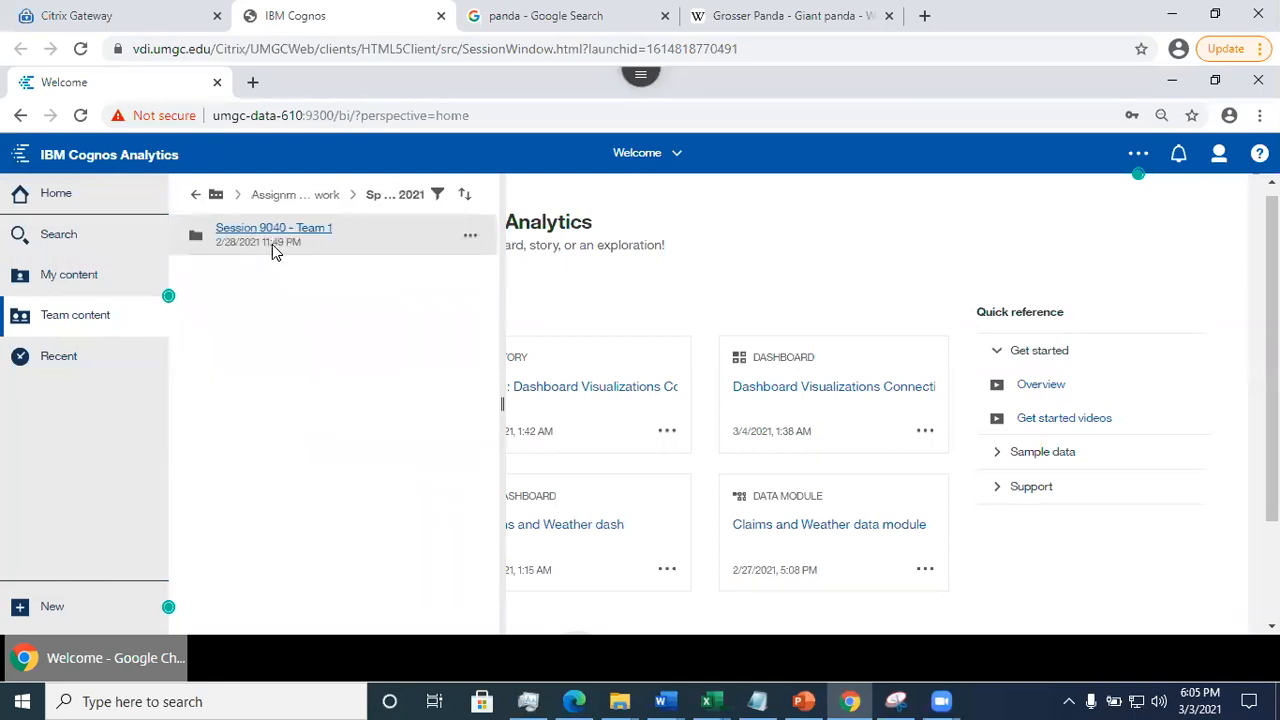
click(272, 236)
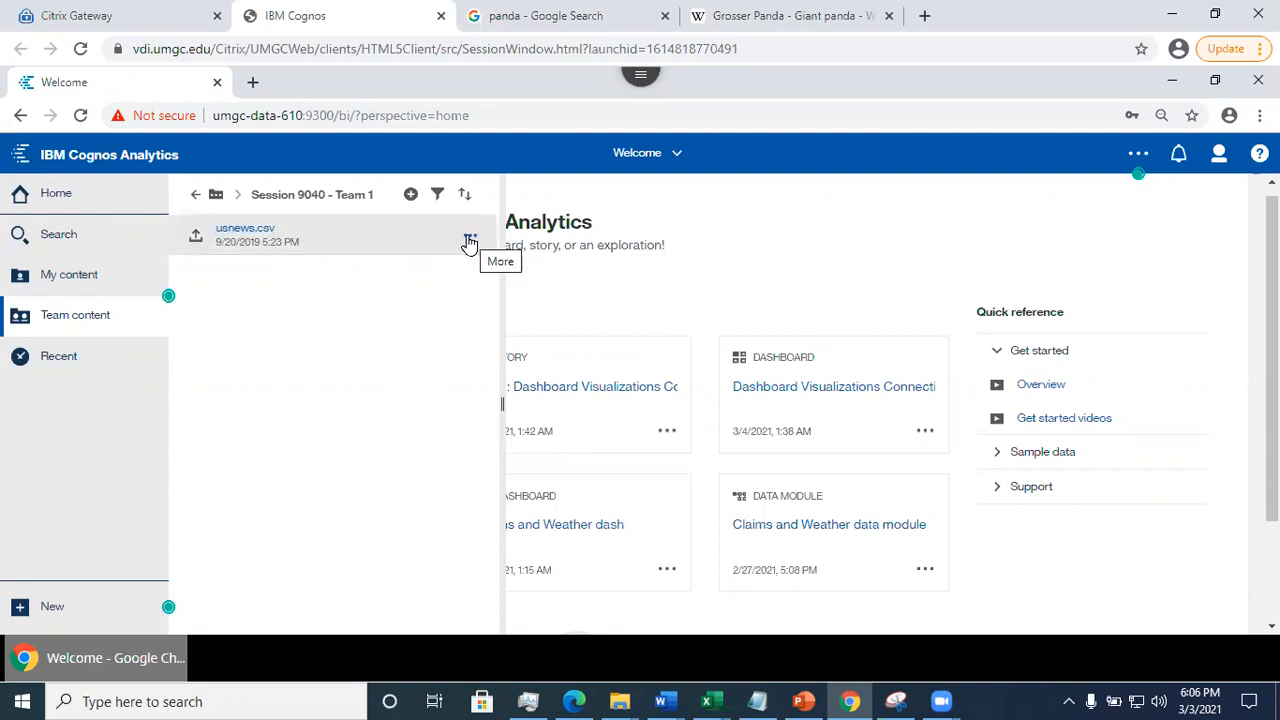
- Create a data module from the team folder's usnews.csv and preview the table's data in the grid
click(469, 243)
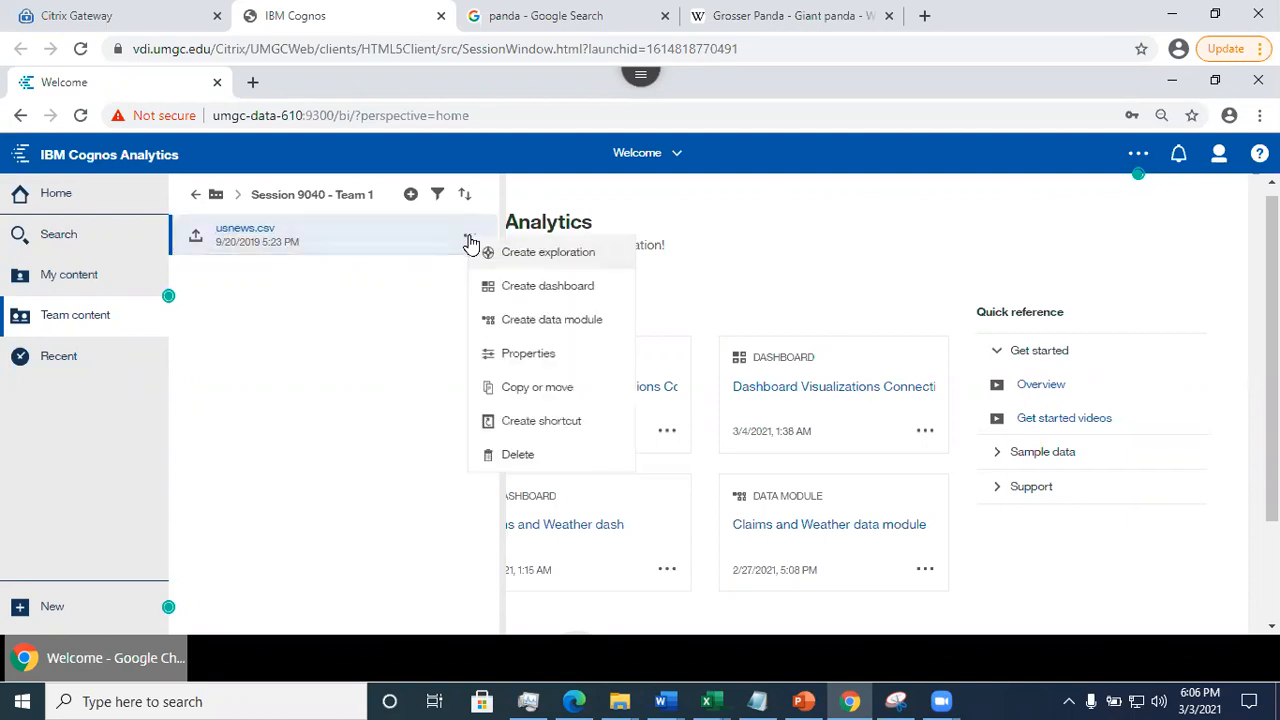
click(527, 320)
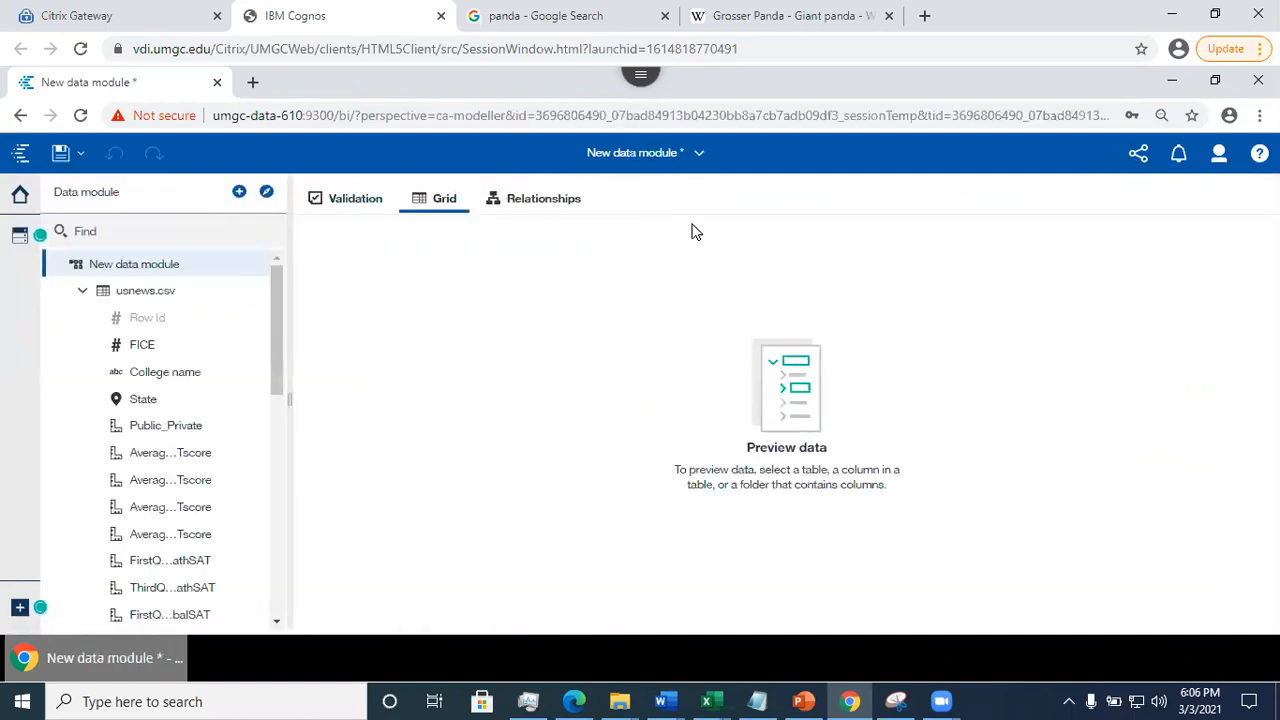
click(146, 292)
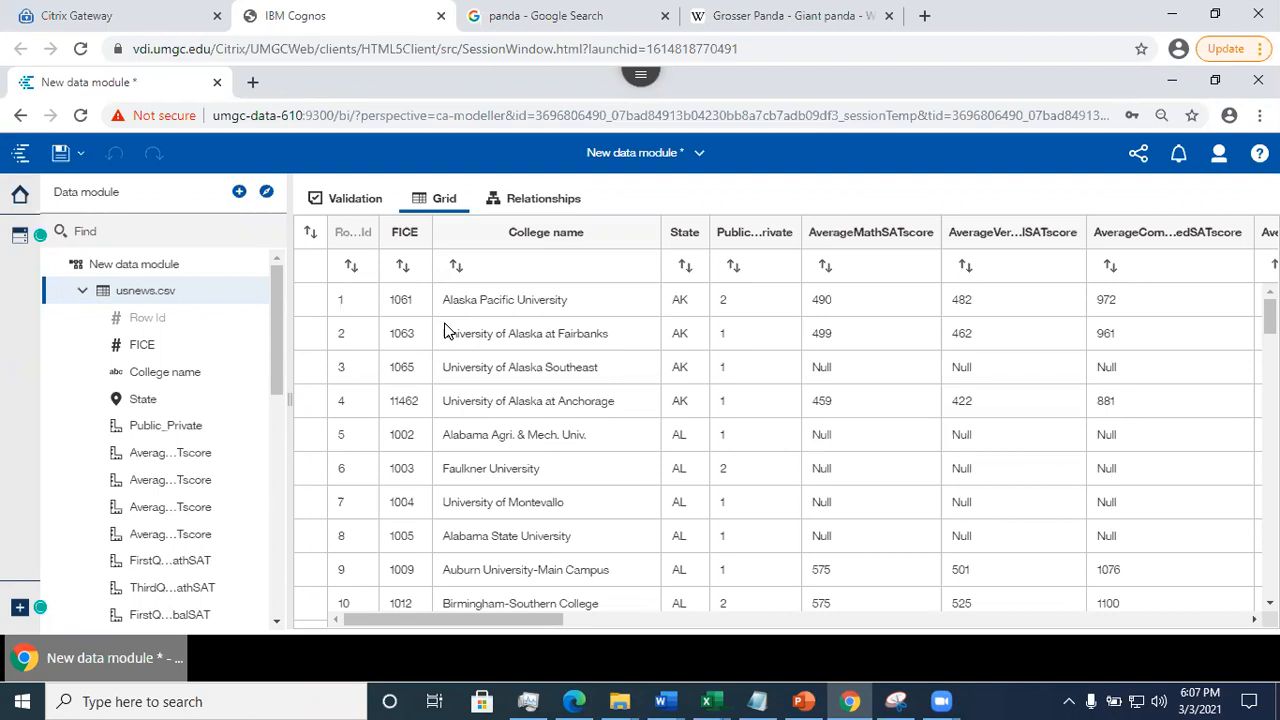
- Save the data module as UsnewsDataModule in Team content > Assignment 5 - Group work > Spring 2021 > Session 9040 - Team 1
click(80, 163)
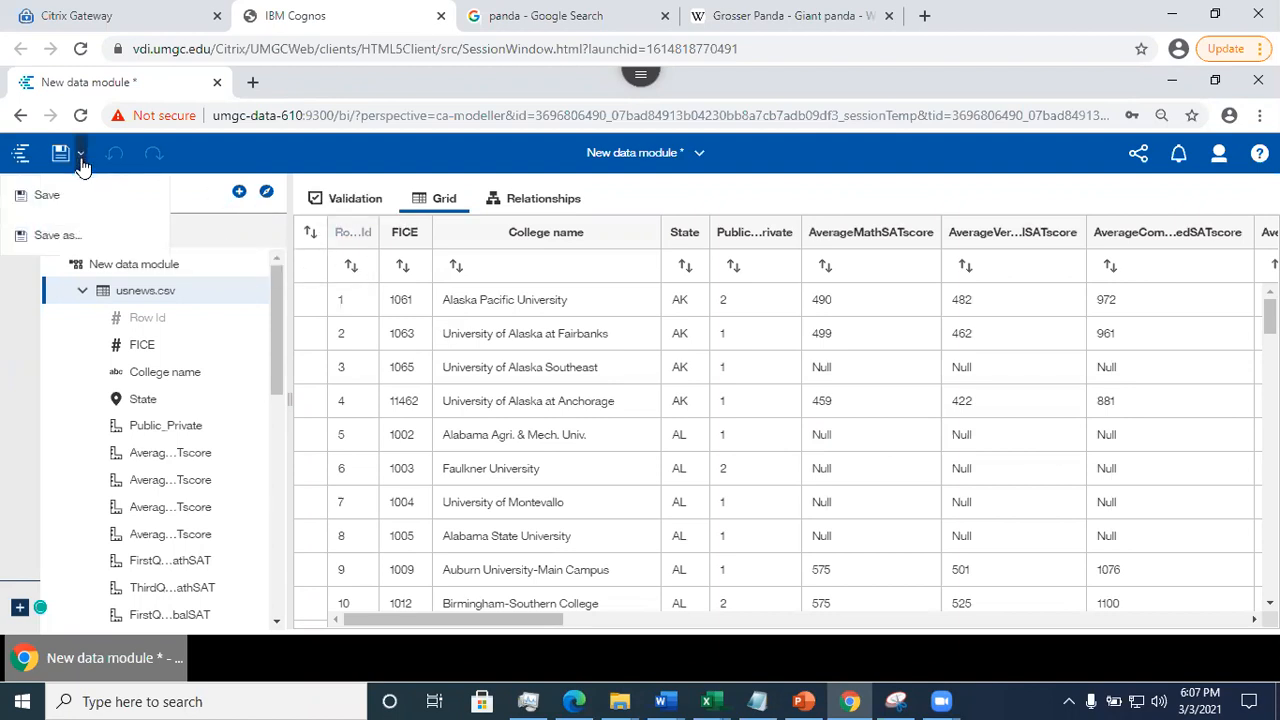
click(72, 183)
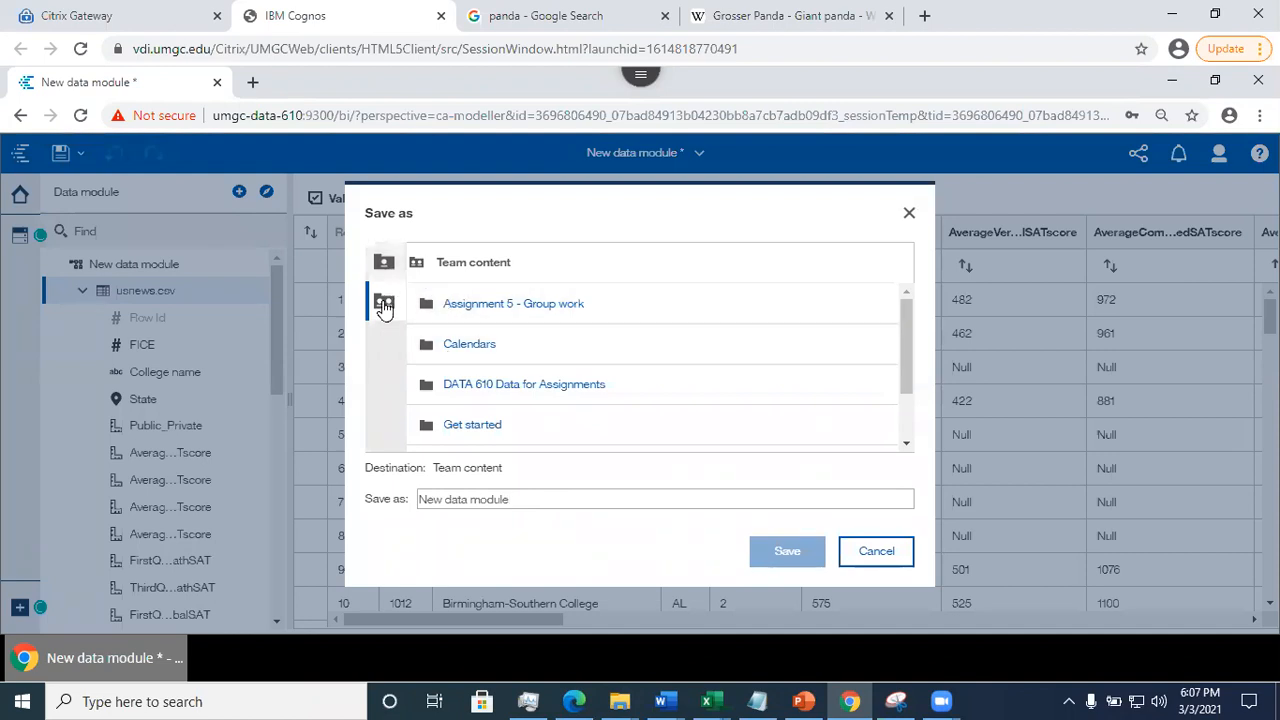
click(525, 304)
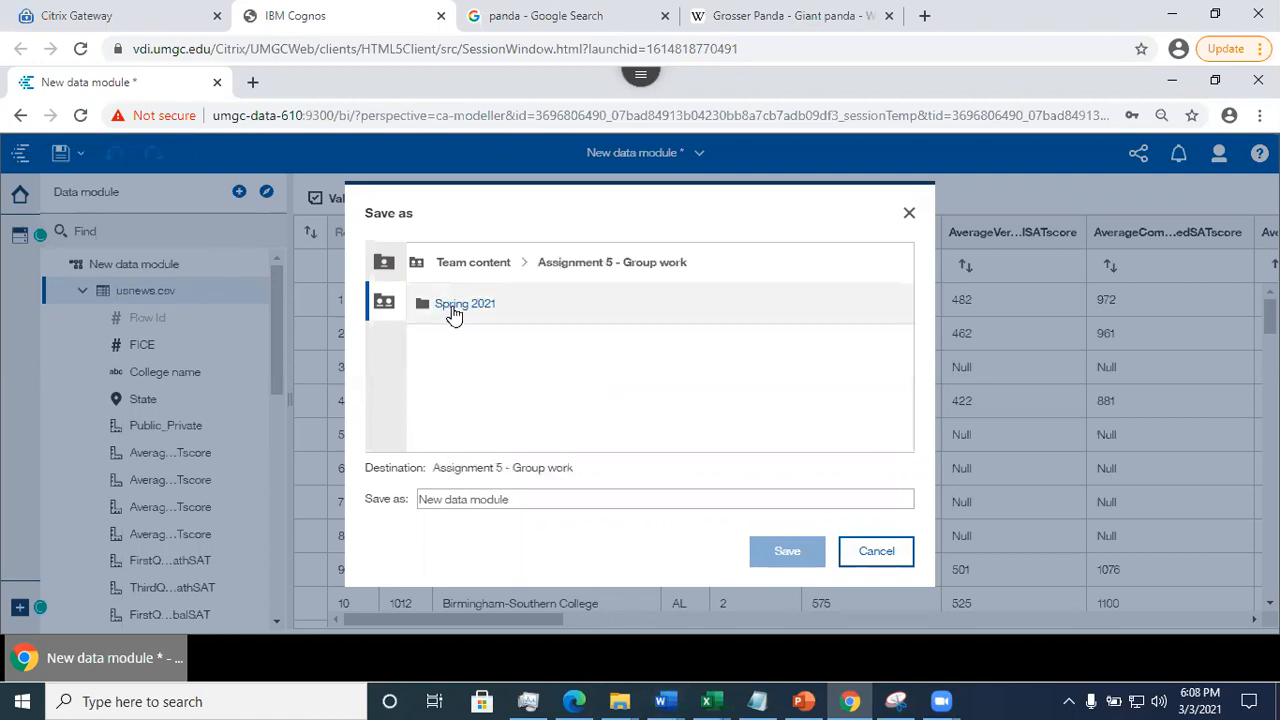
click(450, 307)
click(490, 314)
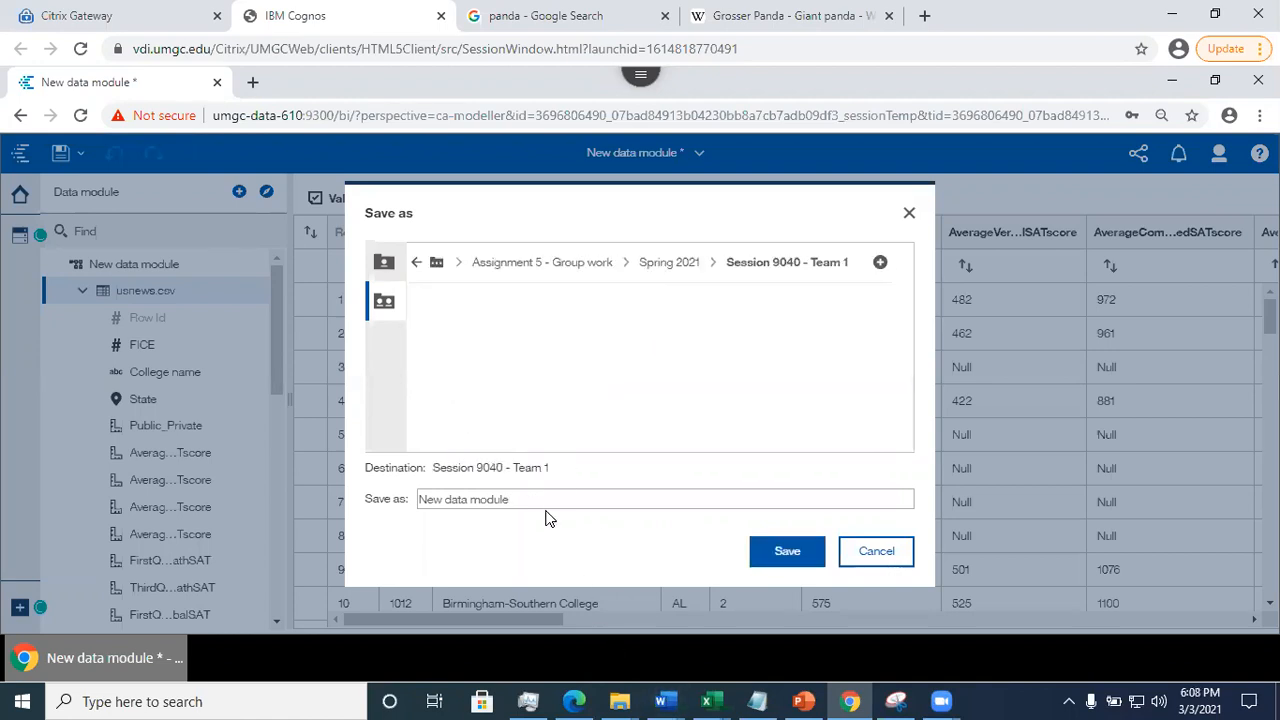
drag(522, 499, 397, 498)
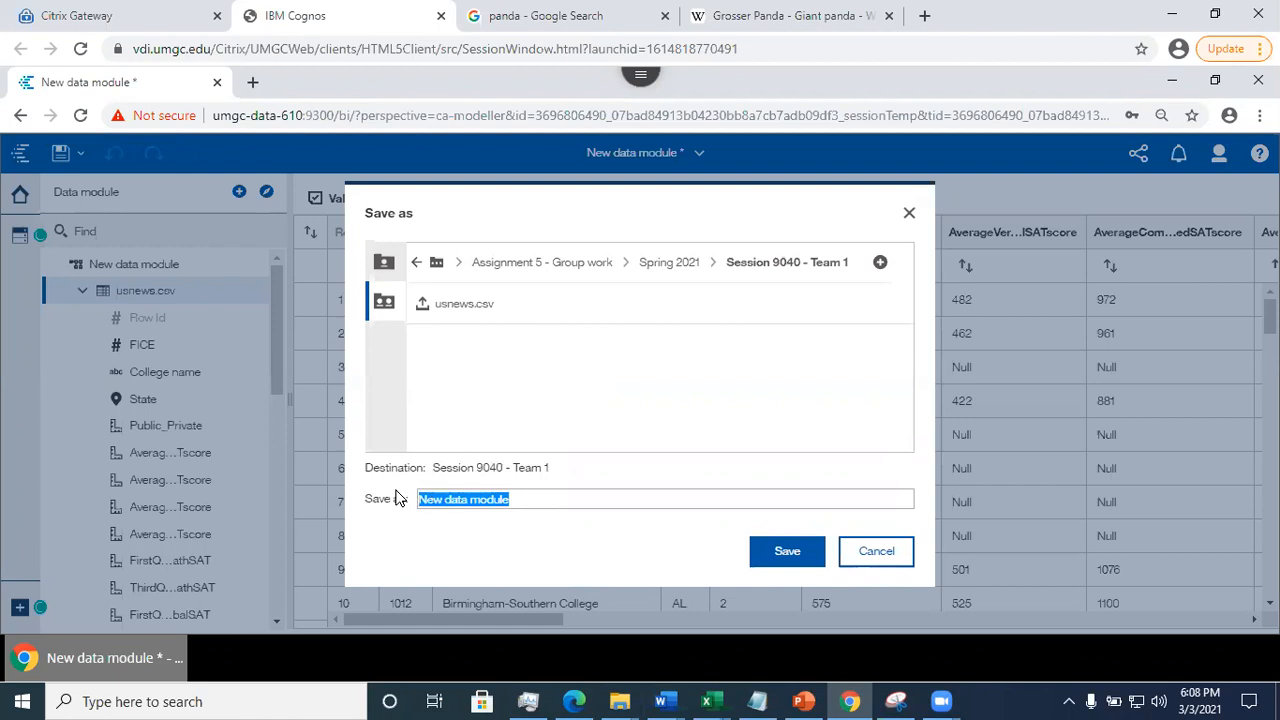
text(Us)
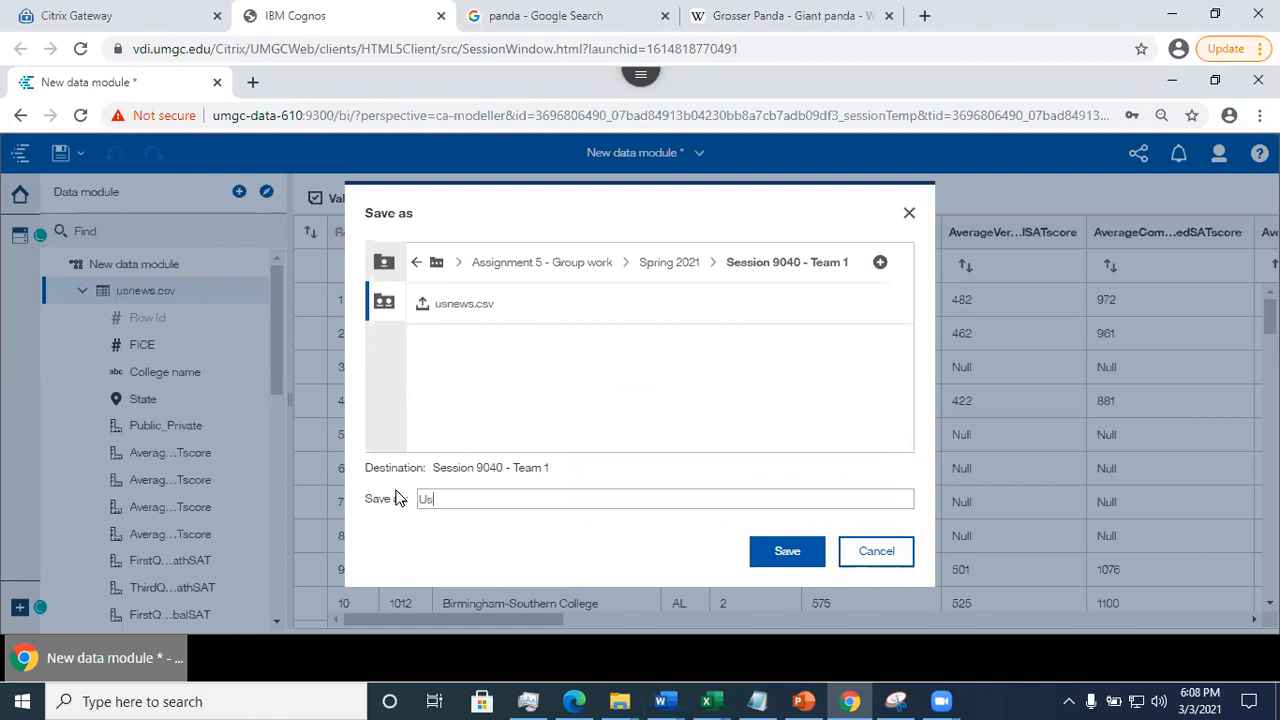
text(newsDataModule)
click(768, 563)
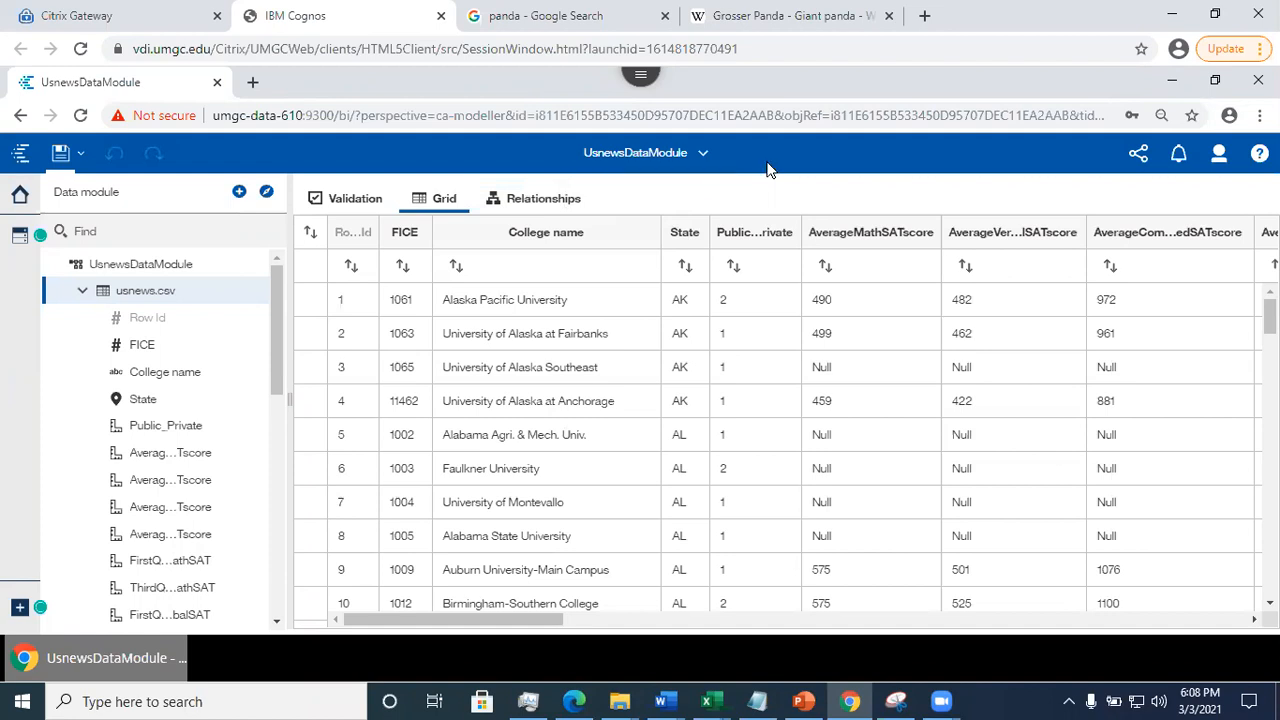
- Close UsnewsDataModule and display the My content files
click(700, 154)
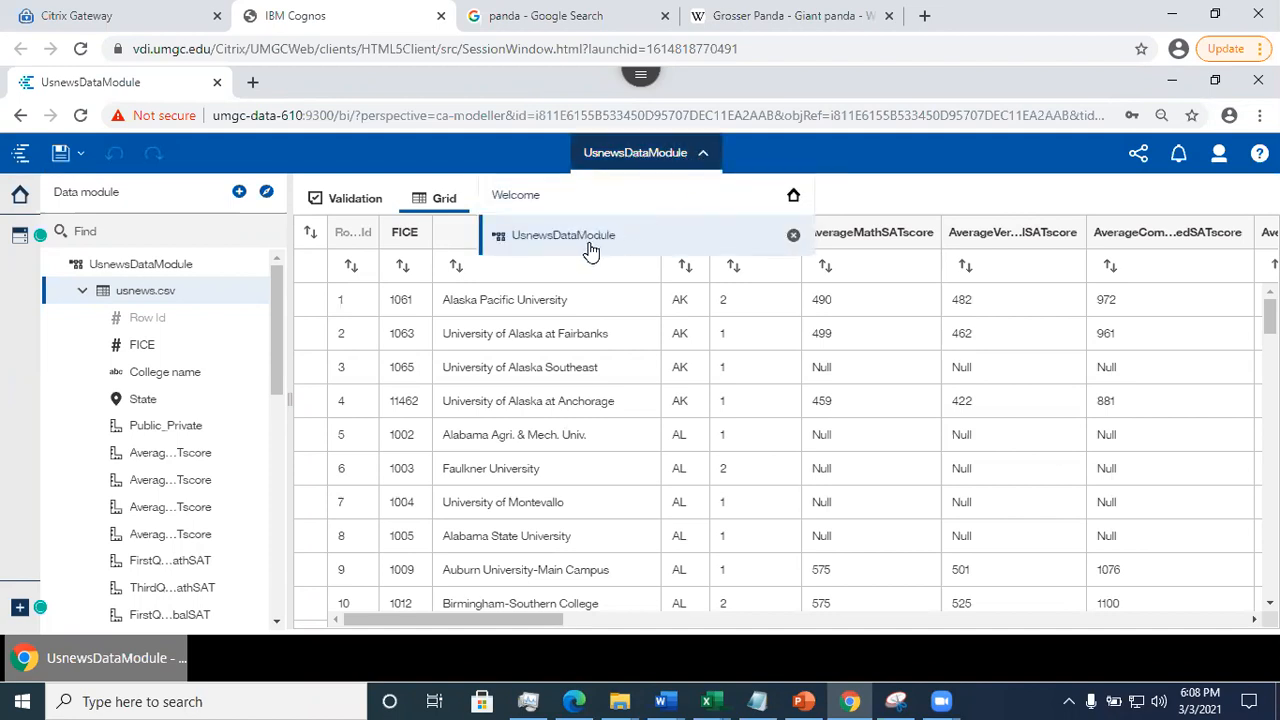
click(793, 235)
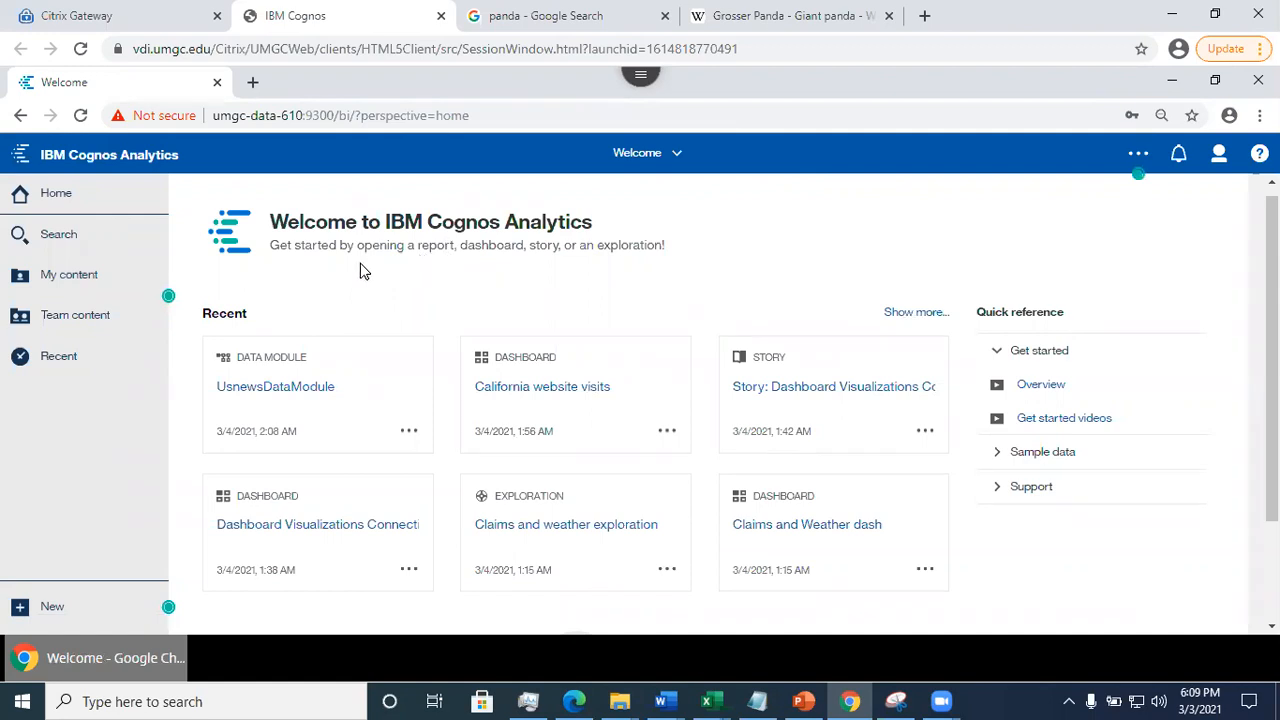
click(81, 275)
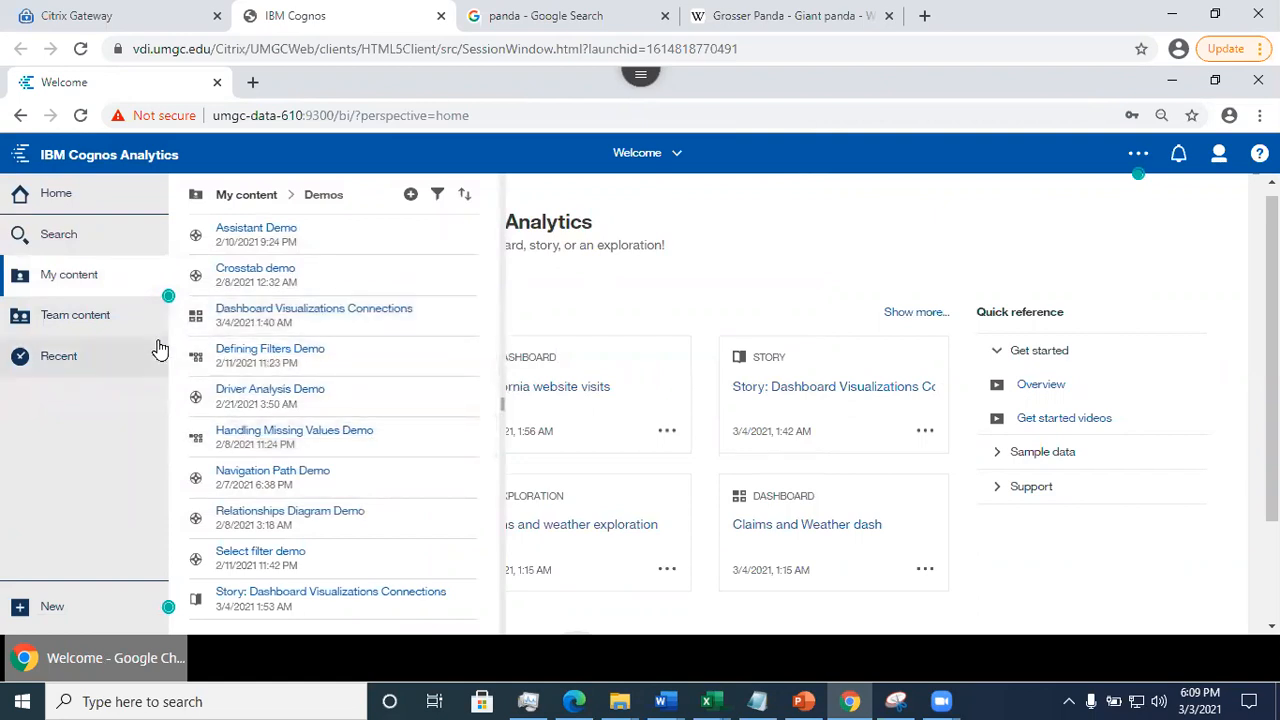
- Examine the advanced properties of the Claims and Weather data module in My content, including its ID, and show the Claims and weather exploration's properties
click(233, 196)
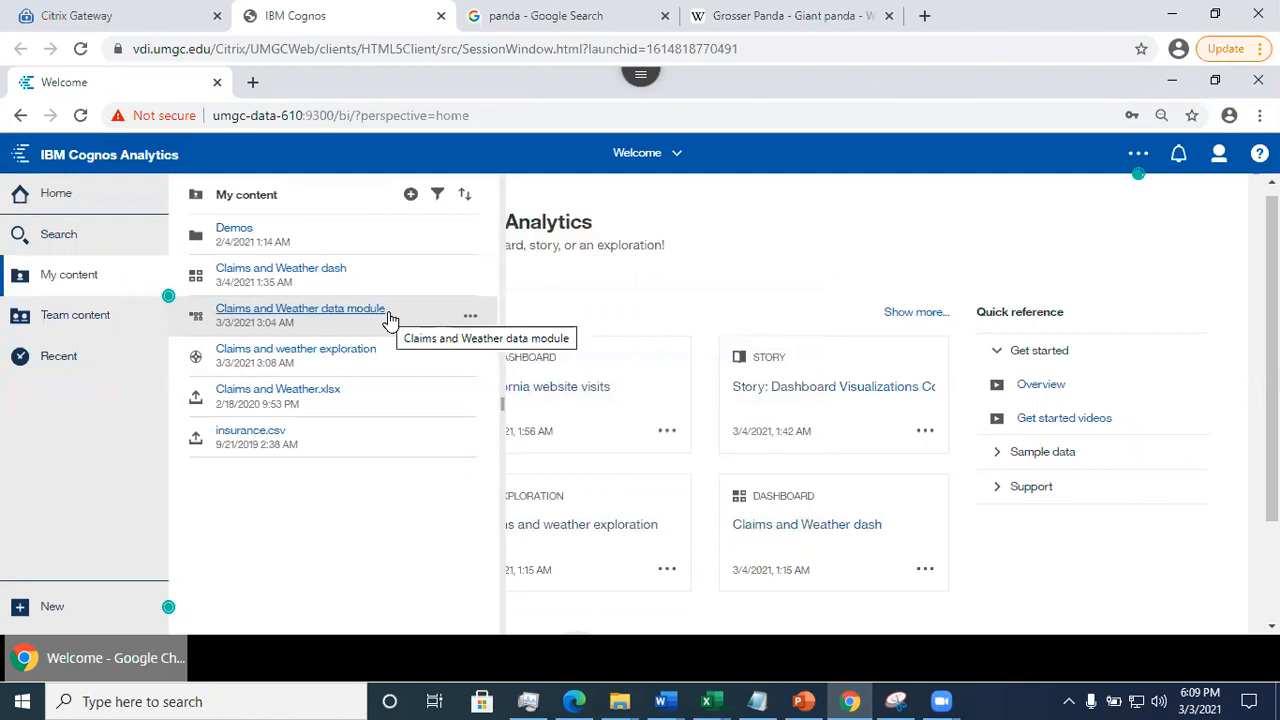
click(468, 320)
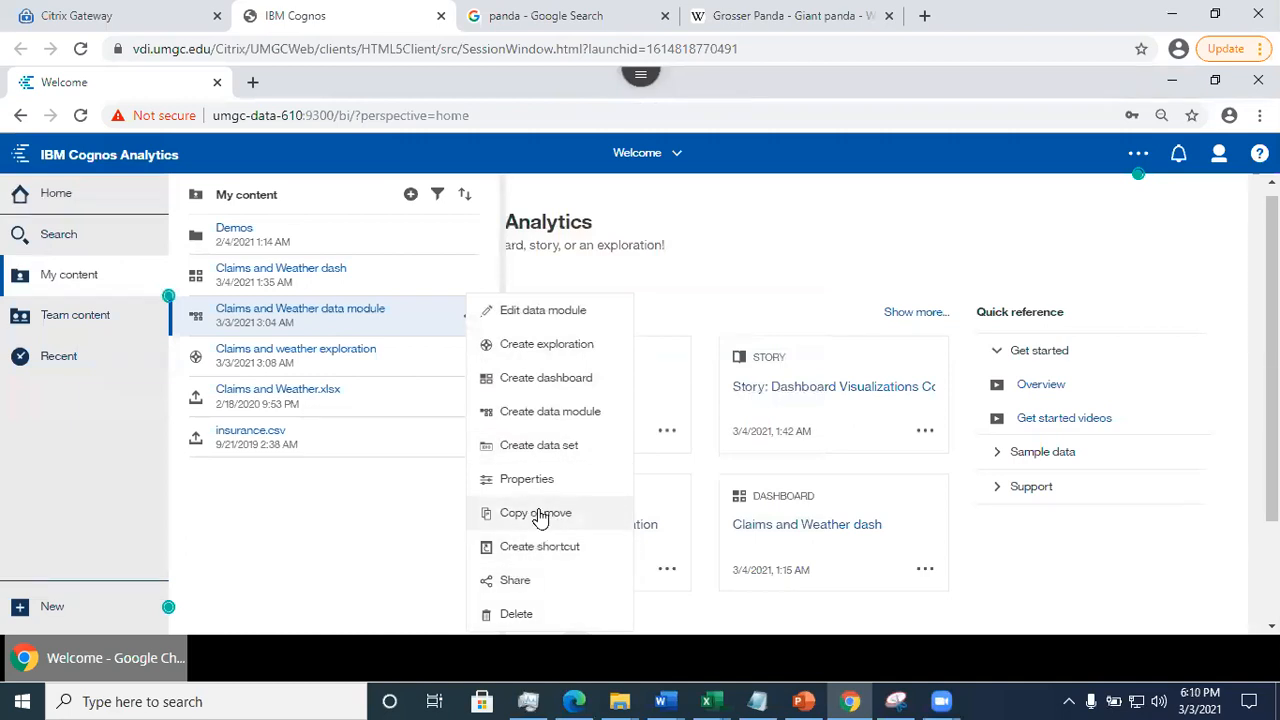
click(538, 478)
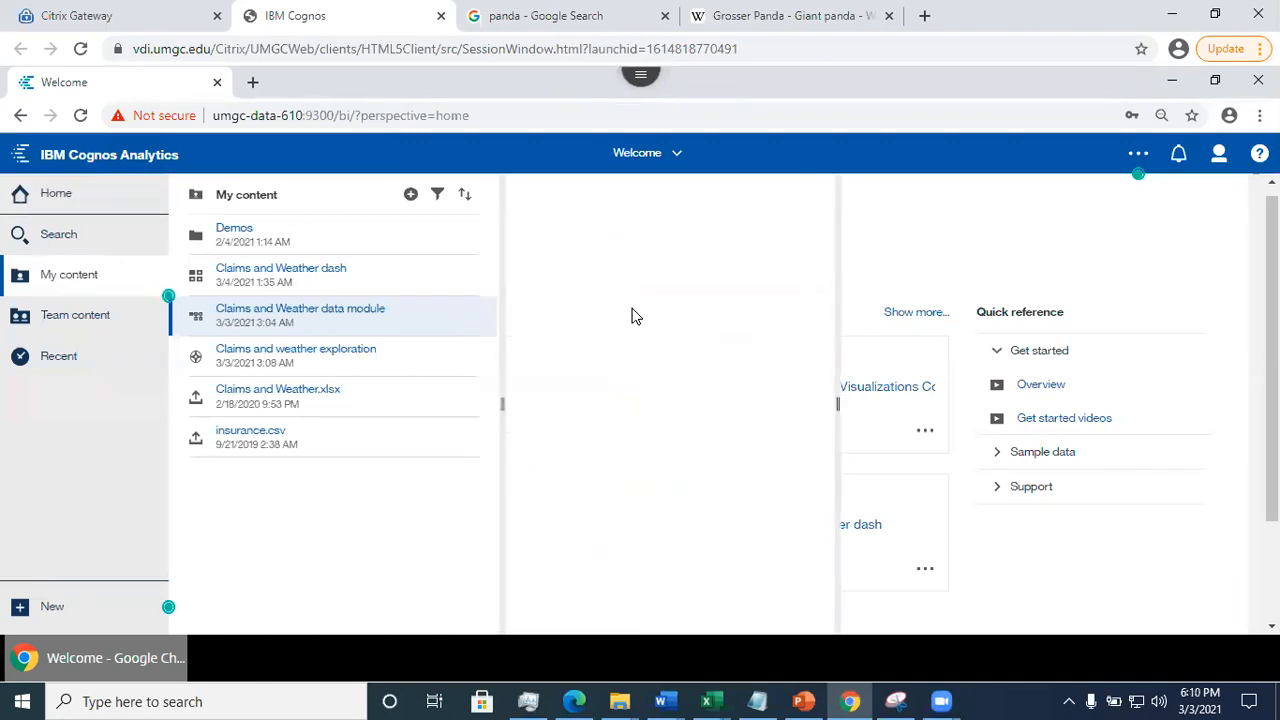
right_click(680, 346)
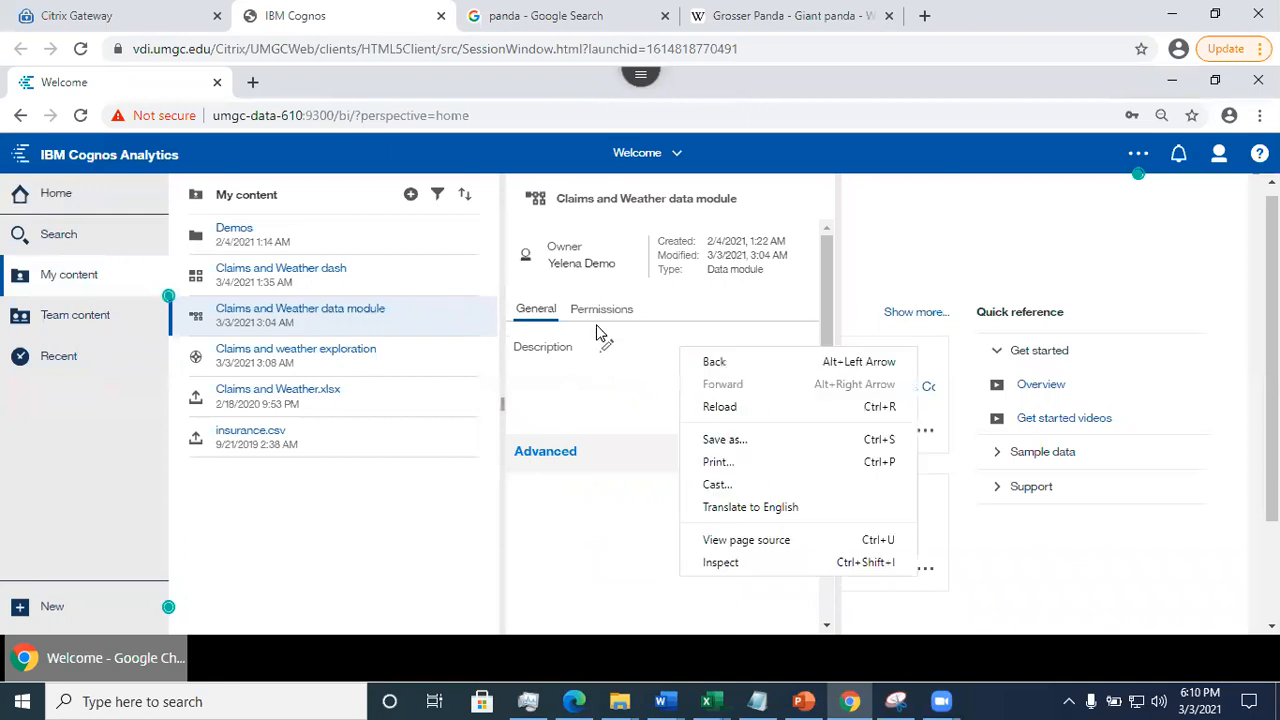
click(603, 310)
click(550, 316)
click(801, 452)
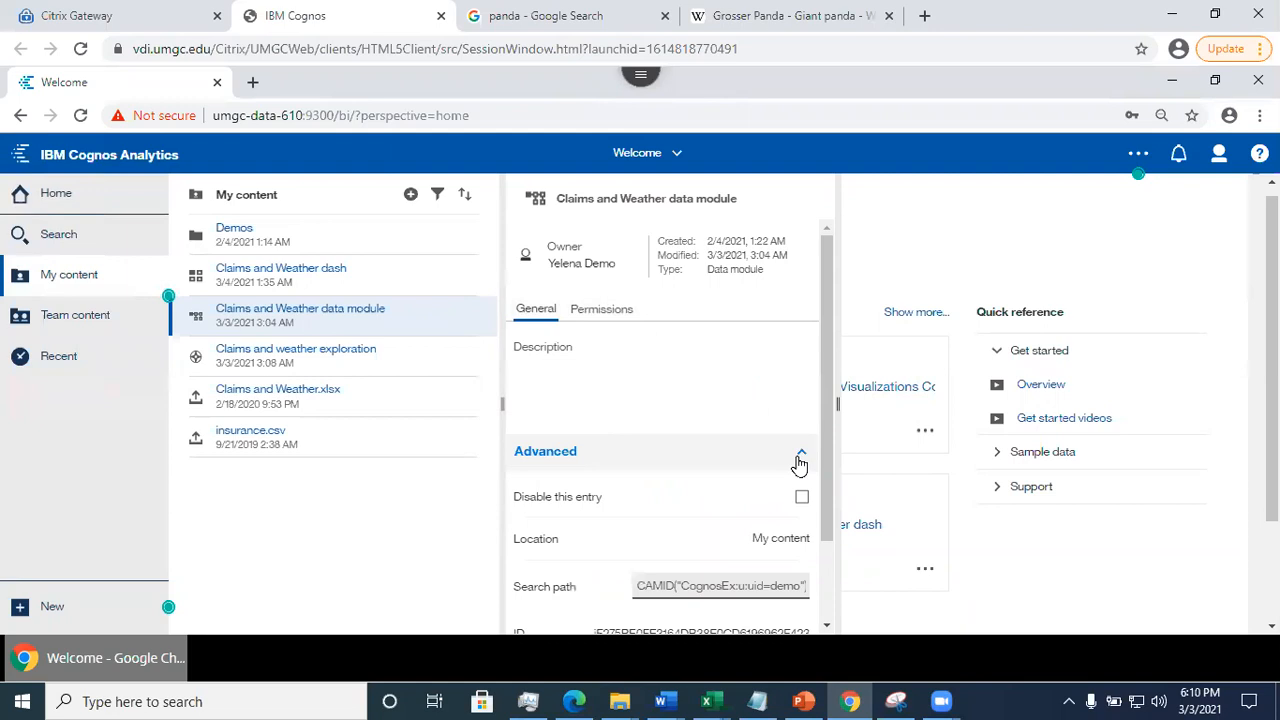
scroll(826, 420, down, 2)
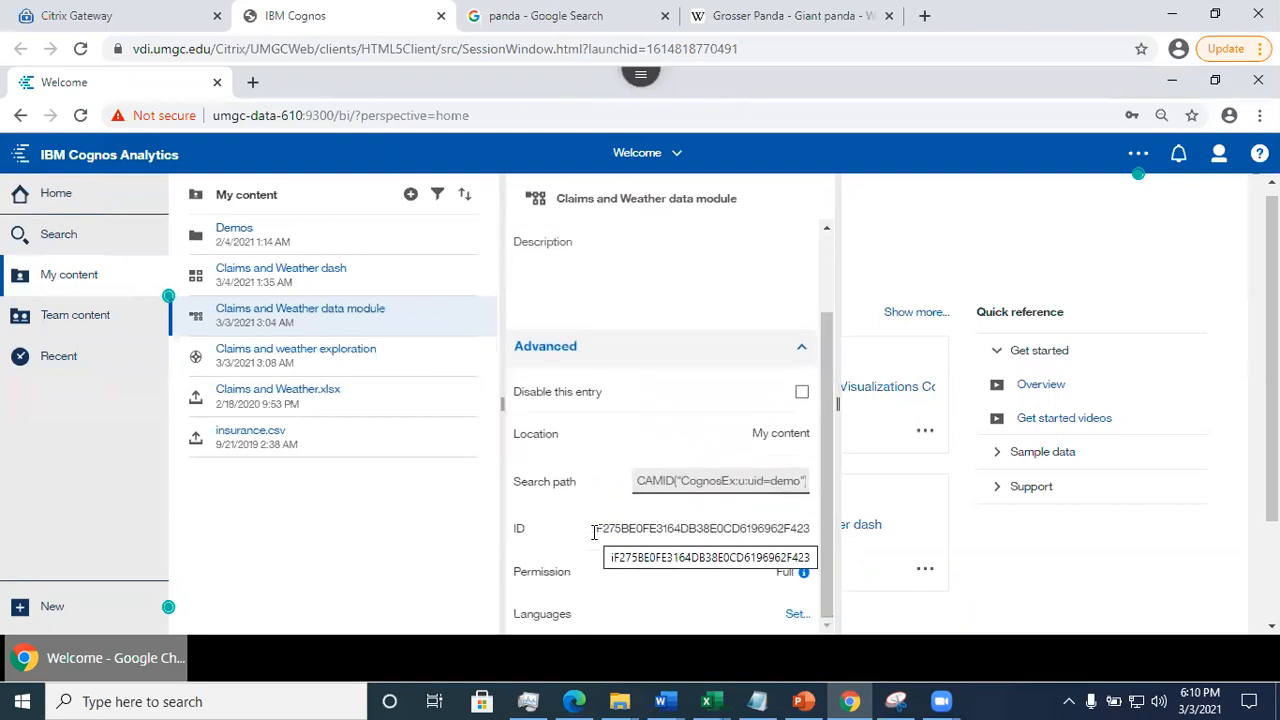
drag(596, 532, 811, 532)
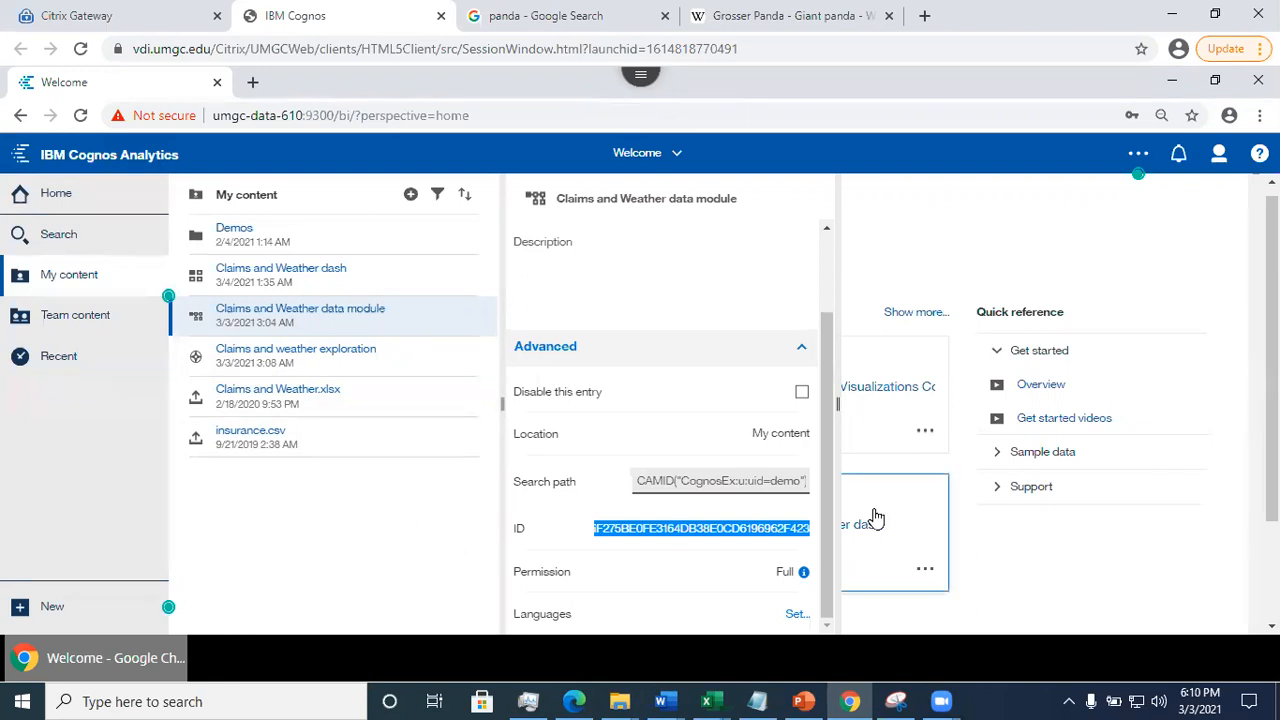
click(422, 474)
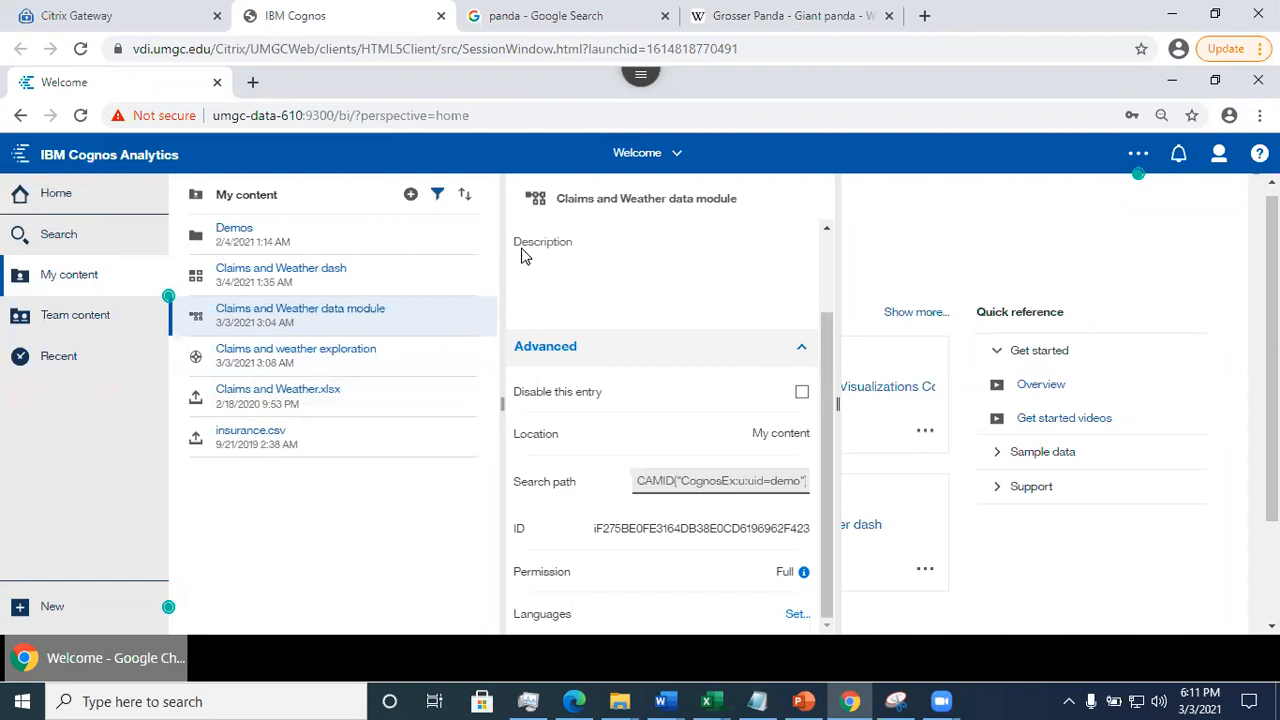
click(386, 367)
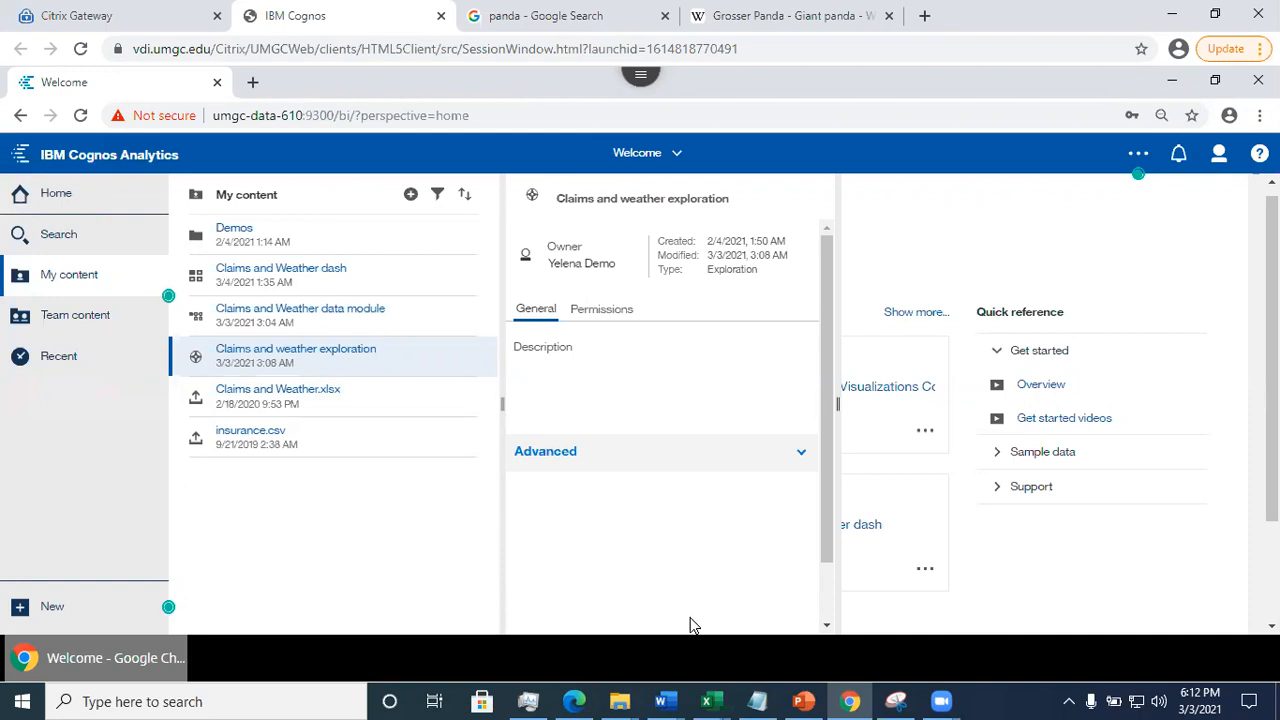
- Switch to the PowerPoint deck Cognos analytics Session 2 and show slide 28, Steps to Copy Data into Your Team Folder
click(800, 700)
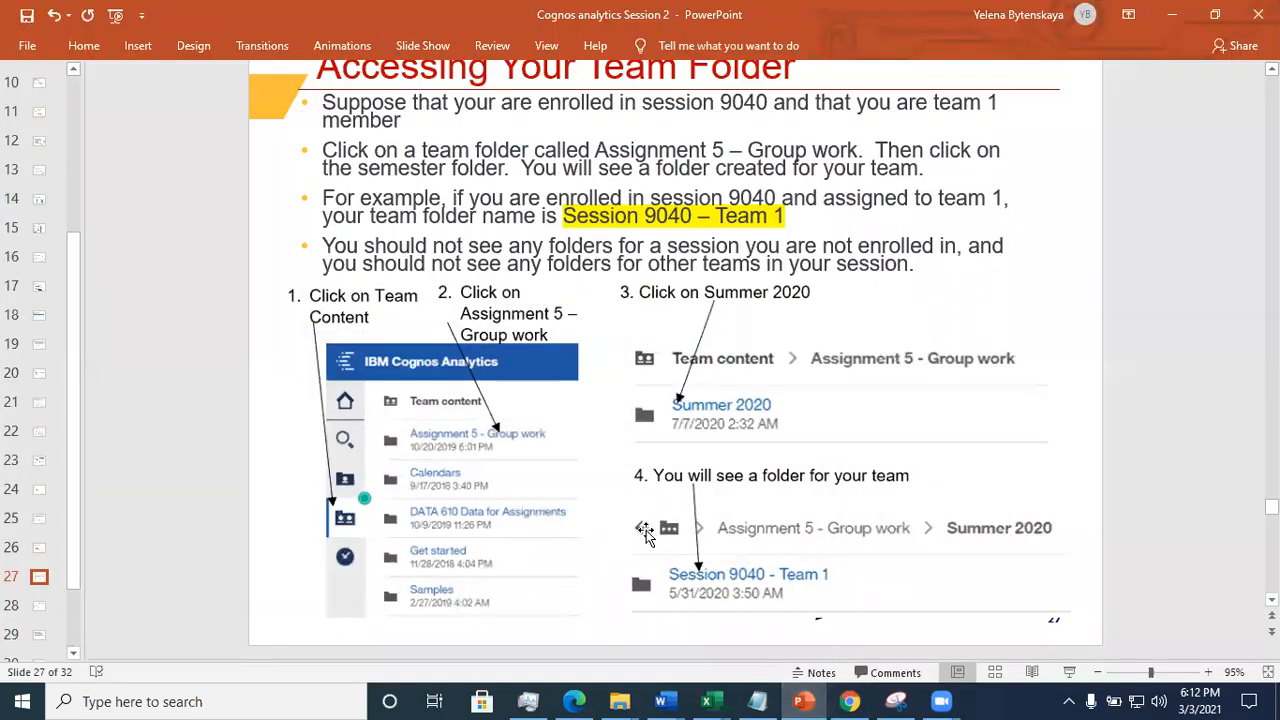
click(38, 607)
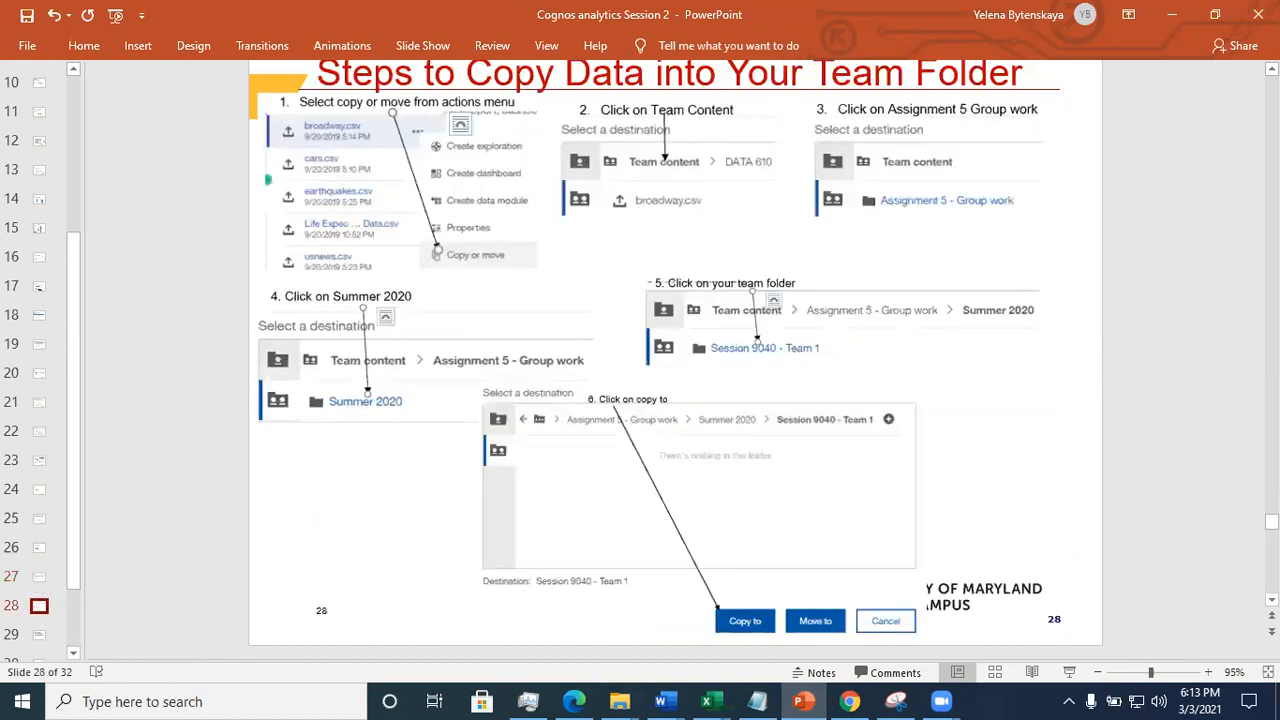
drag(1272, 522, 1272, 513)
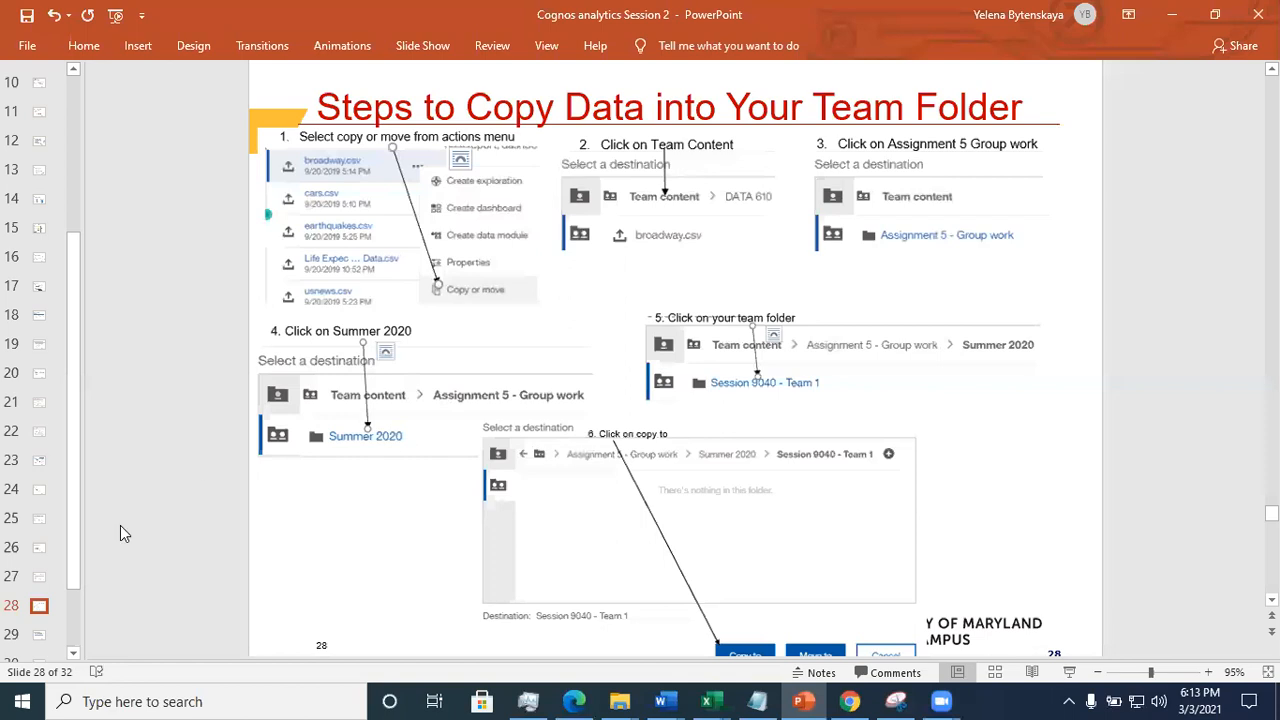
- Review slide 29 on deletions, slide 30 on the No Access error, and slides 31 and 32, returning to the case statements example
click(39, 637)
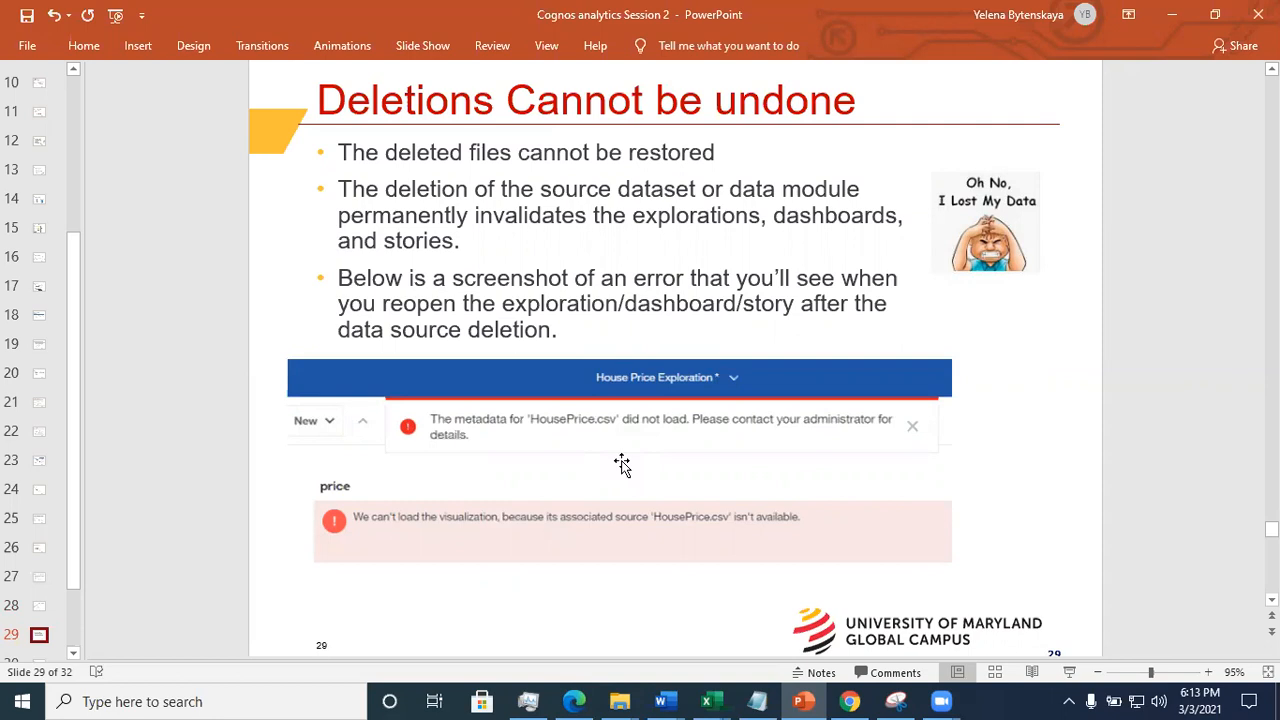
click(543, 464)
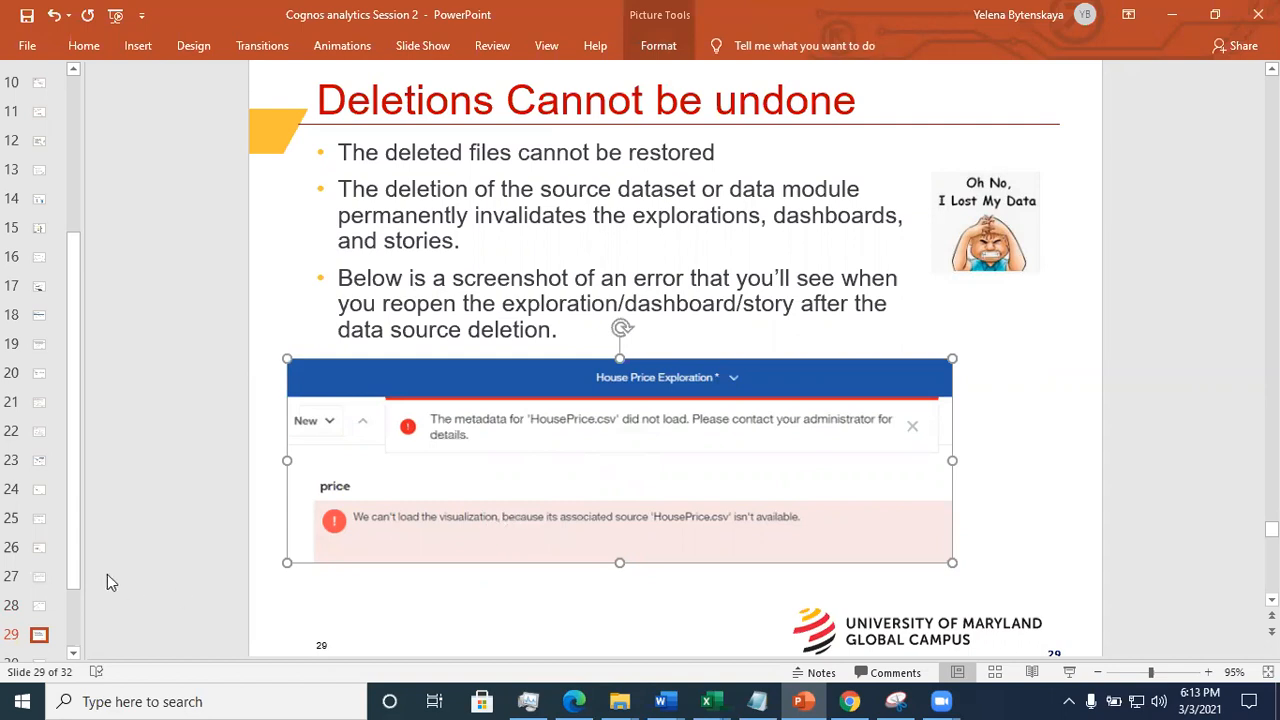
click(74, 594)
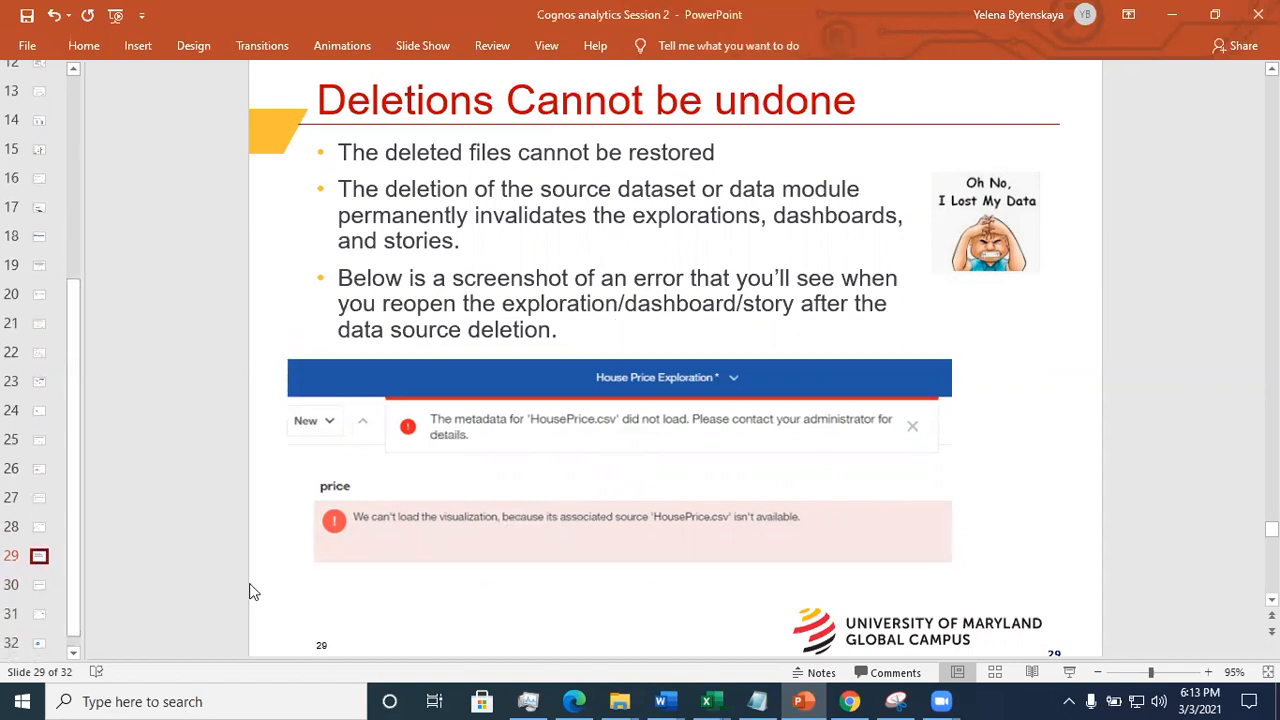
click(38, 586)
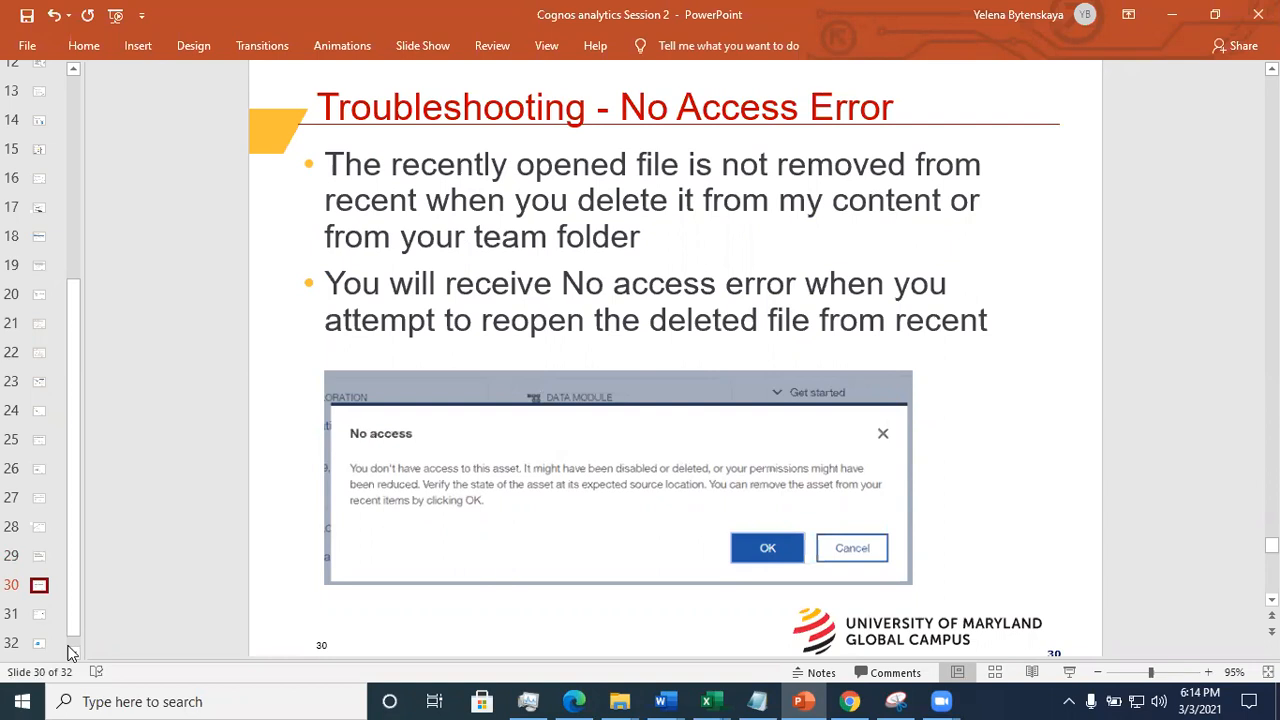
click(41, 616)
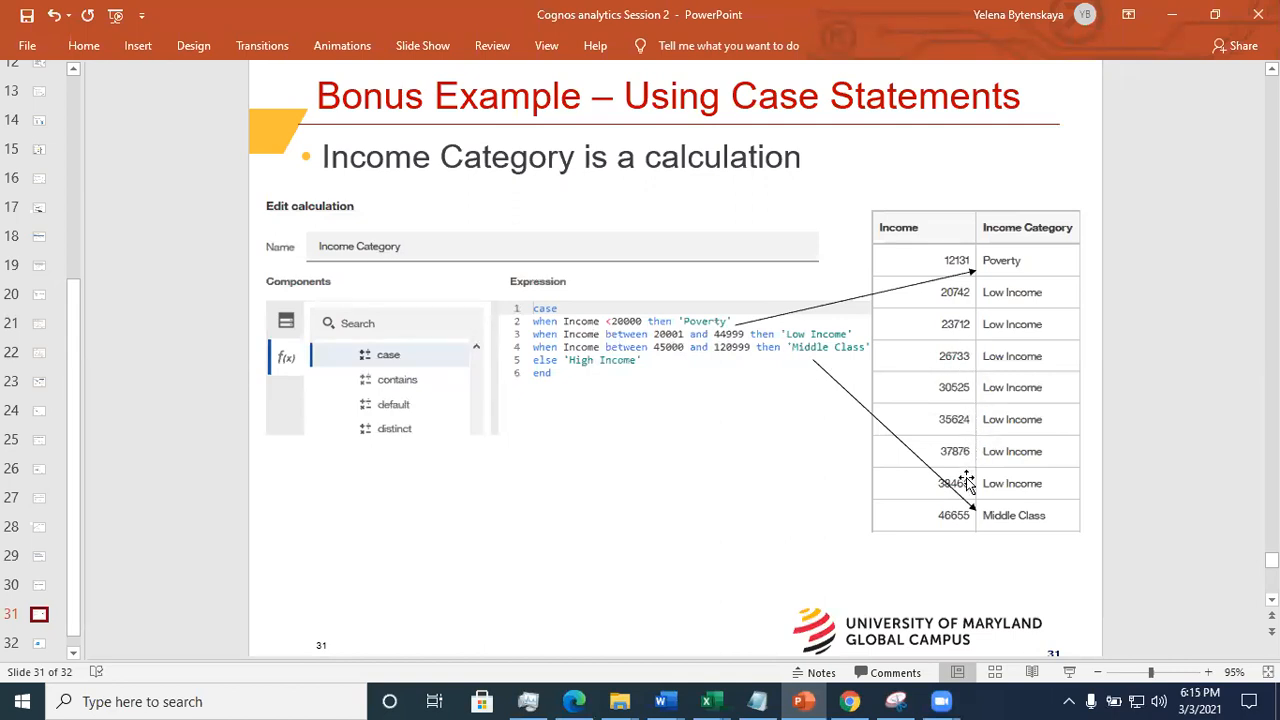
click(39, 643)
click(39, 616)
- Switch back to IBM Cognos and open the Claims and Weather data module from My content
click(1170, 15)
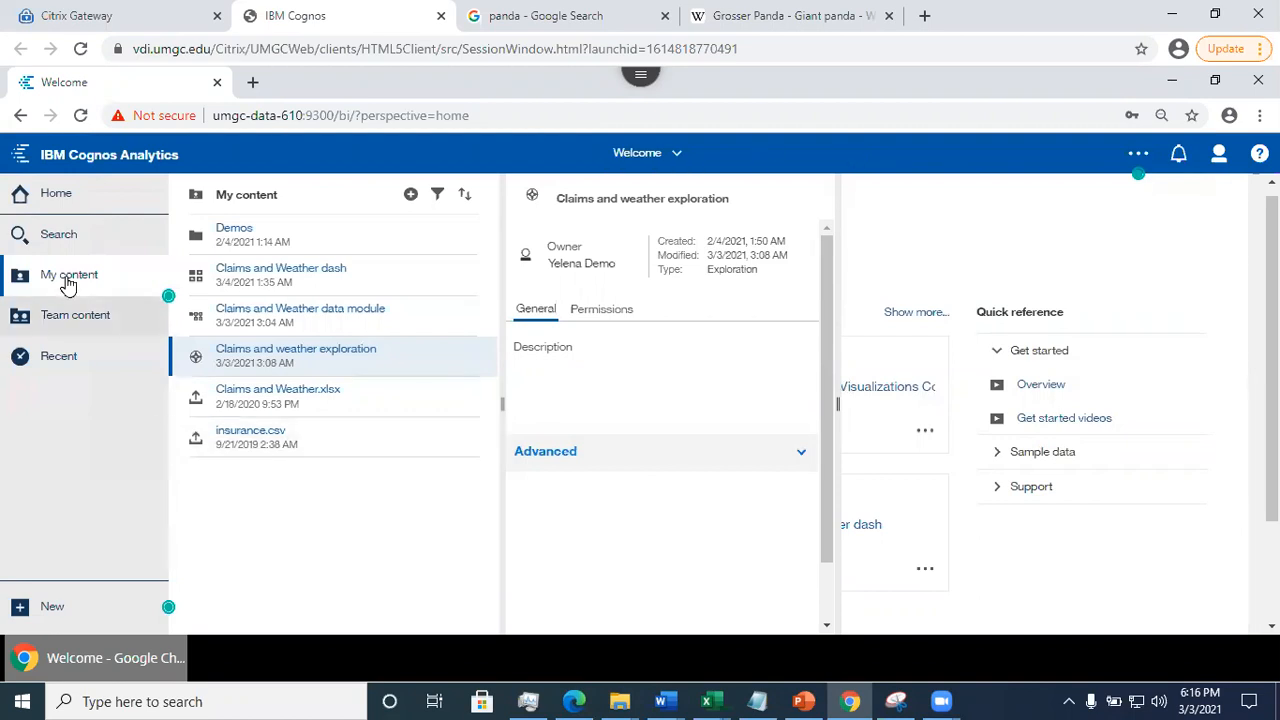
click(288, 313)
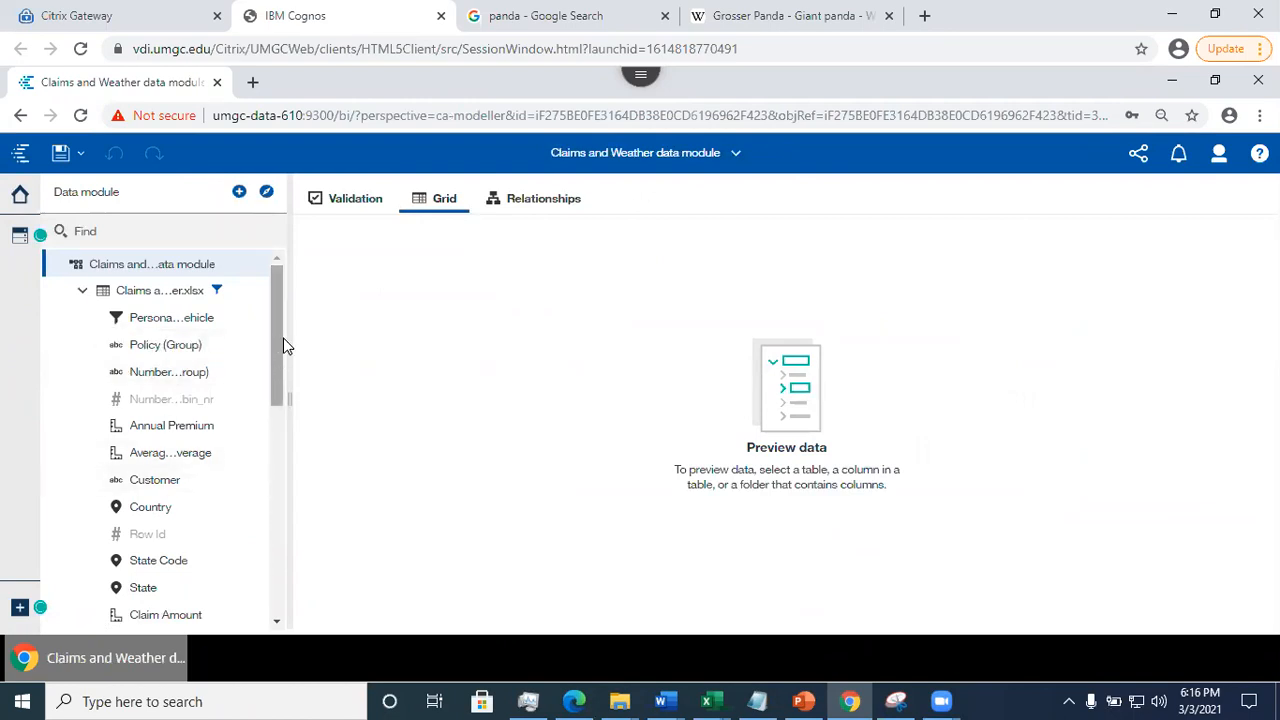
click(243, 265)
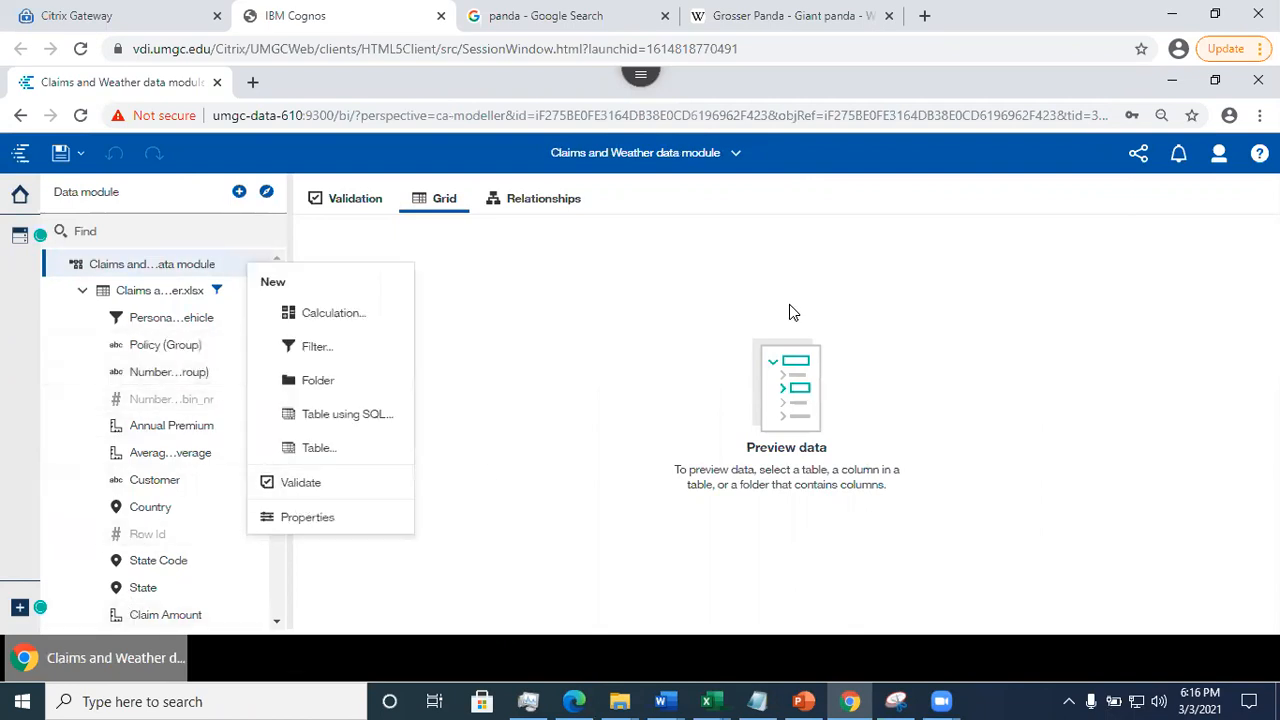
click(648, 280)
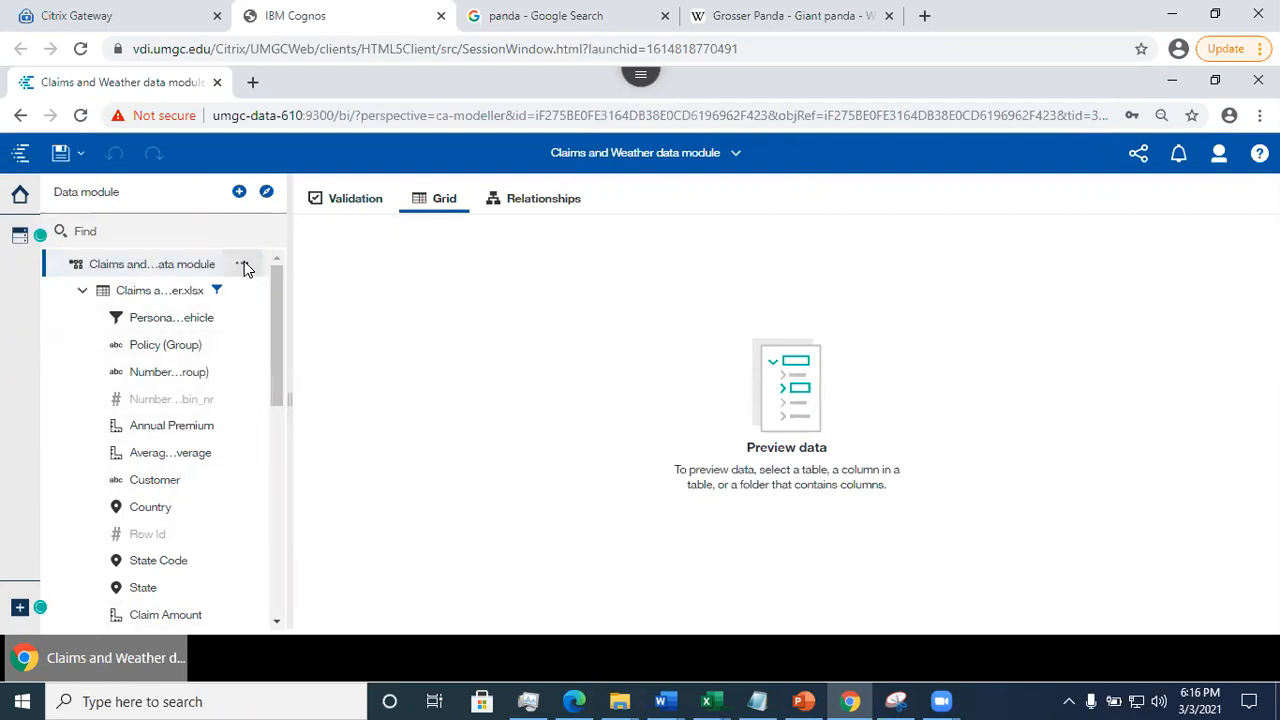
- Start a new calculation at the level of the Claims and Weather data module and name it Average Income
click(245, 266)
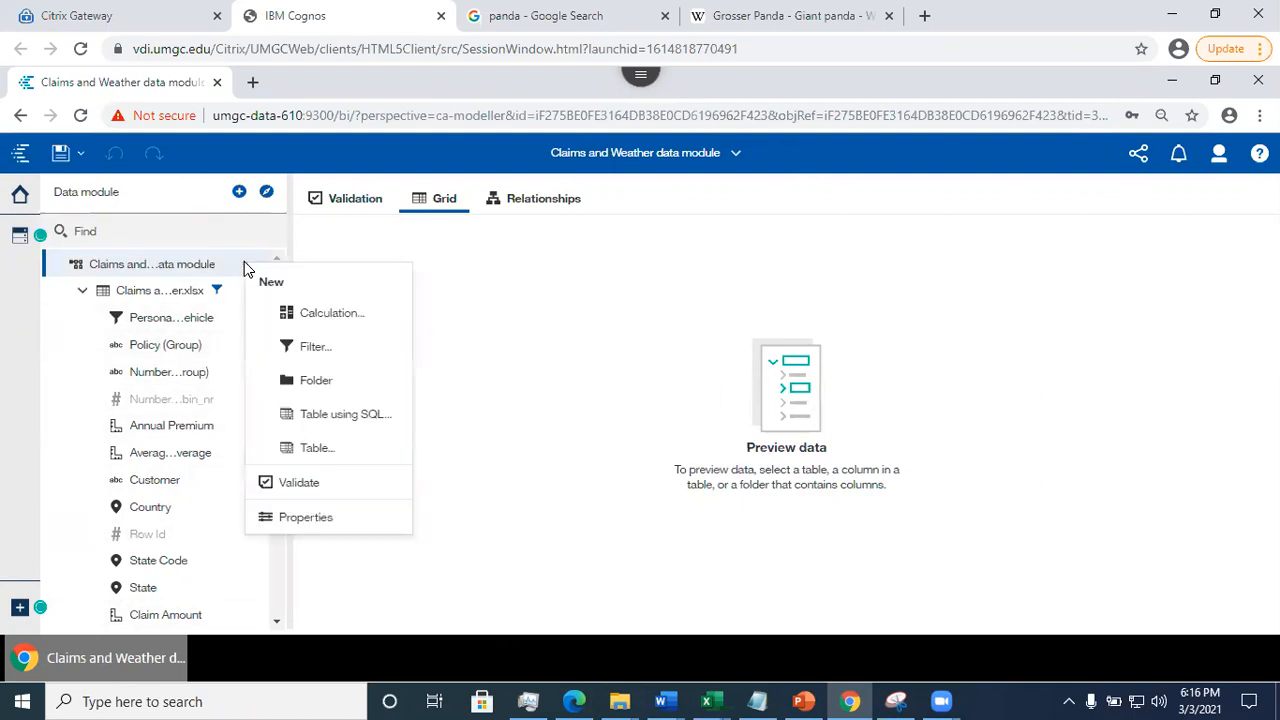
click(318, 313)
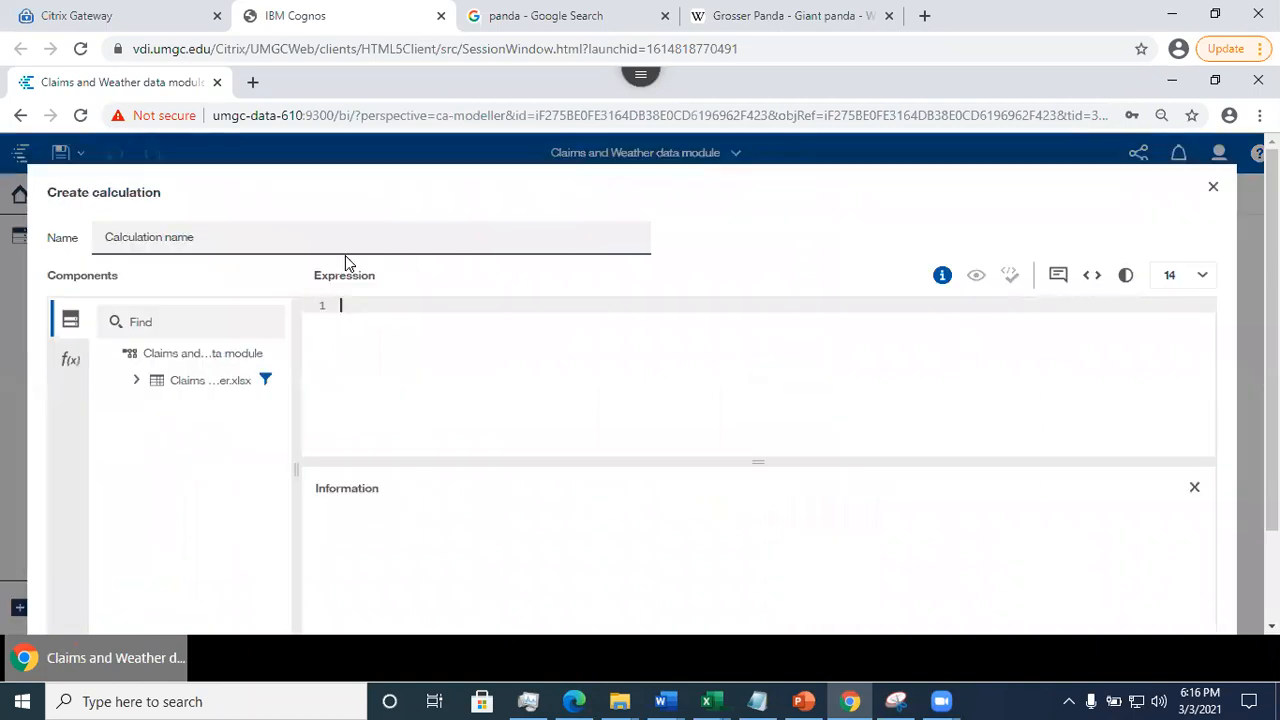
click(275, 240)
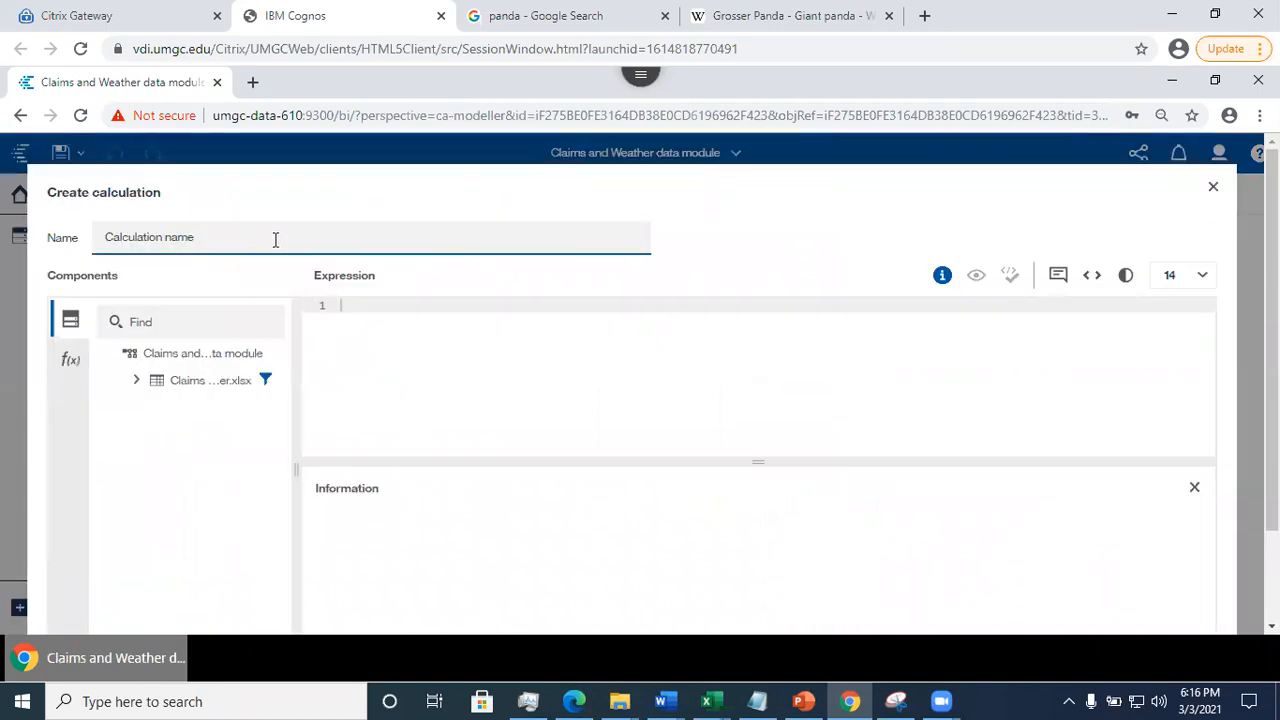
drag(275, 240, 64, 213)
text(Acac)
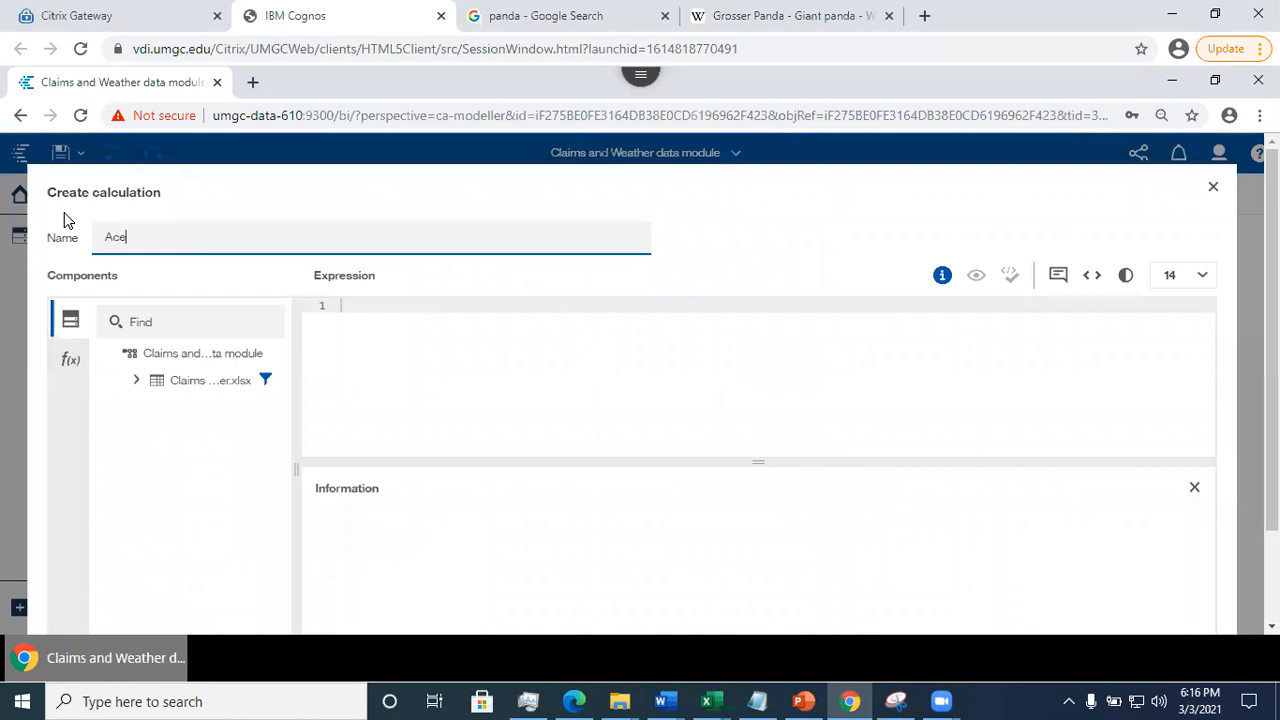
key(BackSpace)
key(BackSpace)
key(BackSpace)
text(verage Income)
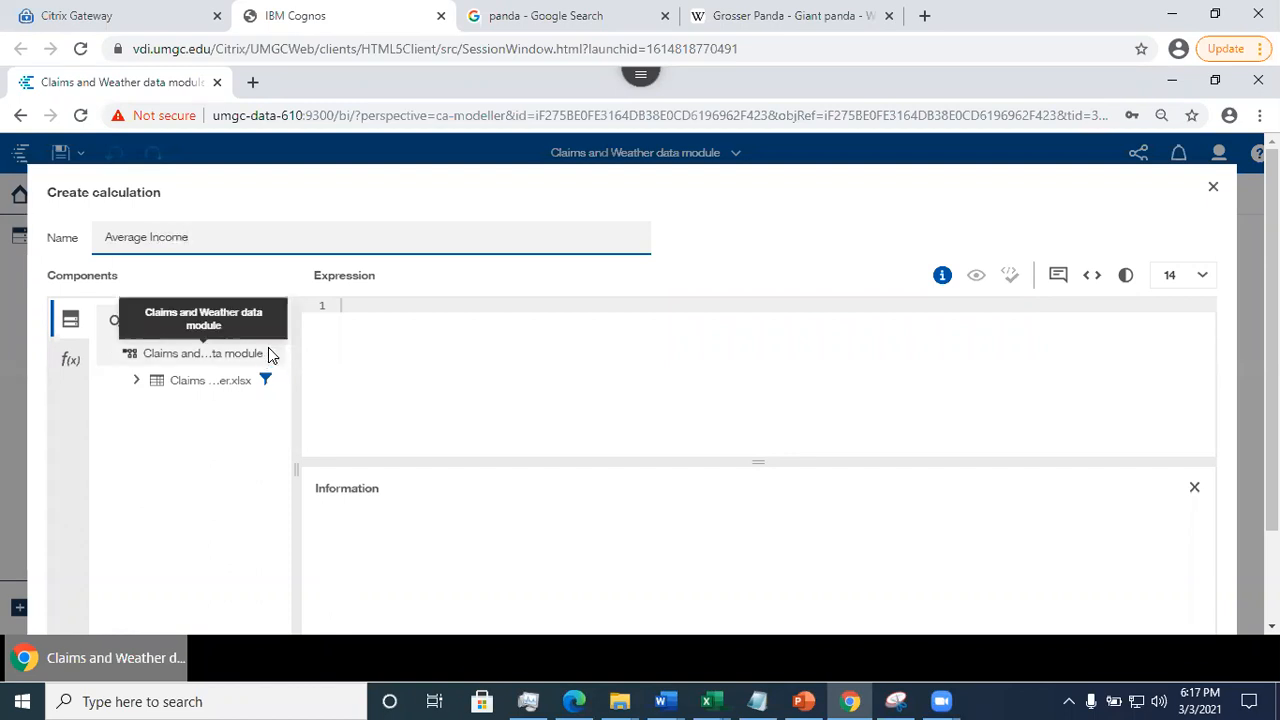
- Insert the average function from the summary functions into the calculation's expression
click(70, 360)
click(123, 352)
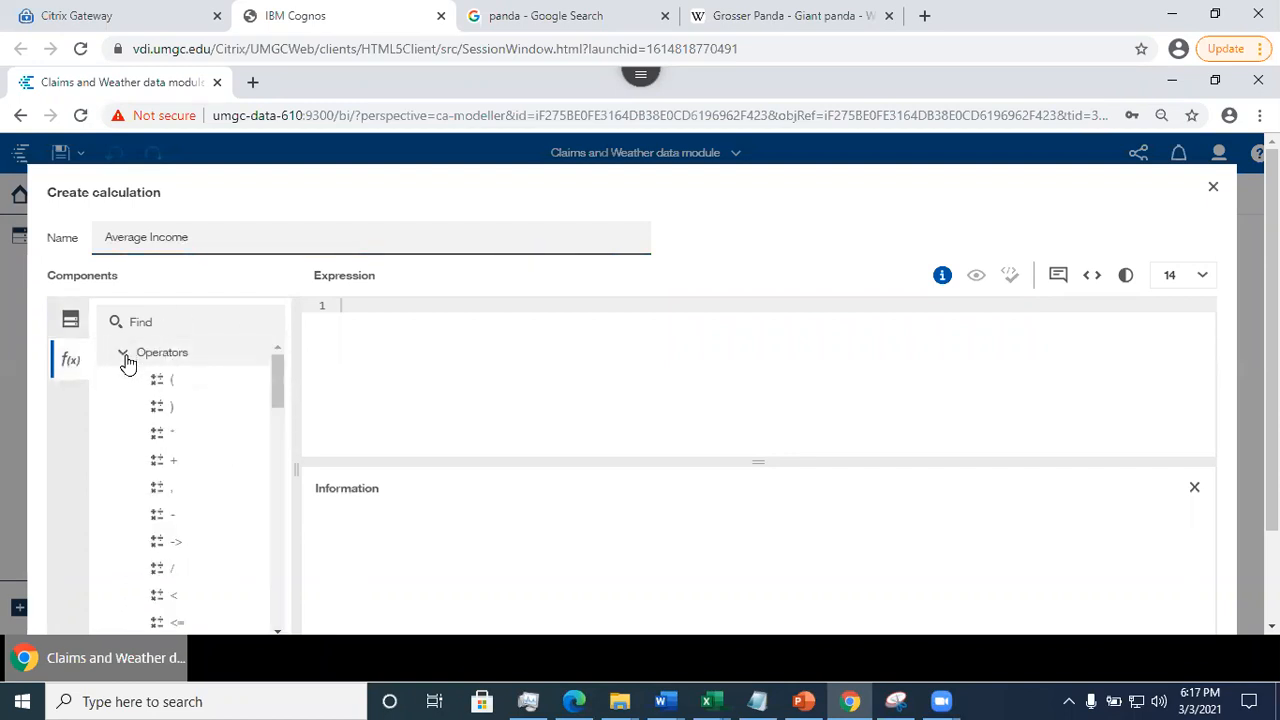
click(123, 352)
click(125, 379)
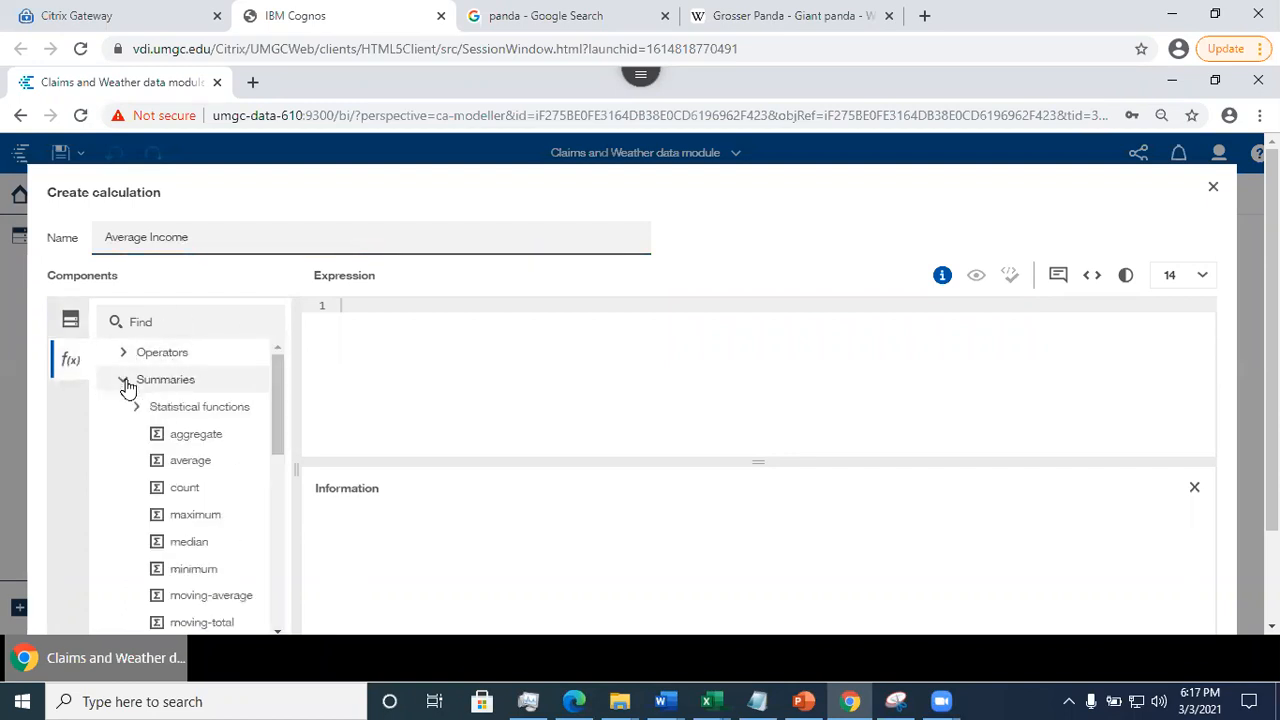
drag(185, 462, 366, 310)
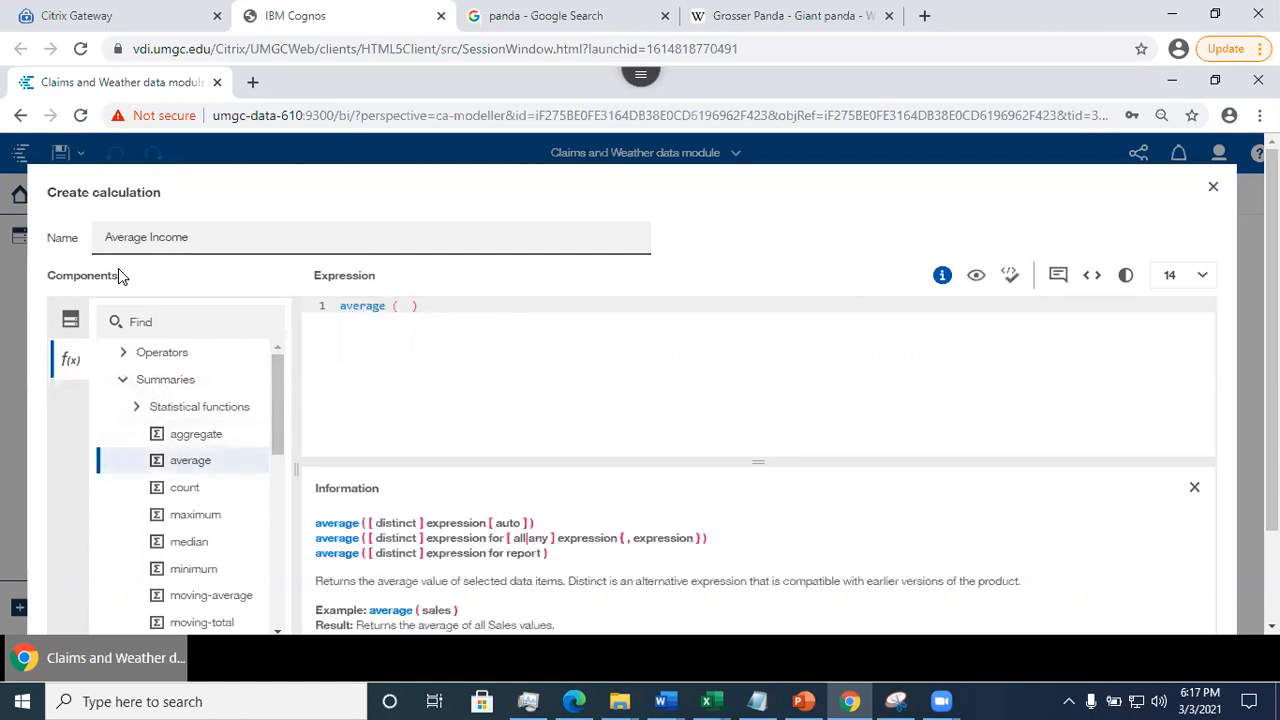
- Add the Income column from Claims and Weather.xlsx as the average function's argument and create the calculation
click(69, 325)
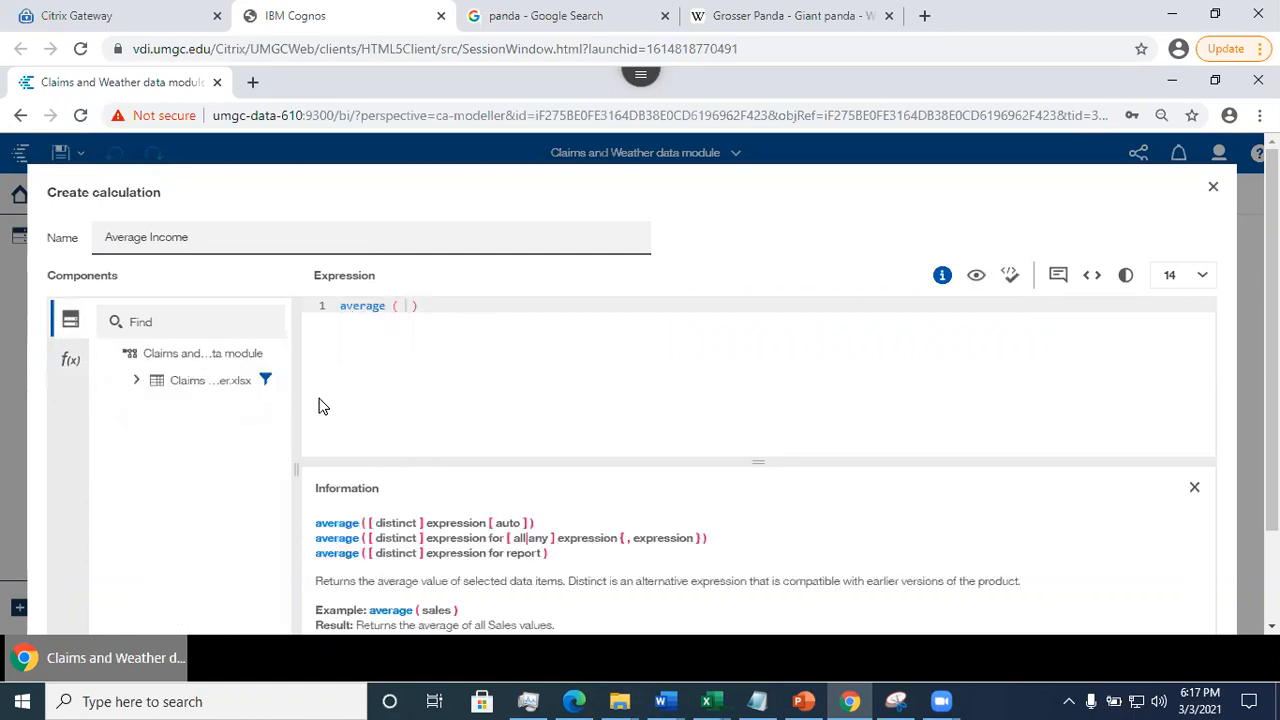
click(137, 382)
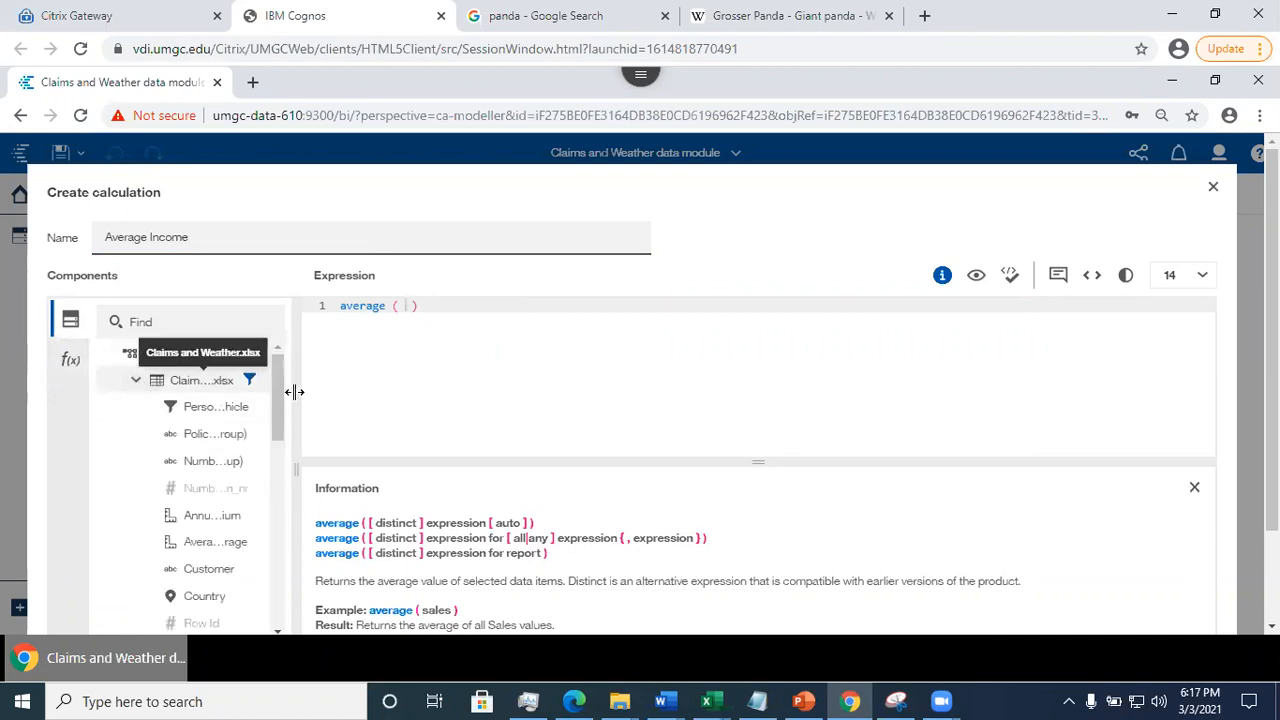
drag(276, 390, 289, 510)
drag(189, 507, 406, 306)
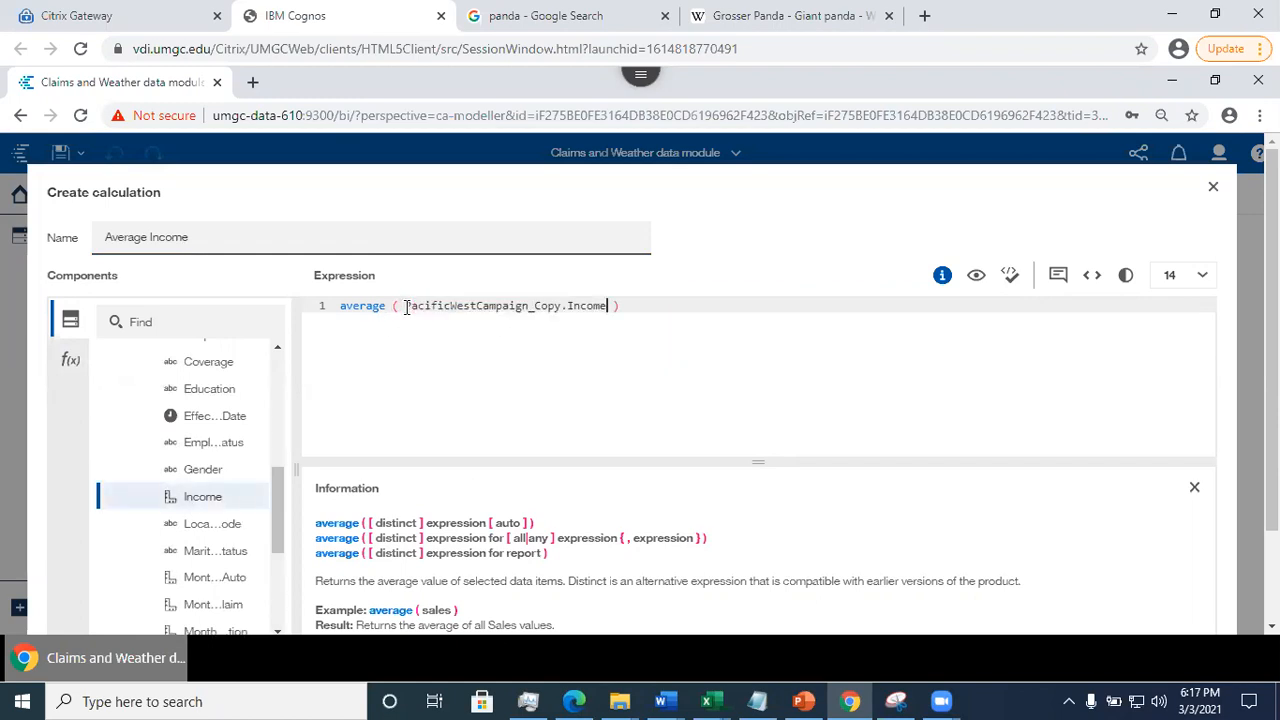
scroll(1000, 450, down, 2)
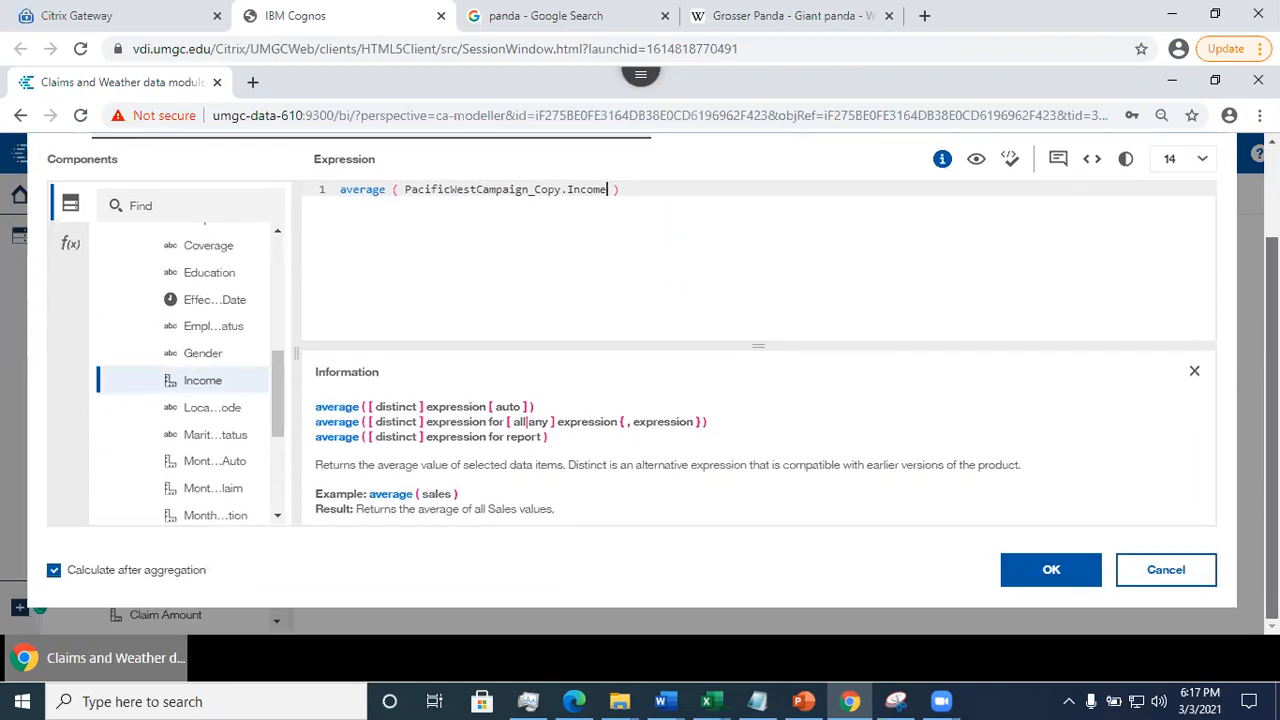
click(1040, 580)
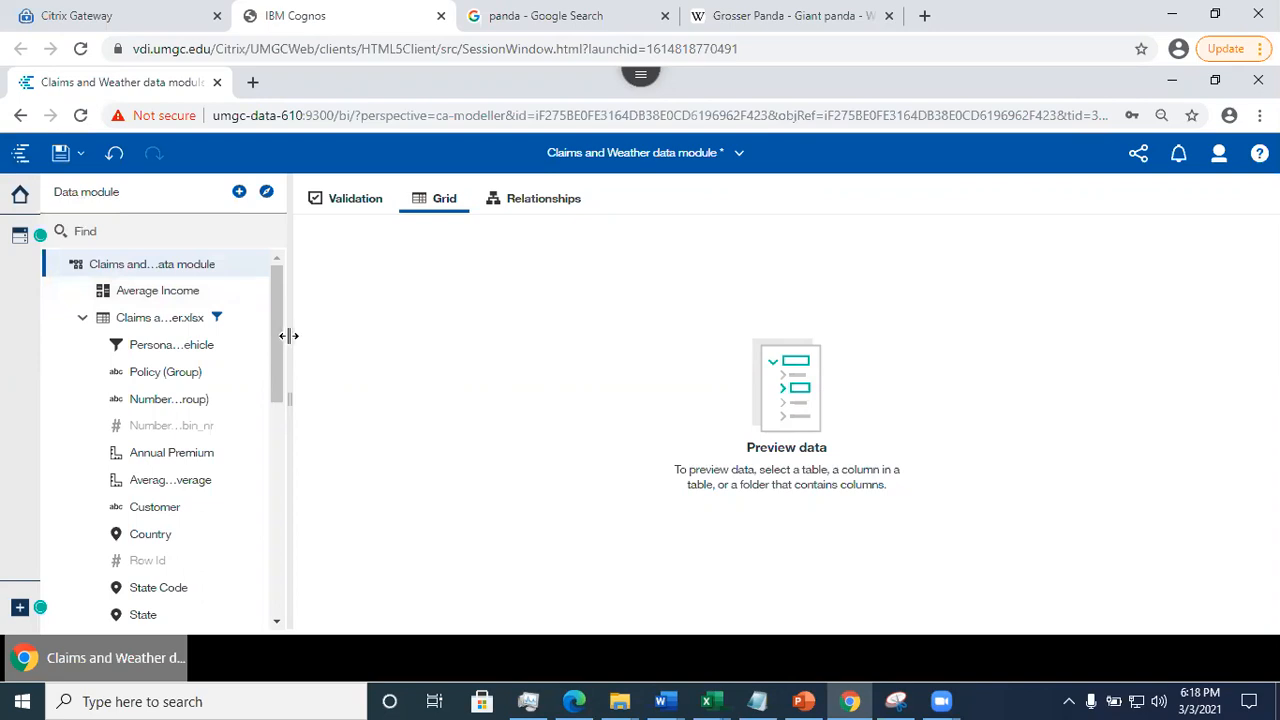
mouse_move(279, 345)
mouse_down()
mouse_move(279, 469)
mouse_move(279, 350)
mouse_up()
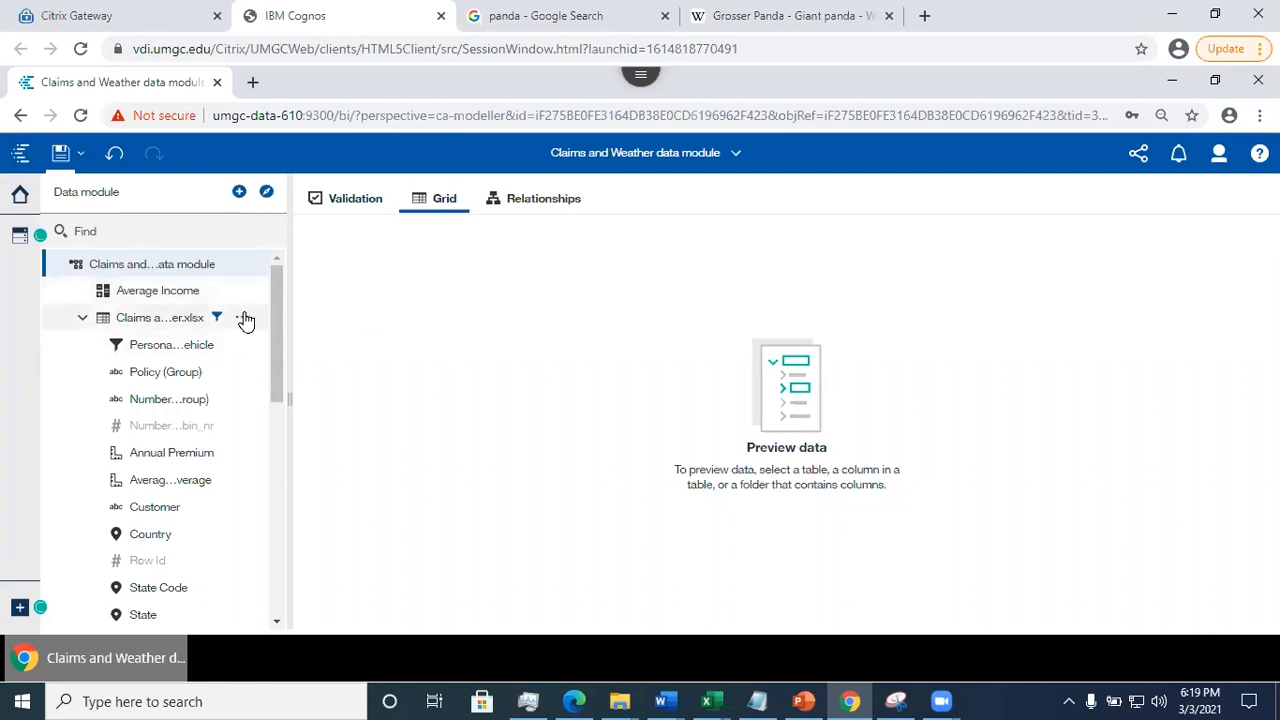
click(245, 318)
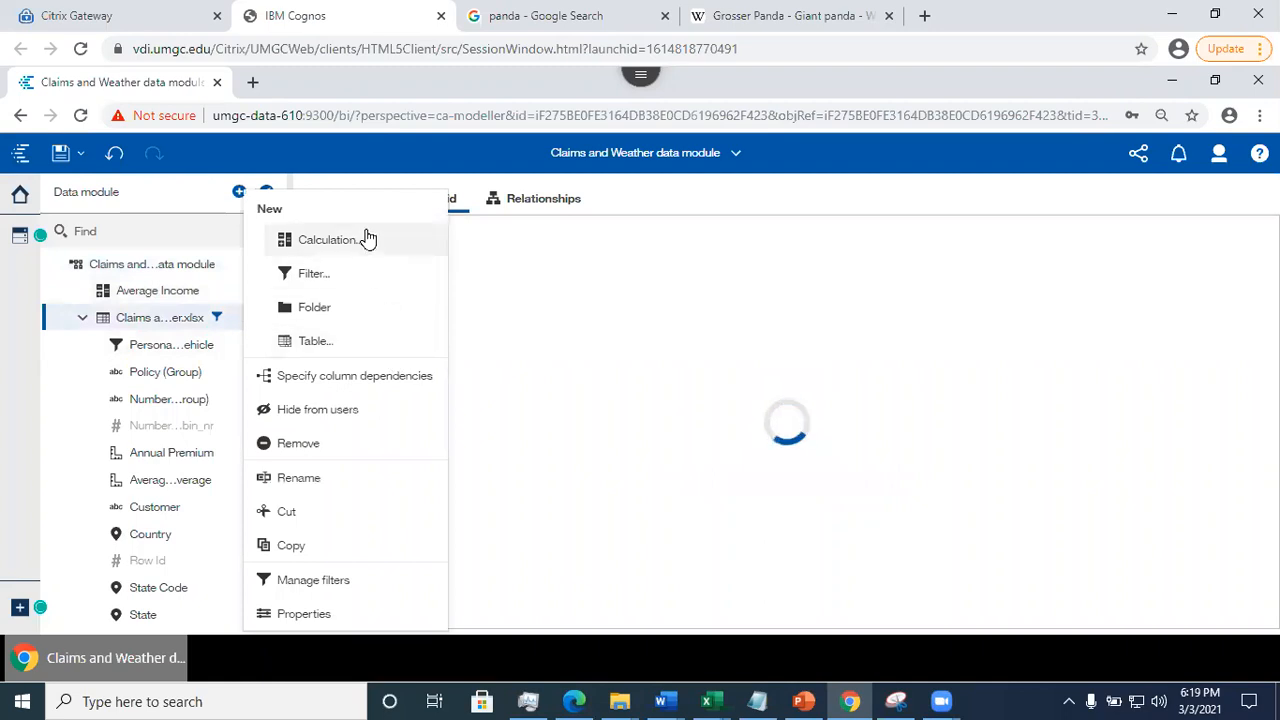
click(367, 239)
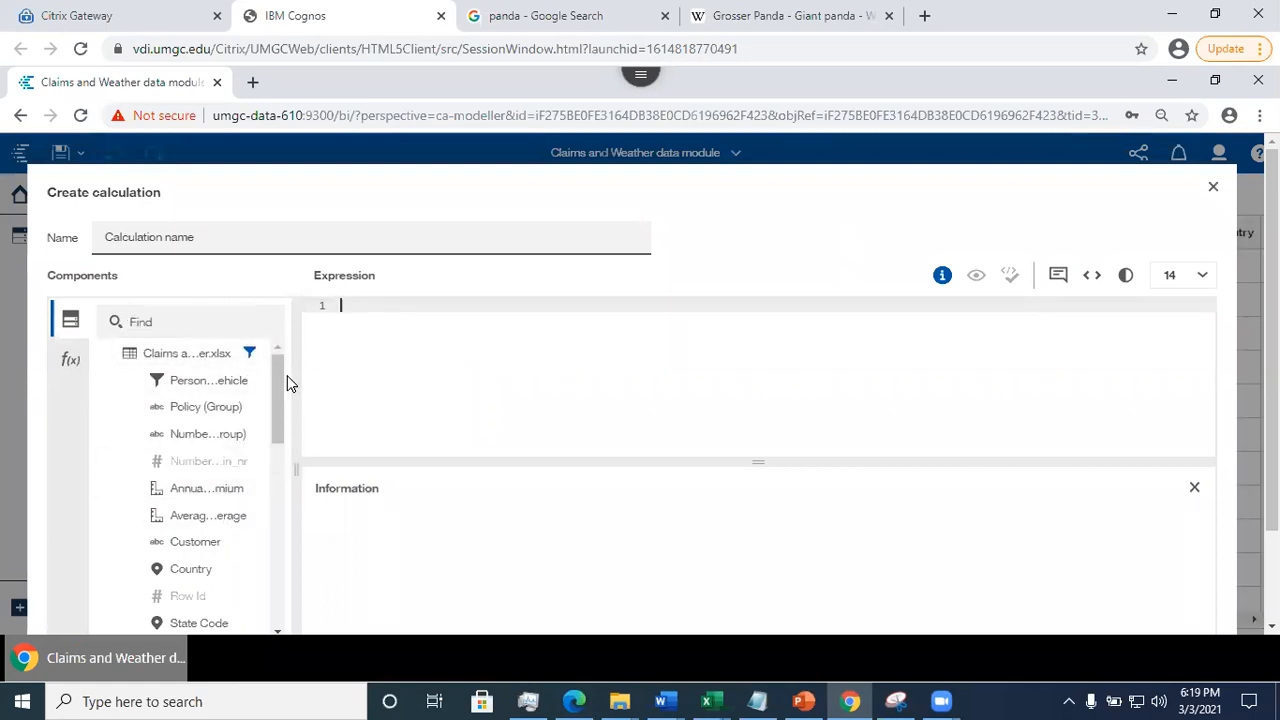
drag(278, 400, 279, 428)
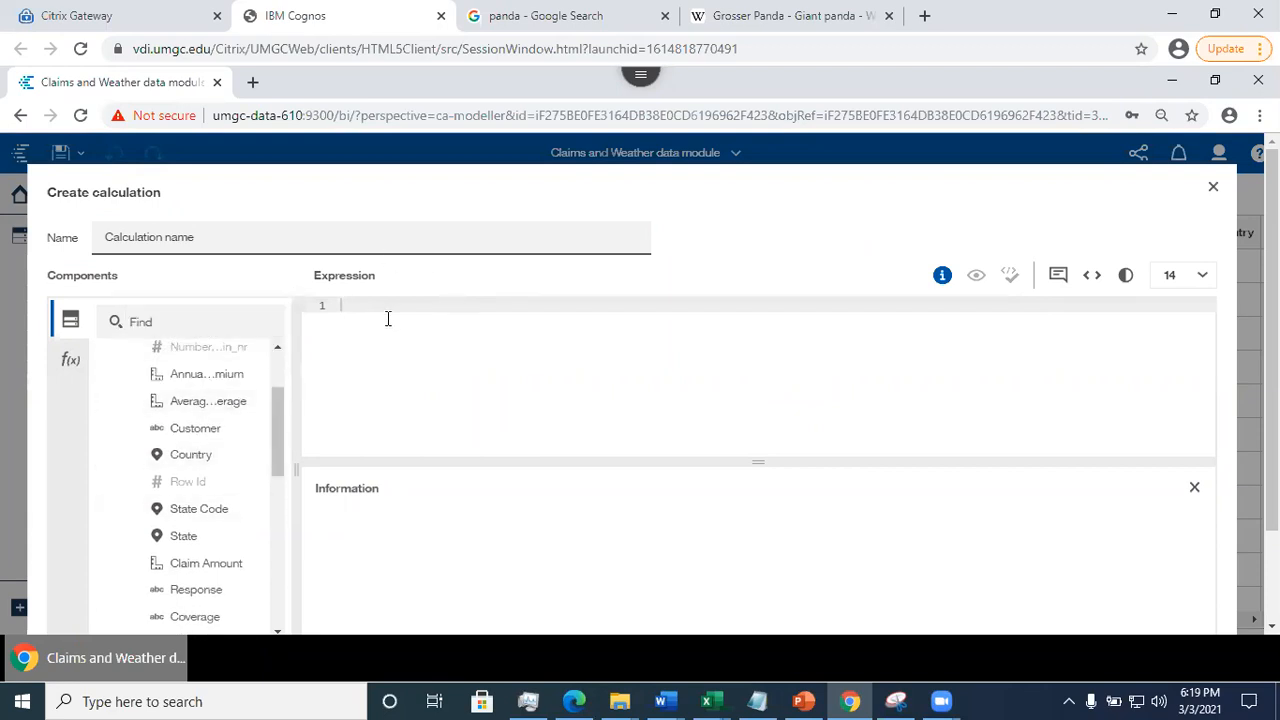
click(1217, 191)
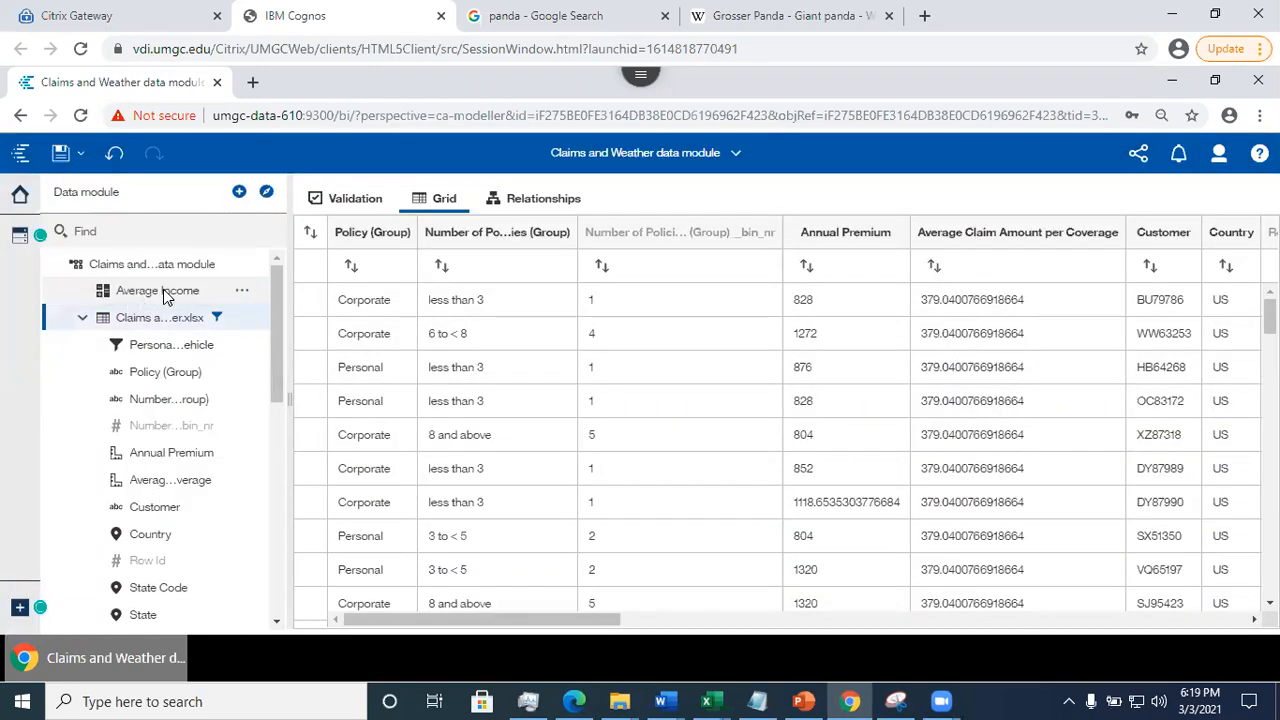
click(241, 265)
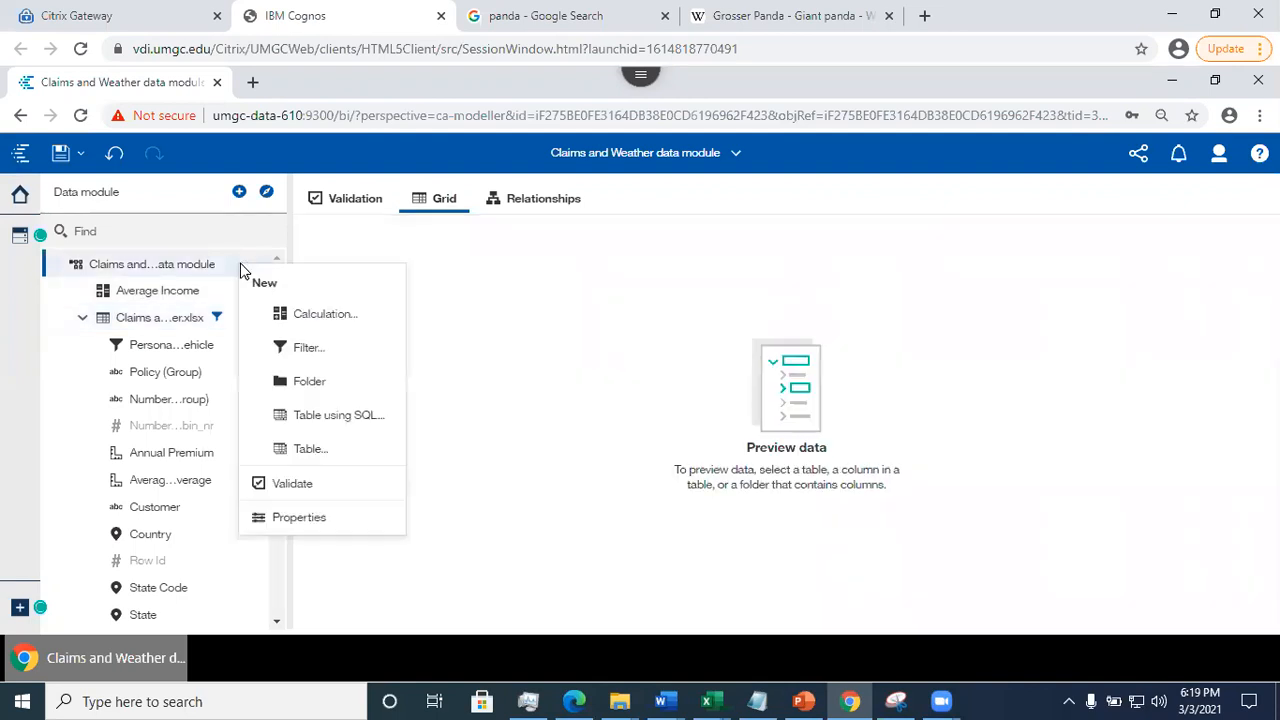
click(525, 304)
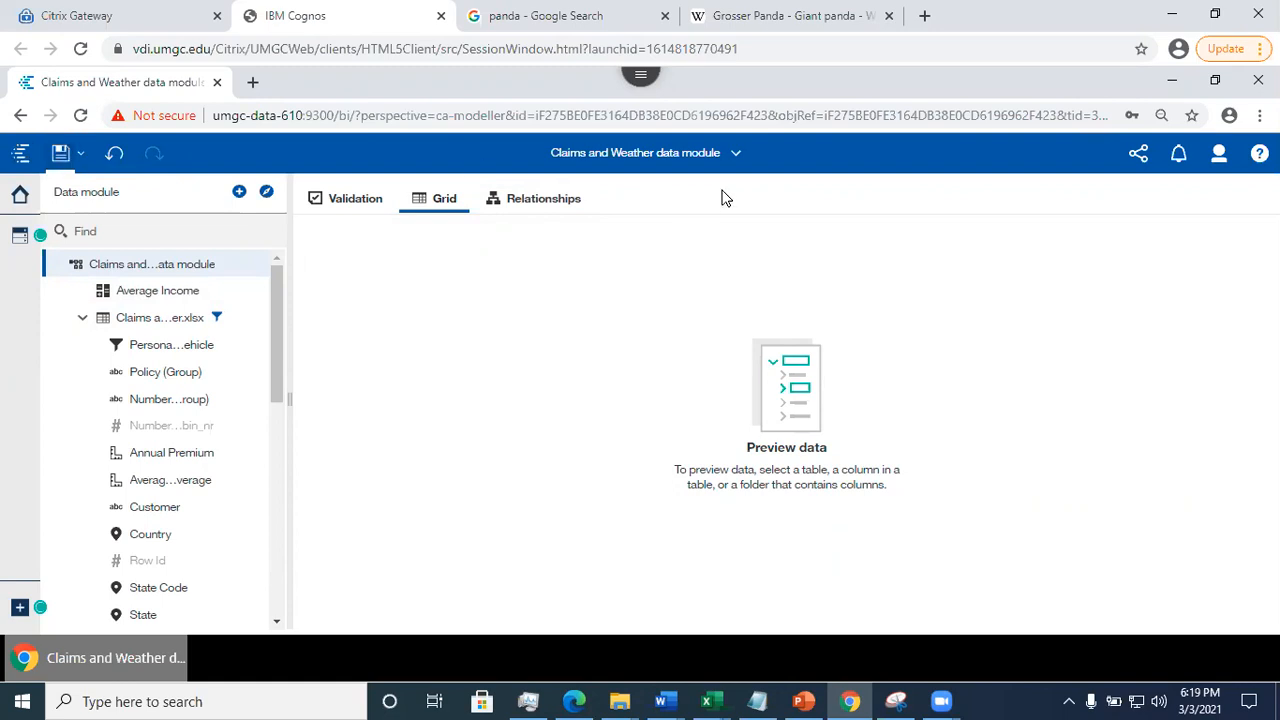
- Close the Claims and Weather data module and open the Claims and weather exploration from My content
click(735, 158)
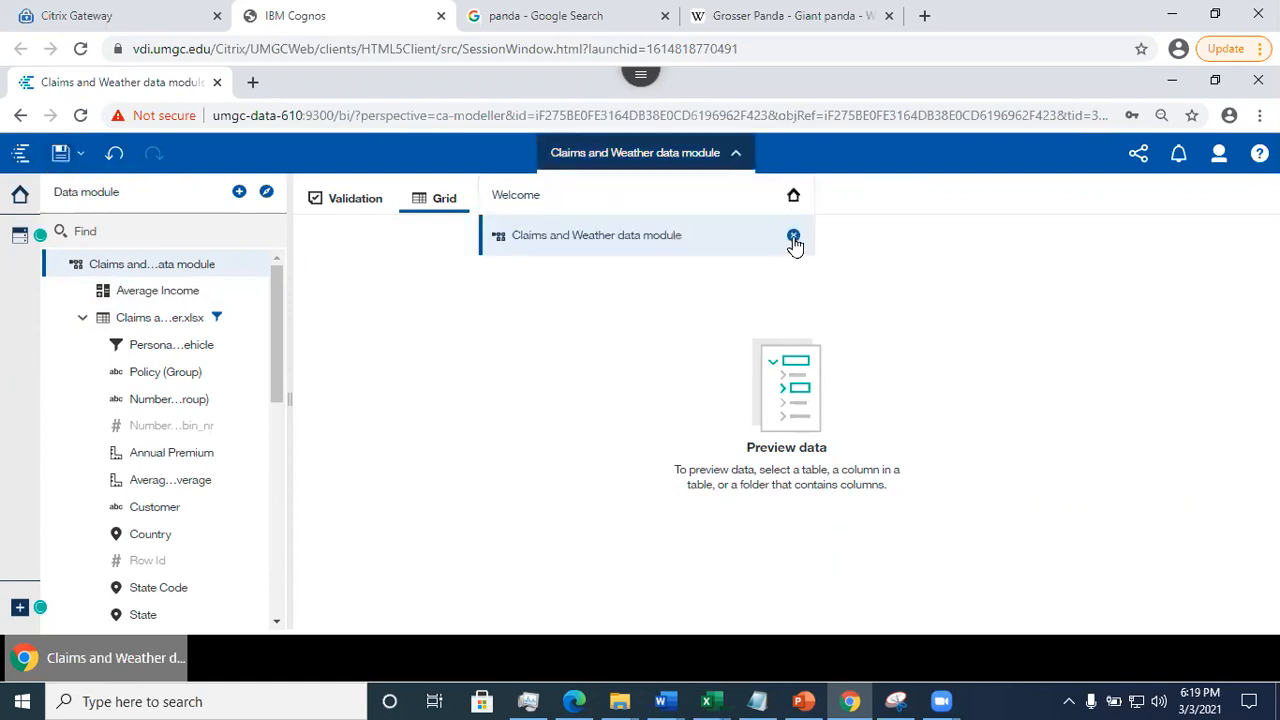
click(795, 245)
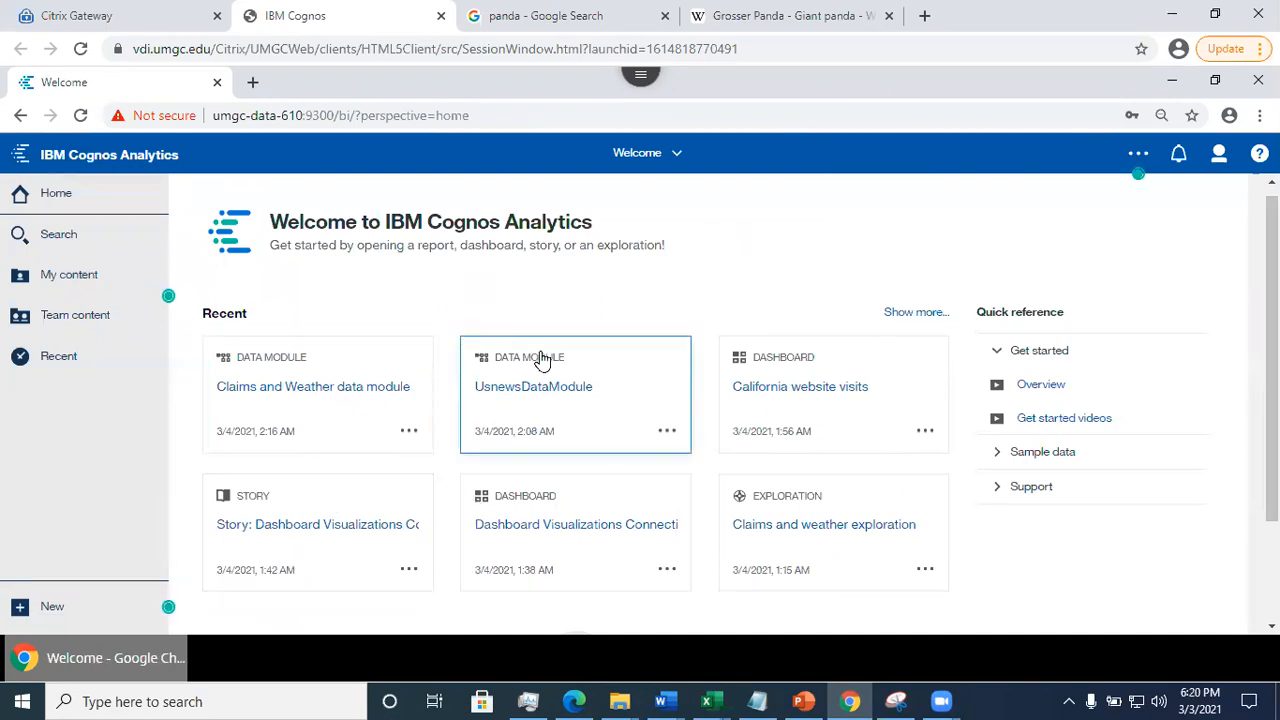
click(80, 286)
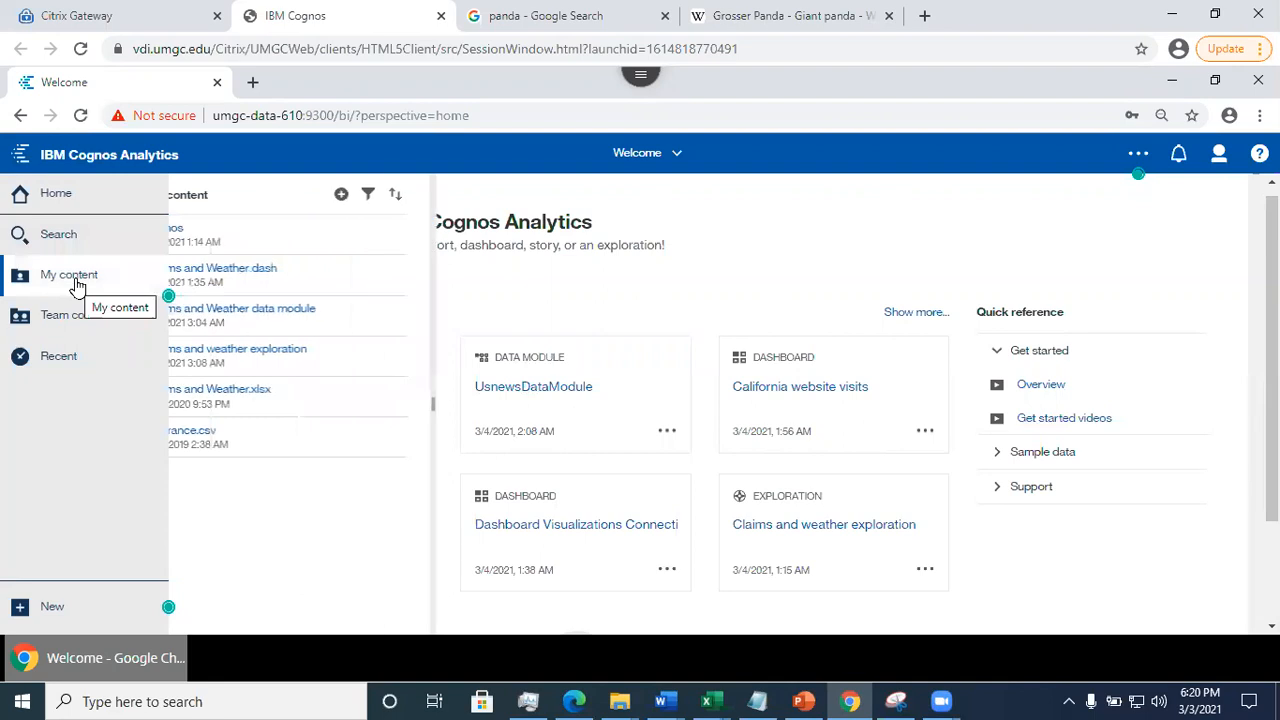
click(303, 358)
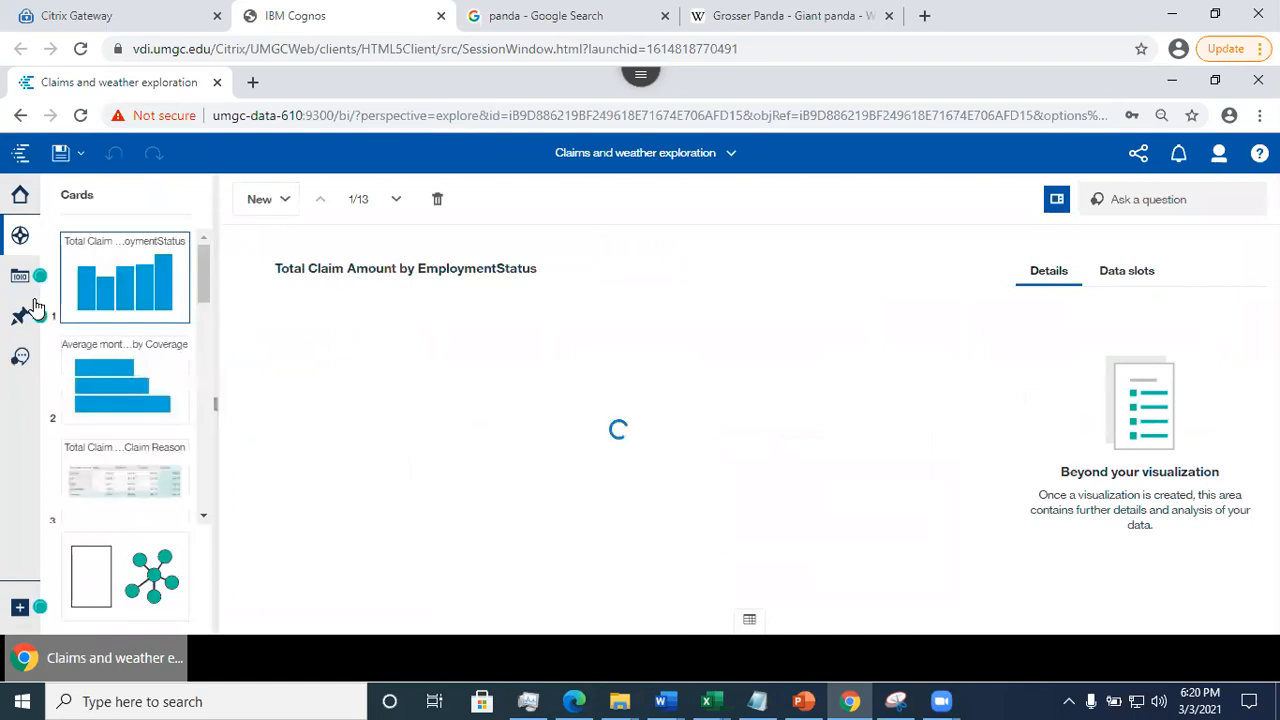
- Add a new single card to the exploration and visualize the Average Income calculation on it
click(12, 276)
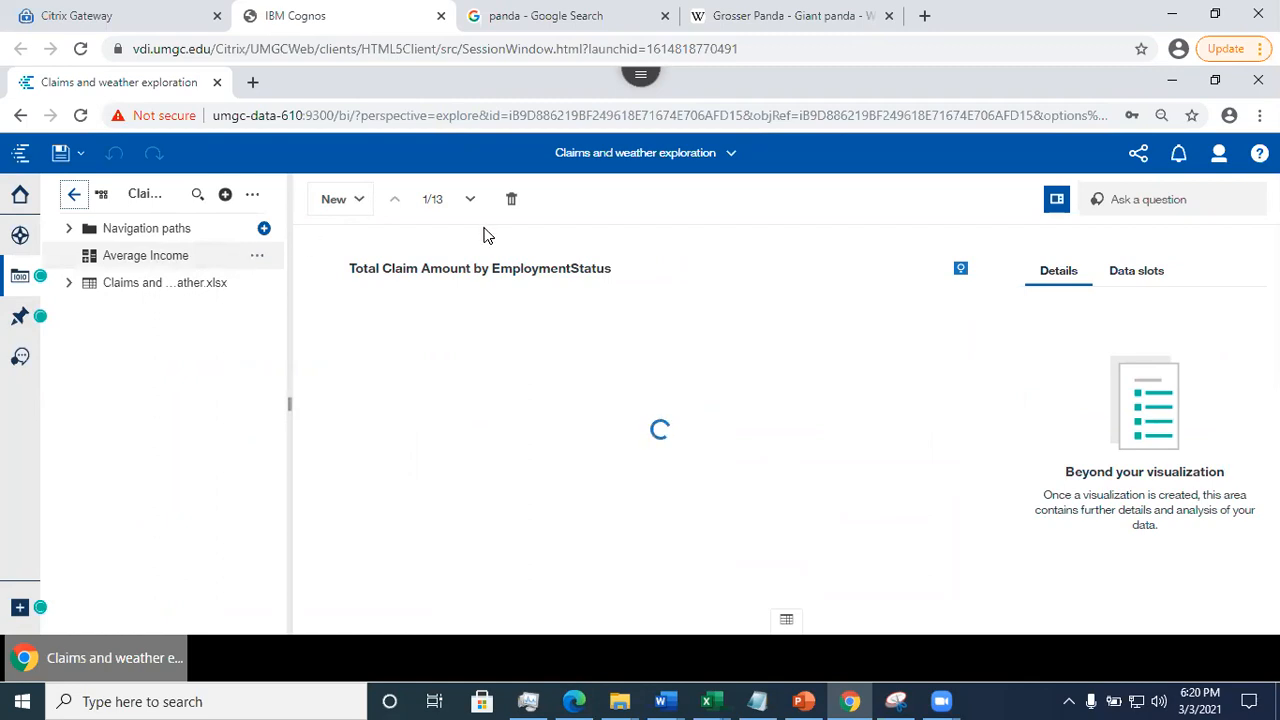
click(336, 203)
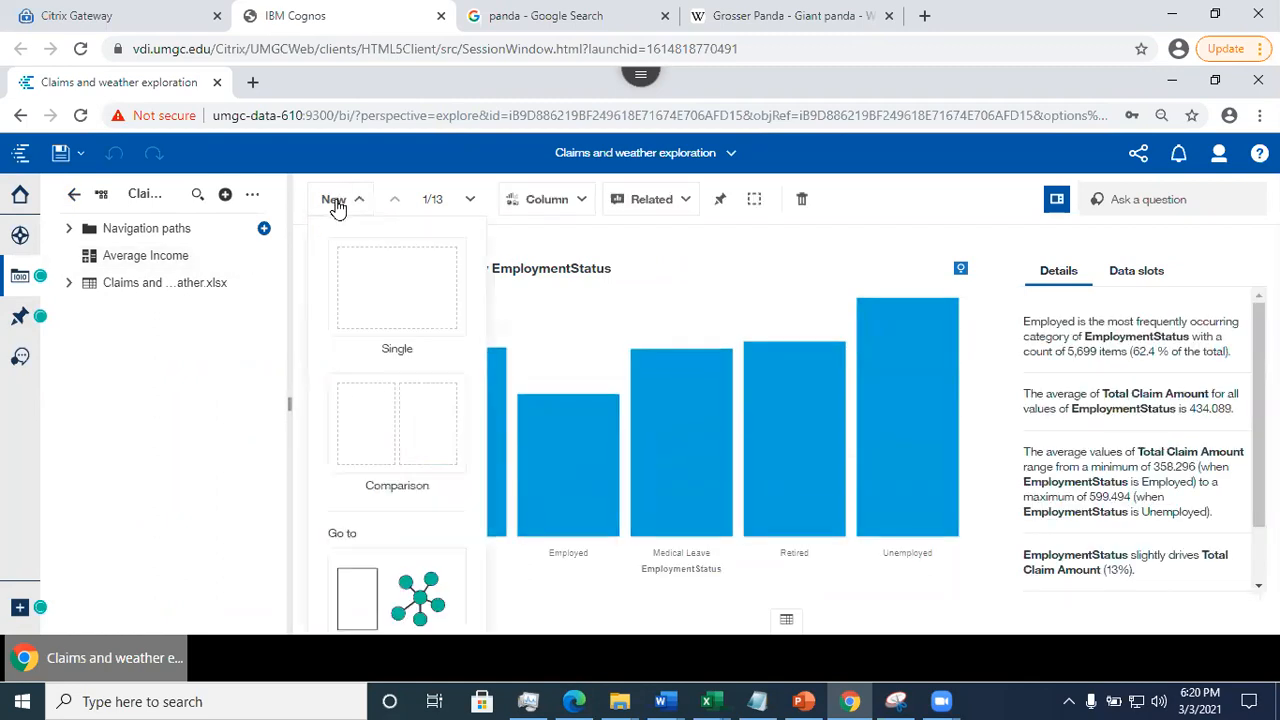
click(389, 283)
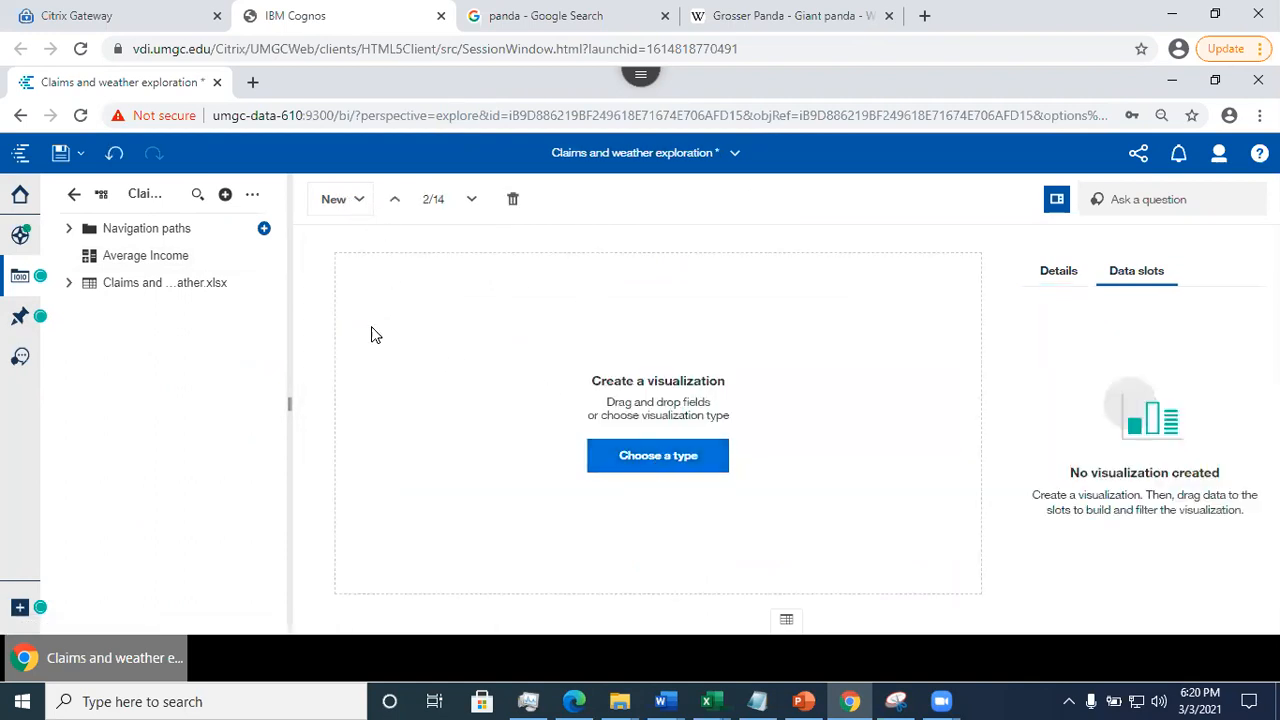
drag(446, 344, 641, 449)
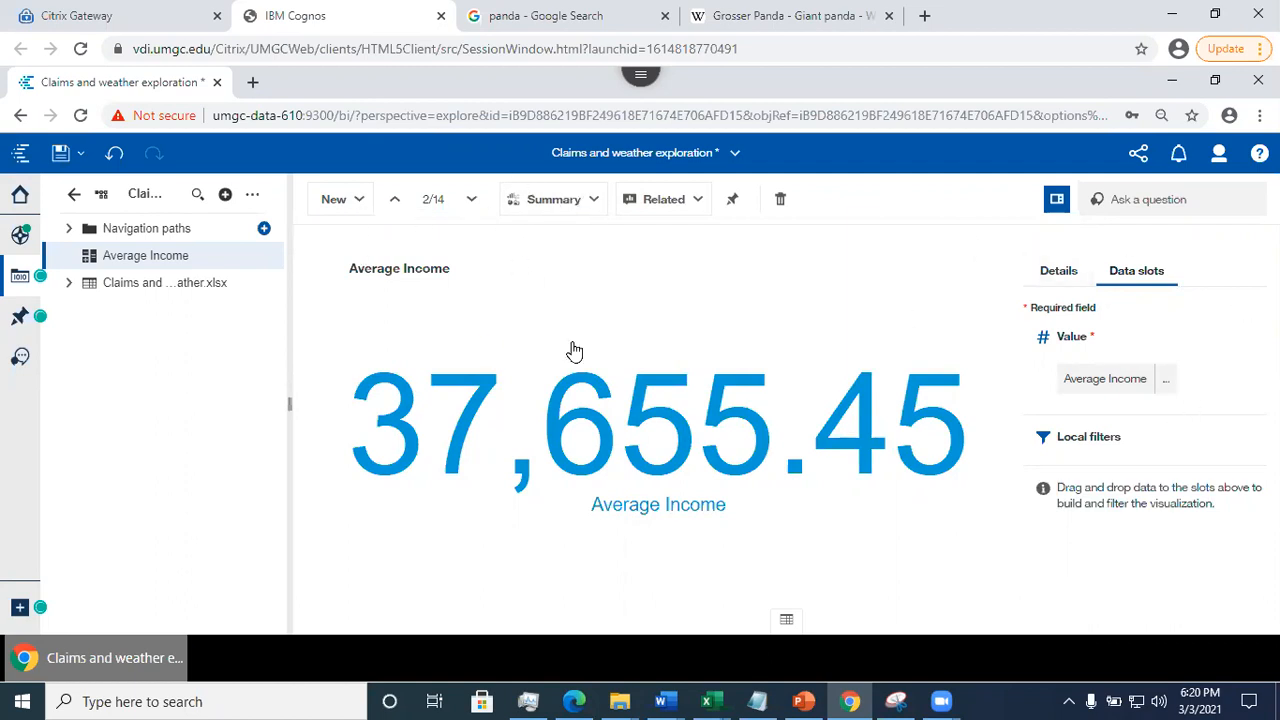
- Change the Average Income visualization to a column chart with Policy (Group) as its bars
click(579, 207)
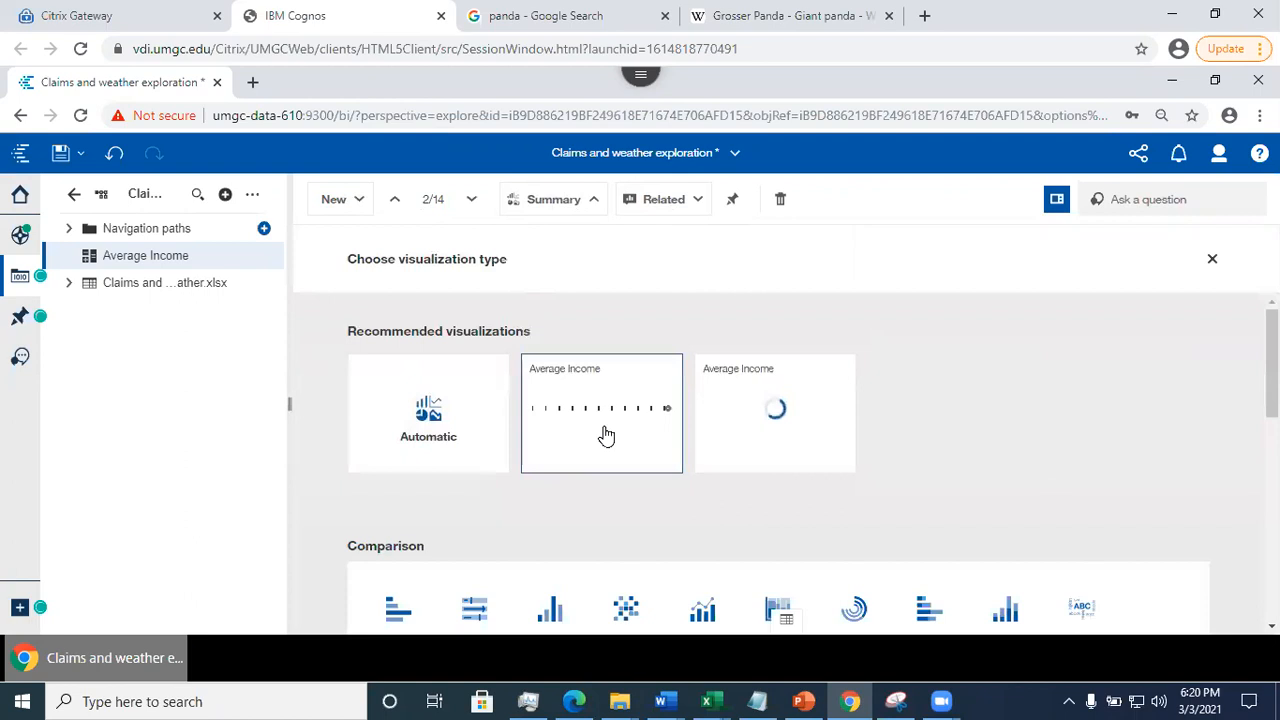
scroll(560, 410, down, 2)
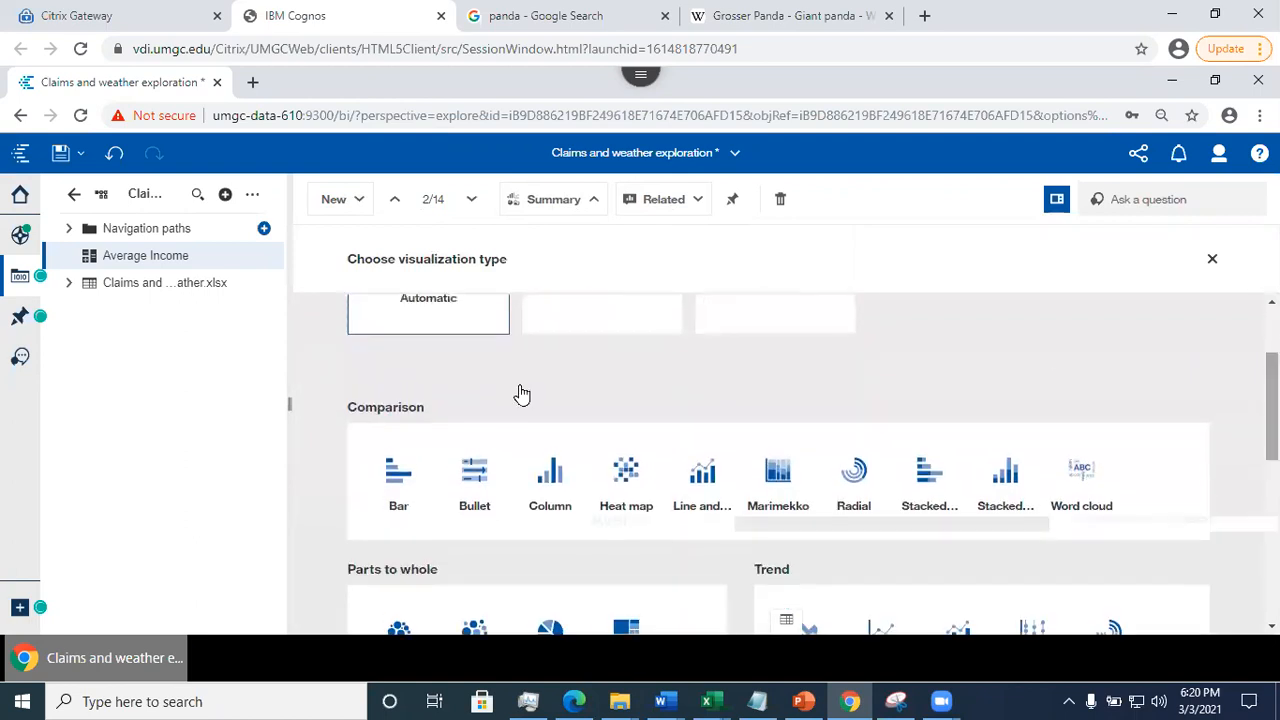
scroll(729, 417, down, 4)
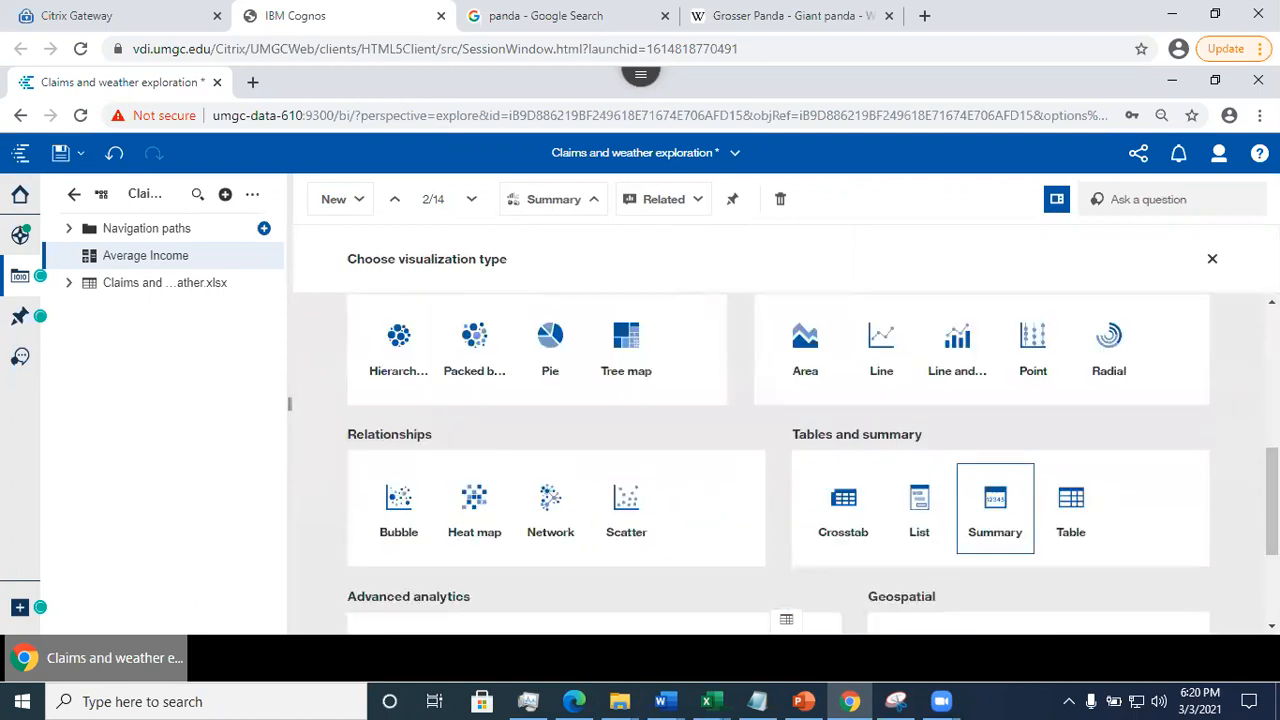
scroll(778, 460, up, 6)
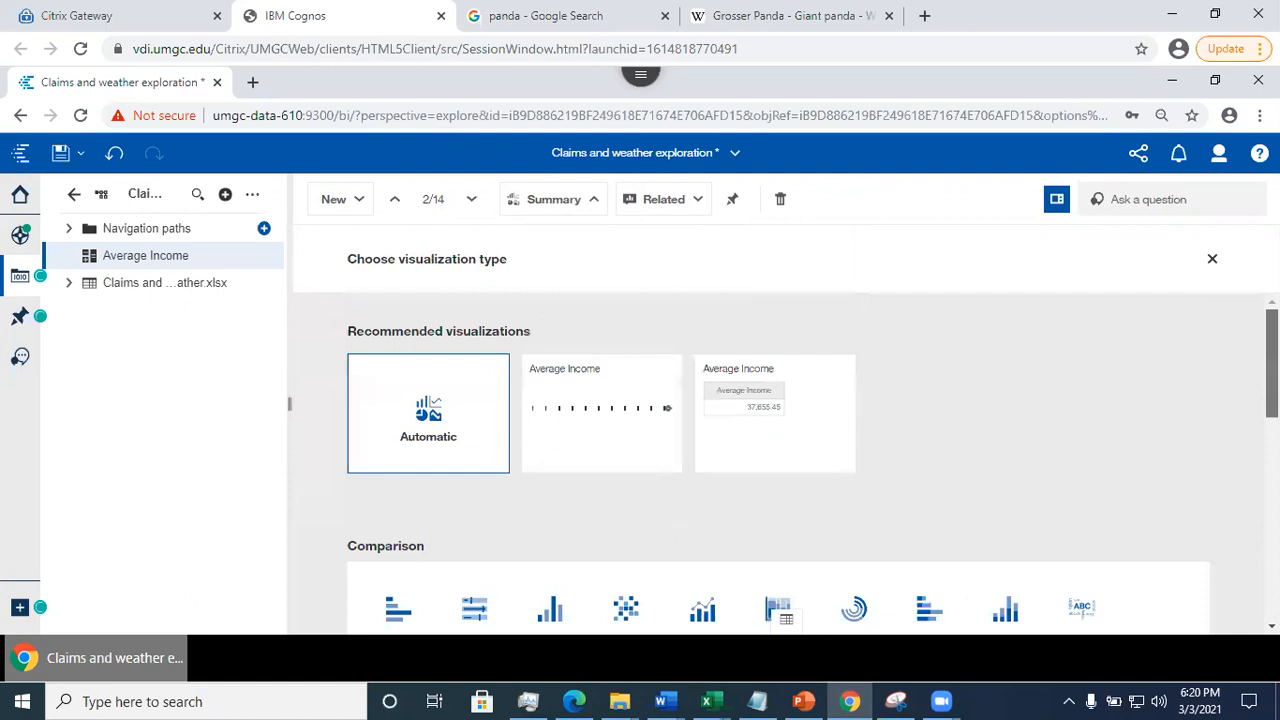
scroll(1154, 380, down, 3)
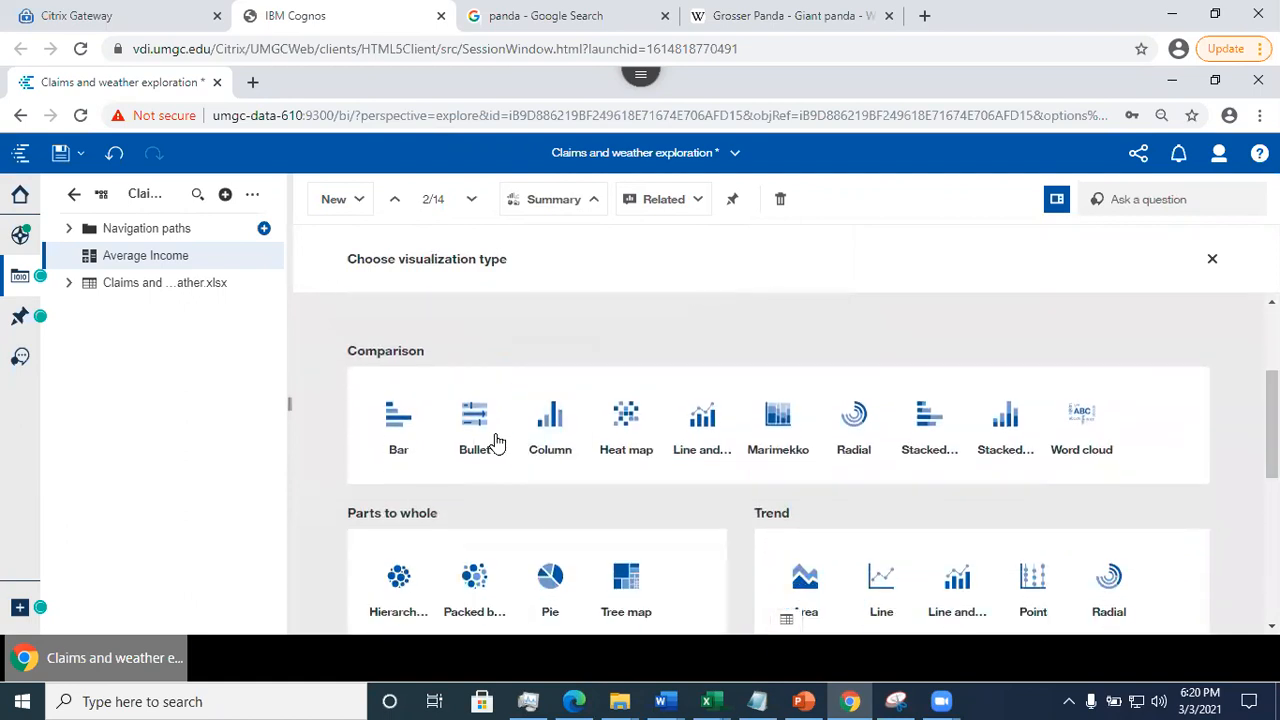
click(551, 421)
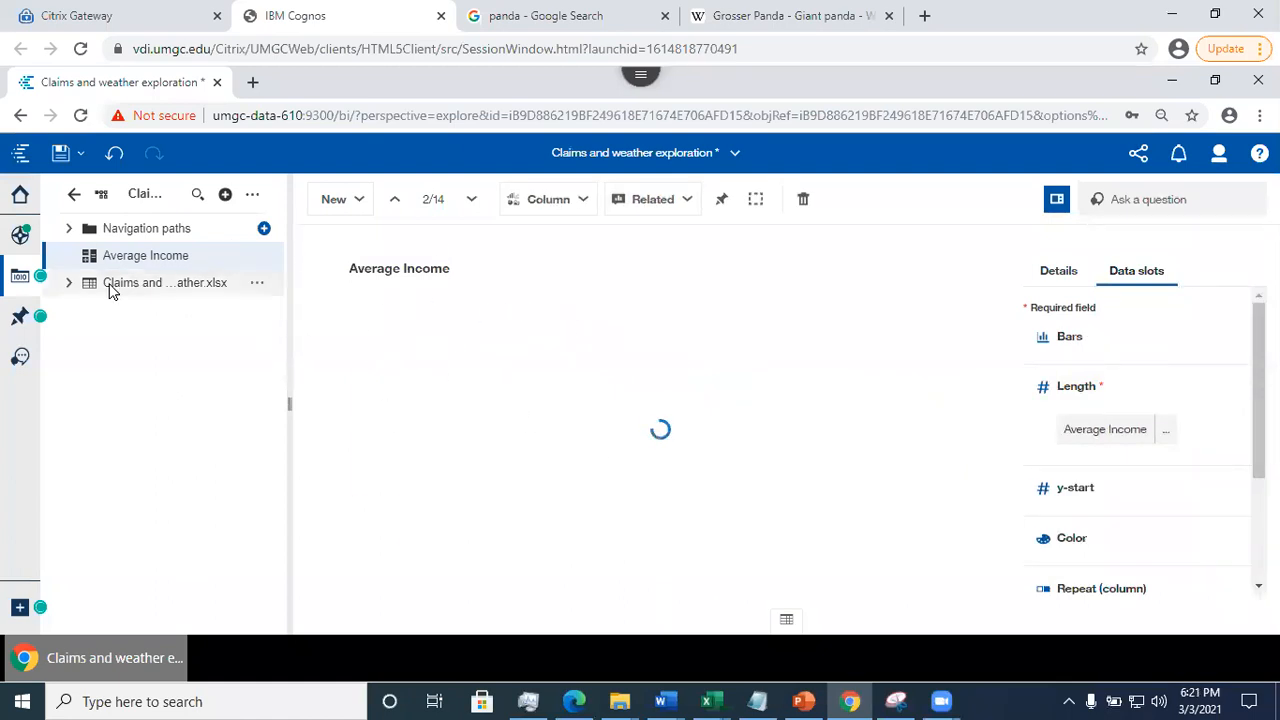
click(68, 285)
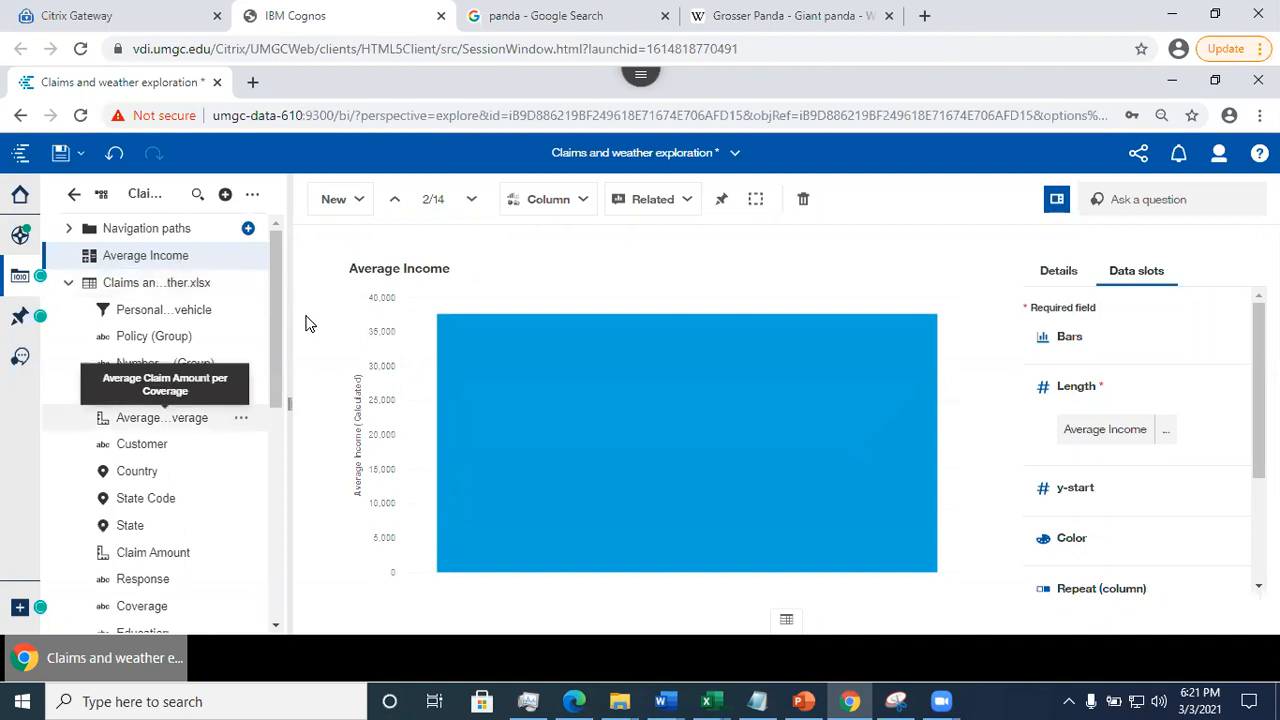
drag(133, 336, 1121, 336)
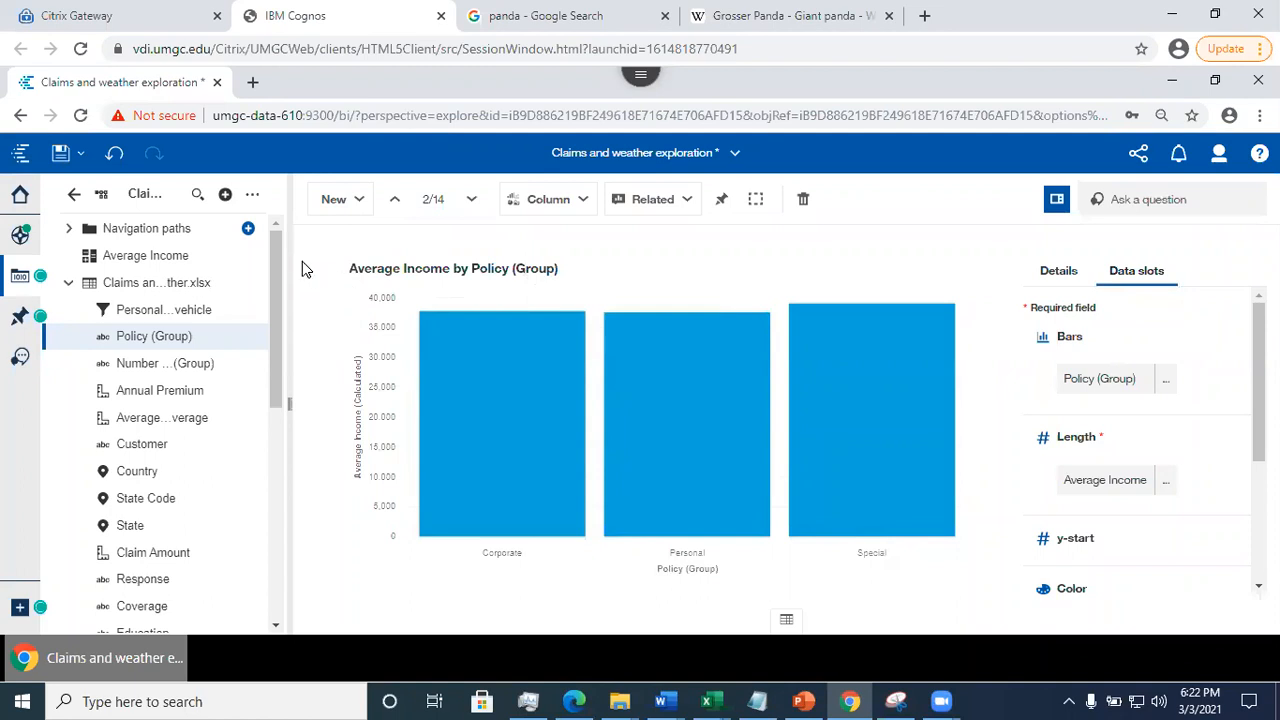
- Save the exploration and display the data table behind the Average Income by Policy (Group) chart
click(60, 155)
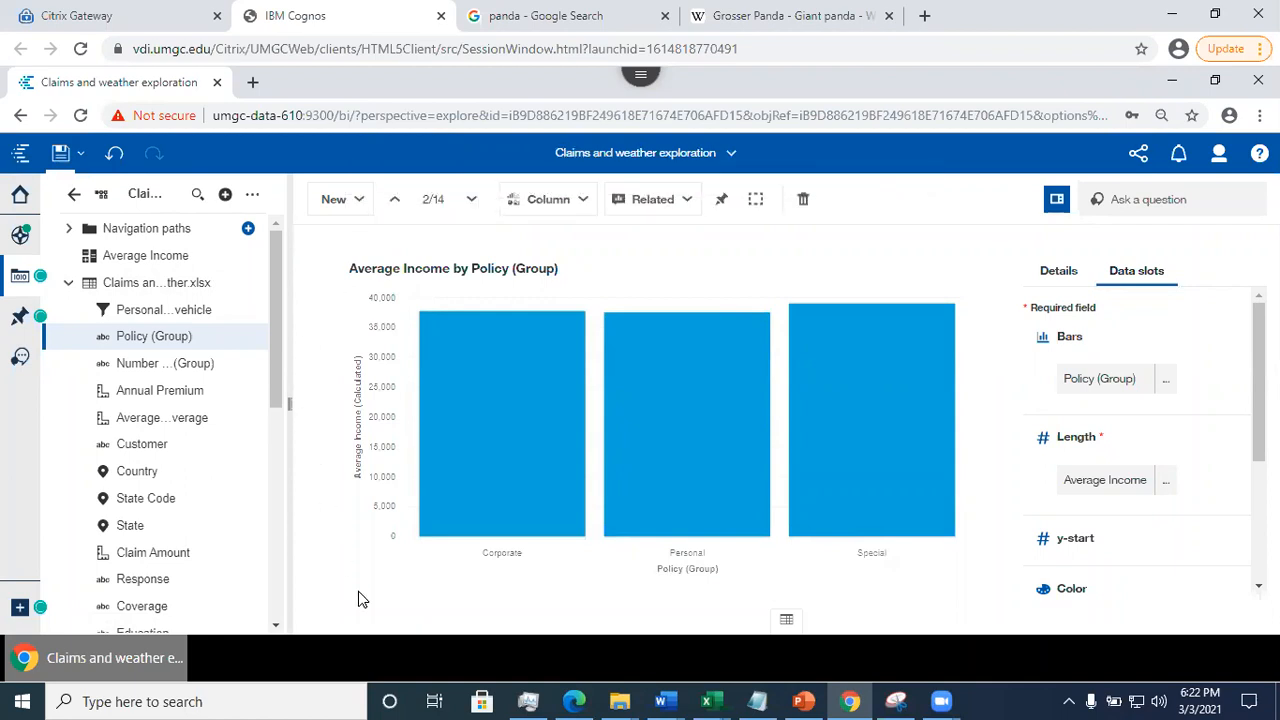
scroll(560, 557, up, 3)
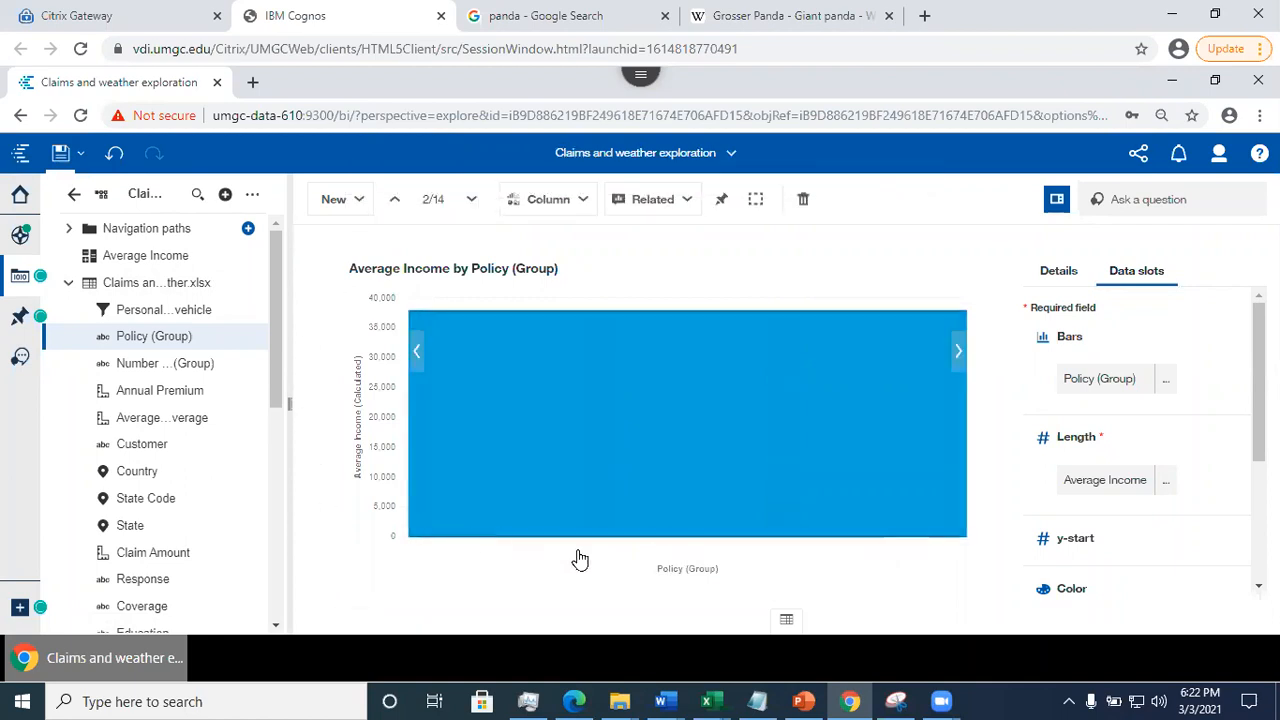
click(785, 621)
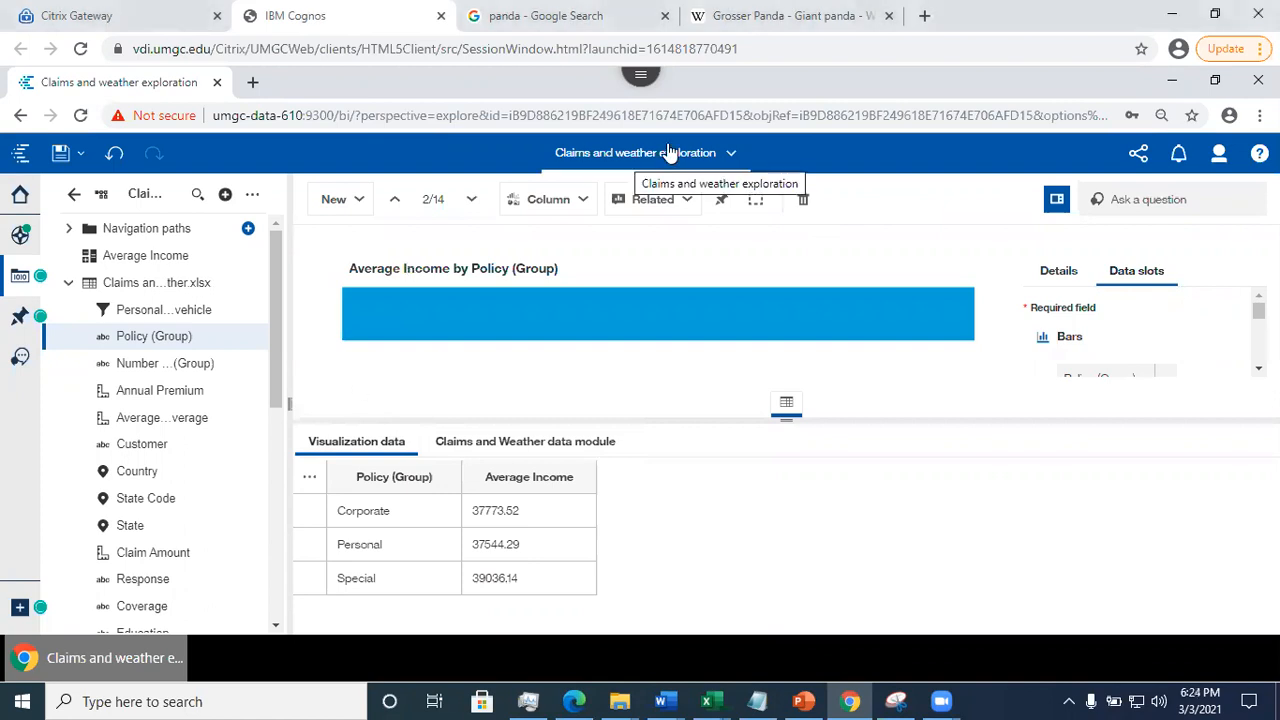
- Close the exploration and reopen the Claims and Weather data module from the recent items
click(732, 155)
click(793, 235)
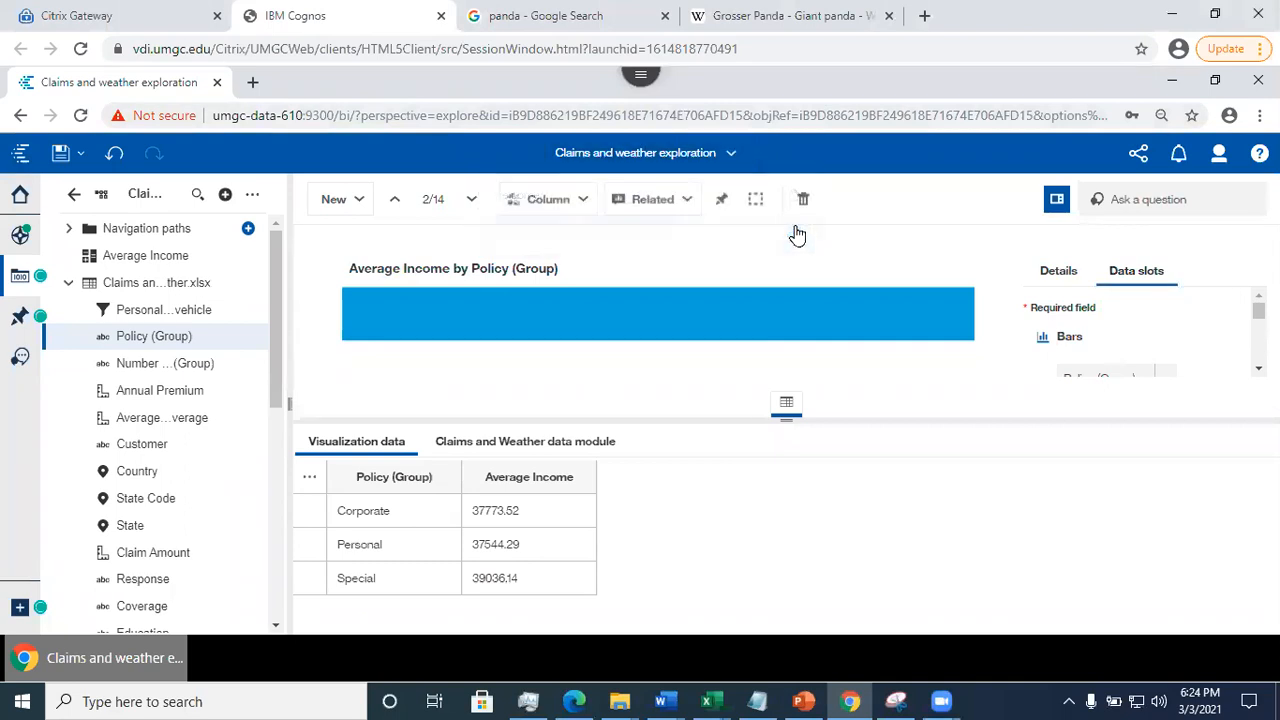
right_click(248, 236)
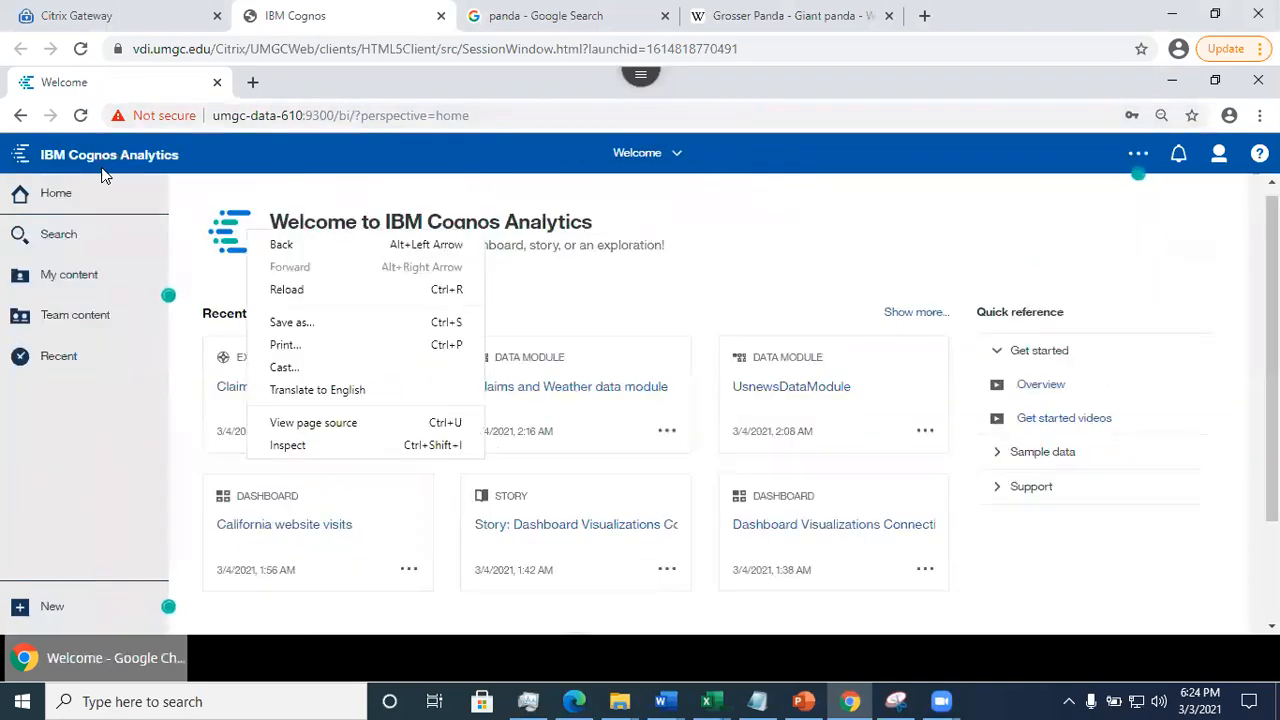
click(698, 289)
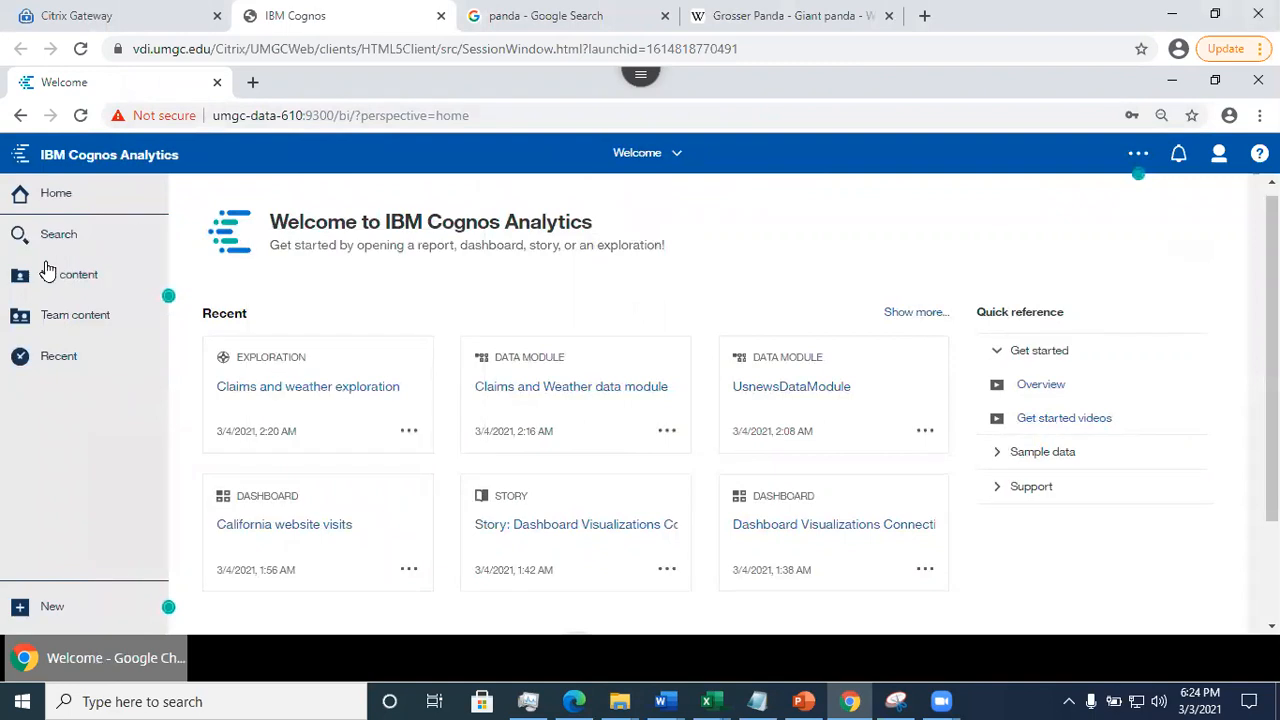
click(551, 399)
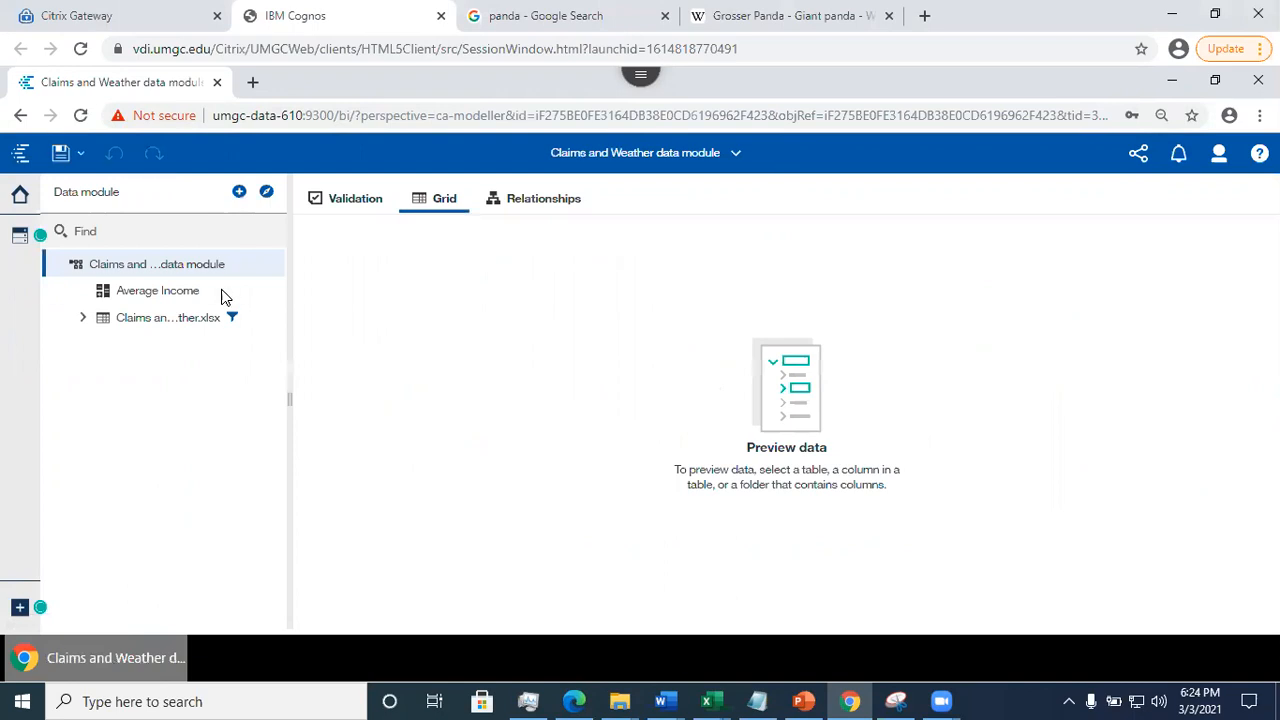
- Start a table-level calculation on the Claims and Weather.xlsx table and insert the if then else construct into its expression
click(82, 317)
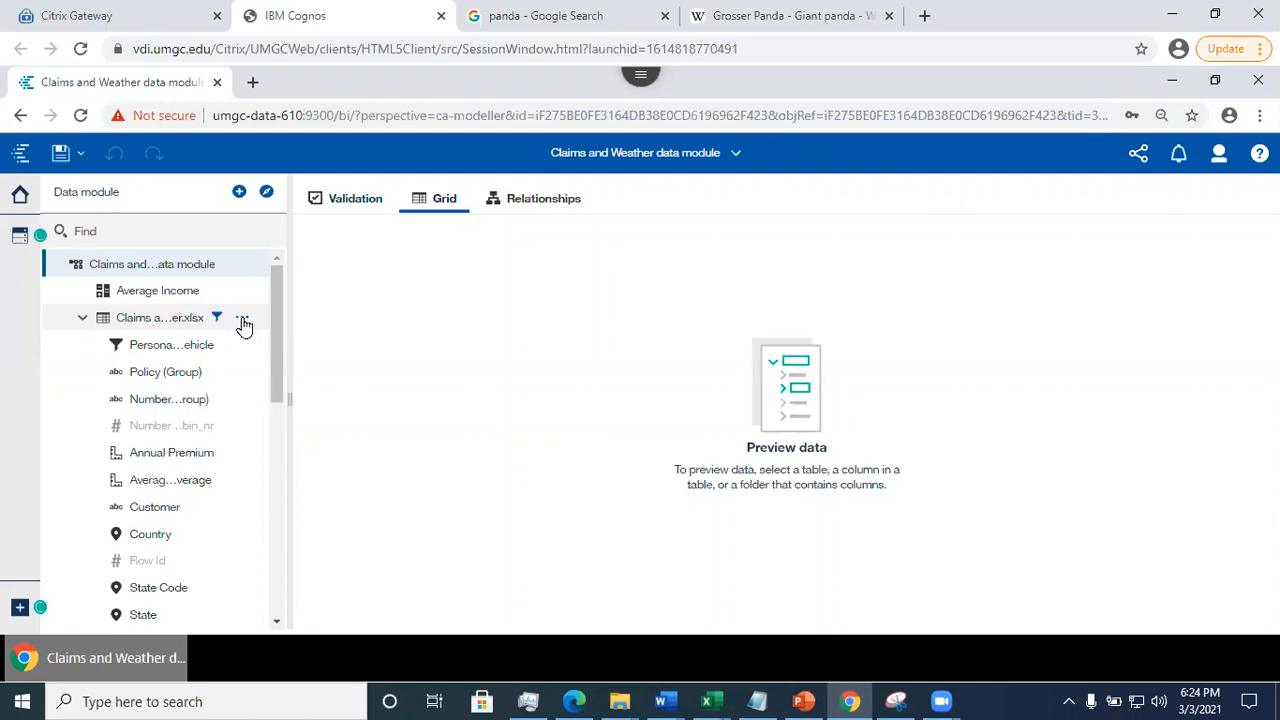
drag(277, 391, 287, 592)
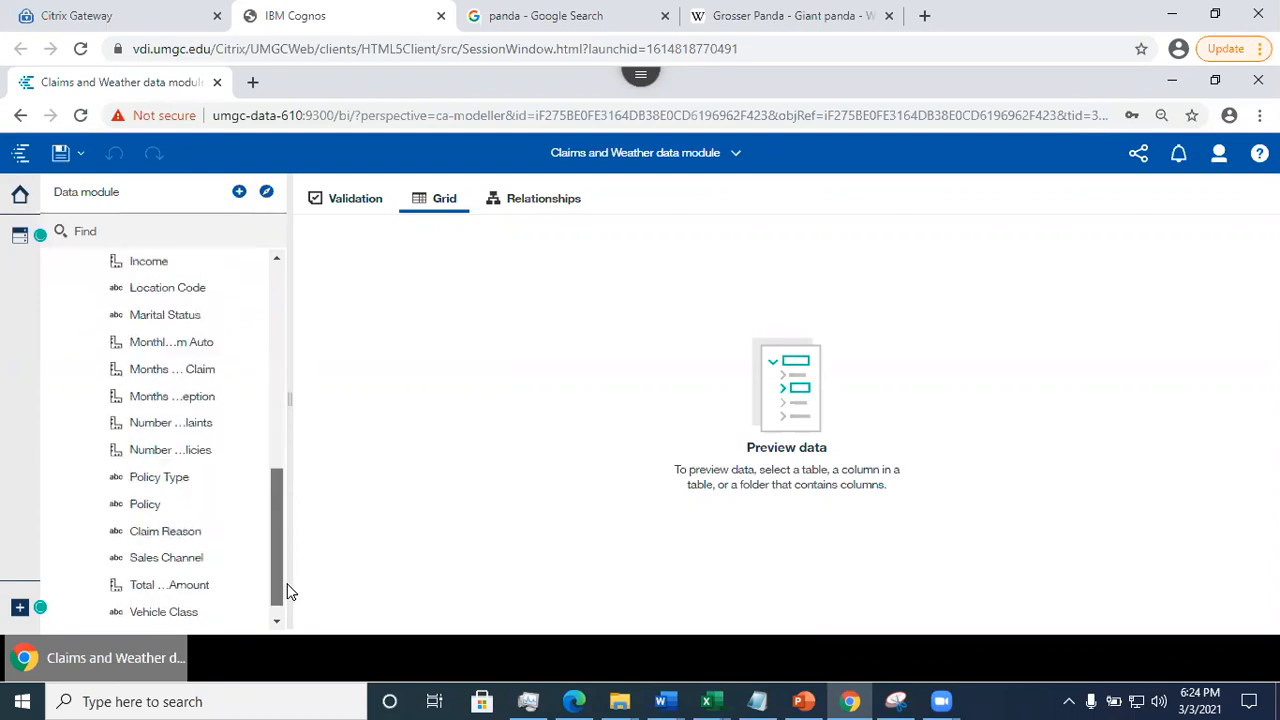
drag(287, 592, 300, 618)
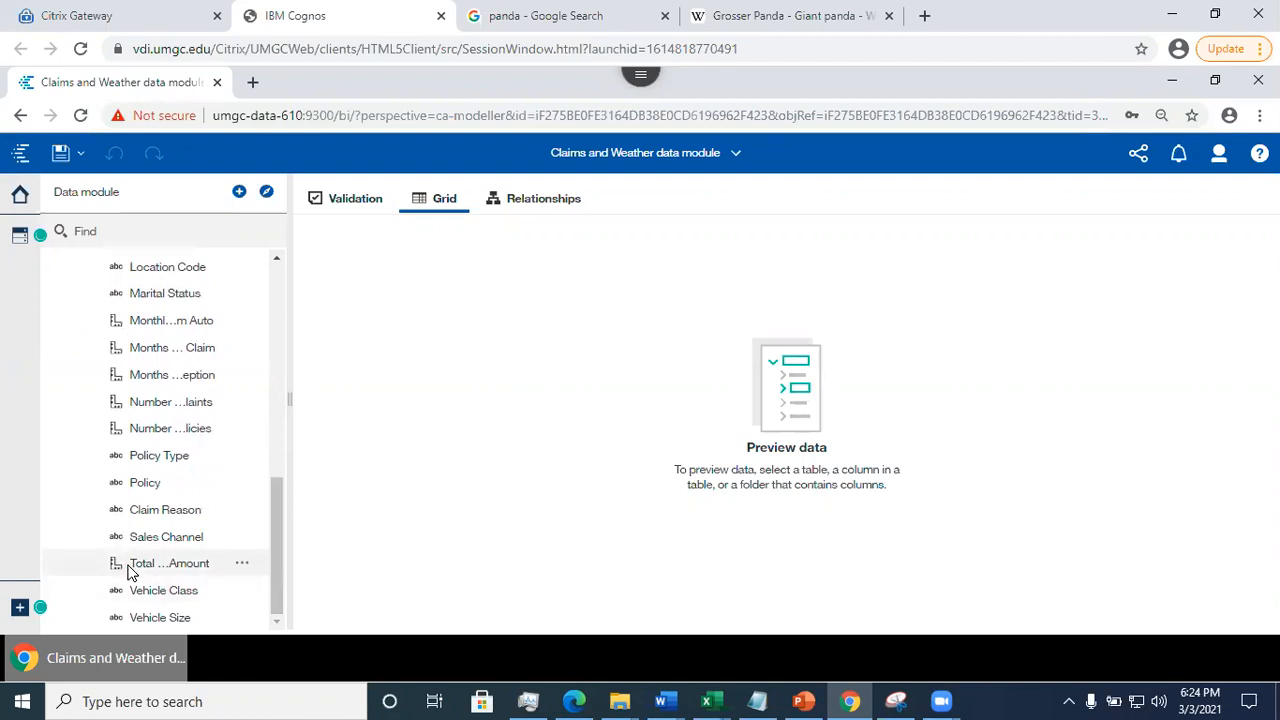
drag(277, 562, 306, 306)
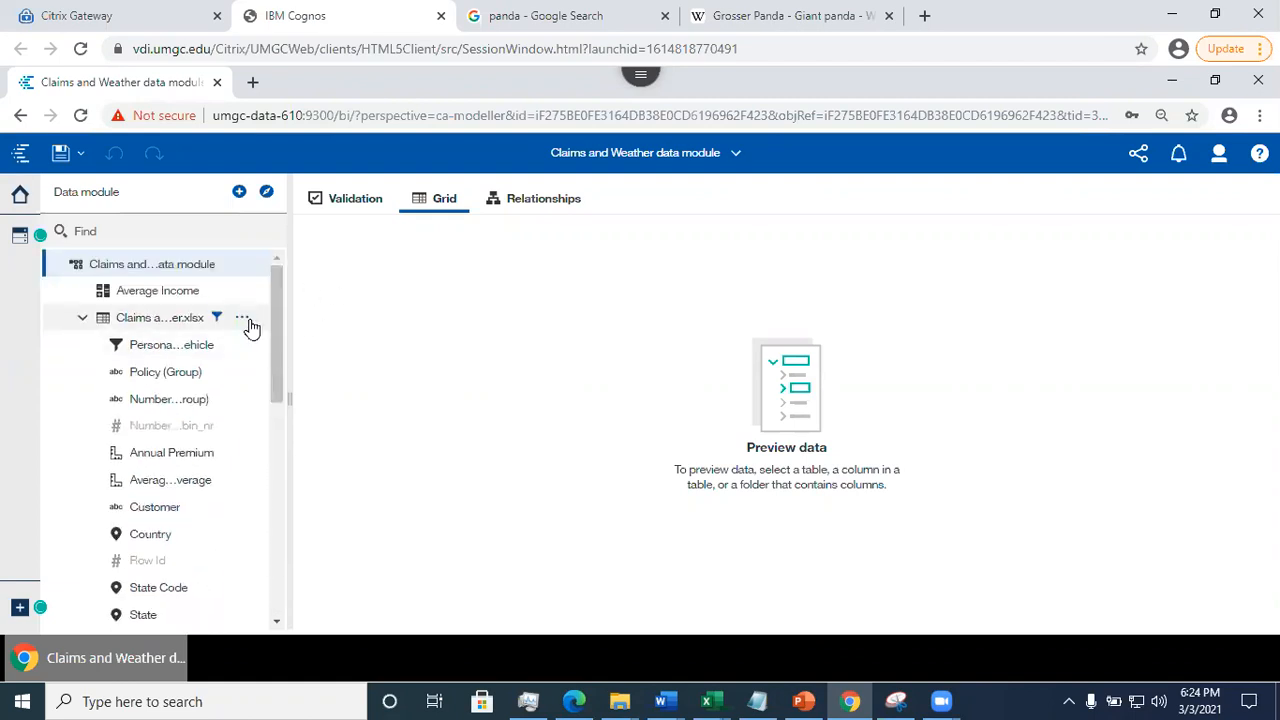
click(247, 320)
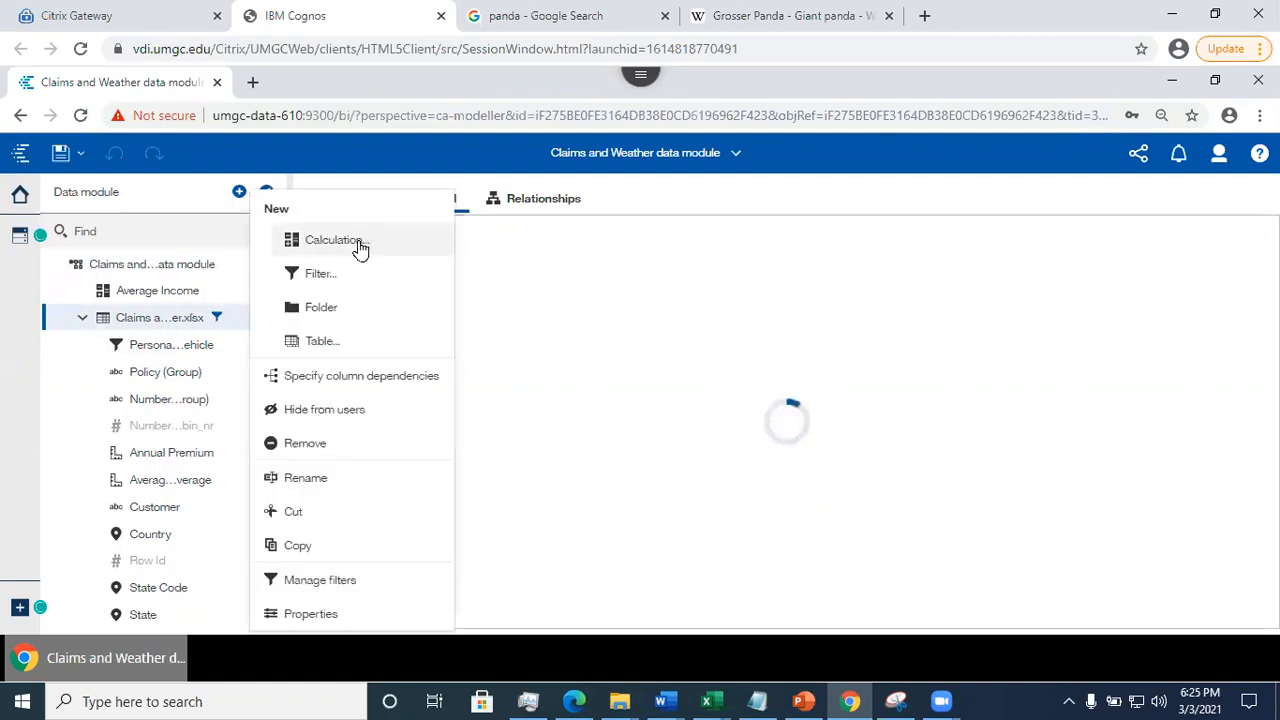
click(322, 243)
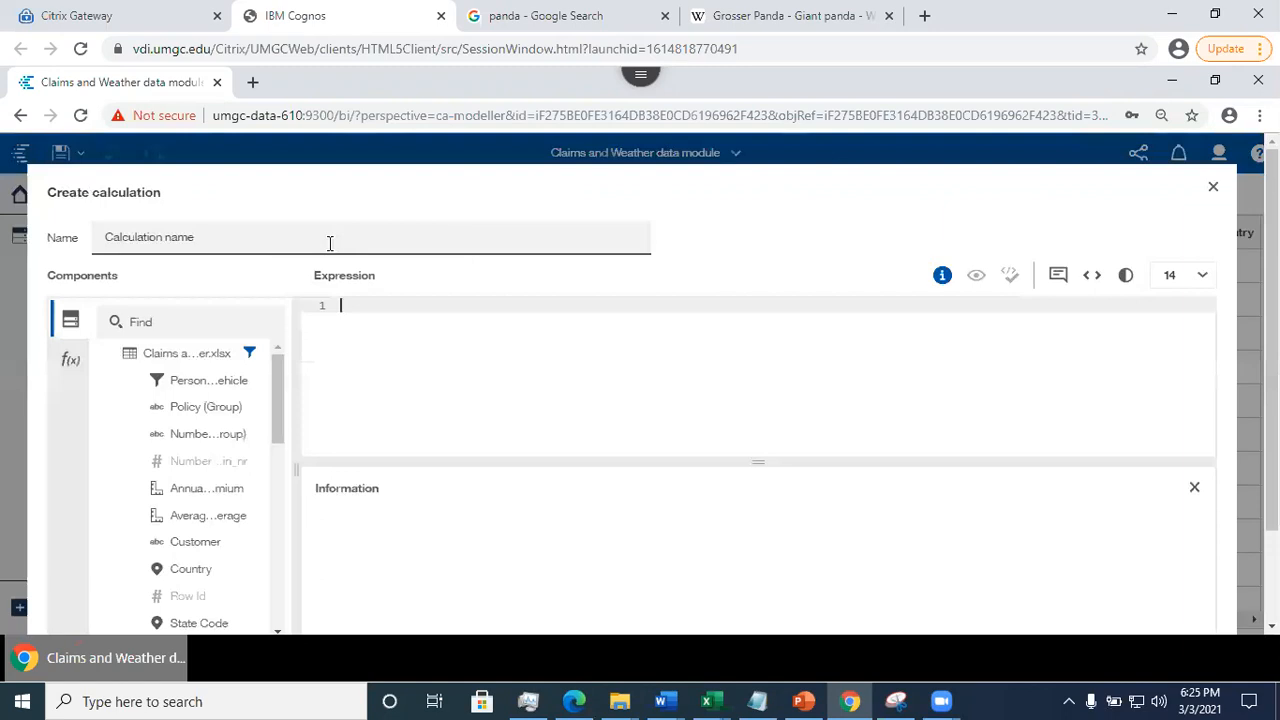
drag(279, 414, 279, 444)
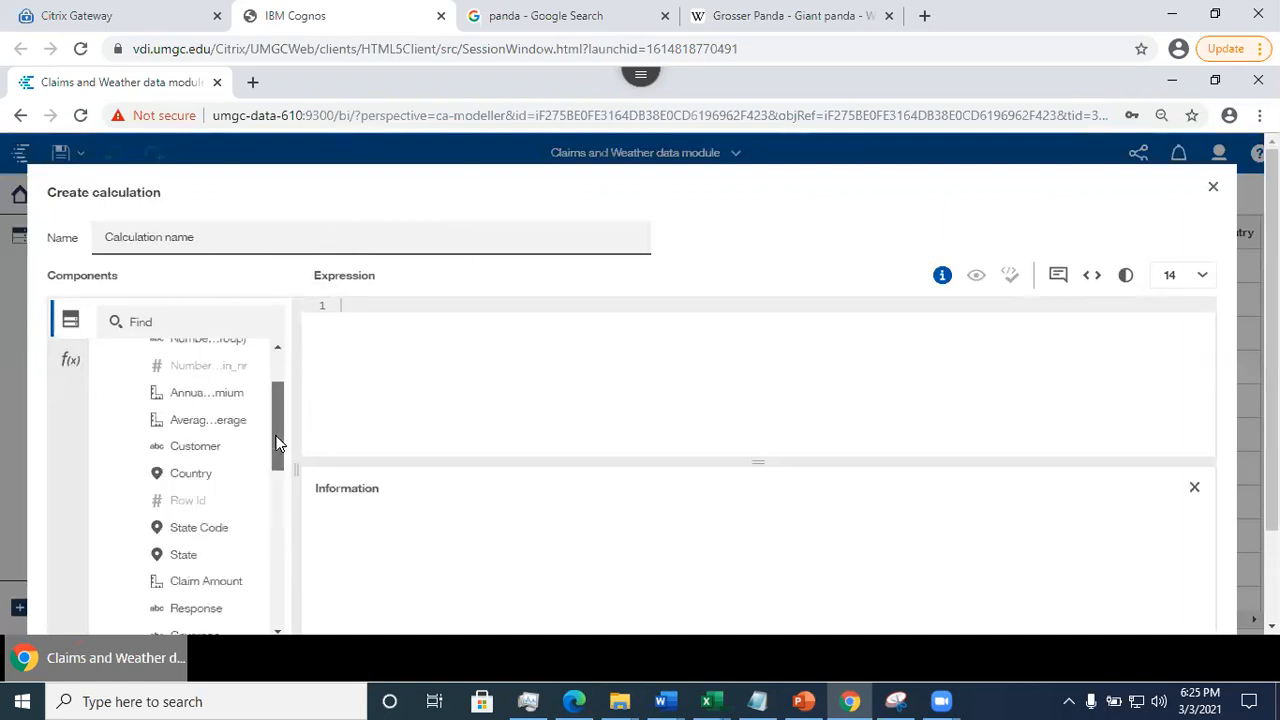
click(67, 360)
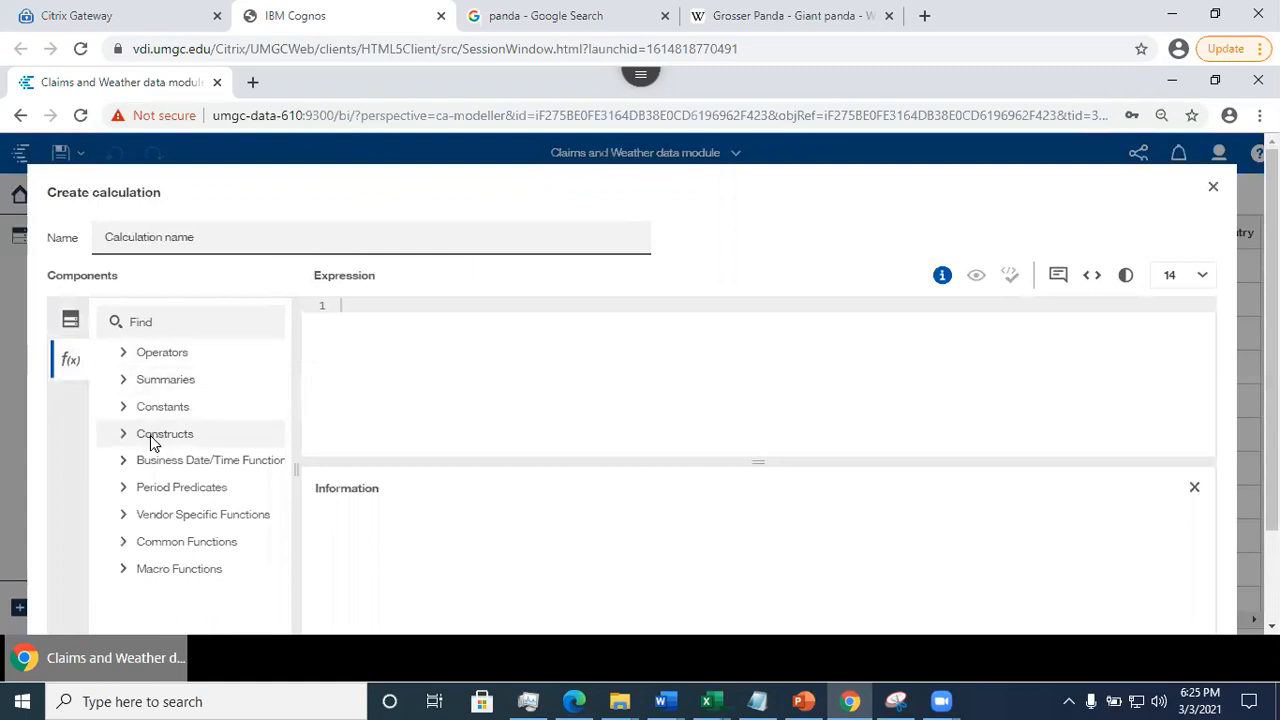
click(127, 437)
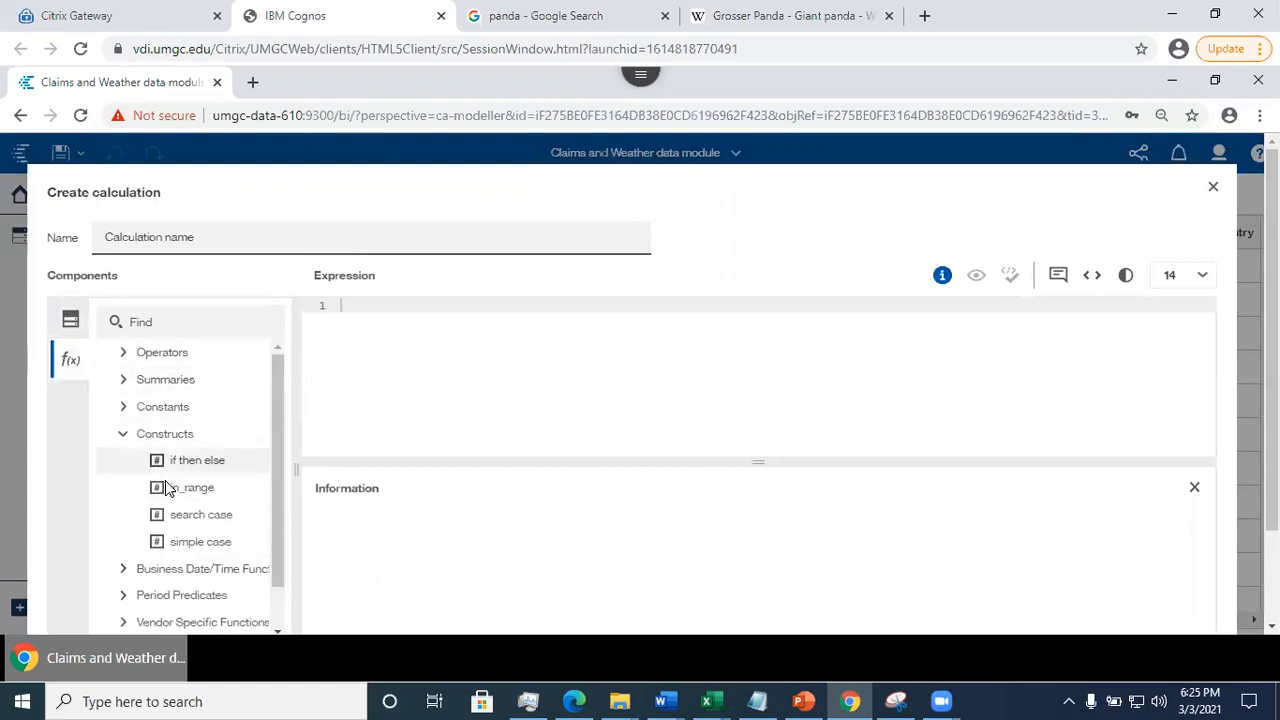
drag(197, 467, 369, 320)
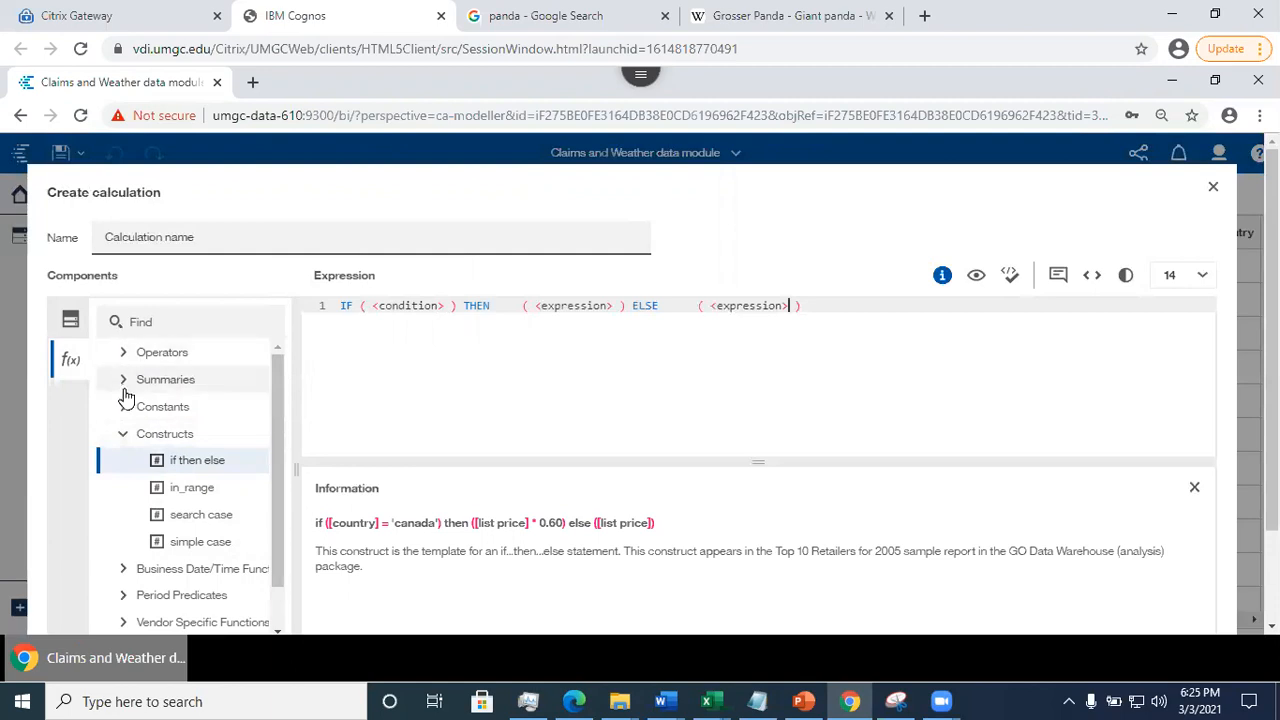
- Replace the condition placeholder of the IF statement with Location_Code is missing
click(70, 321)
drag(279, 428, 305, 548)
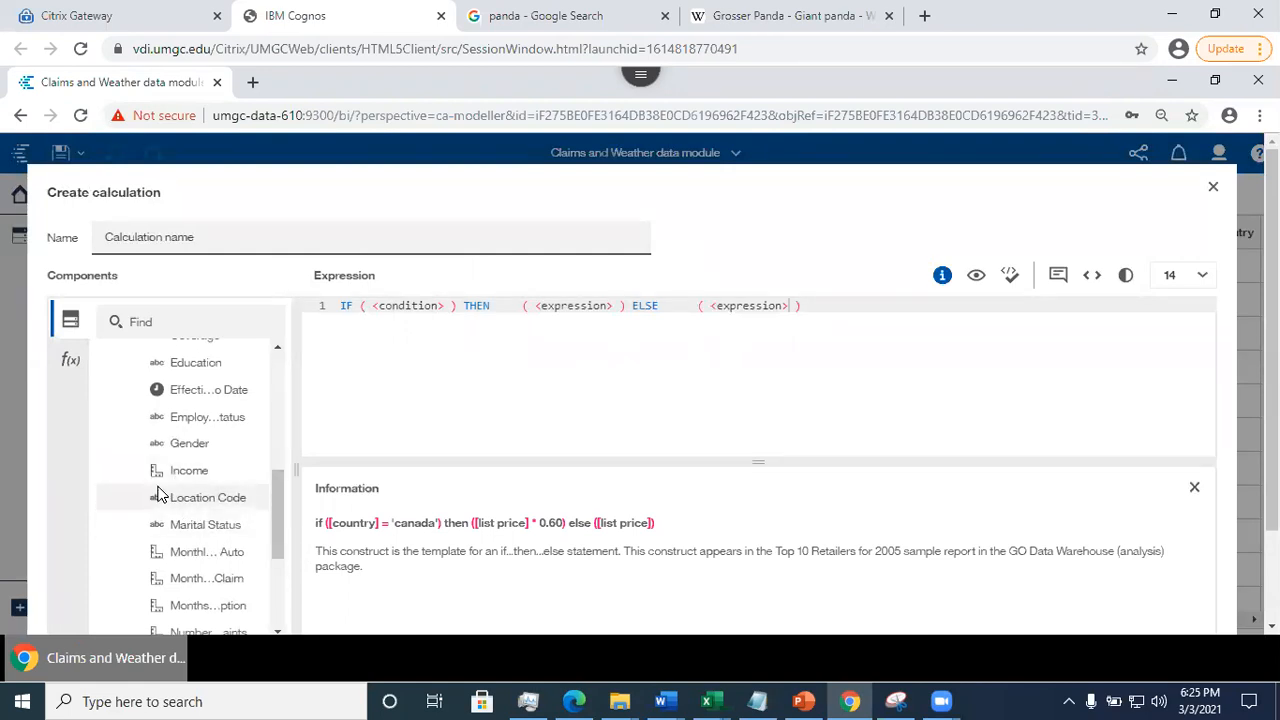
drag(187, 505, 376, 311)
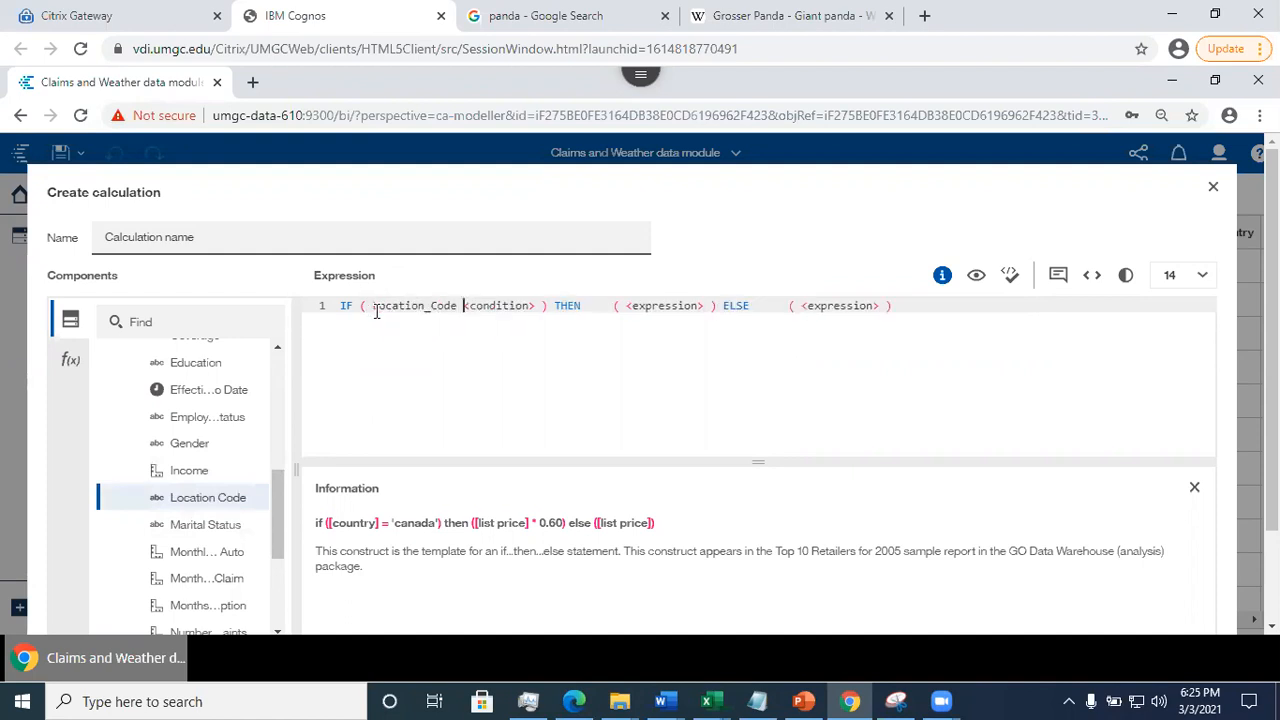
drag(464, 305, 539, 309)
key(BackSpace)
text(is missing)
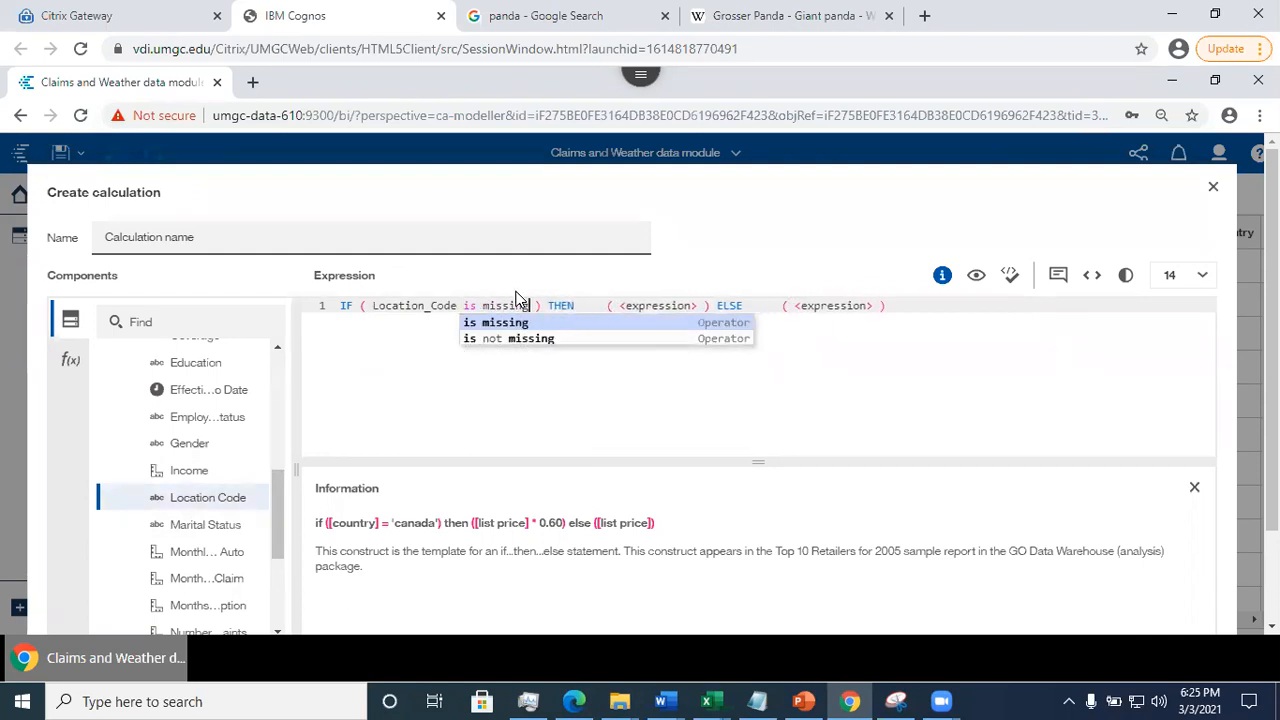
- Set the THEN result to 1 and the ELSE result to 0, and create the calculation under its default name
click(627, 306)
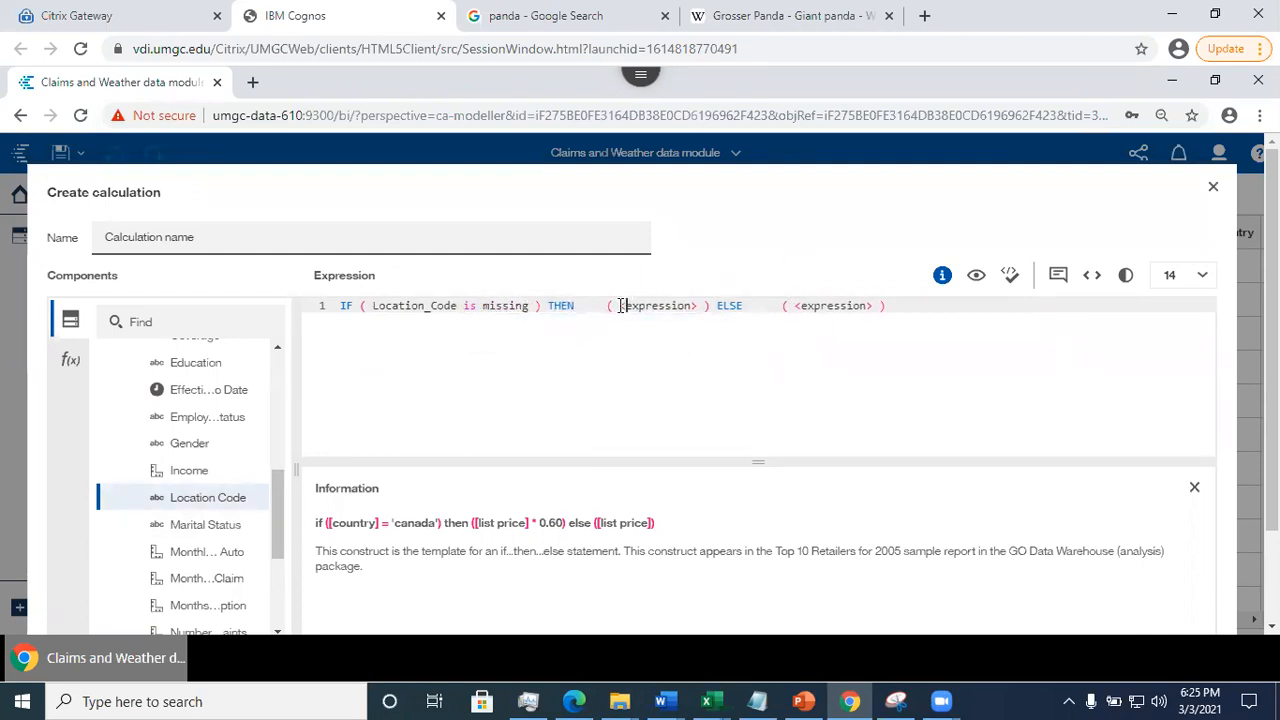
drag(624, 306, 698, 308)
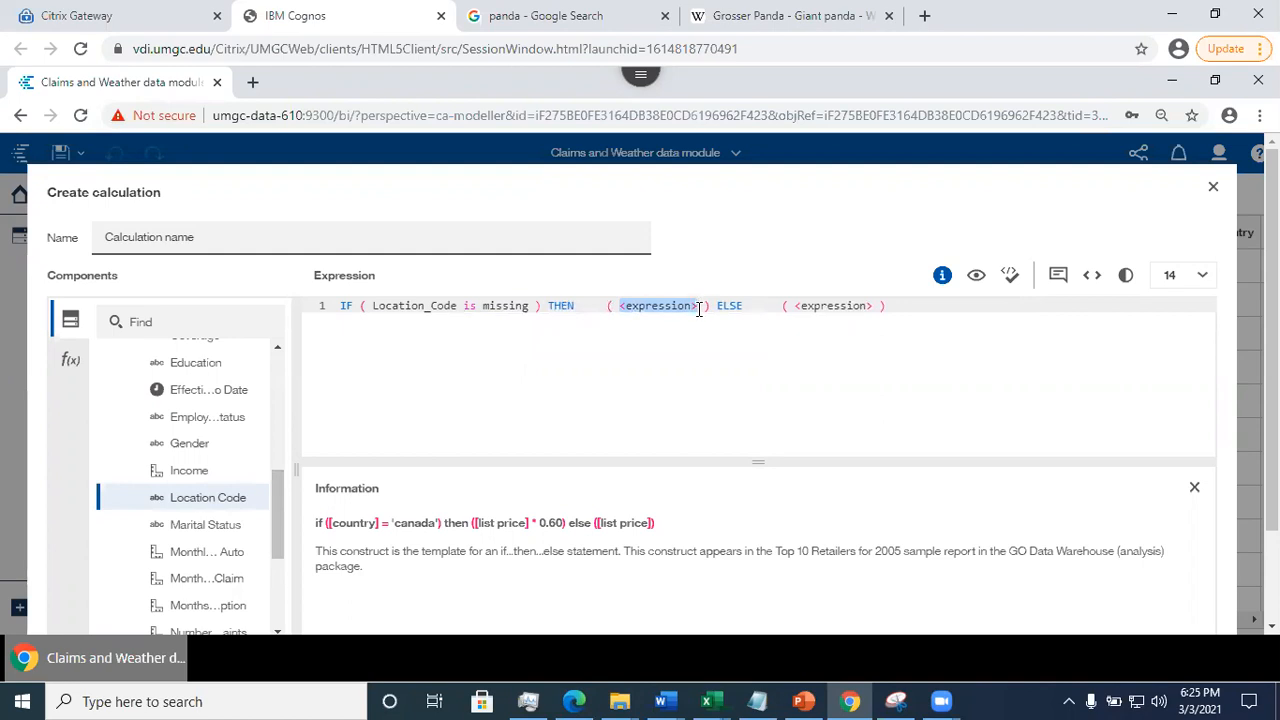
text(1)
drag(725, 306, 806, 307)
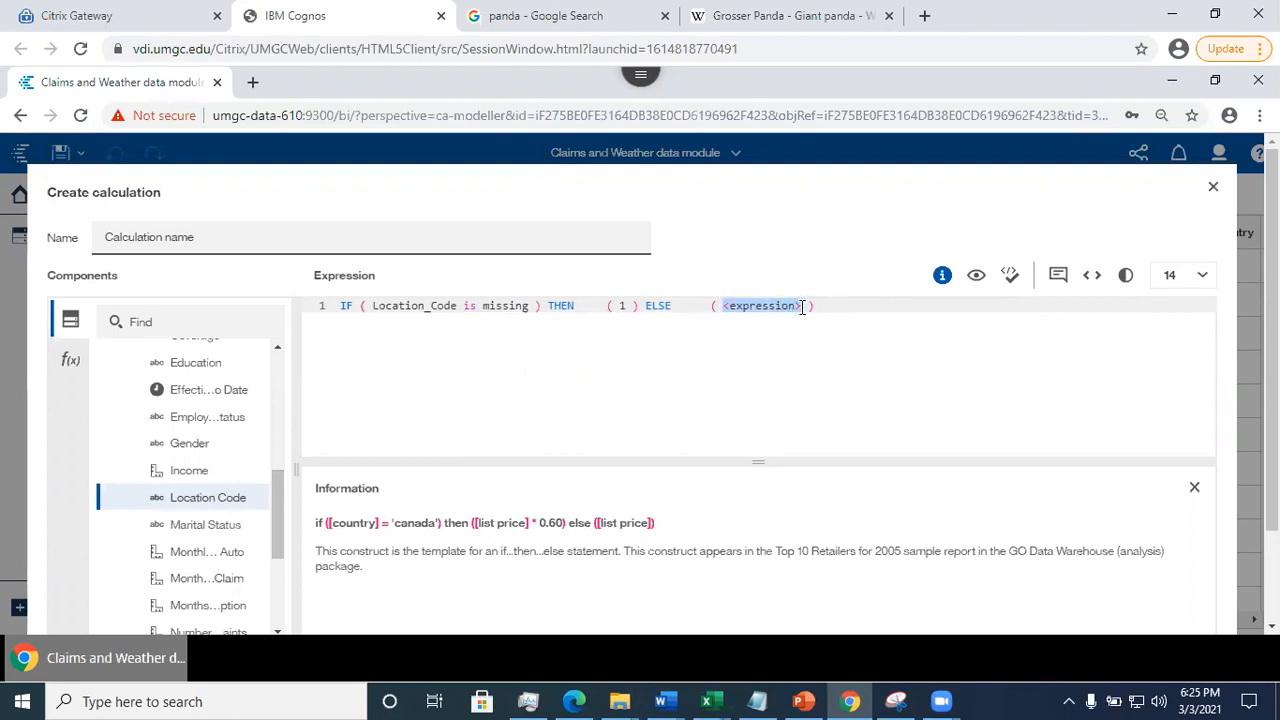
text(0)
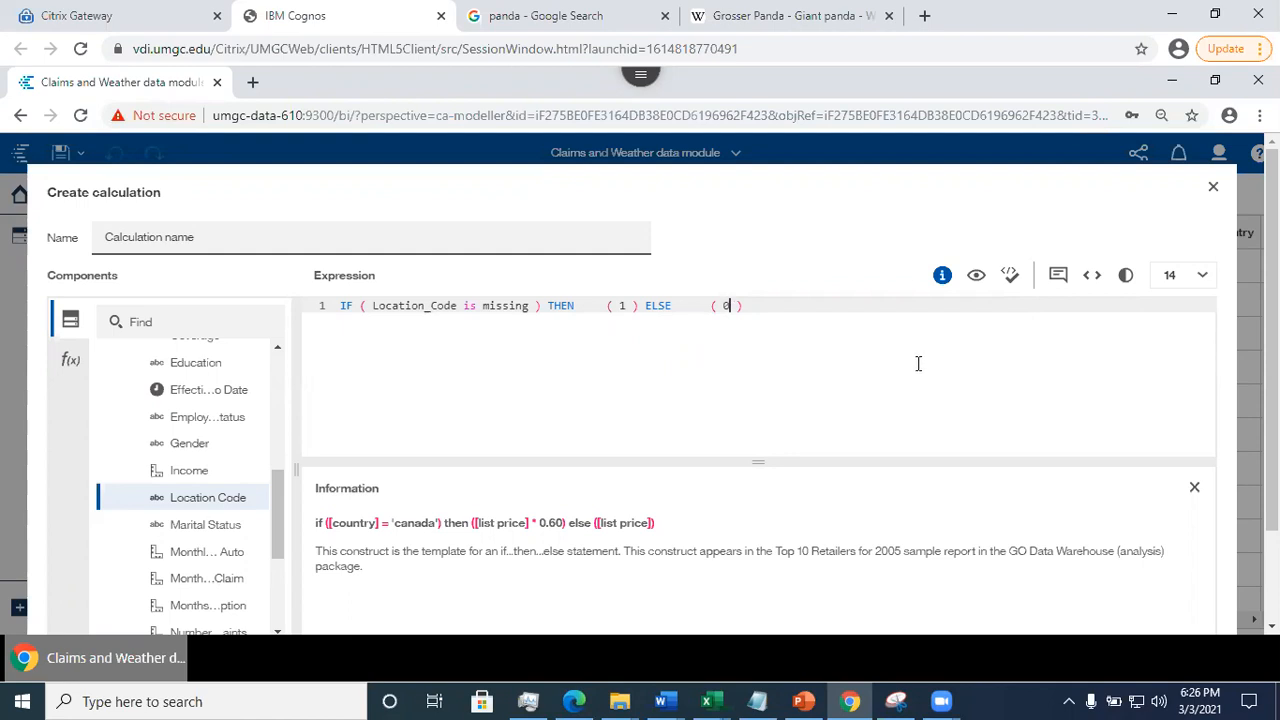
scroll(1040, 470, down, 2)
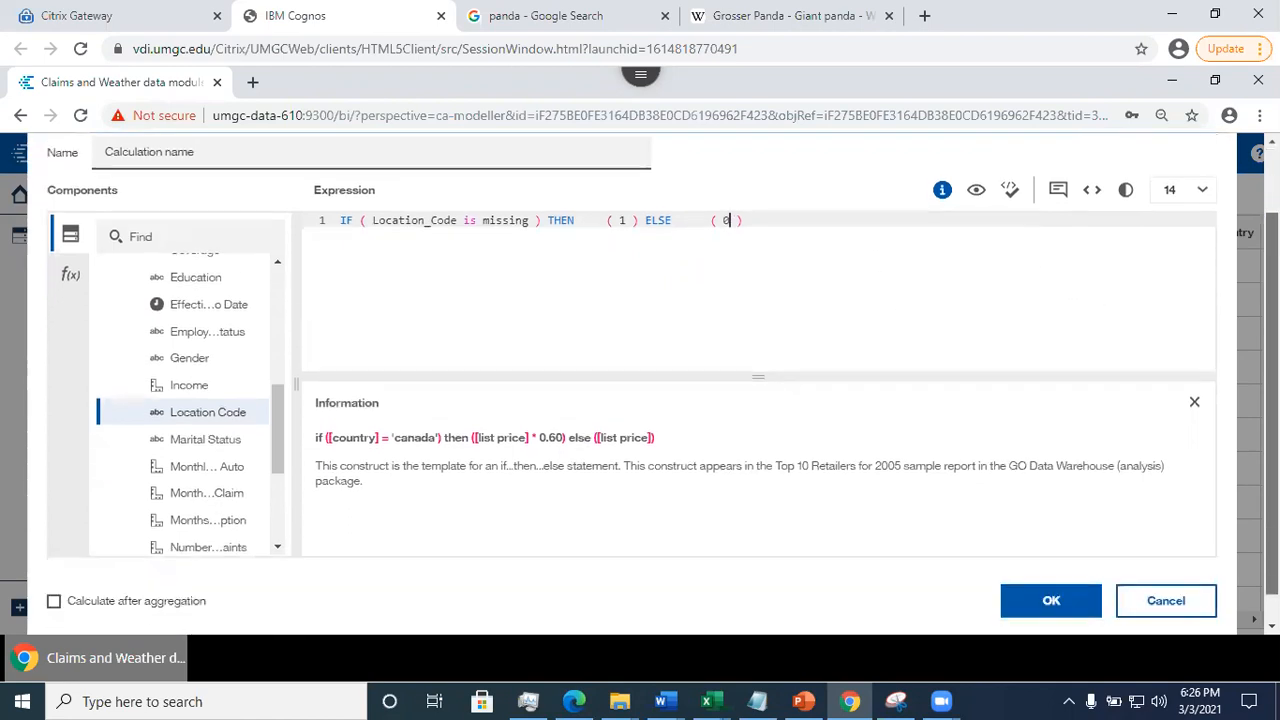
click(1046, 576)
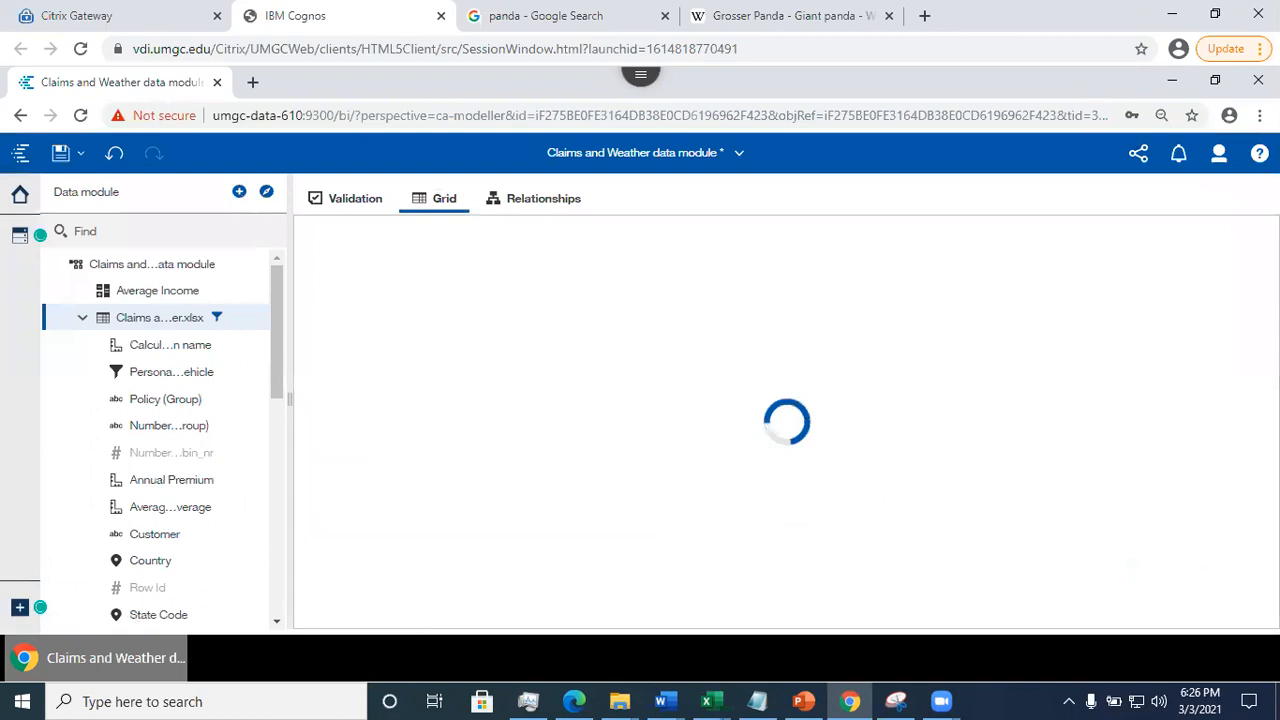
- Examine the filter range of the new calculation's column in the data grid and close it without filtering
right_click(665, 227)
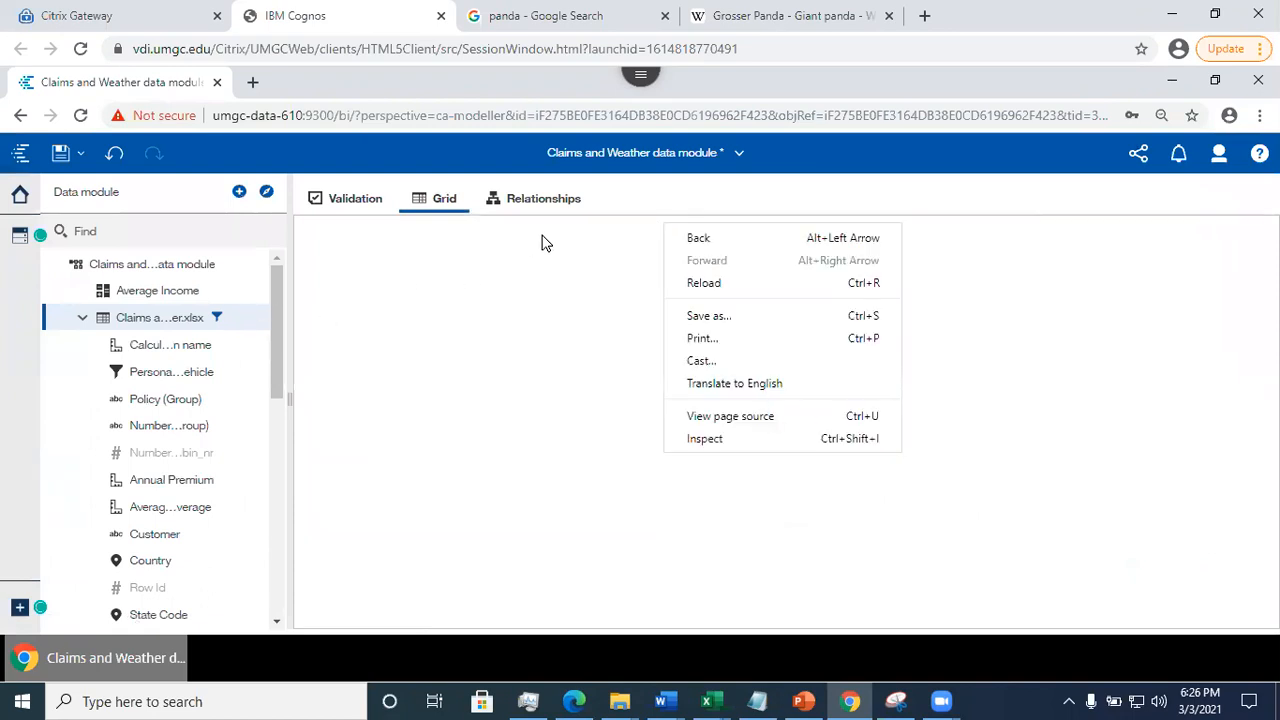
click(656, 192)
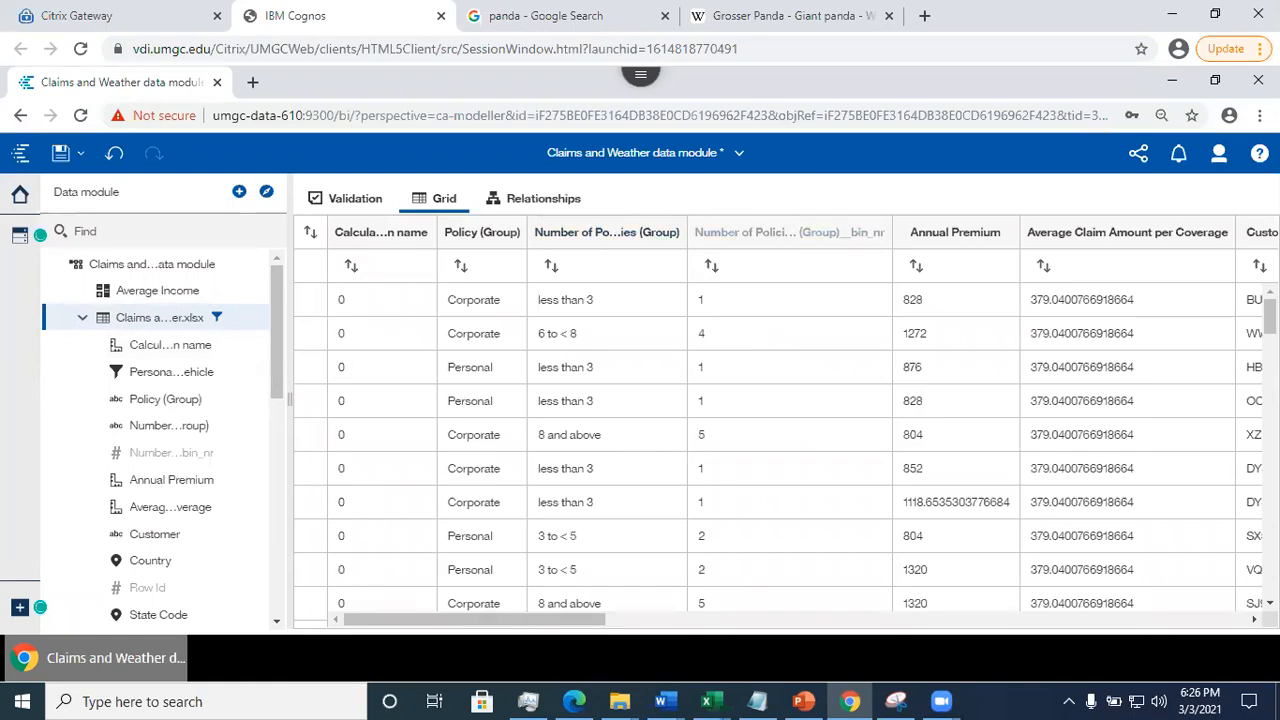
mouse_move(1270, 317)
mouse_down()
mouse_move(1270, 413)
mouse_move(1270, 315)
mouse_up()
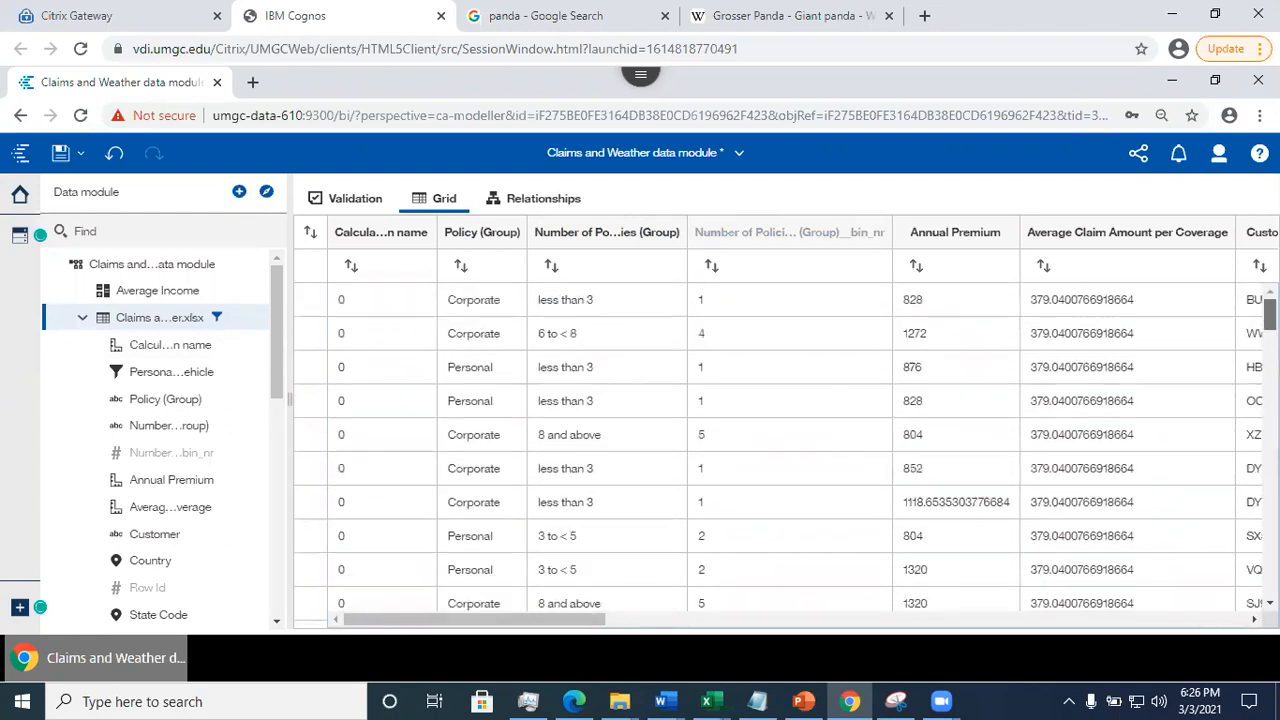
click(375, 240)
click(407, 253)
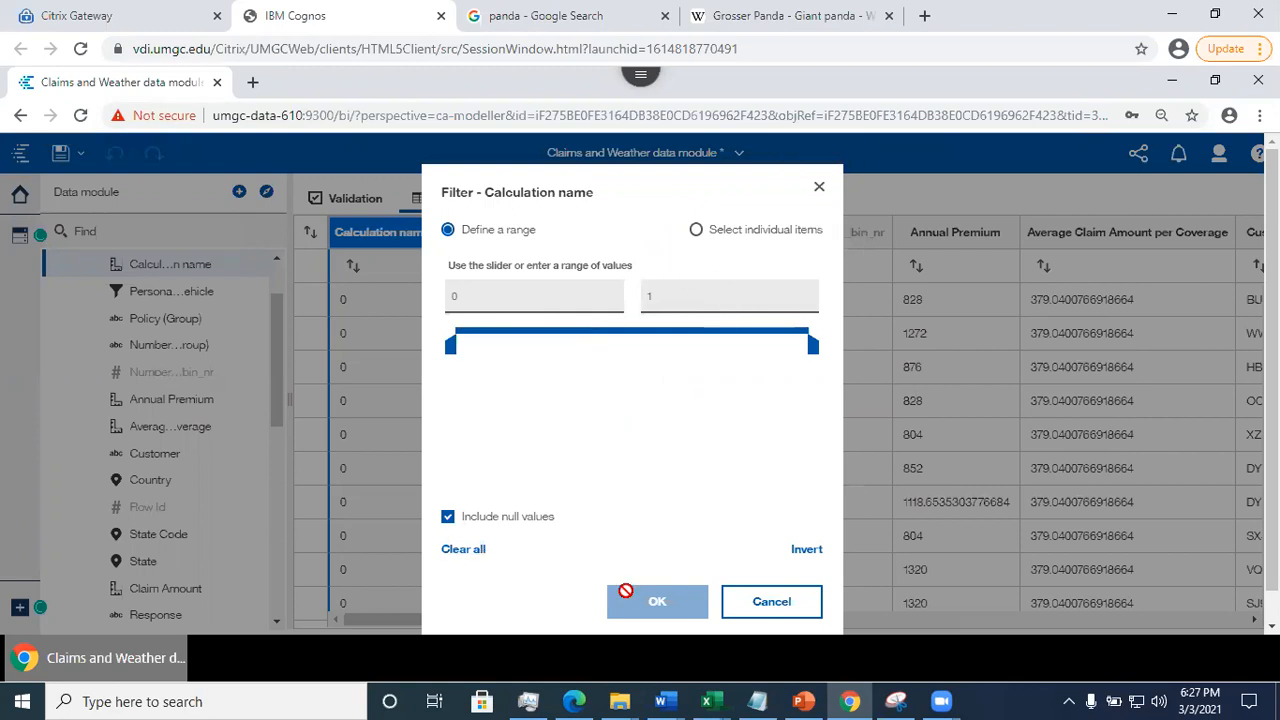
click(771, 601)
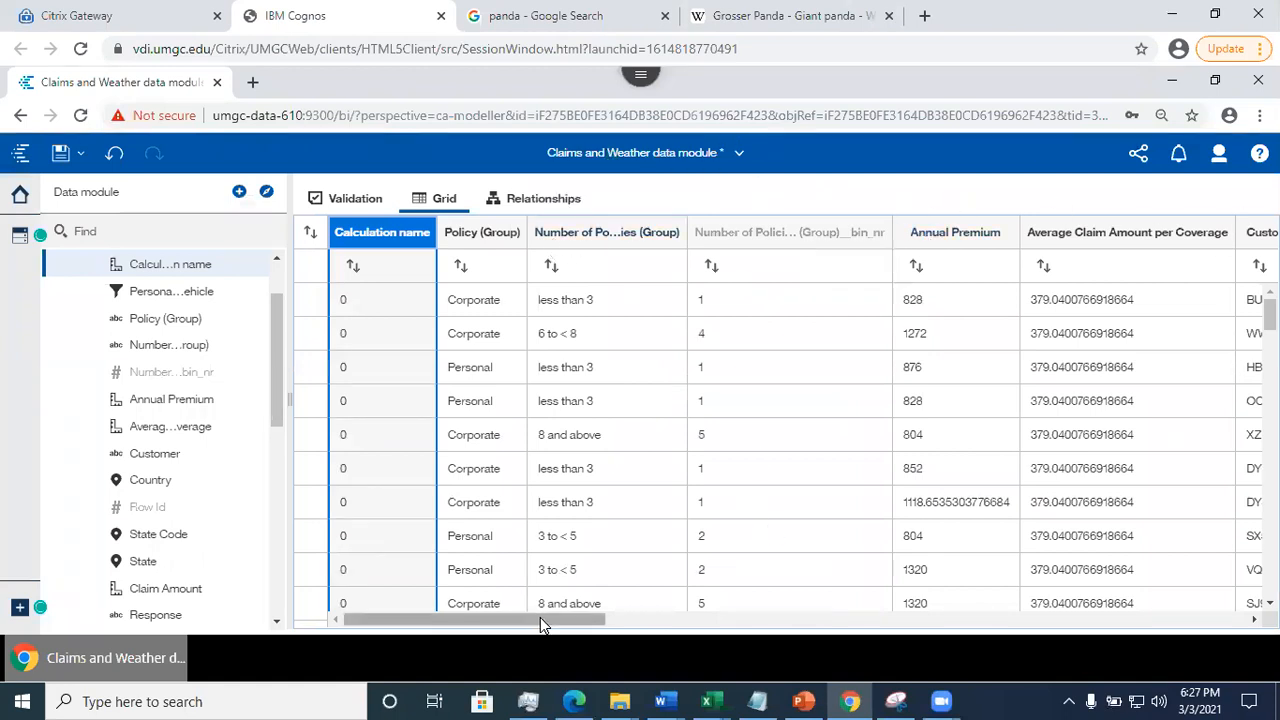
- Examine the filter values offered for the Policy (Group) column and cancel without applying a filter
drag(540, 618, 600, 620)
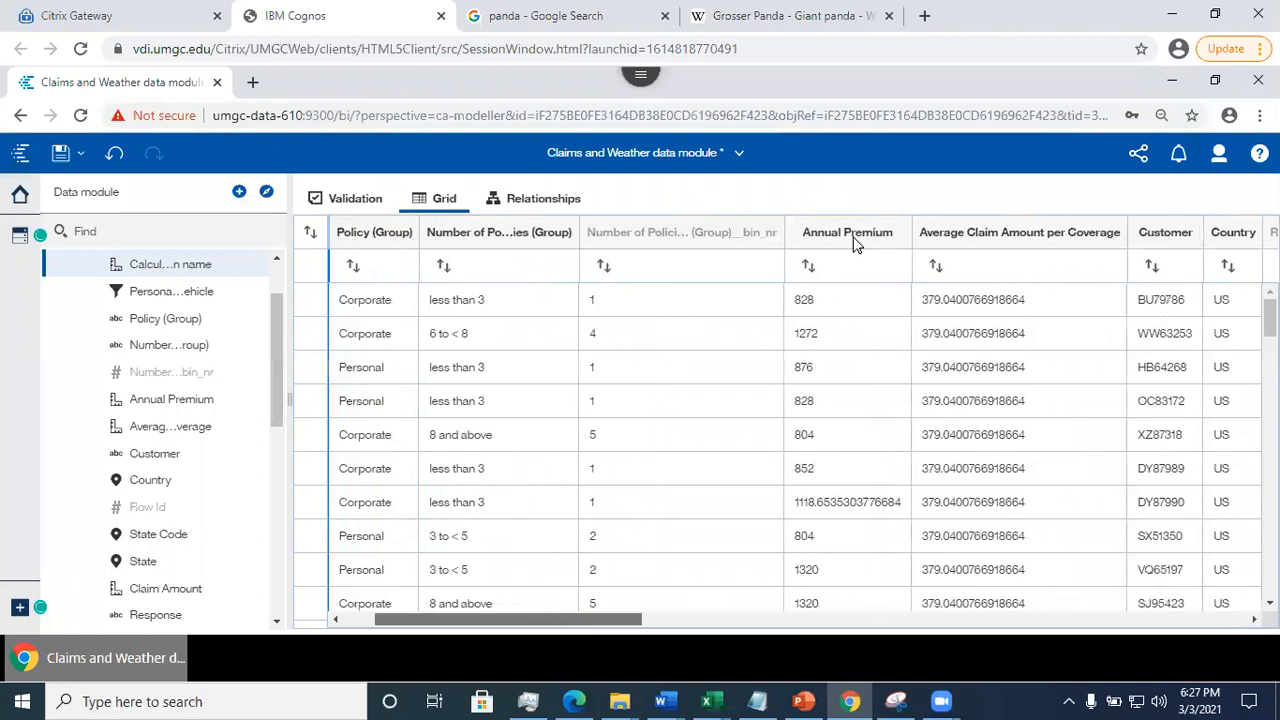
scroll(868, 216, left, 1)
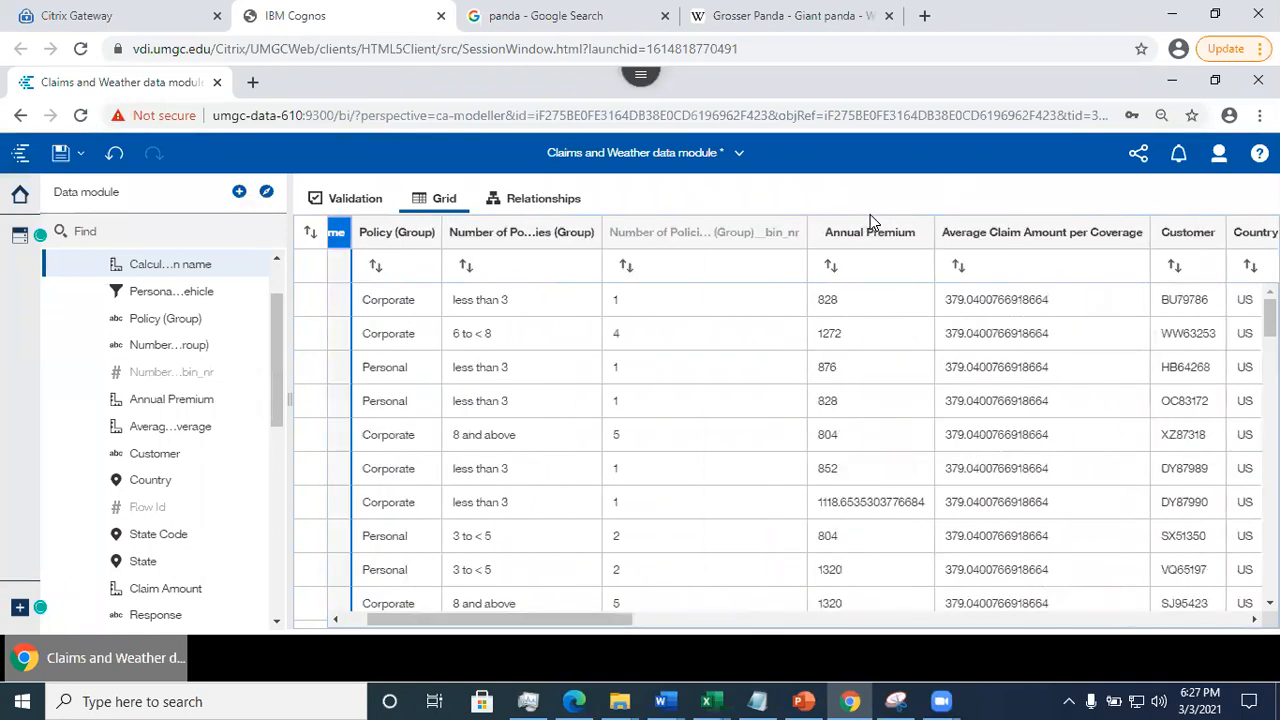
right_click(380, 238)
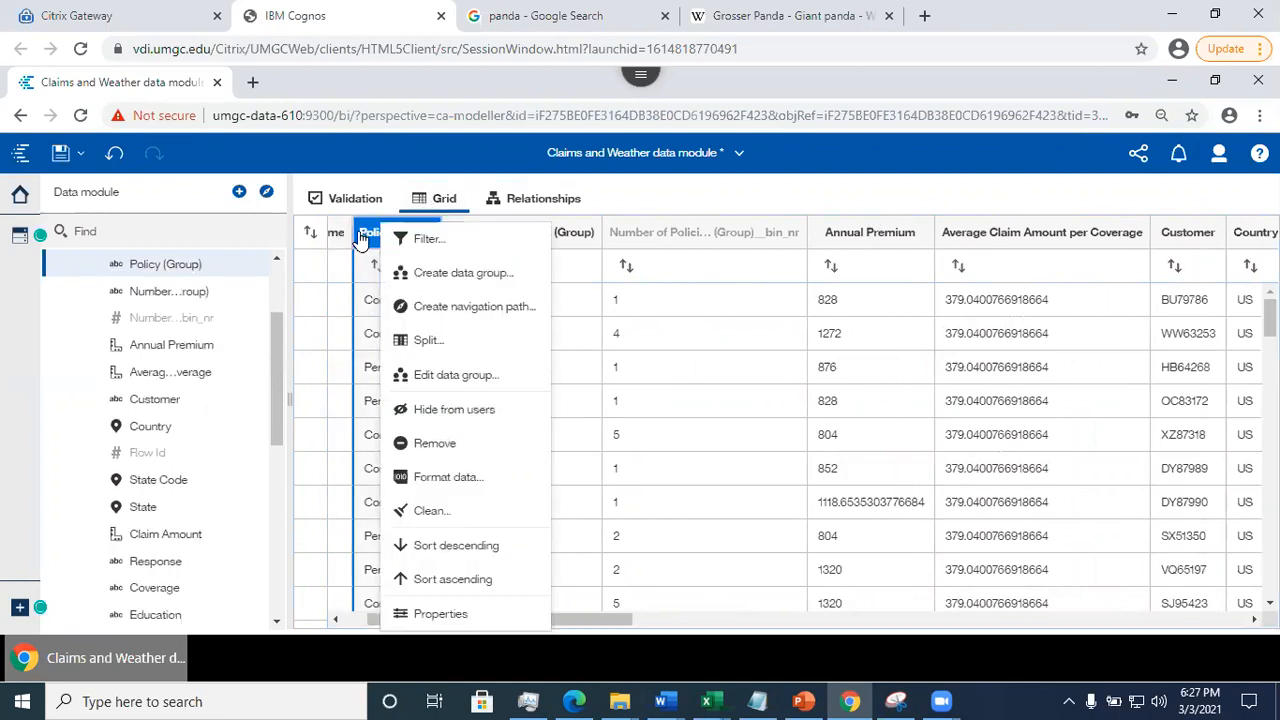
click(420, 242)
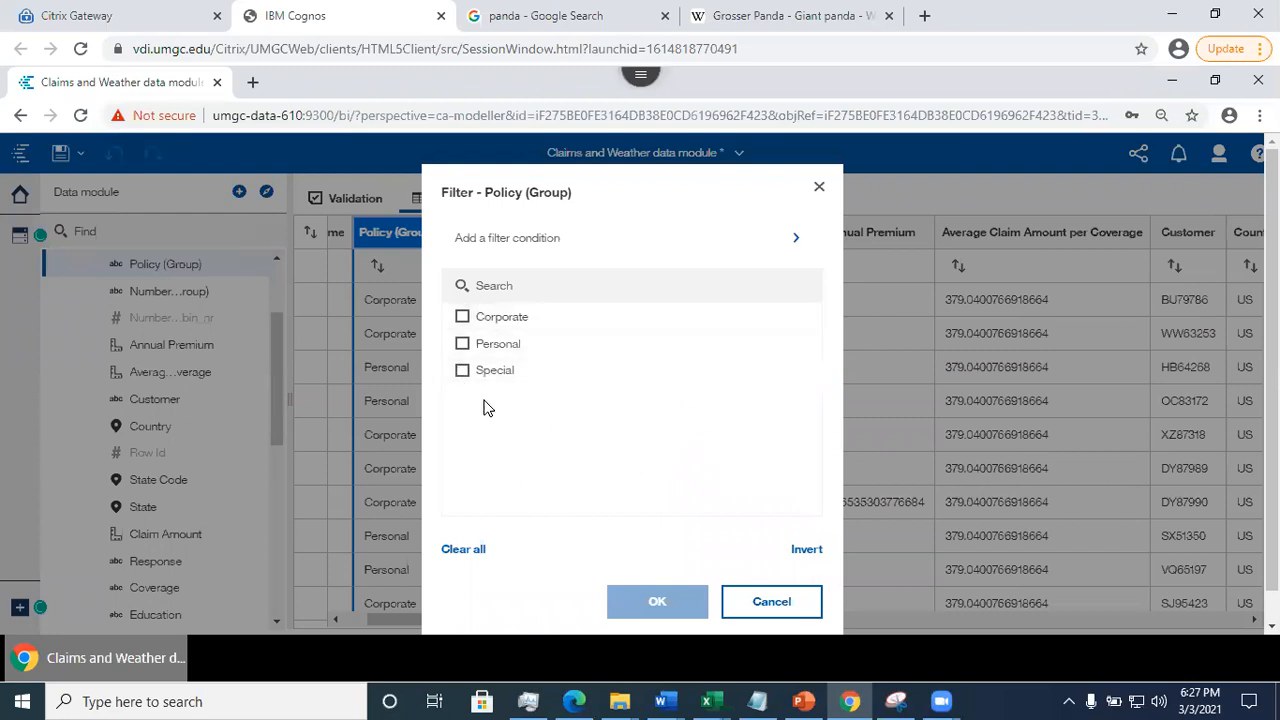
click(763, 606)
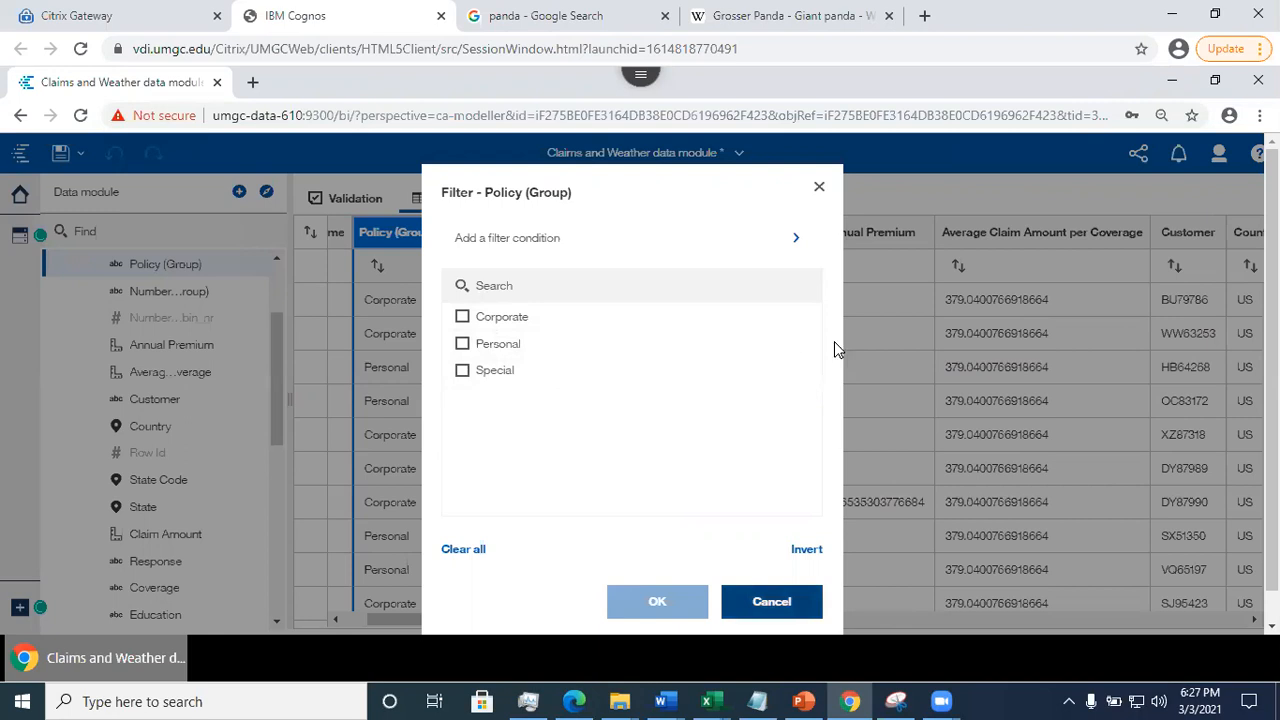
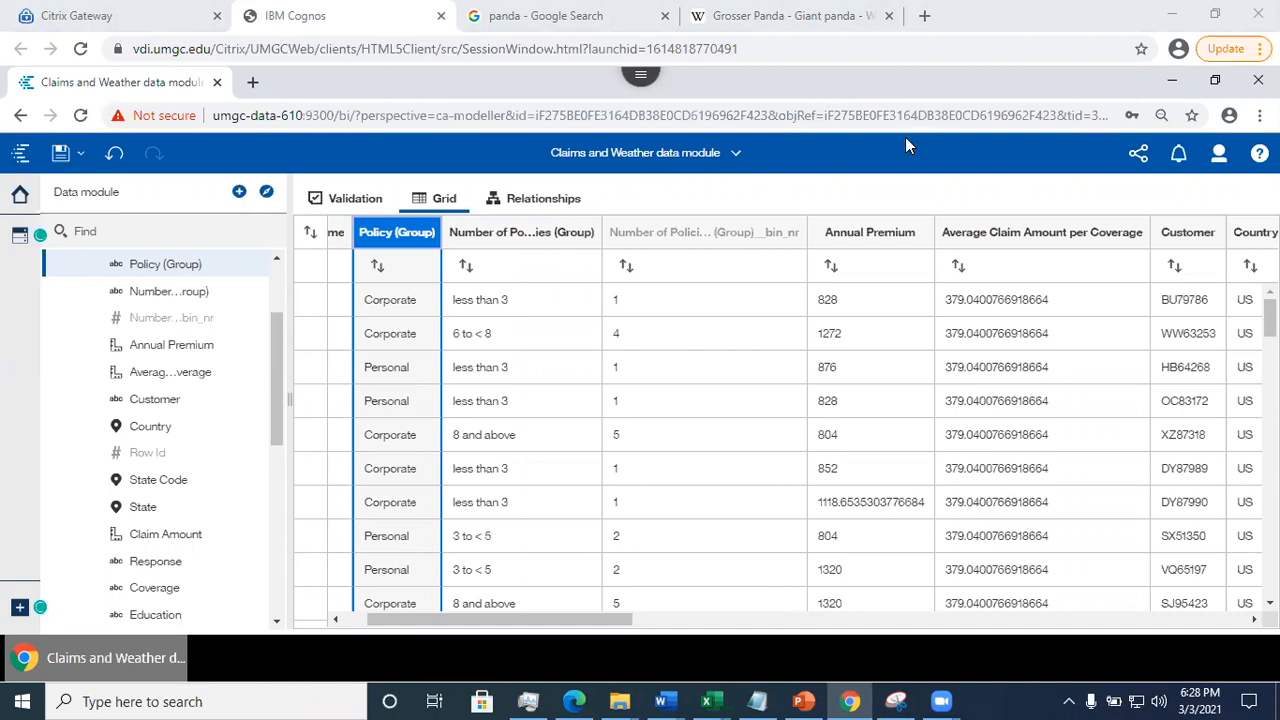
- Return to the Welcome page and create a new data module from the uploaded file Claims and Weather.xlsx in My content
click(737, 160)
click(793, 238)
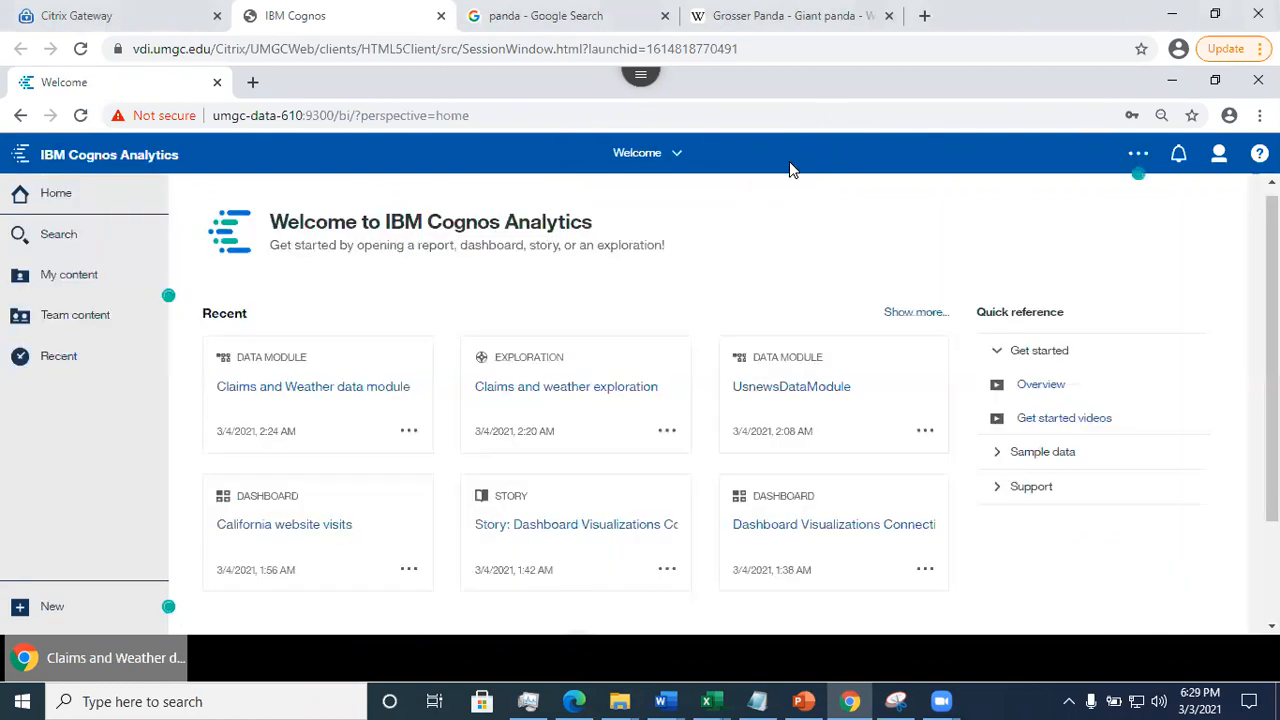
click(85, 285)
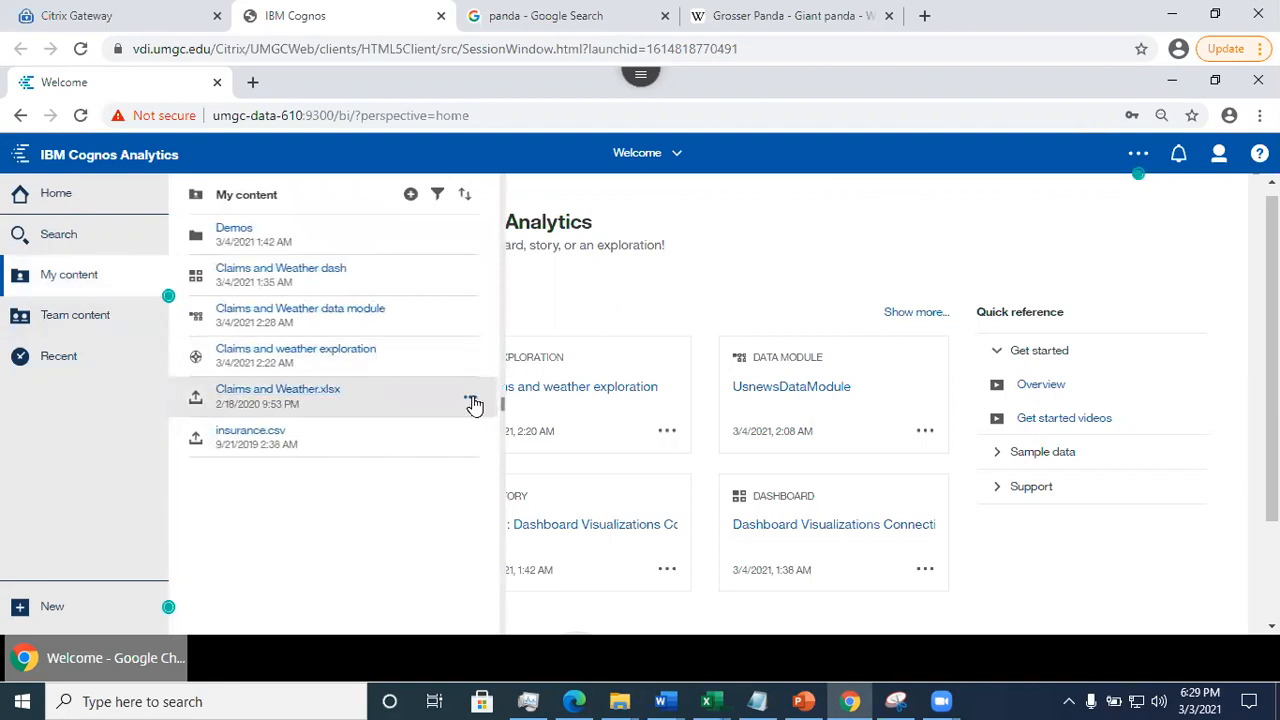
click(470, 401)
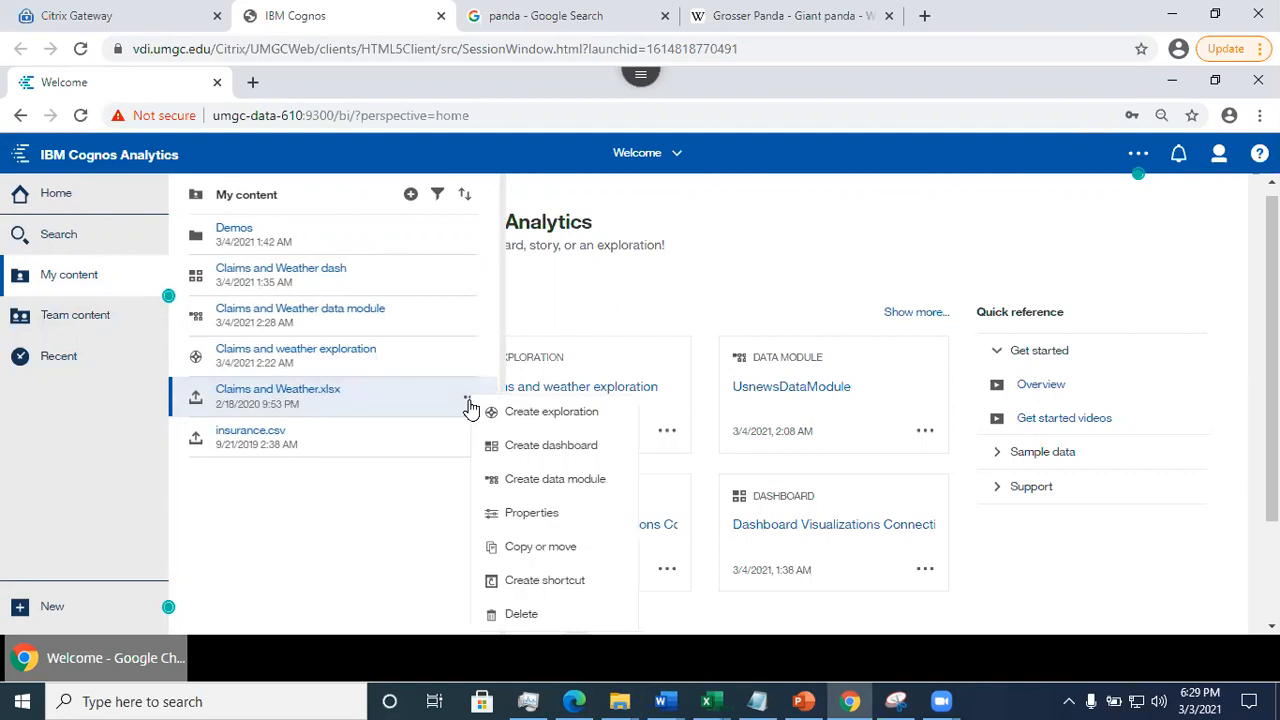
click(553, 479)
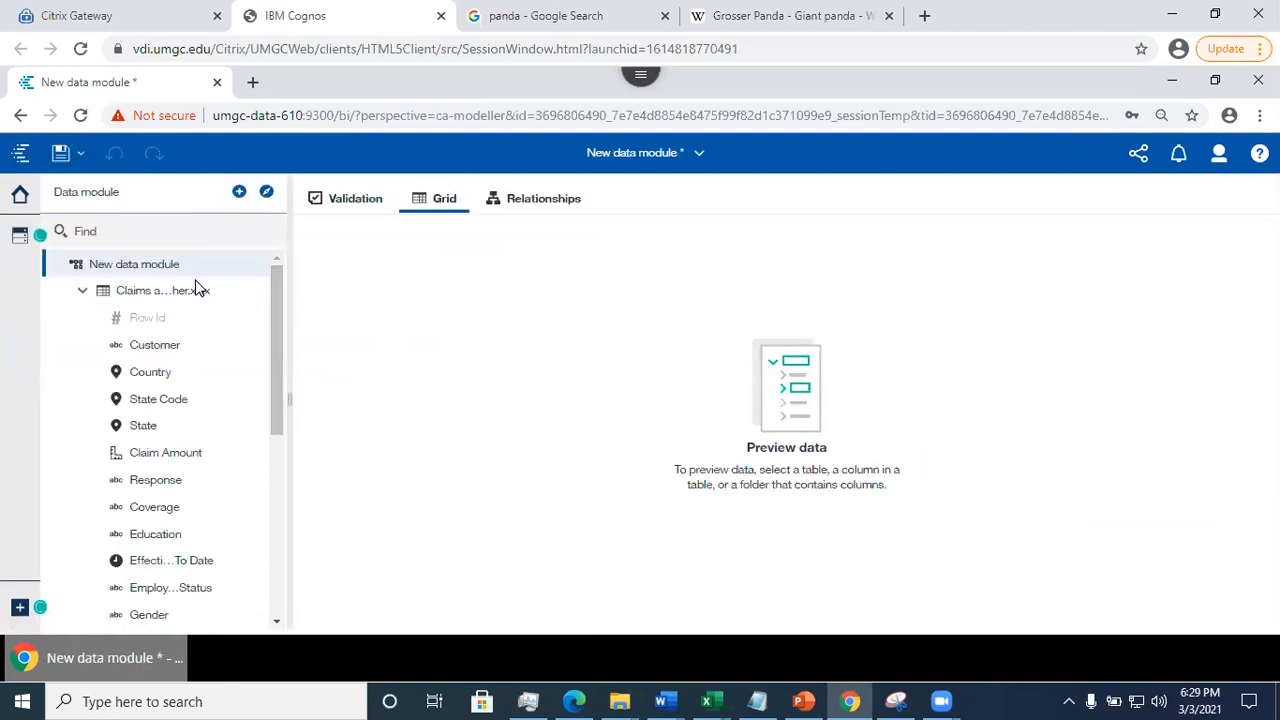
- Preview the Claims and Weather.xlsx table in the grid and examine its columns through to Vehicle Size
click(193, 290)
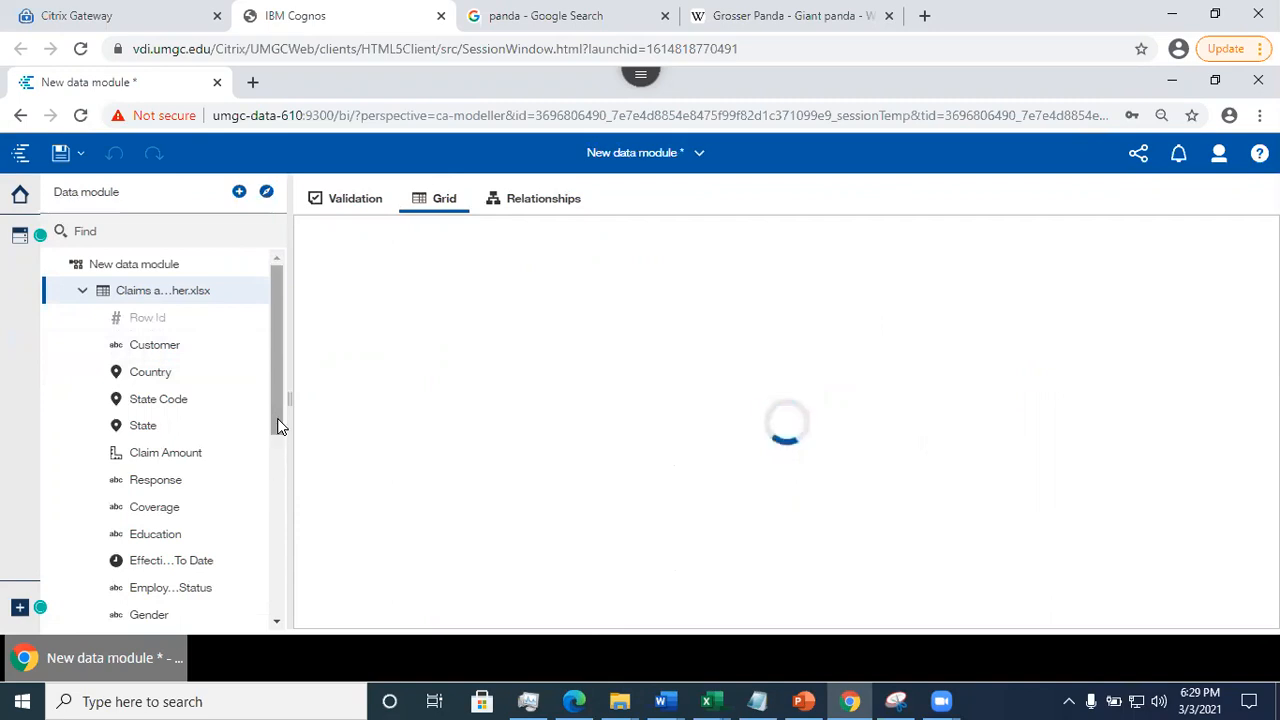
click(277, 607)
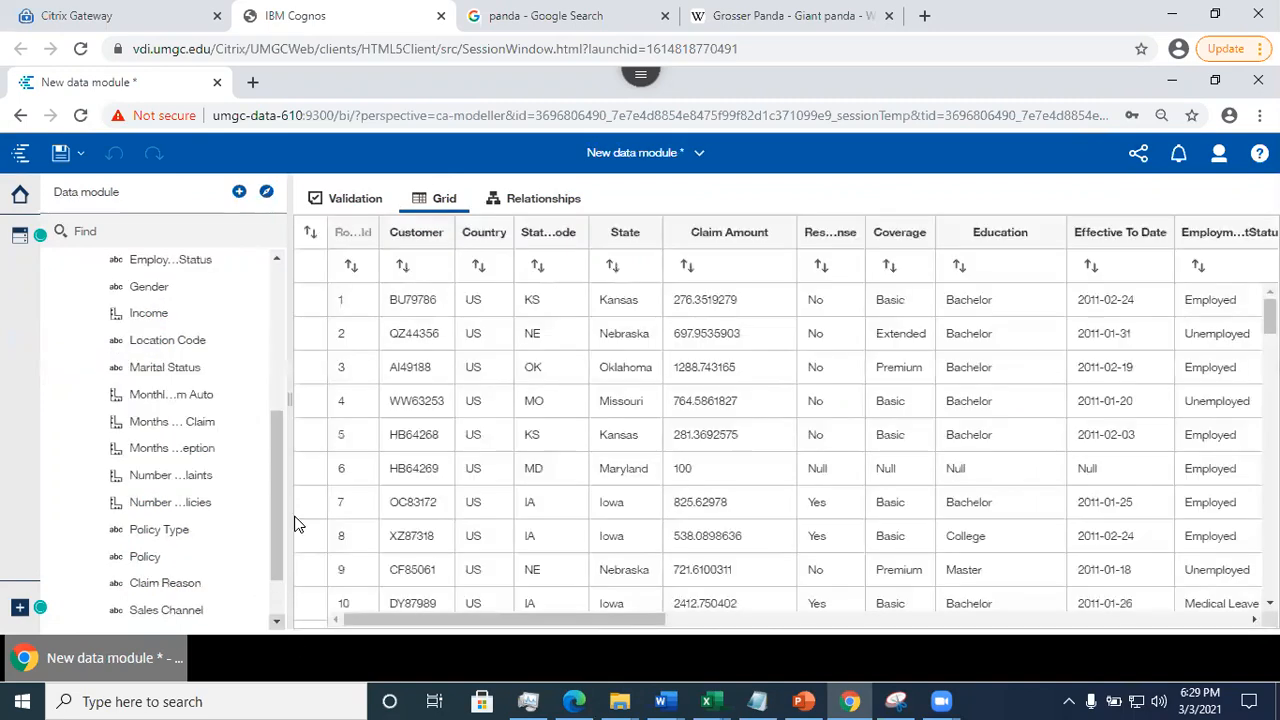
drag(275, 545, 278, 618)
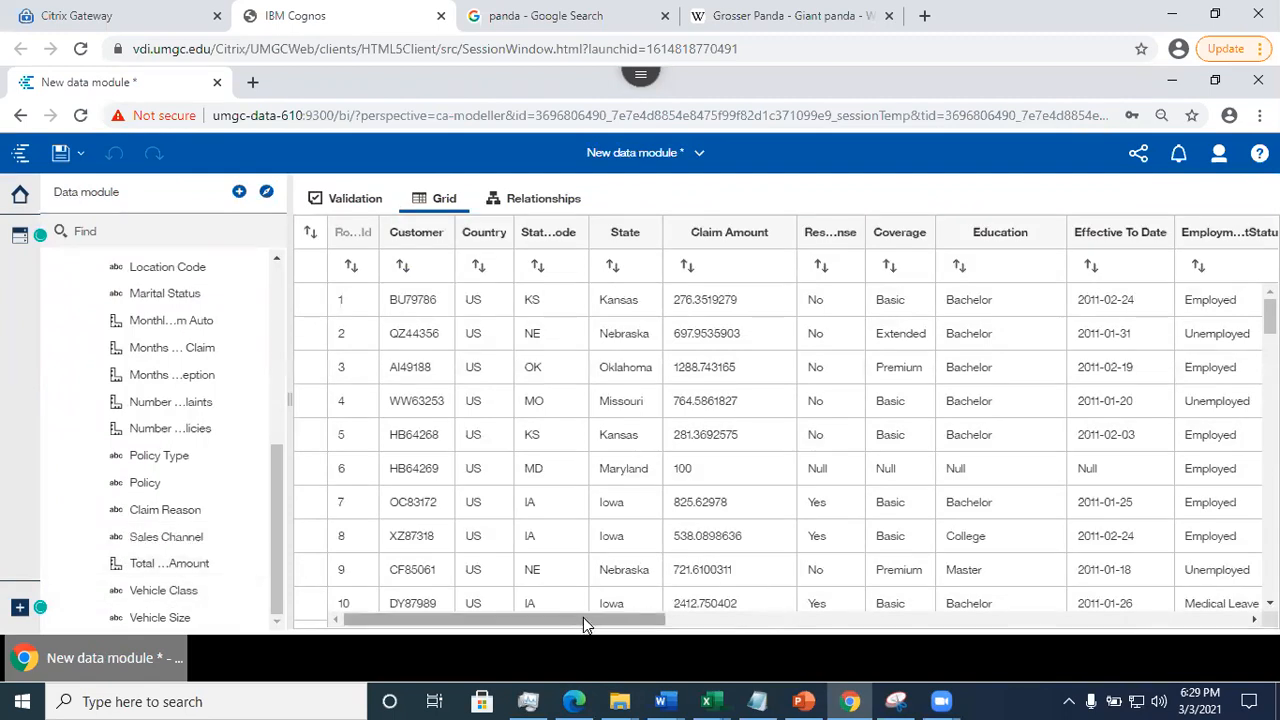
drag(581, 617, 699, 636)
drag(617, 621, 714, 634)
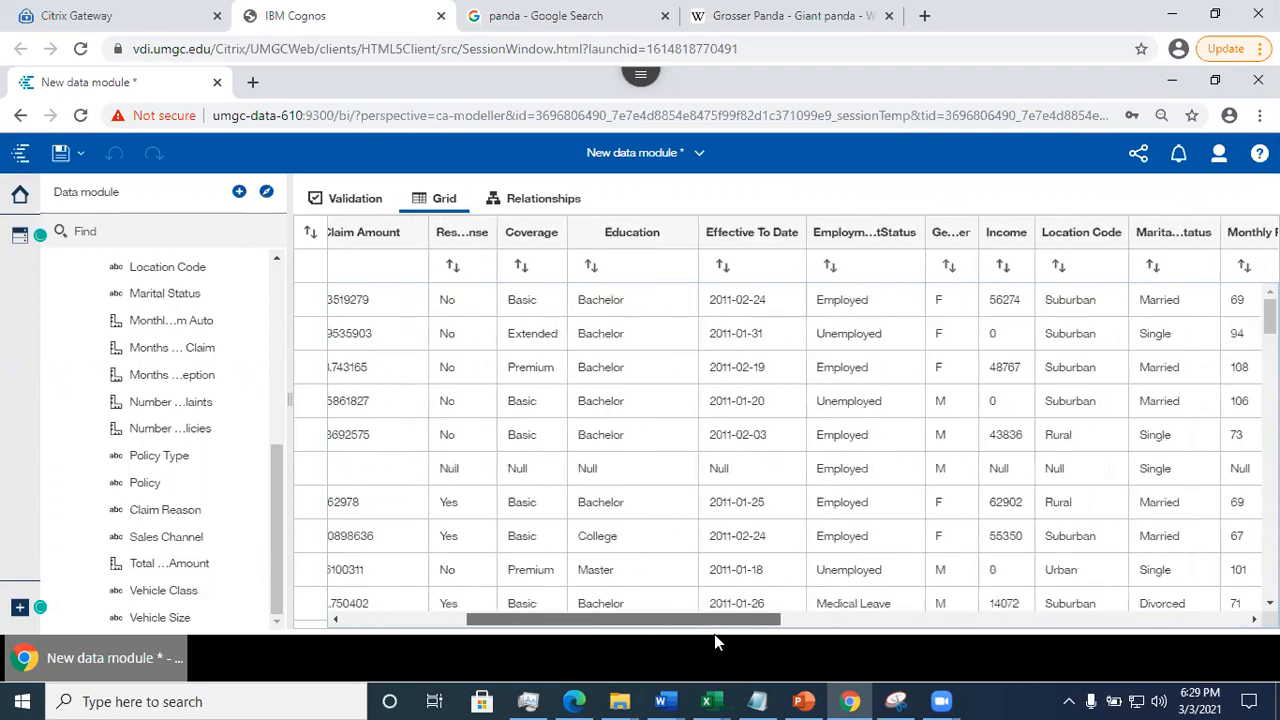
click(966, 625)
drag(703, 559, 1222, 619)
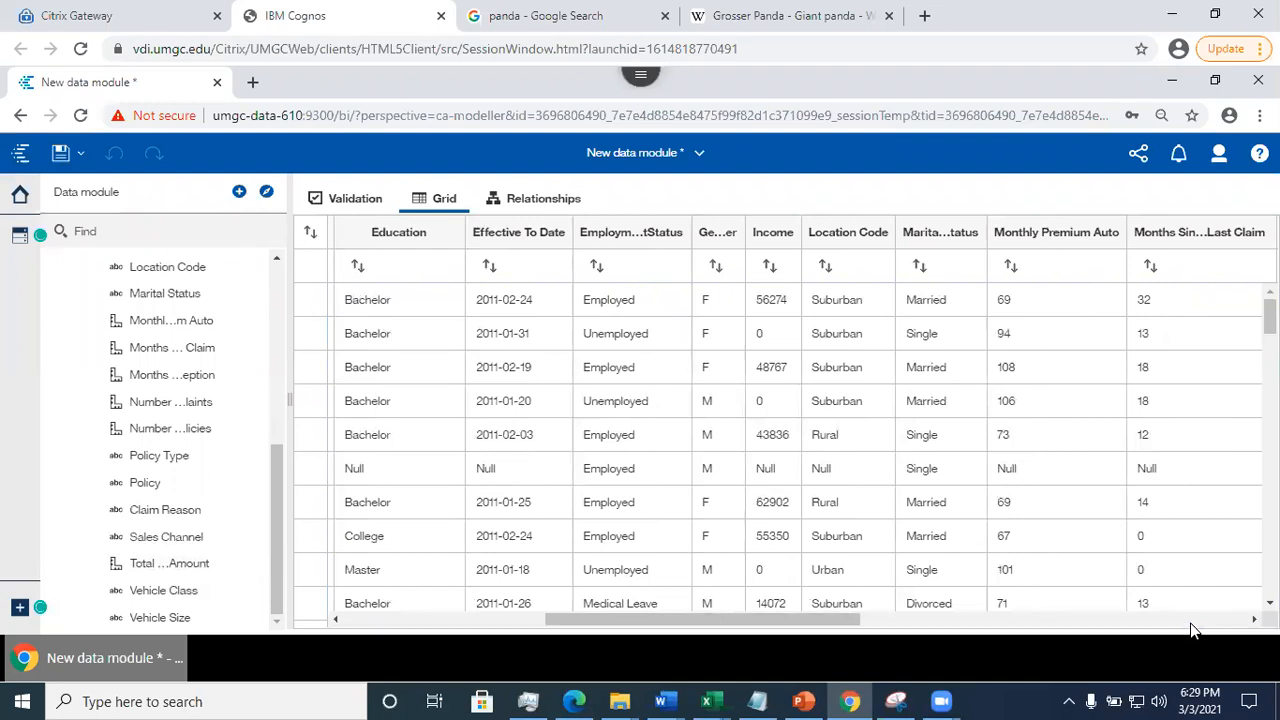
click(1192, 621)
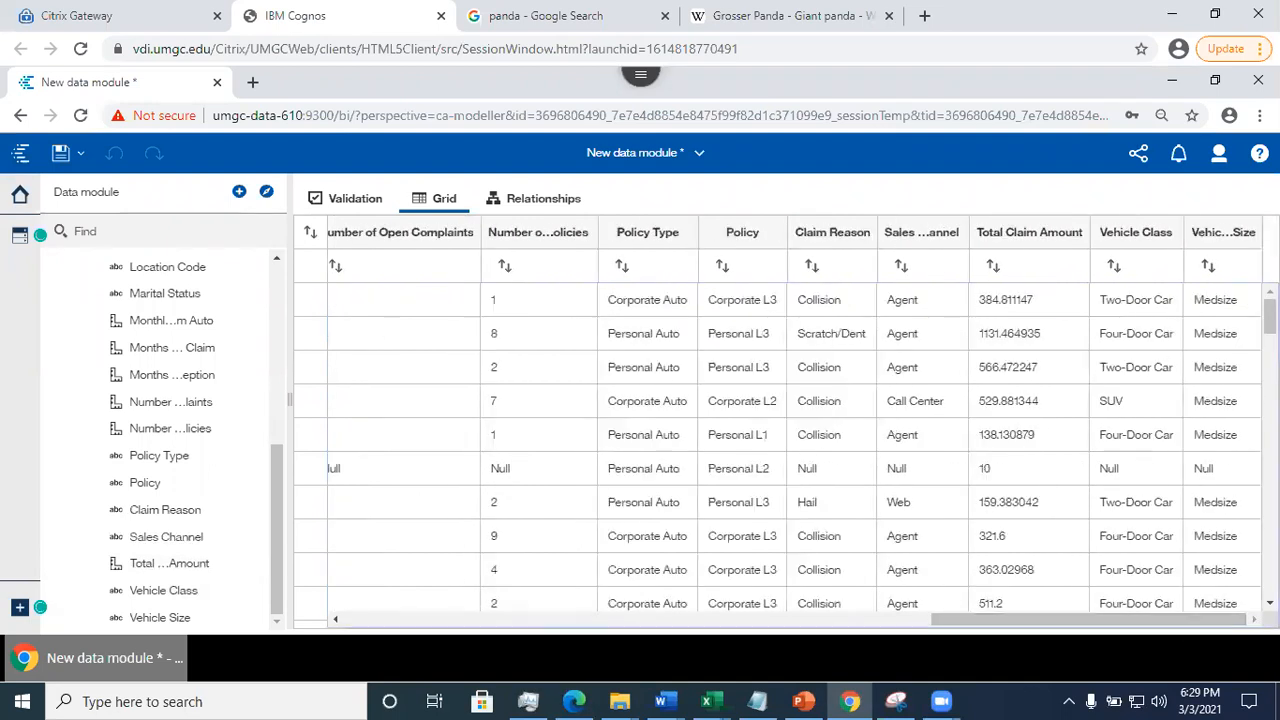
- Examine the filter values offered for the Claim Reason column and cancel without filtering
click(829, 241)
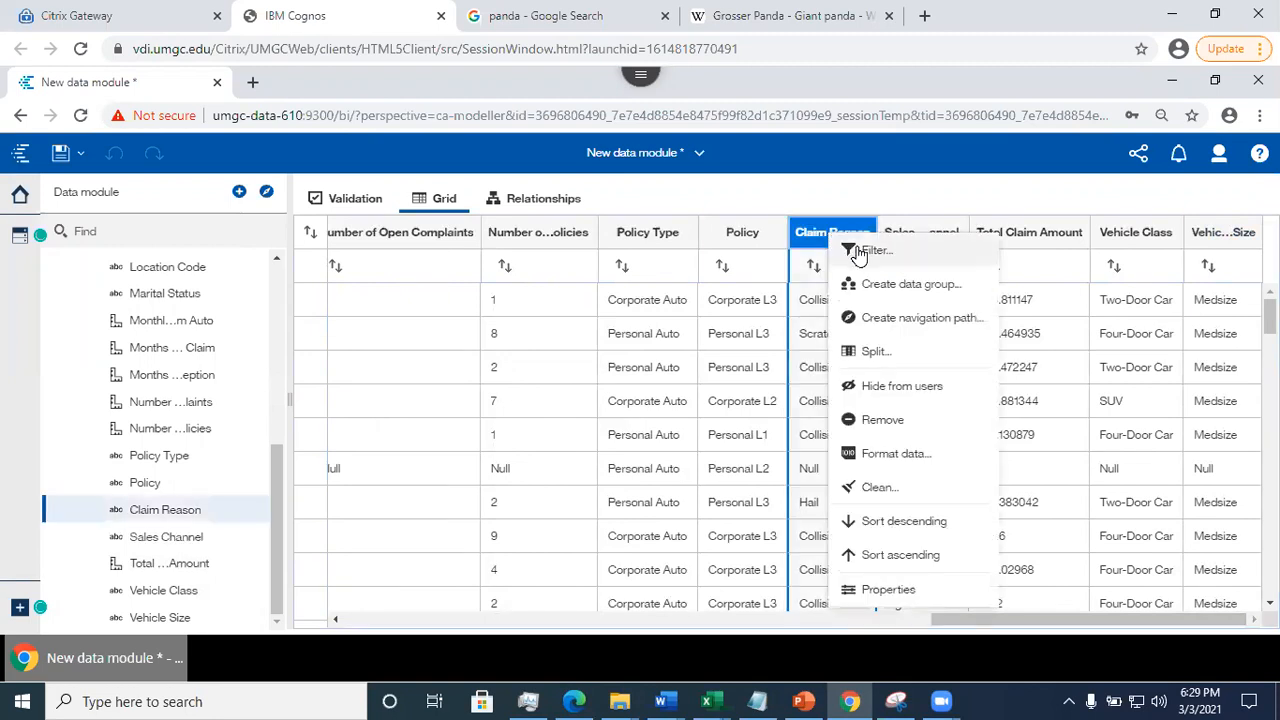
click(855, 253)
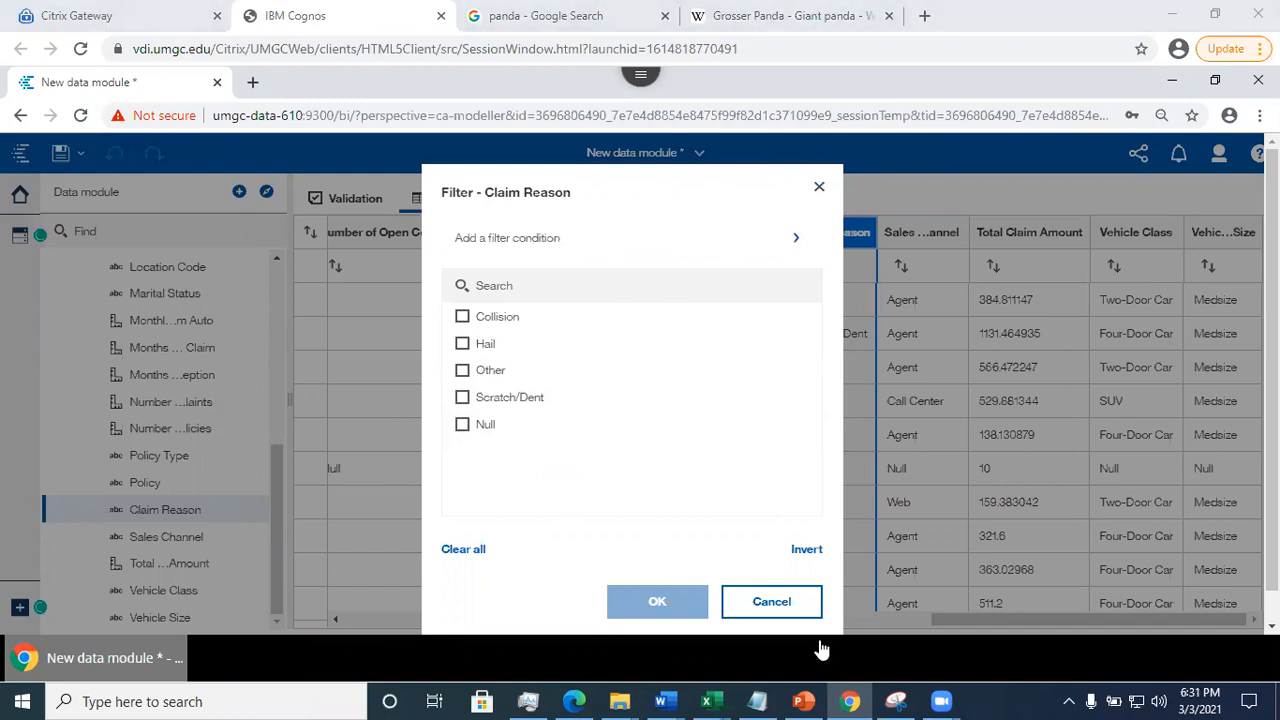
click(786, 604)
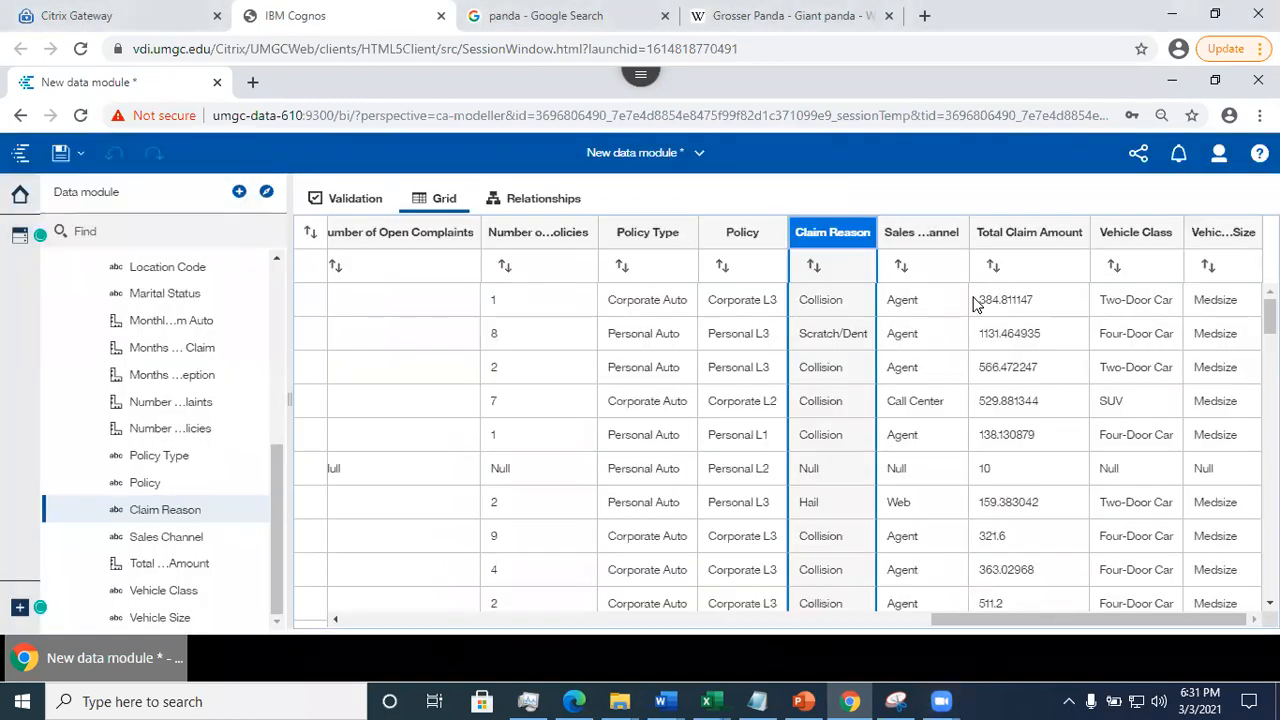
- Examine the Monthly Premium Auto column's filter range and its option to include null values, then cancel without filtering
drag(969, 617, 718, 653)
drag(465, 584, 771, 634)
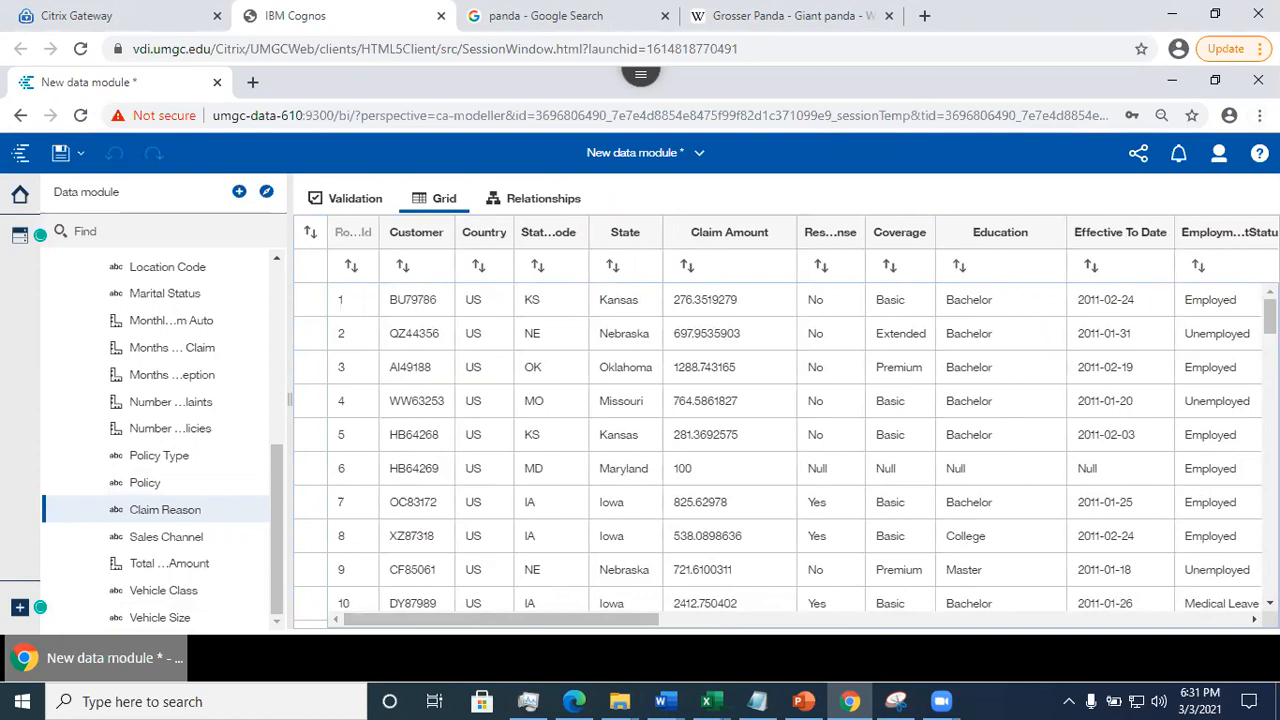
scroll(804, 421, right, 5)
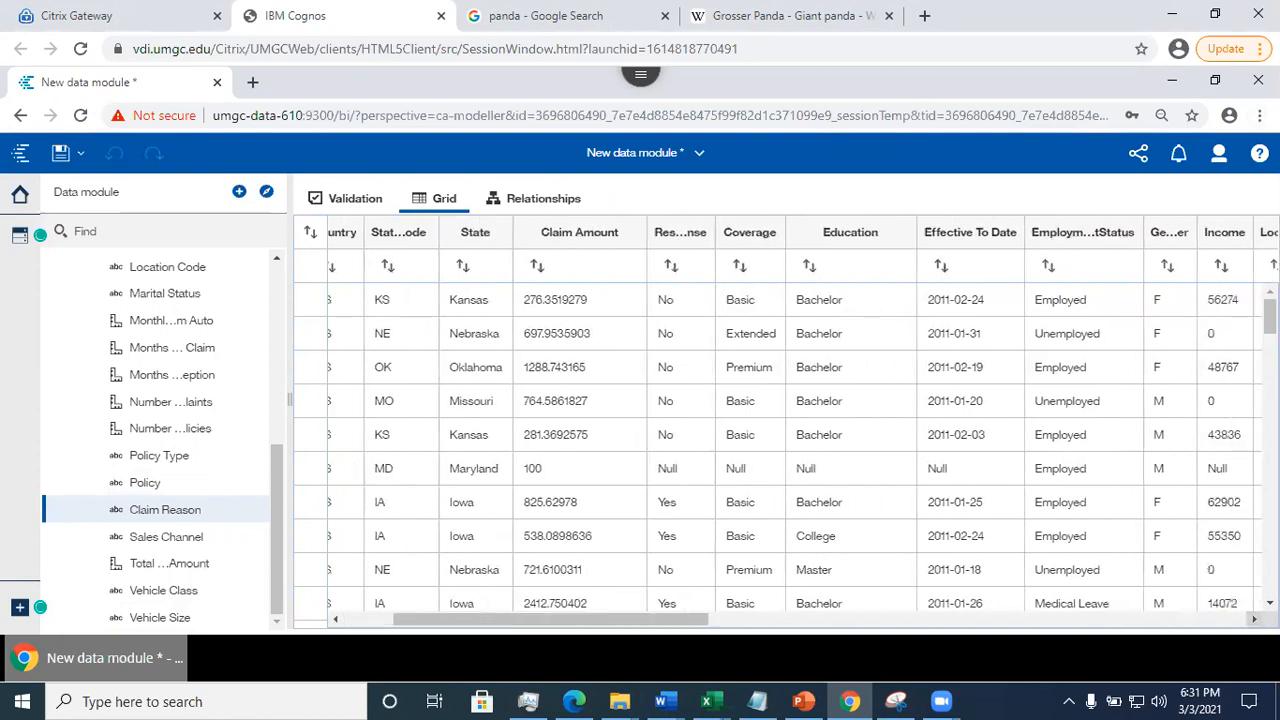
scroll(804, 421, right, 3)
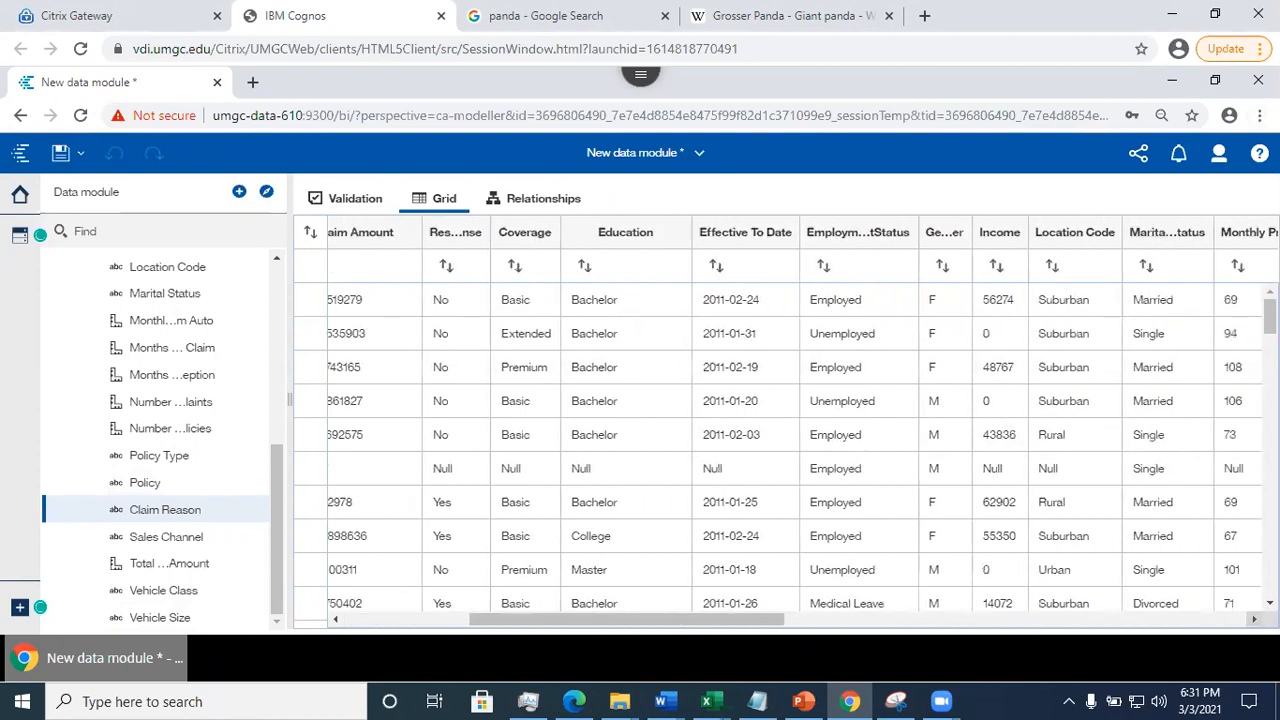
scroll(804, 421, right, 4)
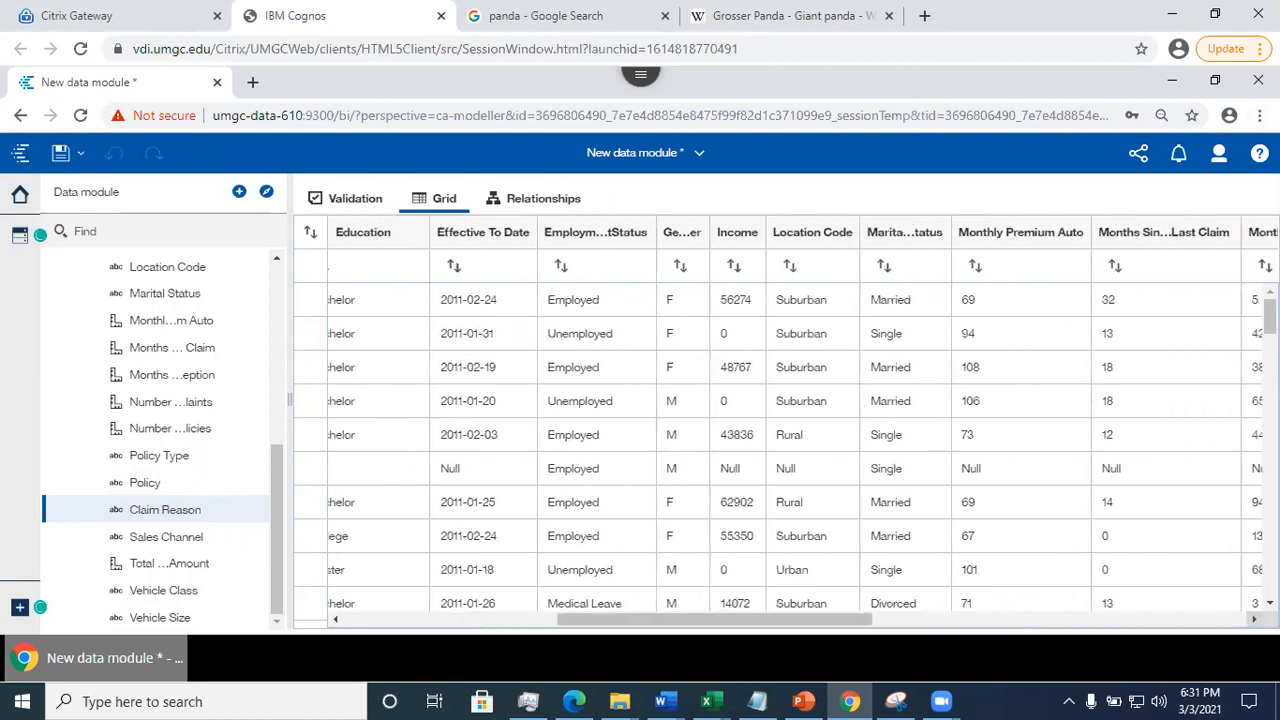
right_click(1005, 232)
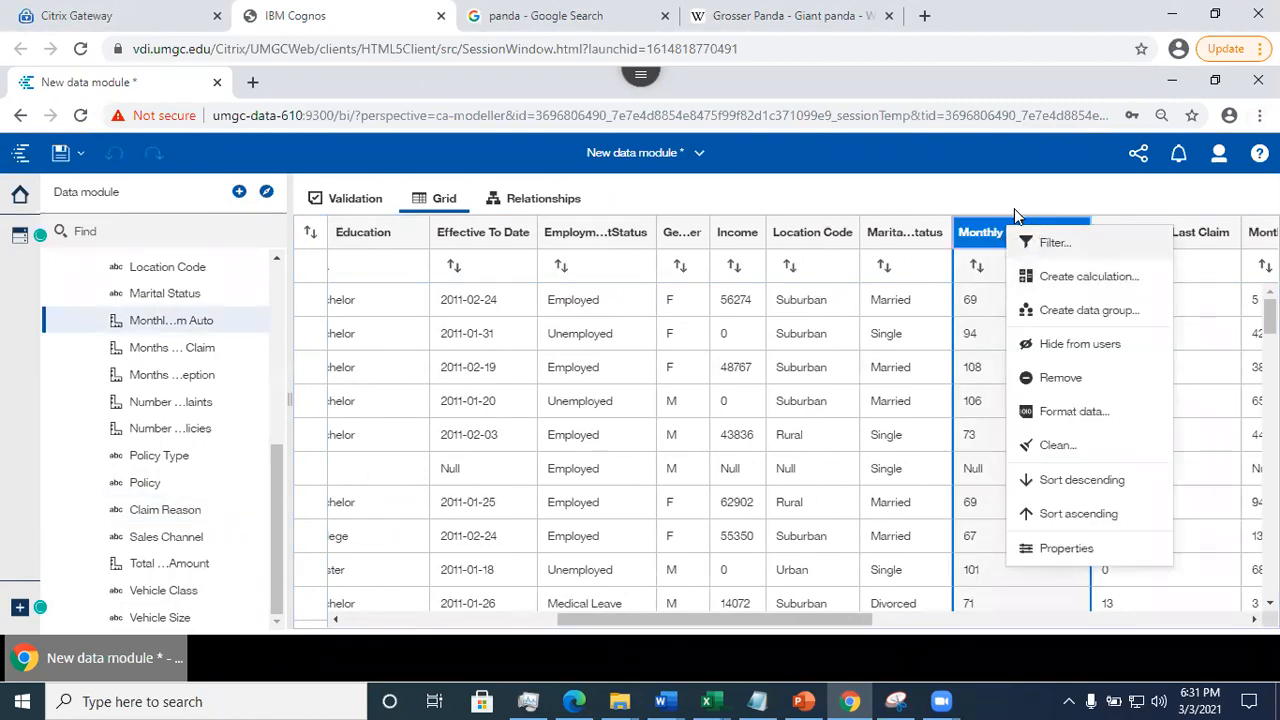
click(1049, 243)
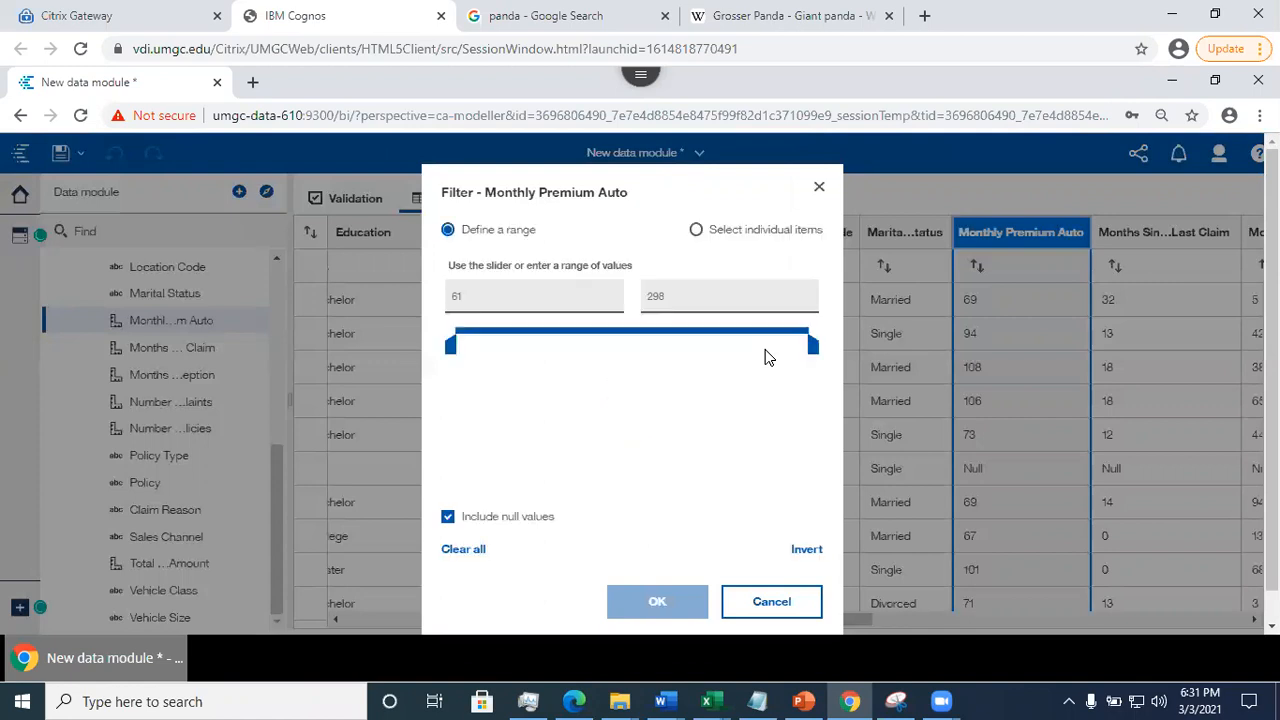
click(447, 517)
click(447, 517)
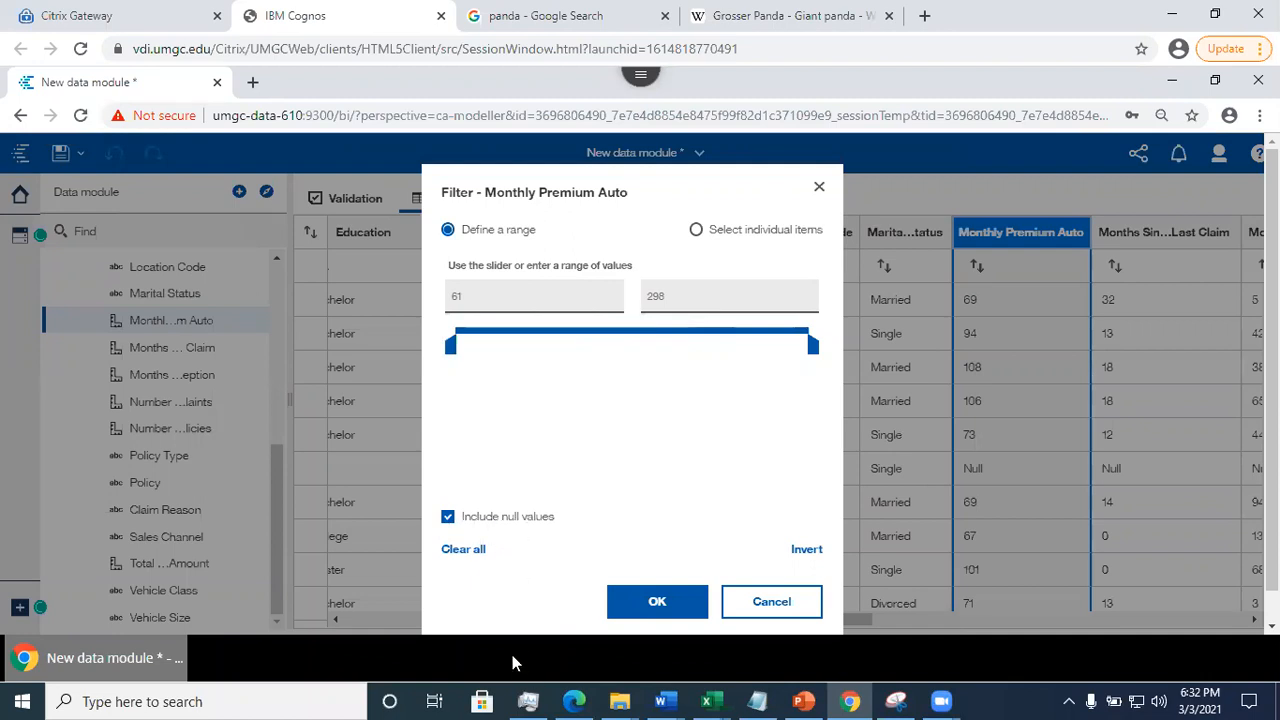
click(781, 609)
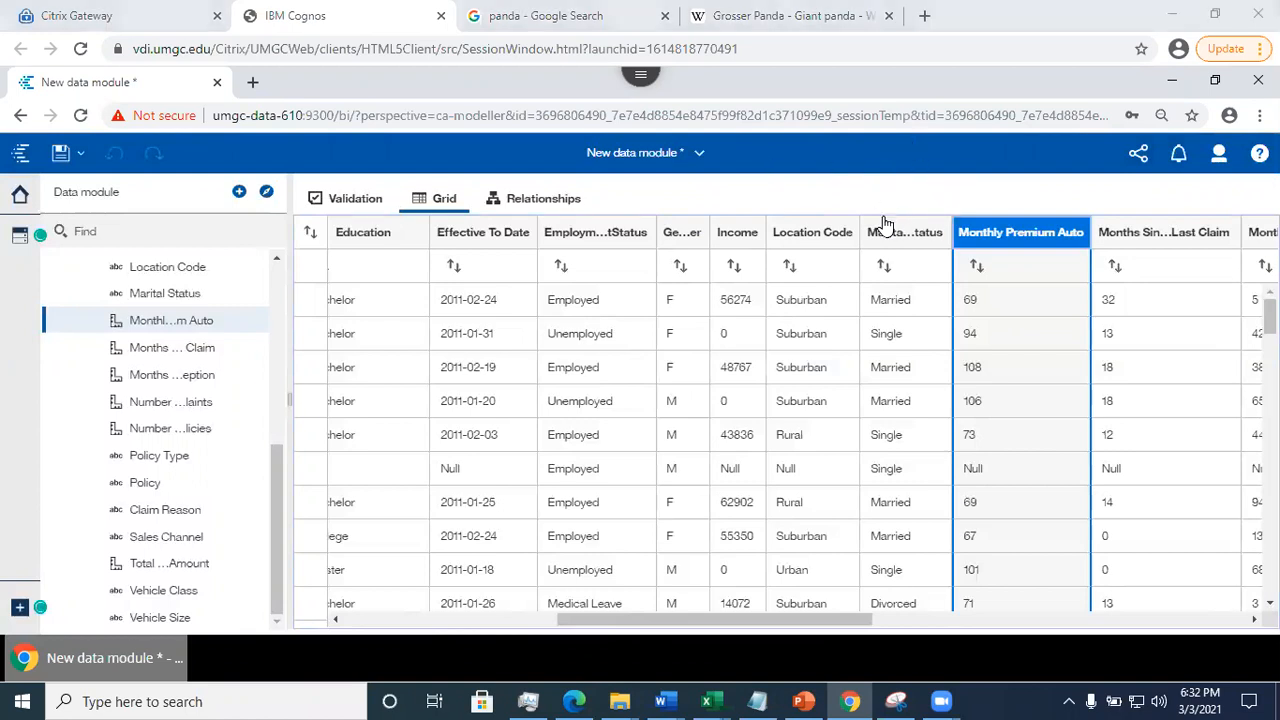
- Sort the grid by the Monthly Premium Auto column in descending order
right_click(1010, 229)
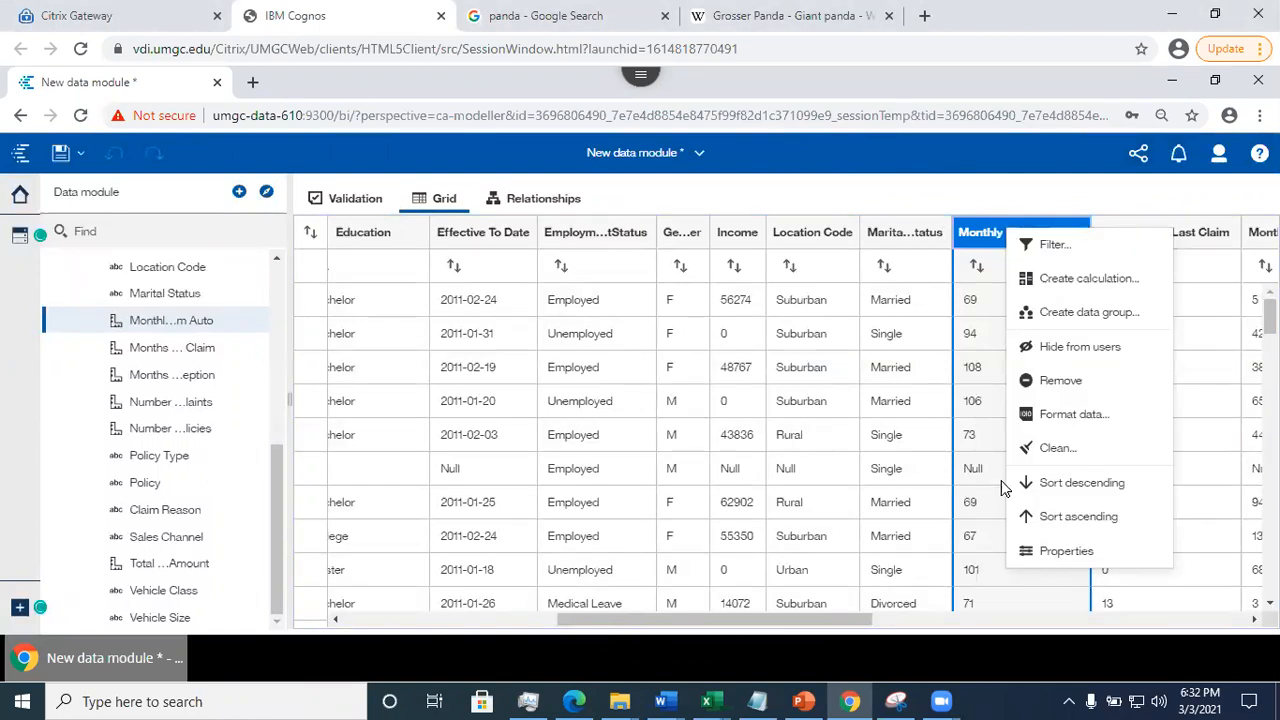
click(1068, 484)
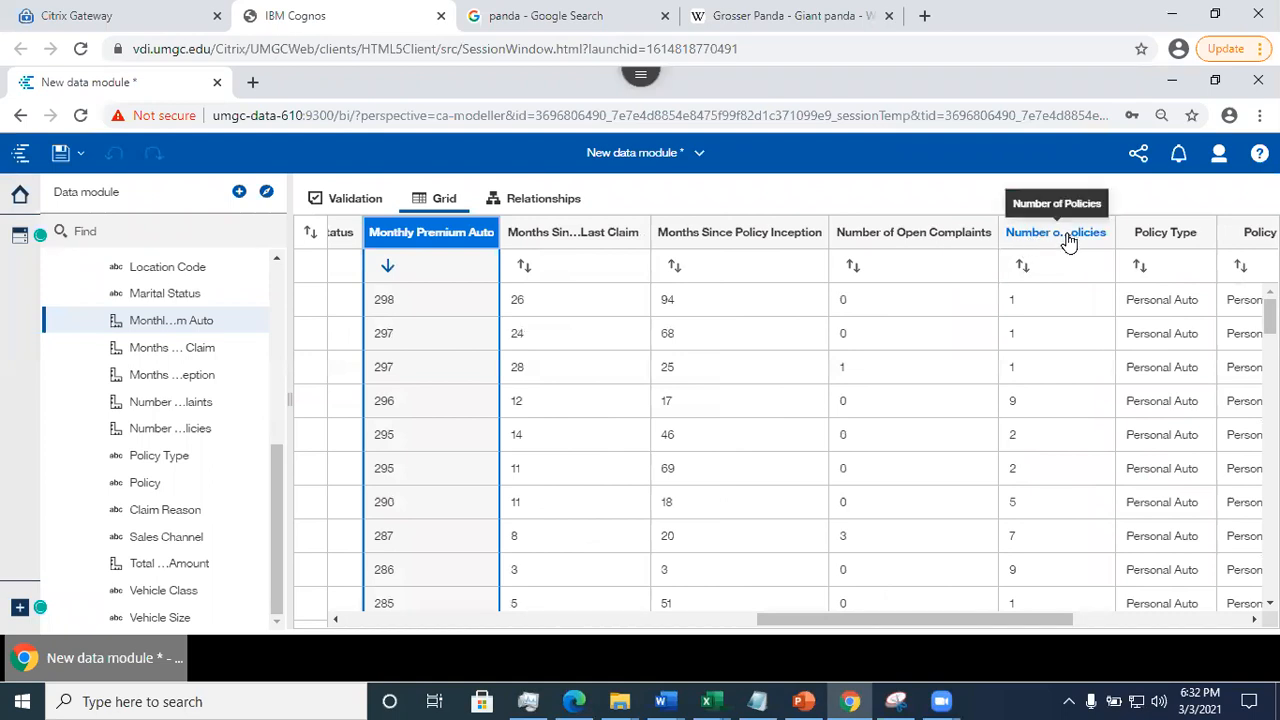
- Add an ascending sort on the Number of Policies column as the secondary sort
click(1068, 240)
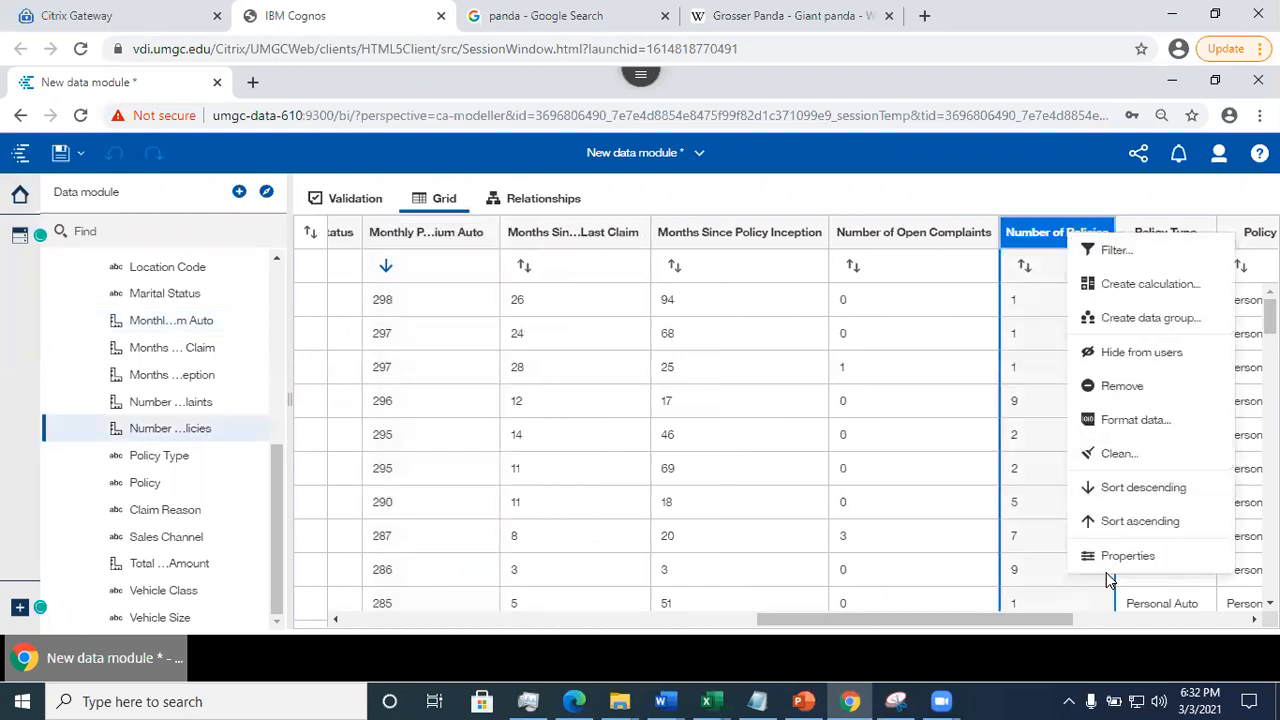
click(1105, 522)
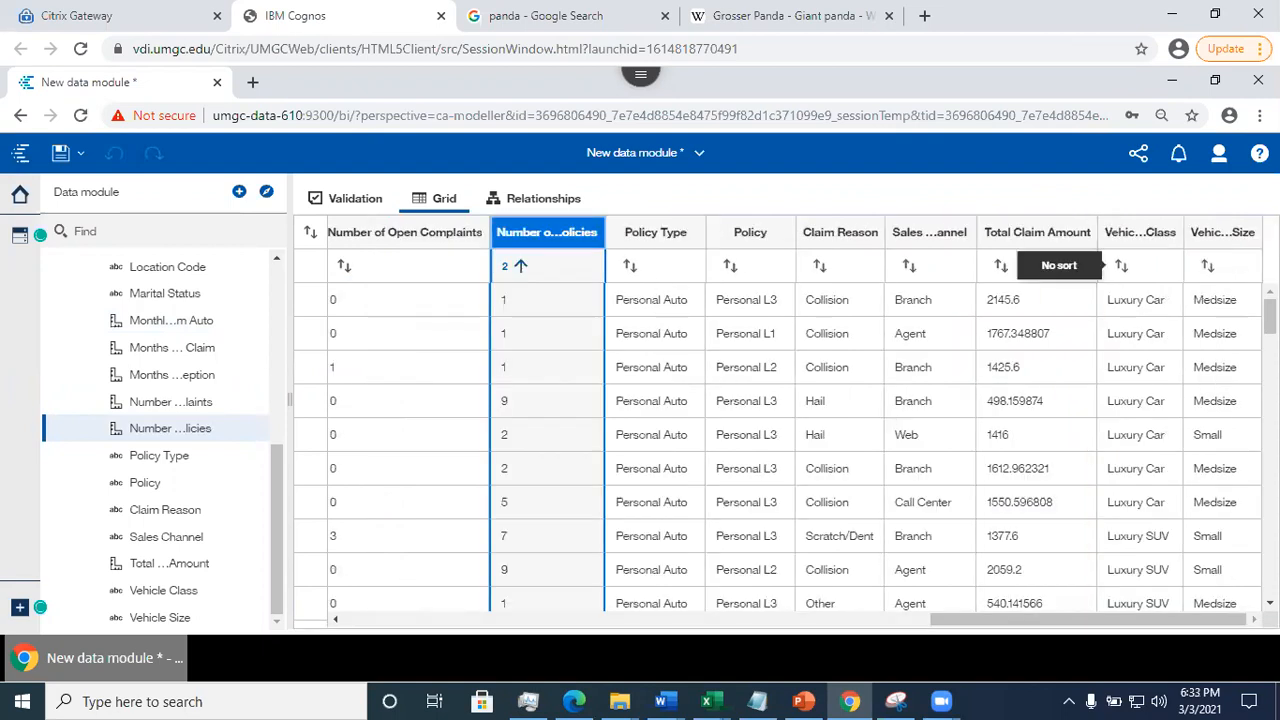
drag(1121, 266, 1197, 283)
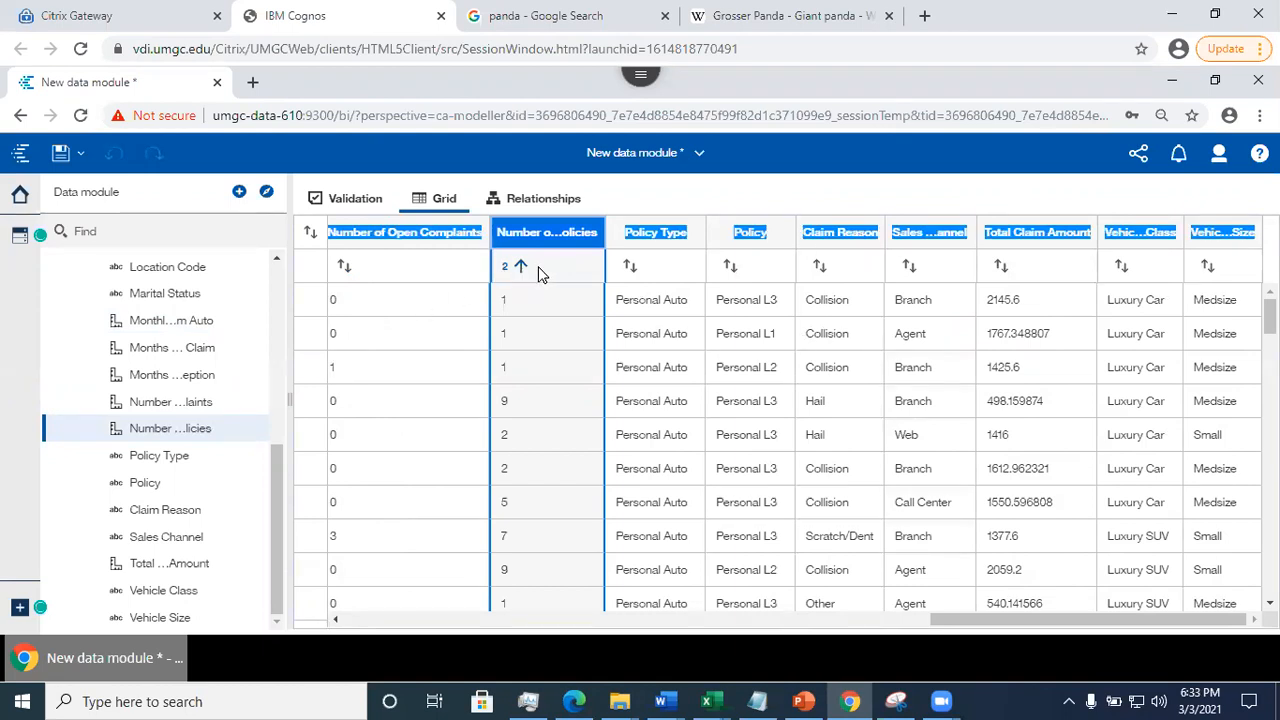
mouse_move(1270, 317)
mouse_down()
mouse_move(1270, 580)
mouse_move(1270, 313)
mouse_up()
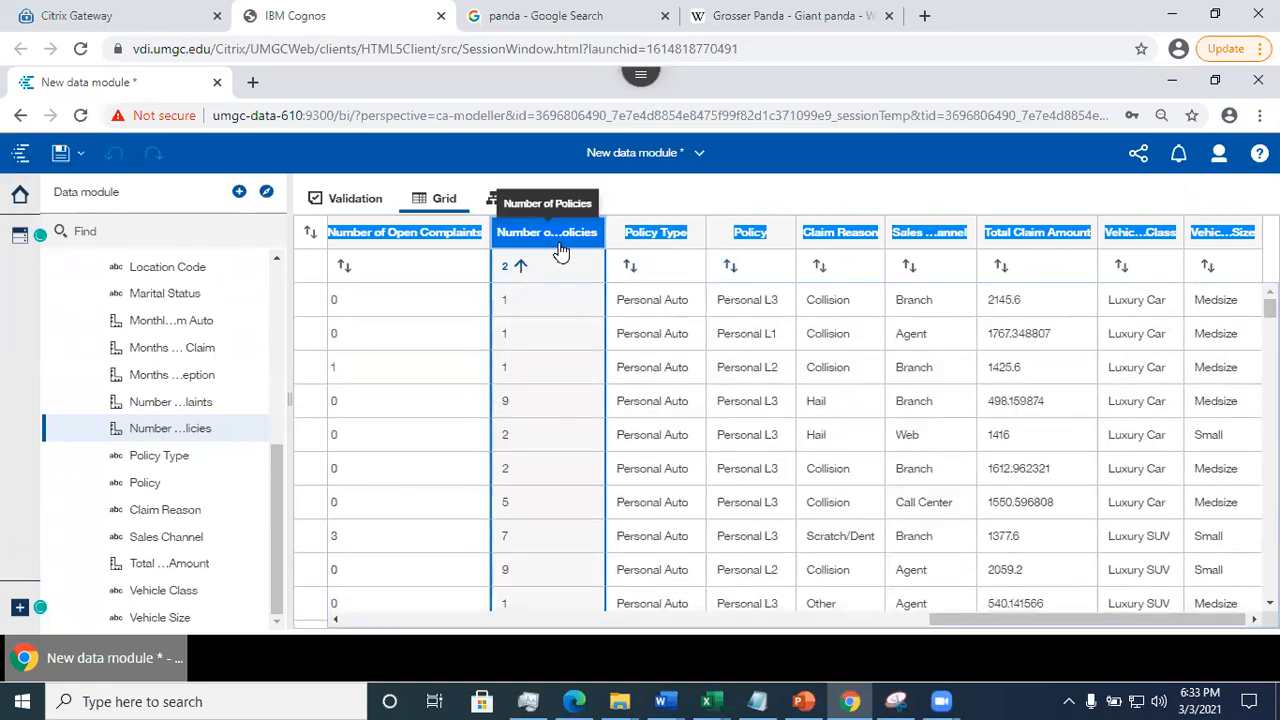
click(757, 200)
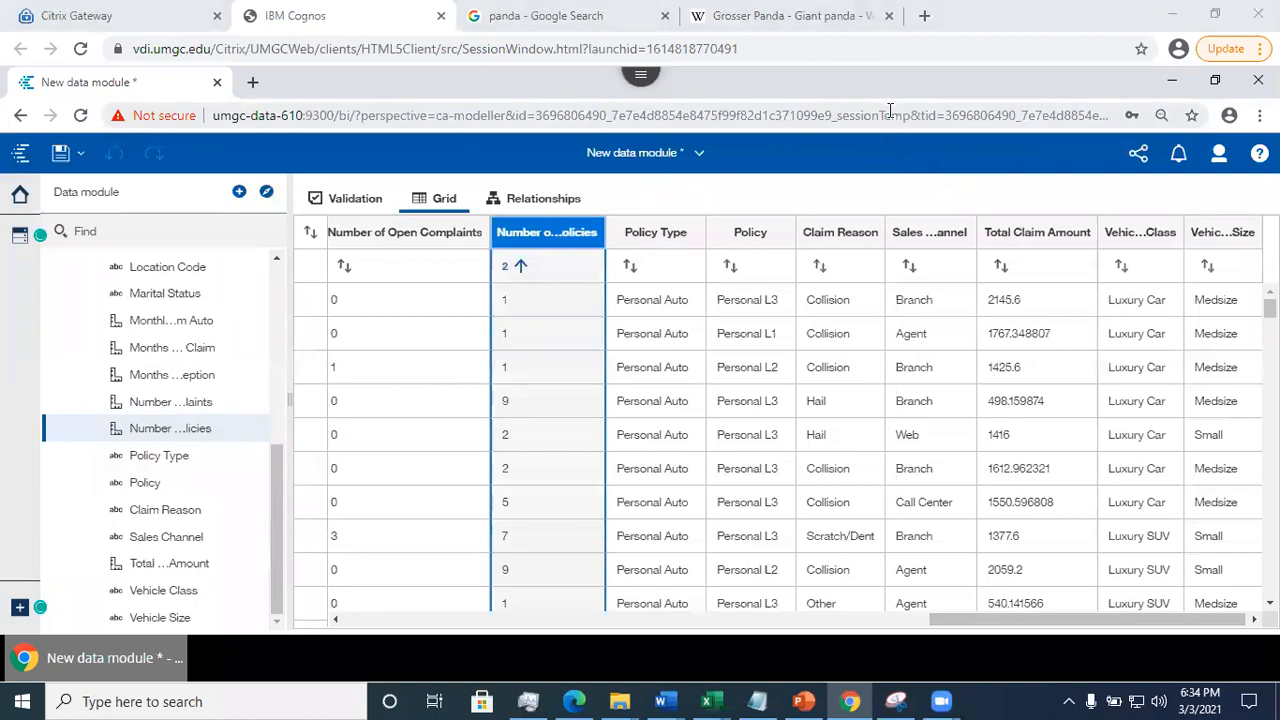
- Remove the sort from the Number of Policies column
click(512, 269)
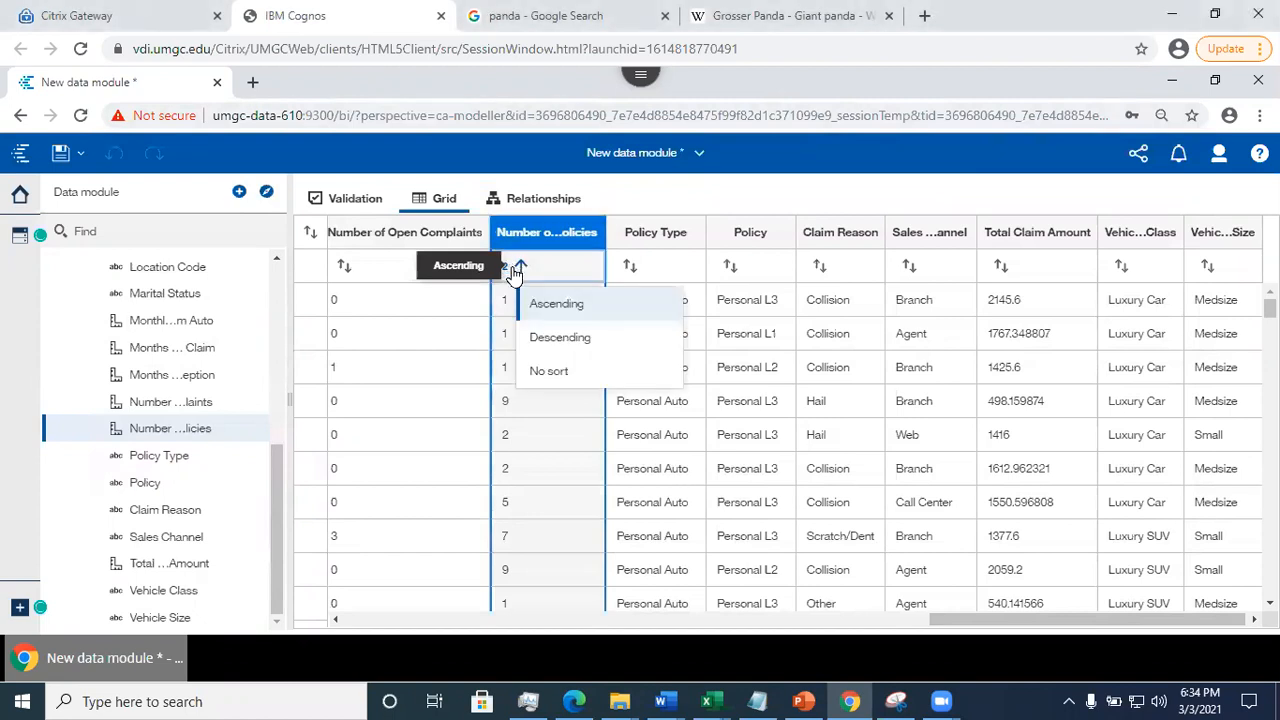
click(562, 375)
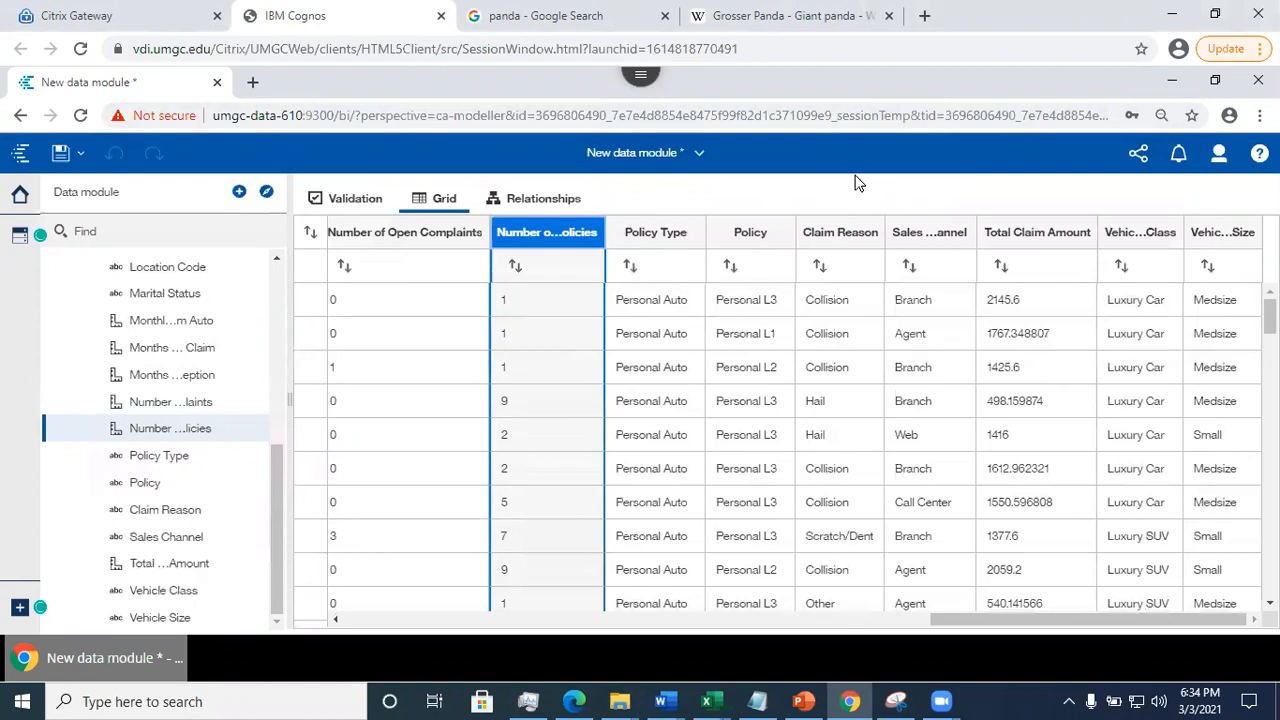
click(862, 120)
click(832, 157)
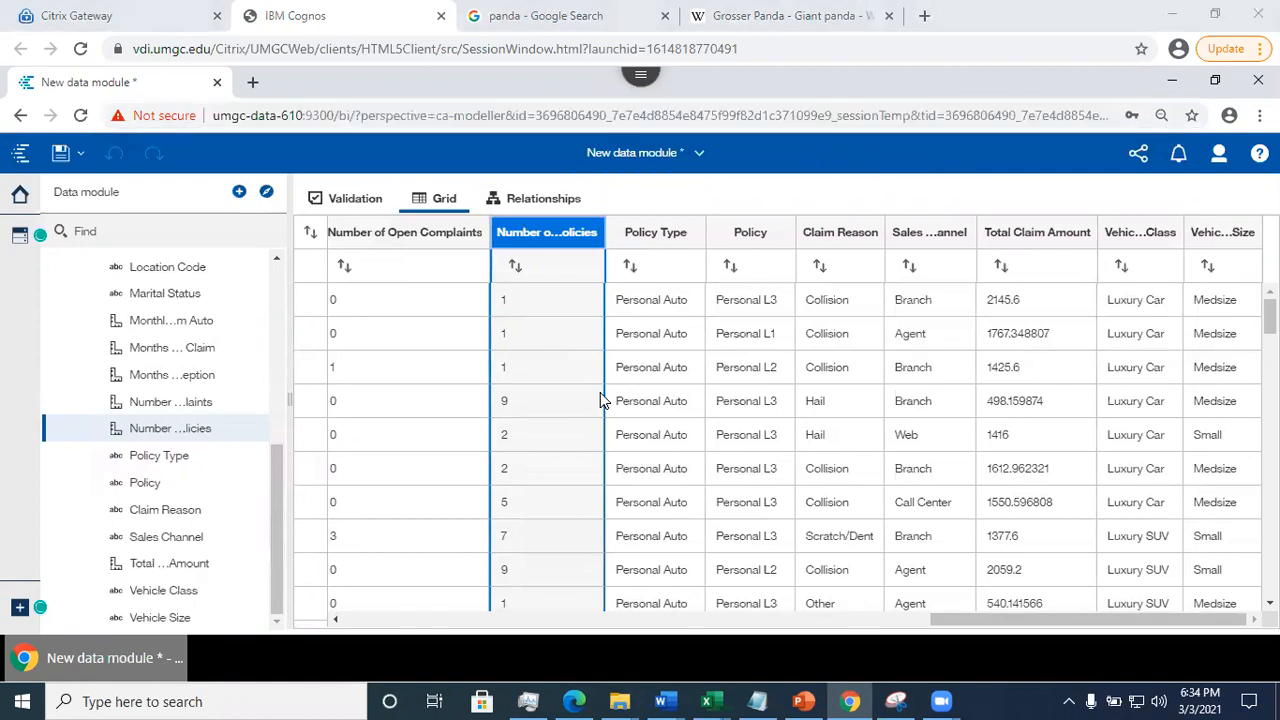
drag(963, 625, 472, 658)
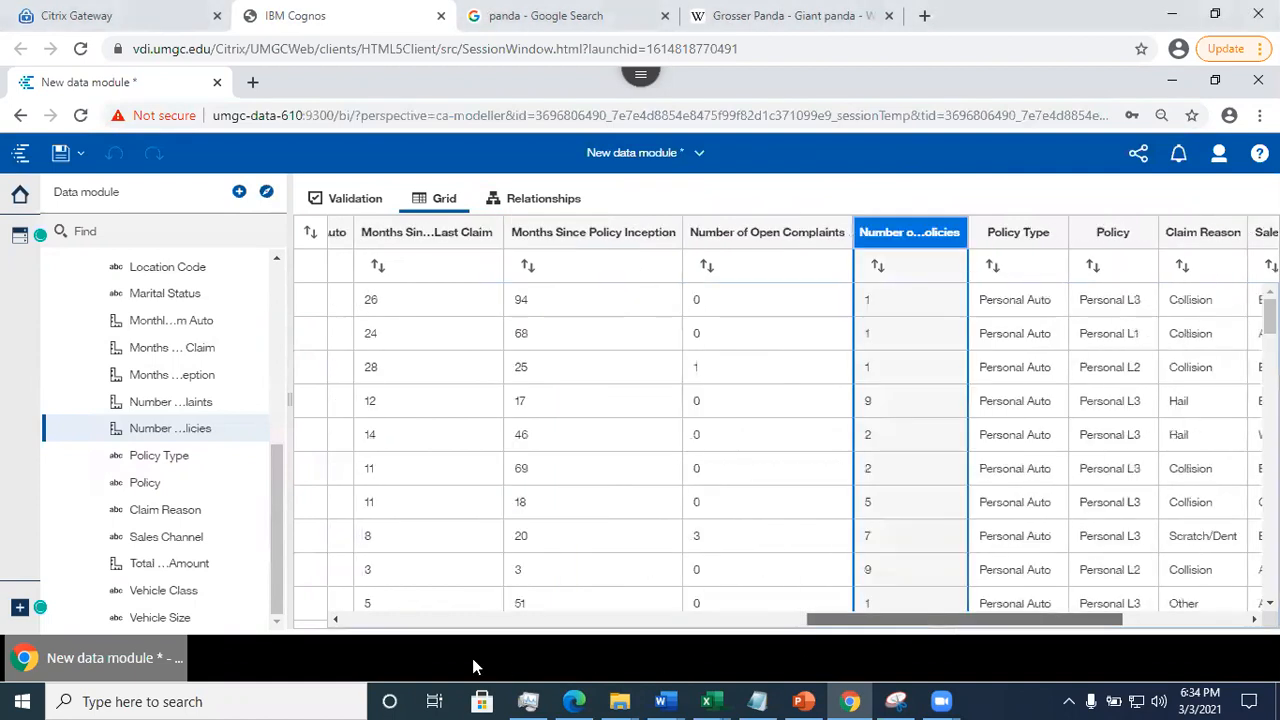
click(458, 621)
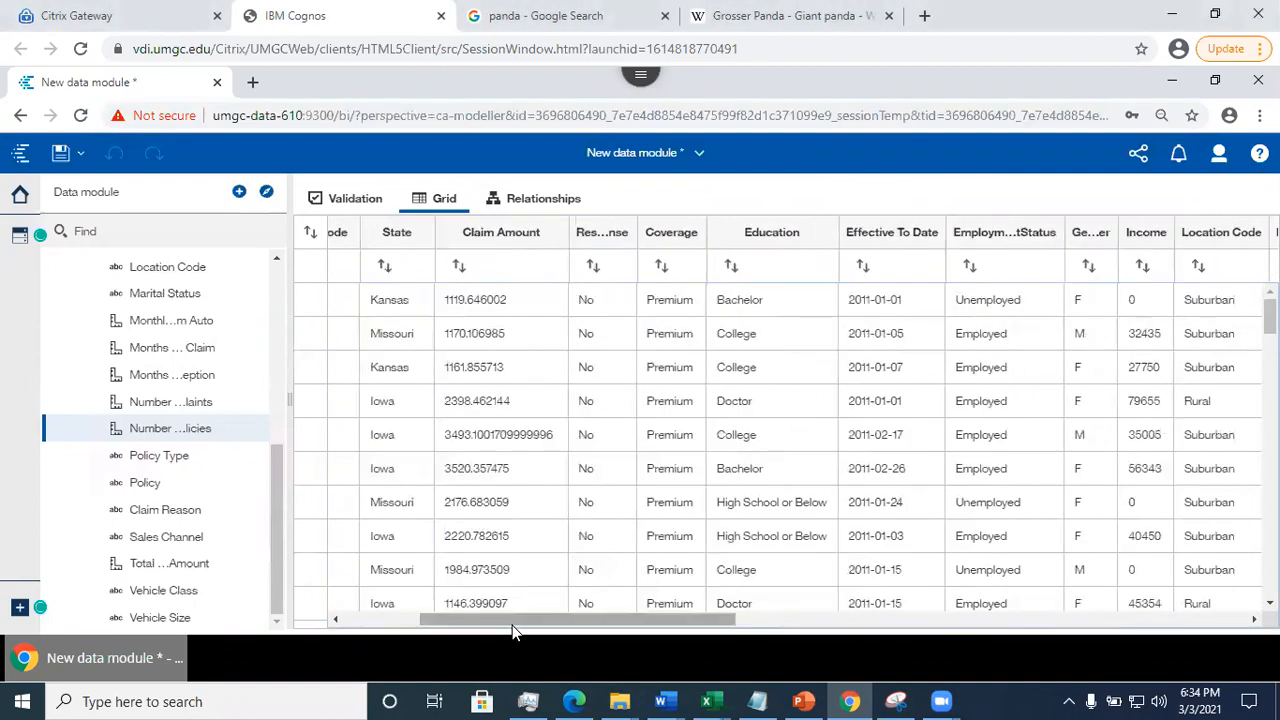
drag(471, 627, 1181, 605)
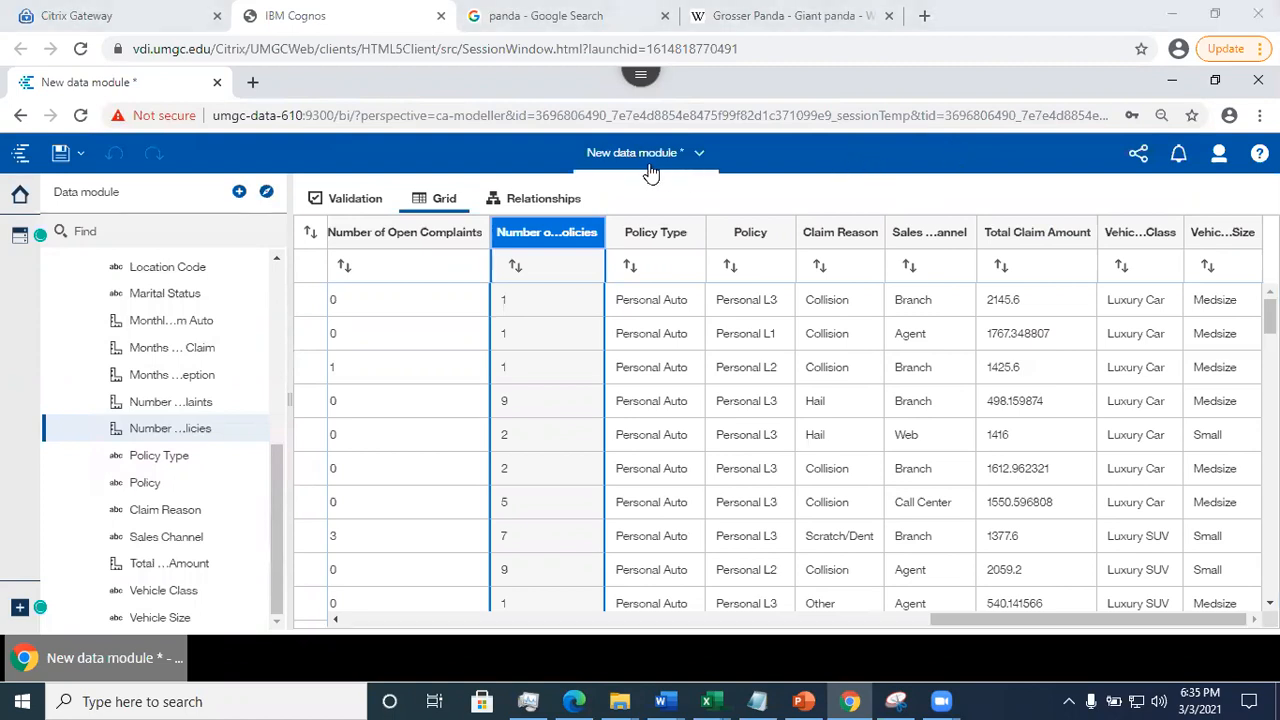
- Check the save destination for the new data module, cancel saving, and close the module without saving its changes
click(60, 153)
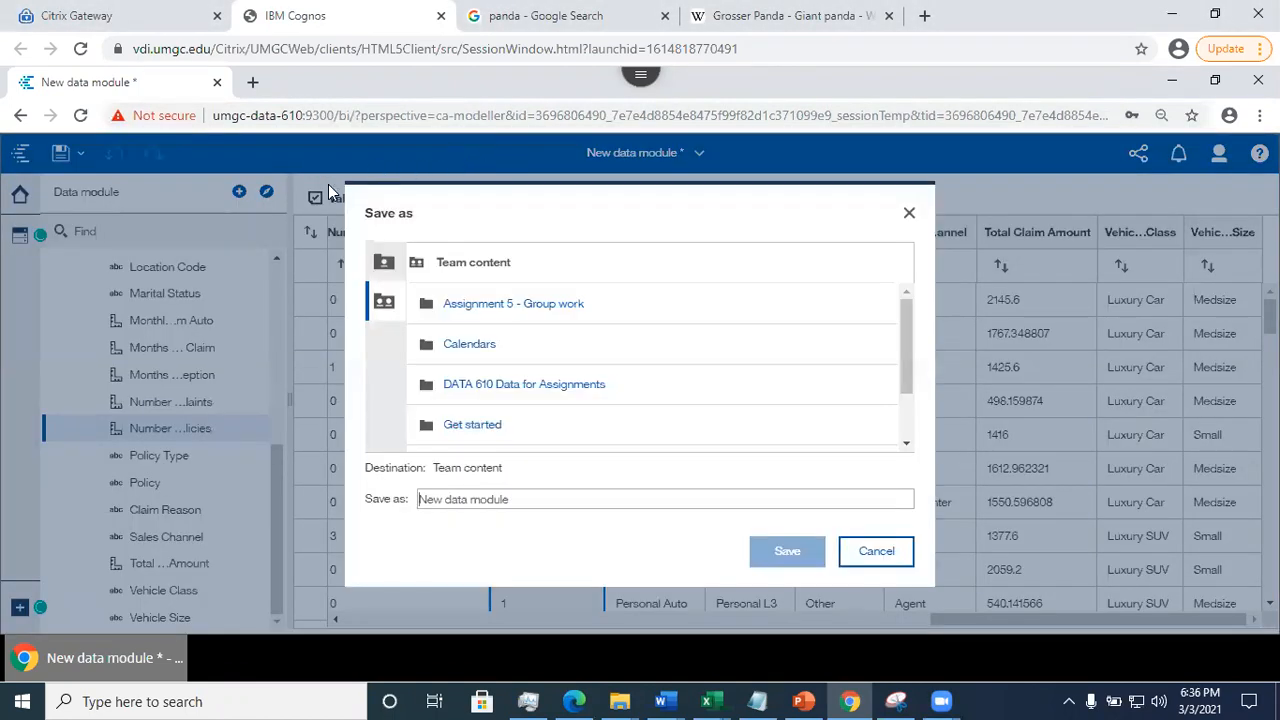
click(866, 542)
click(697, 153)
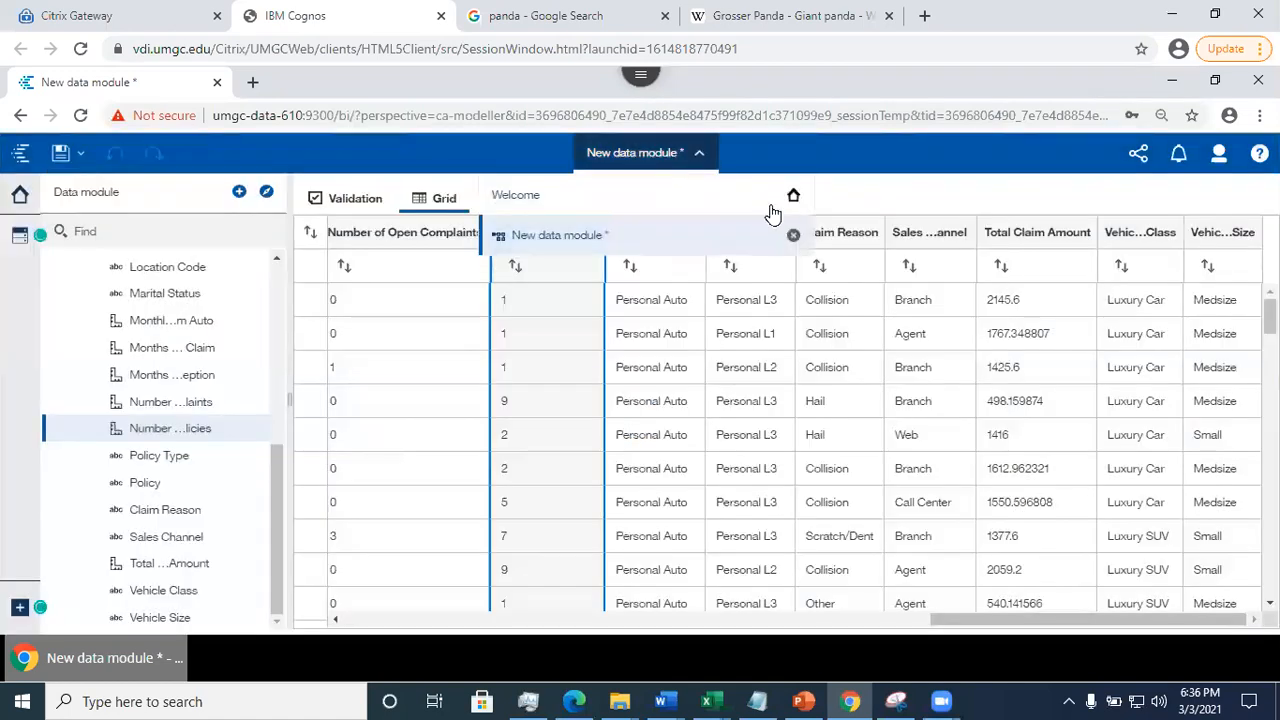
click(793, 234)
right_click(792, 228)
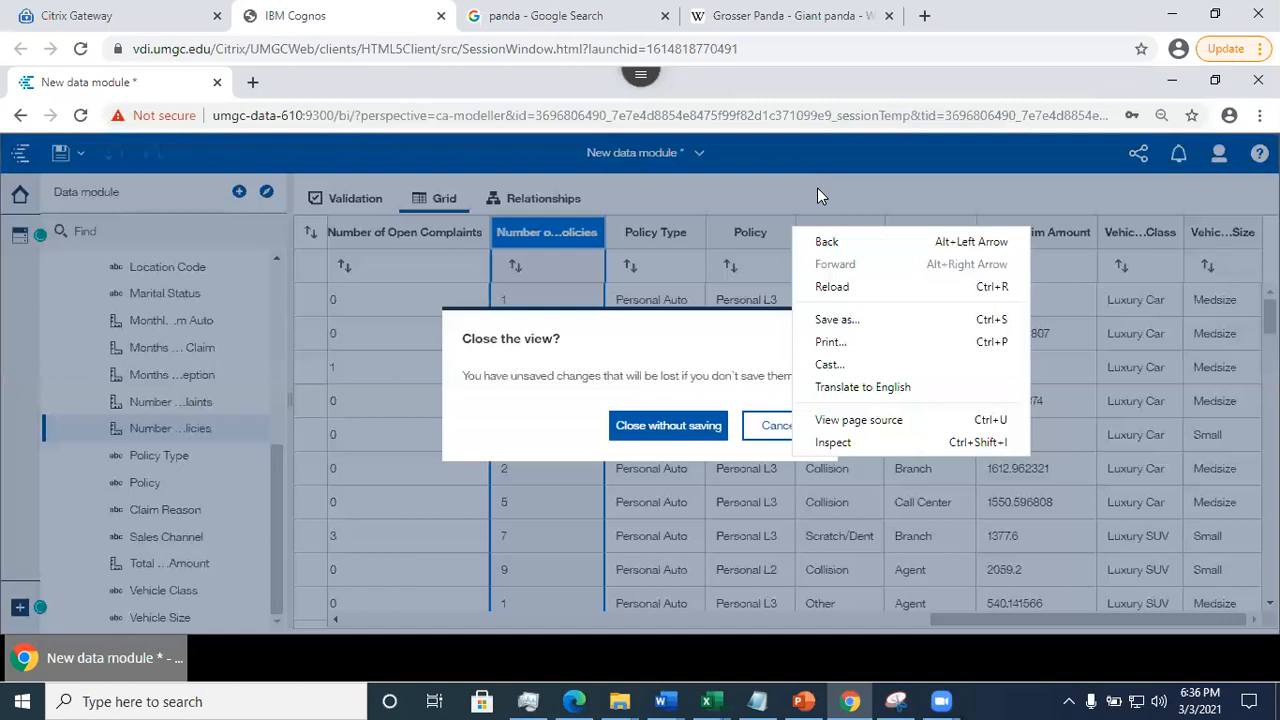
click(657, 430)
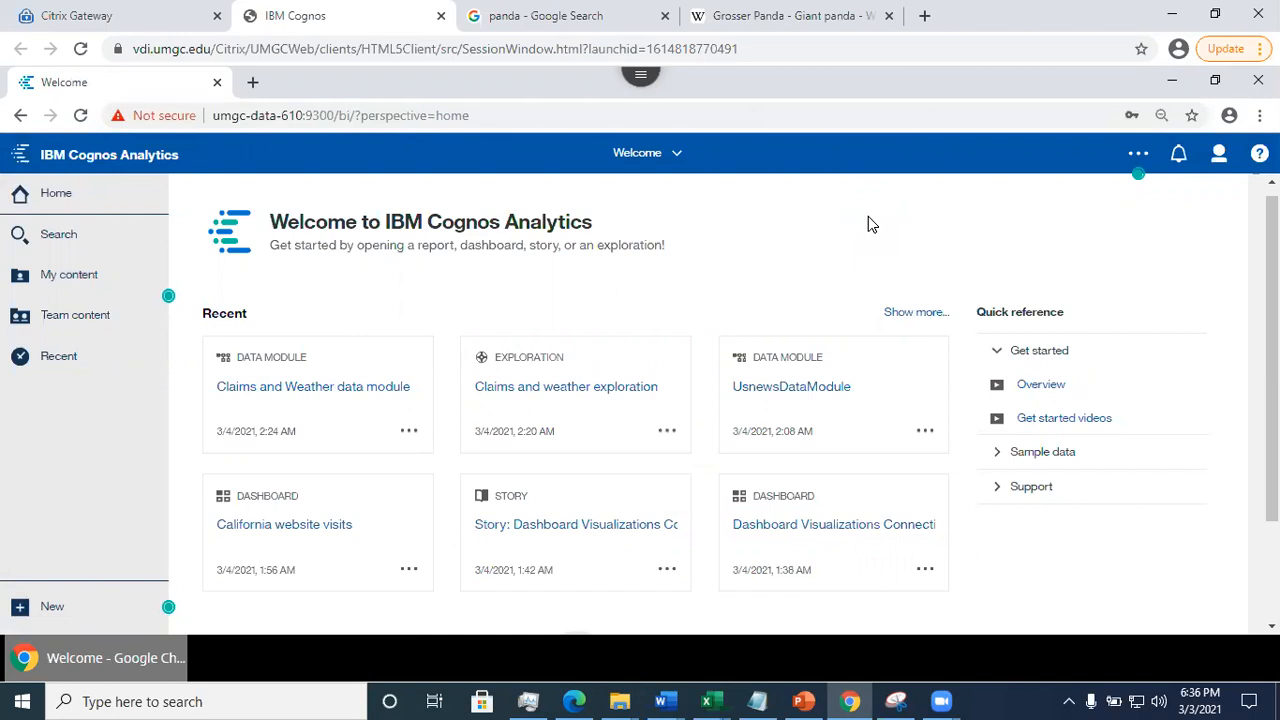
- Create a new story with the Slideshow transition style
click(70, 606)
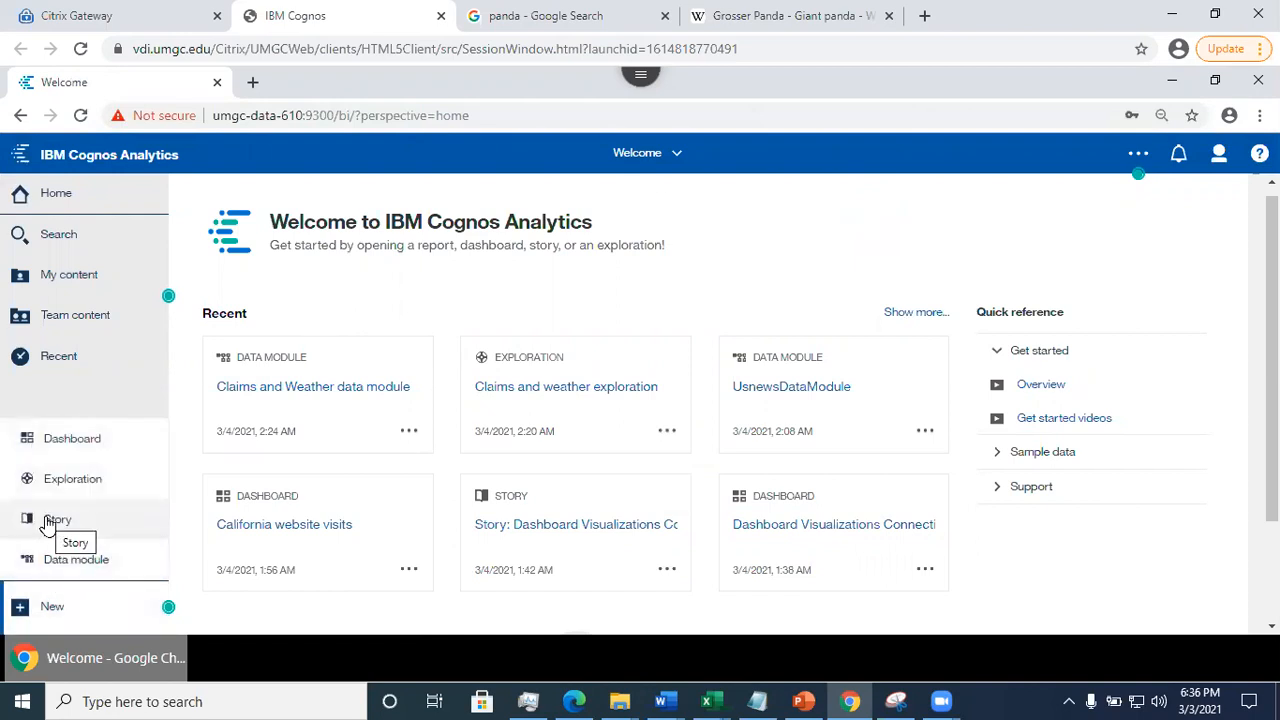
click(52, 520)
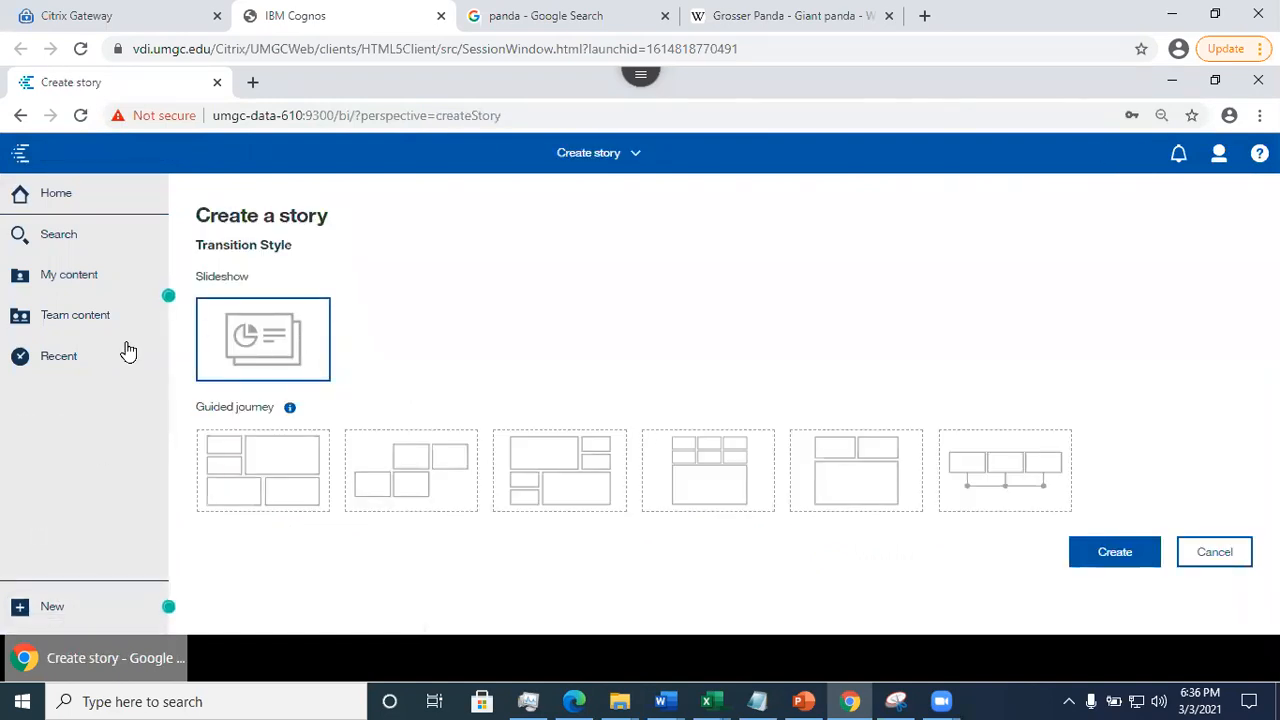
click(1123, 555)
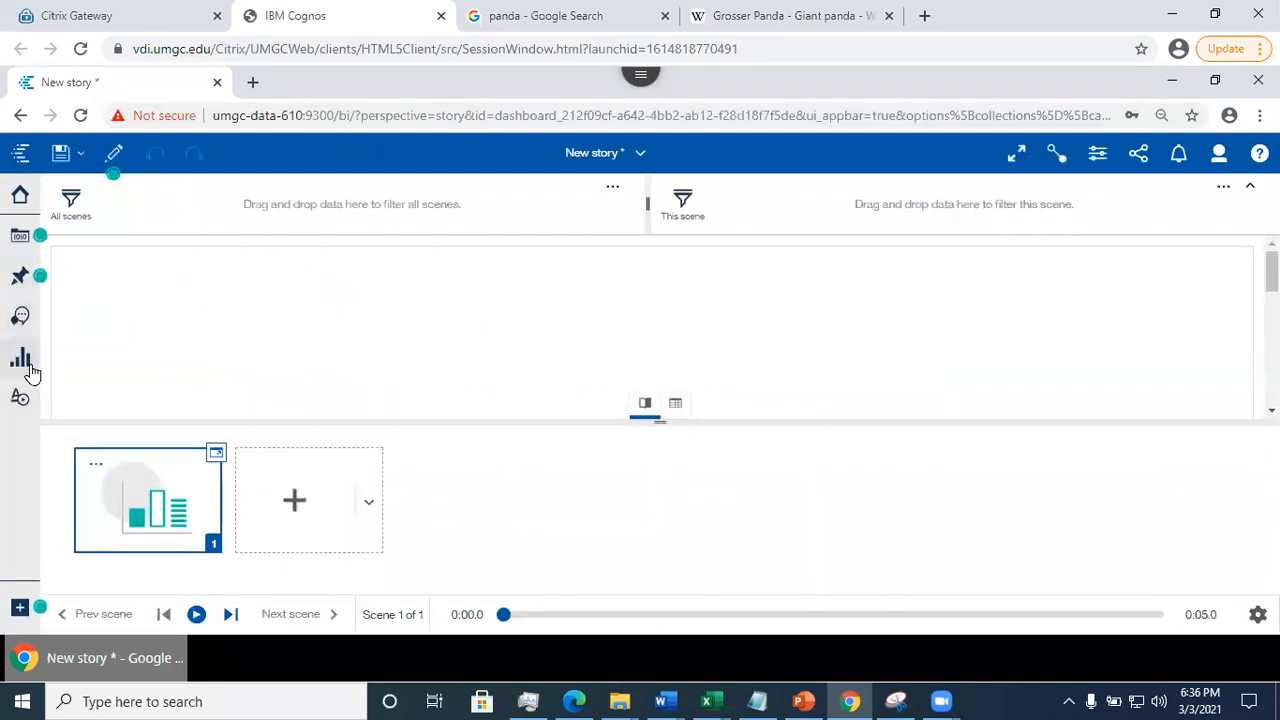
- Add the Claims and Weather data module from My content as the story's data source
click(20, 240)
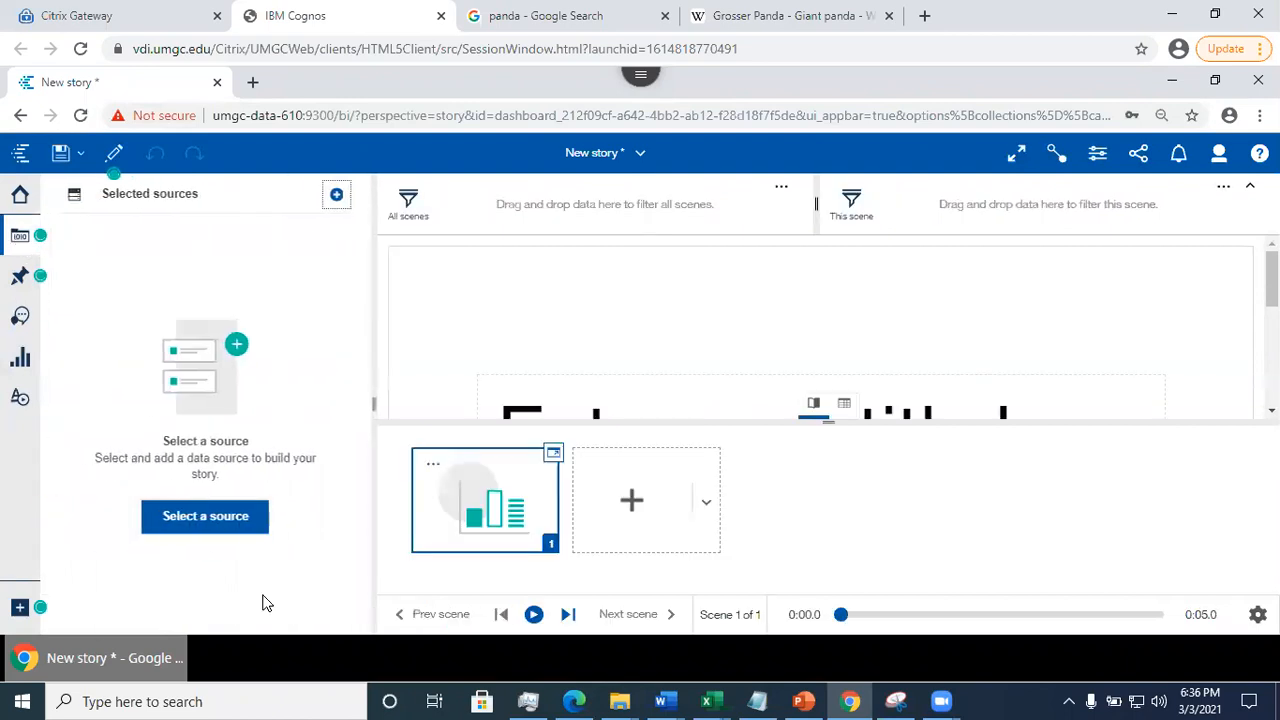
click(206, 517)
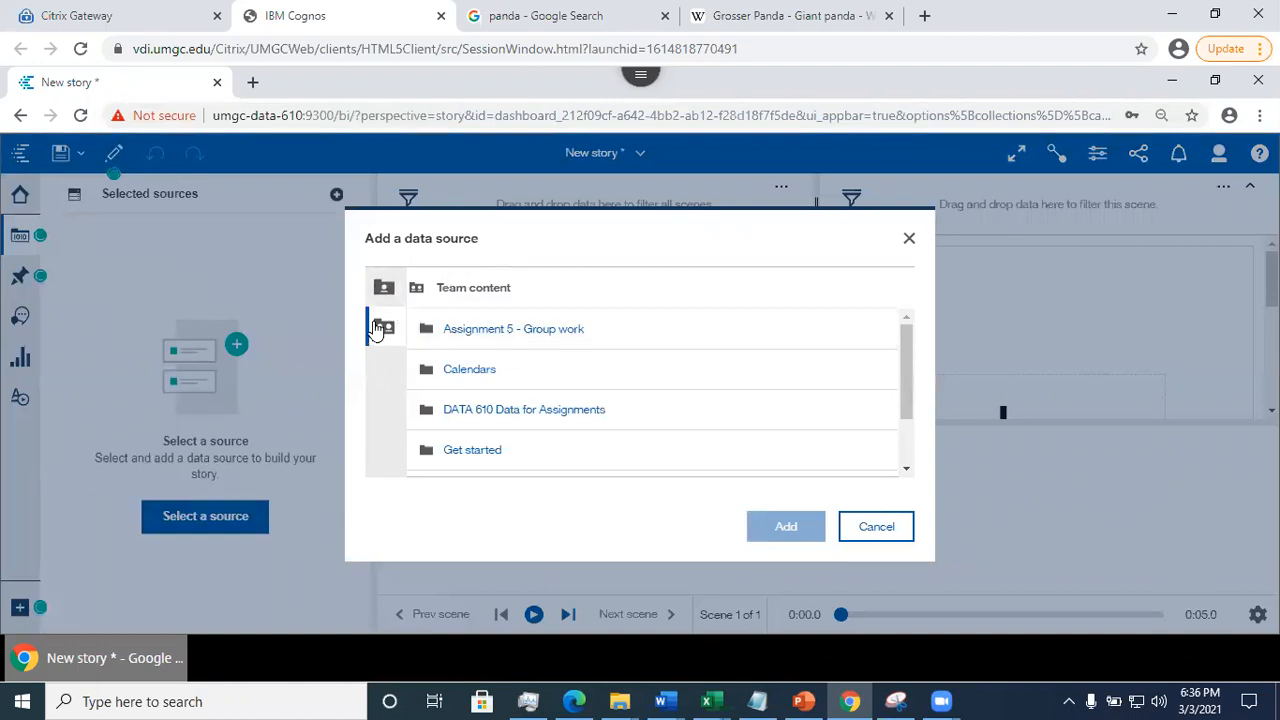
click(382, 295)
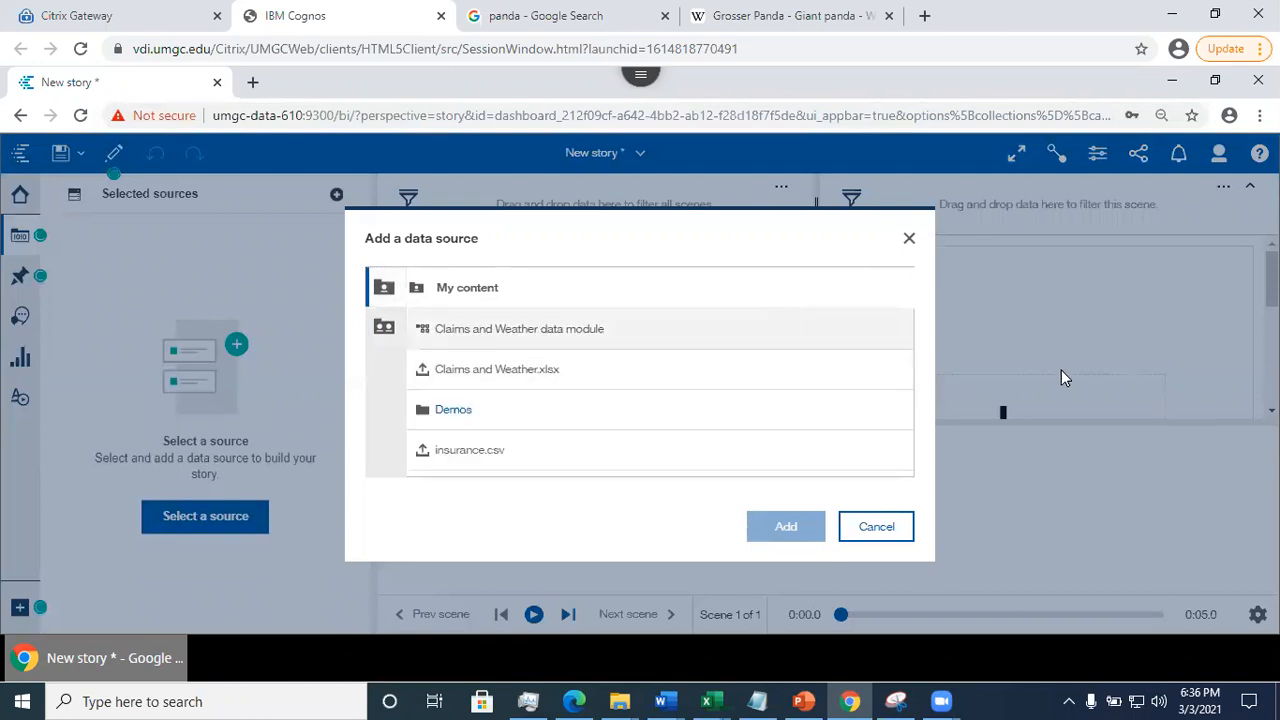
click(584, 332)
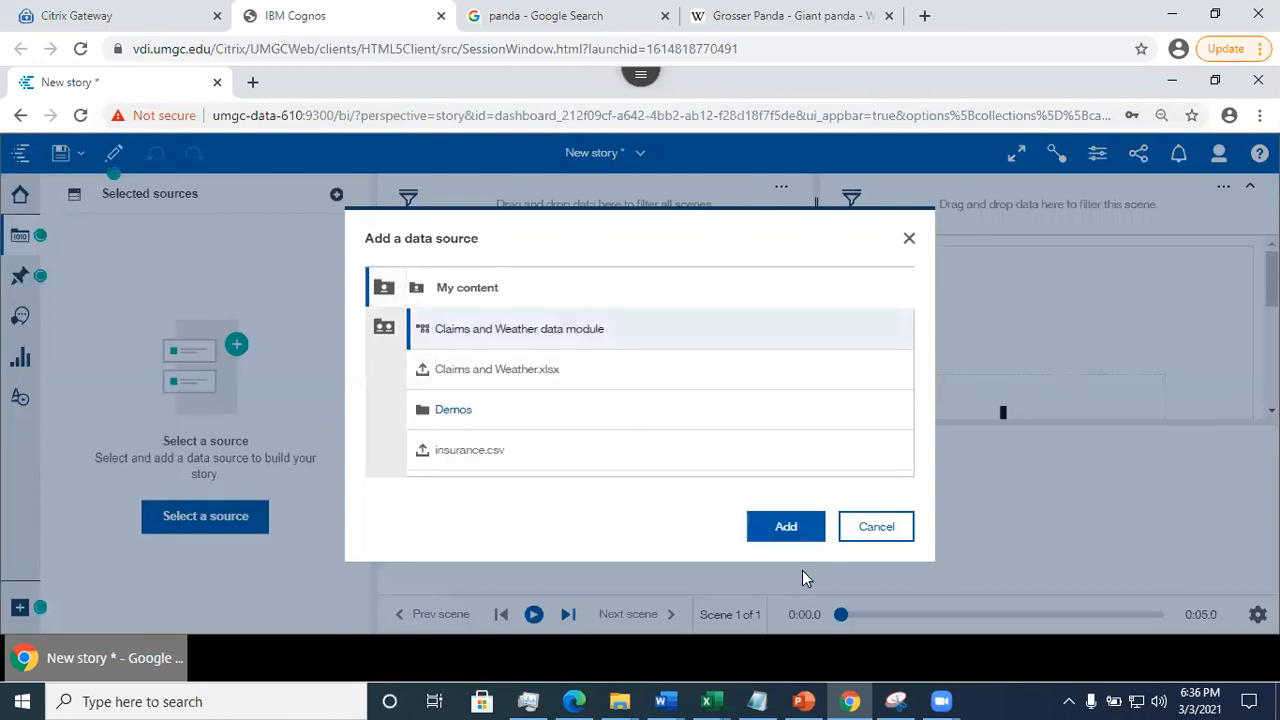
click(786, 527)
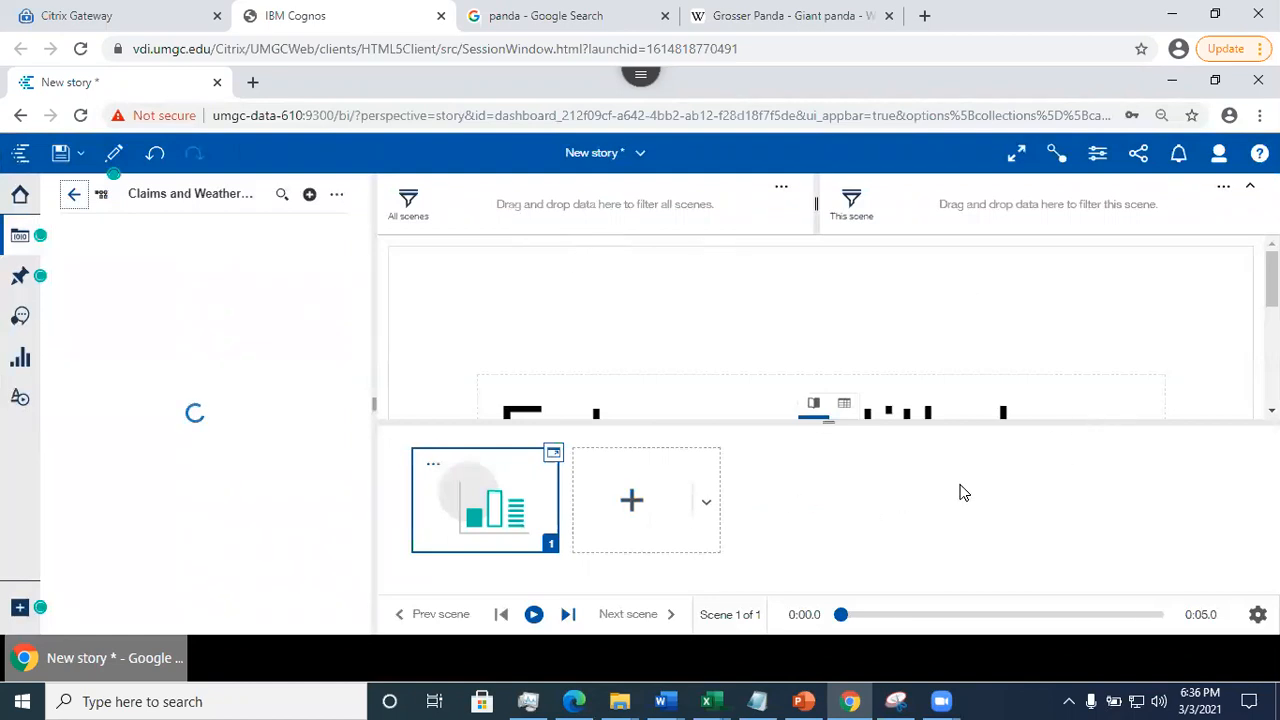
drag(1272, 280, 1272, 335)
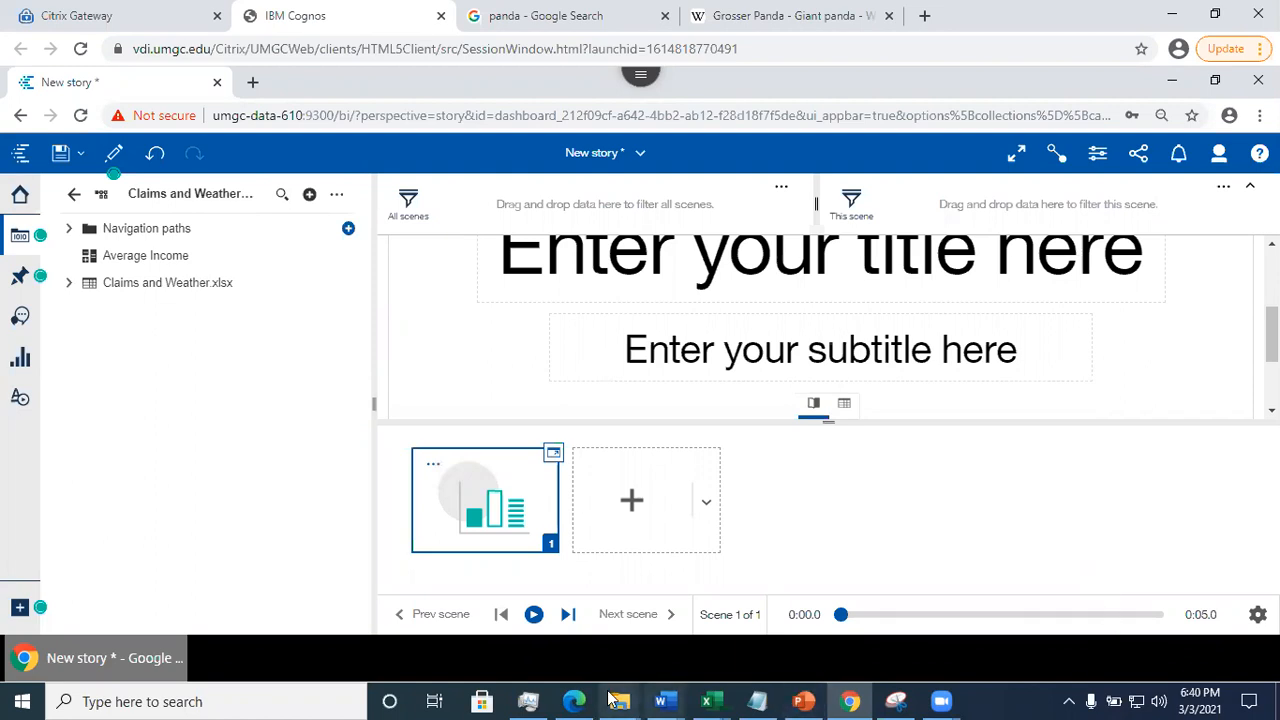
- Switch to Salesforce in Microsoft Edge and list the support cases using the Cases Created Today view
mouse_move(585, 700)
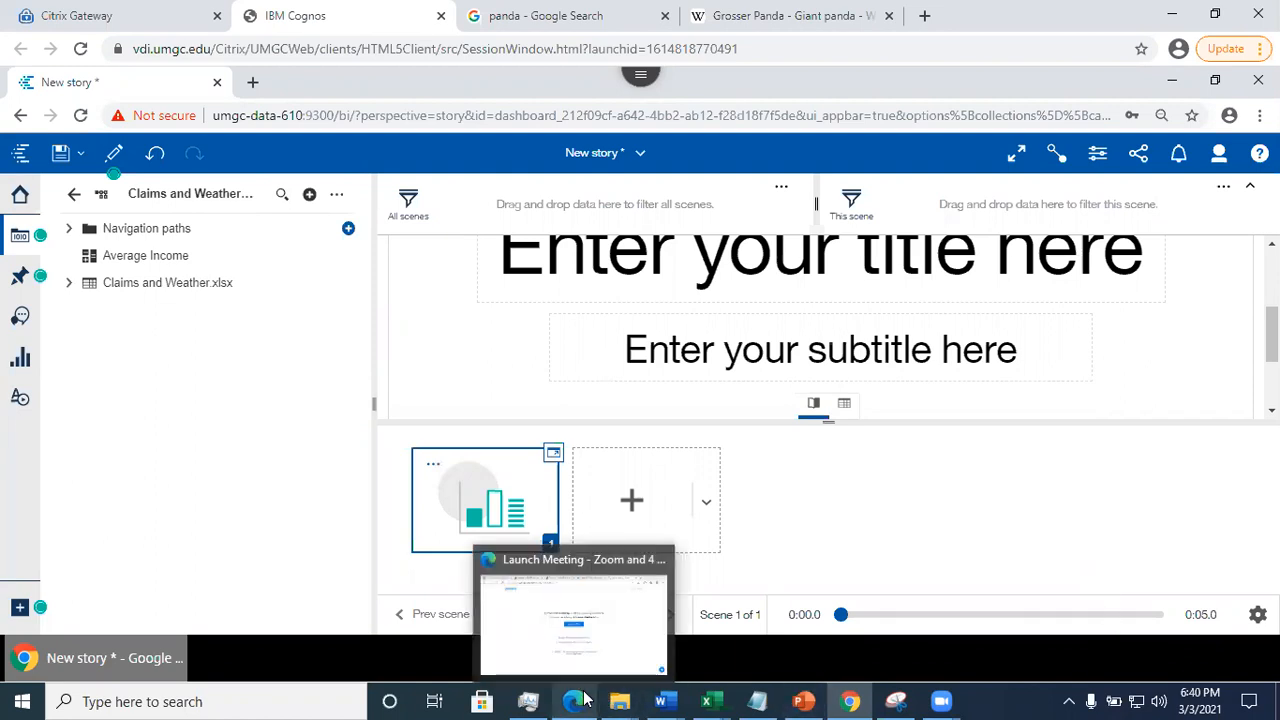
click(563, 637)
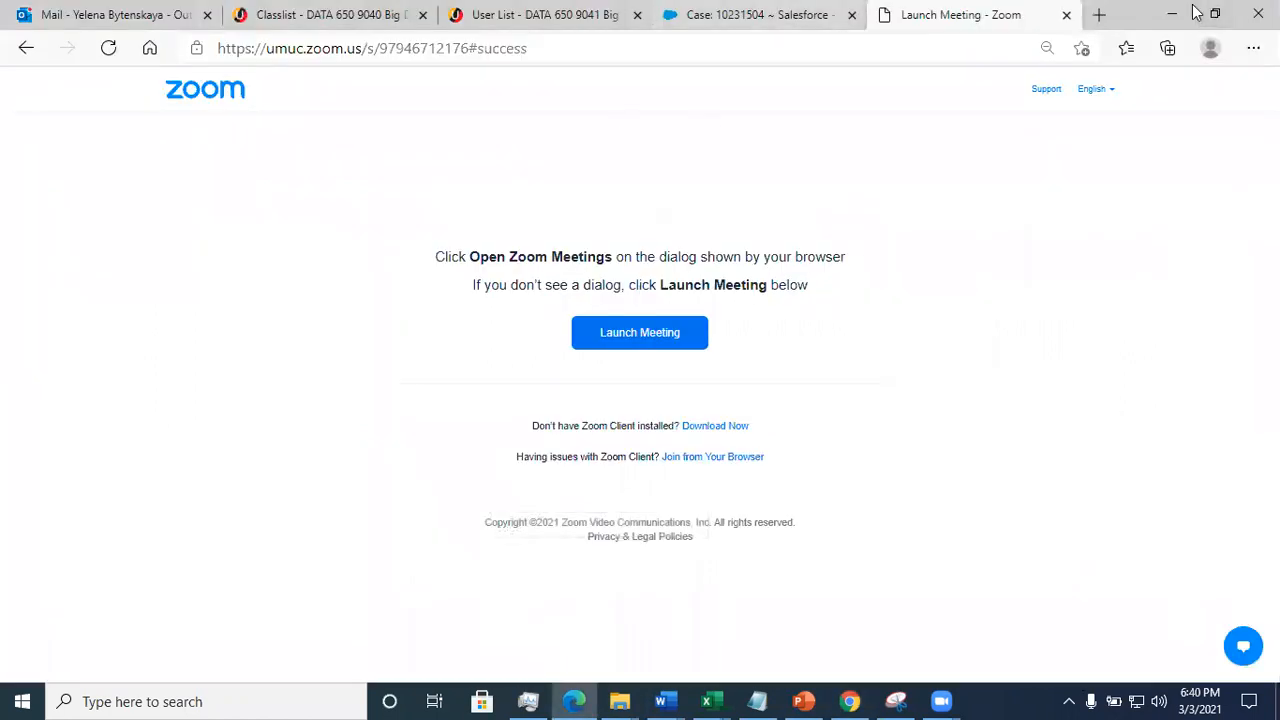
click(760, 14)
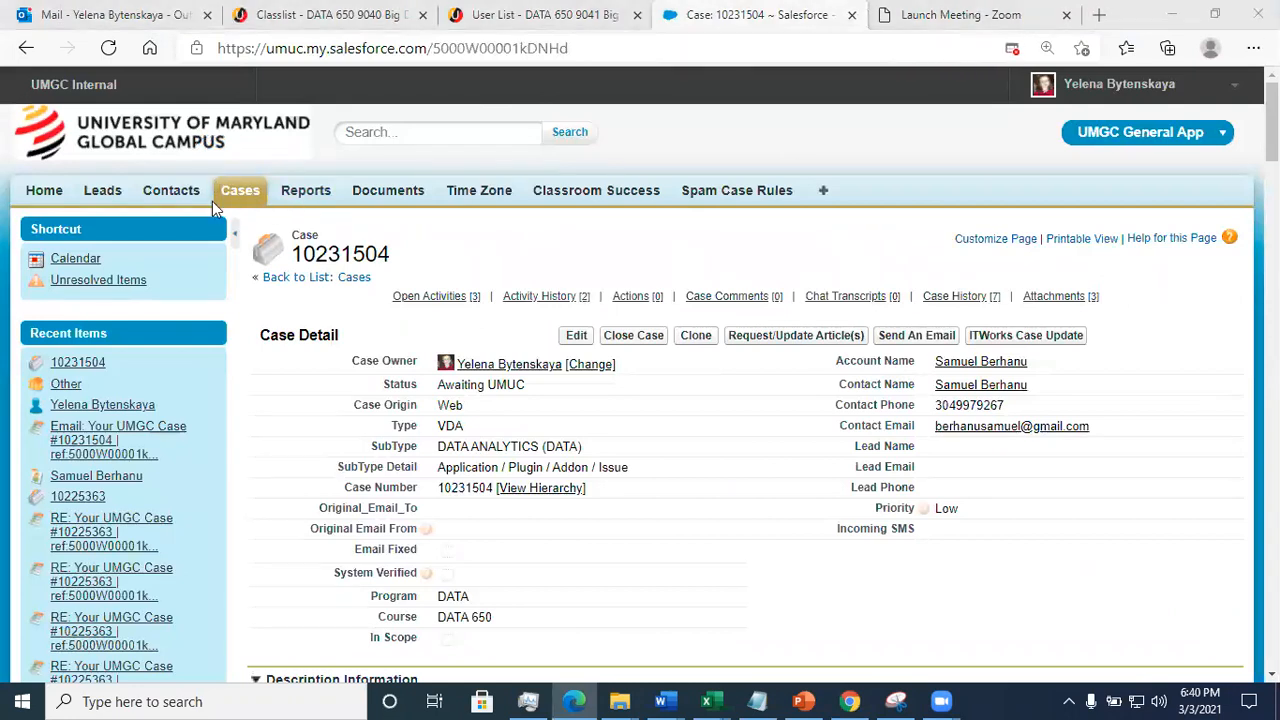
click(237, 192)
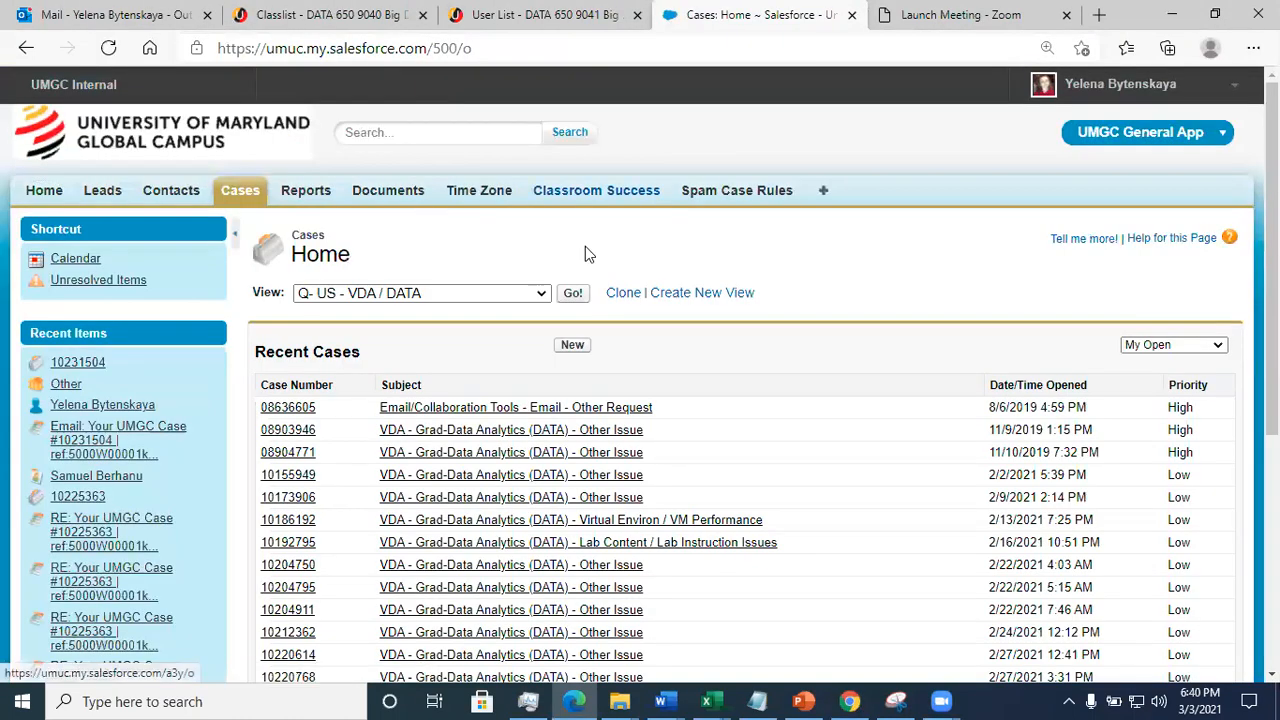
click(546, 295)
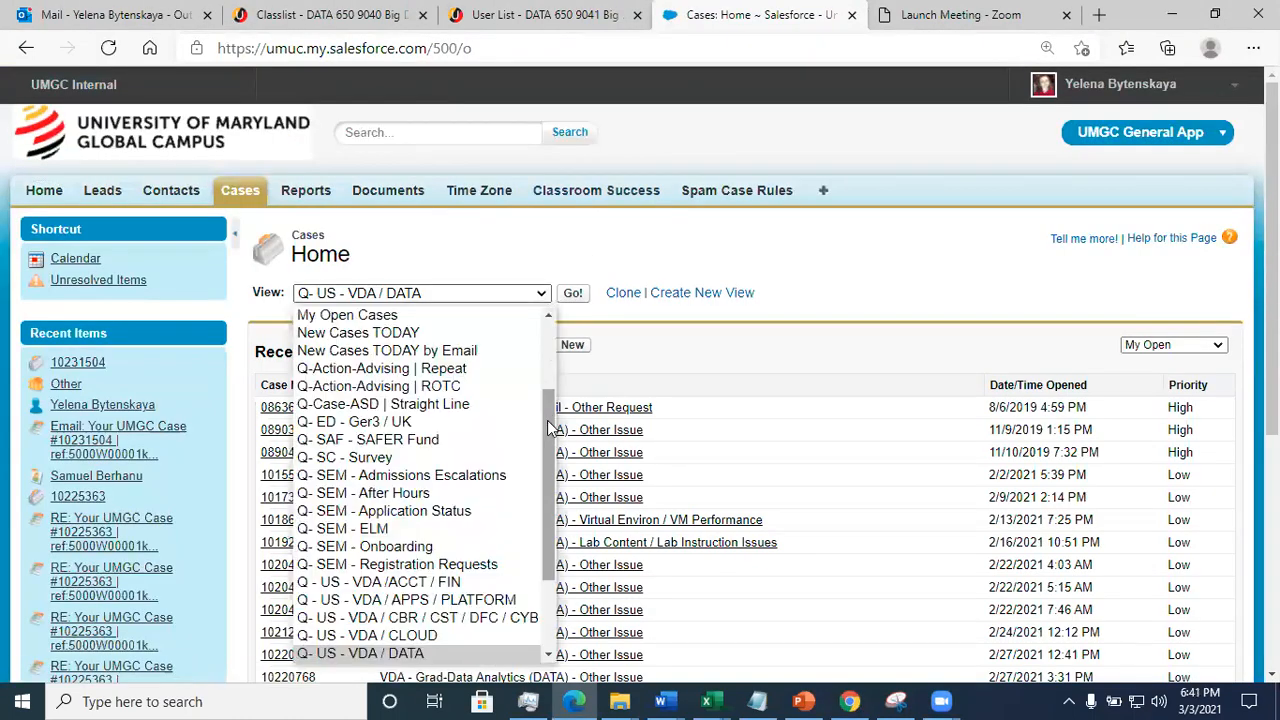
drag(549, 427, 549, 315)
click(489, 312)
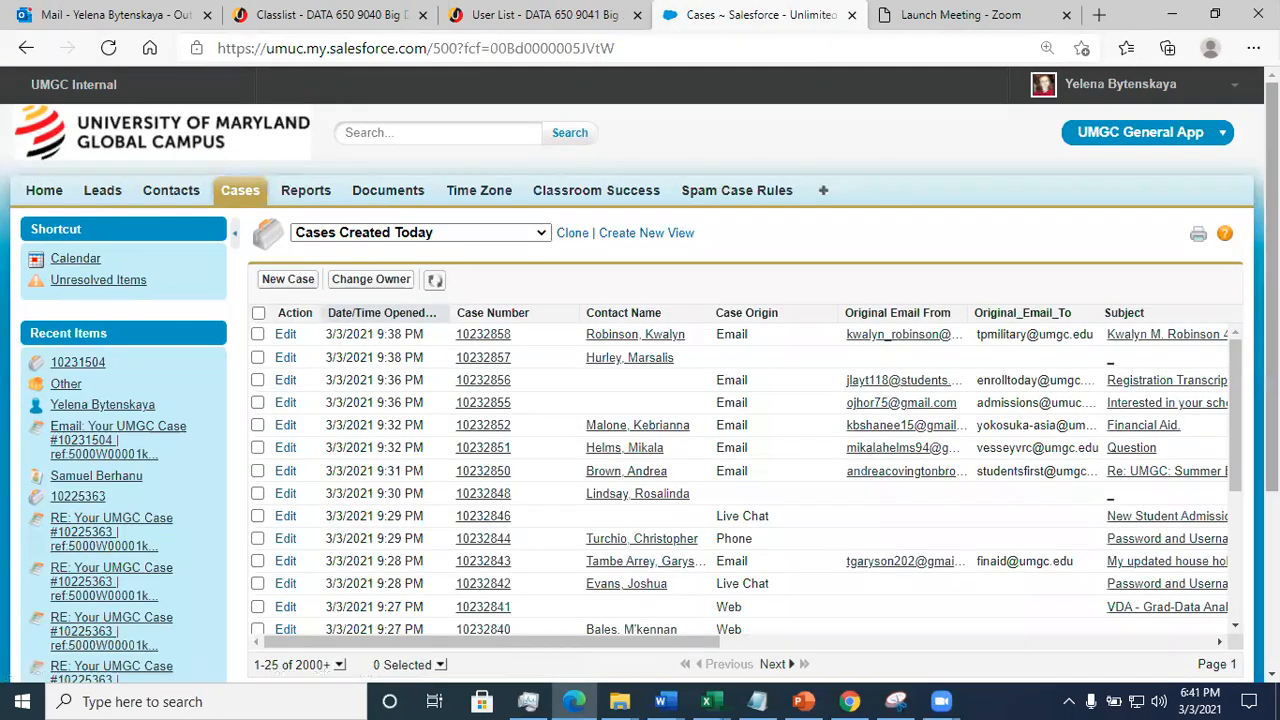
scroll(305, 487, down, 2)
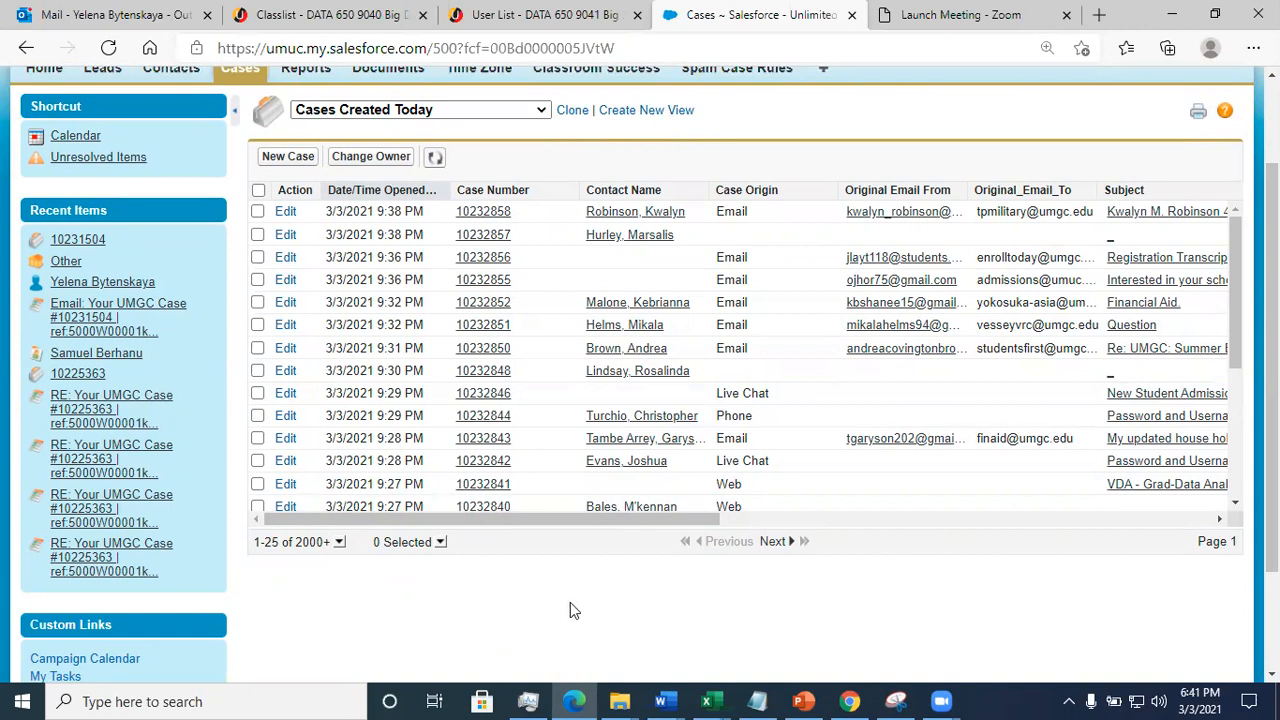
- Display the cases in the Q- US - VDA / DATA queue, then return to the new story in Cognos
click(543, 112)
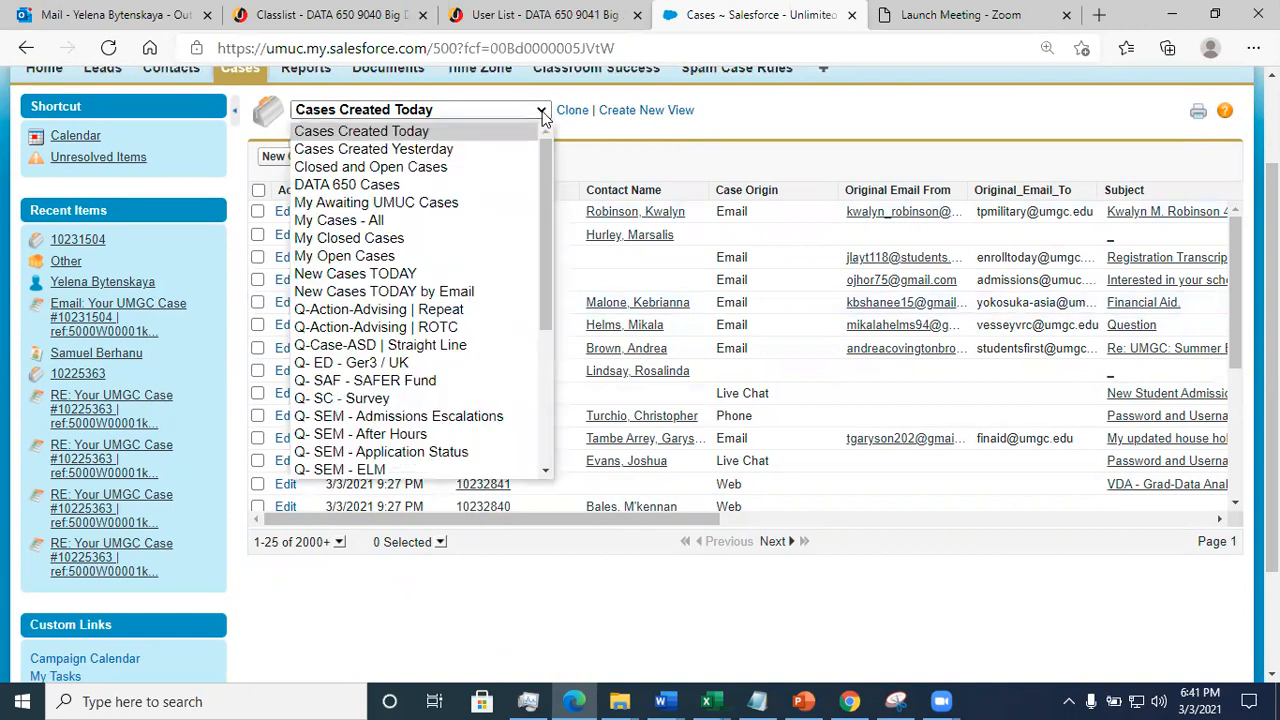
drag(551, 274, 555, 391)
click(415, 362)
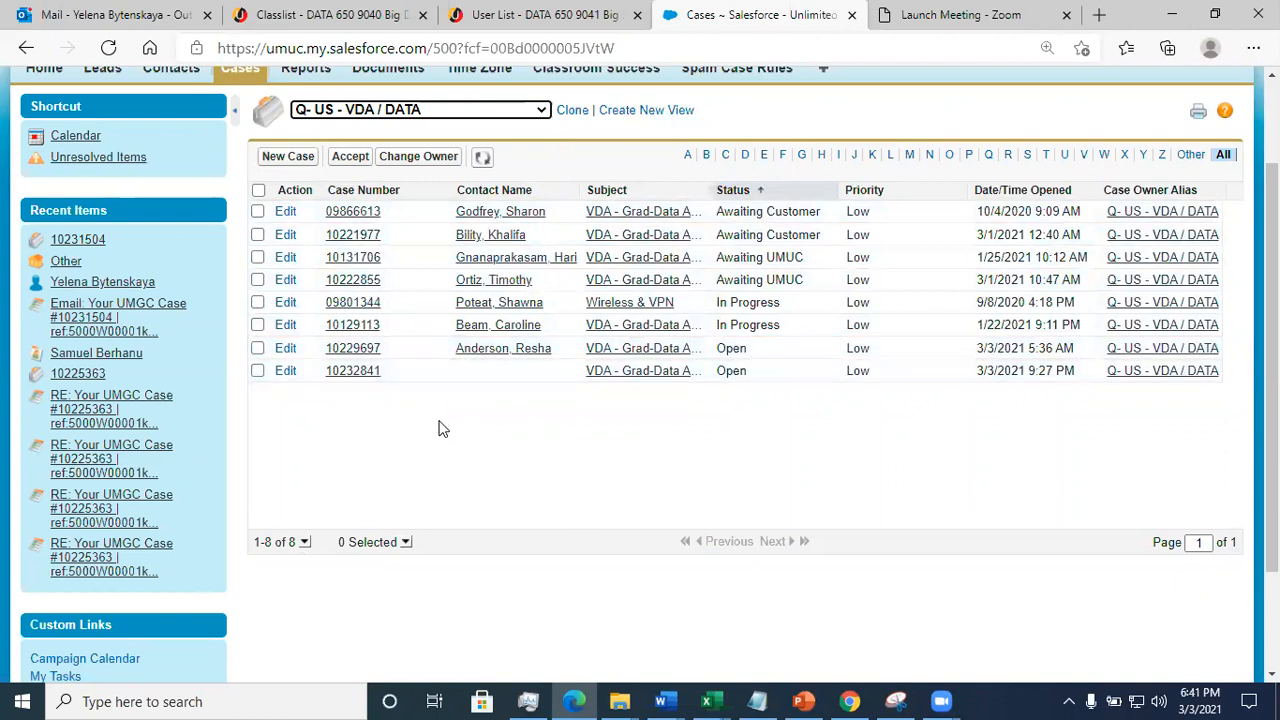
click(1175, 14)
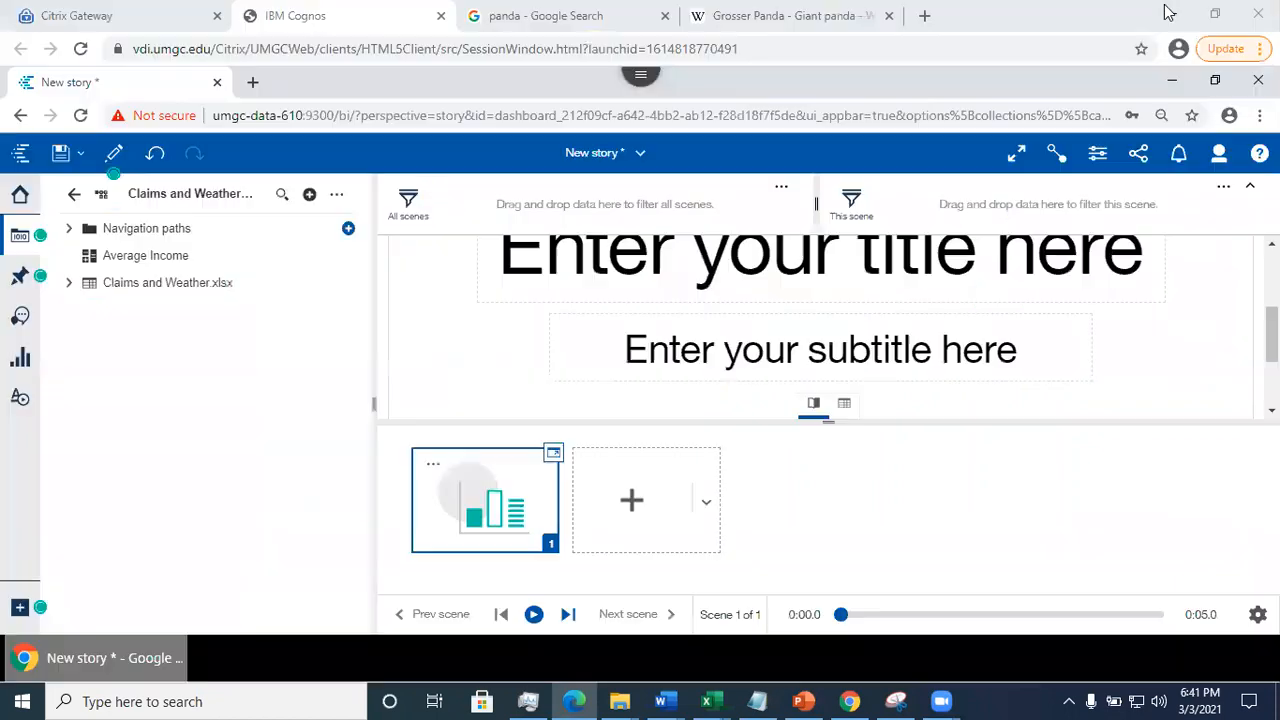